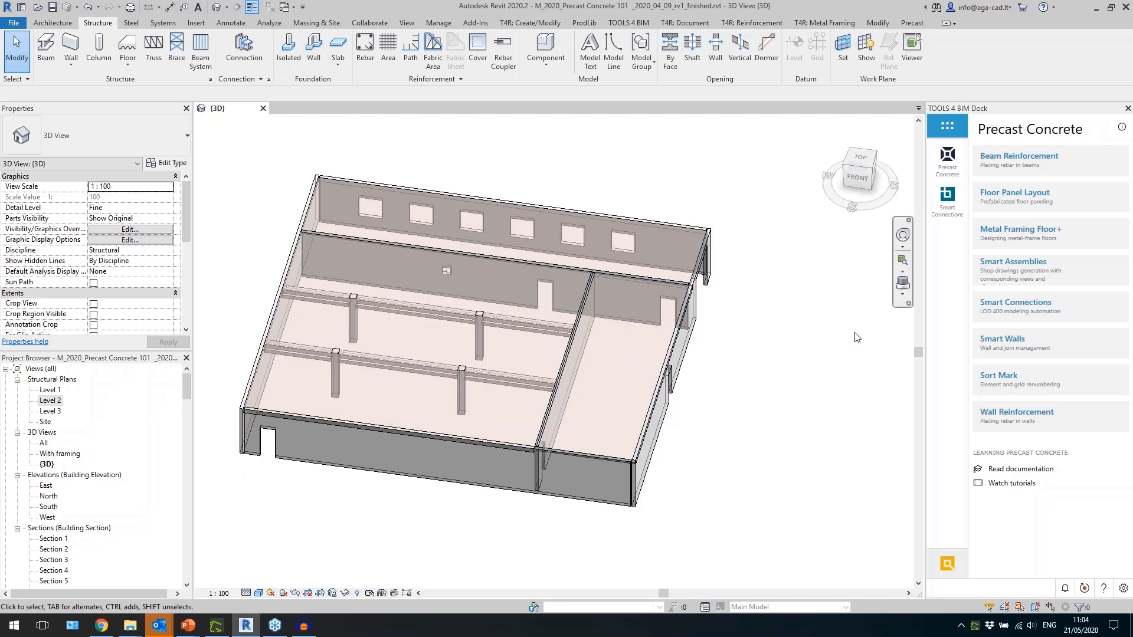
# Step: Examine the interior precast columns and the inverted-tee beam spanning between them in the 3D model
pyautogui.click(391, 281)
pyautogui.click(359, 328)
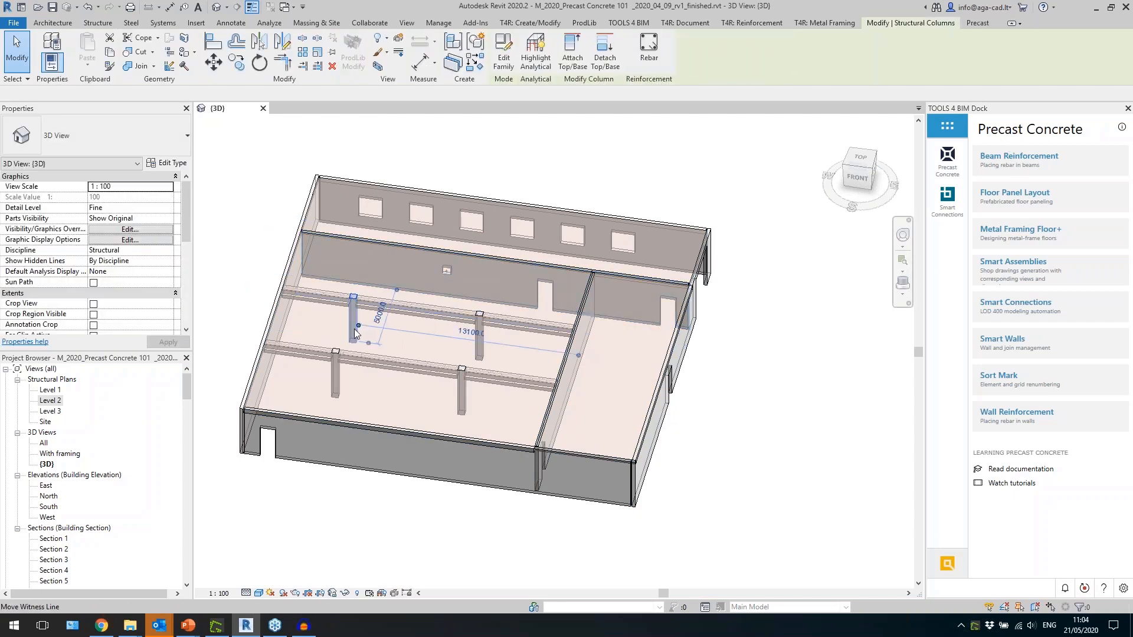
pyautogui.scroll(3, 354, 328)
pyautogui.click(381, 293)
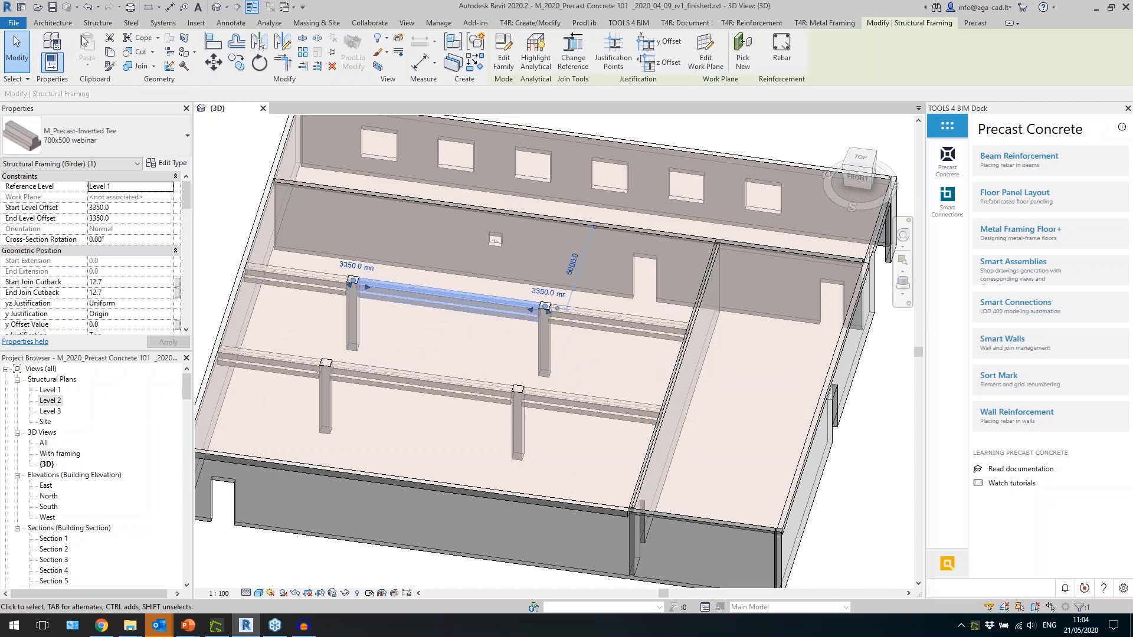
pyautogui.click(95, 22)
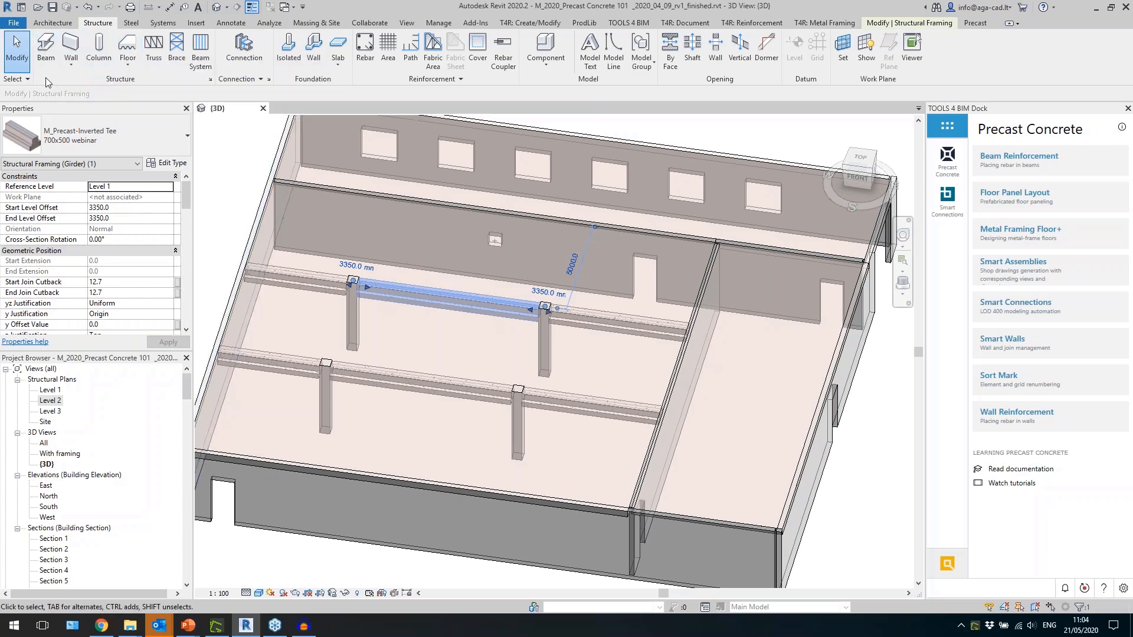
pyautogui.click(397, 333)
pyautogui.scroll(-1, 390, 330)
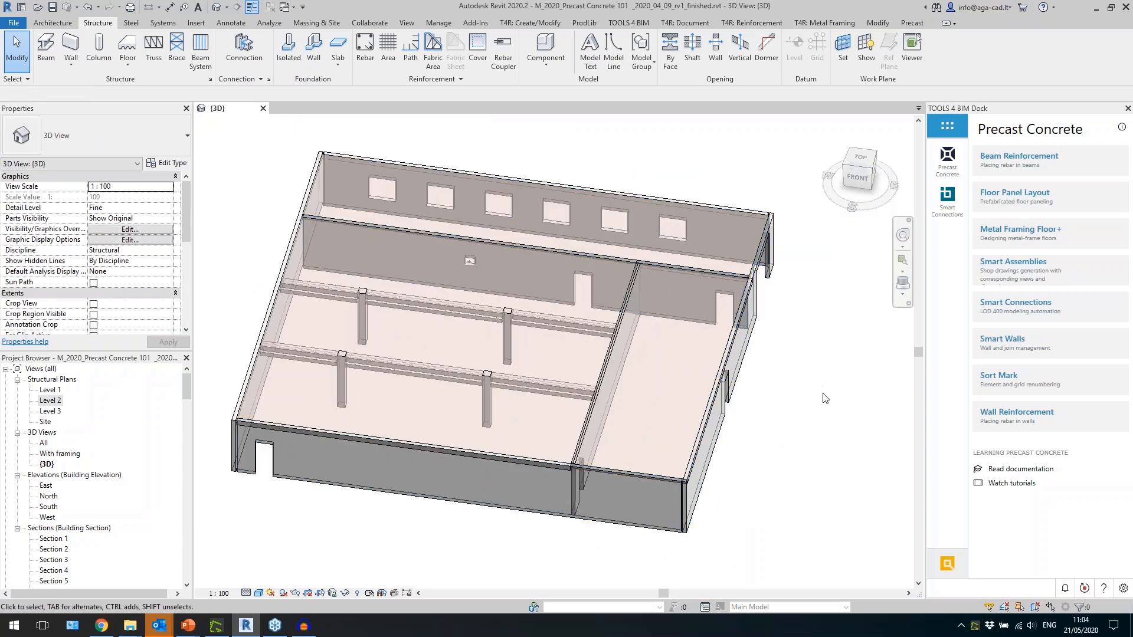
pyautogui.scroll(-2, 794, 412)
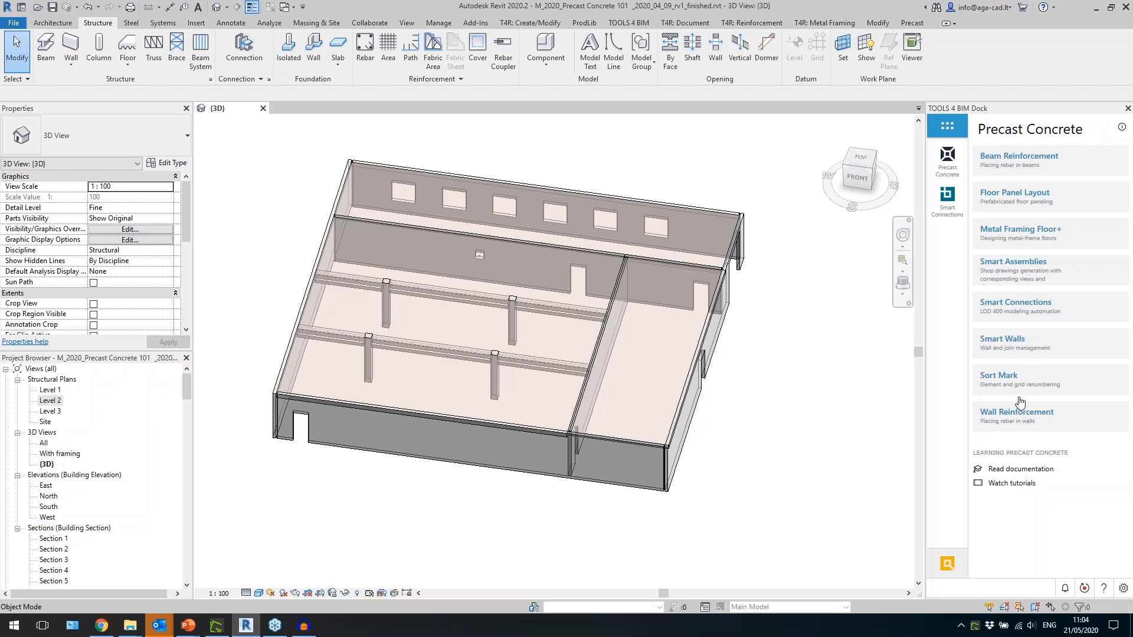
# Step: Open the Smart Walls split wall commands and keep their window clear of the building model
pyautogui.click(1018, 341)
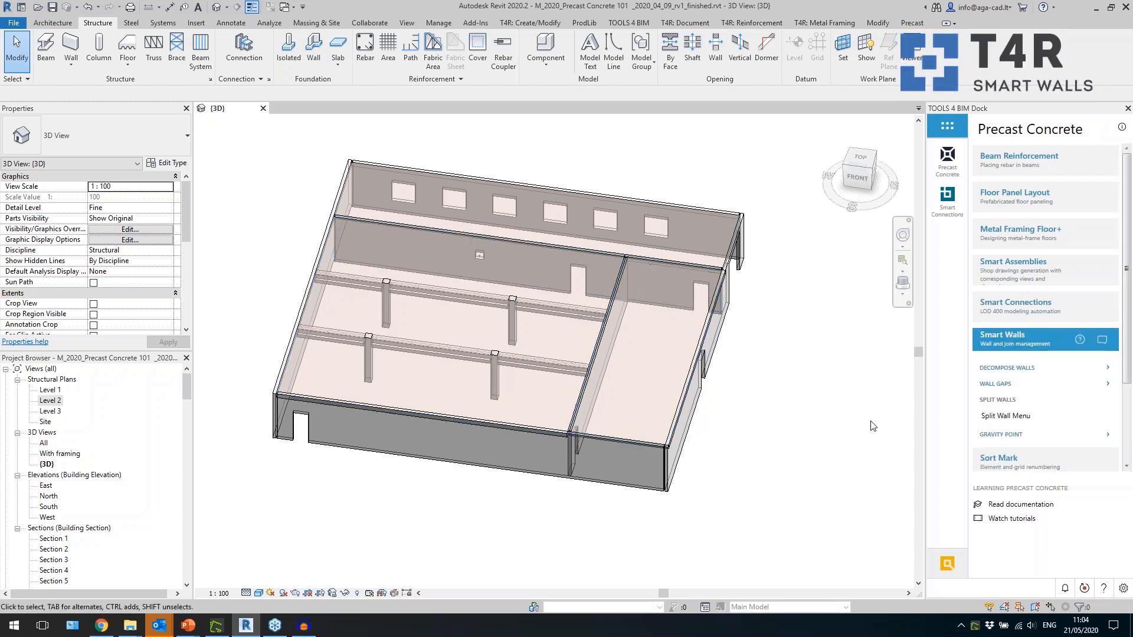
pyautogui.click(1006, 416)
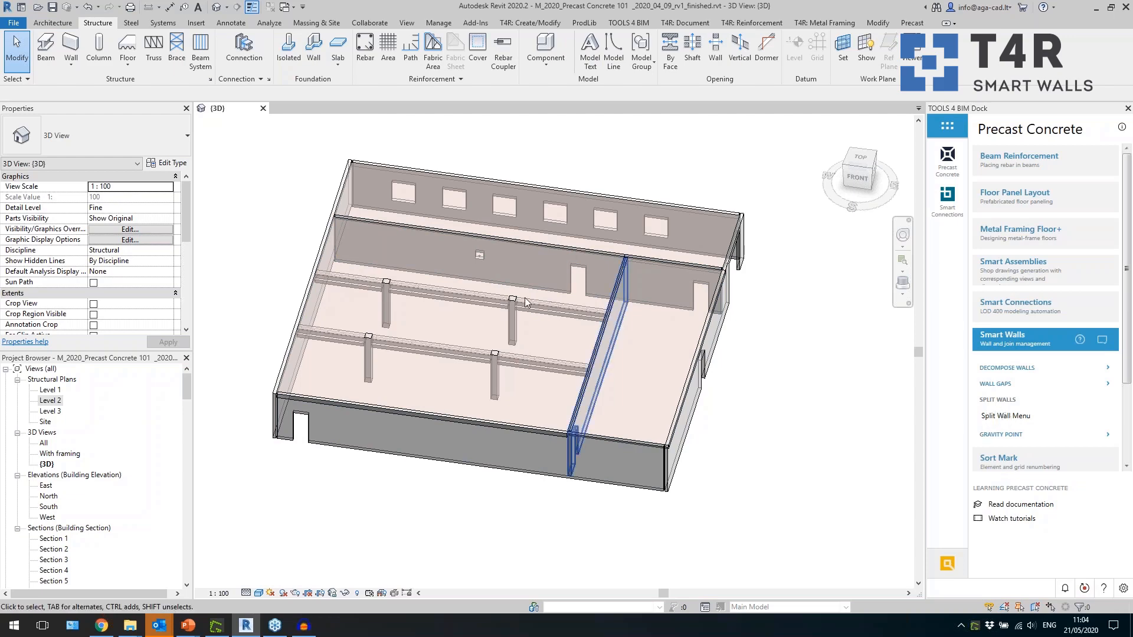
pyautogui.moveTo(553, 170); pyautogui.dragTo(782, 147)
# Step: Inspect the three long walls of the building: the middle interior wall, the front wall and the windowed back wall
pyautogui.click(500, 285)
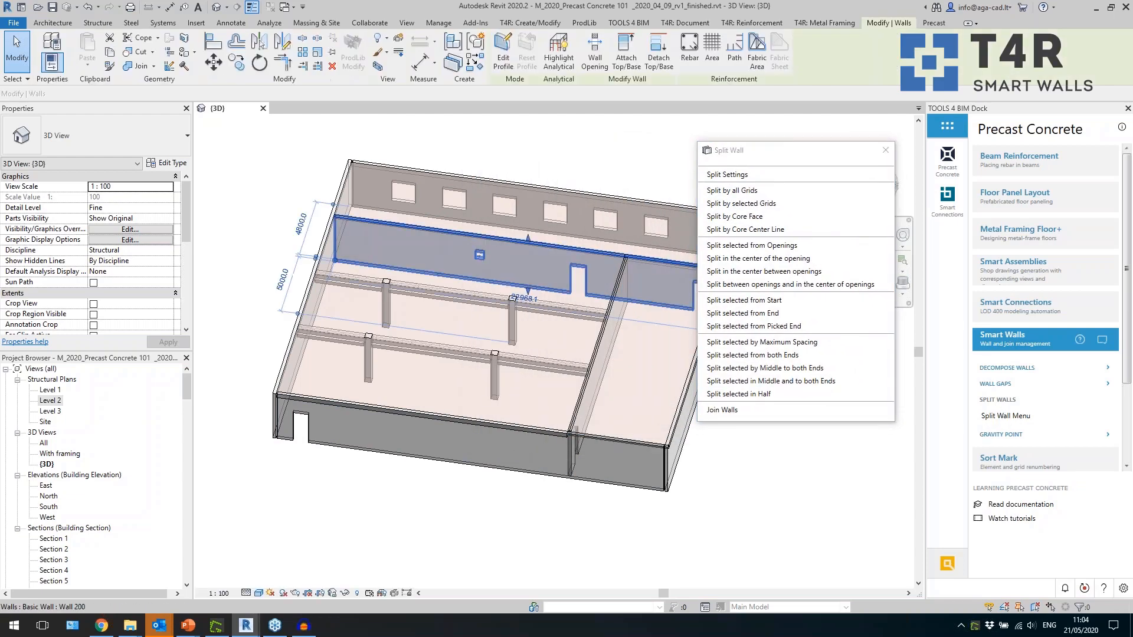
pyautogui.click(448, 444)
pyautogui.moveTo(519, 507); pyautogui.dragTo(448, 514, button='middle')
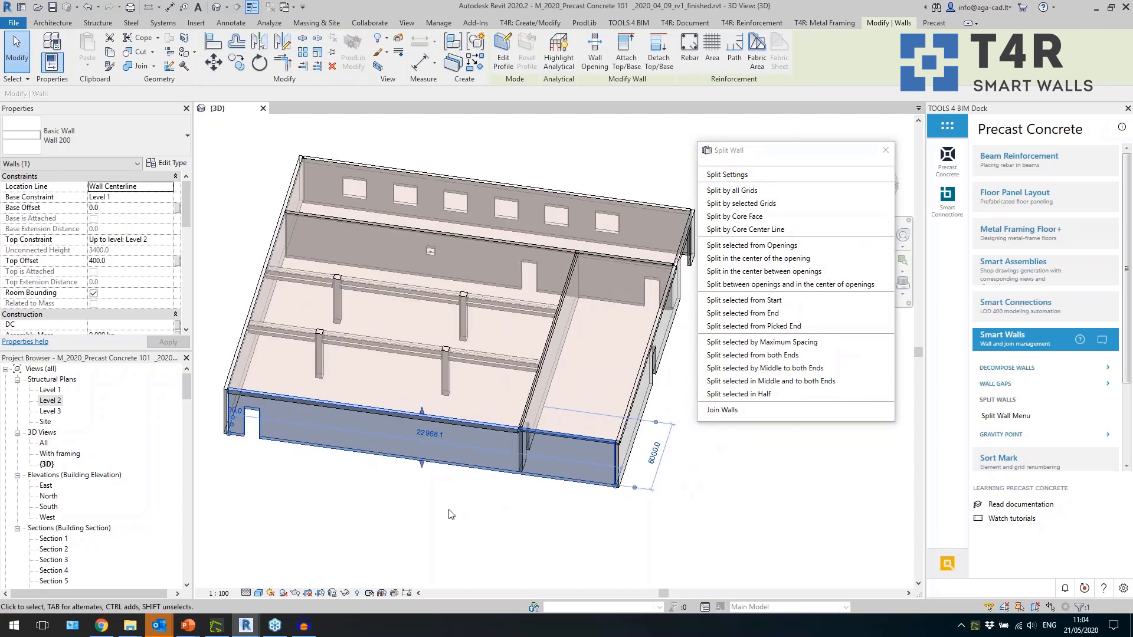
pyautogui.click(451, 224)
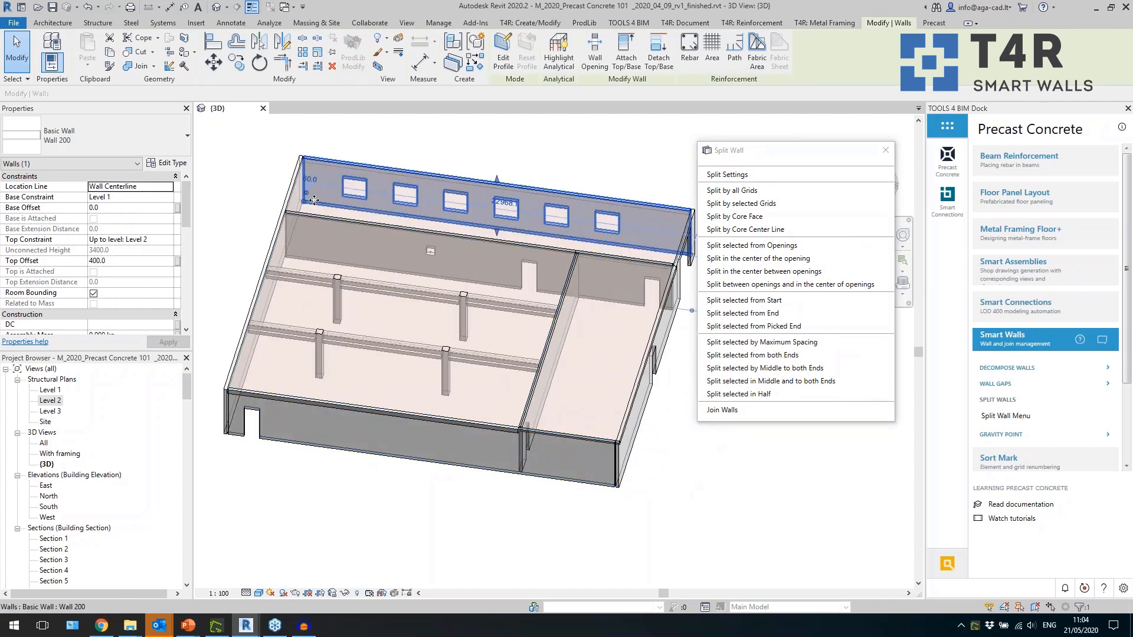
pyautogui.scroll(-1, 453, 331)
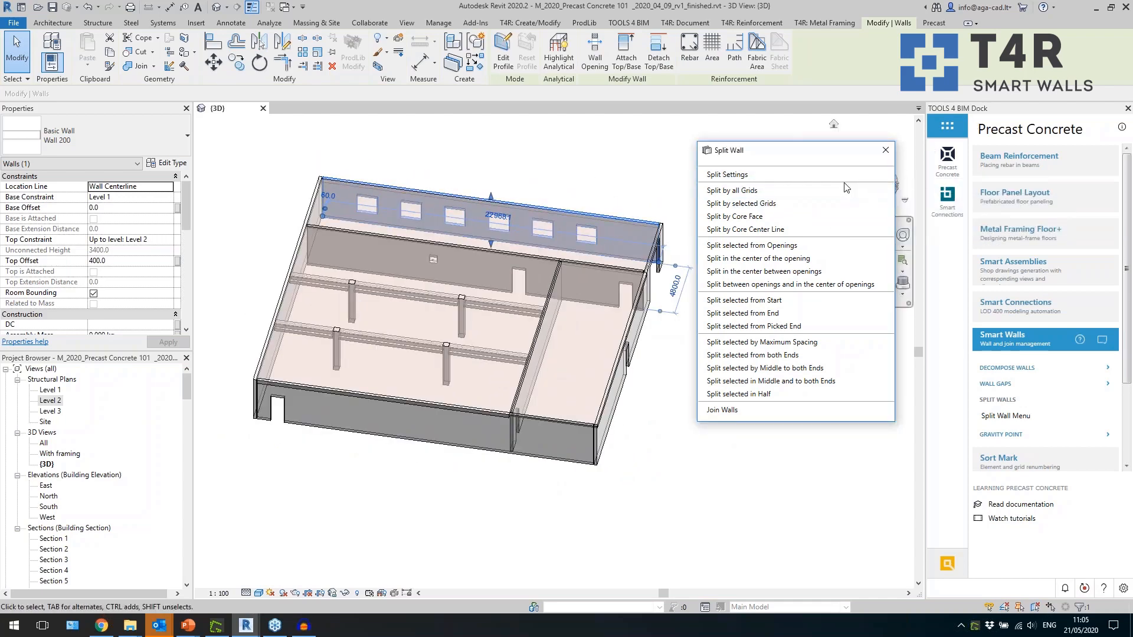
# Step: Review the split settings for core face distance, opening distances and panel spacing
pyautogui.click(805, 176)
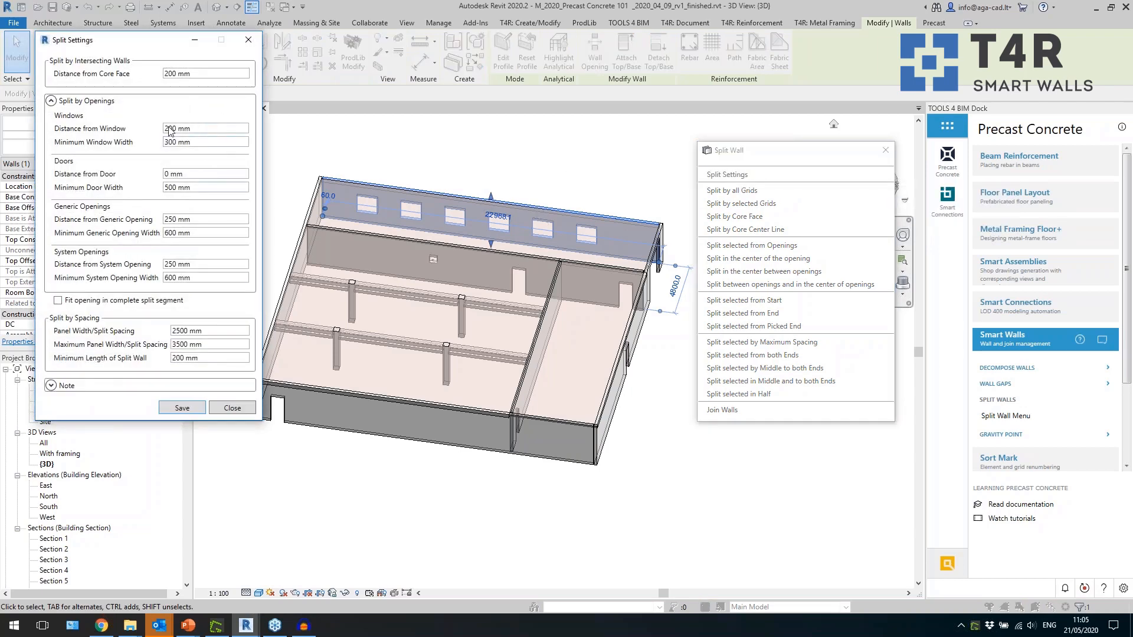
pyautogui.click(191, 332)
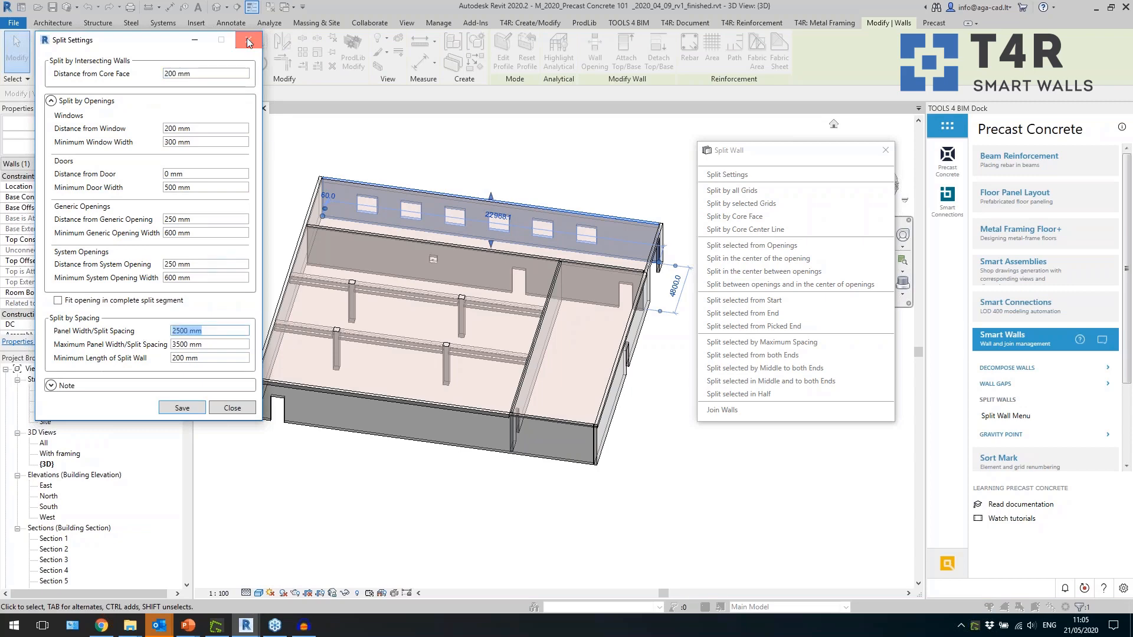
pyautogui.click(248, 42)
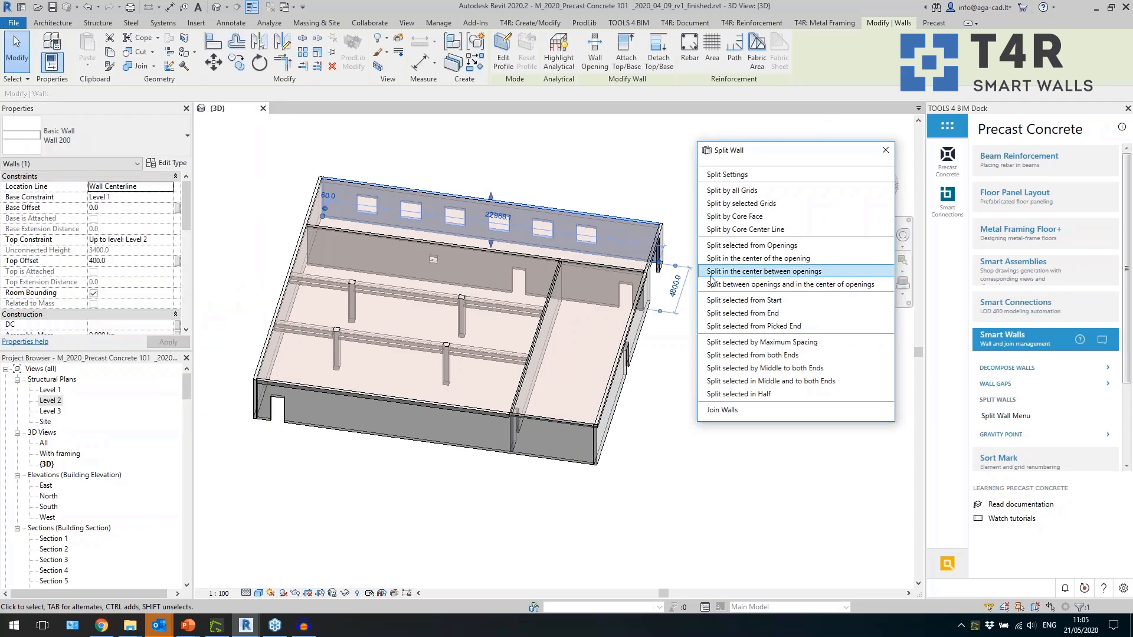
# Step: Split the windowed back wall into panels at the centers between its openings
pyautogui.click(455, 184)
pyautogui.scroll(2, 469, 242)
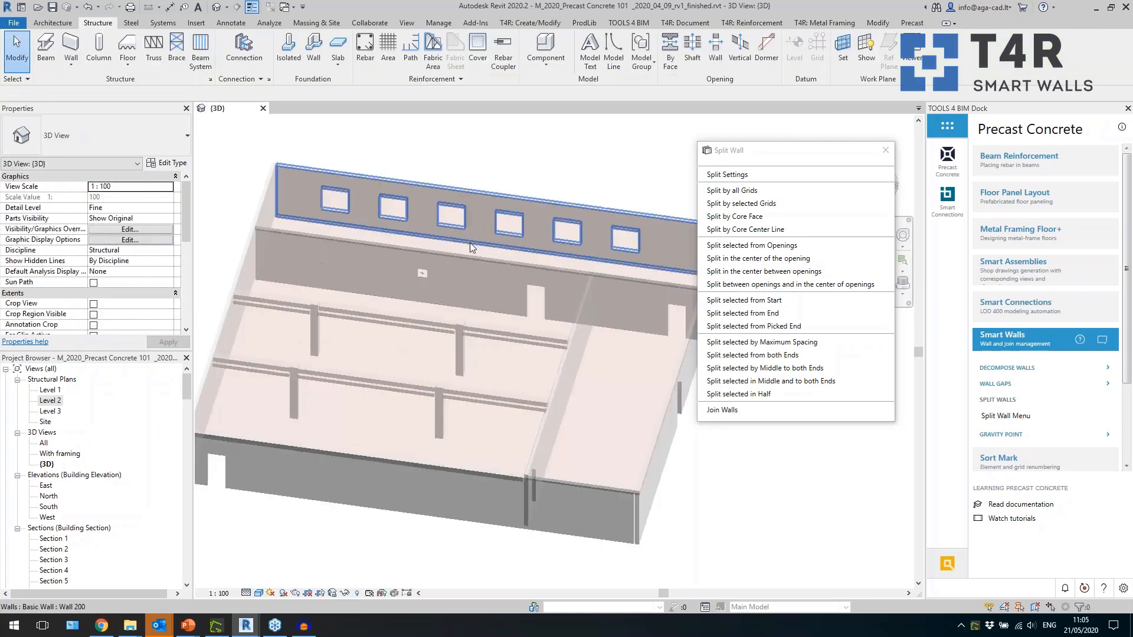
pyautogui.click(367, 218)
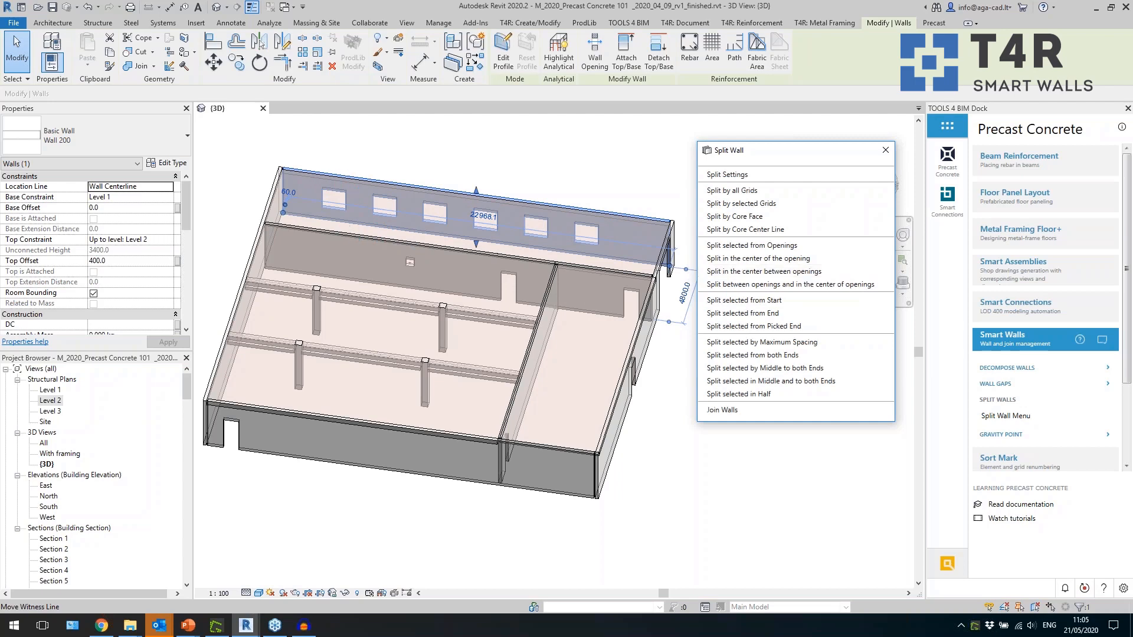
pyautogui.click(361, 190)
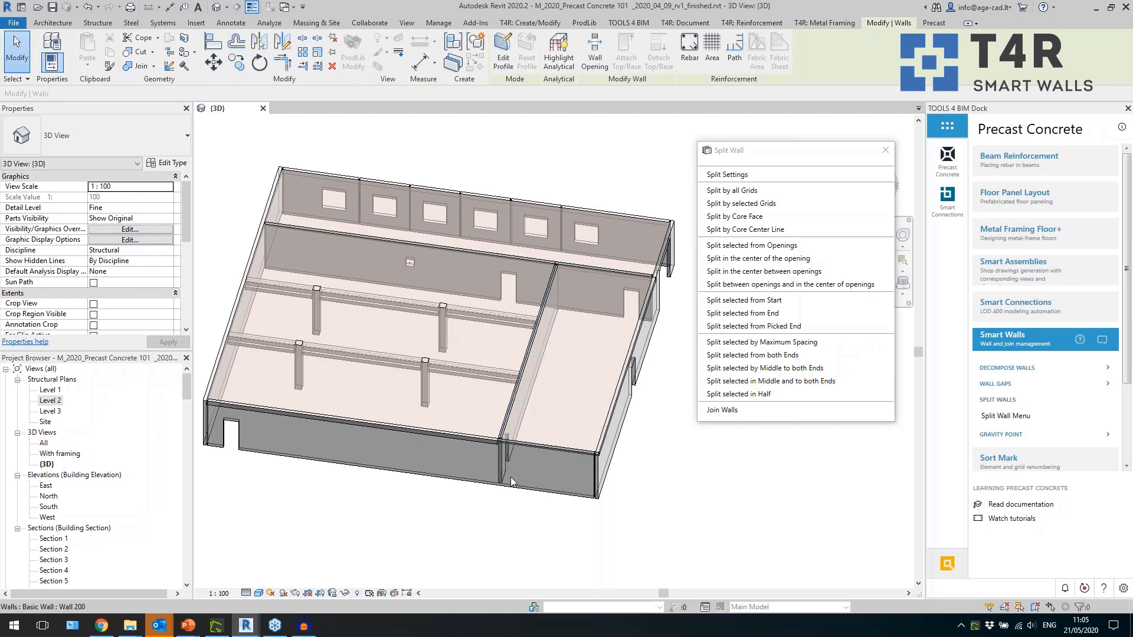
# Step: Split the end wall by core face where the middle interior wall meets it
pyautogui.keyDown('shift'); pyautogui.moveTo(660, 454); pyautogui.dragTo(544, 537, button='middle'); pyautogui.keyUp('shift')
pyautogui.scroll(5, 605, 437)
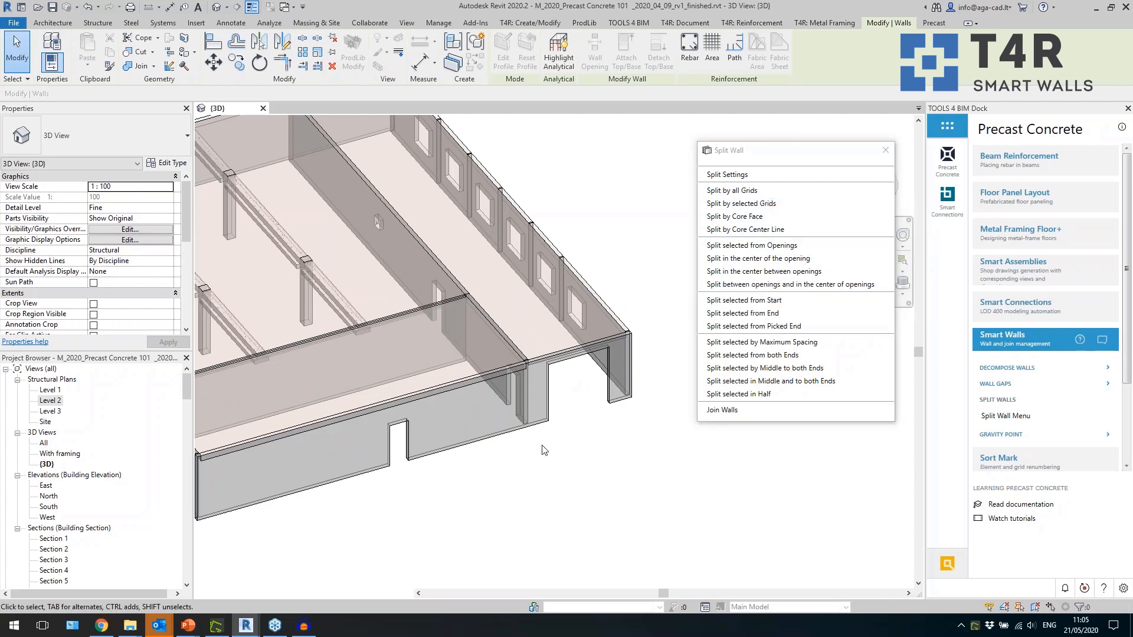
pyautogui.click(755, 218)
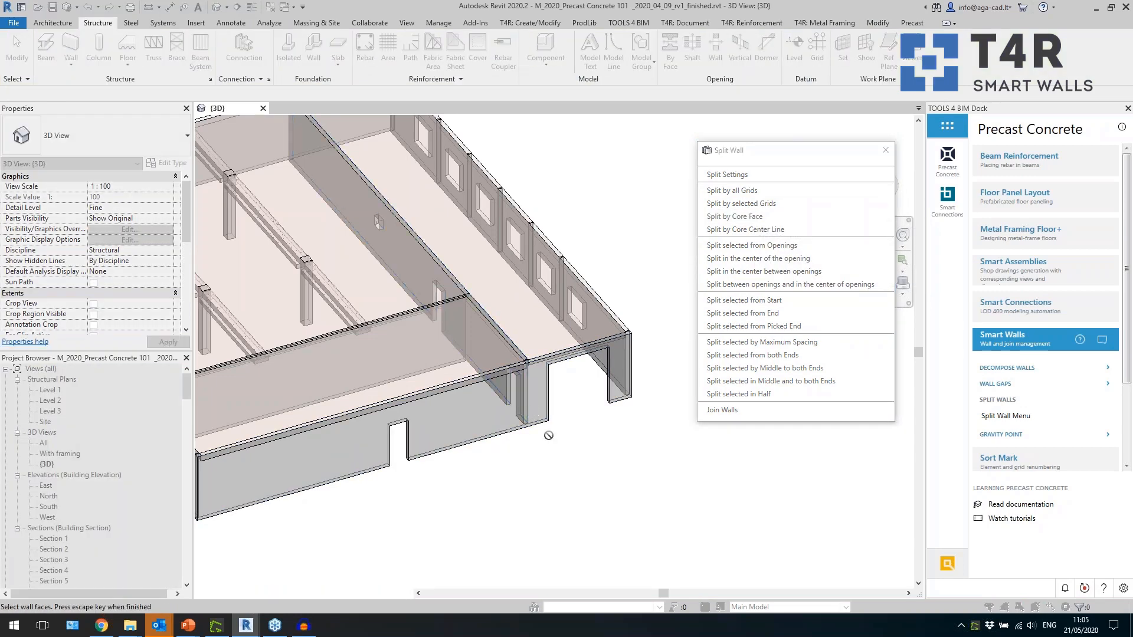
pyautogui.press('Escape')
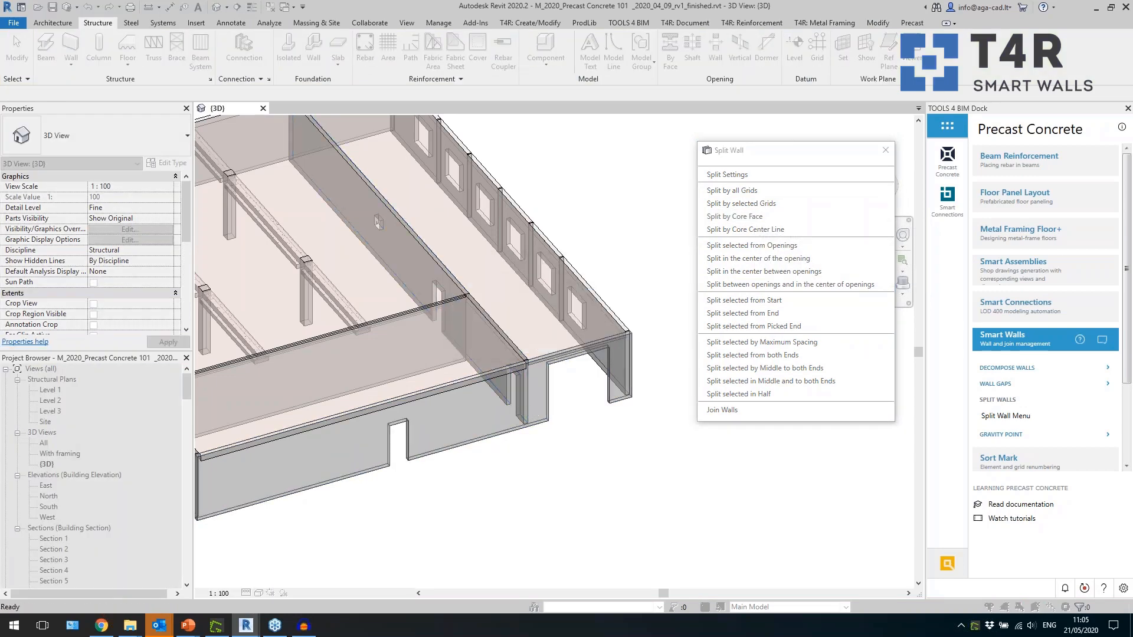
# Step: Split the long end wall segment with the door and the parallel partition wall into panels using 2500 mm spacing
pyautogui.scroll(3, 547, 448)
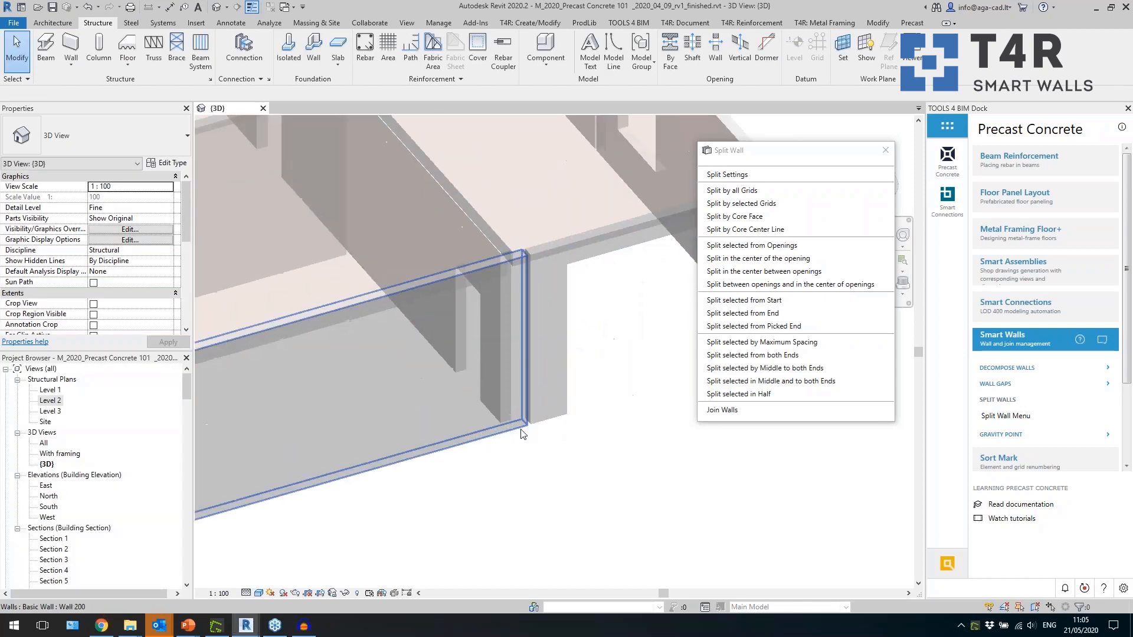
pyautogui.click(551, 462)
pyautogui.scroll(2, 560, 469)
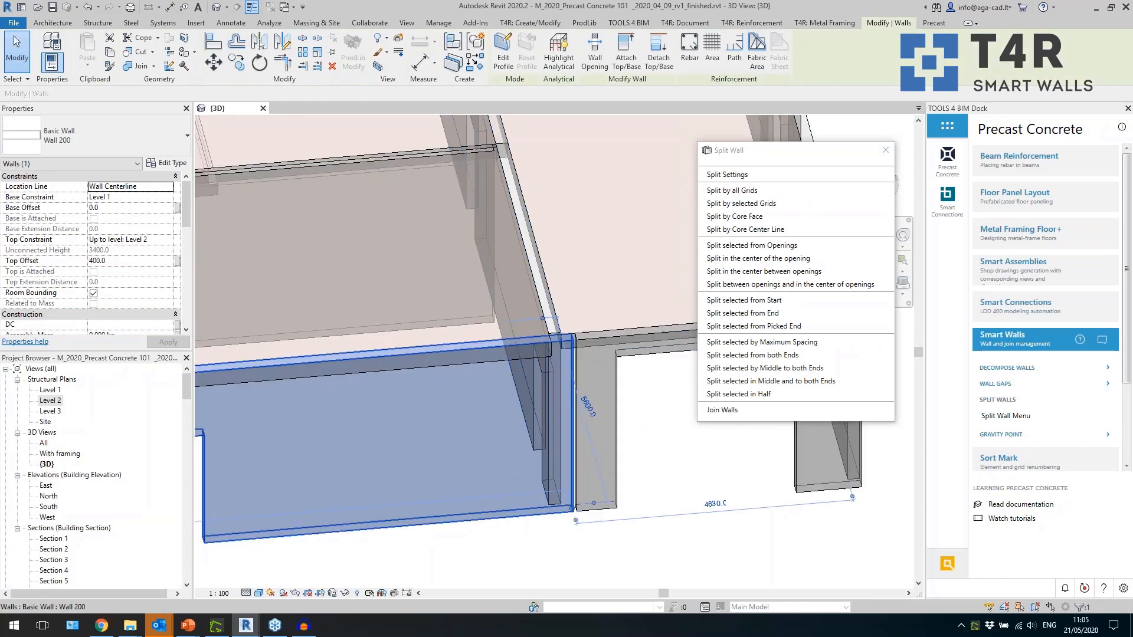
pyautogui.keyDown('shift'); pyautogui.moveTo(568, 481); pyautogui.dragTo(629, 524, button='middle'); pyautogui.keyUp('shift')
pyautogui.scroll(-1, 348, 469)
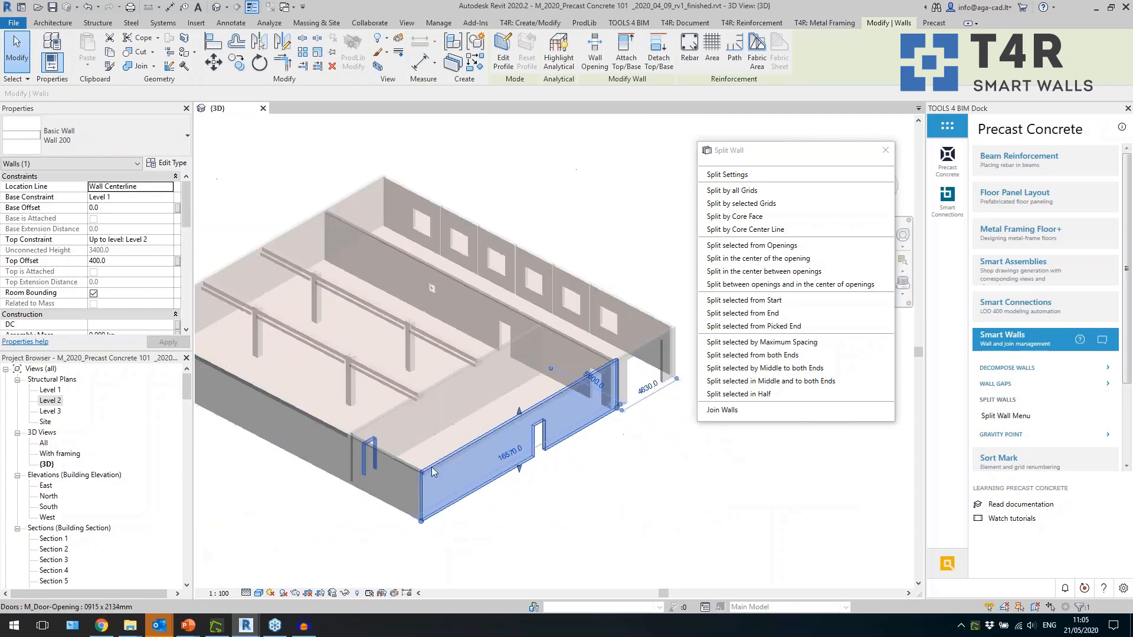
pyautogui.keyDown('ctrl'); pyautogui.click(436, 430); pyautogui.keyUp('ctrl')
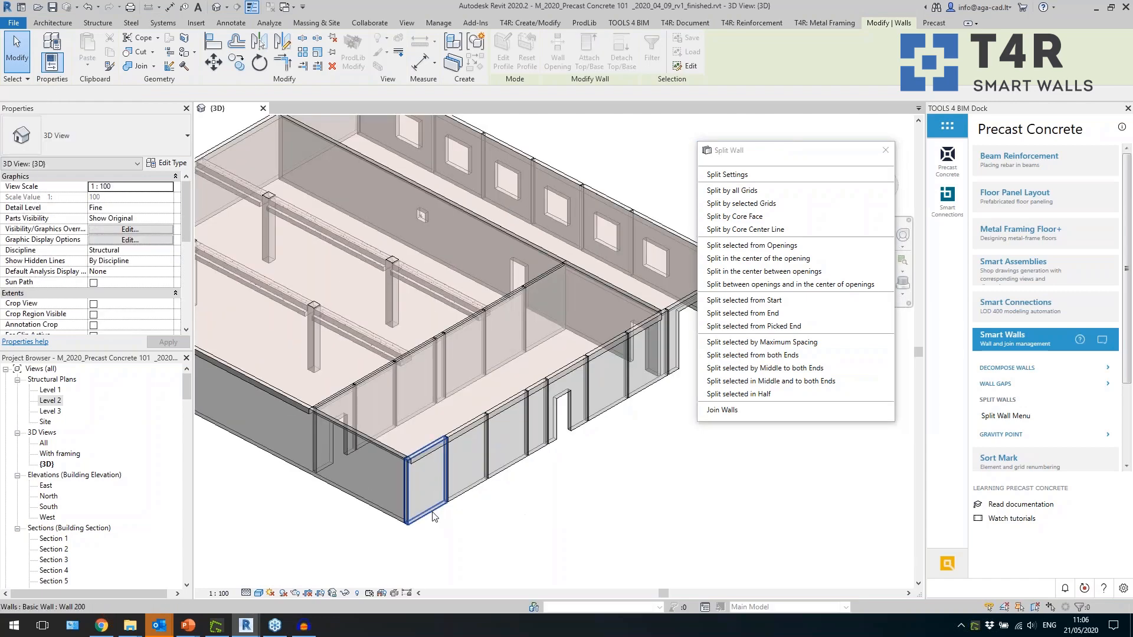
# Step: Examine the individual panels of the split end wall and their widths on the way to the door opening
pyautogui.click(437, 493)
pyautogui.scroll(3, 475, 502)
pyautogui.scroll(-2, 479, 494)
pyautogui.click(466, 466)
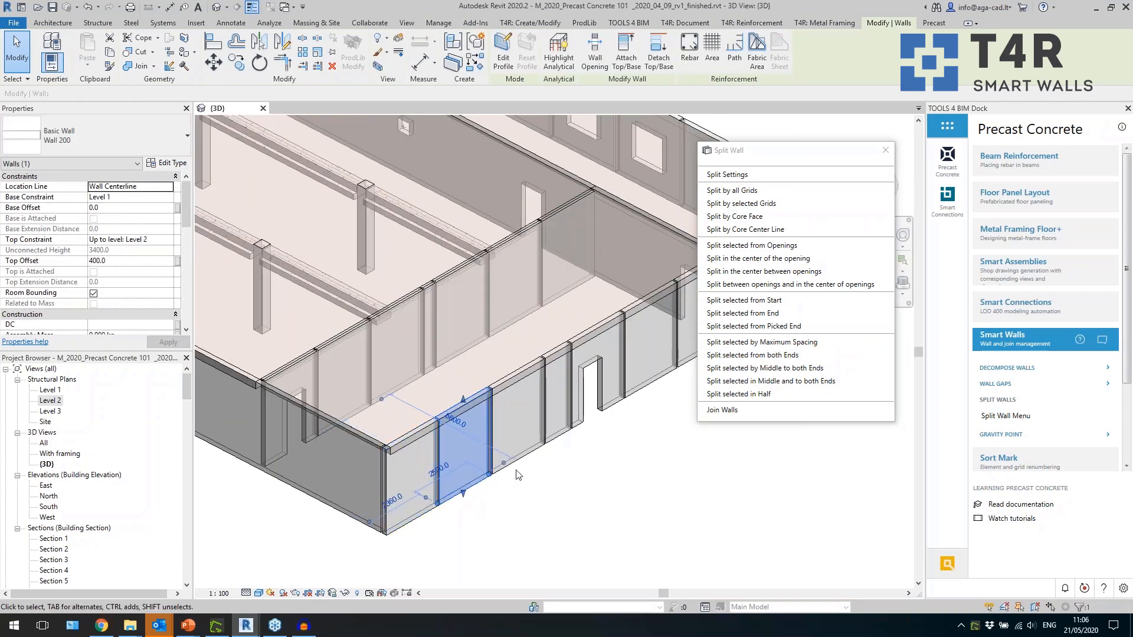
pyautogui.click(519, 437)
pyautogui.scroll(2, 585, 492)
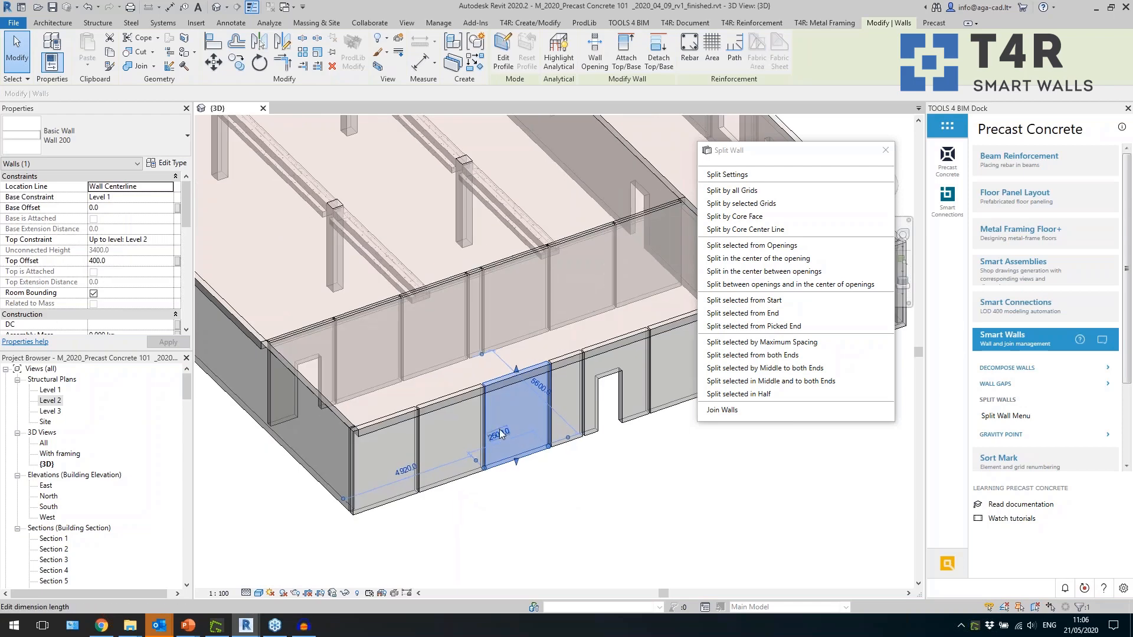
pyautogui.click(574, 444)
pyautogui.scroll(-2, 579, 501)
pyautogui.keyDown('shift'); pyautogui.moveTo(582, 505); pyautogui.dragTo(663, 493, button='middle'); pyautogui.keyUp('shift')
pyautogui.press('Escape')
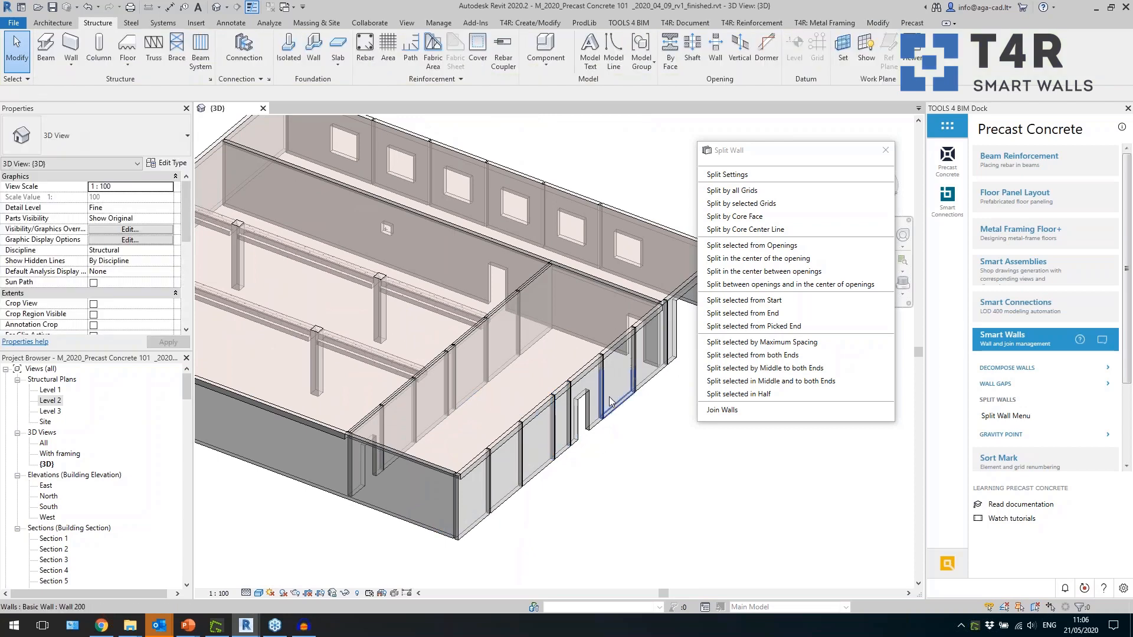
# Step: Split the opposite unsplit end wall and the long front wall with the door into panels together
pyautogui.scroll(-3, 640, 497)
pyautogui.keyDown('shift'); pyautogui.moveTo(479, 499); pyautogui.dragTo(446, 442, button='middle'); pyautogui.keyUp('shift')
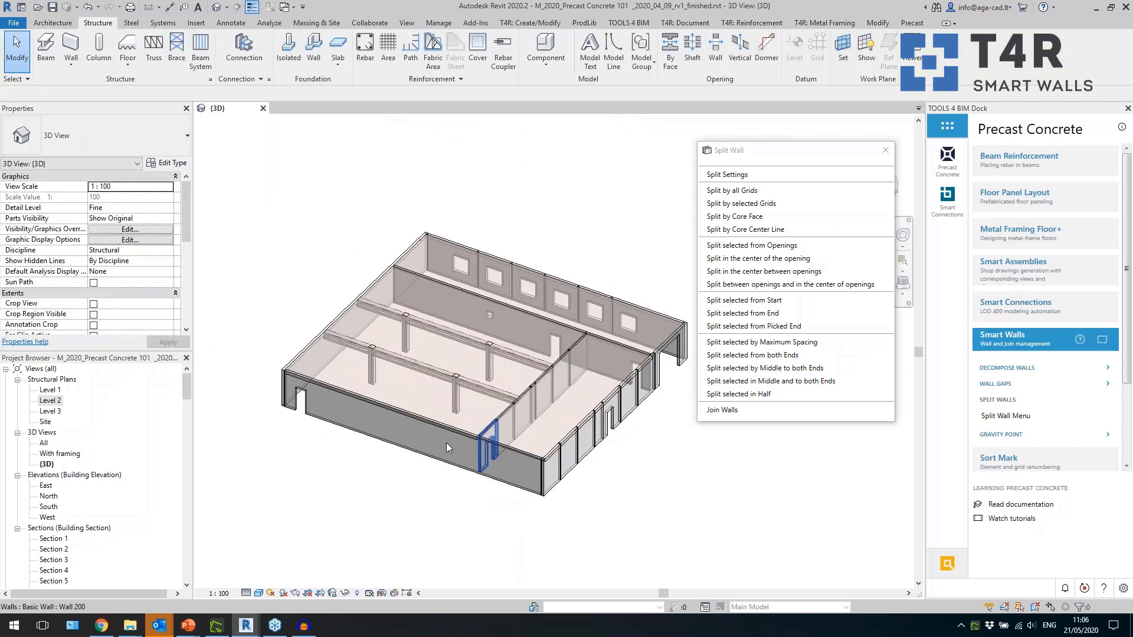
pyautogui.click(339, 351)
pyautogui.keyDown('ctrl'); pyautogui.click(360, 436); pyautogui.keyUp('ctrl')
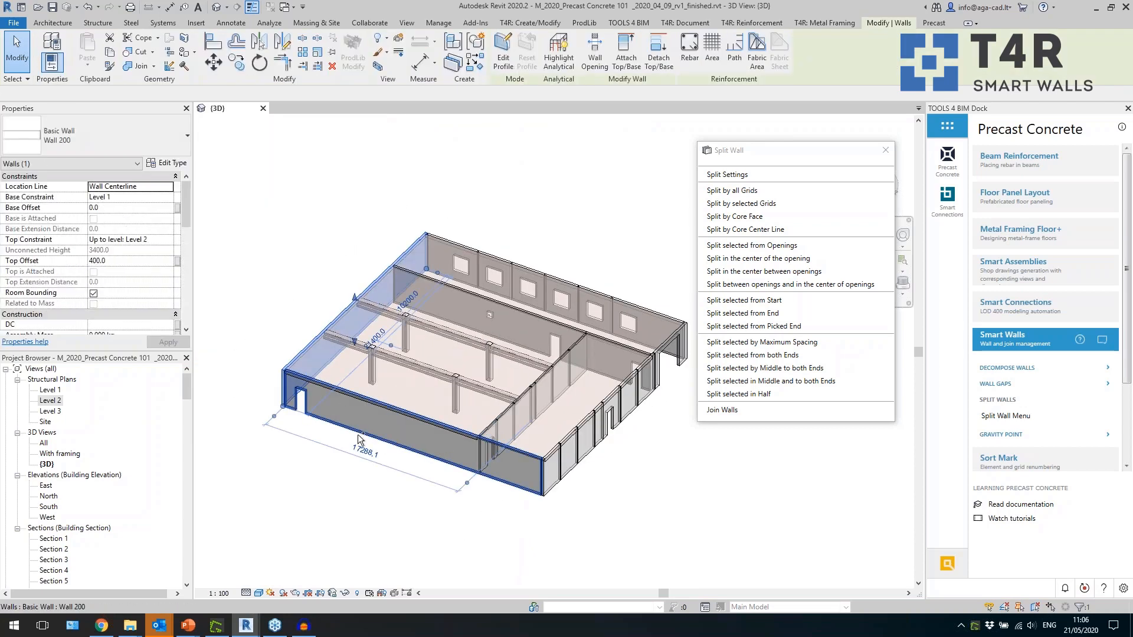
pyautogui.keyDown('shift'); pyautogui.moveTo(360, 437); pyautogui.dragTo(328, 363, button='middle'); pyautogui.keyUp('shift')
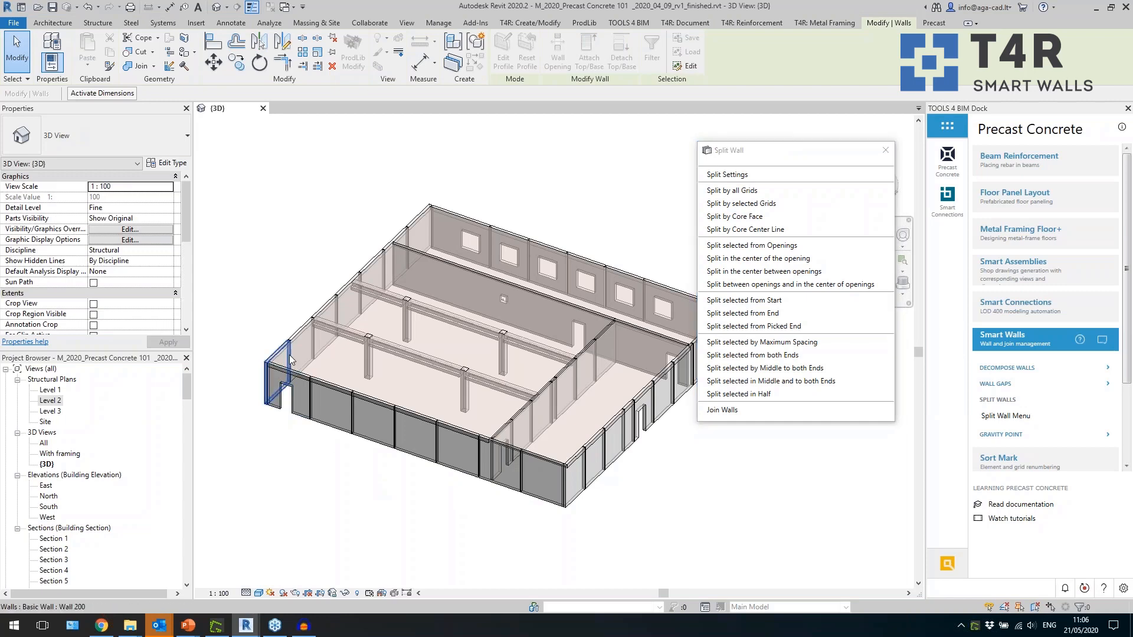
# Step: Check the widths of neighbouring panels along the split front wall
pyautogui.click(340, 432)
pyautogui.scroll(2, 375, 442)
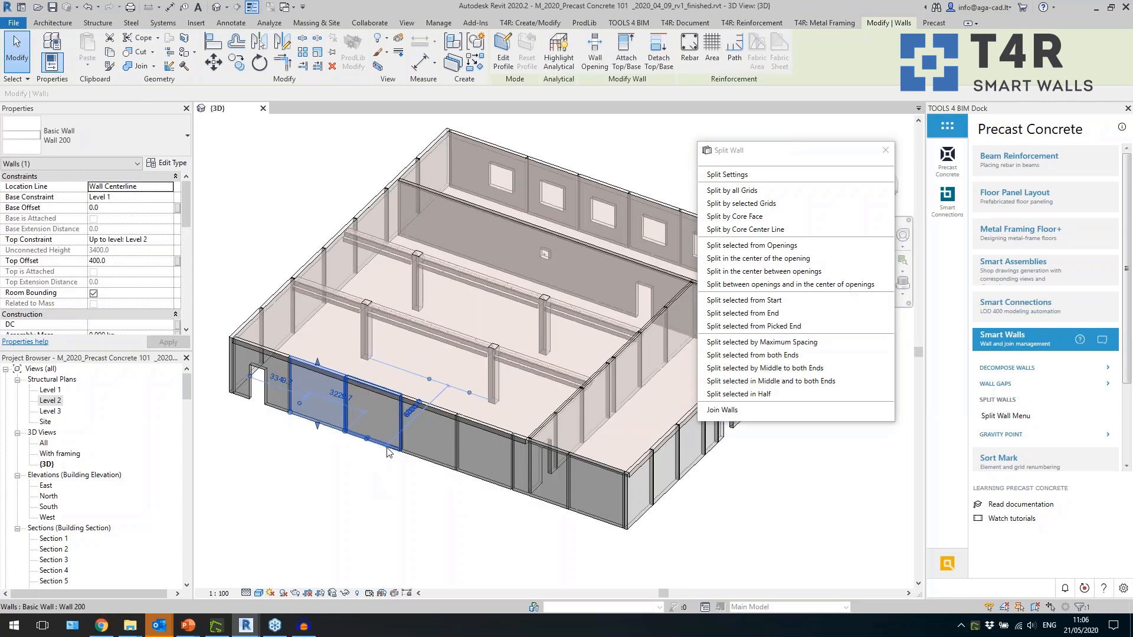
pyautogui.click(384, 447)
pyautogui.click(438, 469)
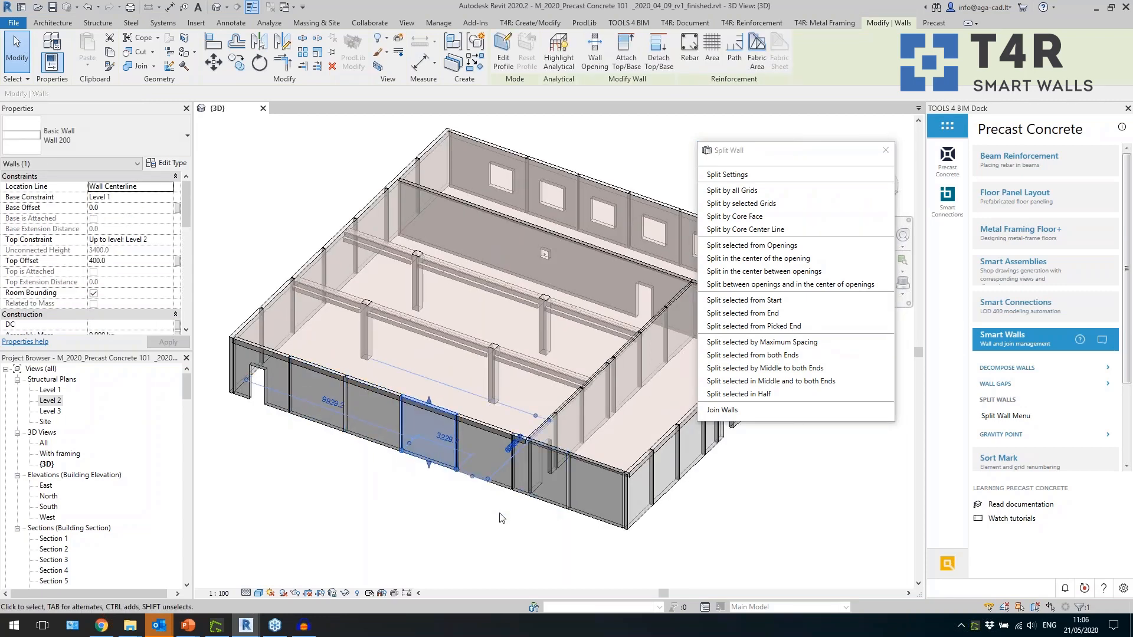
pyautogui.moveTo(480, 523); pyautogui.dragTo(374, 539, button='middle')
# Step: Split the long middle interior wall into panels starting from a picked end
pyautogui.click(646, 523)
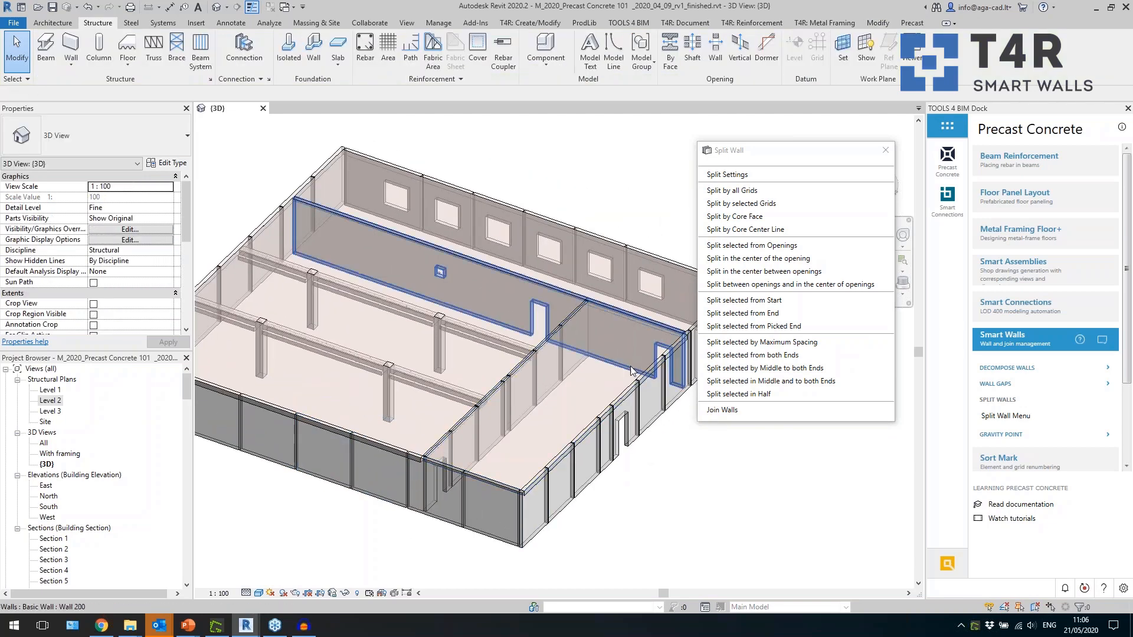
pyautogui.click(630, 364)
pyautogui.click(775, 327)
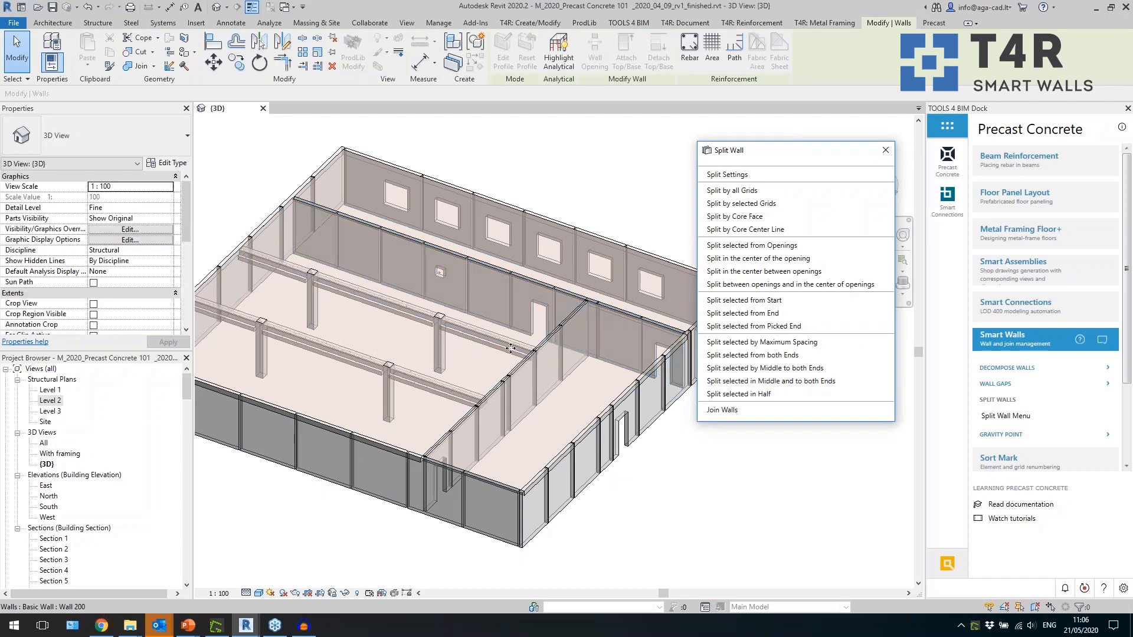
pyautogui.keyDown('shift'); pyautogui.moveTo(653, 478); pyautogui.dragTo(674, 501, button='middle'); pyautogui.keyUp('shift')
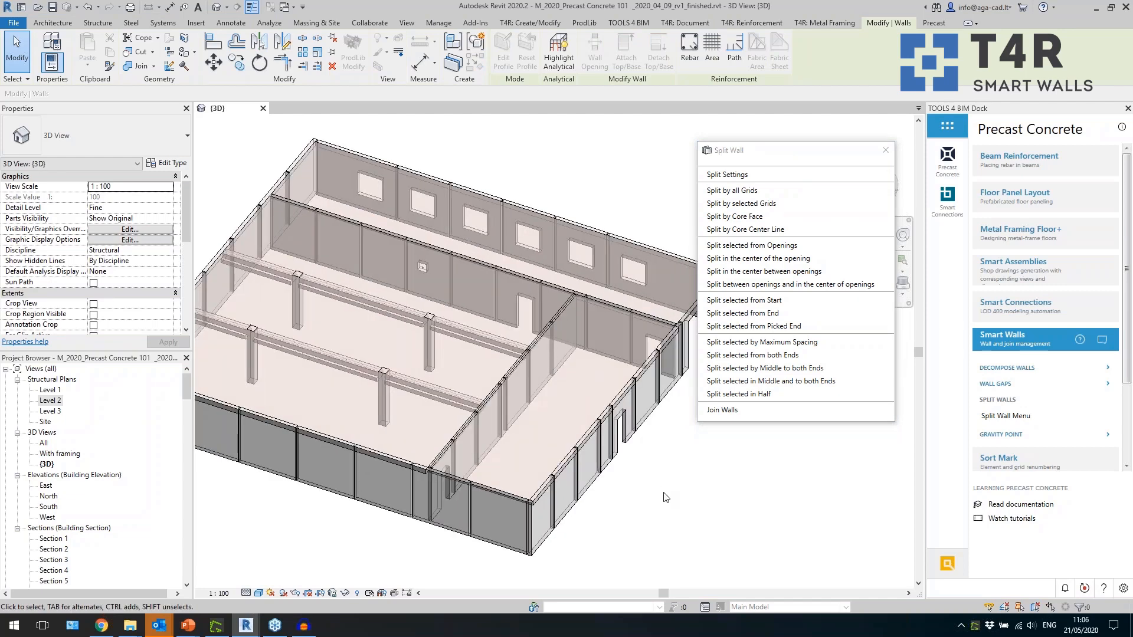
# Step: Join the narrow wall panel beside the door opening with its neighbouring panel
pyautogui.scroll(-3, 656, 396)
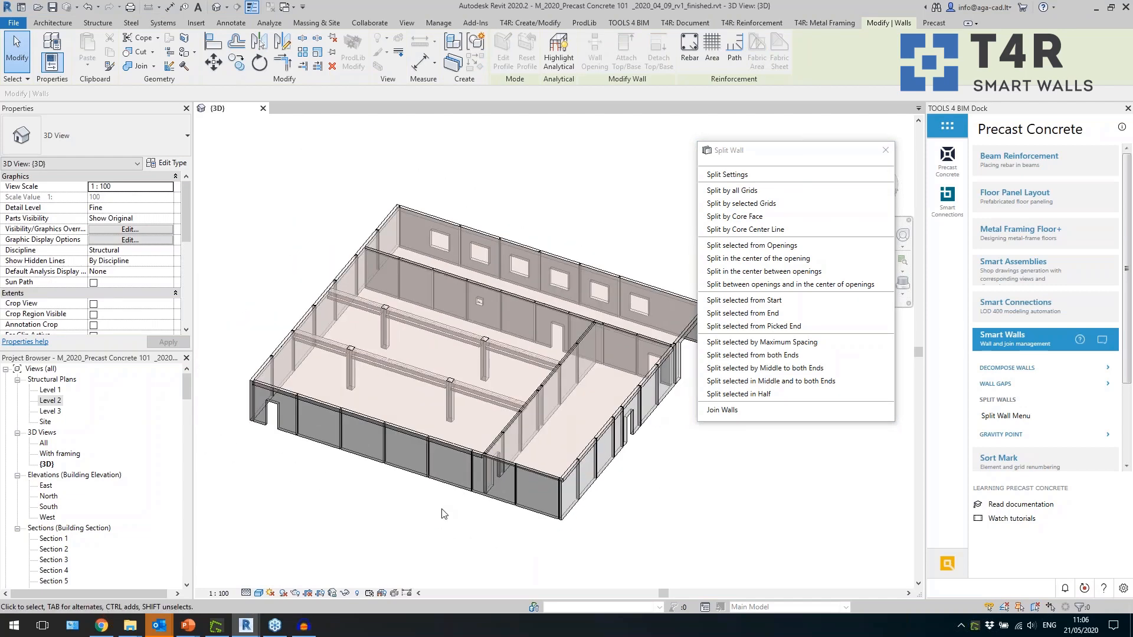
pyautogui.scroll(6, 649, 510)
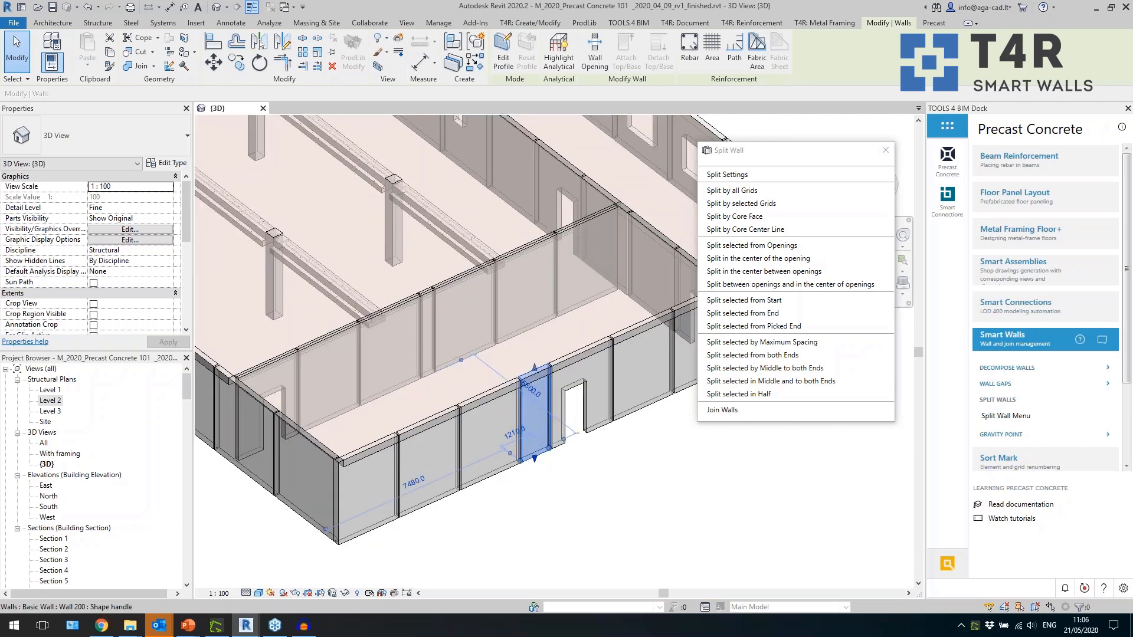
pyautogui.click(497, 467)
pyautogui.scroll(2, 571, 463)
pyautogui.click(719, 410)
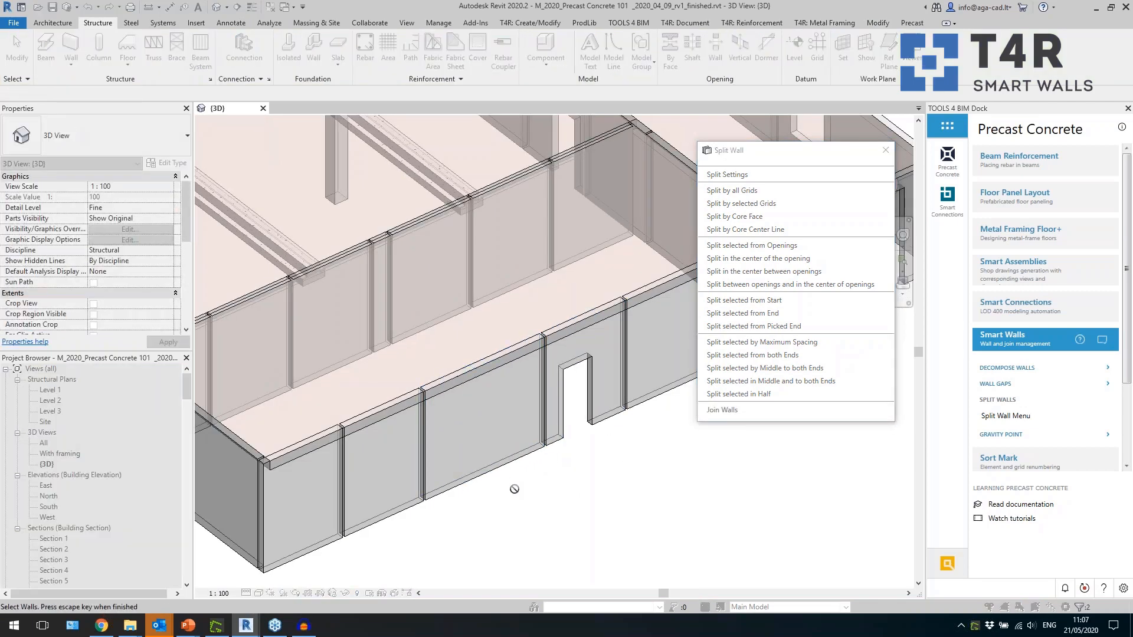
# Step: Split the joined wall panel beside the door opening in half, and close the wall splitting commands
pyautogui.click(506, 475)
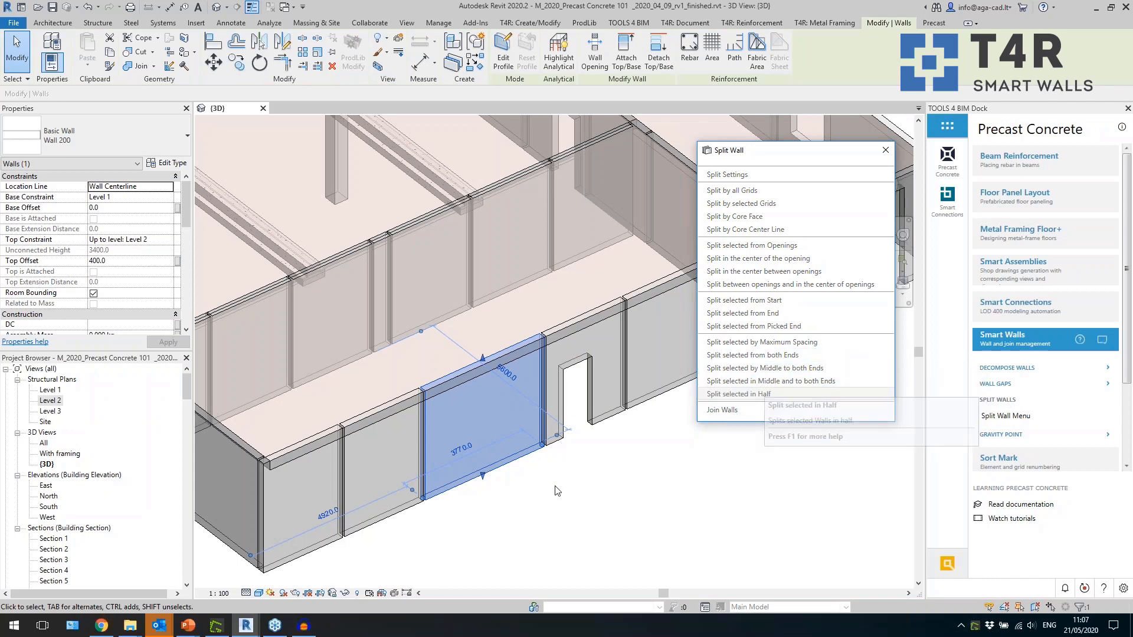
pyautogui.click(484, 472)
pyautogui.scroll(-2, 550, 438)
pyautogui.keyDown('shift'); pyautogui.moveTo(549, 494); pyautogui.dragTo(679, 461, button='middle'); pyautogui.keyUp('shift')
pyautogui.scroll(-2, 643, 478)
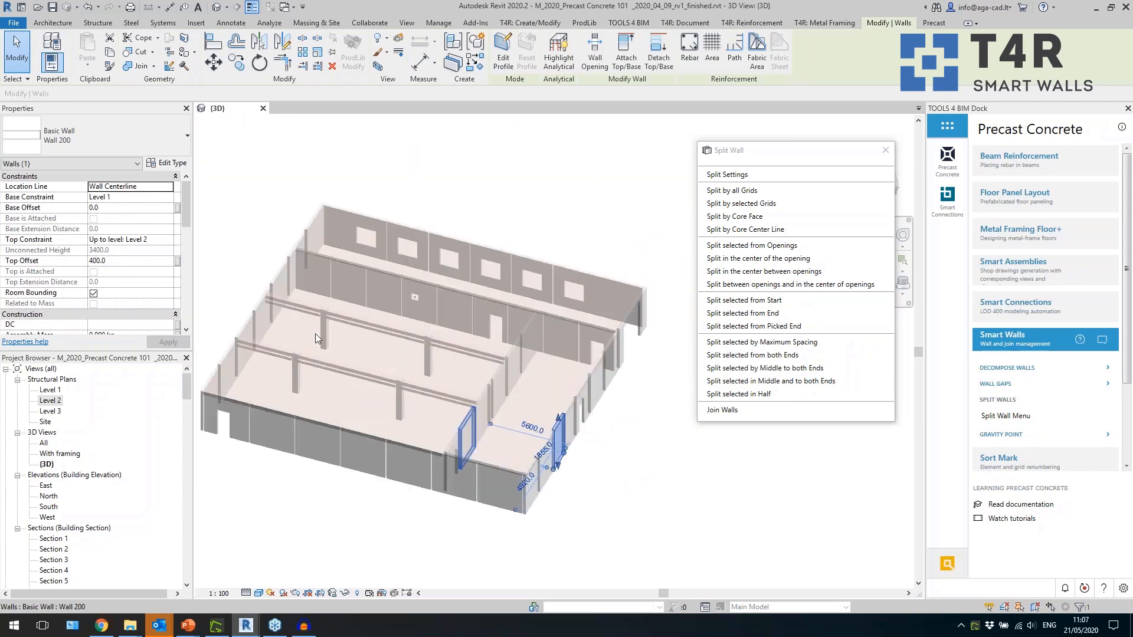
pyautogui.click(885, 151)
pyautogui.press('Escape')
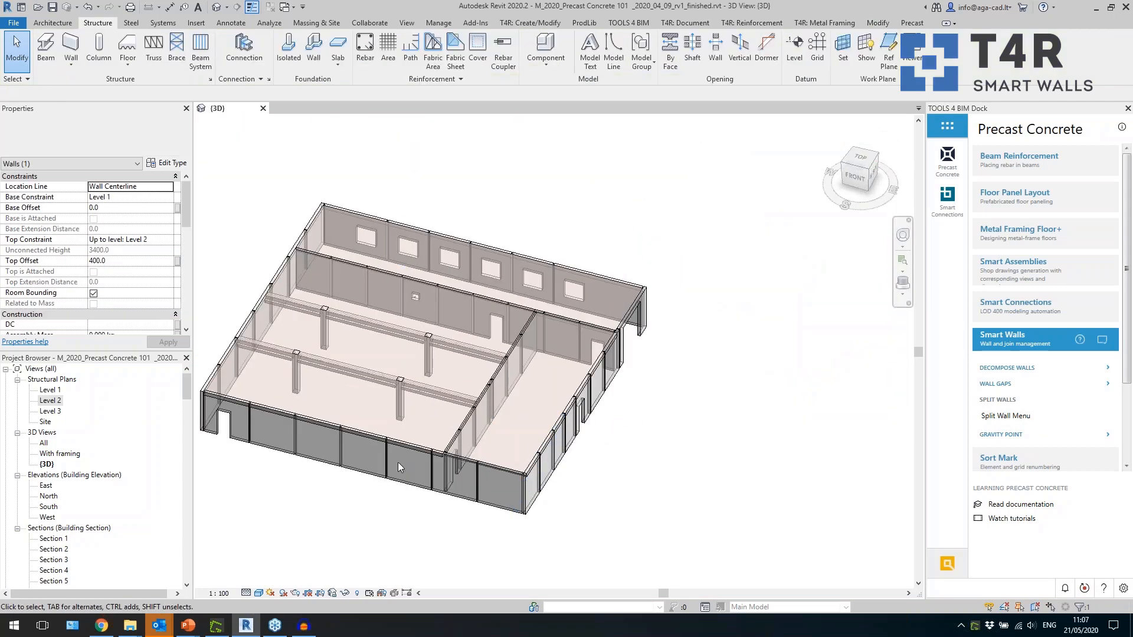
# Step: Examine the gaps between neighbouring panels along the long front wall
pyautogui.scroll(6, 339, 442)
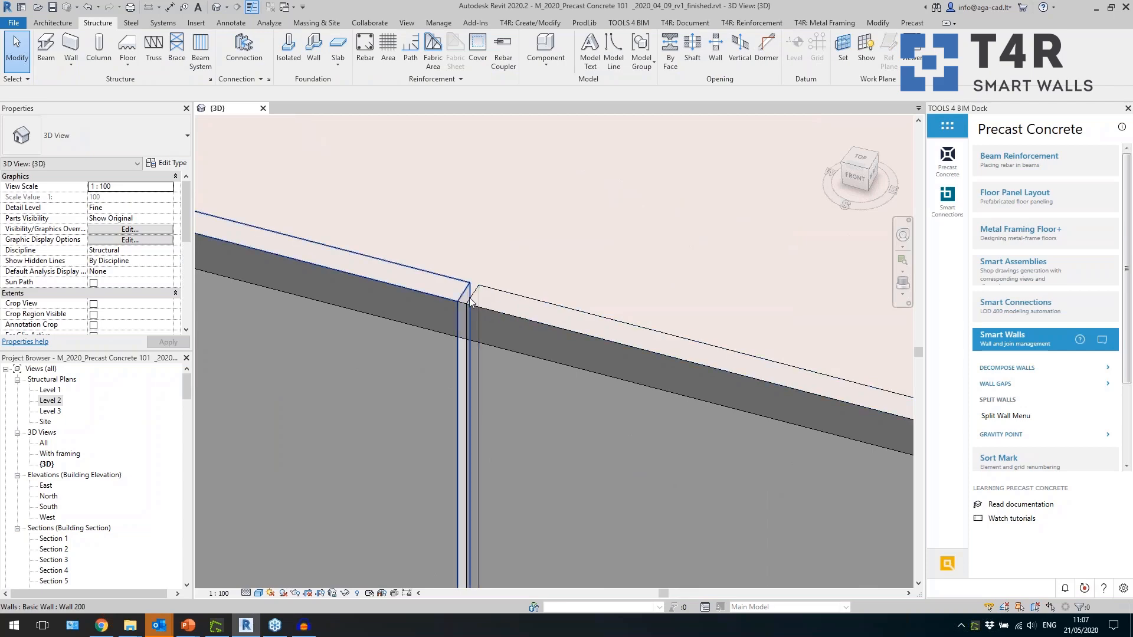
pyautogui.scroll(-2, 578, 381)
pyautogui.scroll(-4, 579, 381)
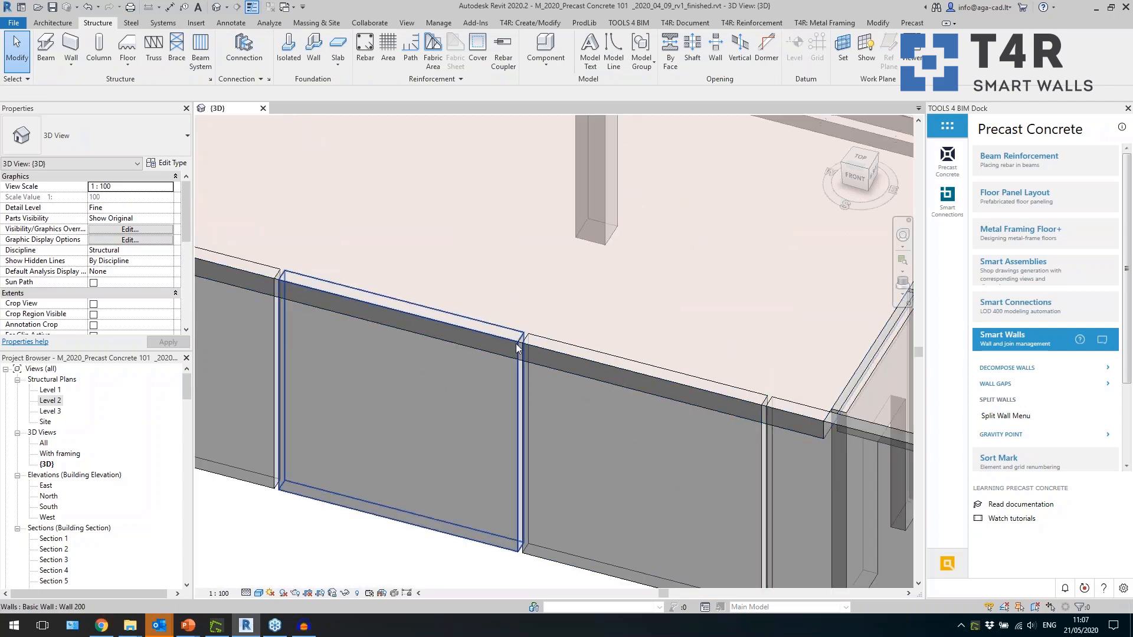
pyautogui.scroll(-3, 528, 448)
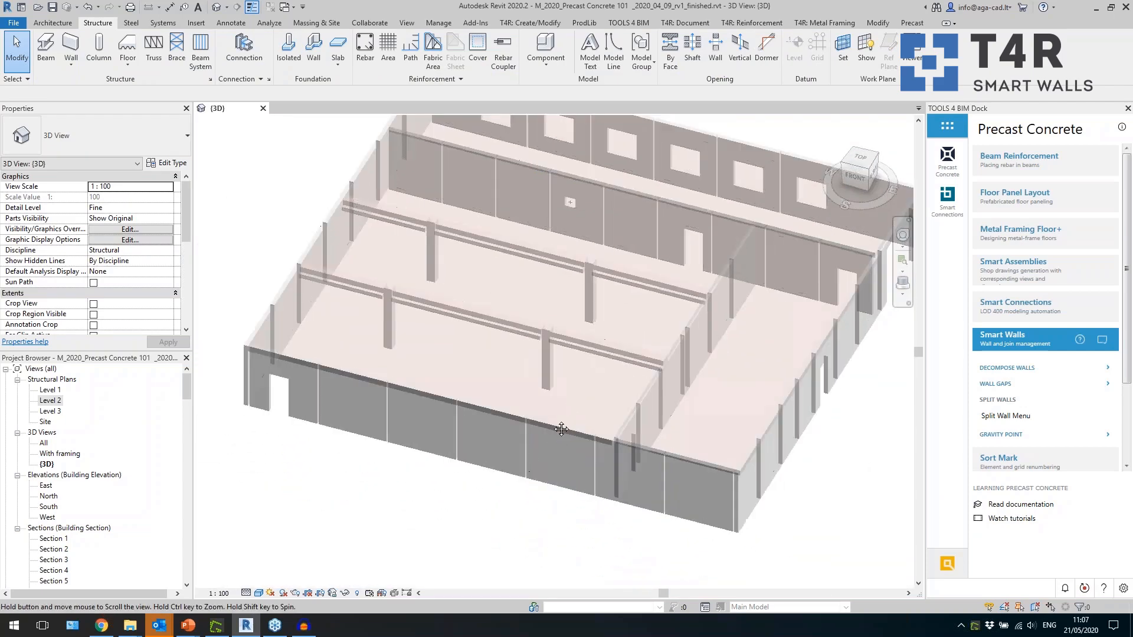
pyautogui.keyDown('shift'); pyautogui.moveTo(552, 466); pyautogui.dragTo(573, 426, button='middle'); pyautogui.keyUp('shift')
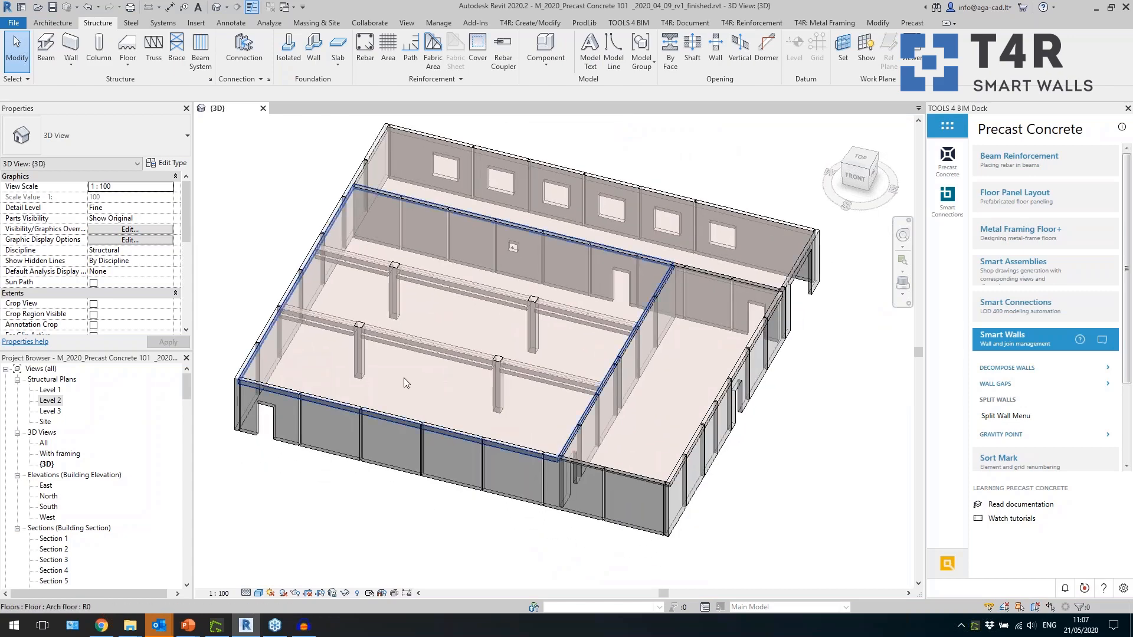
# Step: Switch from the Smart Walls tools to the Floor Panel Layout tools
pyautogui.click(1008, 338)
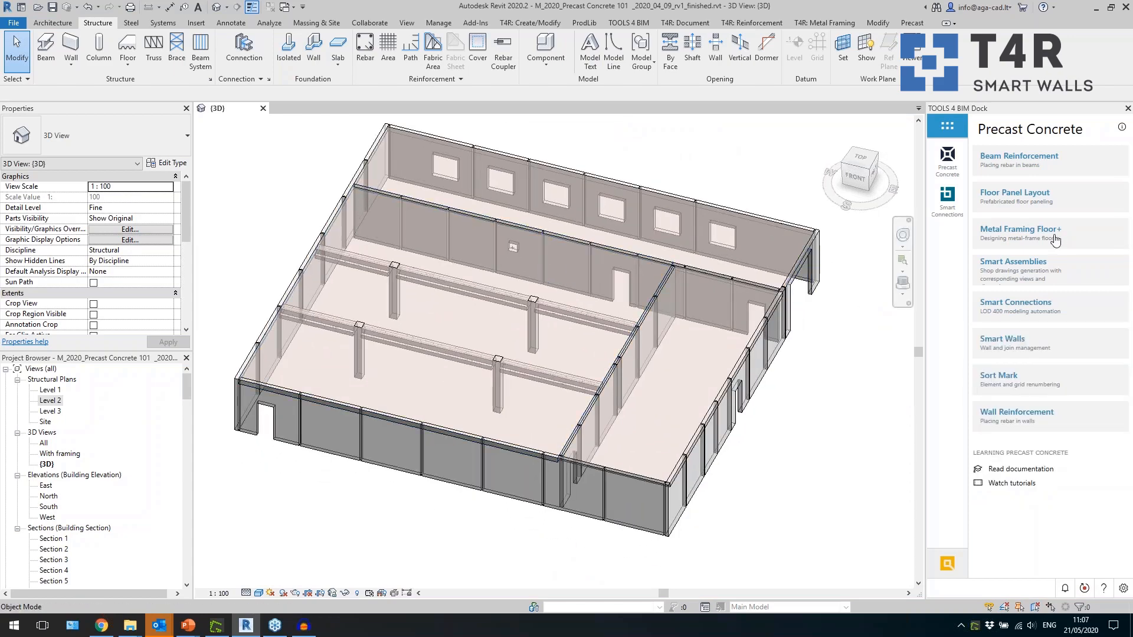
pyautogui.click(1008, 199)
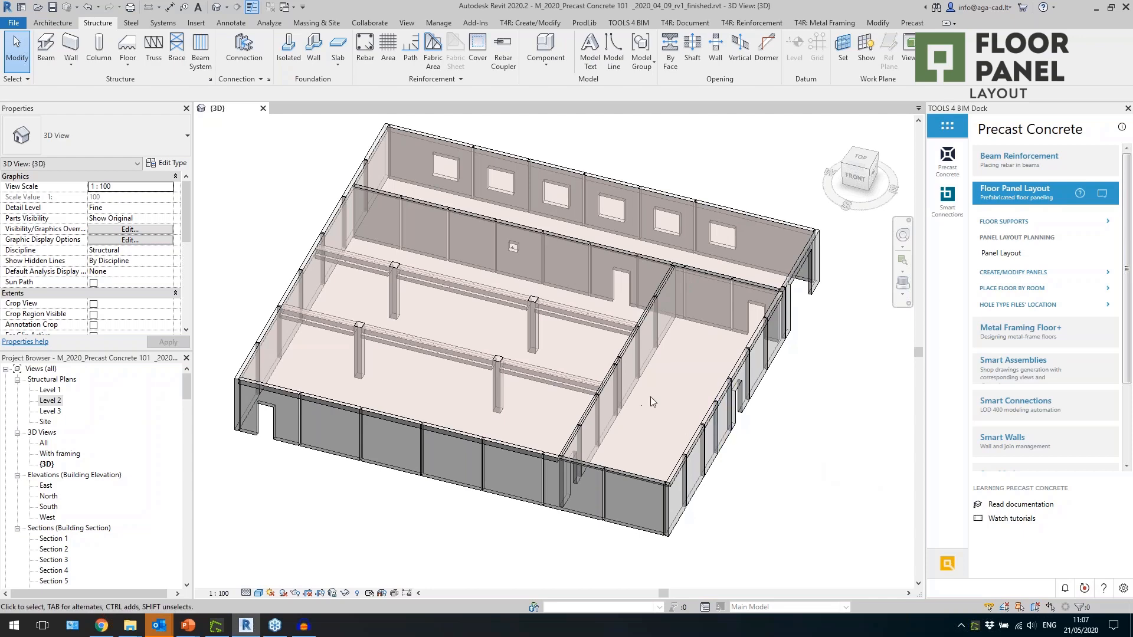
pyautogui.moveTo(655, 400); pyautogui.dragTo(616, 394, button='middle')
pyautogui.click(666, 321)
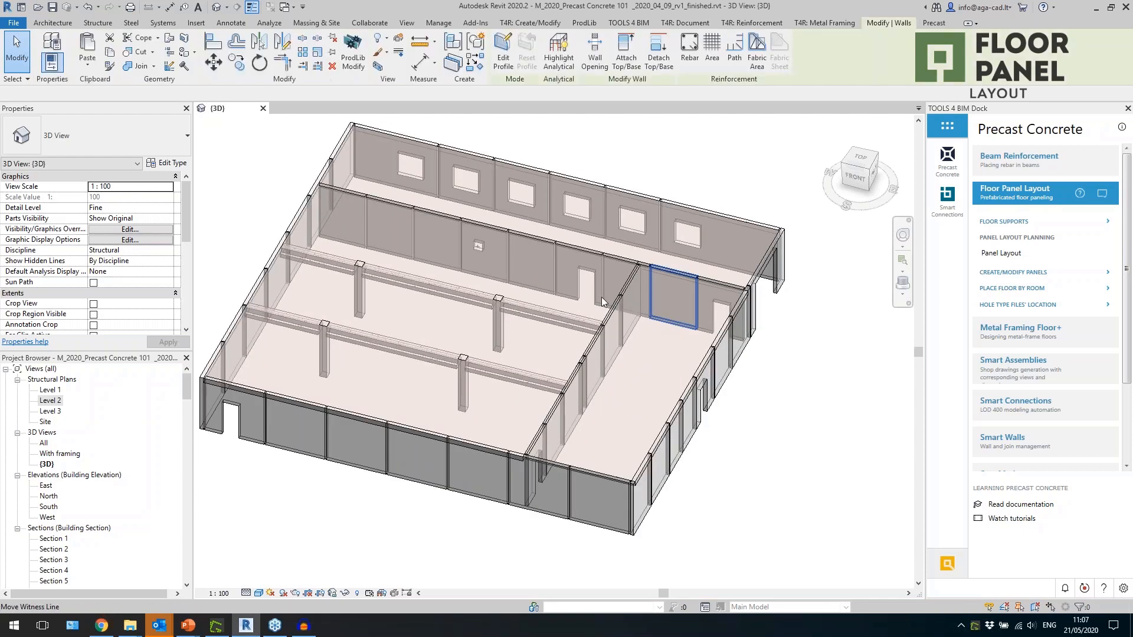
pyautogui.click(566, 289)
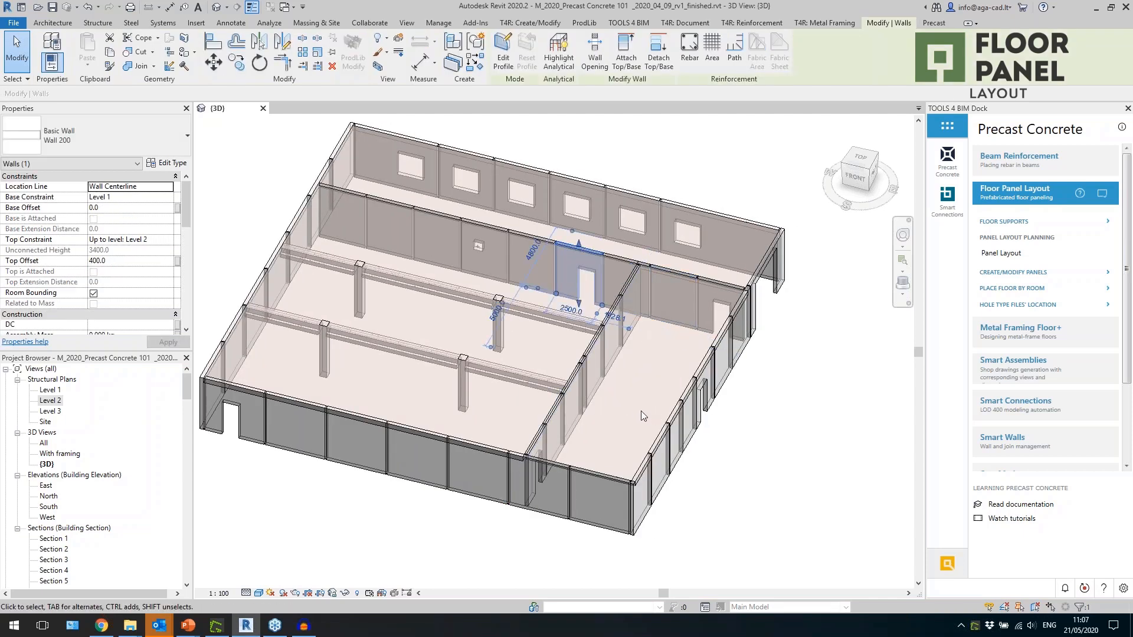
pyautogui.press('Escape')
pyautogui.moveTo(592, 440); pyautogui.dragTo(620, 430, button='middle')
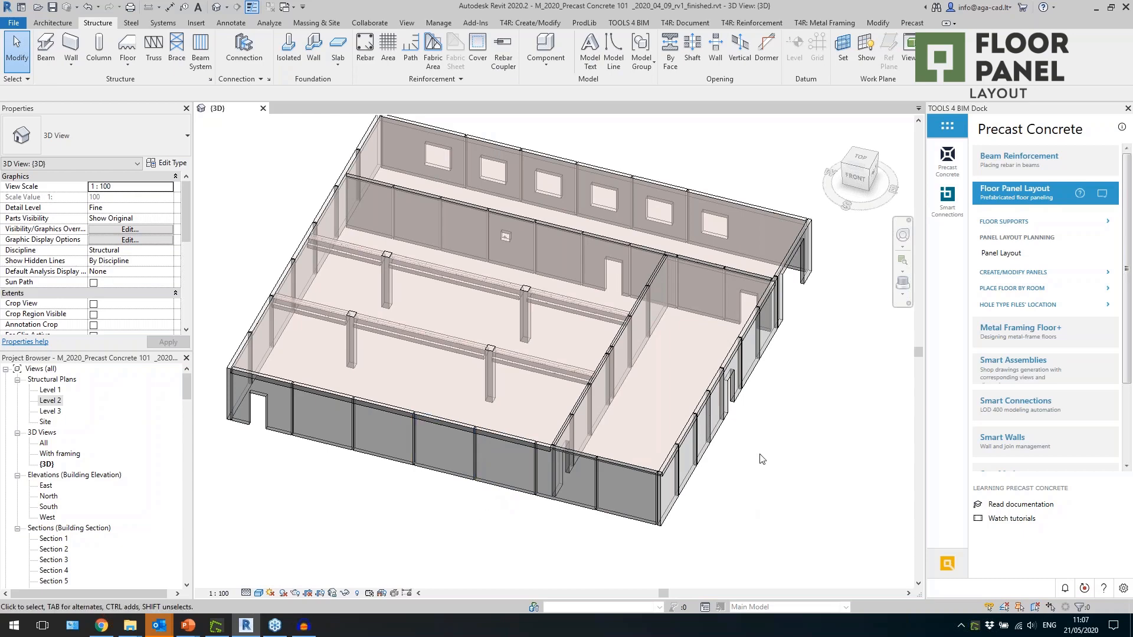
pyautogui.moveTo(775, 447); pyautogui.dragTo(769, 468, button='middle')
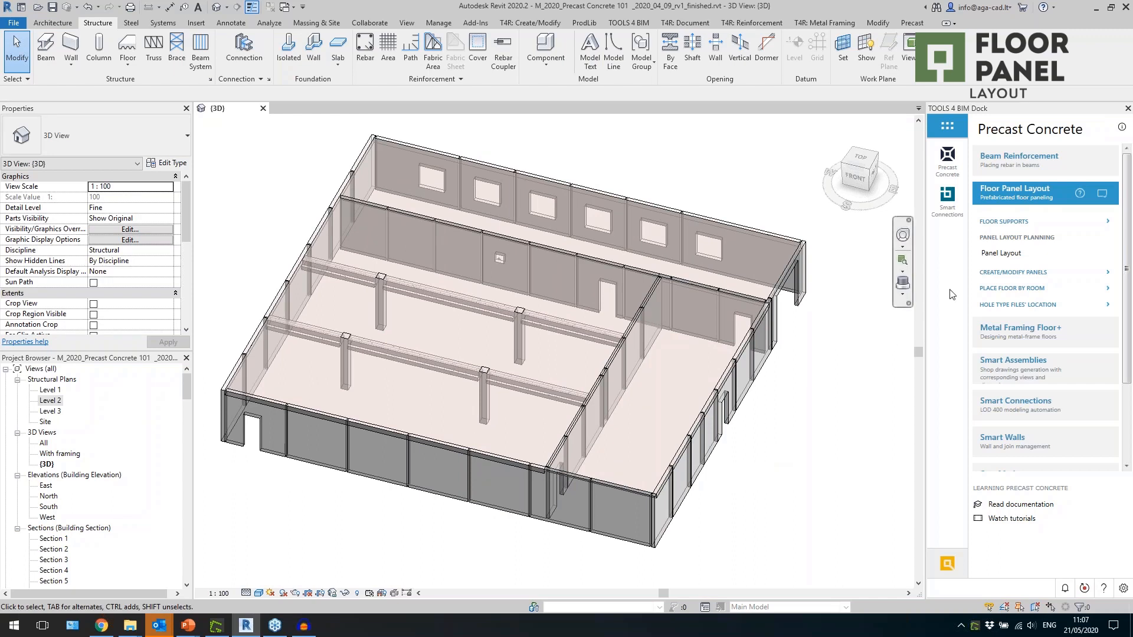
# Step: Add supports to the large floor, choosing a front wall panel, the two middle inverted-tee beams and an interior wall panel
pyautogui.click(1035, 223)
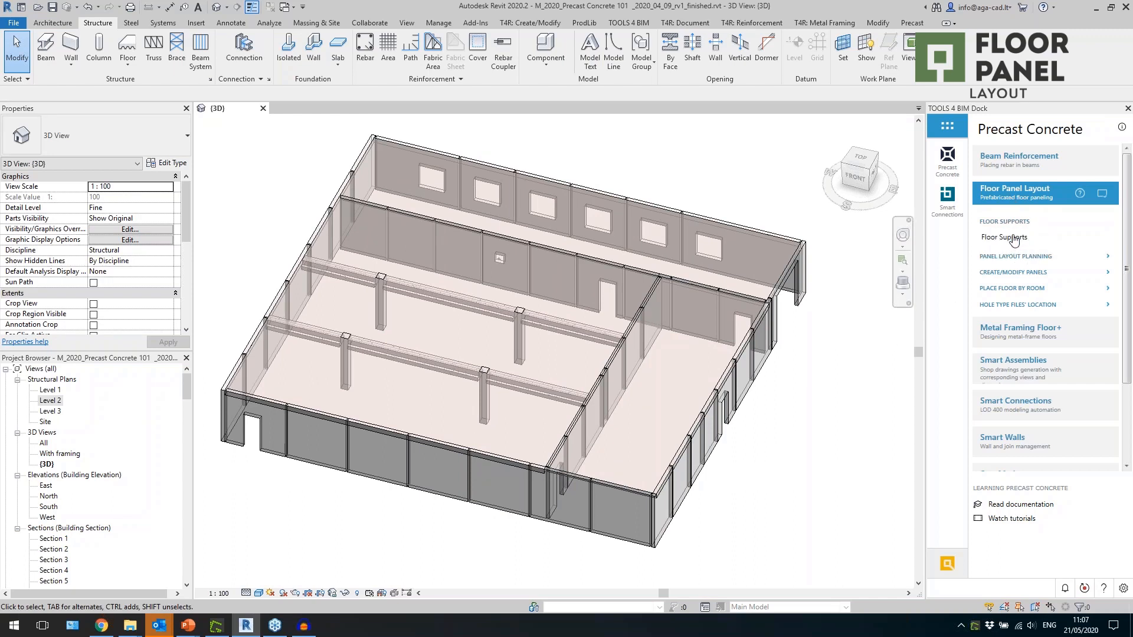
pyautogui.click(1013, 239)
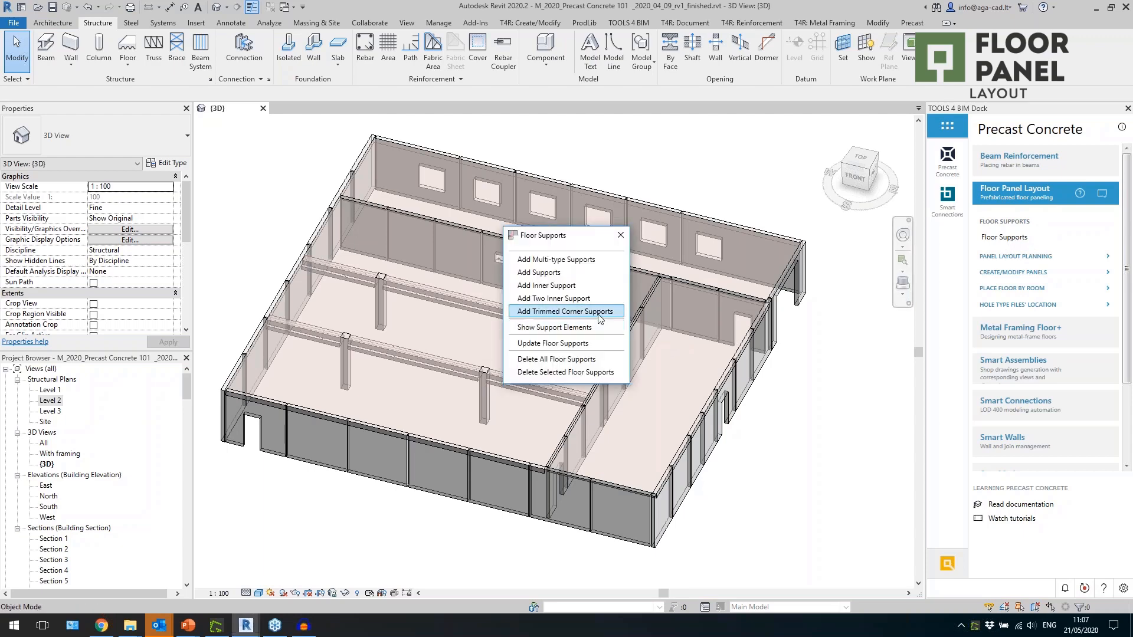
pyautogui.click(536, 273)
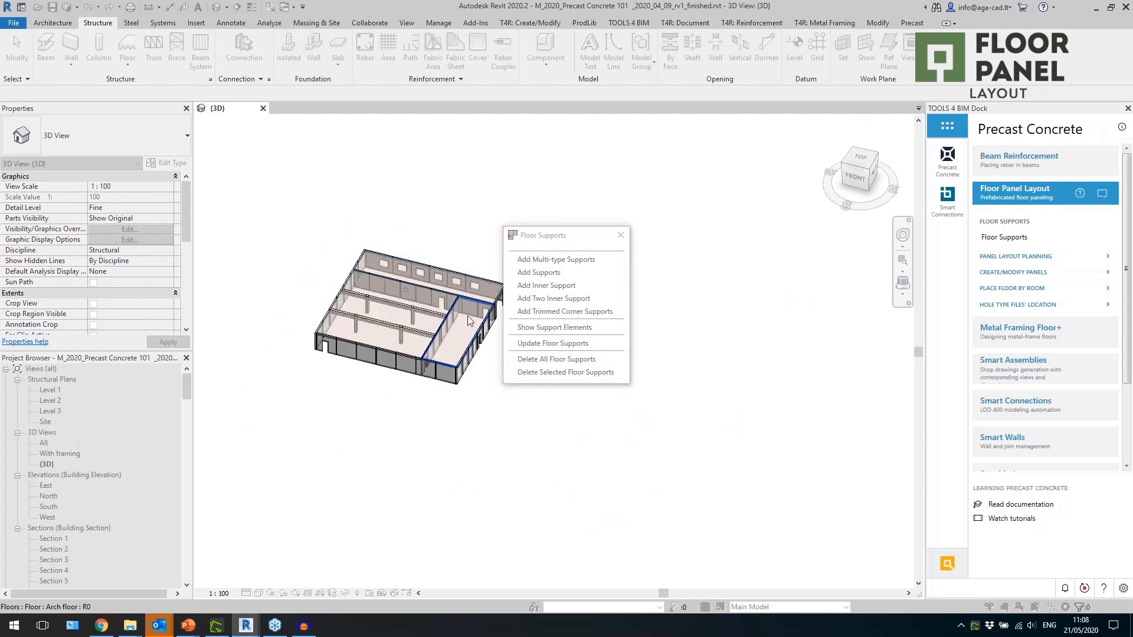
pyautogui.scroll(4, 362, 310)
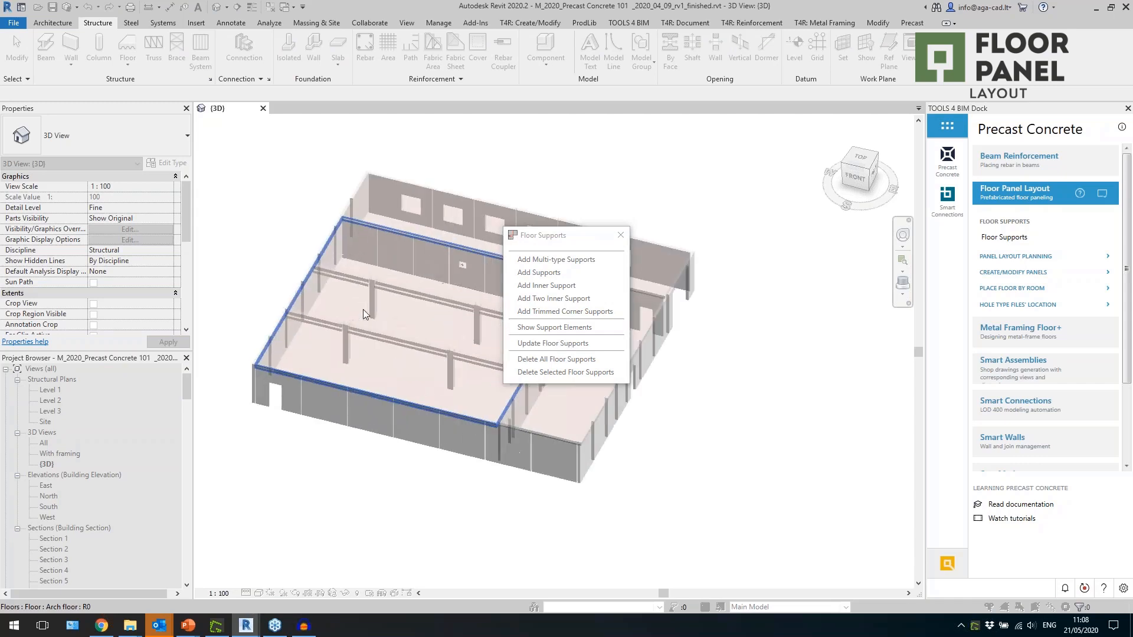
pyautogui.click(381, 372)
pyautogui.scroll(3, 386, 363)
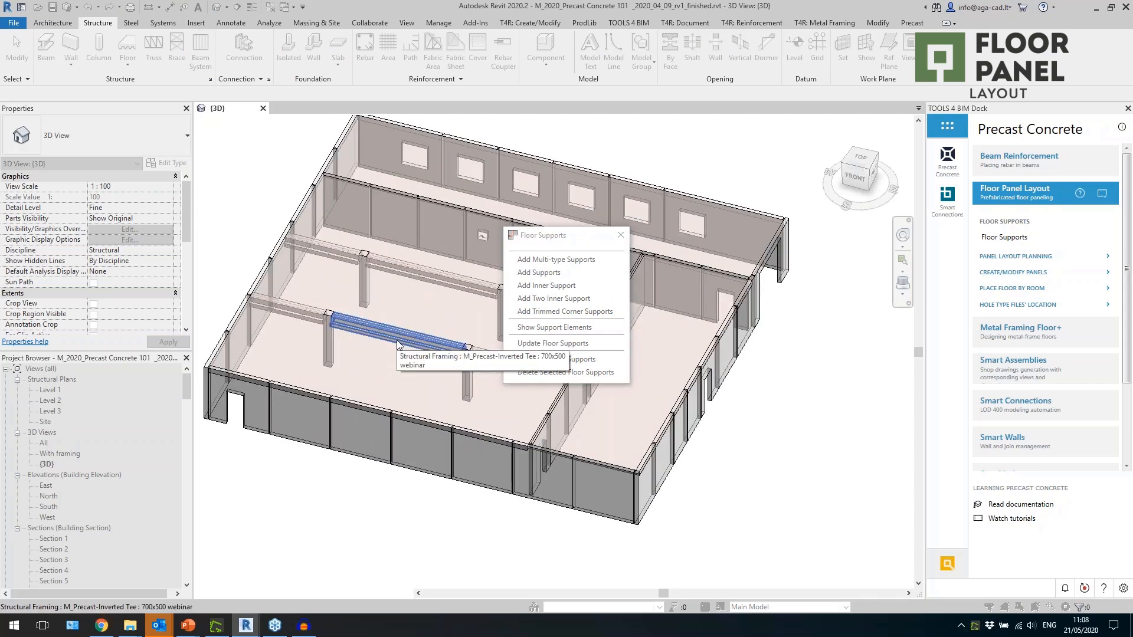
pyautogui.click(397, 340)
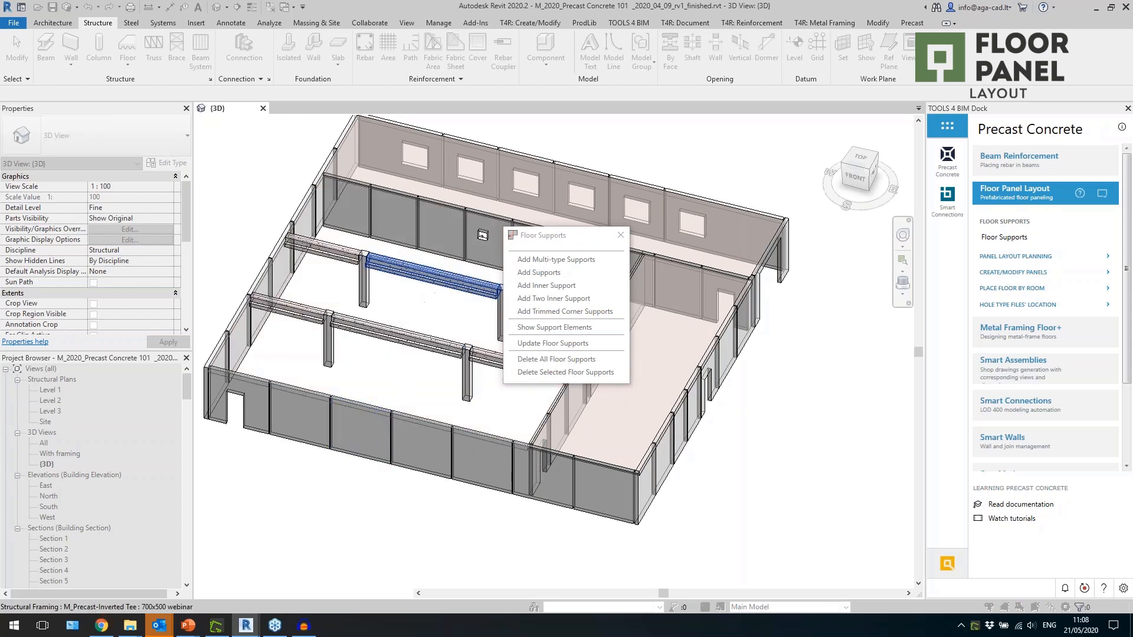
pyautogui.scroll(-3, 281, 373)
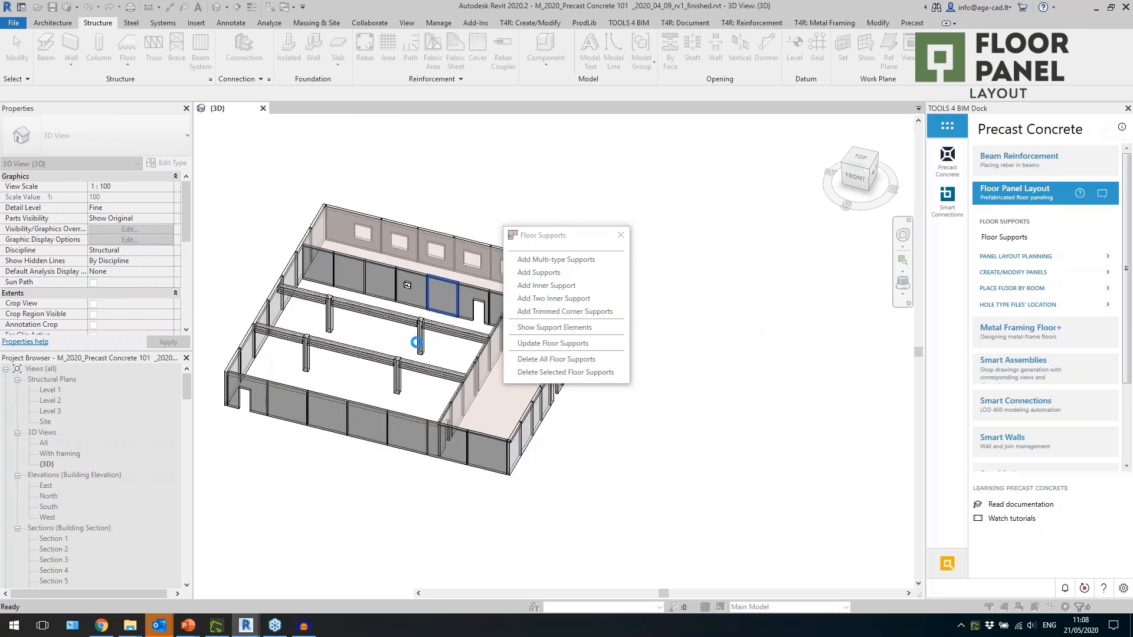
# Step: Show the support elements assigned to the large floor, and close the floor supports commands
pyautogui.scroll(2, 415, 342)
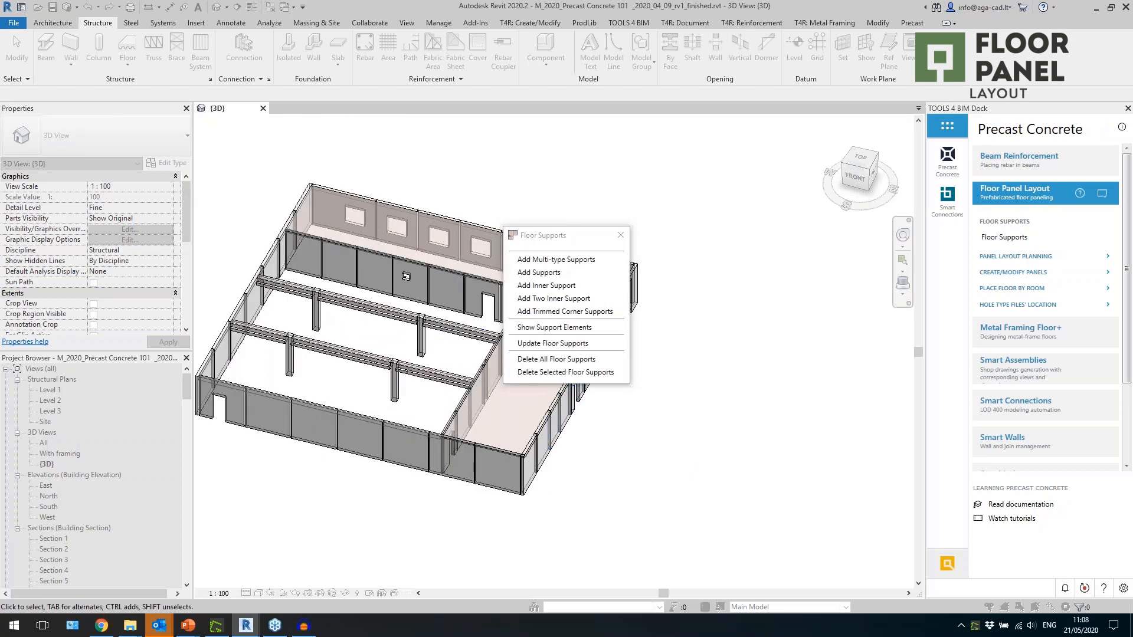
pyautogui.click(554, 326)
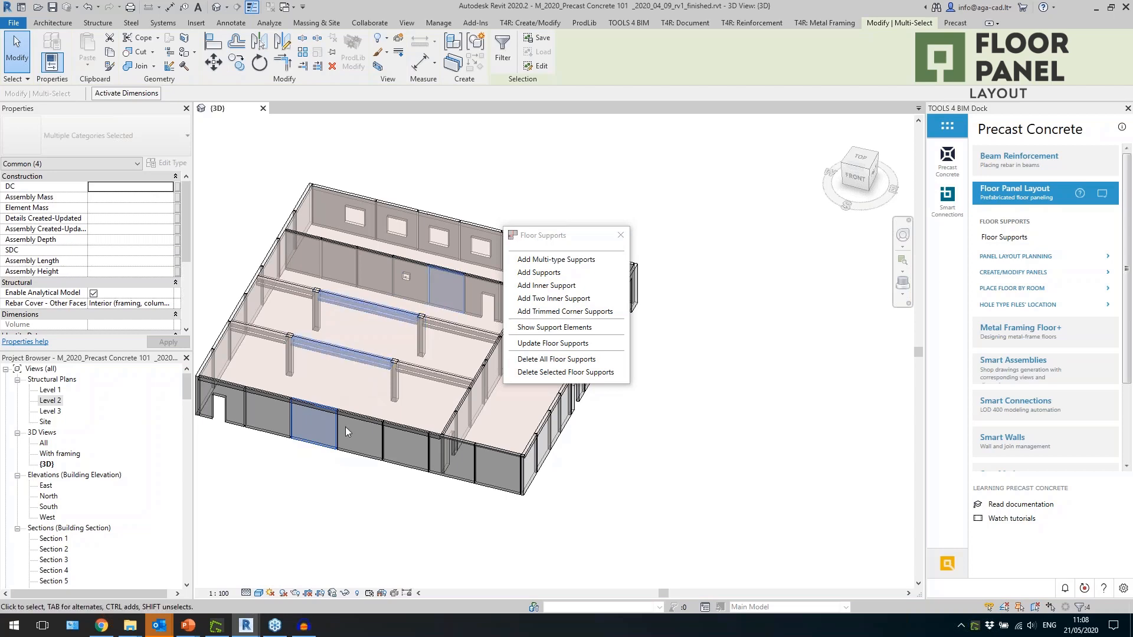
pyautogui.click(620, 234)
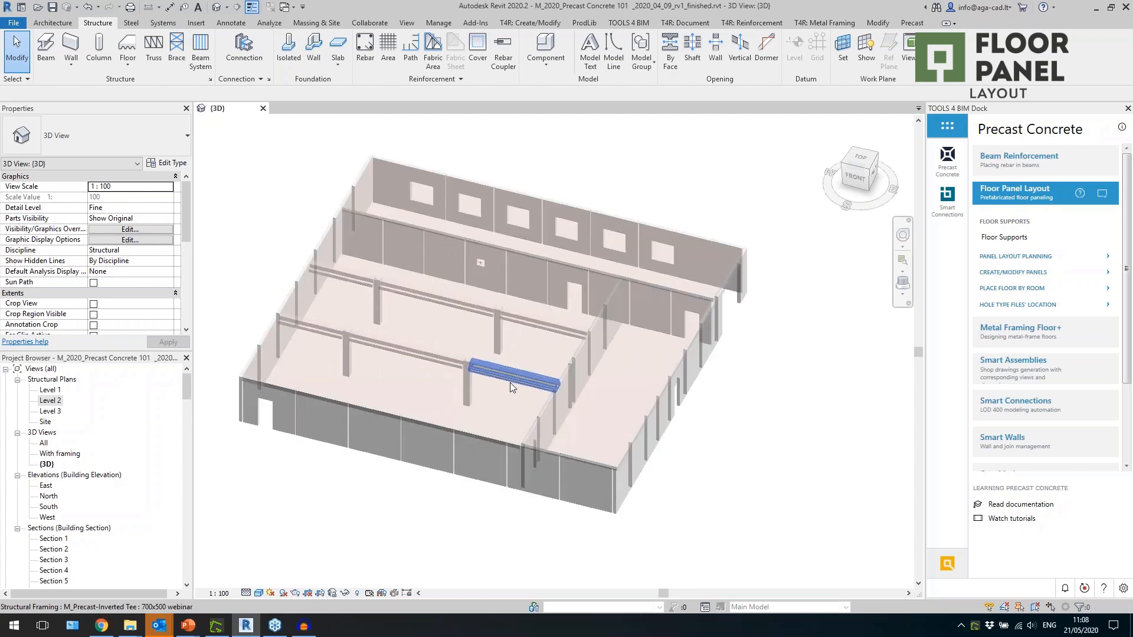
# Step: Open the floor panel layout planning commands and review the panel split orientation and spacing settings without saving
pyautogui.click(1023, 258)
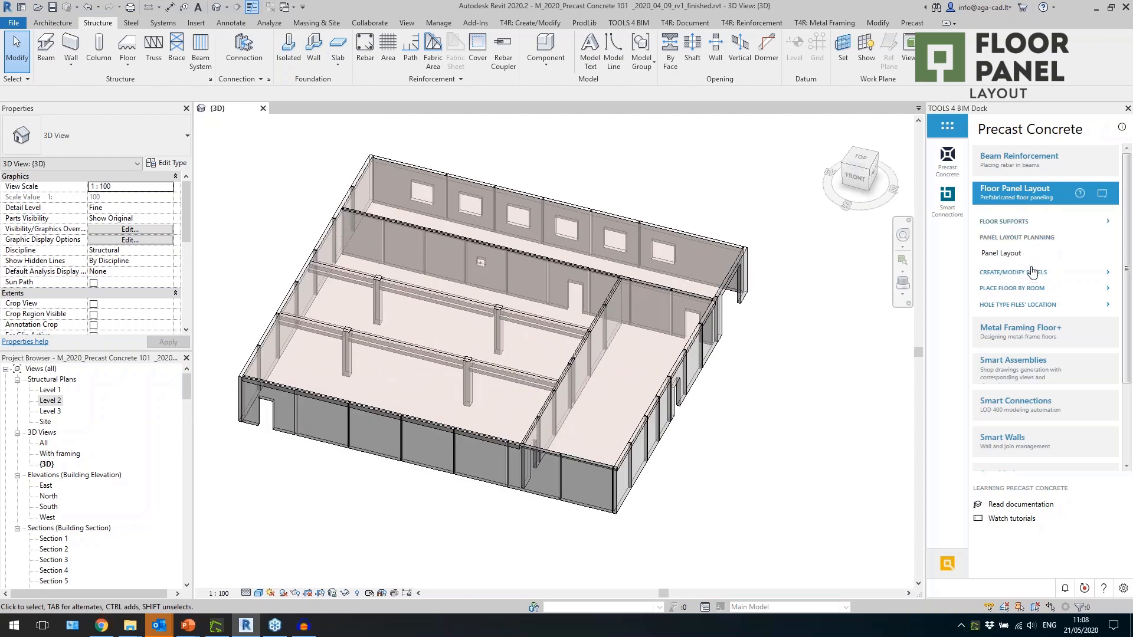
pyautogui.click(1012, 255)
pyautogui.moveTo(583, 146); pyautogui.dragTo(849, 155)
pyautogui.click(820, 216)
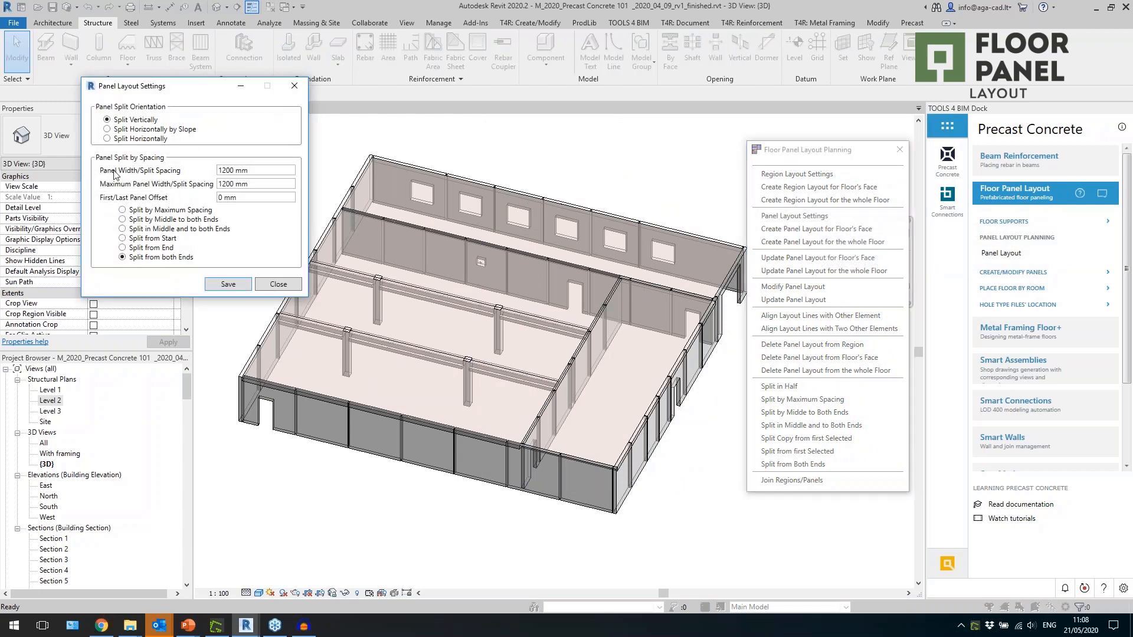
pyautogui.click(254, 170)
pyautogui.click(277, 284)
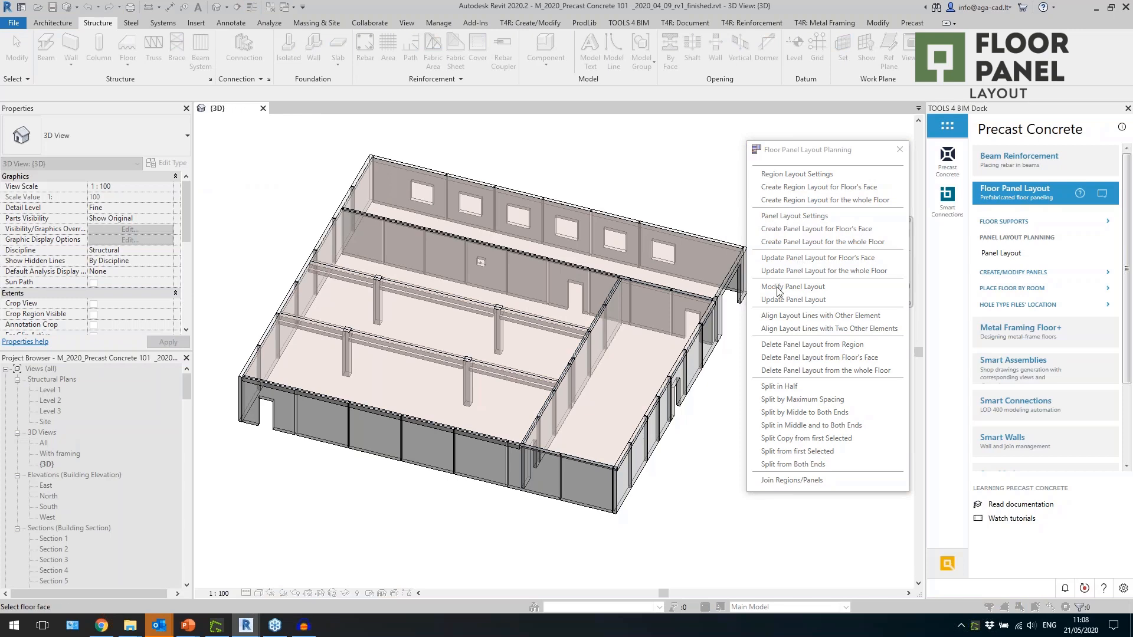
# Step: Create a panel layout on the face of the narrow floor
pyautogui.click(651, 387)
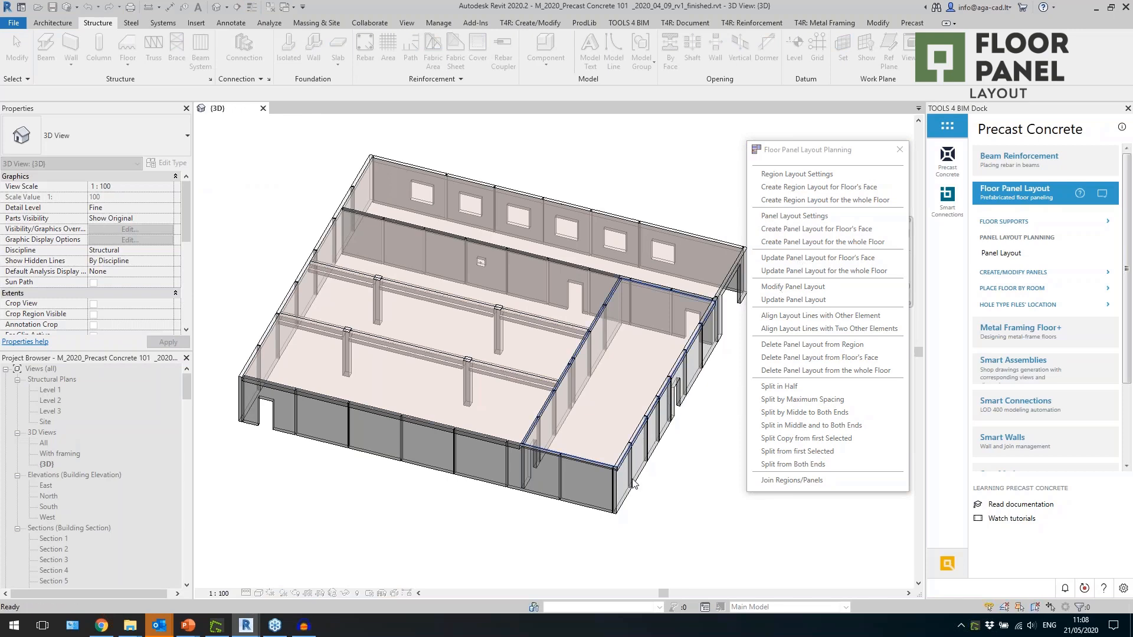
pyautogui.keyDown('shift'); pyautogui.moveTo(709, 485); pyautogui.dragTo(549, 505, button='middle'); pyautogui.keyUp('shift')
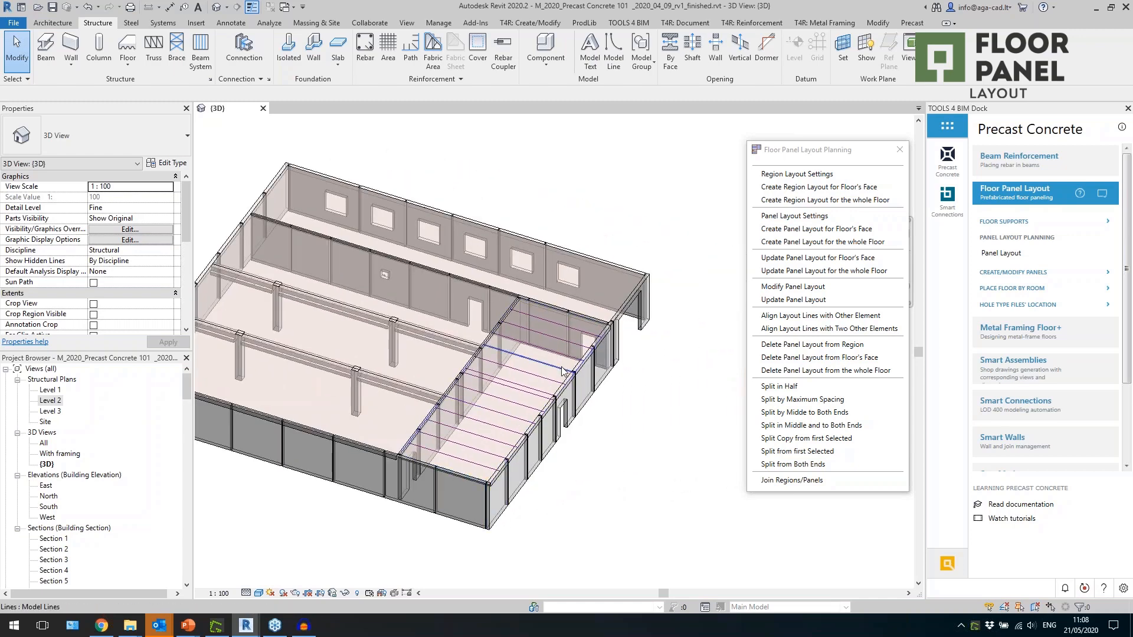
pyautogui.scroll(3, 461, 483)
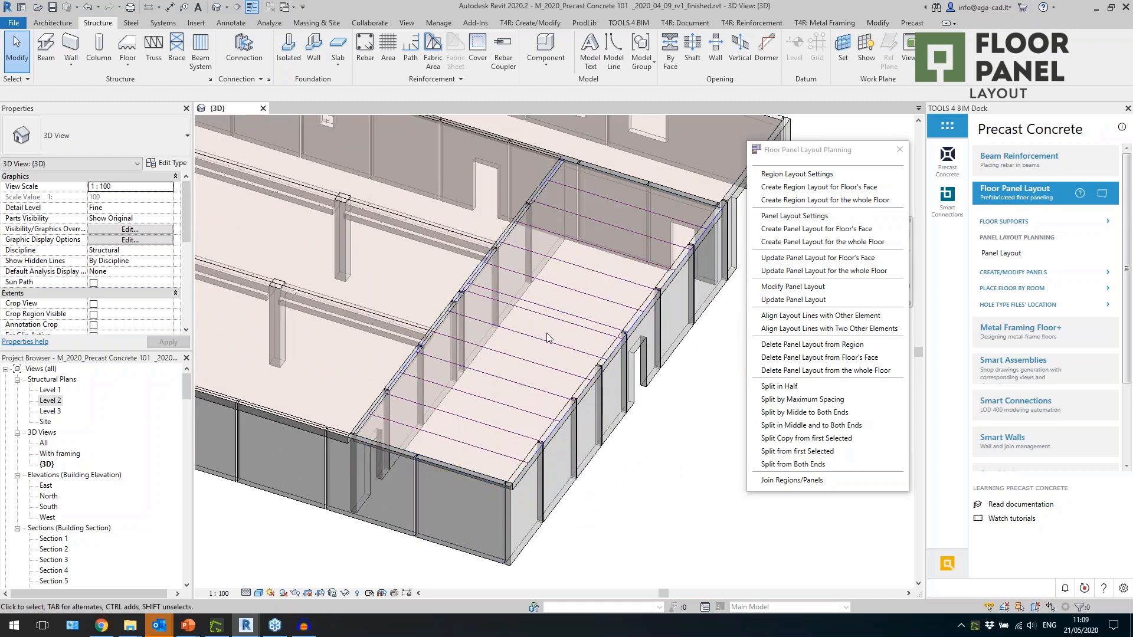
pyautogui.keyDown('shift'); pyautogui.moveTo(659, 407); pyautogui.dragTo(652, 430, button='middle'); pyautogui.keyUp('shift')
# Step: Try to join two neighbouring panels of the narrow floor at their common layout line
pyautogui.scroll(4, 547, 375)
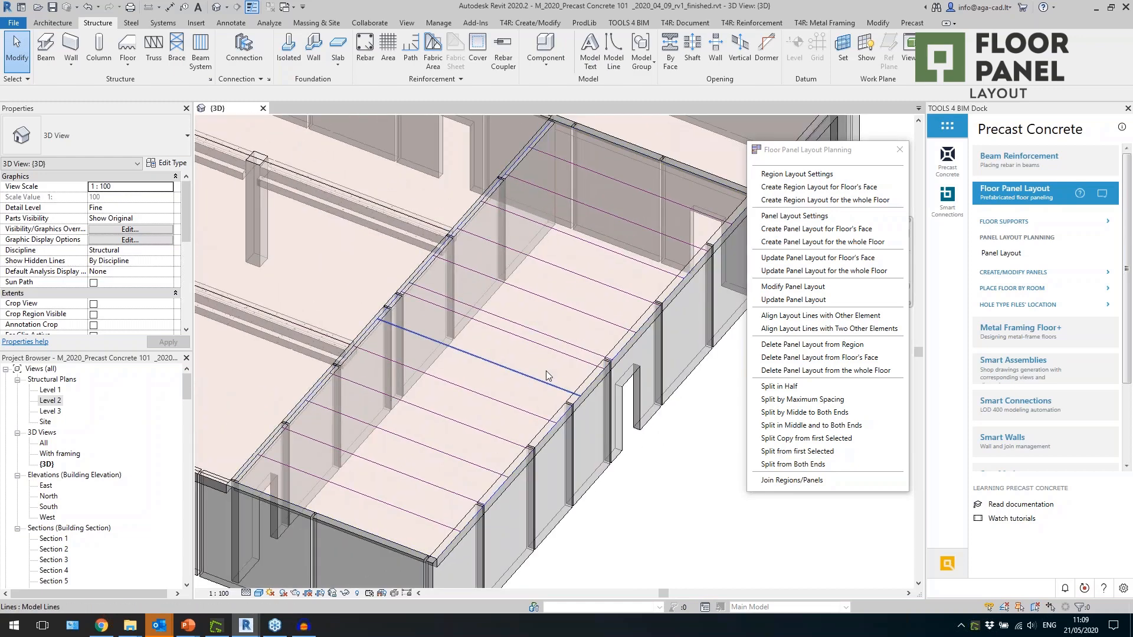
pyautogui.click(803, 481)
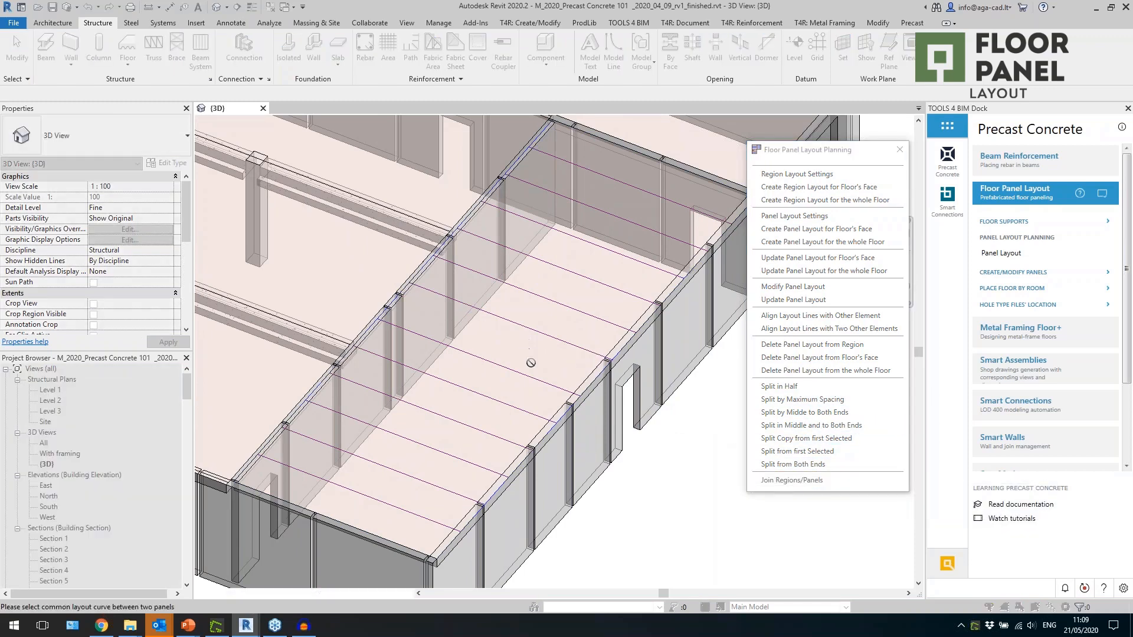
pyautogui.press('Escape')
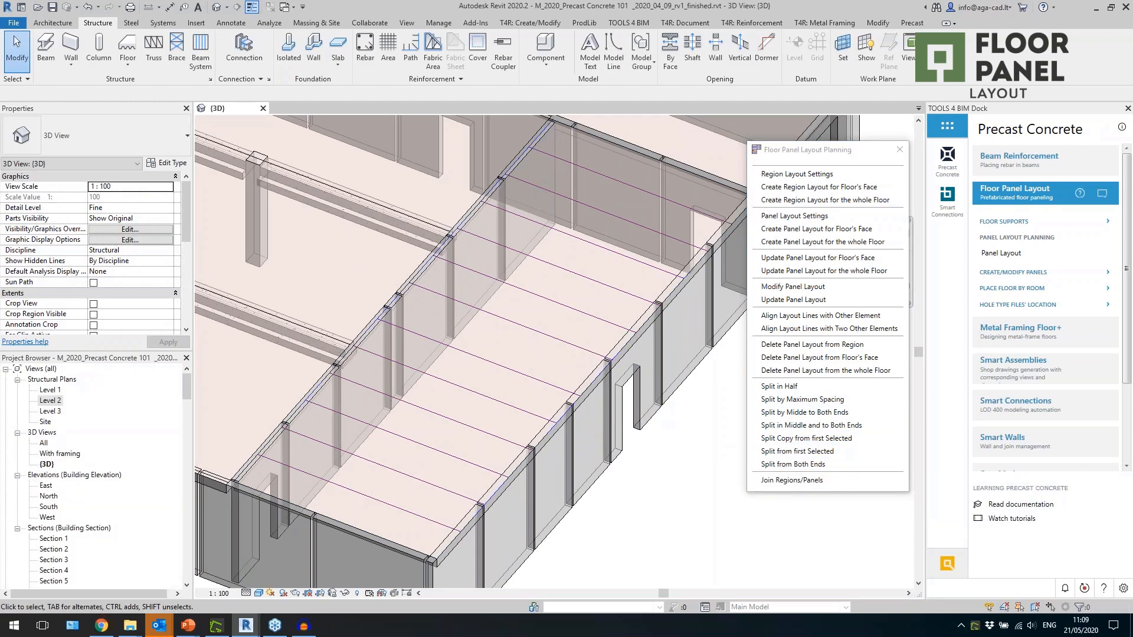
# Step: Split a panel of the narrow floor by copying the first selected layout line with a 1200 mm offset
pyautogui.click(775, 439)
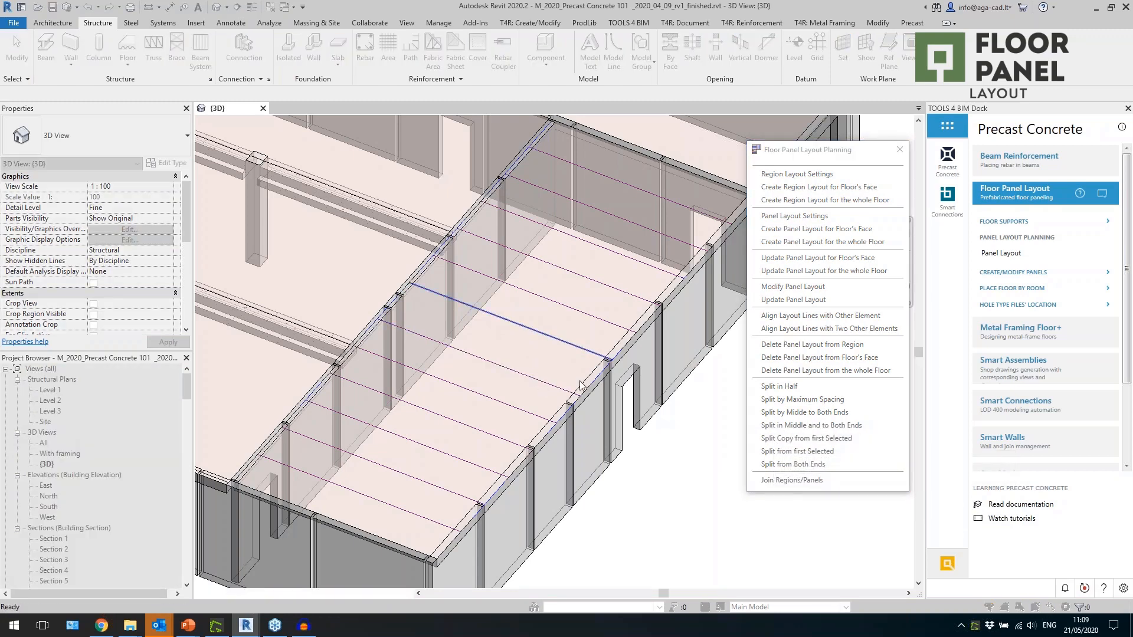
pyautogui.click(580, 384)
pyautogui.tripleClick(580, 308)
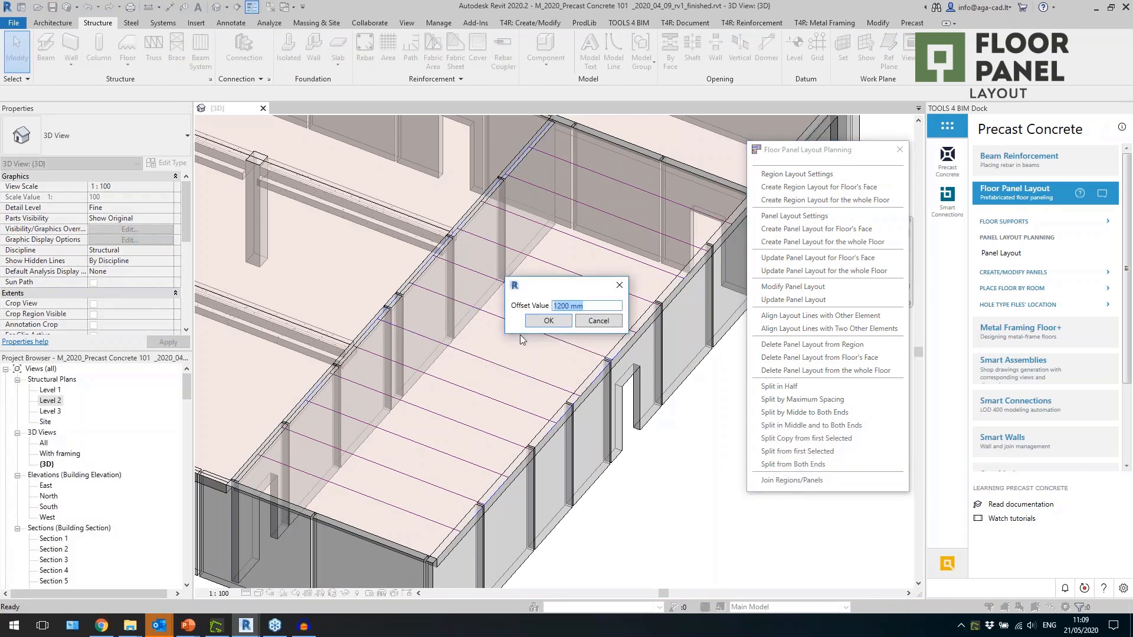
pyautogui.click(551, 322)
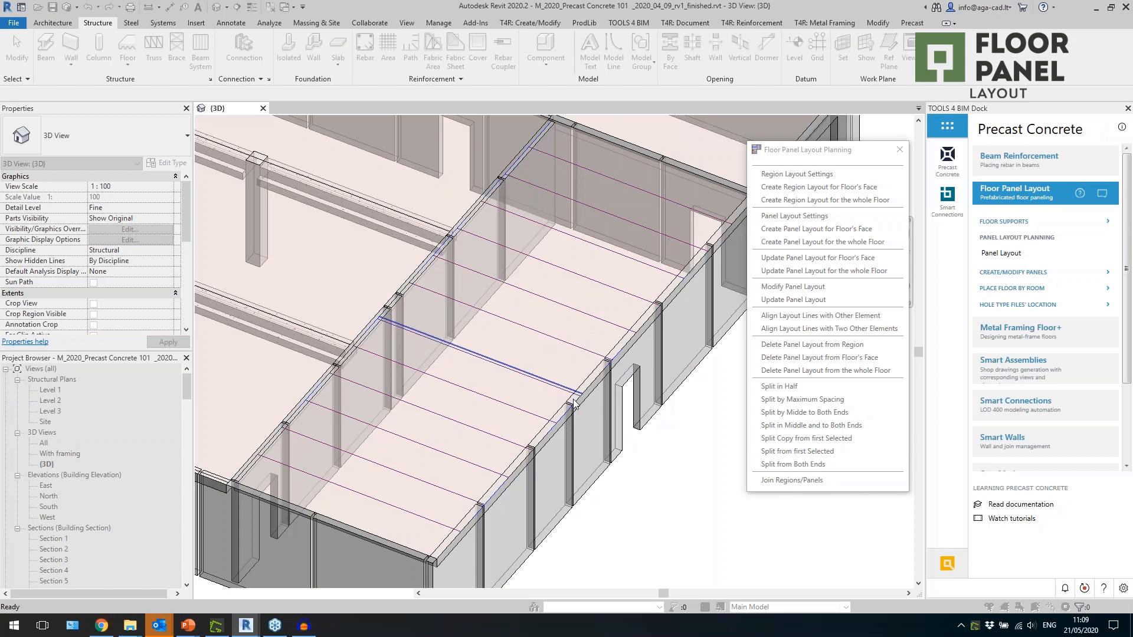
pyautogui.press('Escape')
# Step: Generate the panel layout on the face of the large floor, and close the panel layout planning commands
pyautogui.scroll(-5, 602, 388)
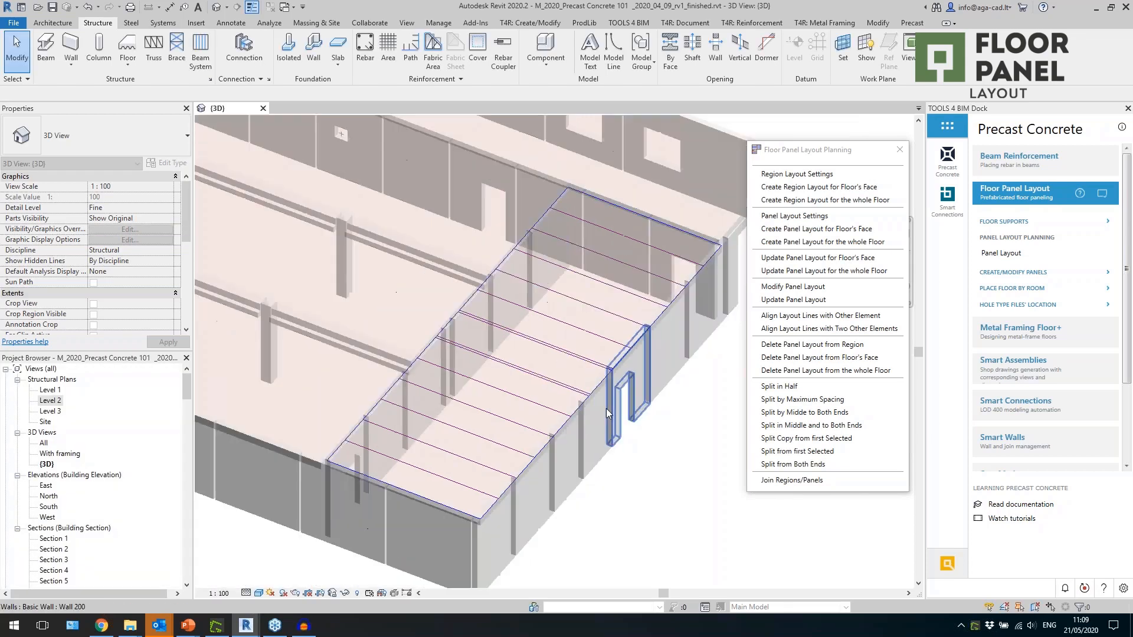
pyautogui.scroll(-3, 694, 468)
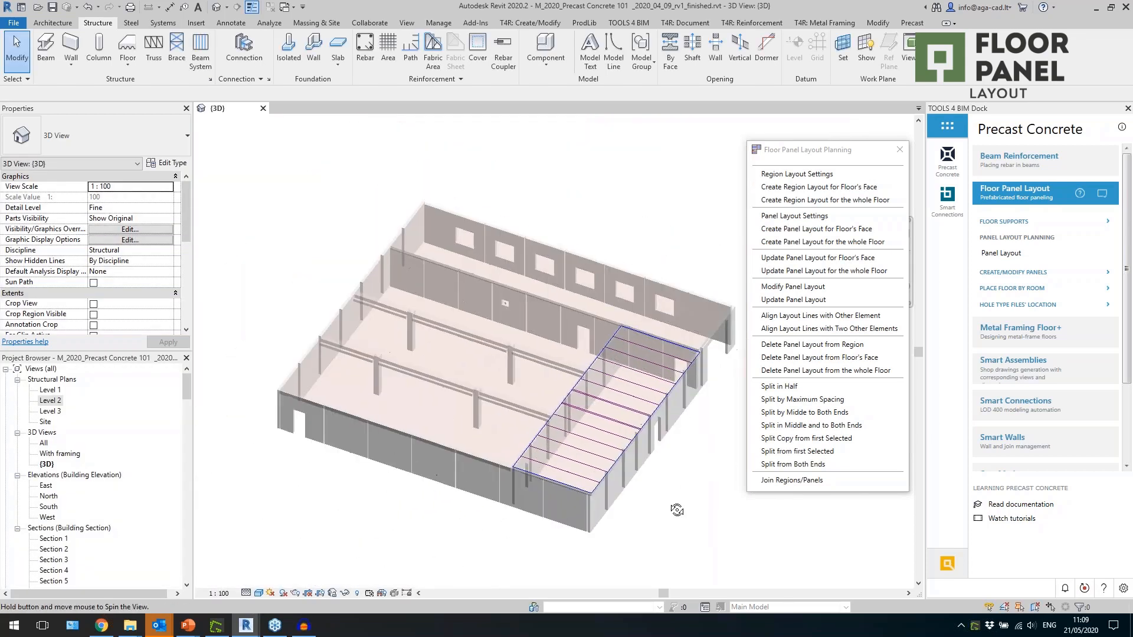
pyautogui.scroll(1, 480, 406)
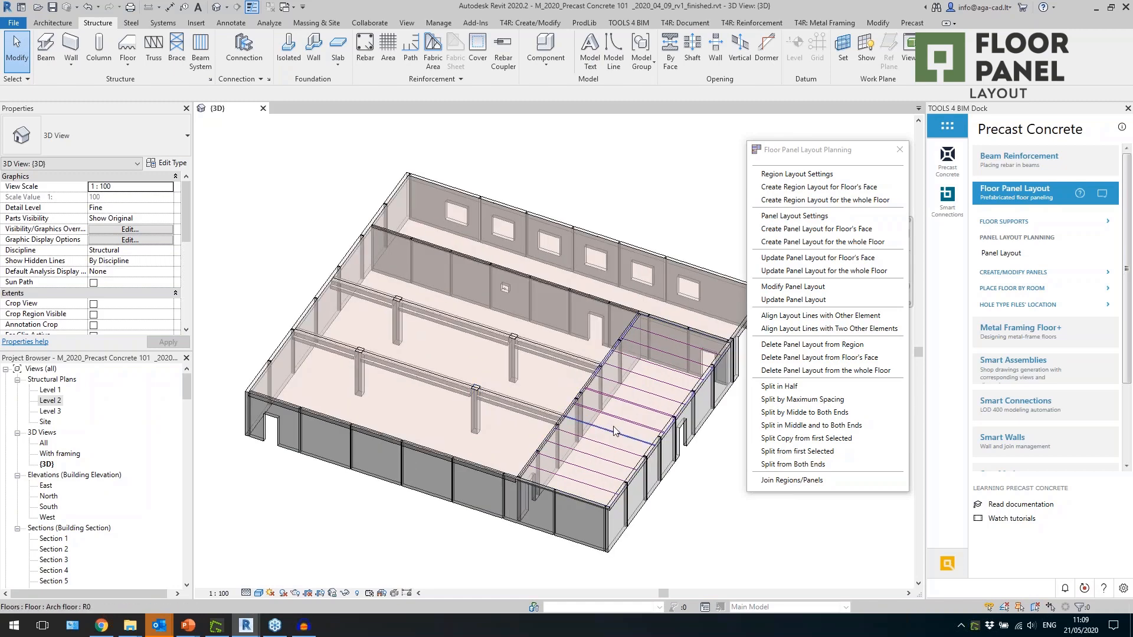
pyautogui.click(832, 258)
pyautogui.click(419, 430)
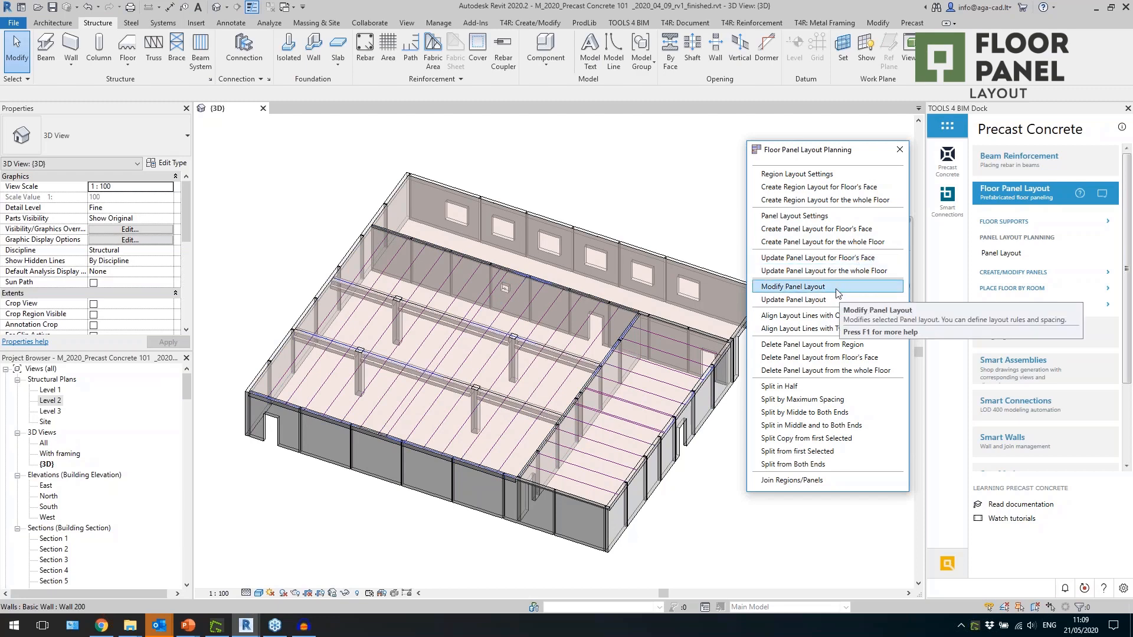
pyautogui.click(899, 150)
# Step: Open the panel creation commands and review the floor type, hole type, level offset and support offset settings without saving
pyautogui.scroll(3, 739, 406)
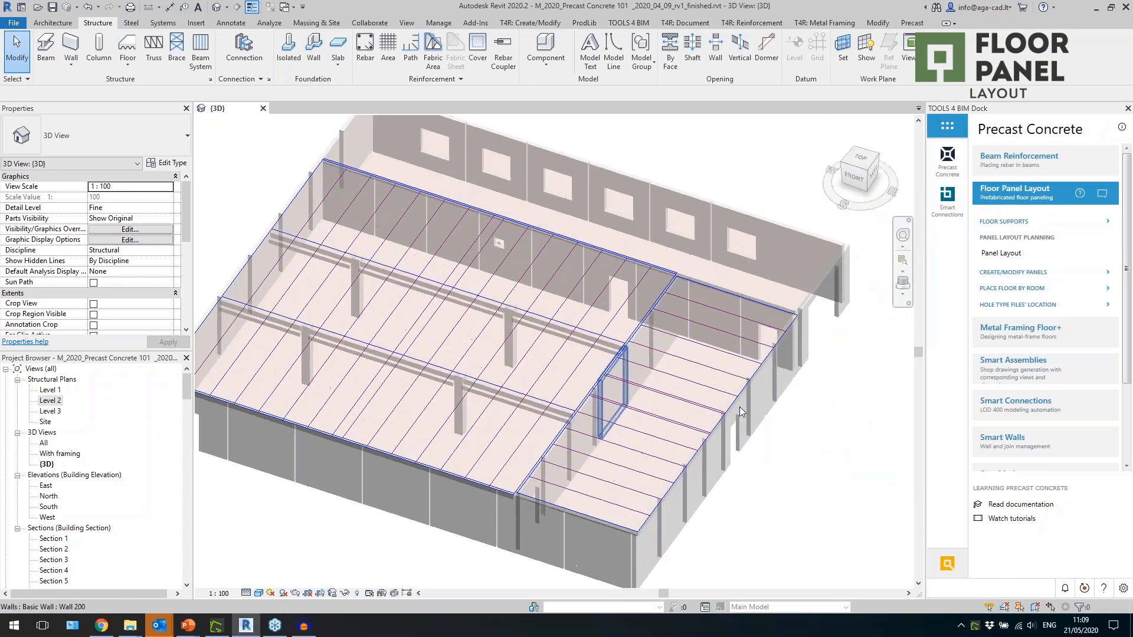
pyautogui.click(1027, 272)
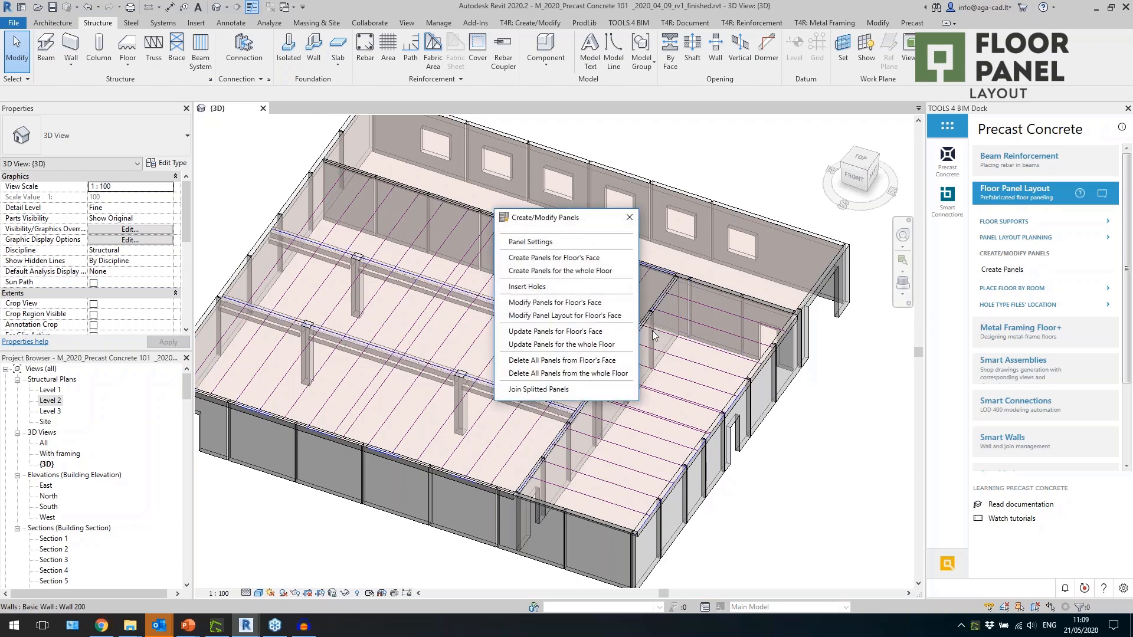
pyautogui.click(562, 242)
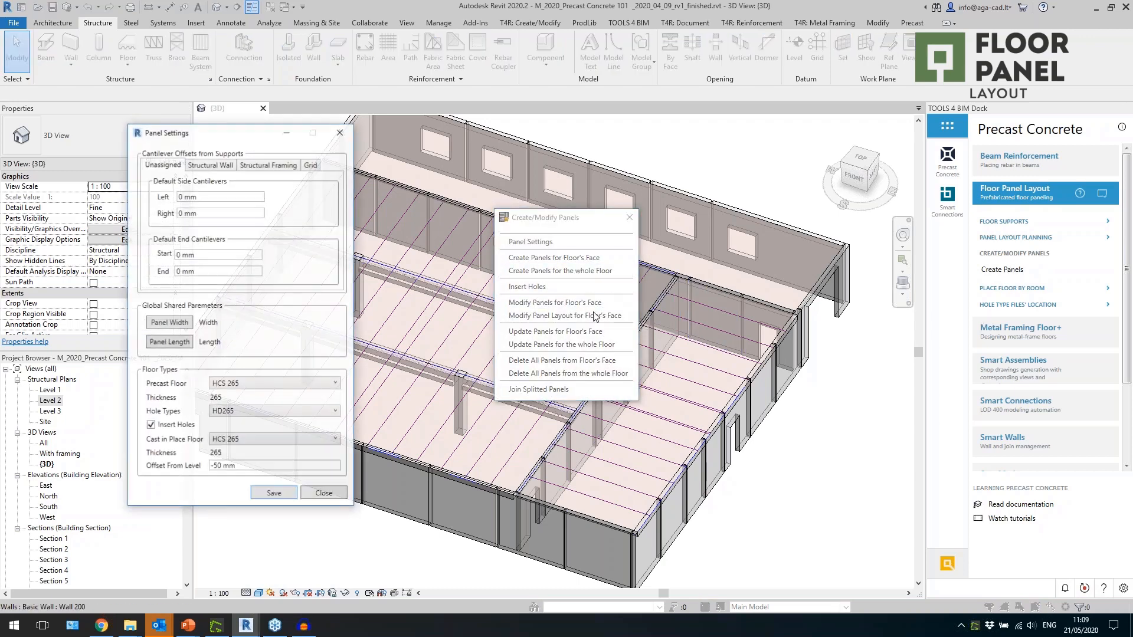
pyautogui.click(257, 389)
pyautogui.click(257, 389)
pyautogui.click(258, 413)
pyautogui.click(258, 413)
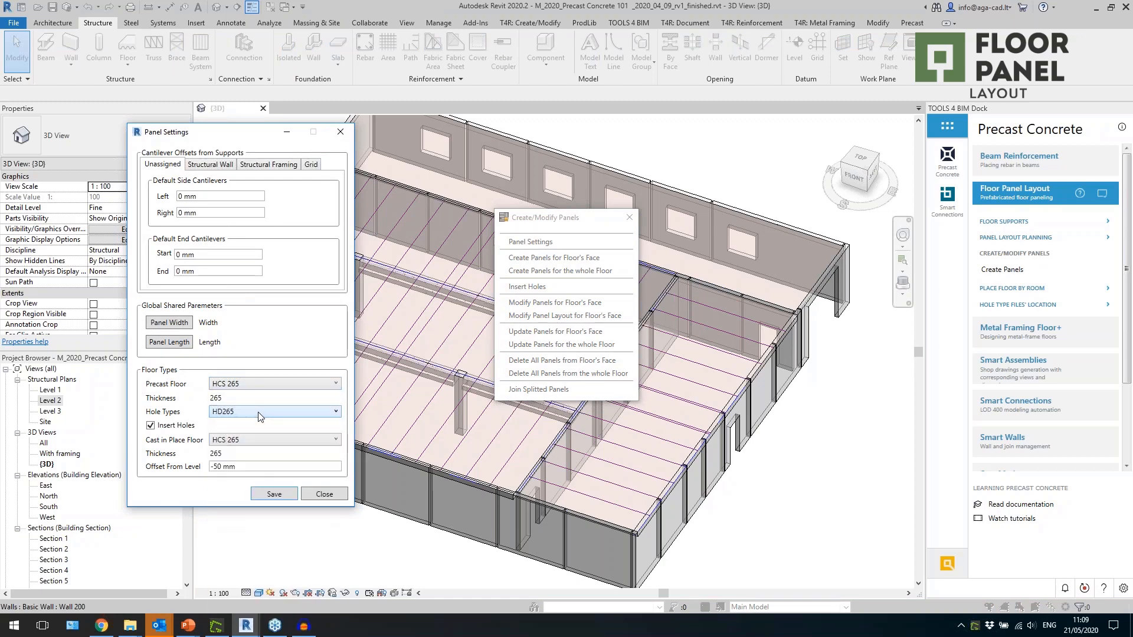
pyautogui.moveTo(253, 470); pyautogui.dragTo(187, 475)
pyautogui.click(210, 164)
pyautogui.moveTo(253, 194); pyautogui.dragTo(202, 214)
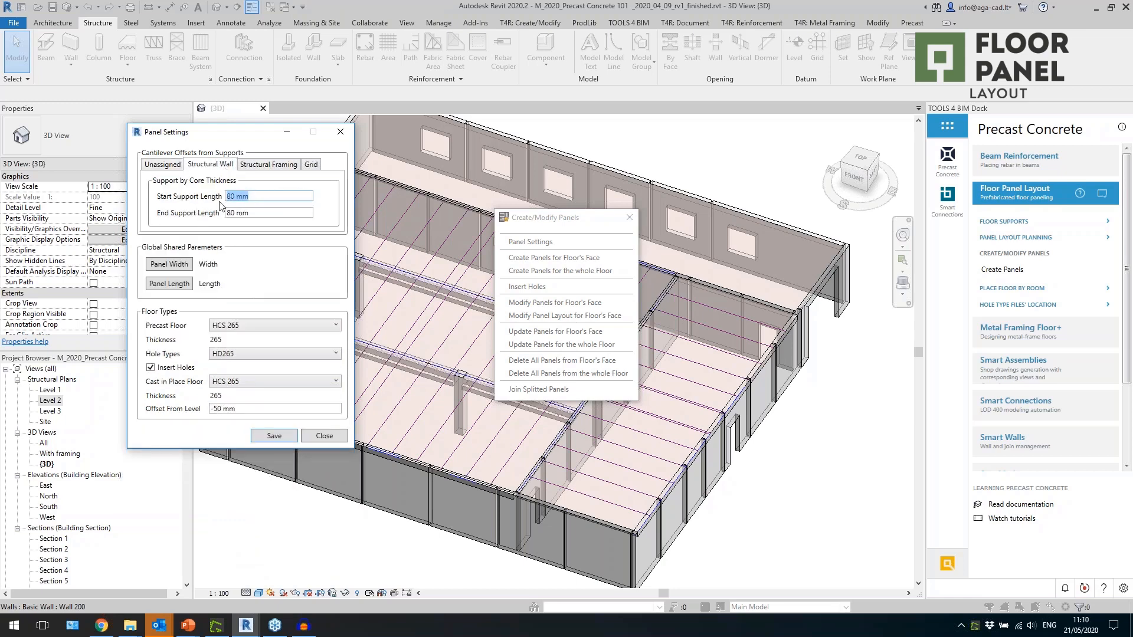
pyautogui.click(260, 165)
pyautogui.click(312, 166)
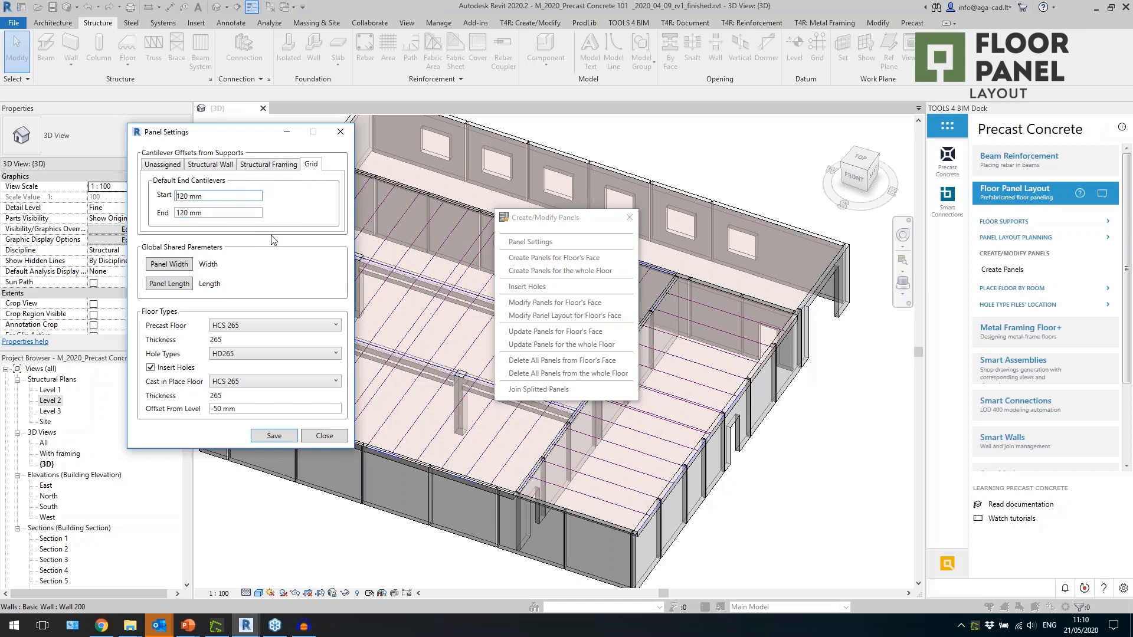
pyautogui.click(341, 131)
# Step: Create HCS 265 floor panels with HD265 holes from the large floor's panel layout
pyautogui.scroll(-2, 337, 490)
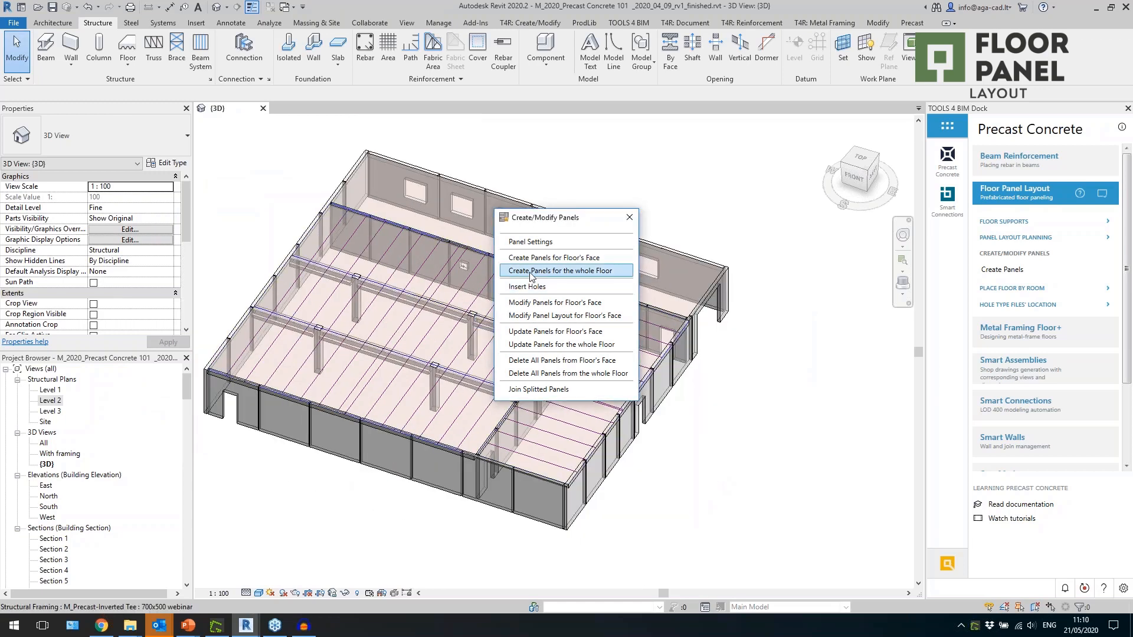
pyautogui.click(524, 271)
pyautogui.click(360, 395)
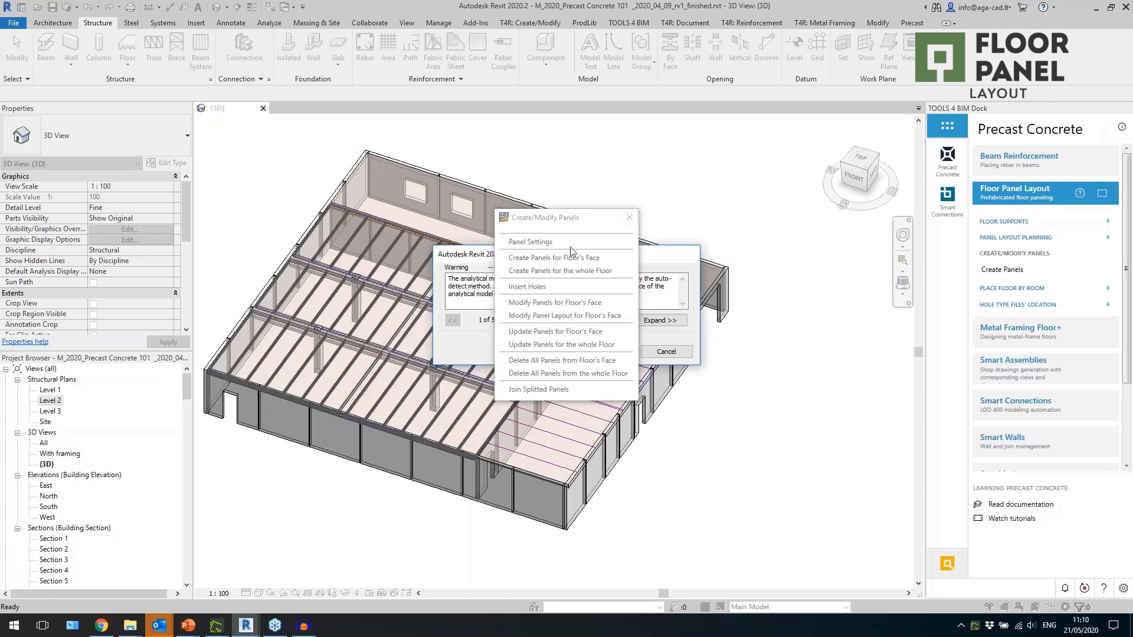
pyautogui.click(616, 356)
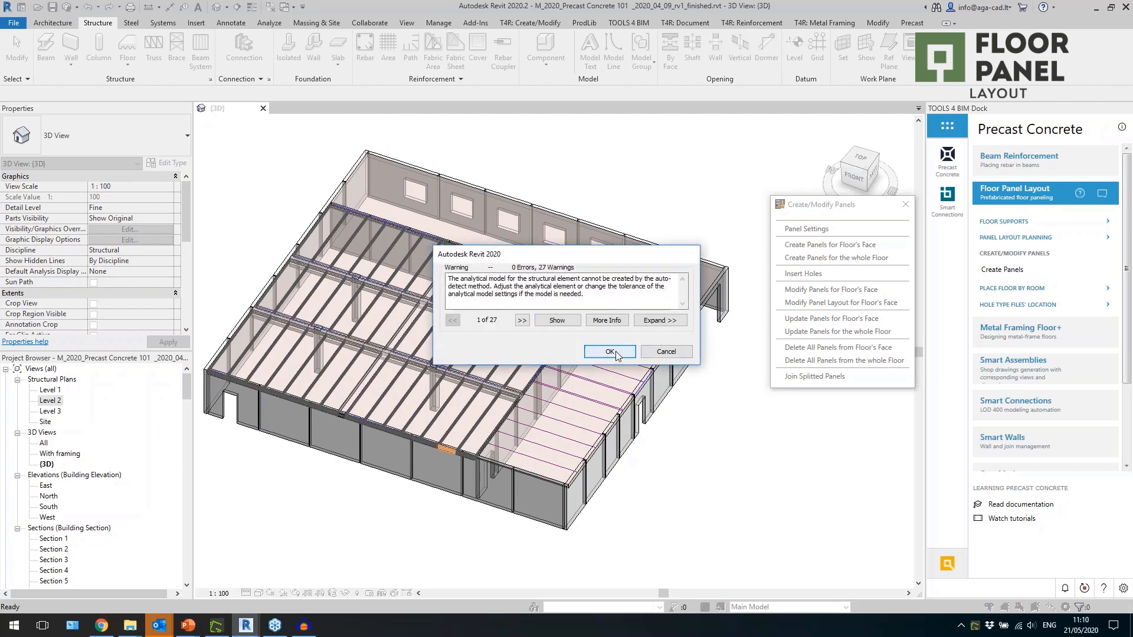
pyautogui.click(609, 354)
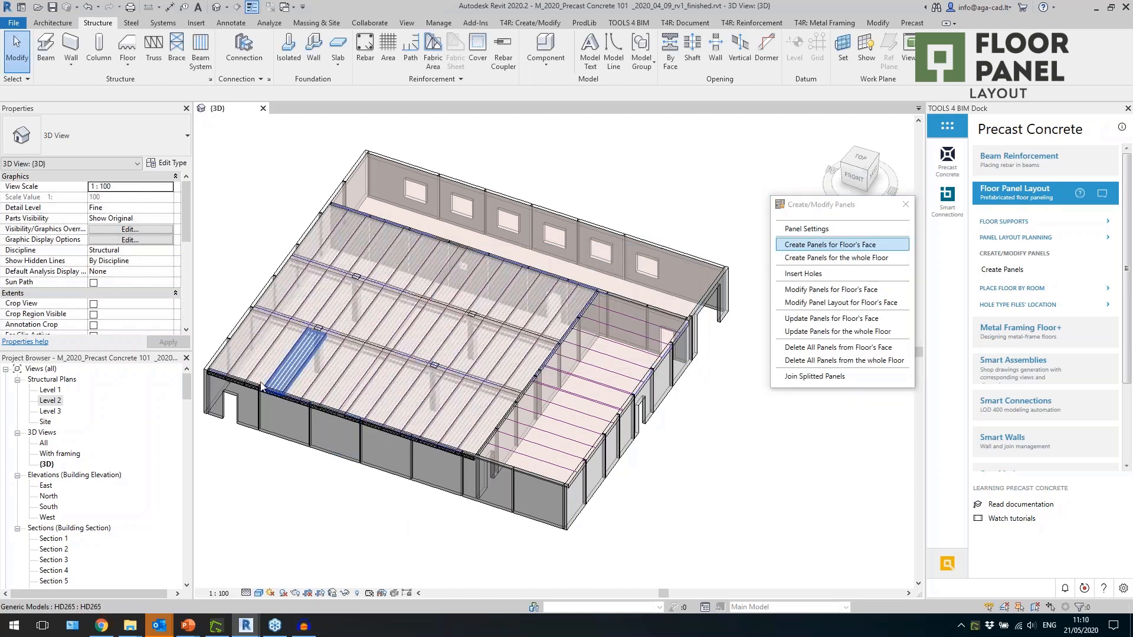
# Step: Examine the panel ends along the large floor's front wall and select the HD265 hole element of one panel
pyautogui.scroll(3, 263, 387)
pyautogui.scroll(4, 372, 446)
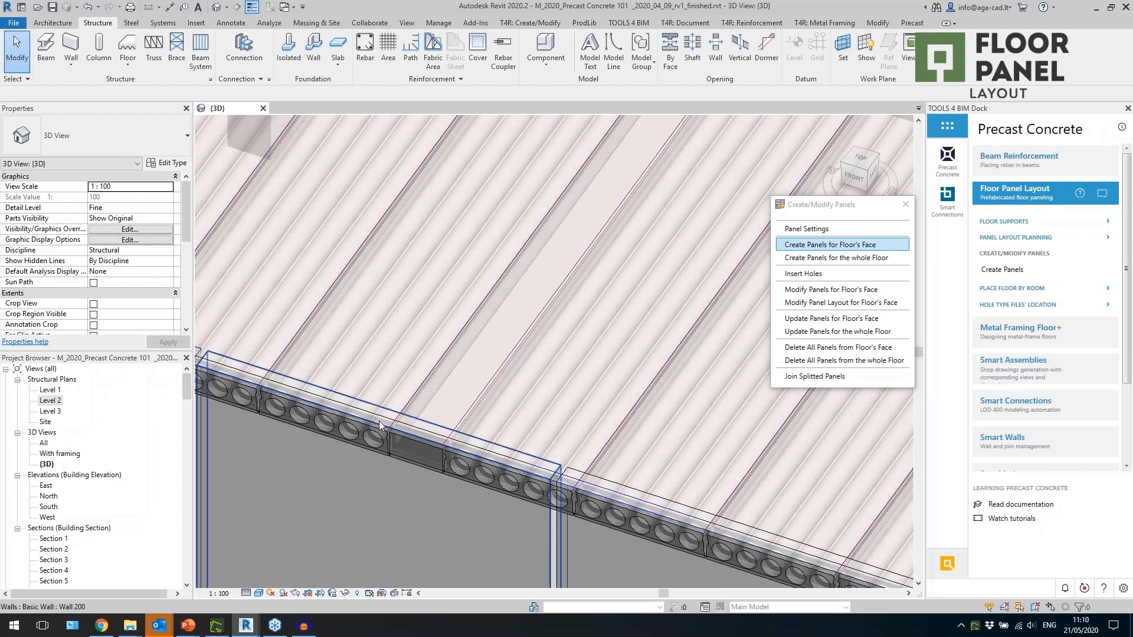
pyautogui.click(373, 431)
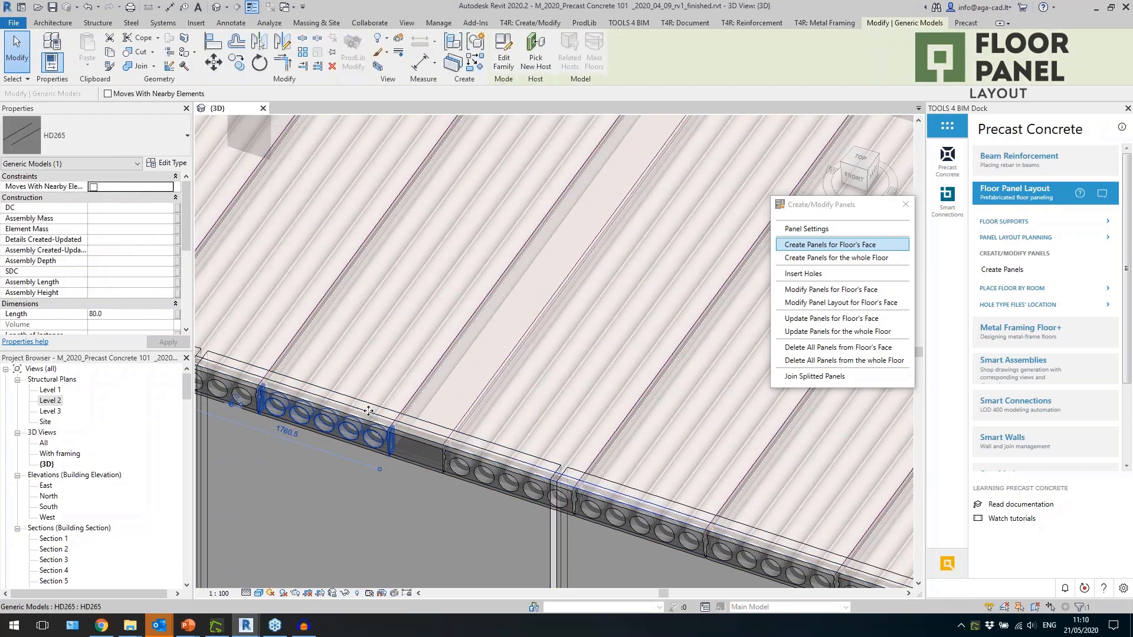
pyautogui.scroll(-1, 373, 392)
# Step: Select the HCS 265 panel that contains the hole element and temporarily isolate it for inspection
pyautogui.click(319, 343)
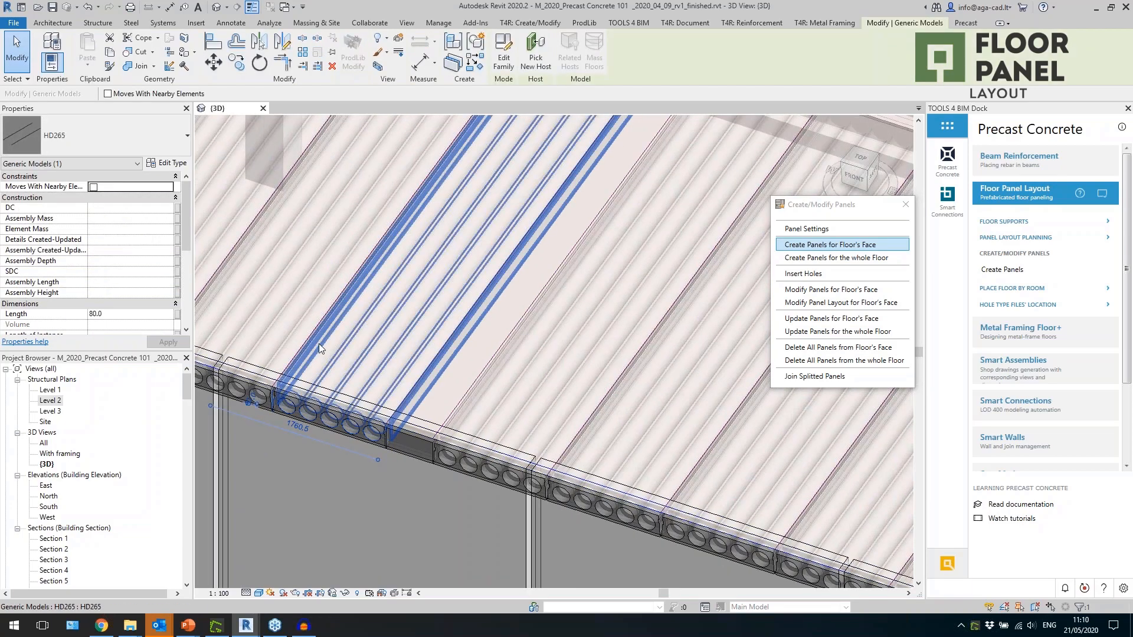
pyautogui.press('Tab')
pyautogui.click(319, 343)
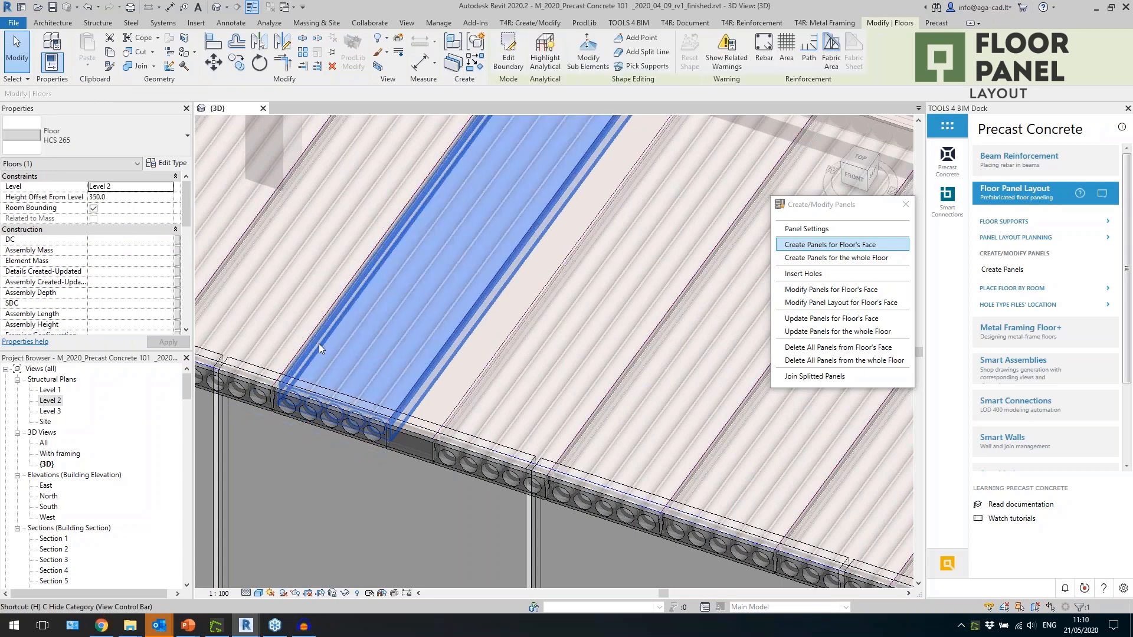
pyautogui.press('h')
pyautogui.press('i')
pyautogui.scroll(-2, 402, 455)
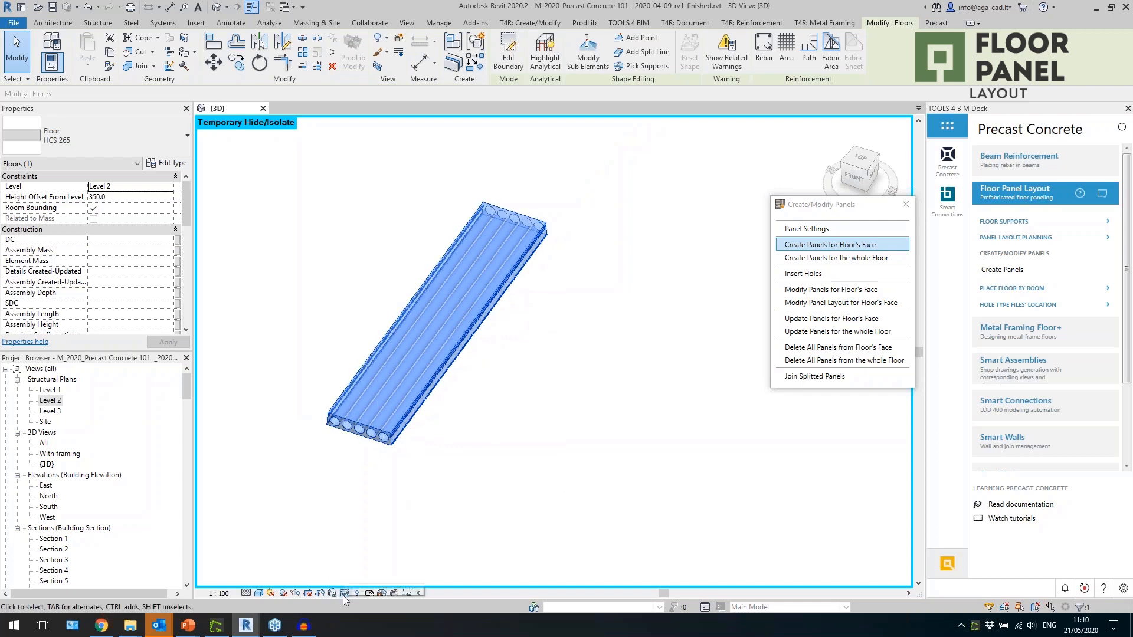
pyautogui.scroll(2, 356, 472)
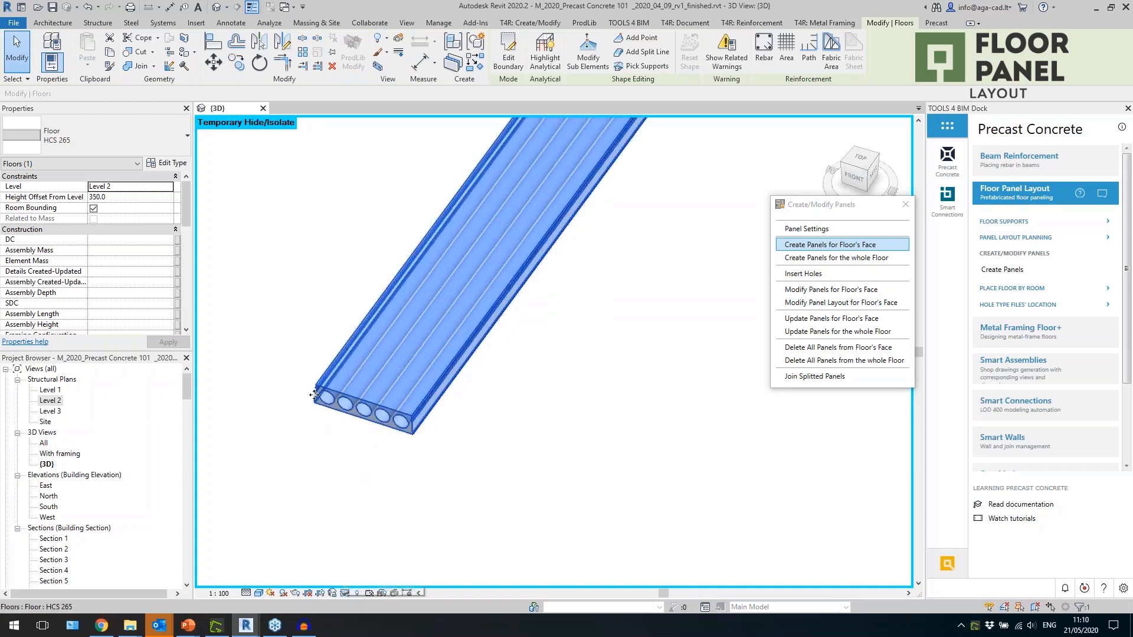
# Step: Reset the temporary isolation to show the whole building again, and clear the panel selection
pyautogui.click(345, 593)
pyautogui.click(361, 581)
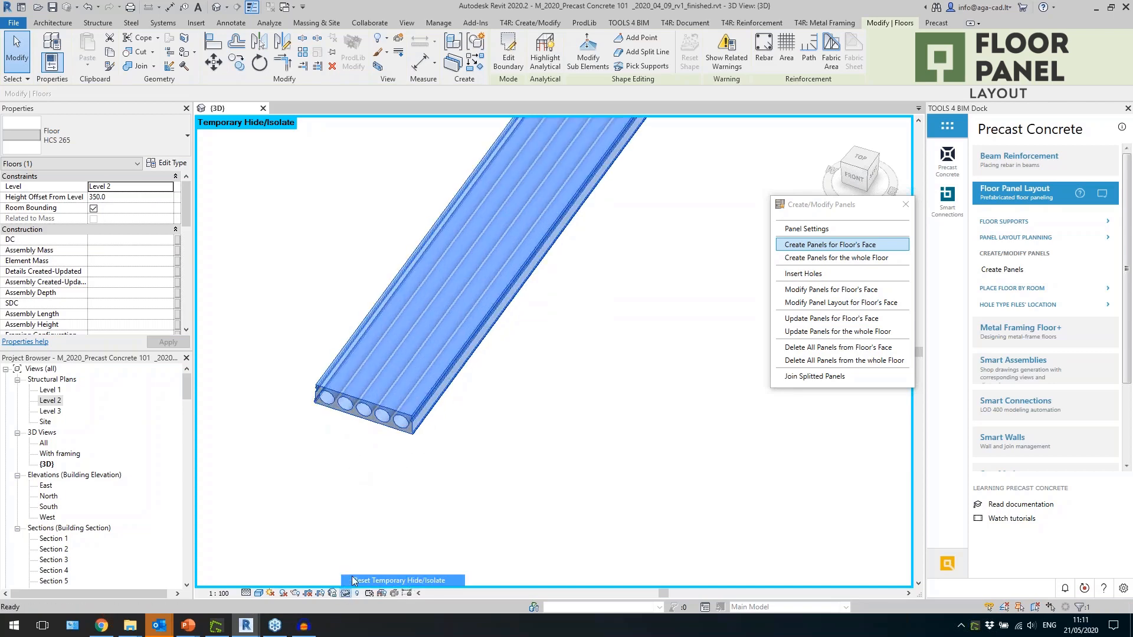
pyautogui.press('Escape')
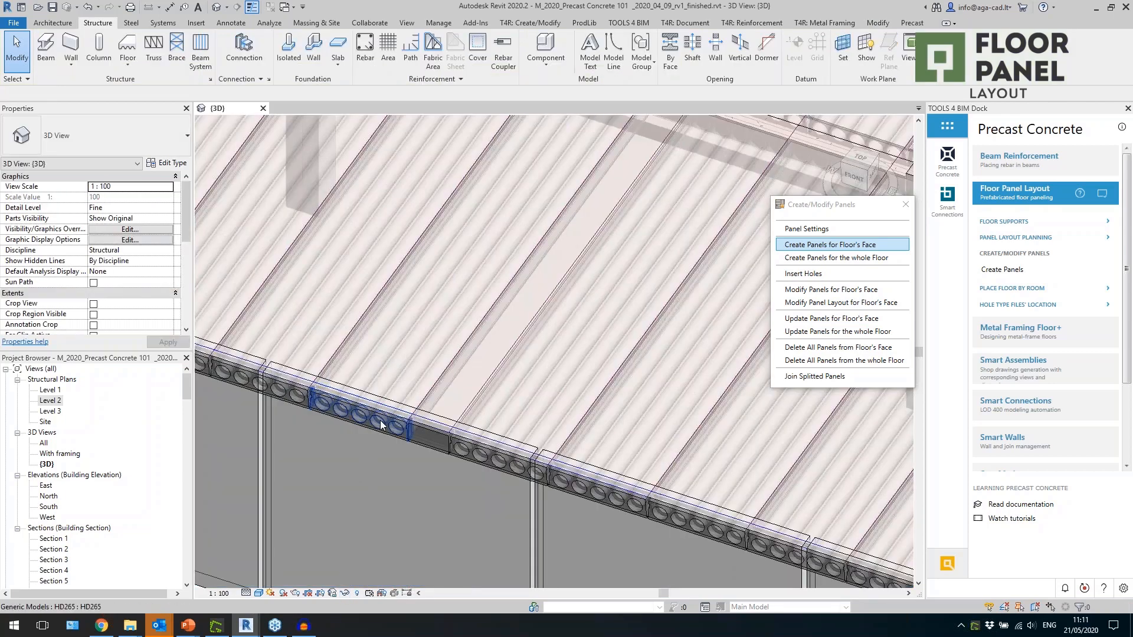
# Step: Open the HD265 hole family, examine the profile of its void sweep, and return to the building's 3D view
pyautogui.click(381, 425)
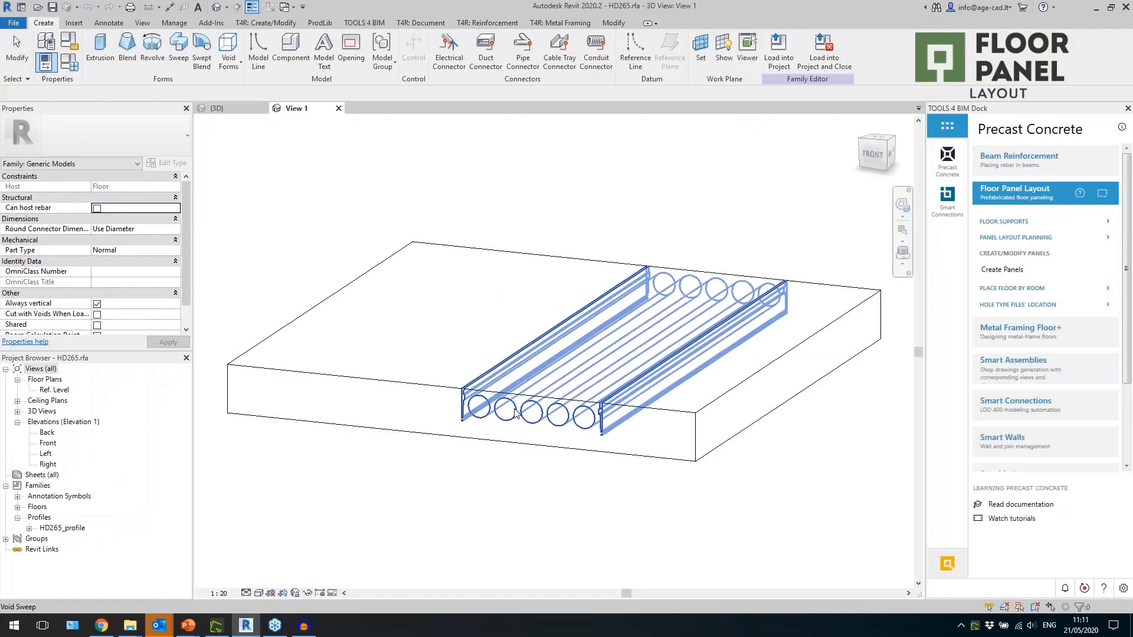
pyautogui.doubleClick(510, 367)
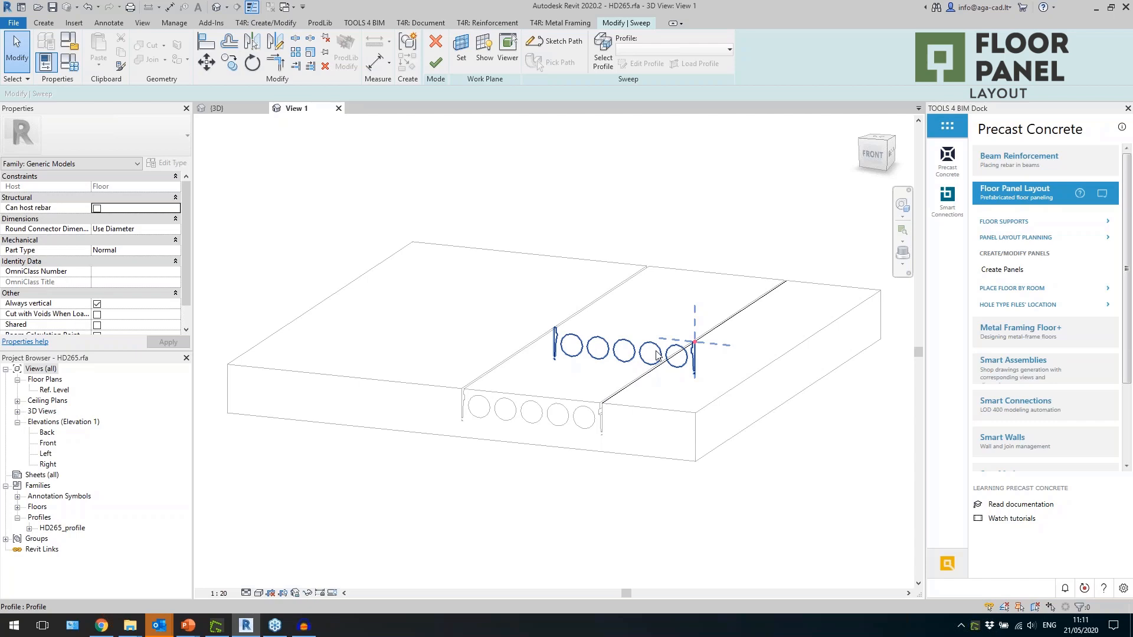
pyautogui.click(435, 62)
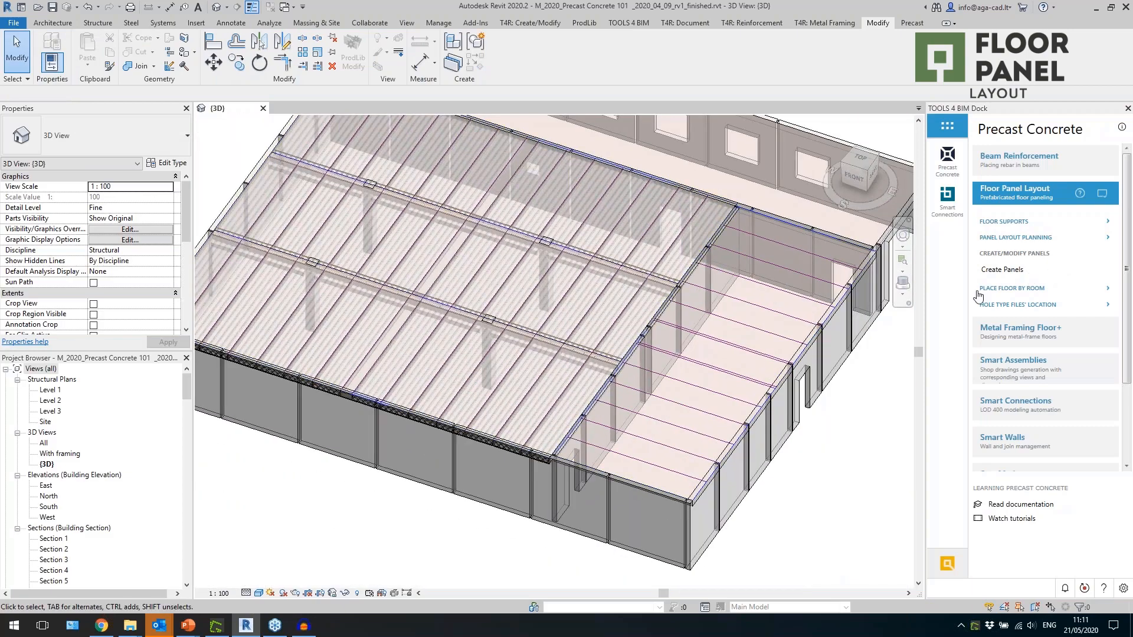
# Step: Set the precast floor to HCS 200, the hole type to HD200 and the cast in place floor to HCS 200, and save the panel settings
pyautogui.click(996, 273)
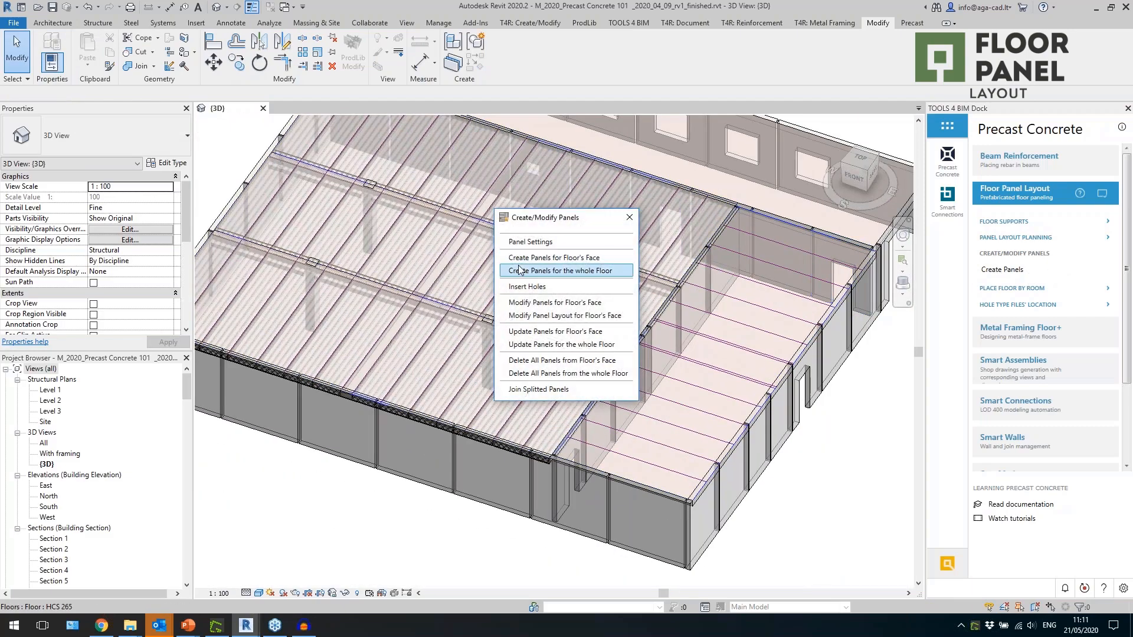
pyautogui.click(531, 241)
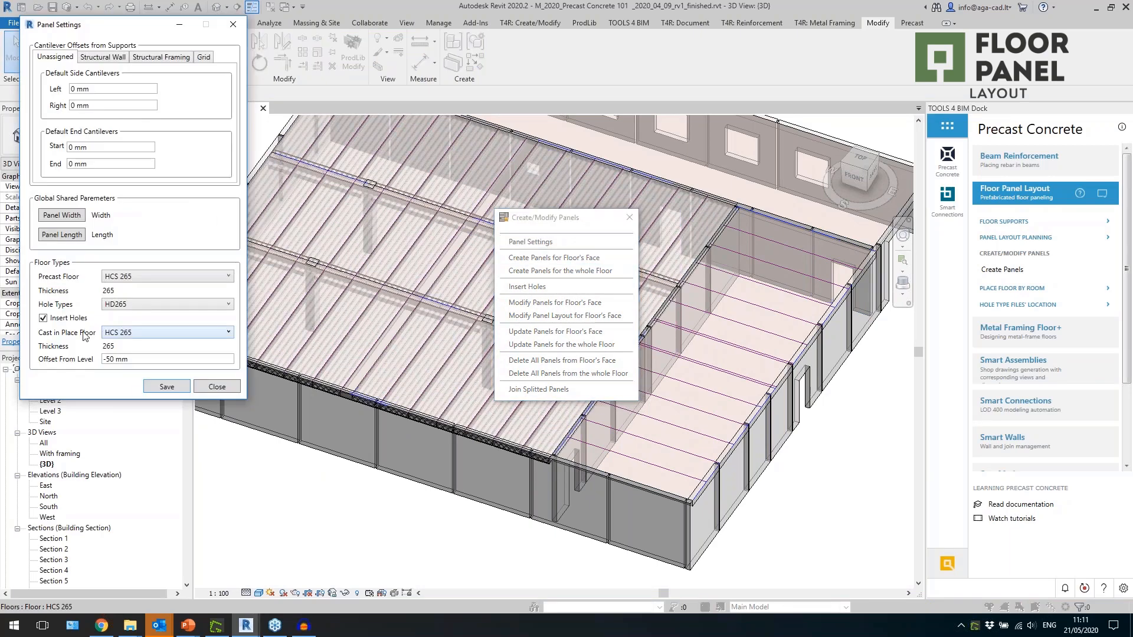
pyautogui.click(165, 281)
pyautogui.click(141, 385)
pyautogui.click(165, 312)
pyautogui.scroll(1, 139, 349)
pyautogui.click(139, 349)
pyautogui.click(148, 332)
pyautogui.scroll(1, 141, 384)
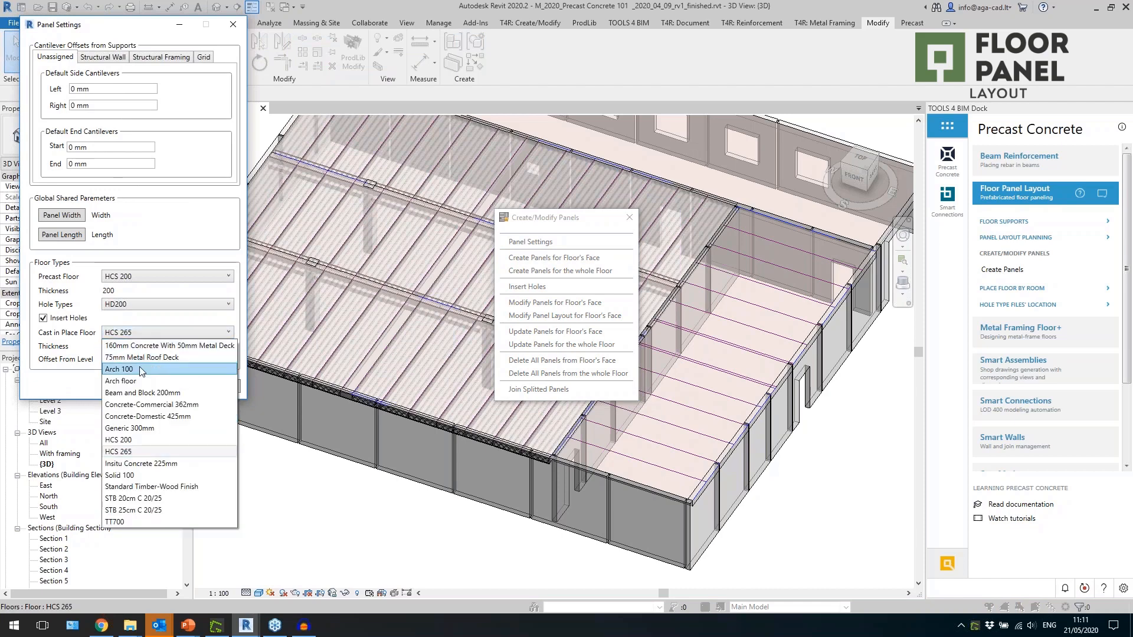
pyautogui.click(140, 441)
pyautogui.click(168, 386)
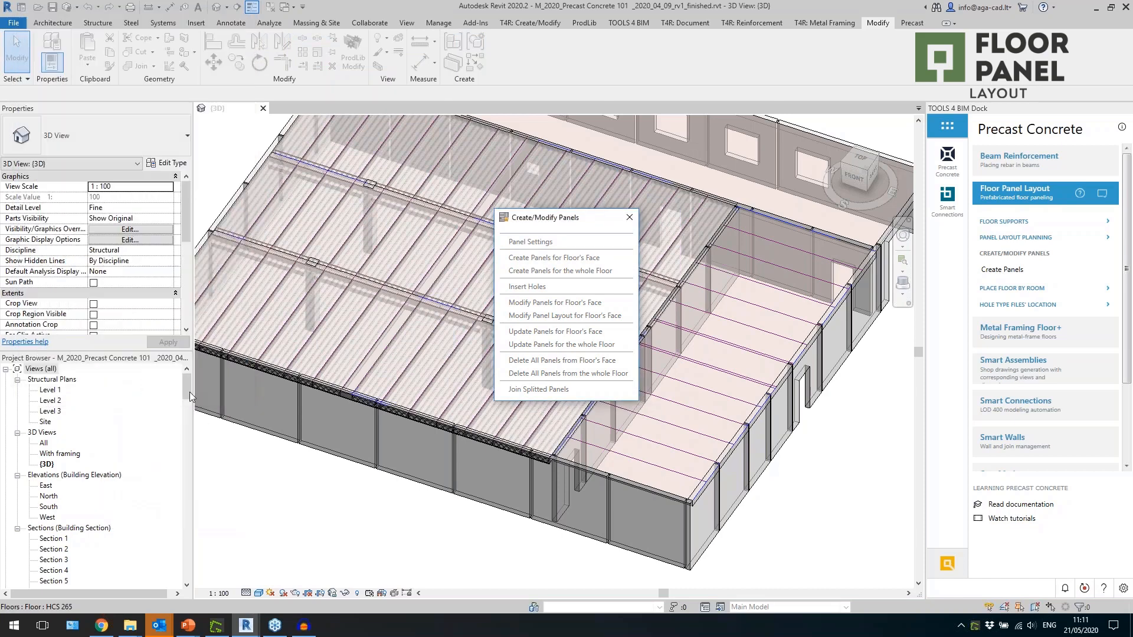
# Step: Create panels on the face of the narrow floor, and select its solid panel beside the door opening for inspection
pyautogui.click(545, 258)
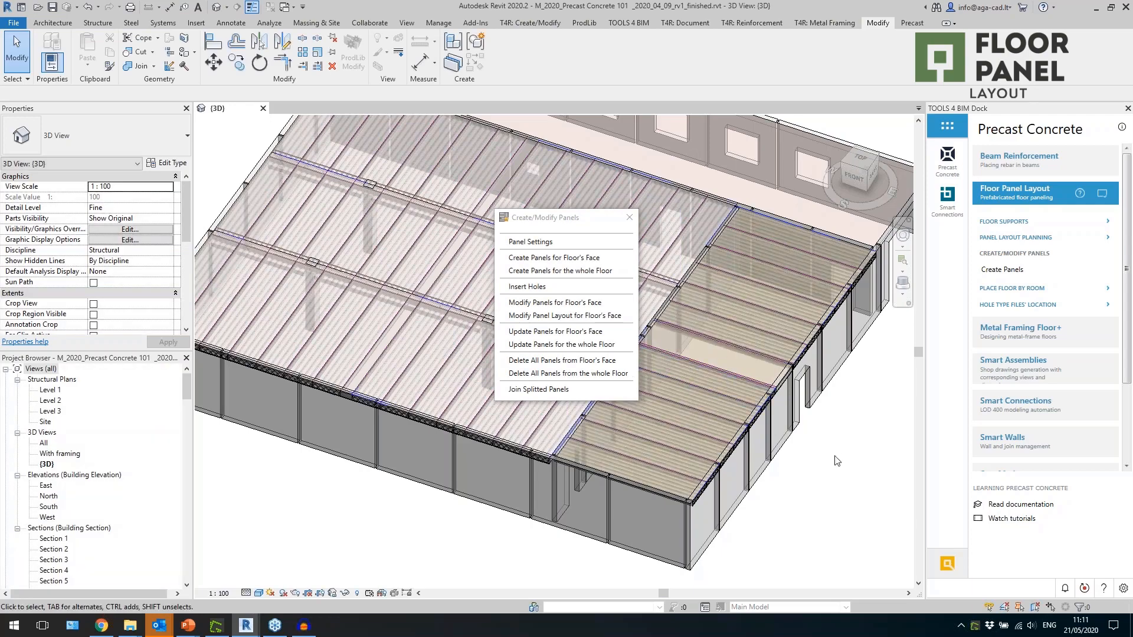
pyautogui.scroll(5, 802, 400)
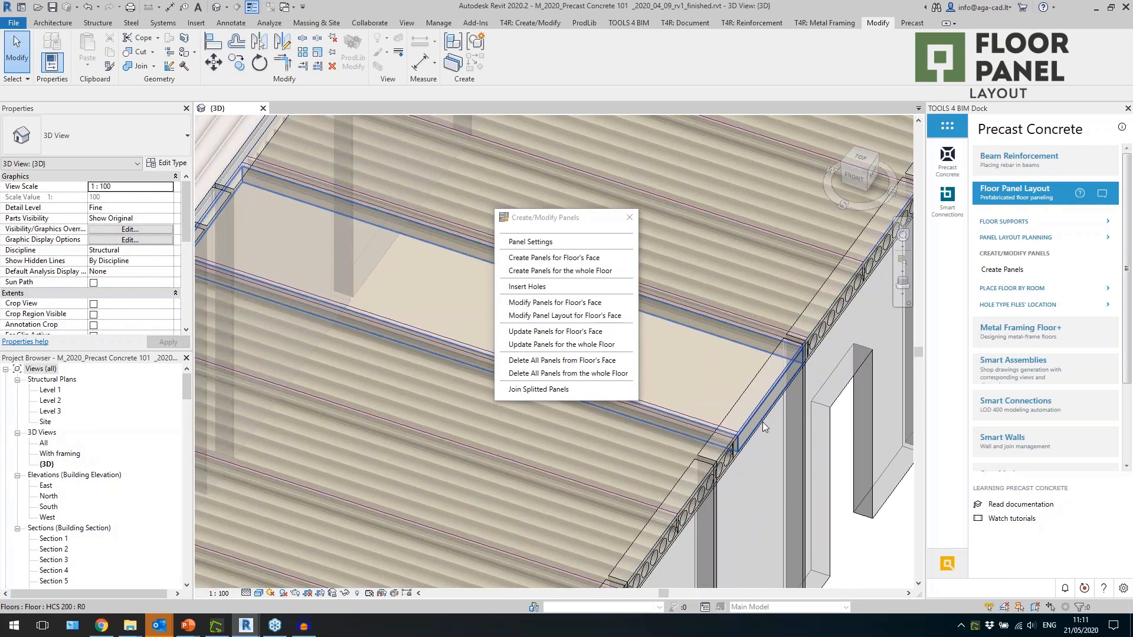
pyautogui.click(785, 451)
pyautogui.keyDown('shift'); pyautogui.moveTo(785, 452); pyautogui.dragTo(483, 469, button='middle'); pyautogui.keyUp('shift')
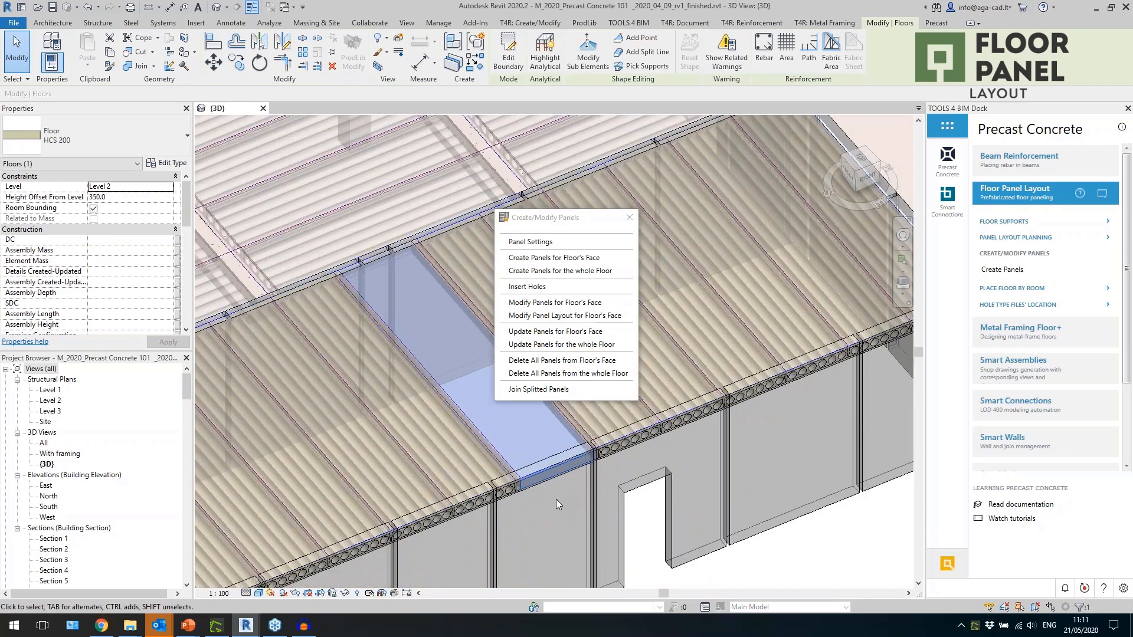
# Step: Insert HD200 holes into the selected solid HCS 200 floor panel beside the door opening
pyautogui.scroll(-3, 556, 499)
pyautogui.scroll(5, 555, 499)
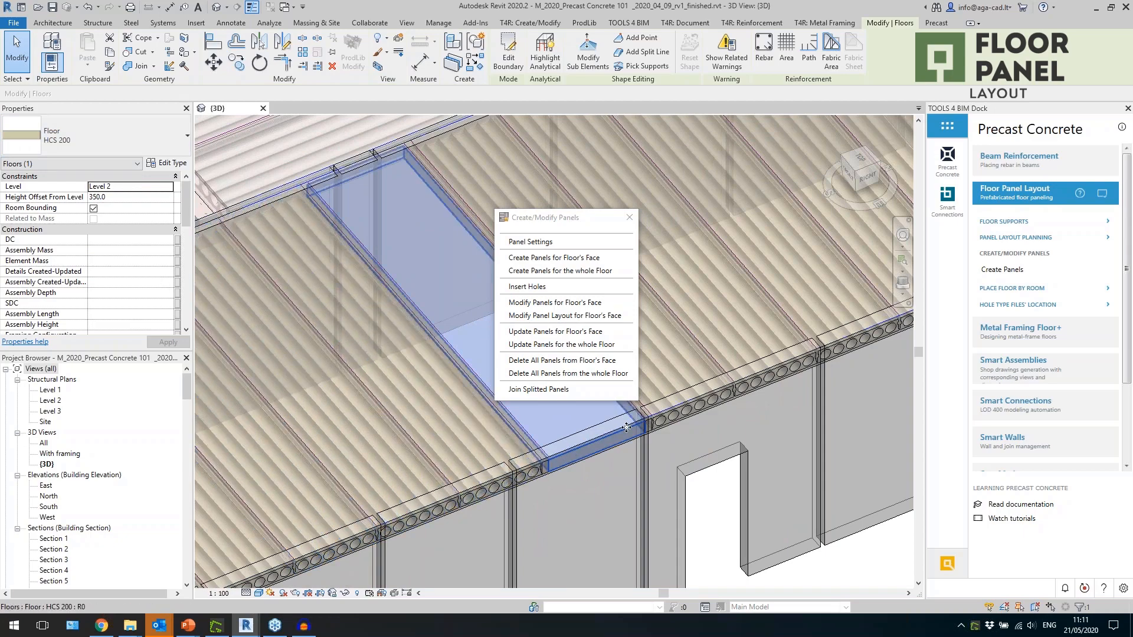
pyautogui.scroll(4, 626, 427)
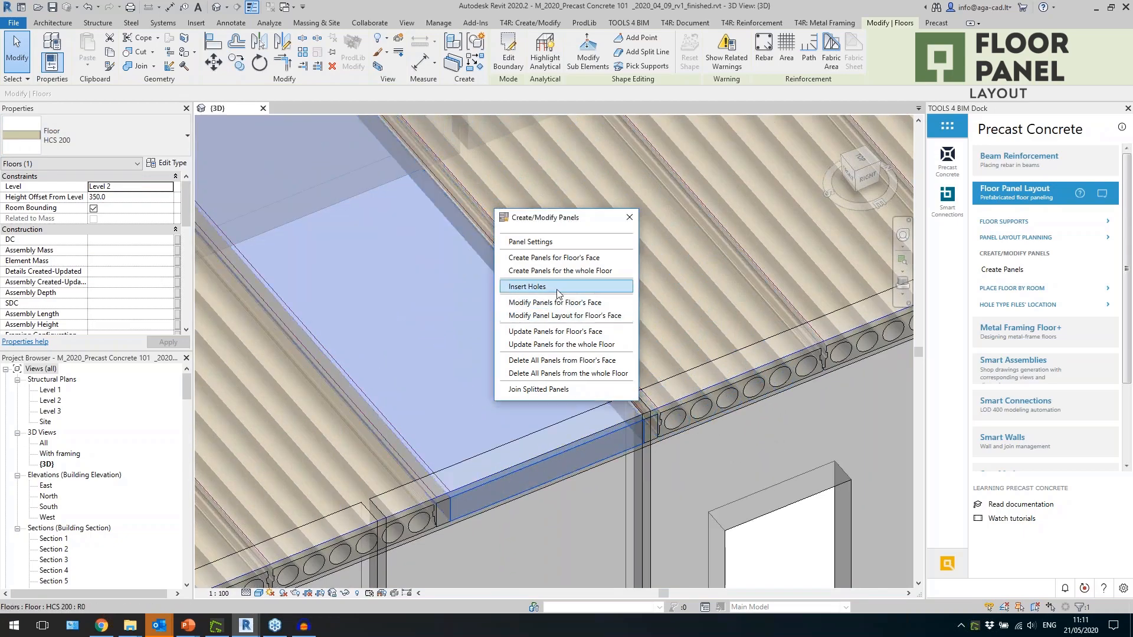
pyautogui.click(553, 287)
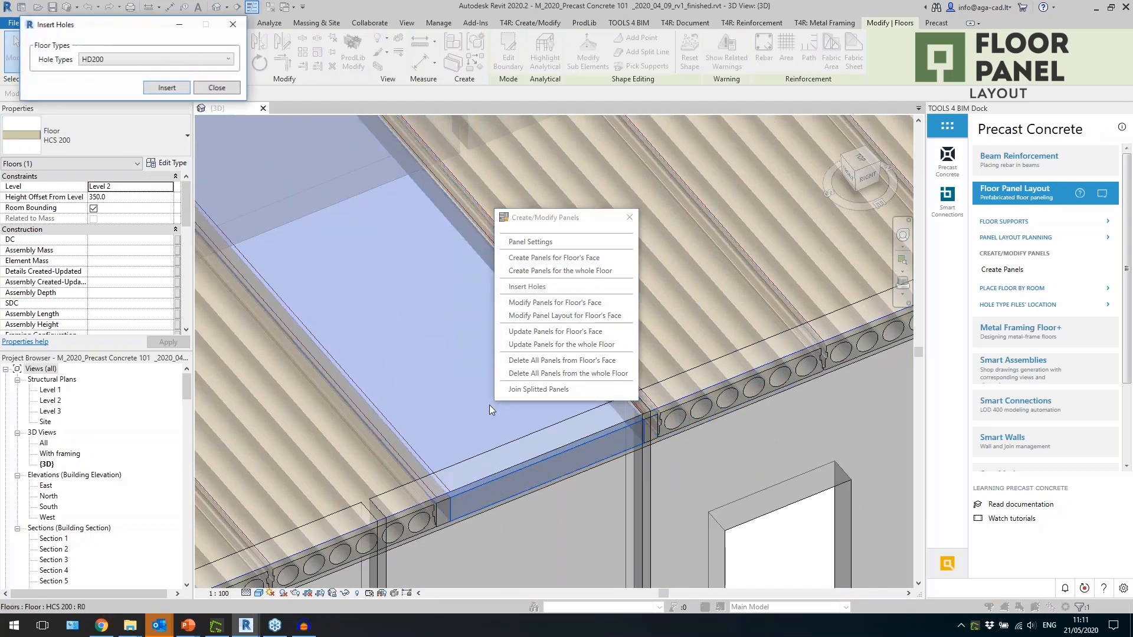
pyautogui.click(183, 89)
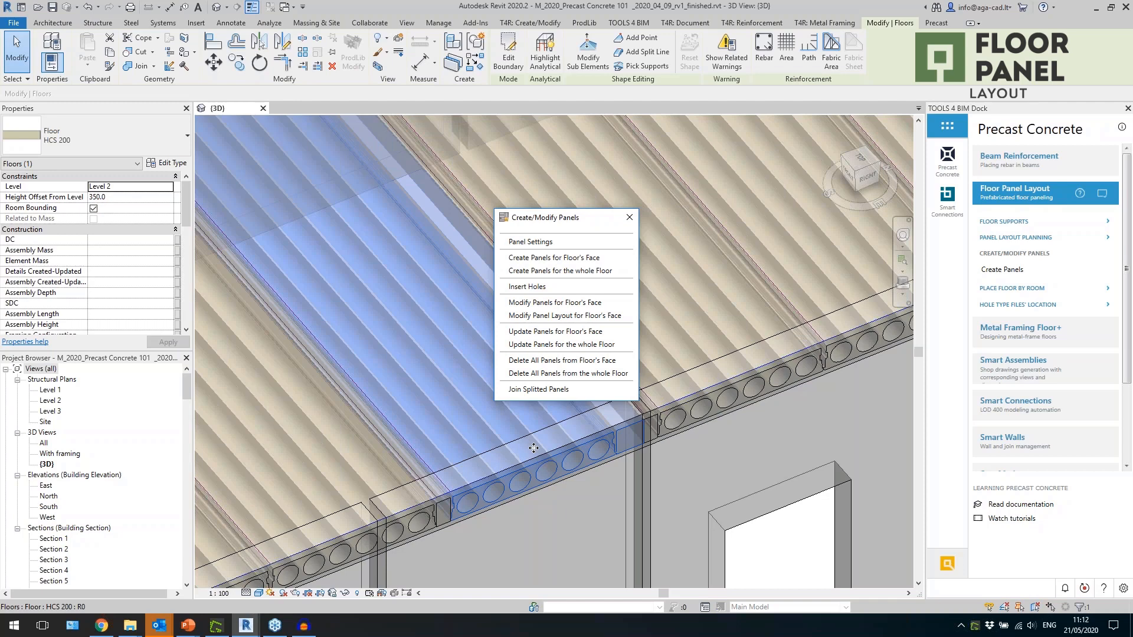
pyautogui.scroll(-5, 609, 443)
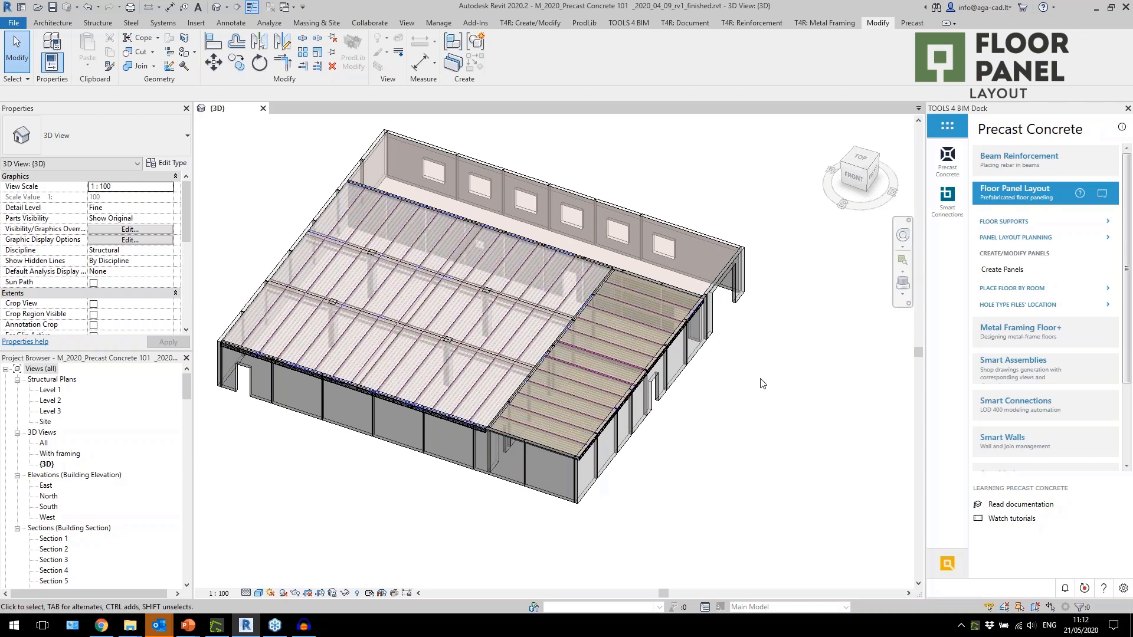
# Step: Open the Level 2 plan and move the Section 11 line further into the northern row of HCS 265 floor panels
pyautogui.scroll(6, 431, 417)
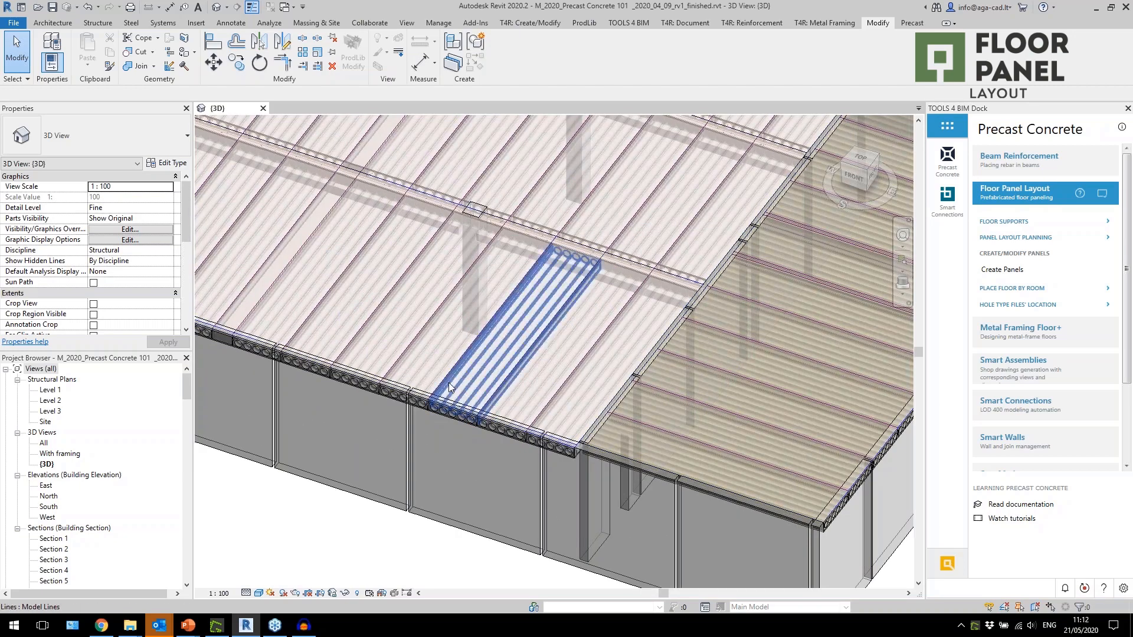
pyautogui.click(449, 384)
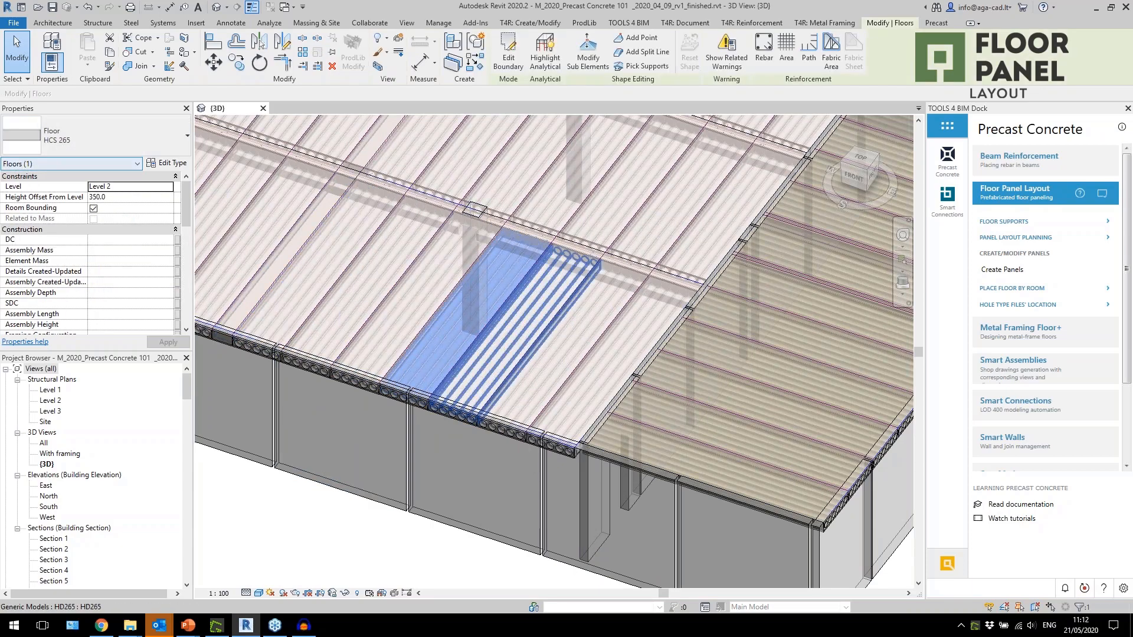
pyautogui.doubleClick(54, 392)
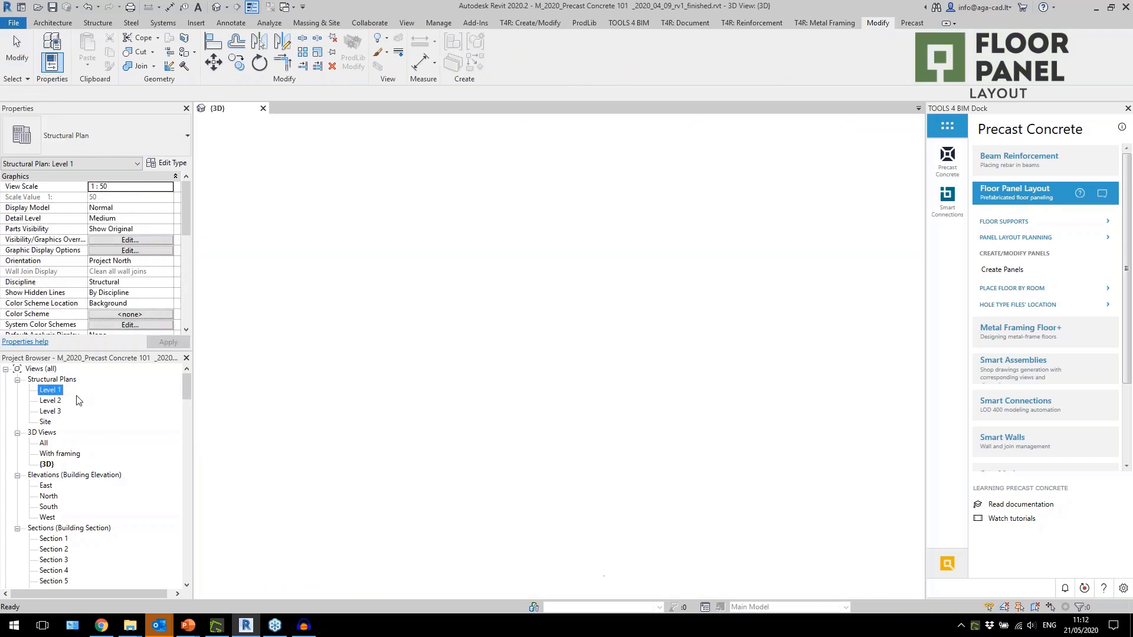
pyautogui.doubleClick(52, 401)
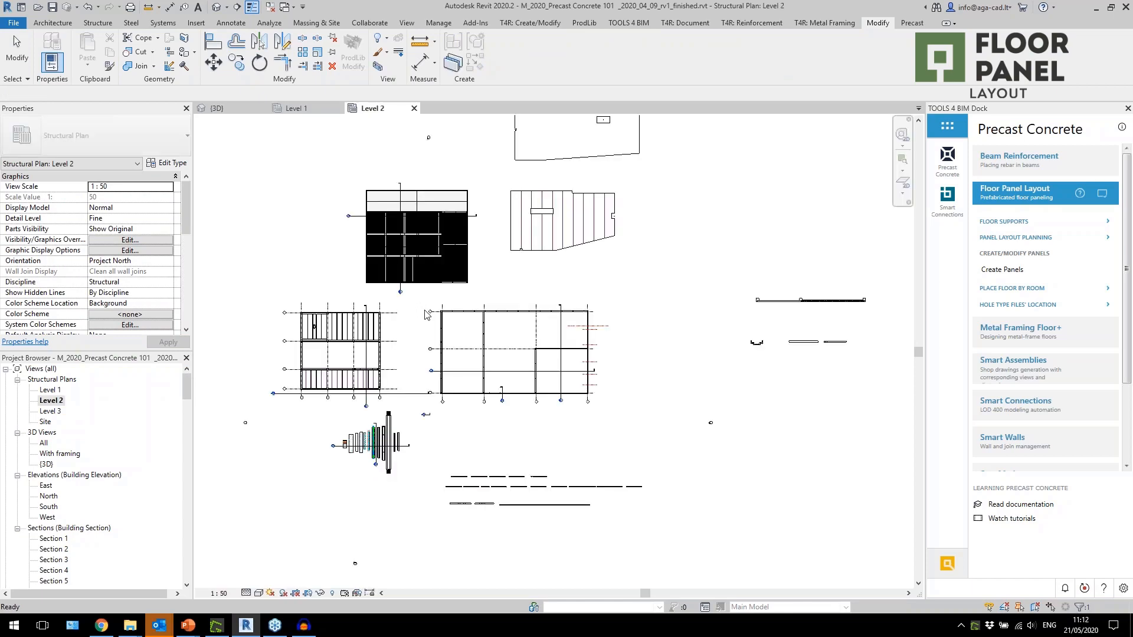
pyautogui.scroll(5, 383, 221)
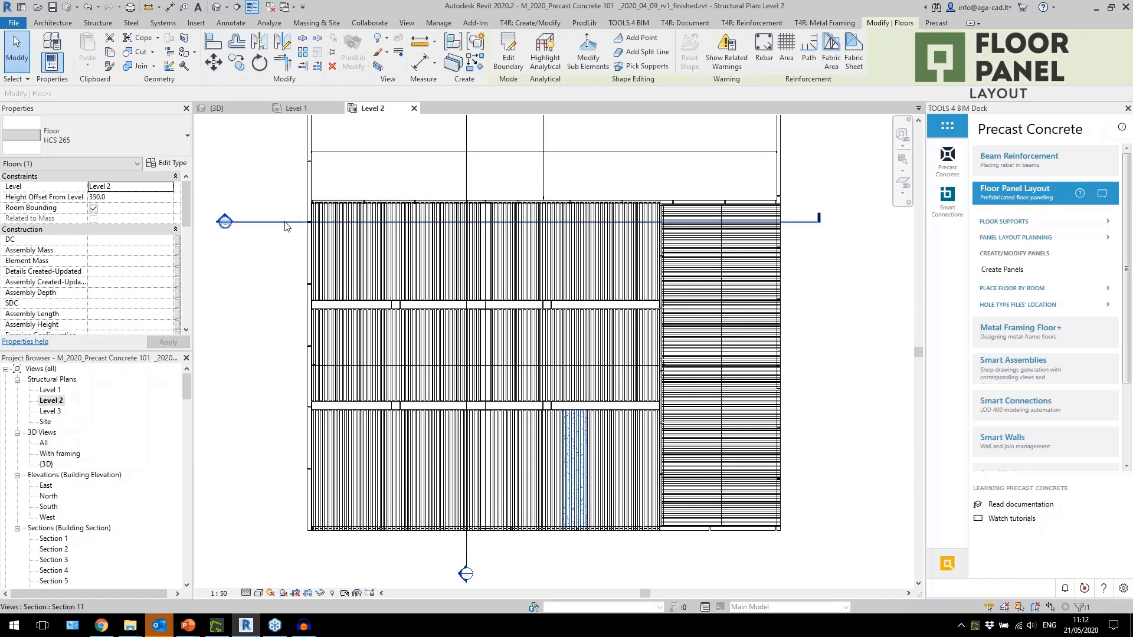
pyautogui.moveTo(286, 229); pyautogui.dragTo(289, 268)
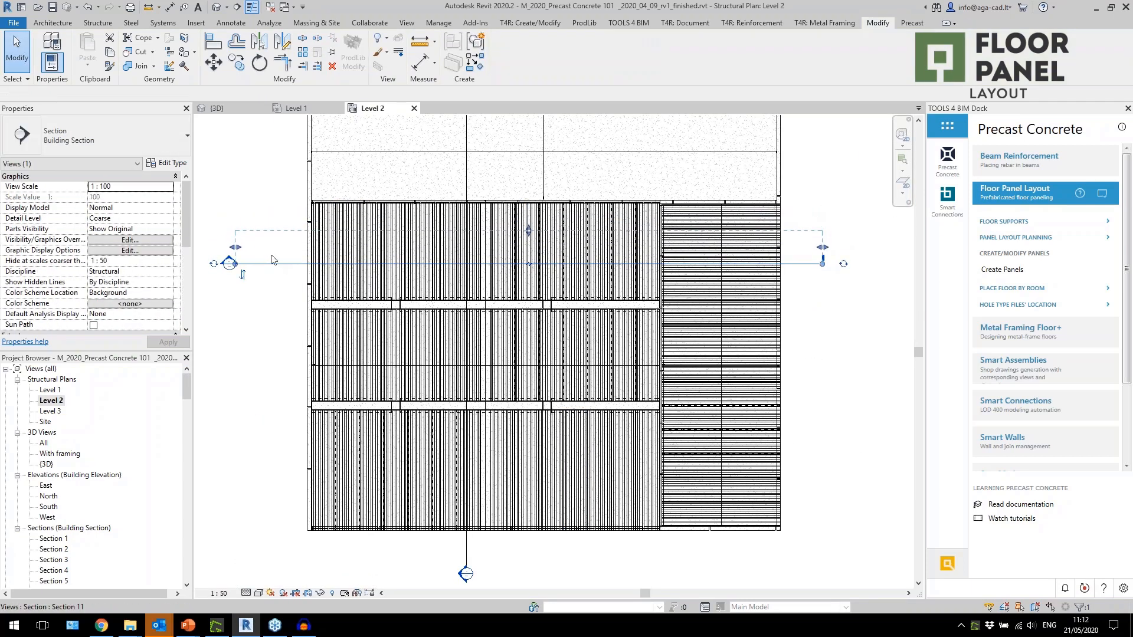
# Step: Open Section 11 and examine how the hollow-core panels meet at the wall between the two floor areas
pyautogui.doubleClick(236, 263)
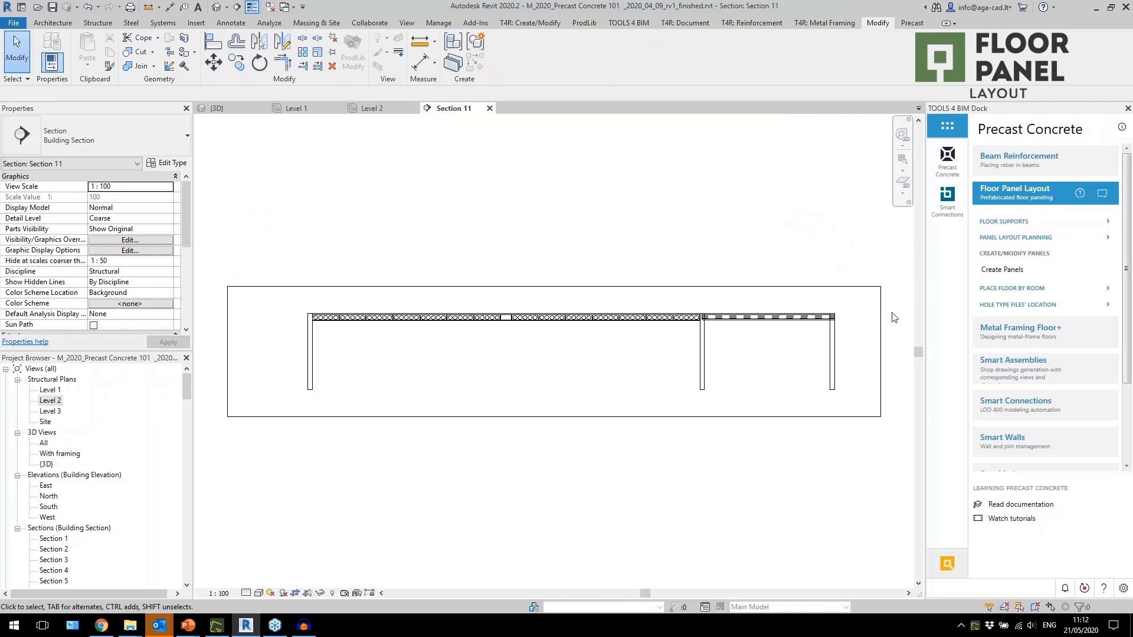
pyautogui.scroll(5, 772, 342)
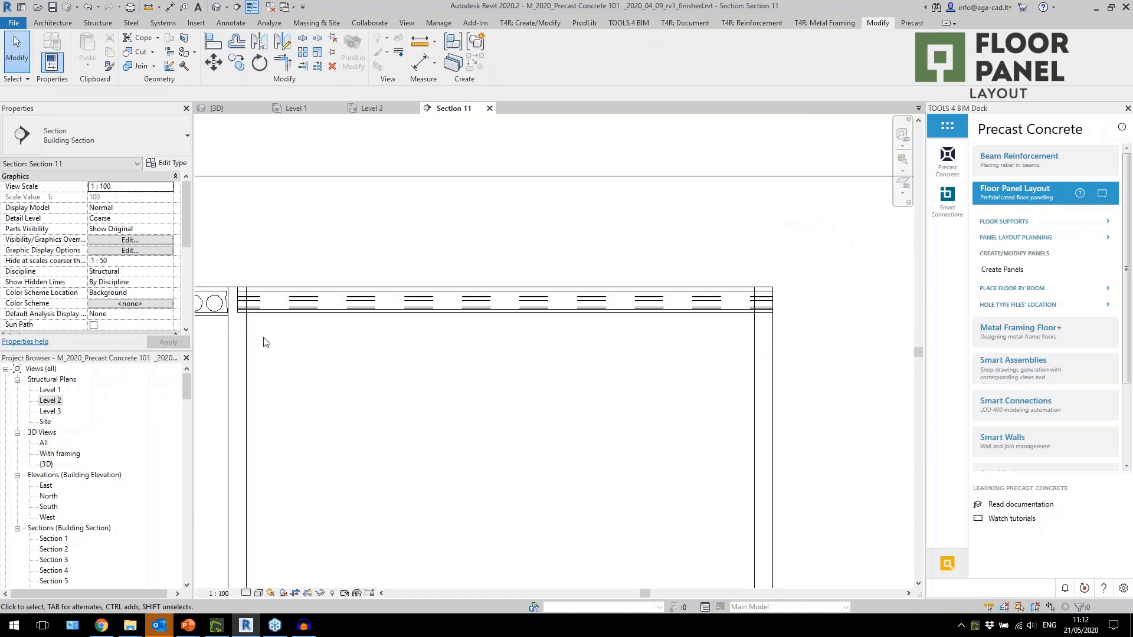
pyautogui.scroll(3, 264, 342)
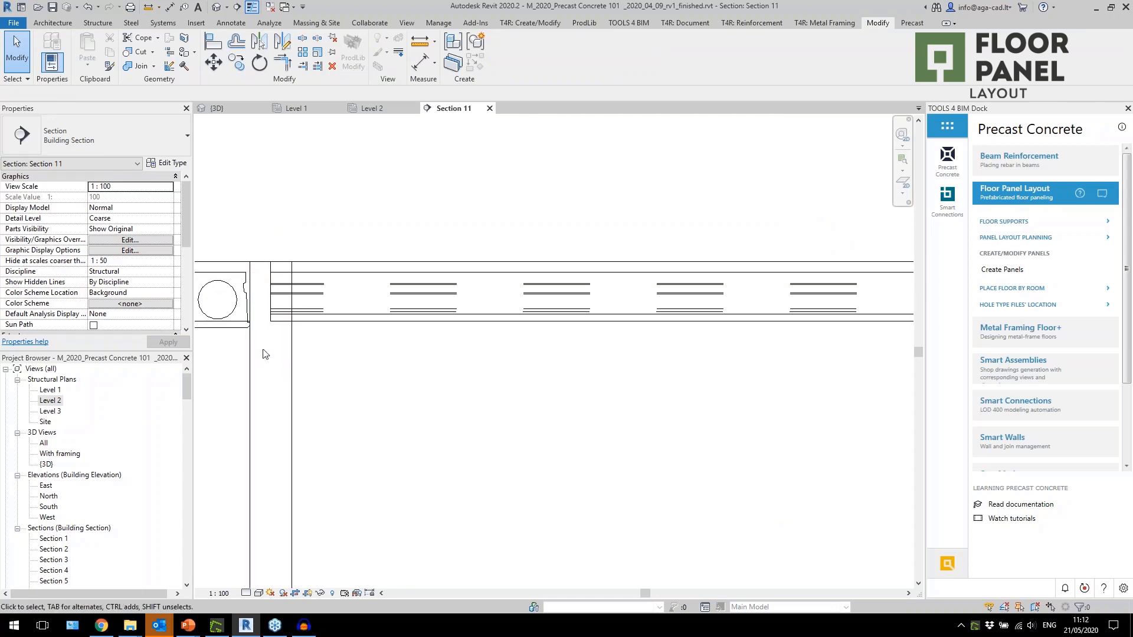
pyautogui.scroll(-3, 514, 362)
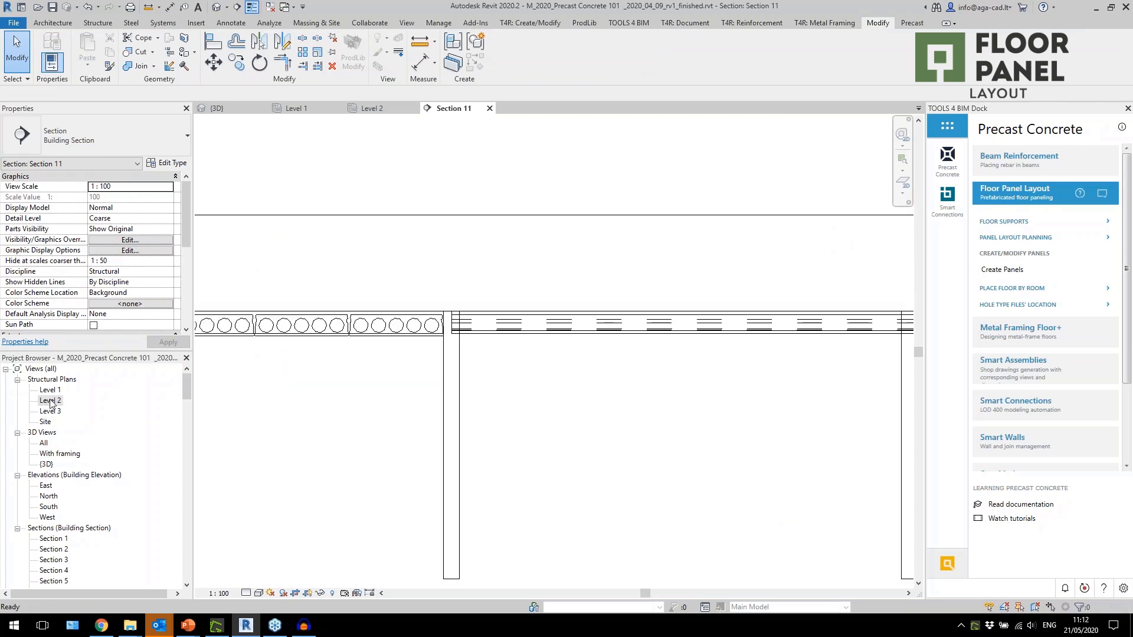
# Step: Open Section 12 from the Level 2 plan and dimension the floor panel's bearing length on the end wall
pyautogui.doubleClick(51, 401)
pyautogui.doubleClick(463, 572)
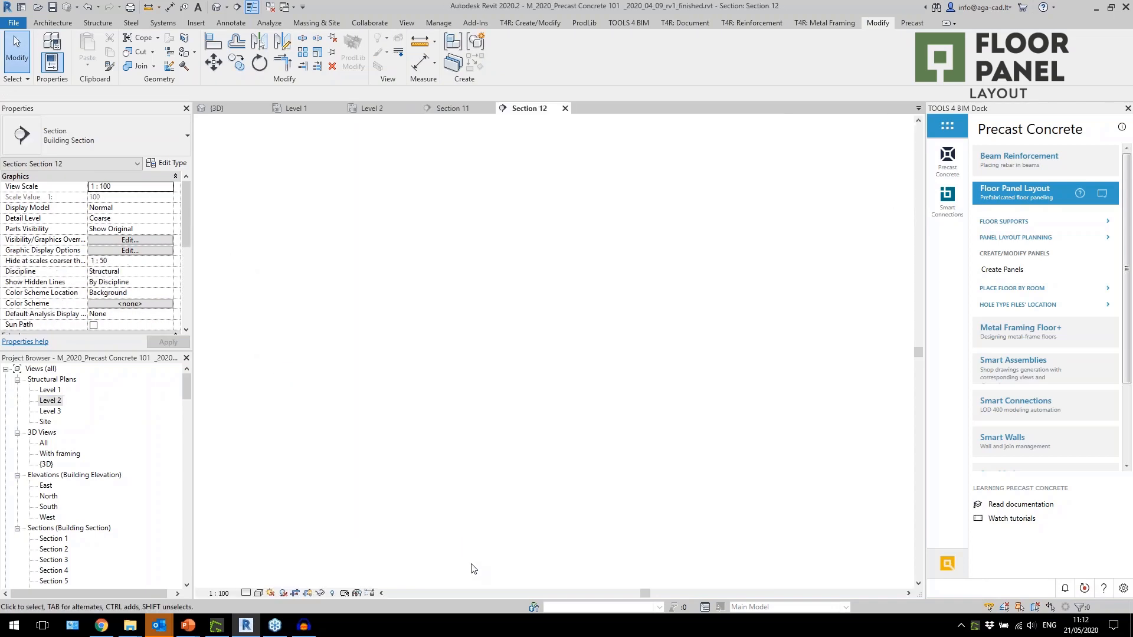
pyautogui.press('i')
pyautogui.scroll(6, 243, 307)
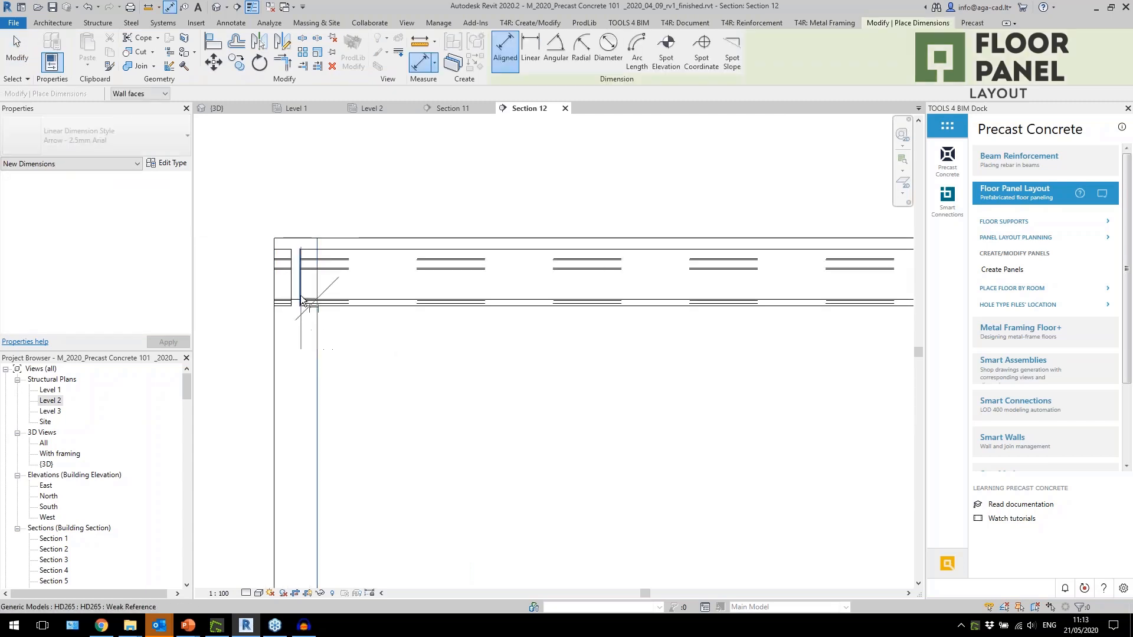
pyautogui.click(301, 296)
pyautogui.scroll(-2, 300, 331)
pyautogui.click(321, 212)
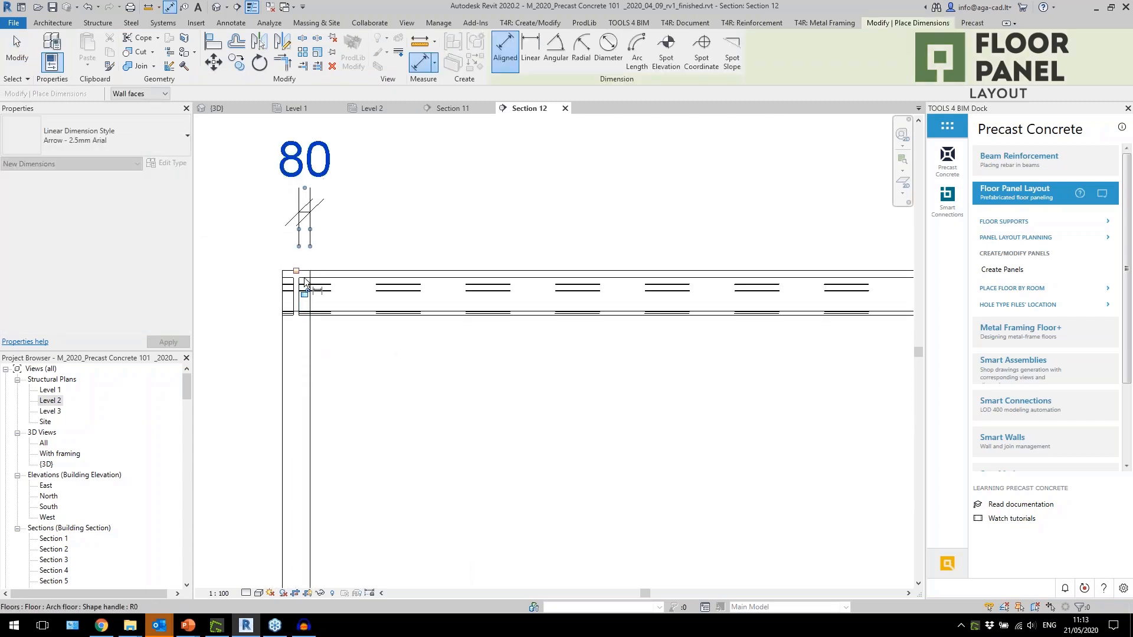
# Step: Dimension the floor panel's bearing length on the ledge of the intermediate beam in Section 12
pyautogui.scroll(-3, 236, 322)
pyautogui.scroll(5, 584, 313)
pyautogui.scroll(4, 573, 323)
pyautogui.click(494, 360)
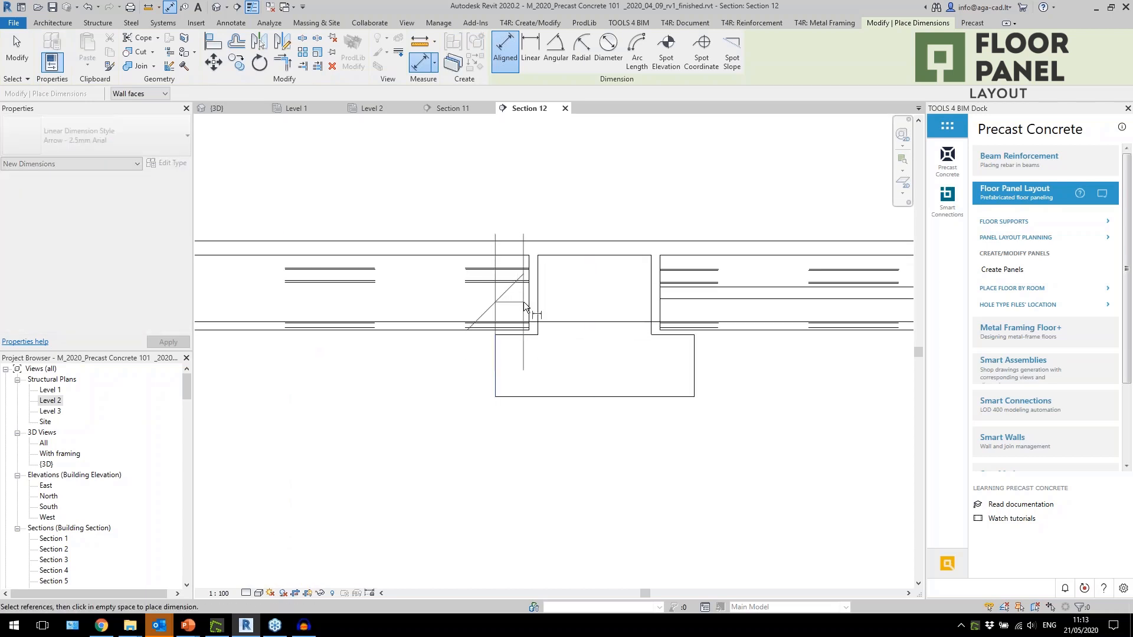
pyautogui.click(522, 302)
pyautogui.scroll(-2, 498, 378)
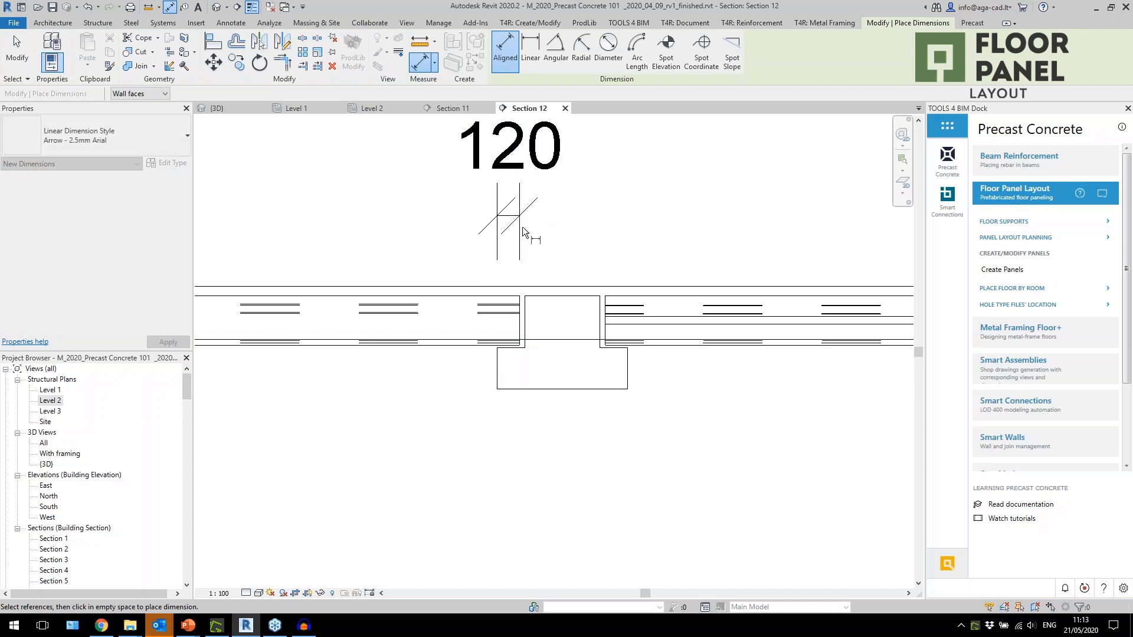
pyautogui.click(522, 227)
pyautogui.press('Escape')
pyautogui.scroll(-2, 522, 227)
pyautogui.press('Escape')
# Step: Return to the default 3D view, close all the inactive views and show the whole building
pyautogui.click(217, 8)
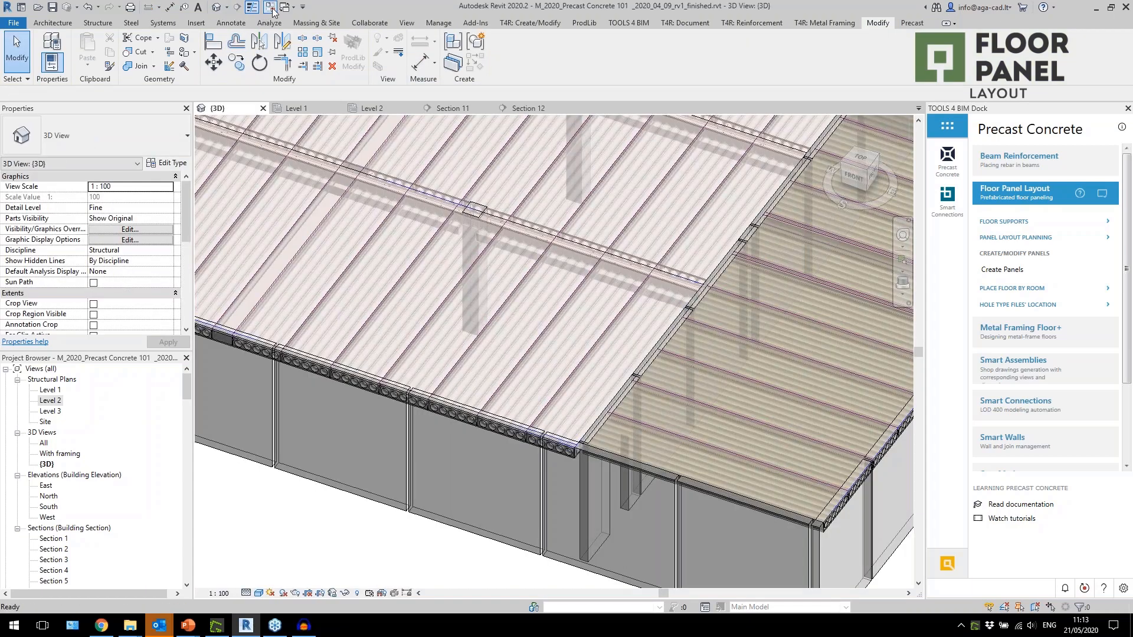
pyautogui.click(270, 6)
pyautogui.scroll(-4, 476, 292)
pyautogui.keyDown('shift'); pyautogui.moveTo(476, 324); pyautogui.dragTo(405, 458, button='middle'); pyautogui.keyUp('shift')
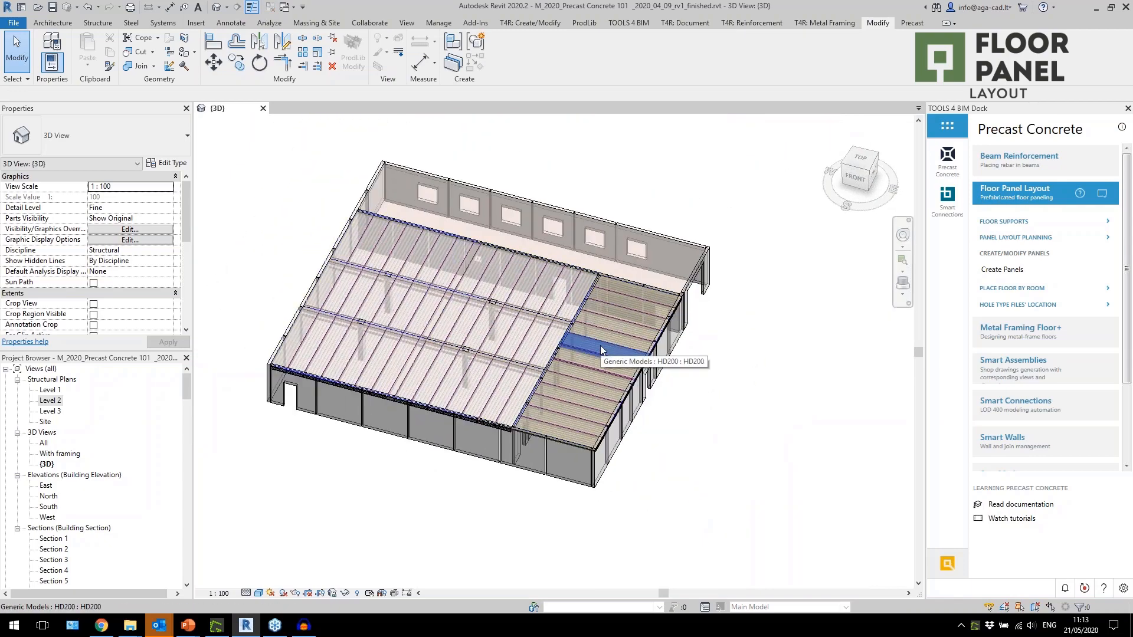
# Step: With the Arch floor selected, float the Floor+C tools over the 3D view and open the framing configuration
pyautogui.click(439, 187)
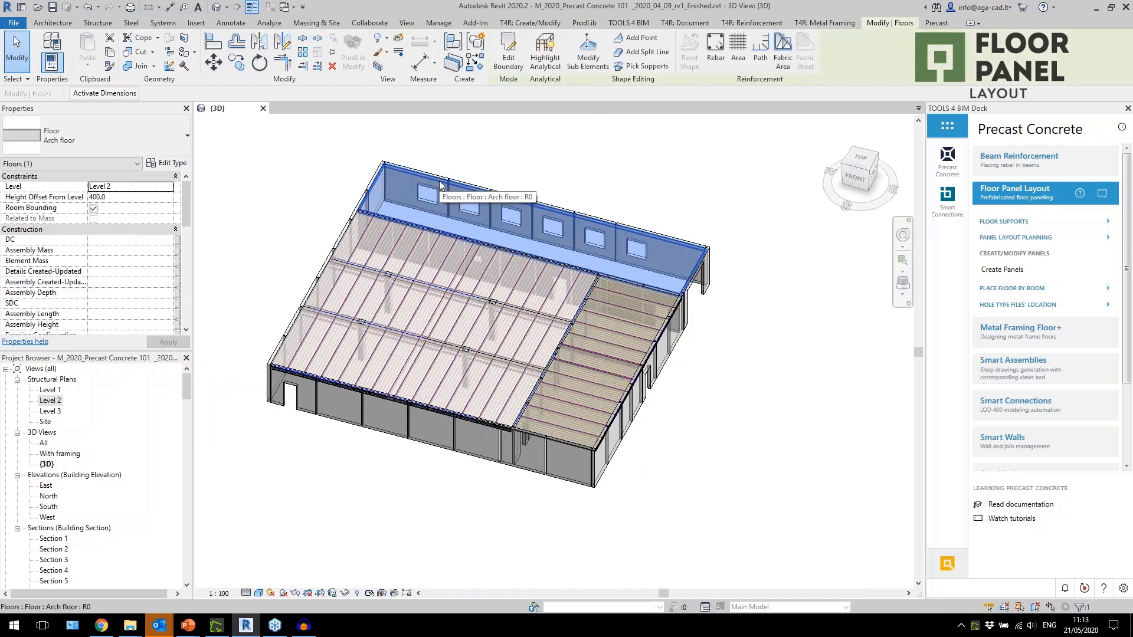
pyautogui.click(682, 23)
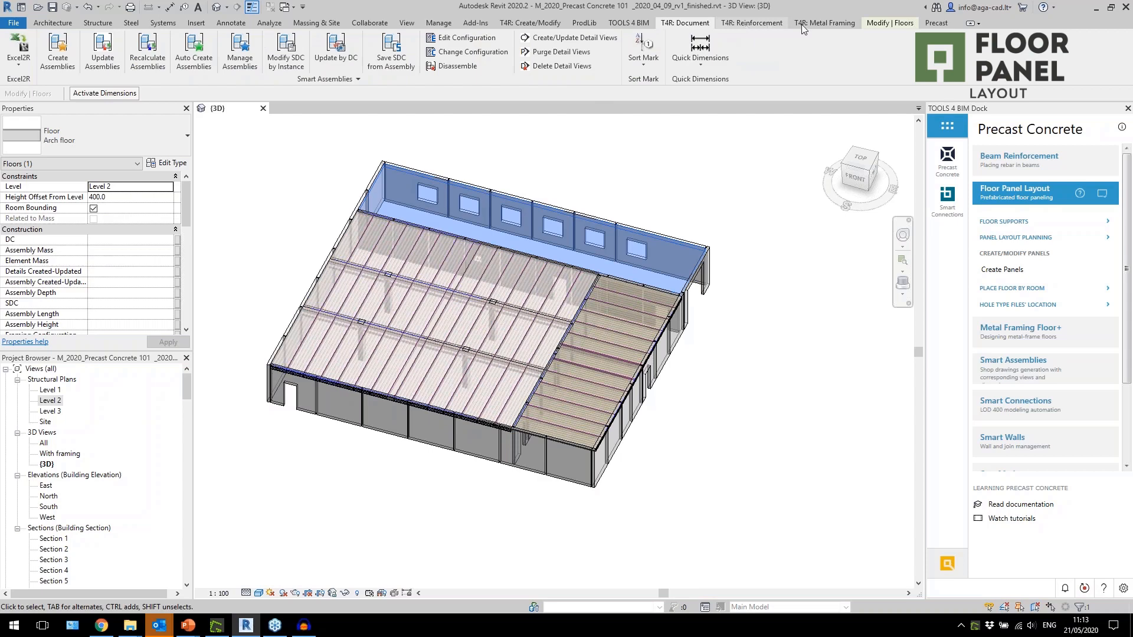
pyautogui.click(529, 22)
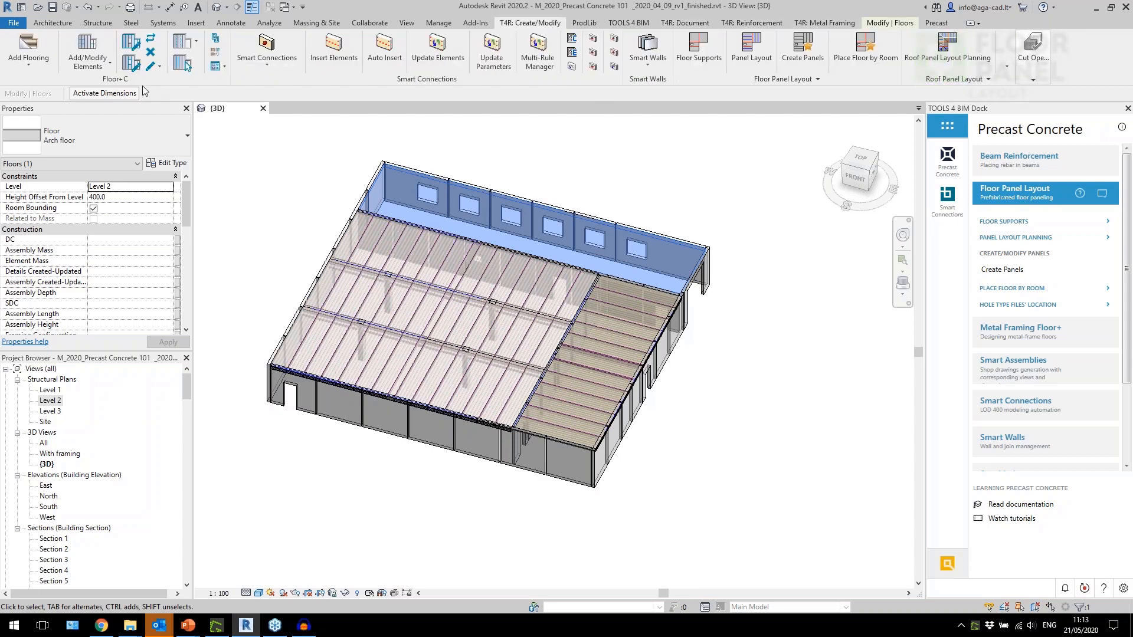
pyautogui.moveTo(135, 83); pyautogui.dragTo(384, 197)
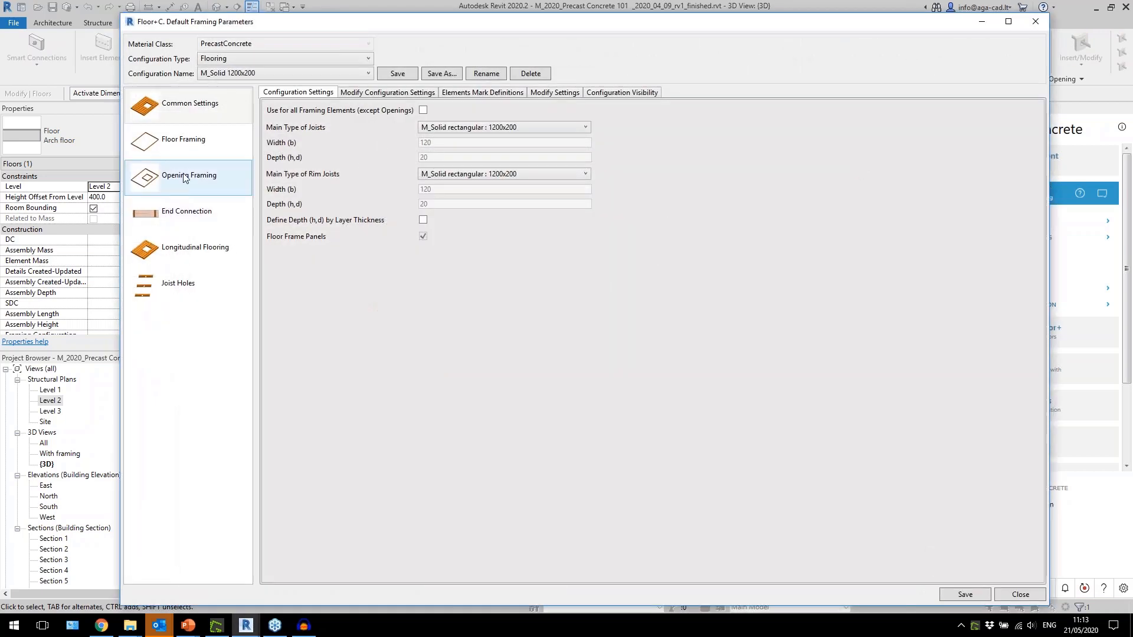
# Step: Review the longitudinal flooring element type and array spacing of the M_Solid 1200x200 configuration, and close it without changes
pyautogui.click(198, 249)
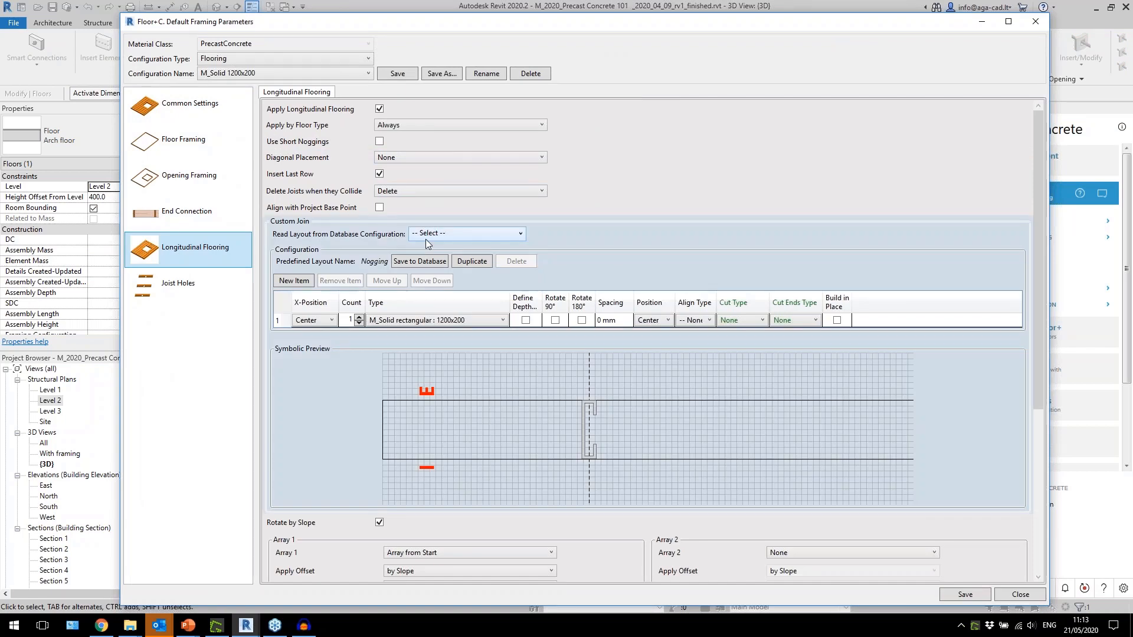
pyautogui.click(400, 322)
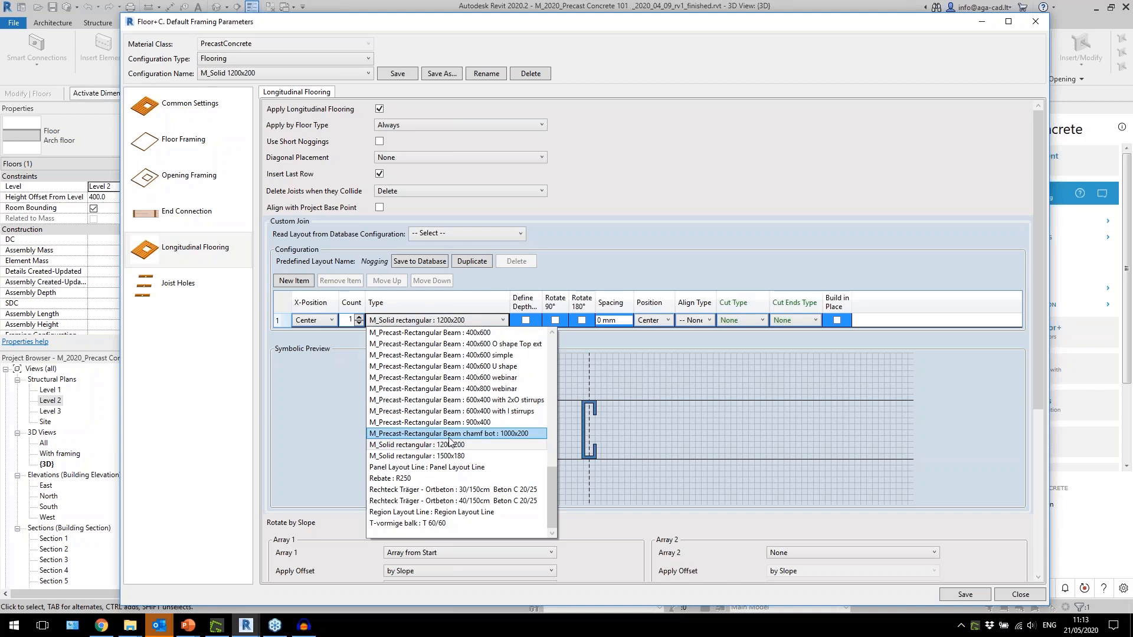
pyautogui.moveTo(547, 488); pyautogui.dragTo(558, 533)
pyautogui.click(647, 268)
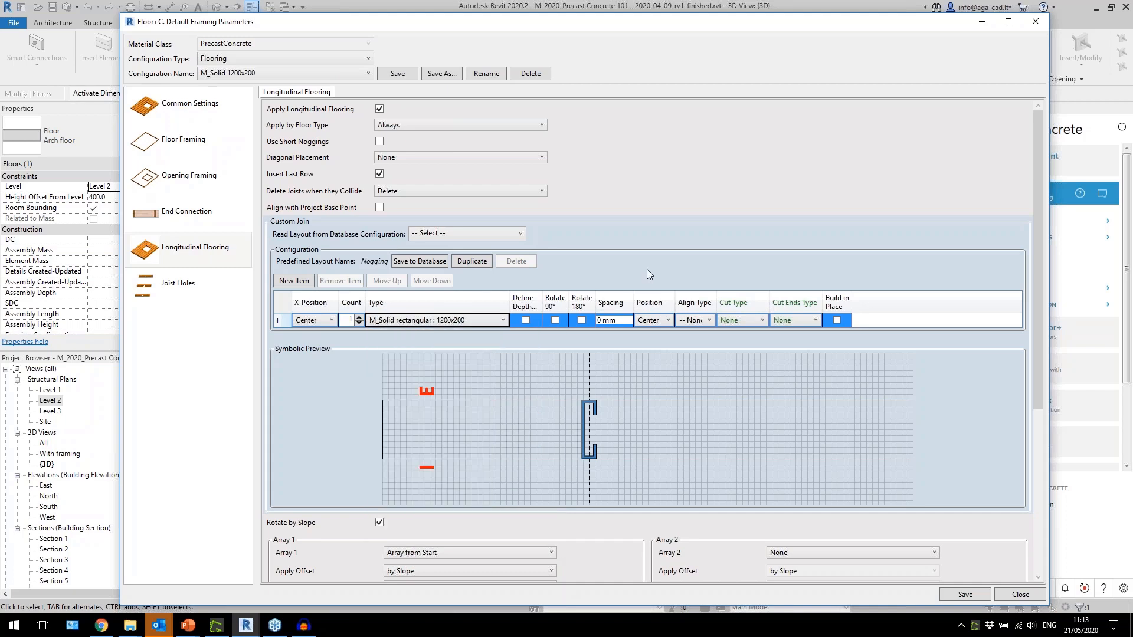
pyautogui.scroll(-1, 465, 554)
pyautogui.click(434, 495)
pyautogui.click(412, 517)
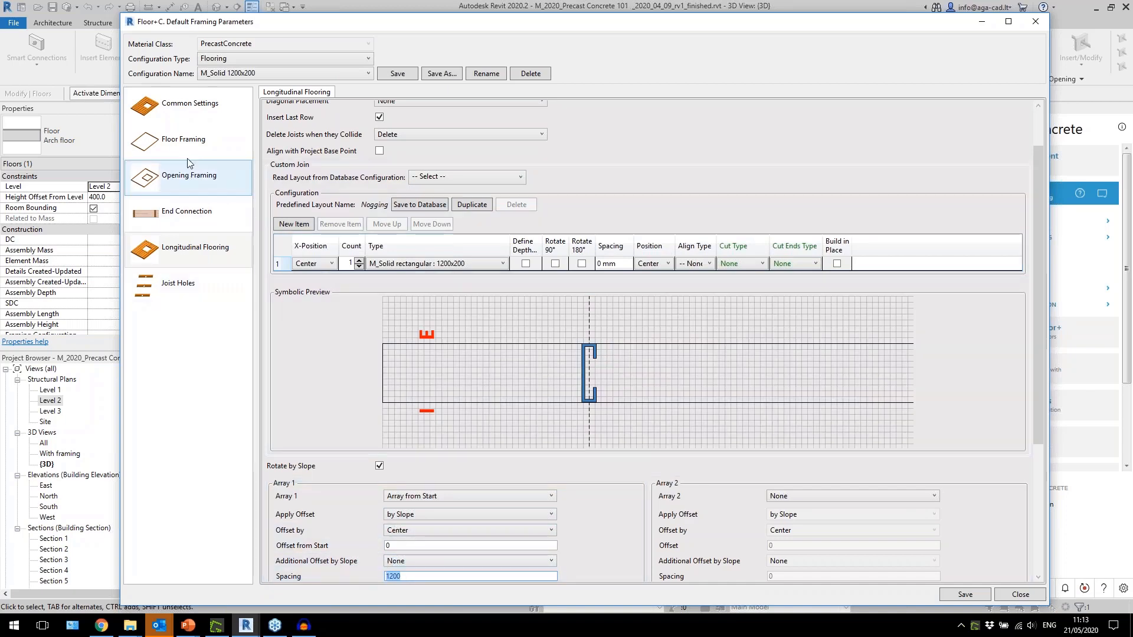
pyautogui.click(1036, 21)
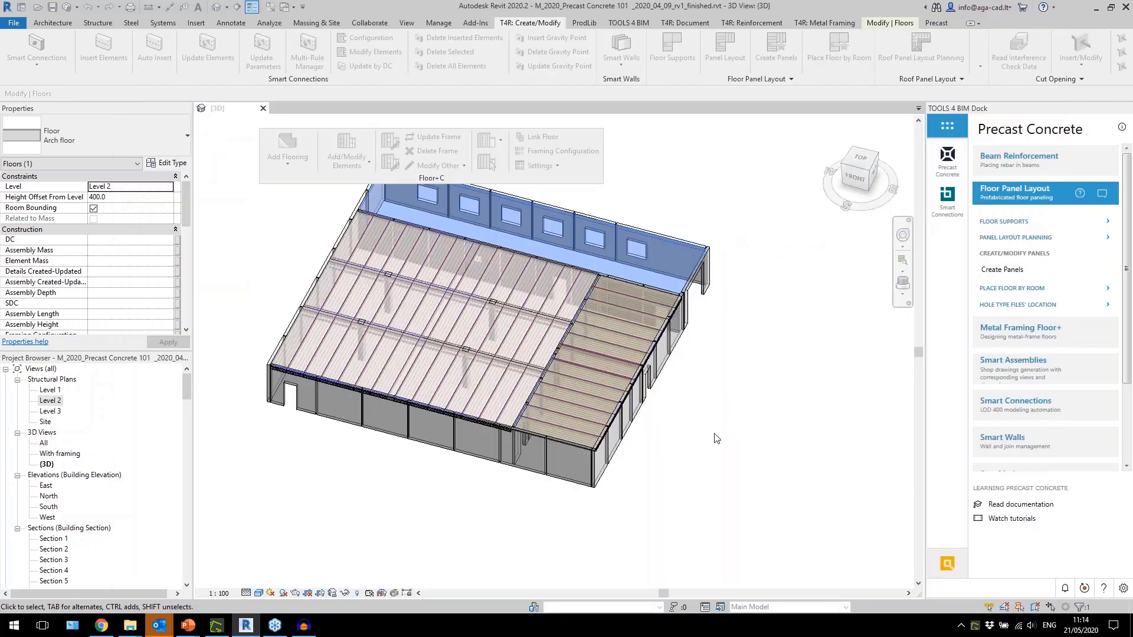
# Step: Link the structural layer of the Arch floor type to the M_Floor HCS200 flooring framing configuration
pyautogui.click(661, 186)
pyautogui.scroll(3, 590, 331)
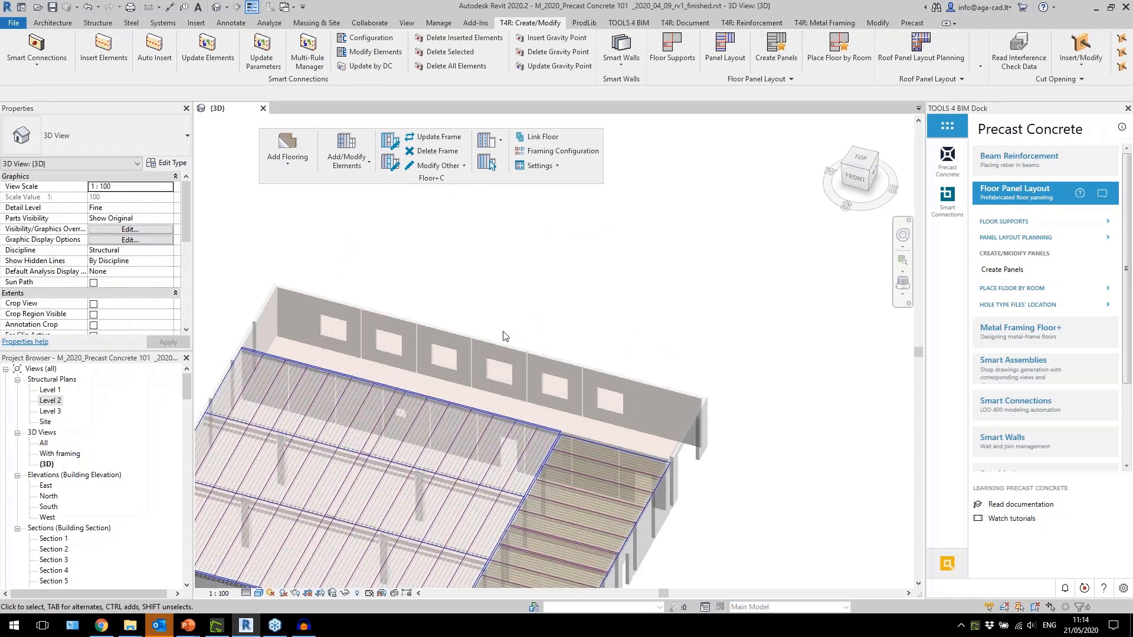
pyautogui.click(499, 352)
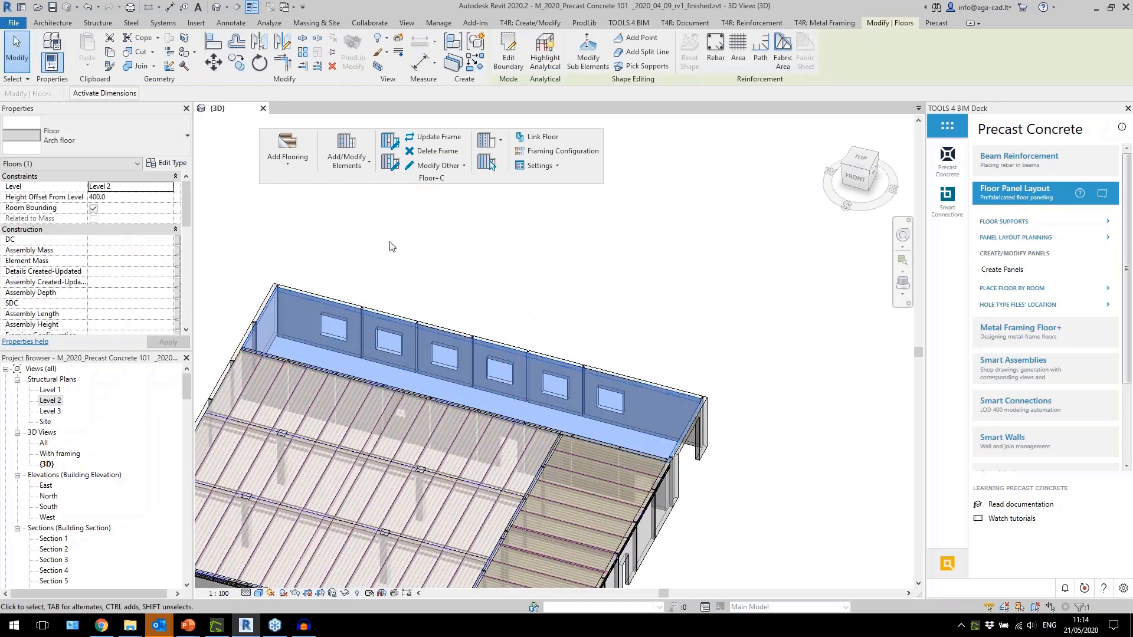
pyautogui.click(542, 139)
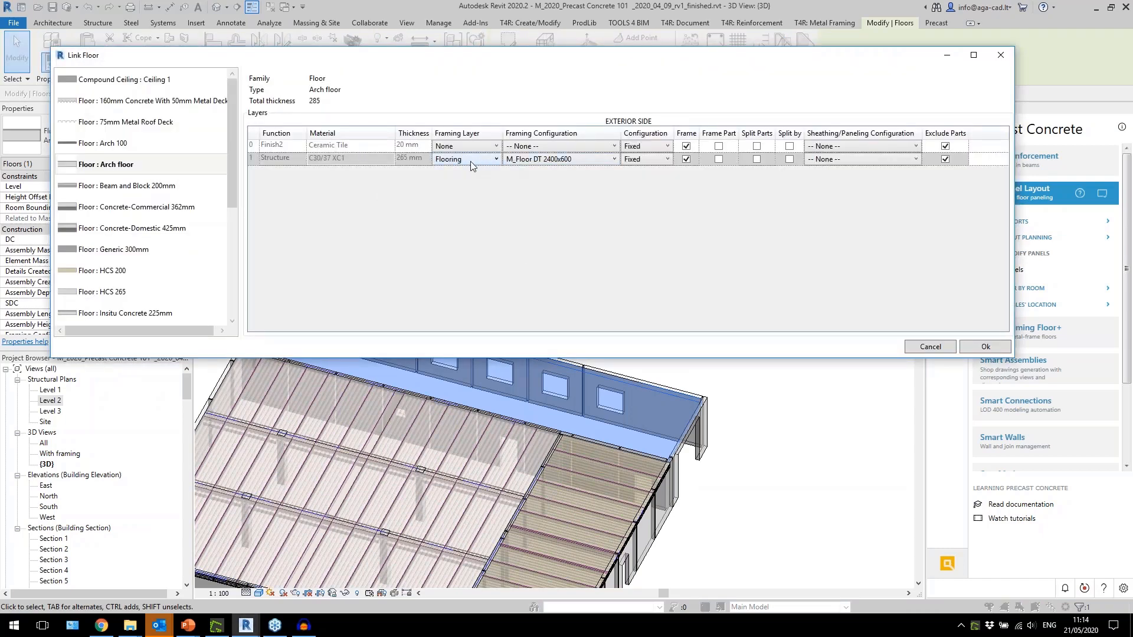
pyautogui.click(536, 165)
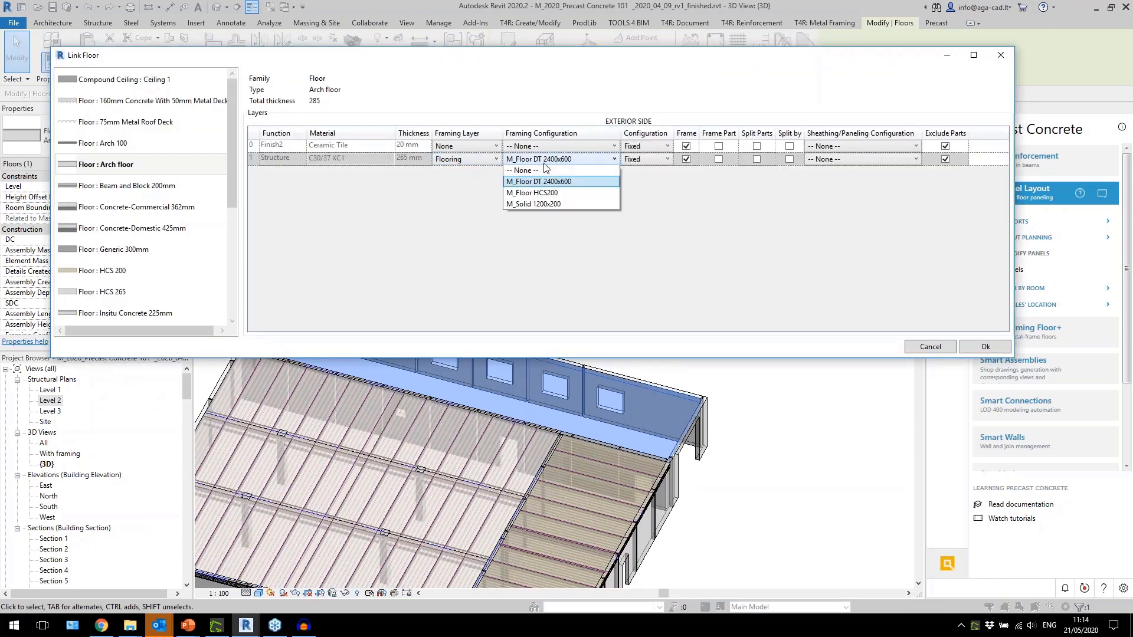
pyautogui.click(557, 195)
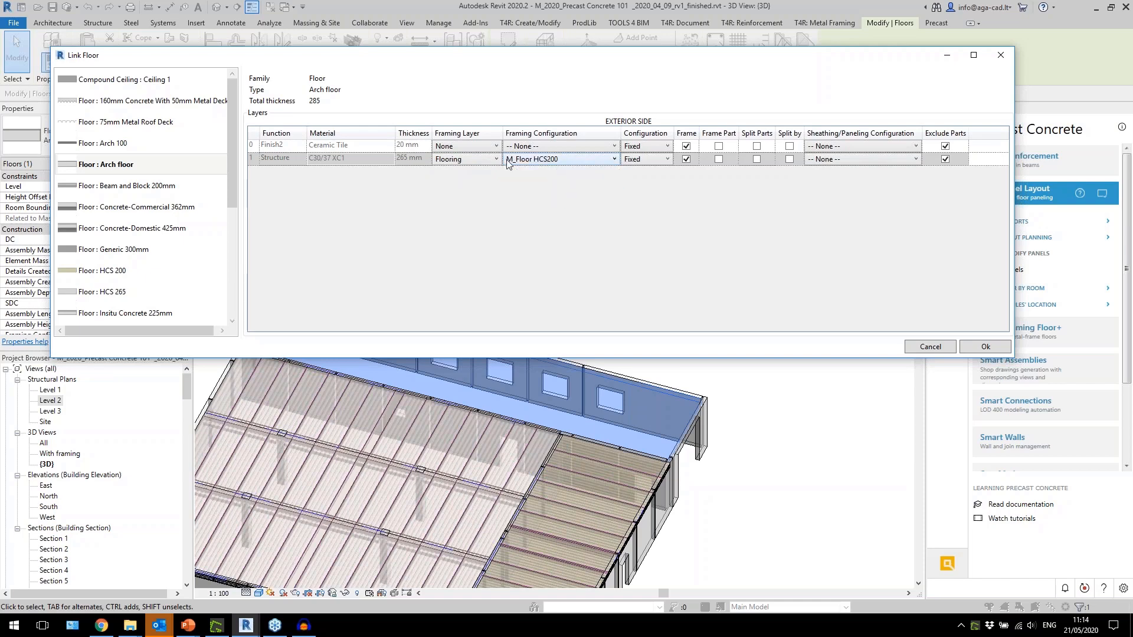
pyautogui.click(970, 348)
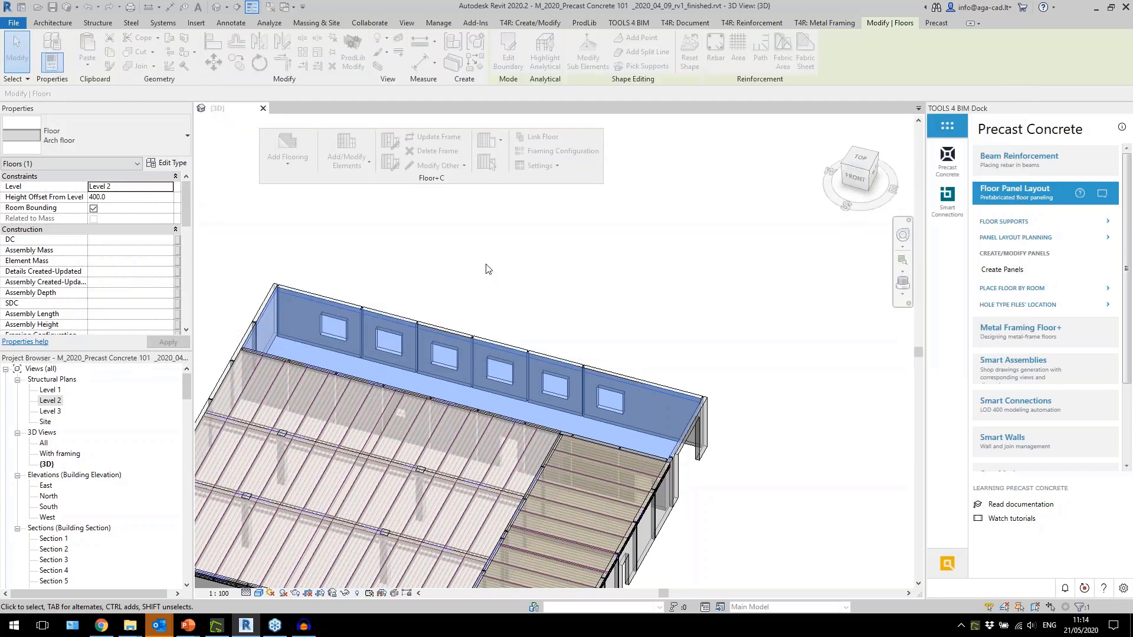
# Step: Generate precast flooring on the selected Arch floor and check the hollow-core panel beside the framed wall opening
pyautogui.click(292, 165)
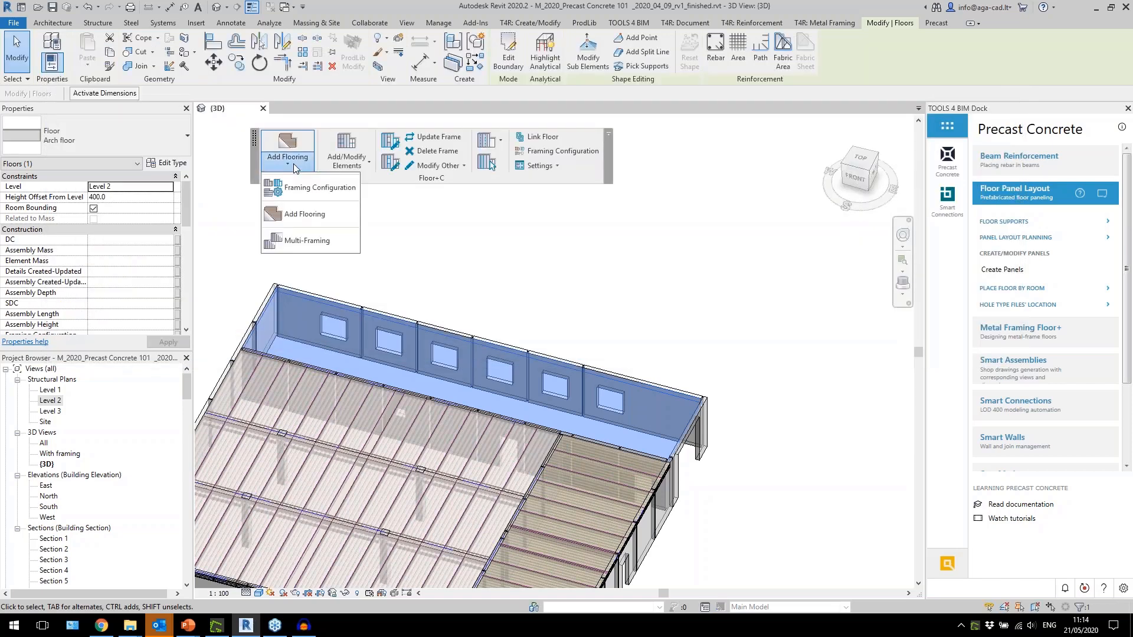
pyautogui.click(304, 215)
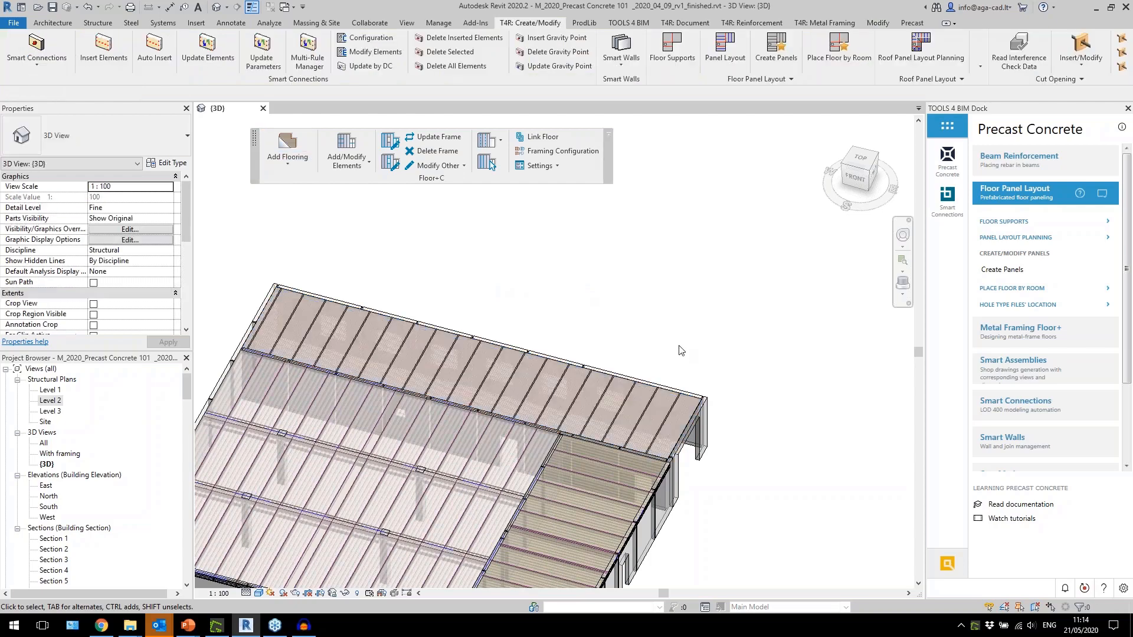
pyautogui.scroll(2, 669, 446)
pyautogui.scroll(2, 668, 416)
pyautogui.click(668, 417)
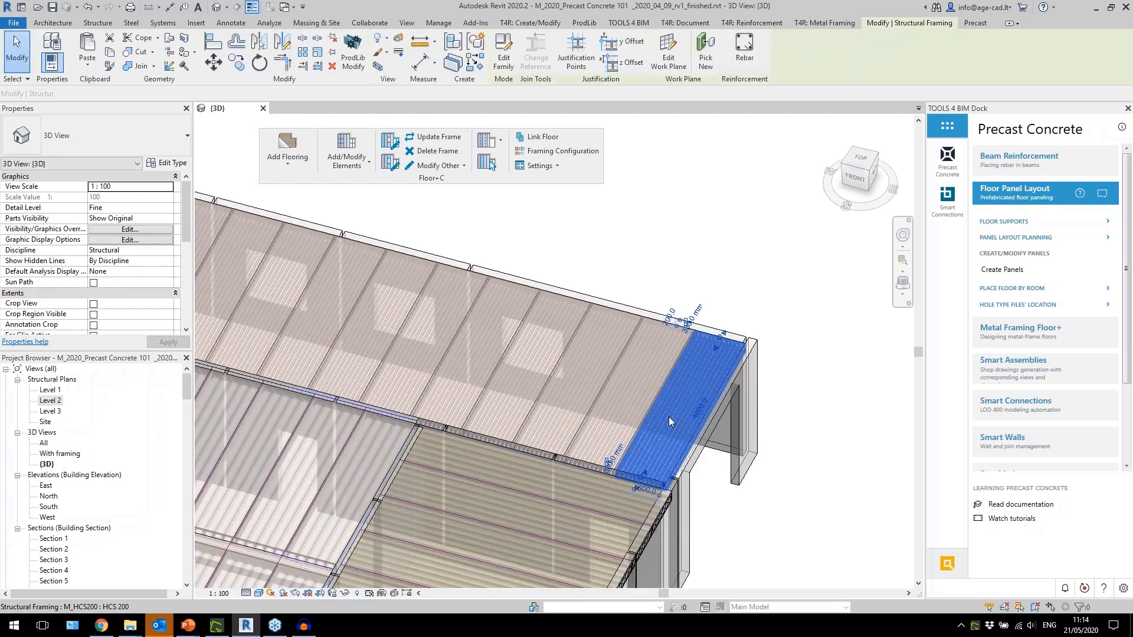
pyautogui.scroll(-3, 797, 410)
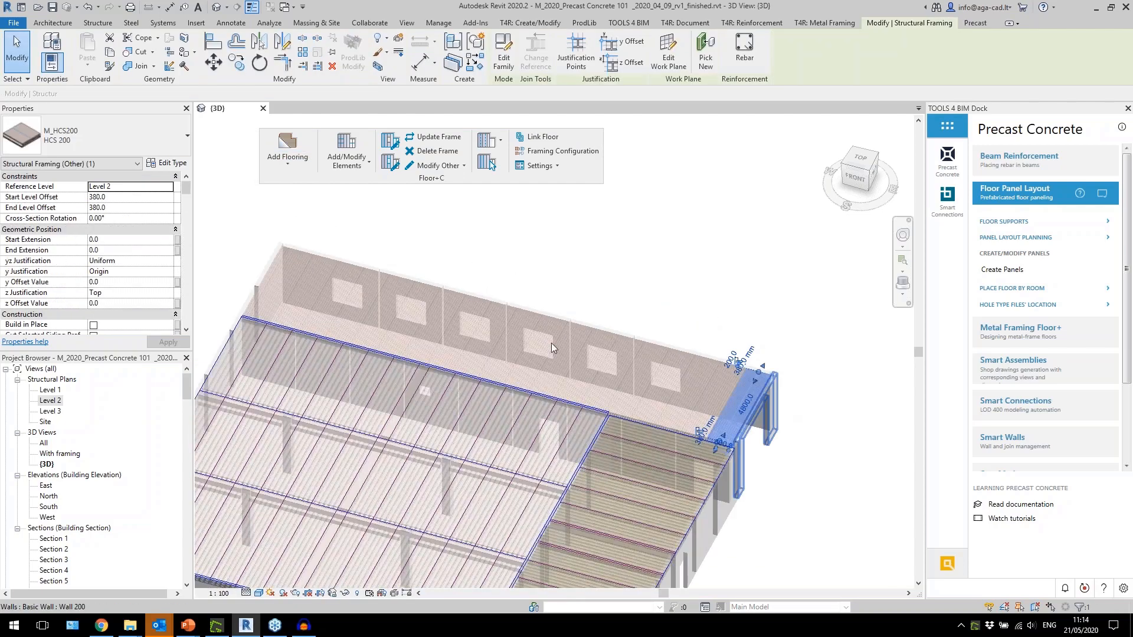
# Step: For the narrow end panel at the solid side wall, set the right end connection's element count to 2
pyautogui.scroll(2, 248, 290)
pyautogui.click(287, 295)
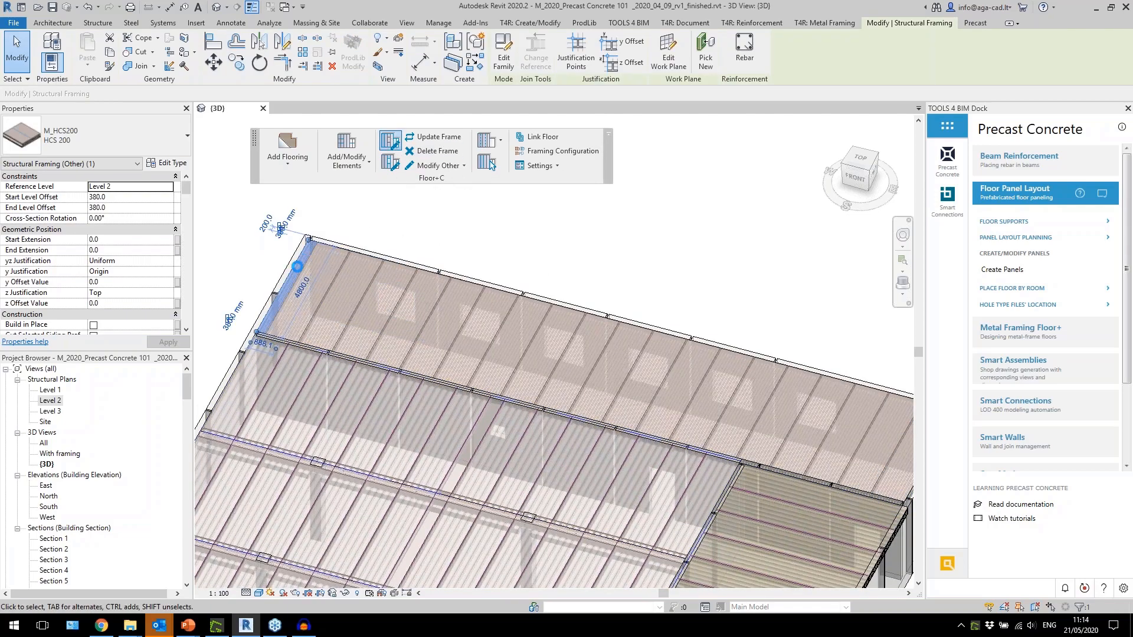
pyautogui.click(488, 161)
pyautogui.click(139, 234)
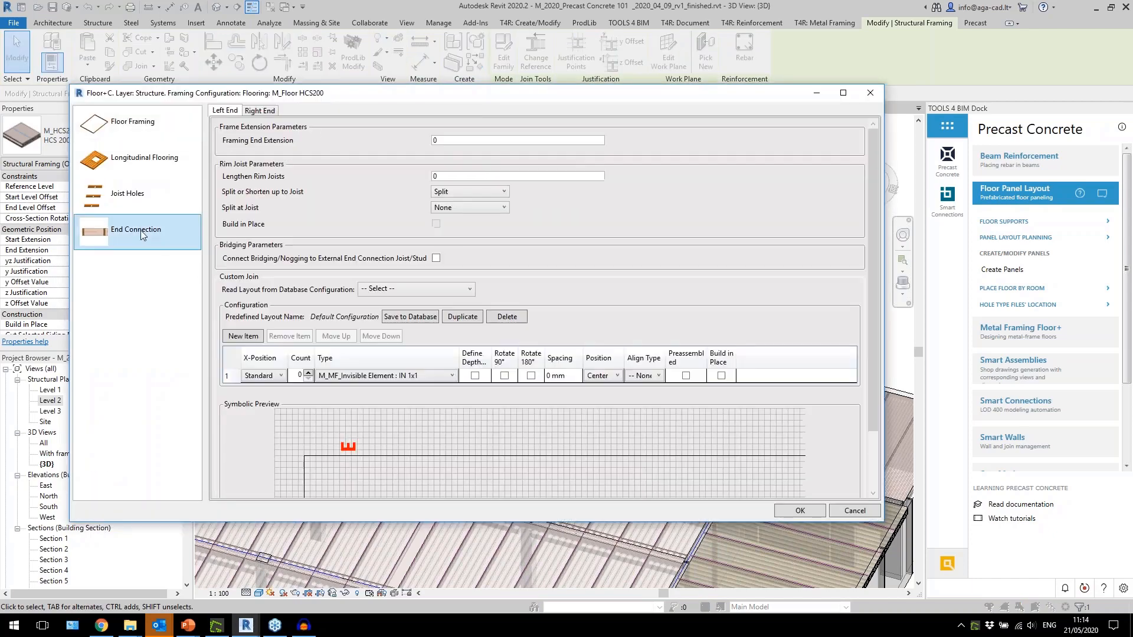
pyautogui.click(265, 112)
pyautogui.click(308, 373)
# Step: Use M_HCS320 : HCS 320 rotated 180° for the right end connection elements and update the flooring frame
pyautogui.click(376, 377)
pyautogui.scroll(-3, 460, 445)
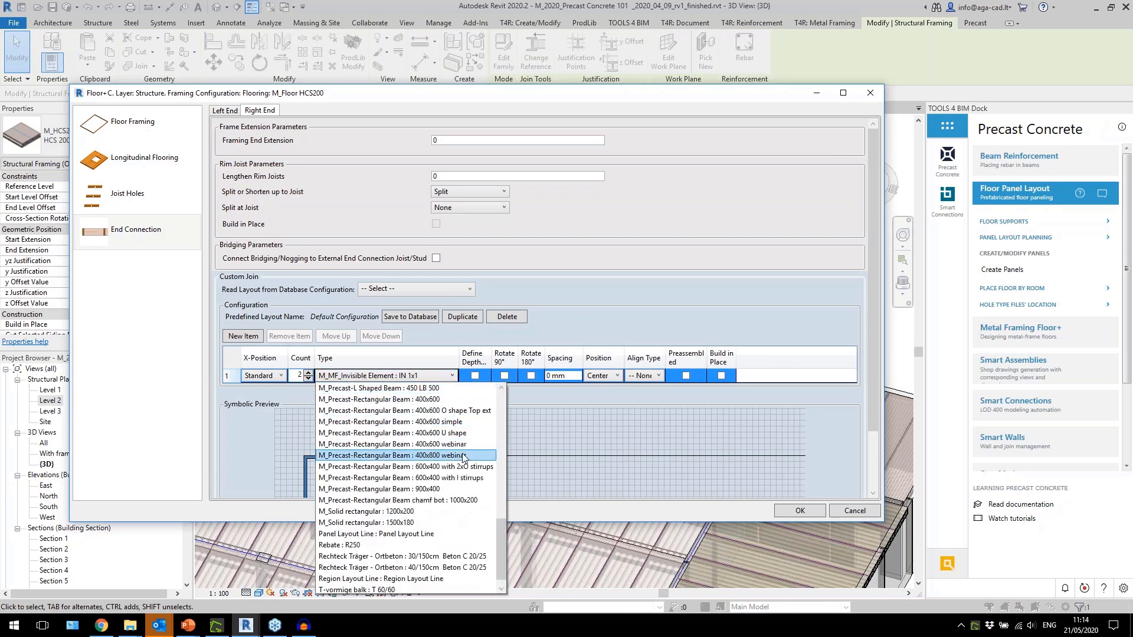
pyautogui.scroll(5, 463, 457)
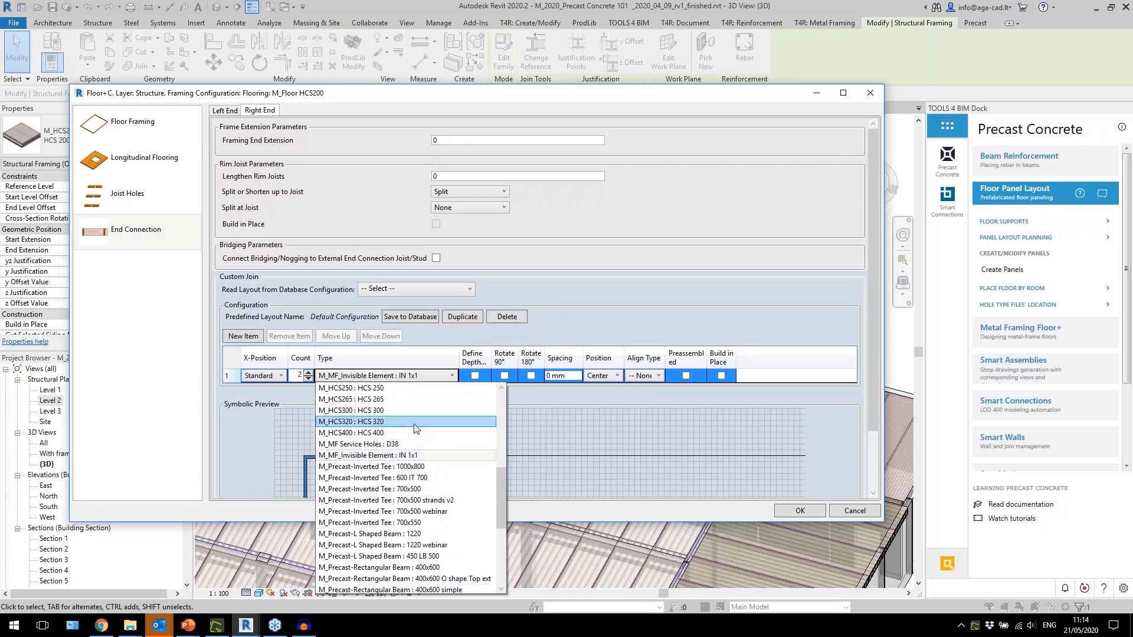
pyautogui.click(415, 423)
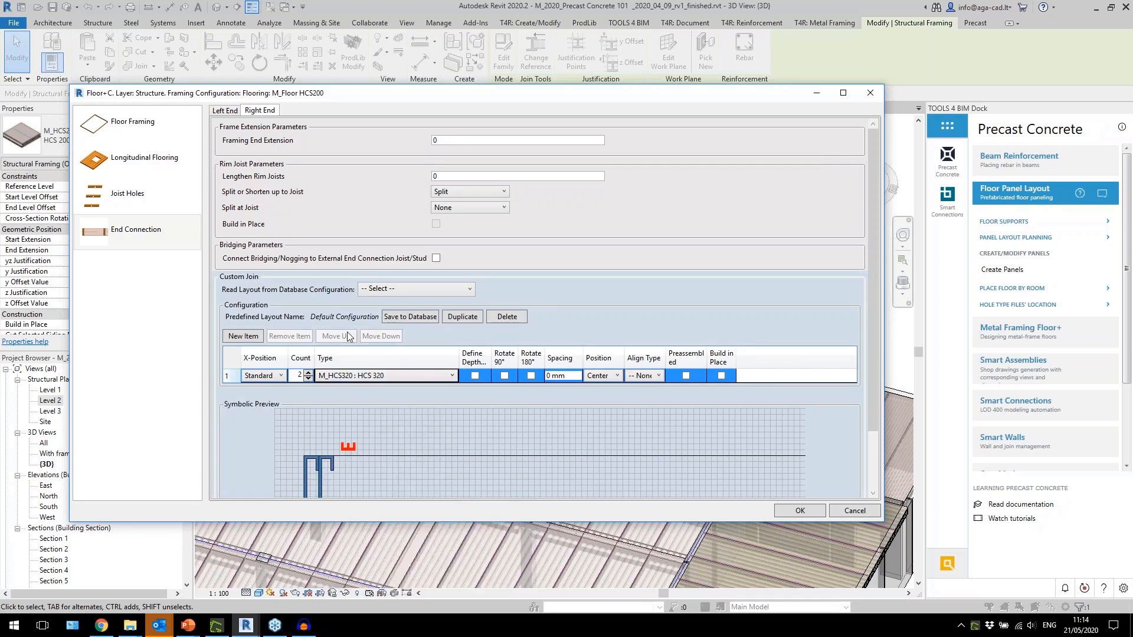
pyautogui.scroll(-2, 521, 370)
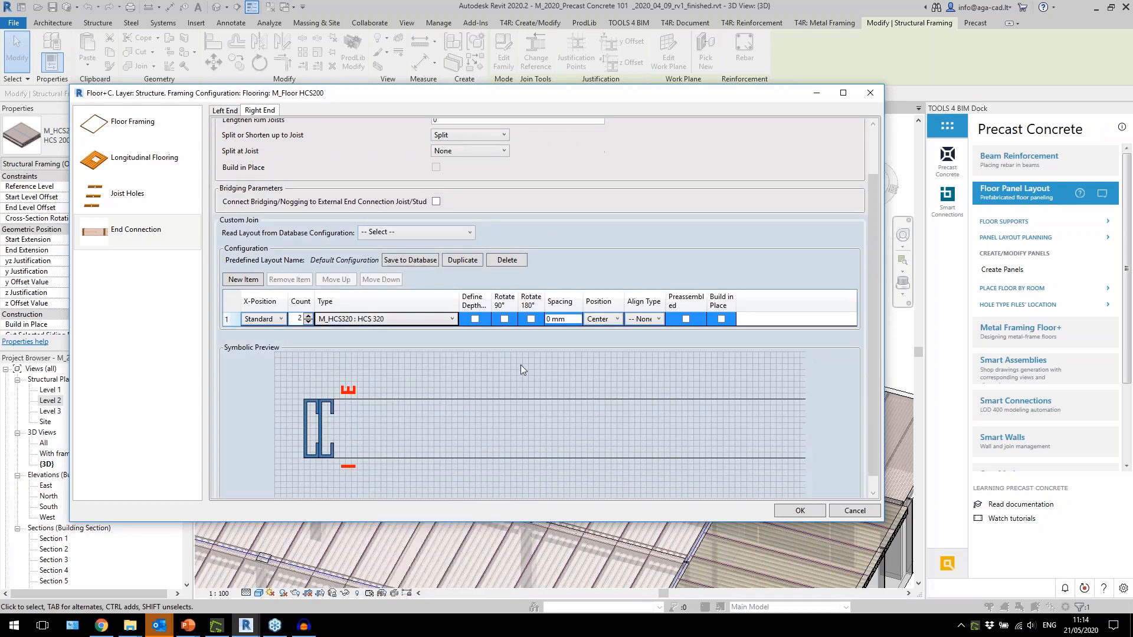
pyautogui.click(531, 319)
pyautogui.click(800, 510)
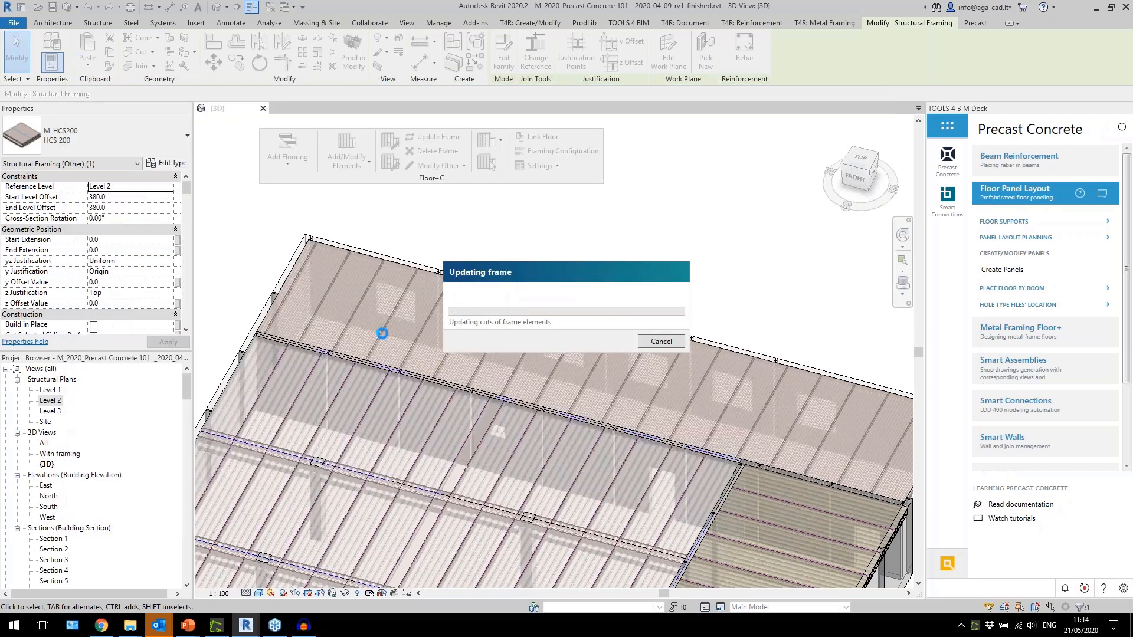
# Step: Inspect the two replaced end panels and the adjacent hollow-core panel, and clear the selection
pyautogui.click(288, 299)
pyautogui.scroll(3, 348, 384)
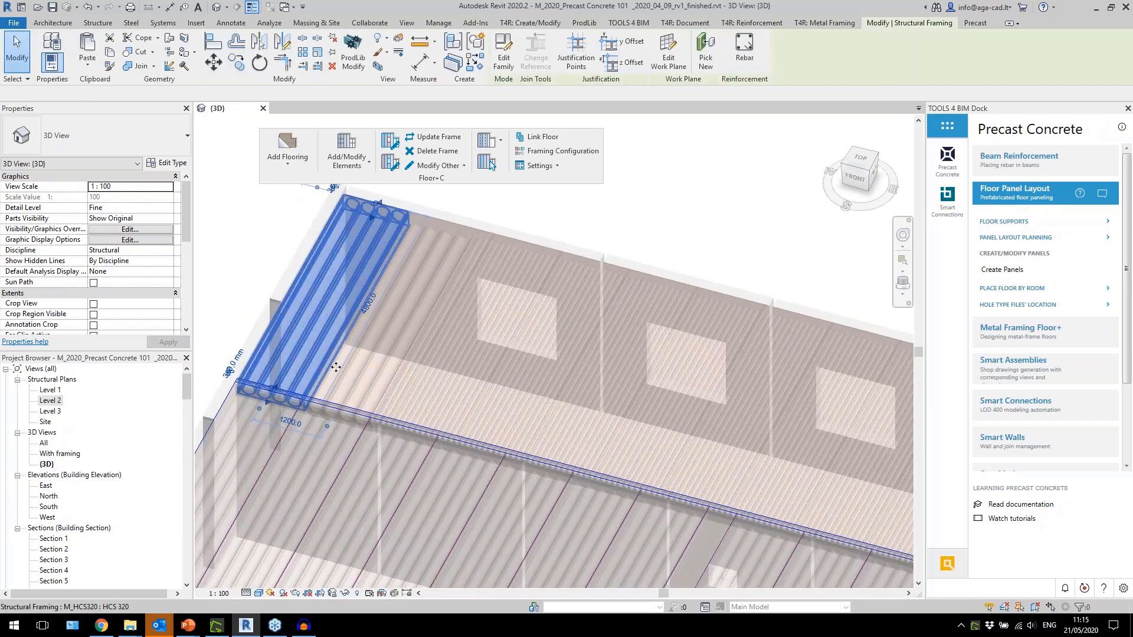
pyautogui.click(348, 384)
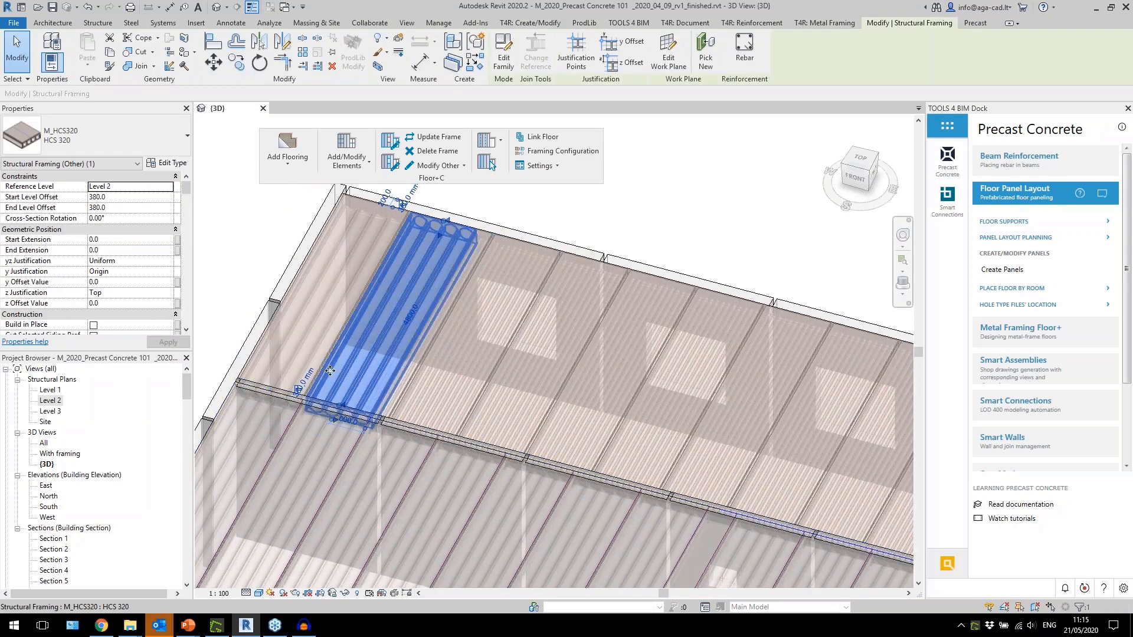
pyautogui.click(429, 417)
pyautogui.keyDown('shift'); pyautogui.moveTo(411, 374); pyautogui.dragTo(507, 413, button='middle'); pyautogui.keyUp('shift')
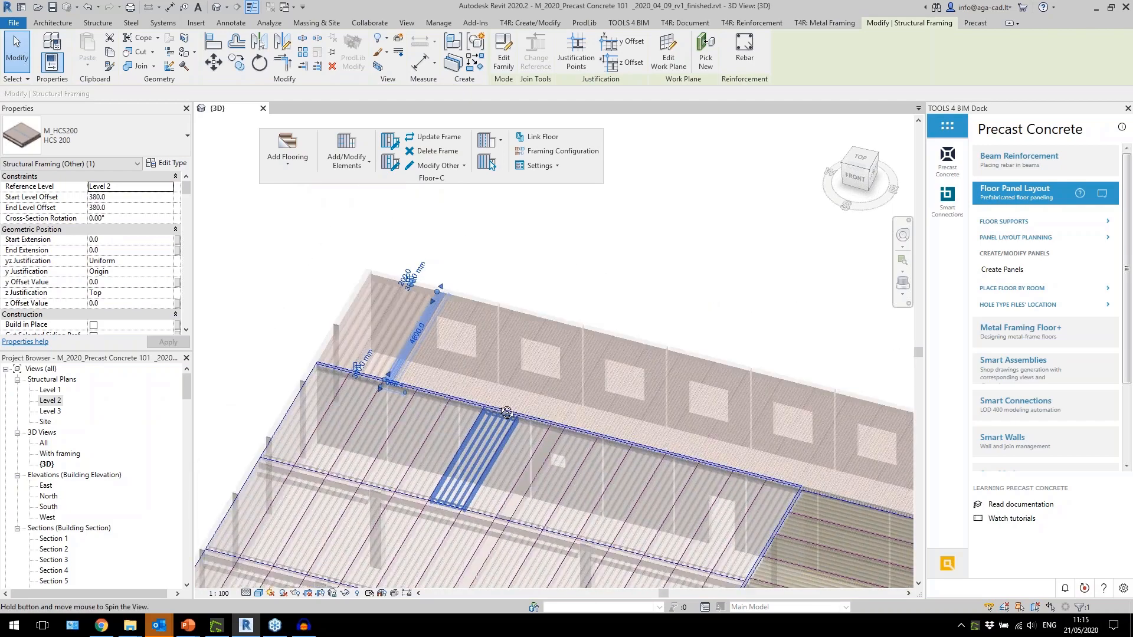
pyautogui.scroll(-8, 362, 317)
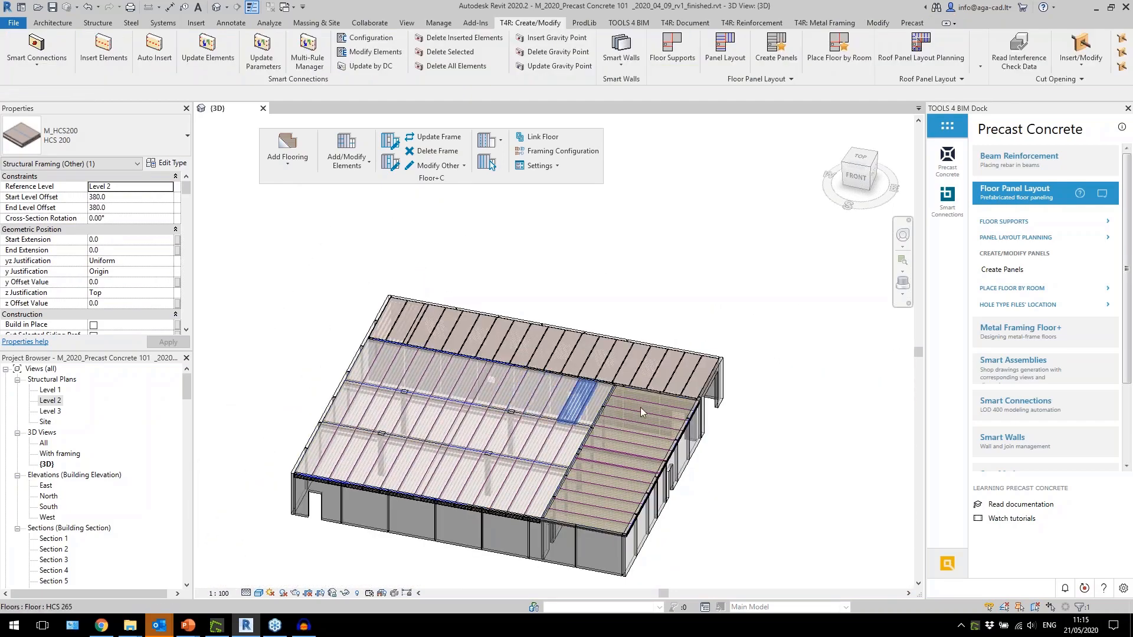
pyautogui.press('Escape')
# Step: Open the All 3D view and select the polygonal Arch floor that has no panels
pyautogui.scroll(3, 631, 366)
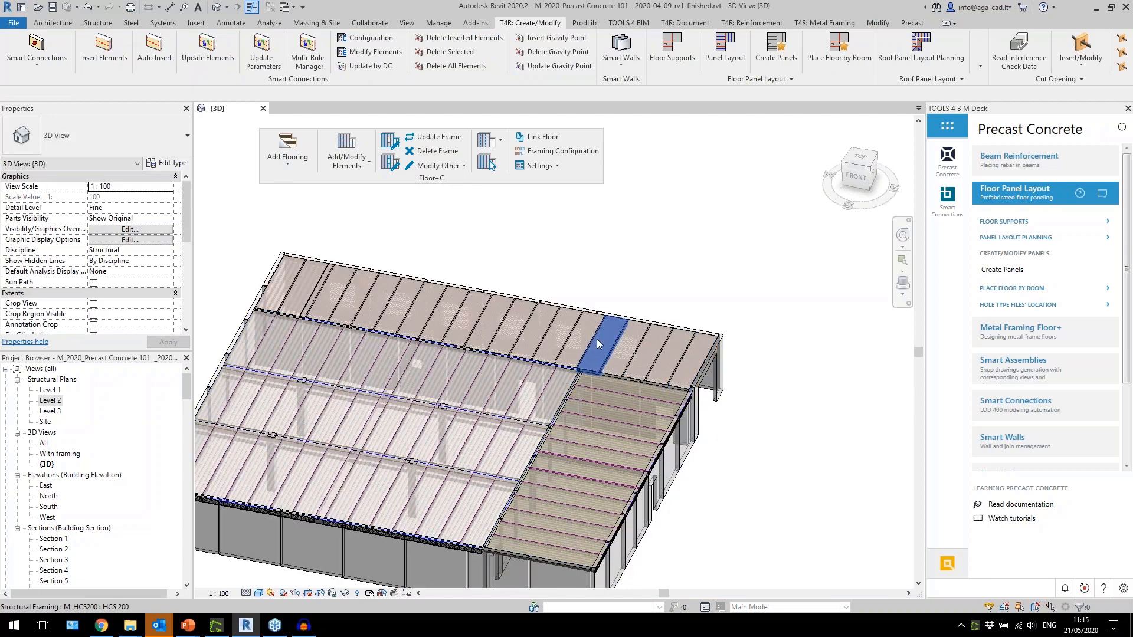
pyautogui.scroll(-4, 609, 345)
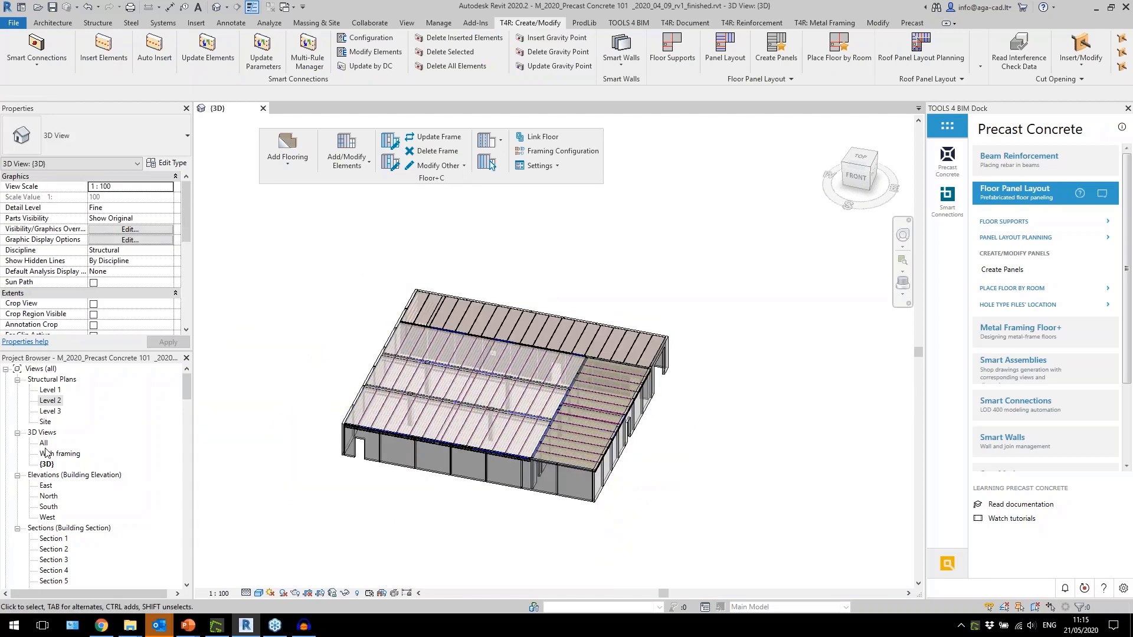
pyautogui.doubleClick(43, 443)
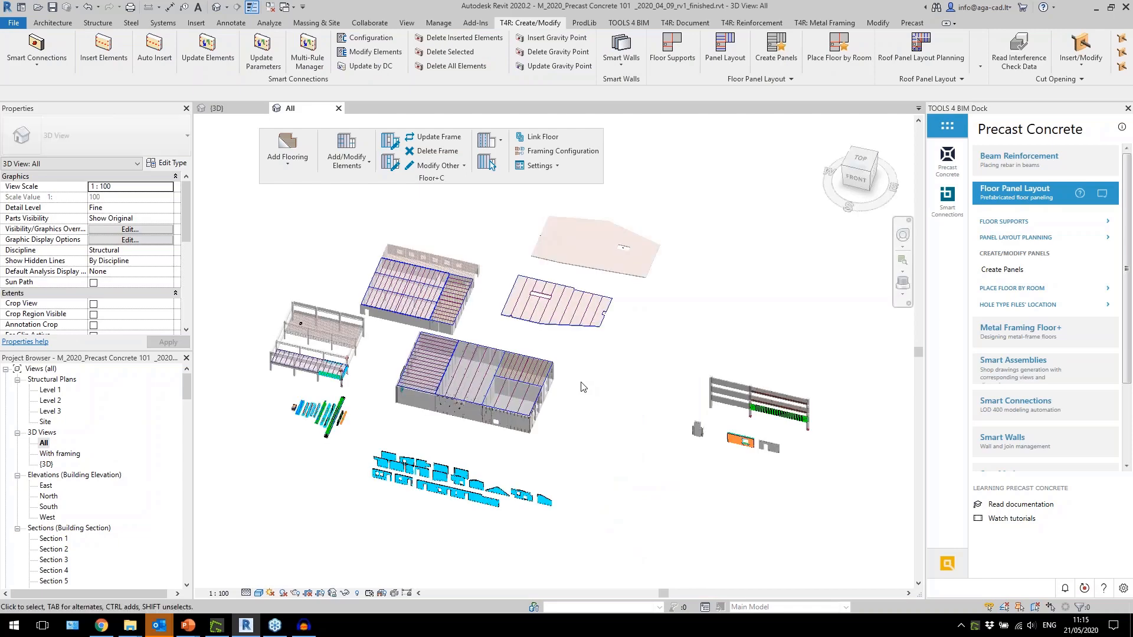
pyautogui.scroll(4, 576, 239)
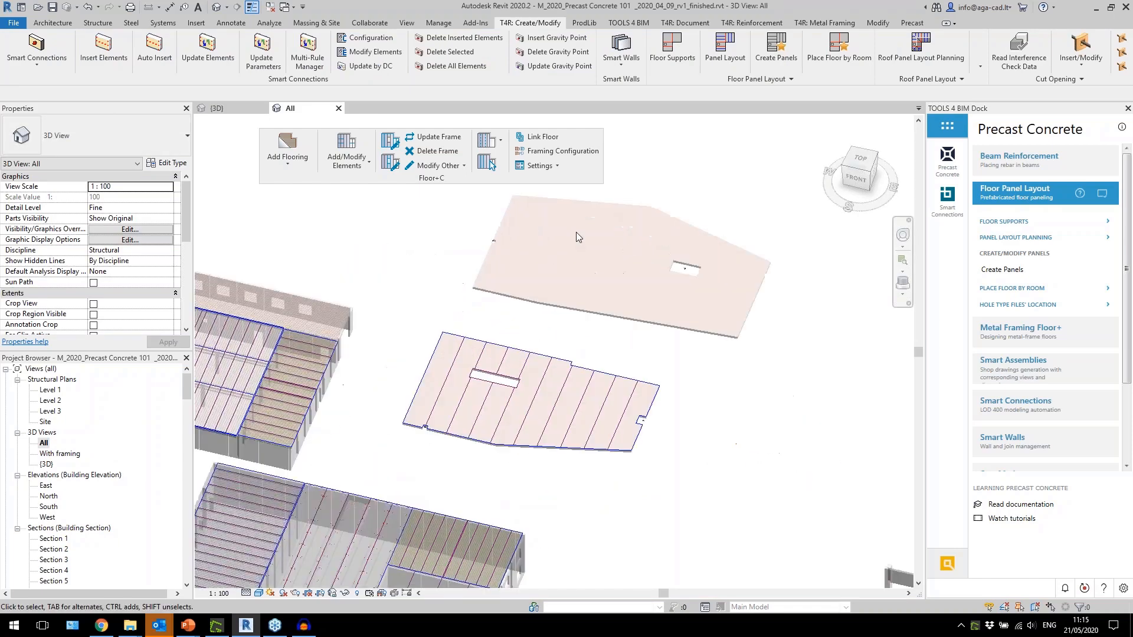
pyautogui.click(539, 302)
pyautogui.moveTo(601, 353); pyautogui.dragTo(573, 396, button='middle')
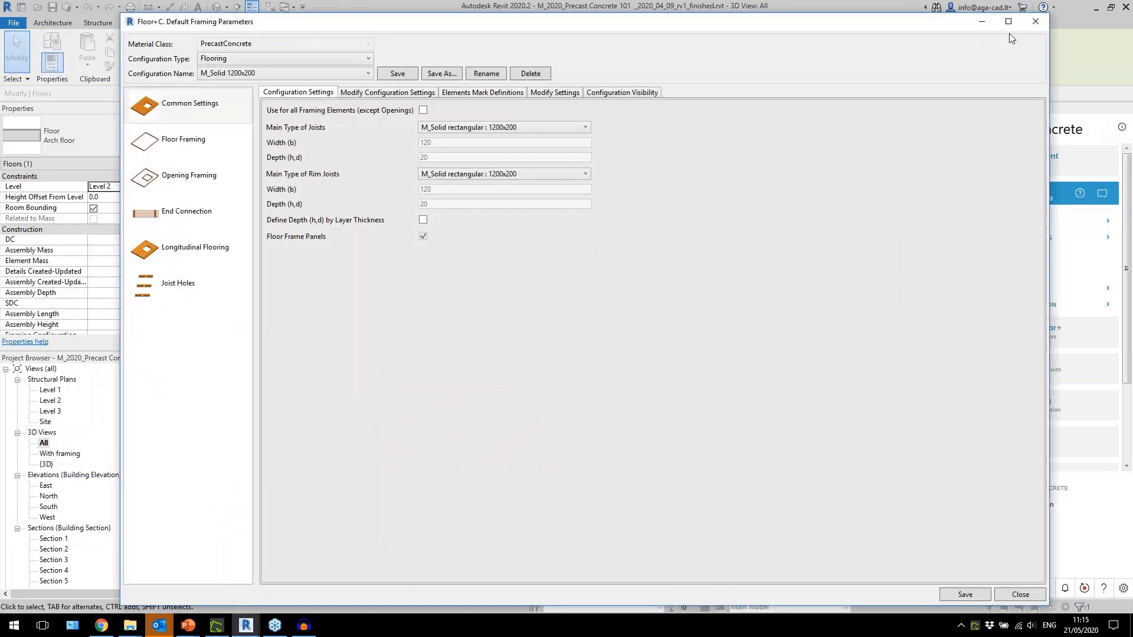
# Step: Review the available flooring configuration names in the default framing parameters and close them without changes
pyautogui.click(271, 74)
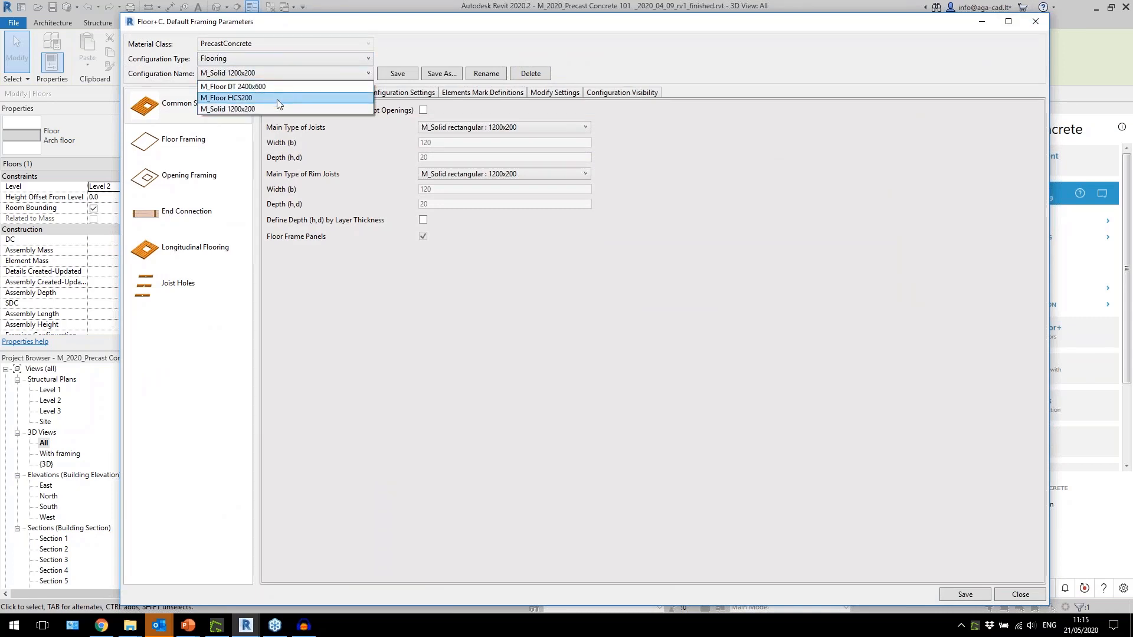
pyautogui.click(745, 190)
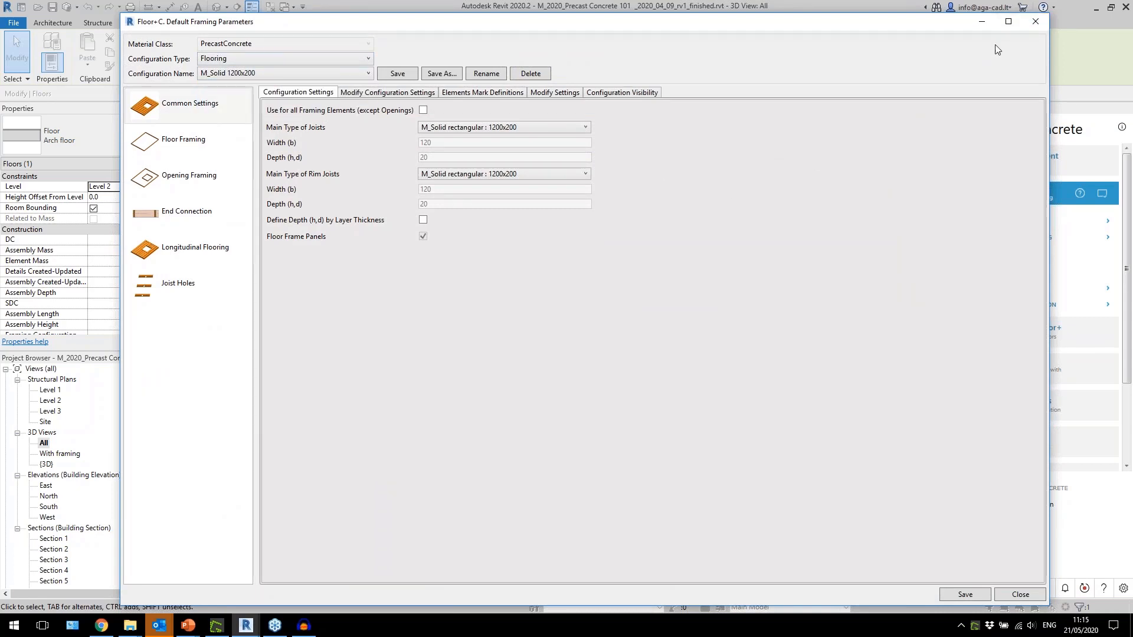
pyautogui.click(1036, 24)
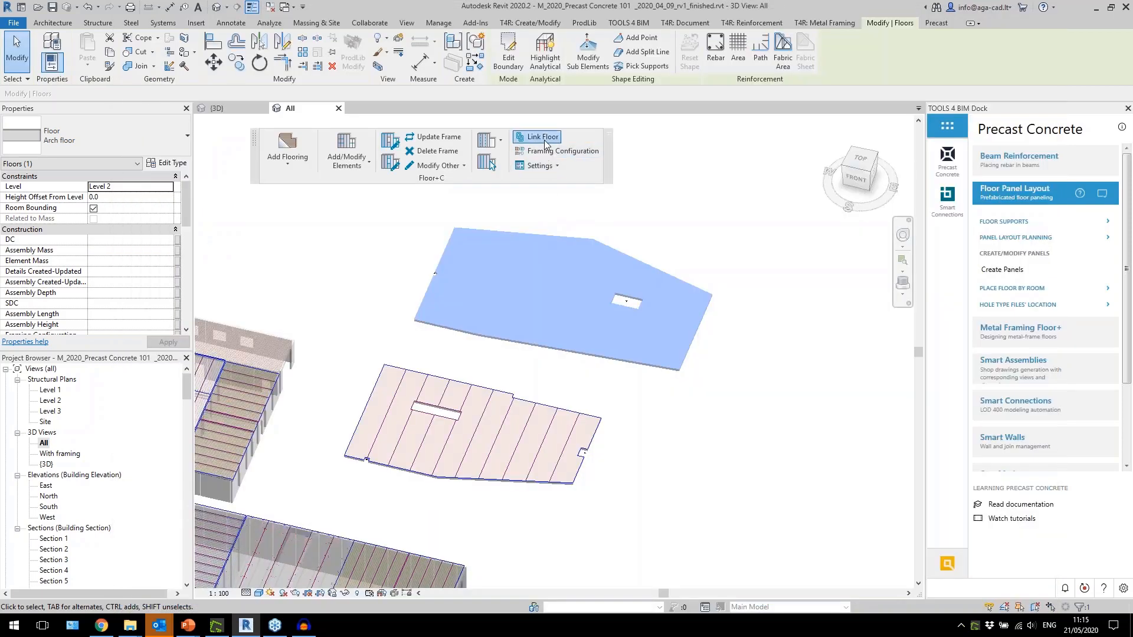
# Step: Link the Arch floor's structural layer to the M_Floor DT 2400x600 configuration and generate flooring on the polygonal floor
pyautogui.click(599, 255)
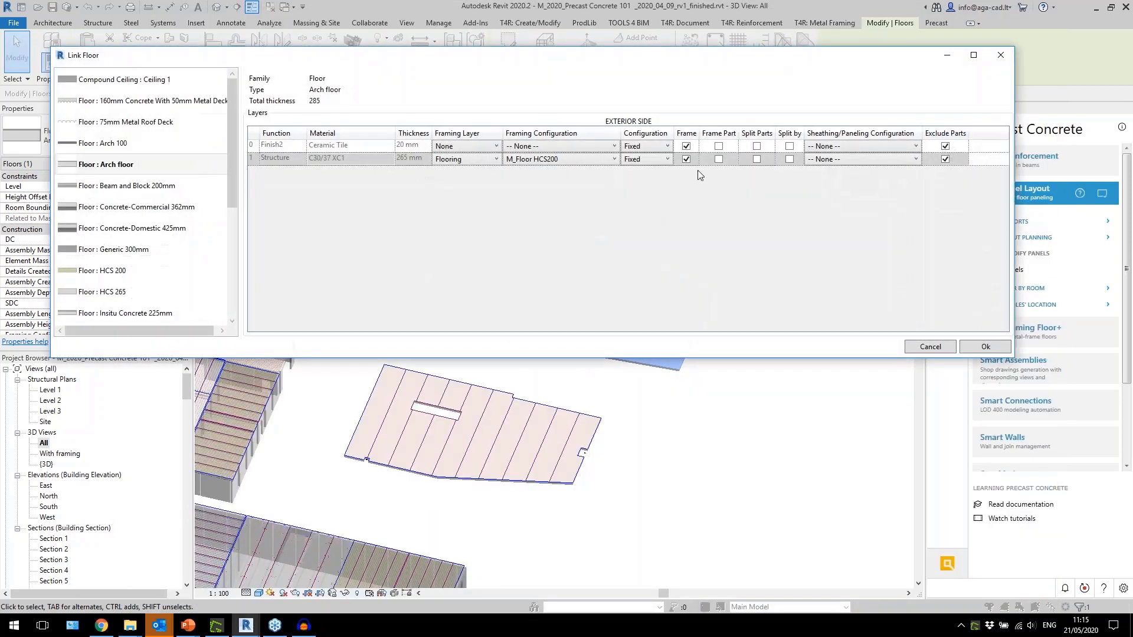
pyautogui.click(594, 160)
pyautogui.click(582, 182)
pyautogui.click(984, 347)
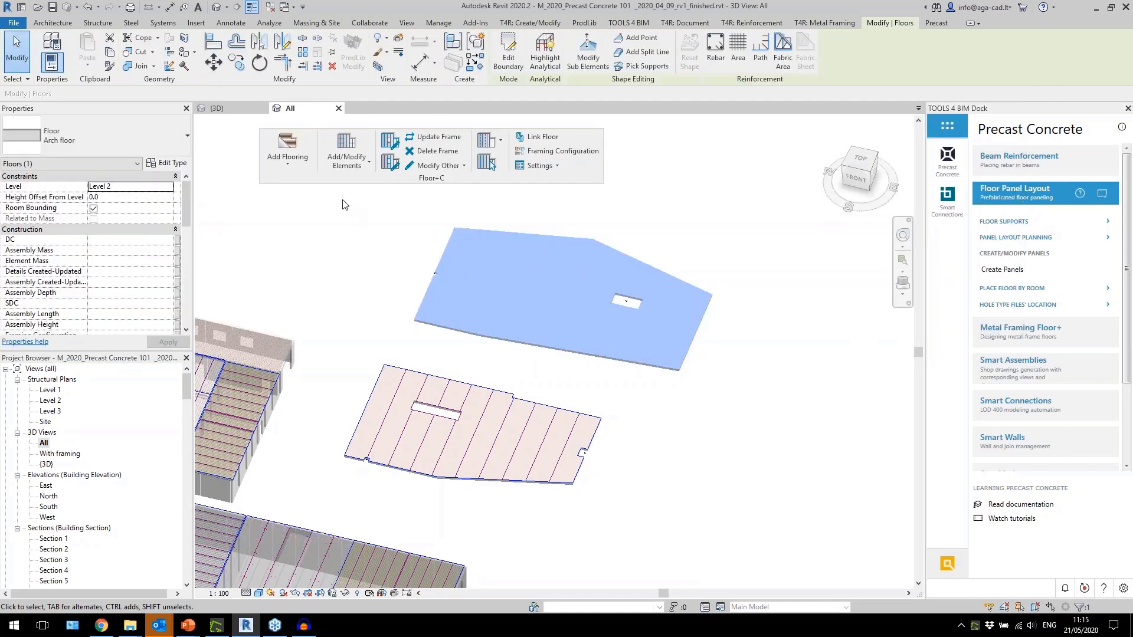
pyautogui.click(302, 174)
pyautogui.click(302, 215)
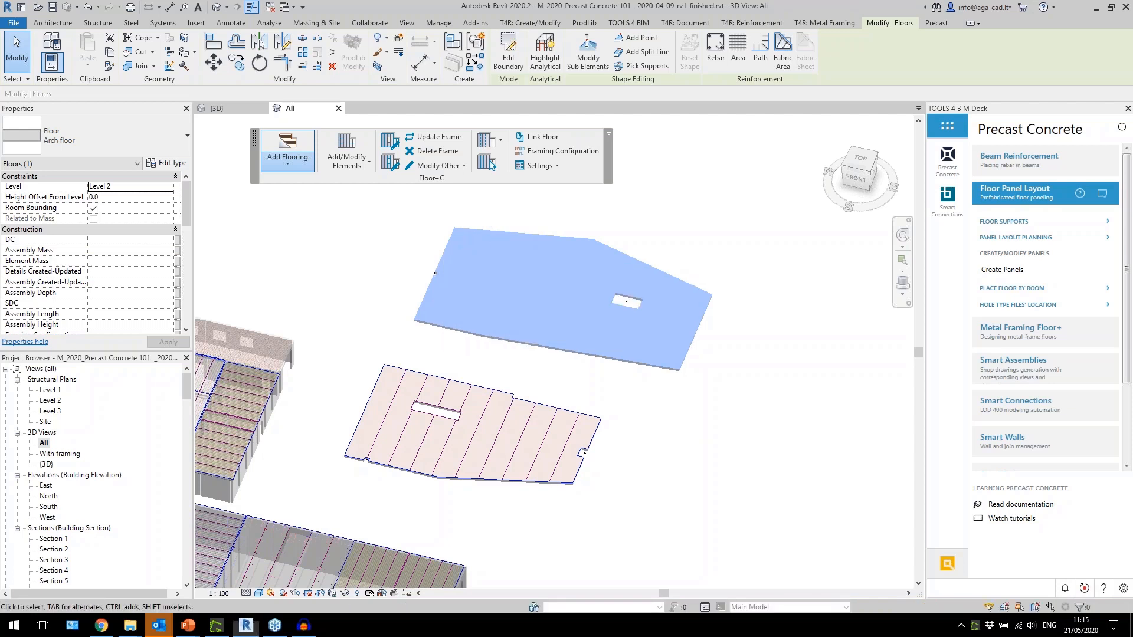
# Step: Inspect the 500x500 opening at the floor's edge and the 3000x1500 opening within the double-tee flooring
pyautogui.scroll(5, 461, 308)
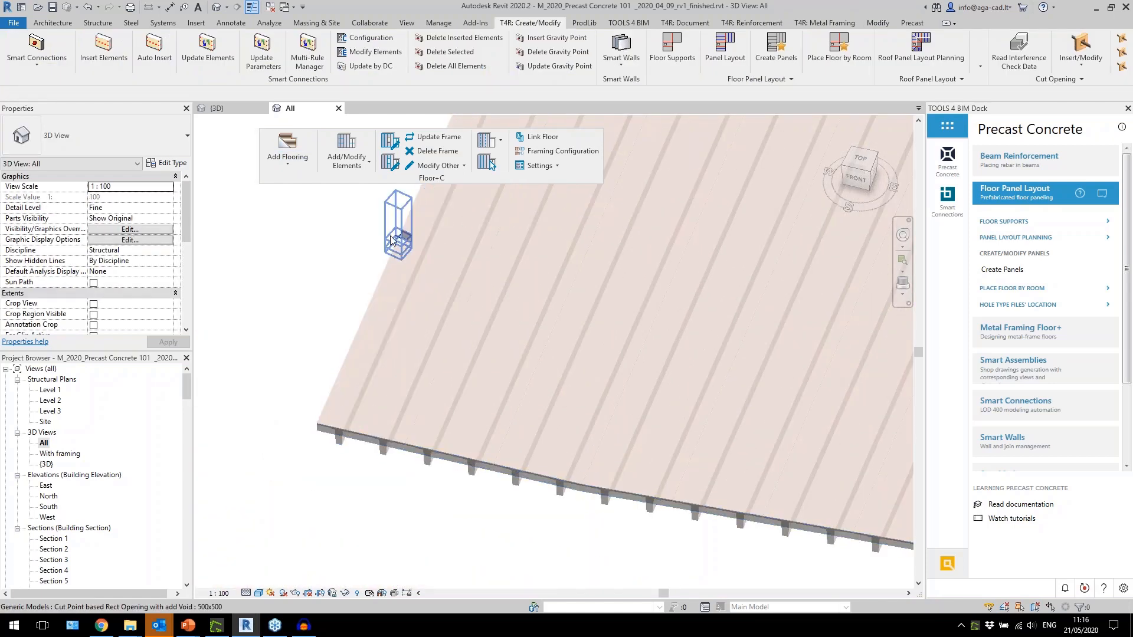
pyautogui.click(390, 236)
pyautogui.scroll(-2, 289, 365)
pyautogui.press('Escape')
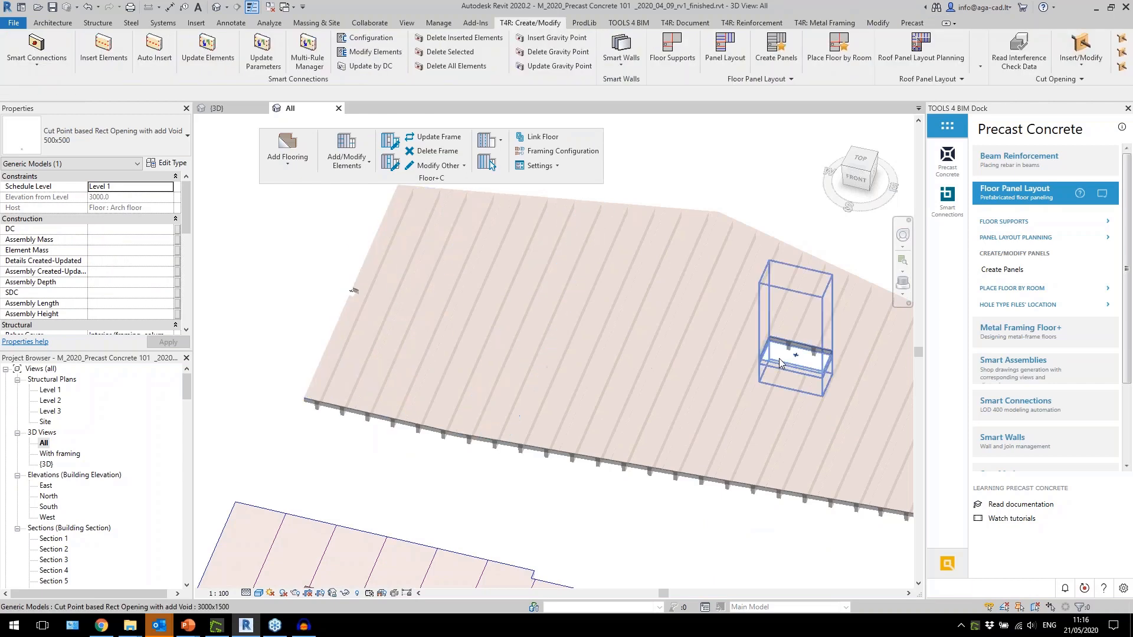
pyautogui.click(779, 363)
pyautogui.scroll(-2, 416, 354)
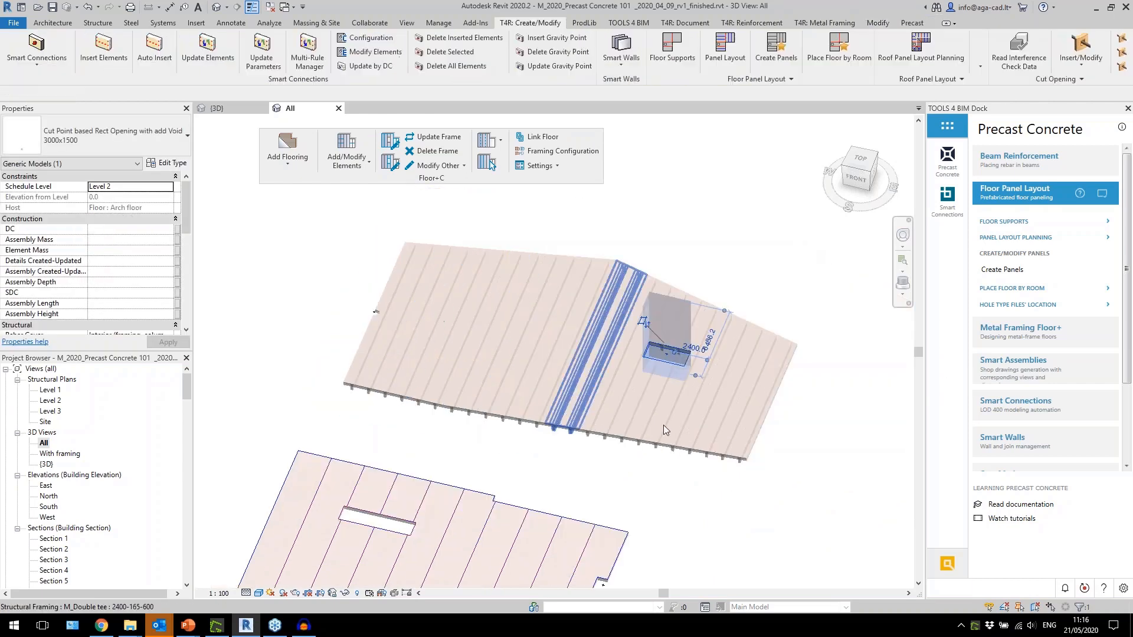
# Step: Inspect individual double-tee elements on the polygonal Arch floor, including those beside its opening and along its lower edge
pyautogui.press('Escape')
pyautogui.scroll(2, 661, 331)
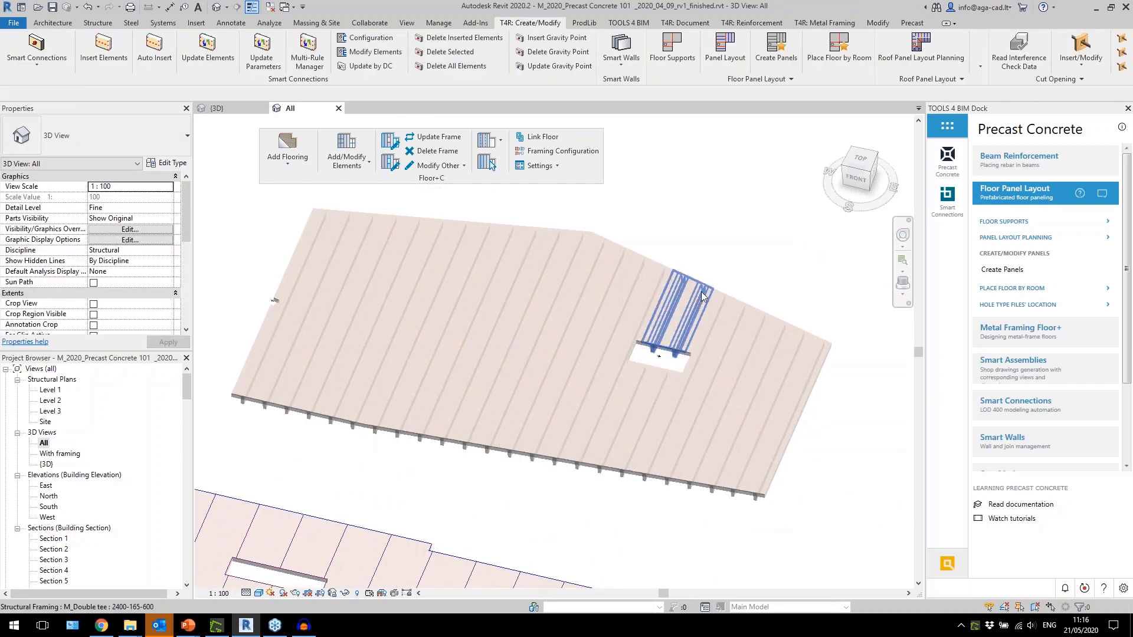
pyautogui.click(702, 296)
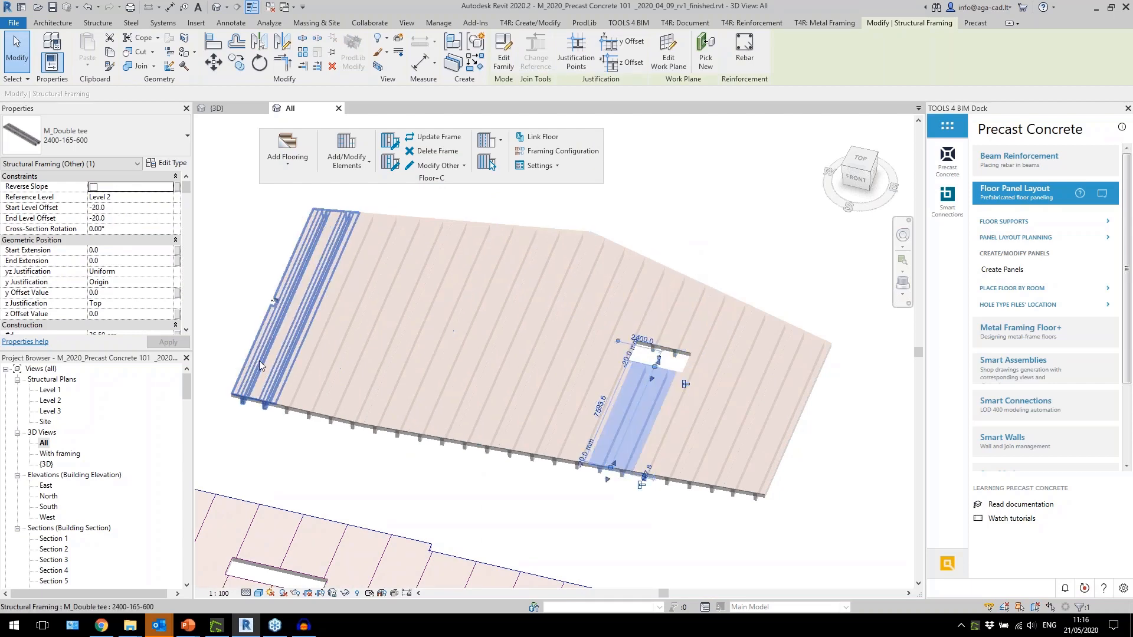
pyautogui.click(296, 387)
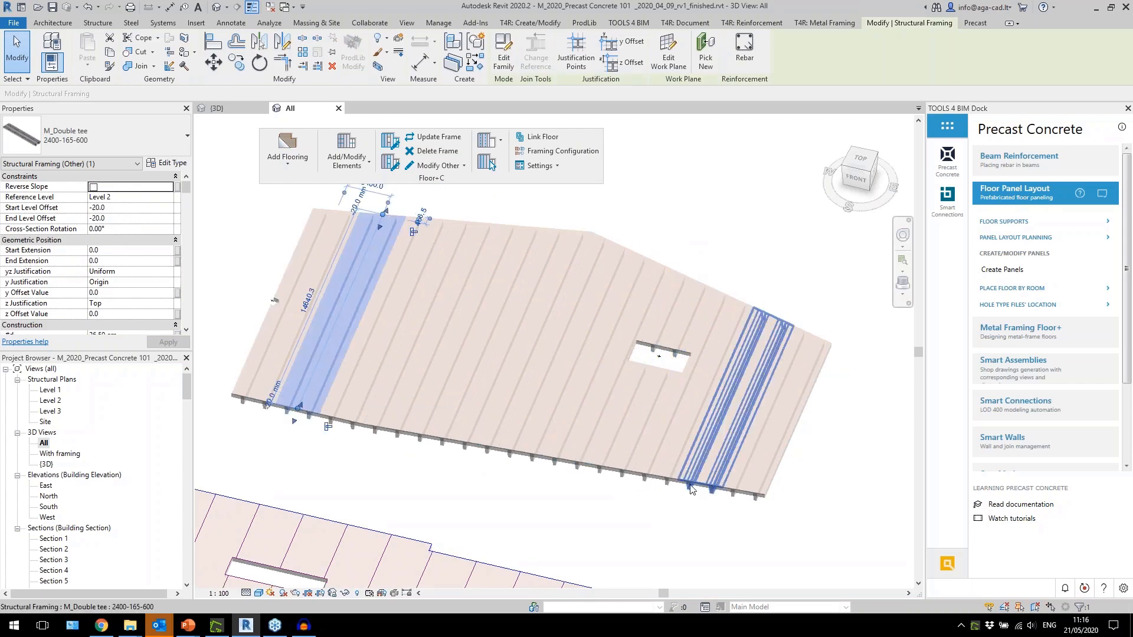
pyautogui.click(441, 449)
pyautogui.press('Escape')
pyautogui.click(439, 438)
pyautogui.scroll(2, 439, 437)
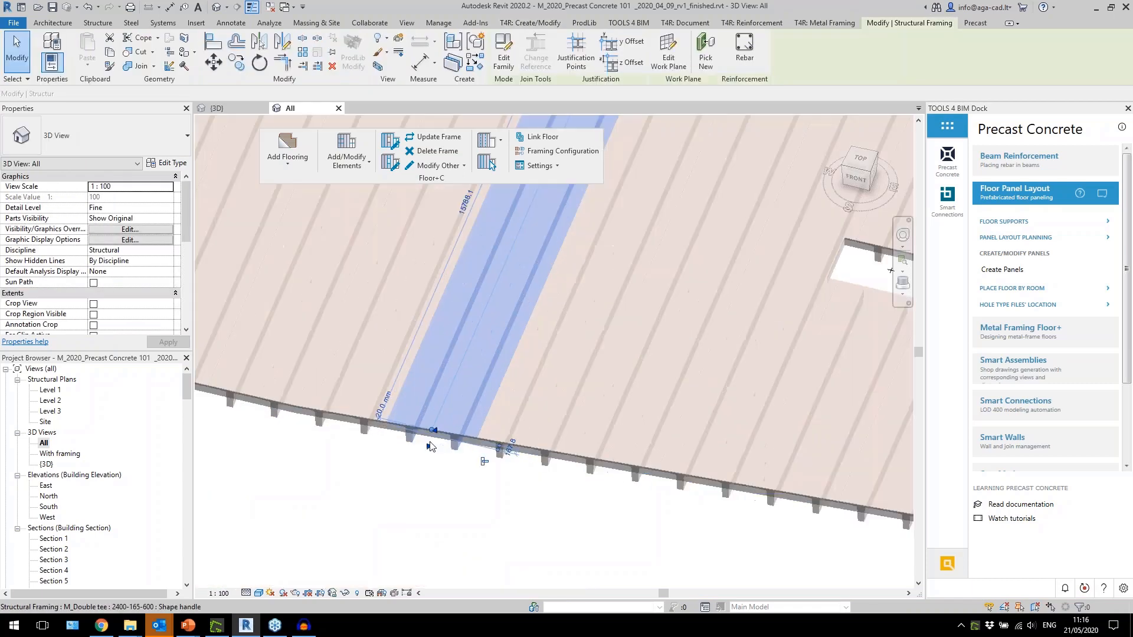
pyautogui.scroll(-3, 599, 271)
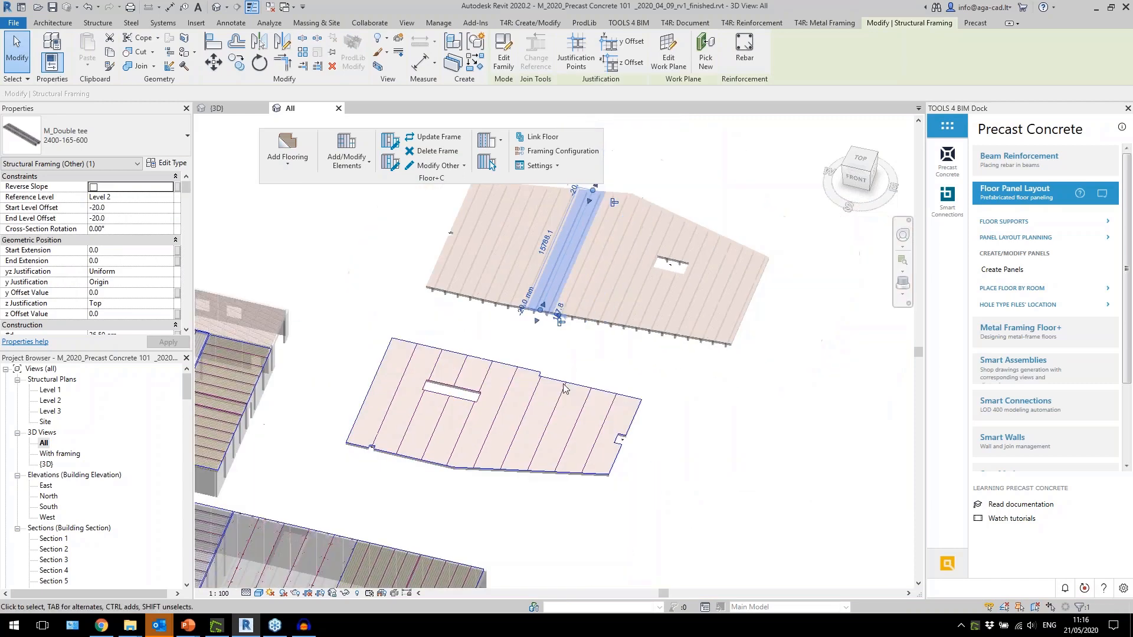
pyautogui.press('Escape')
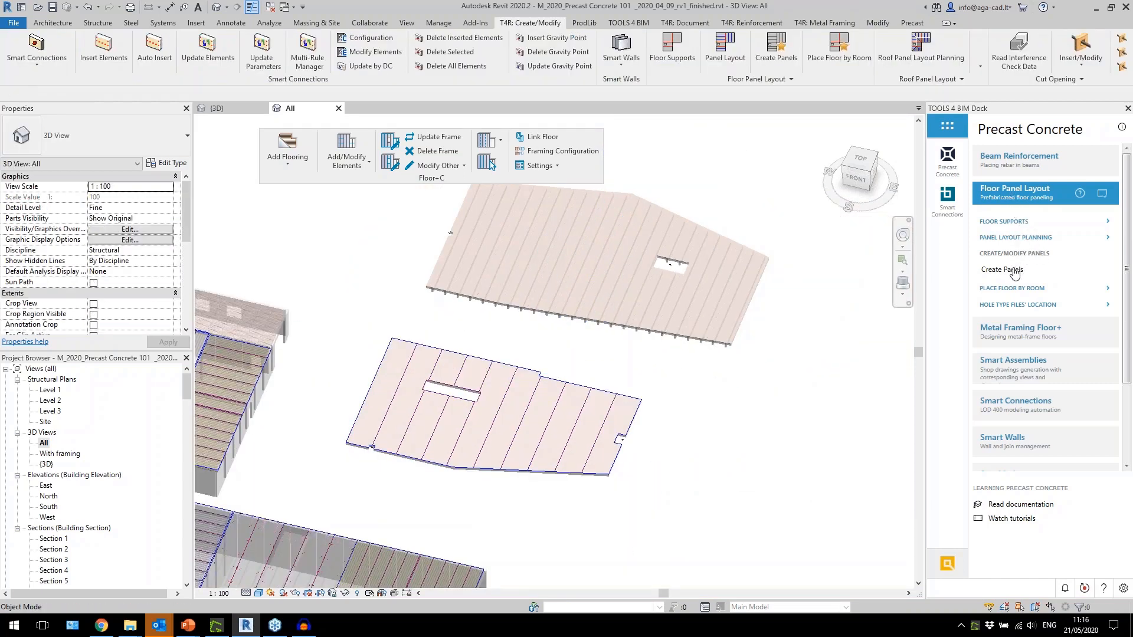
# Step: Set the precast and cast-in-place floor types to TT700 and the hole type to DT700, and update the notched hollow-core floor's panels
pyautogui.click(1014, 272)
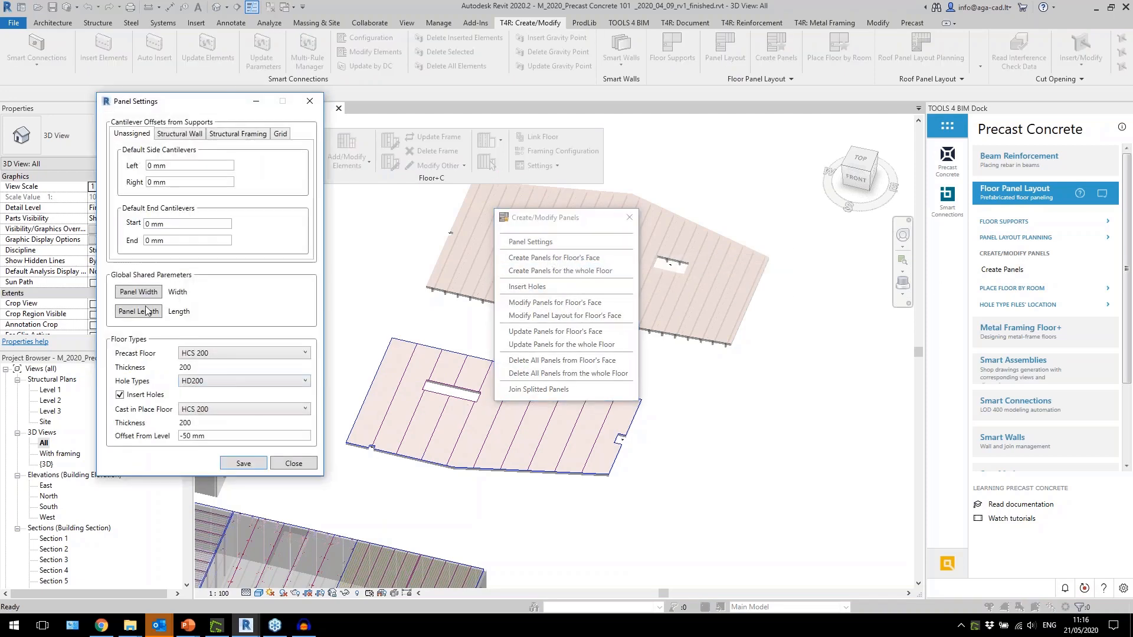
pyautogui.click(211, 354)
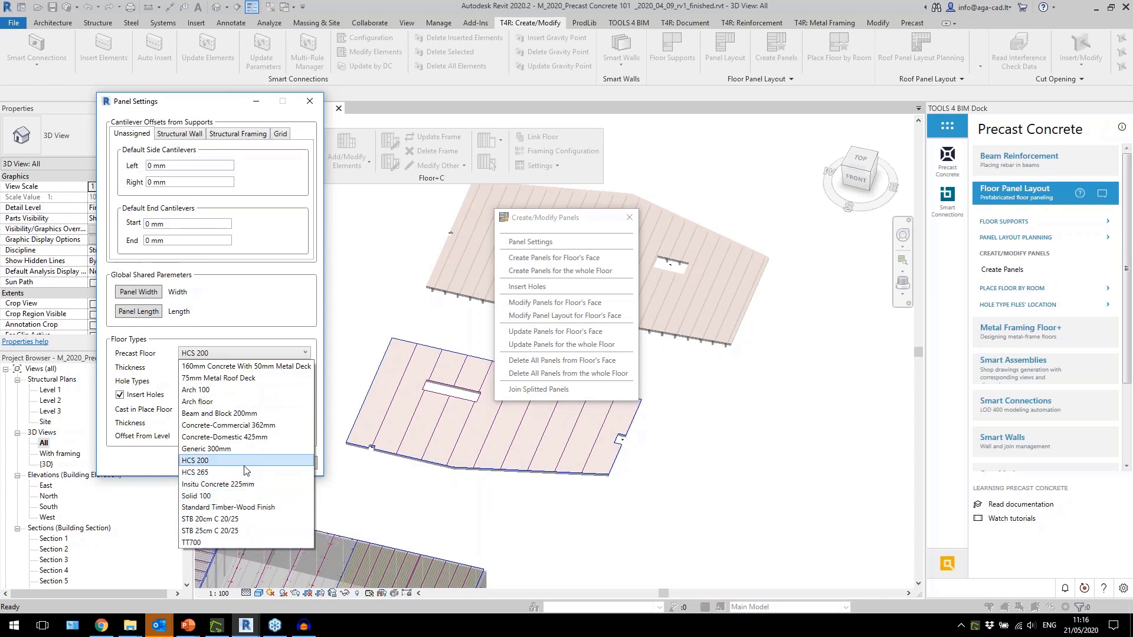
pyautogui.click(245, 542)
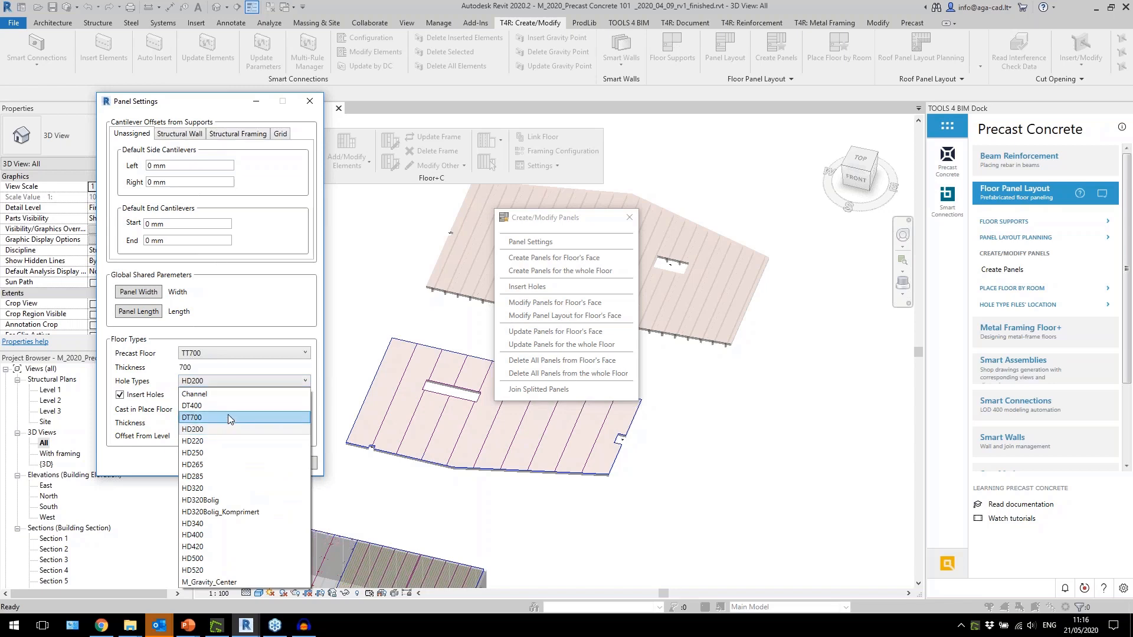
pyautogui.click(230, 420)
pyautogui.click(231, 409)
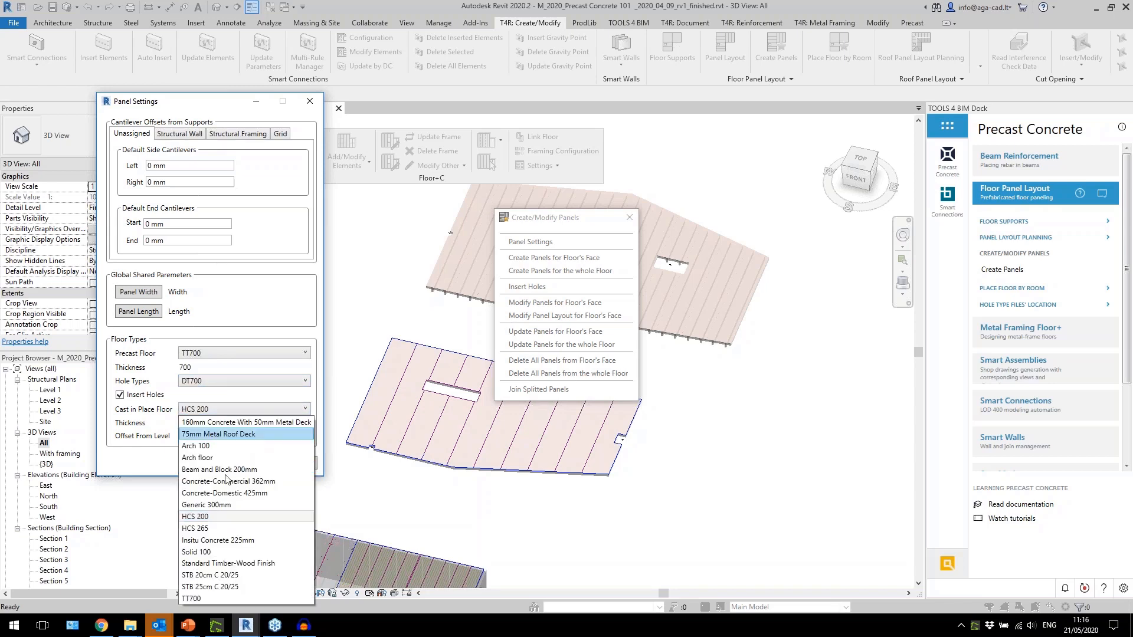
pyautogui.click(232, 598)
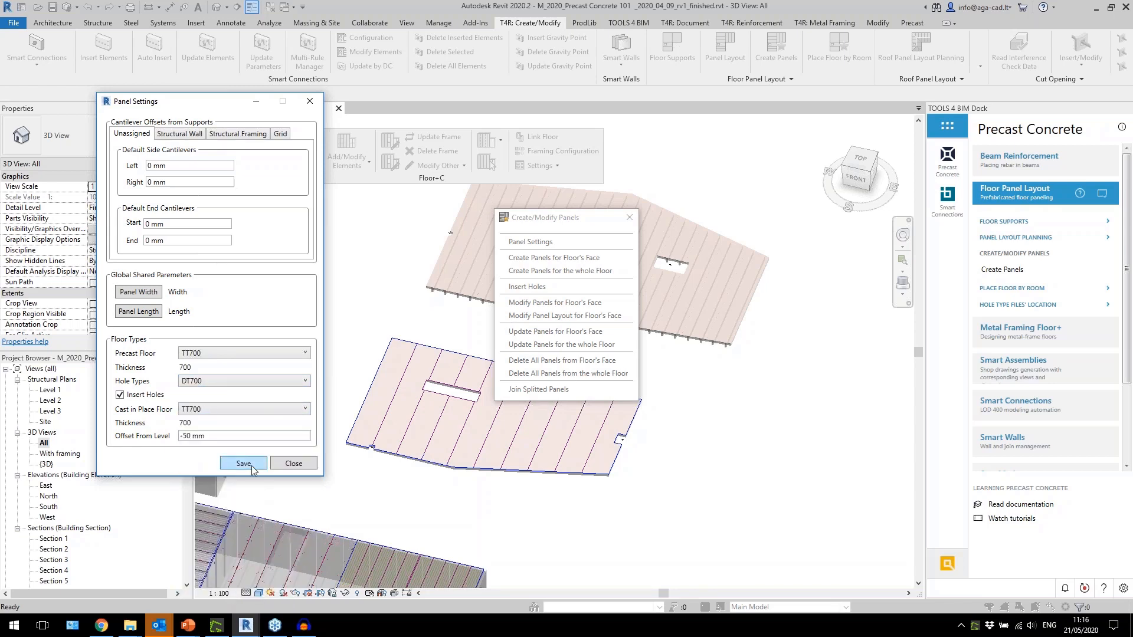
pyautogui.click(244, 464)
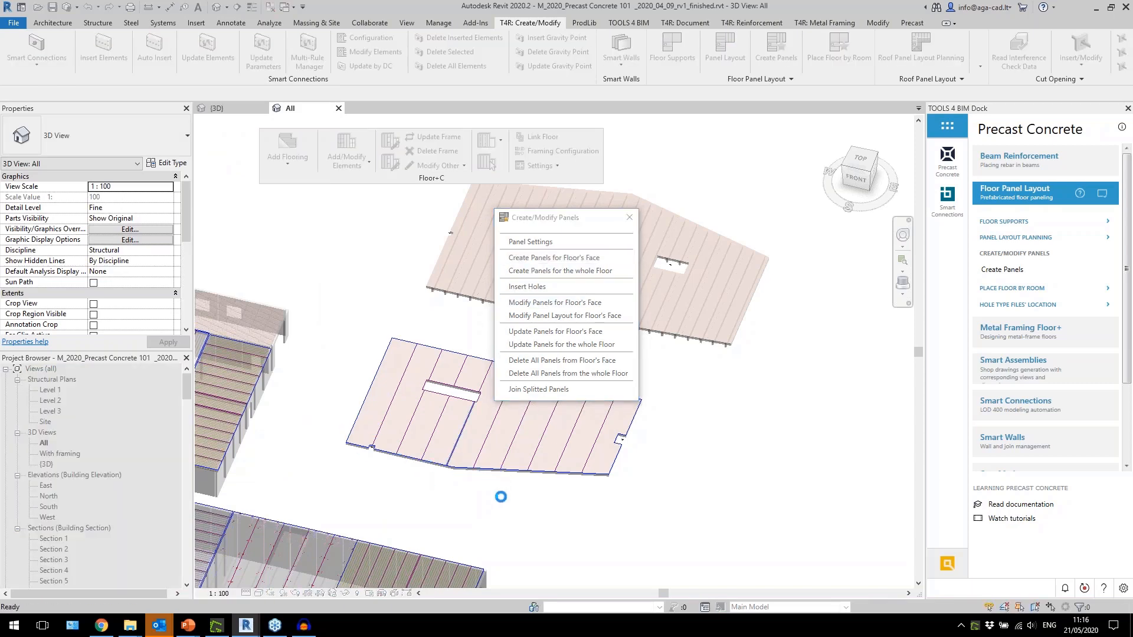
# Step: Examine the TT700 double-tee panels and edge opening on the notched floor, and close the panel creation tool
pyautogui.scroll(2, 409, 421)
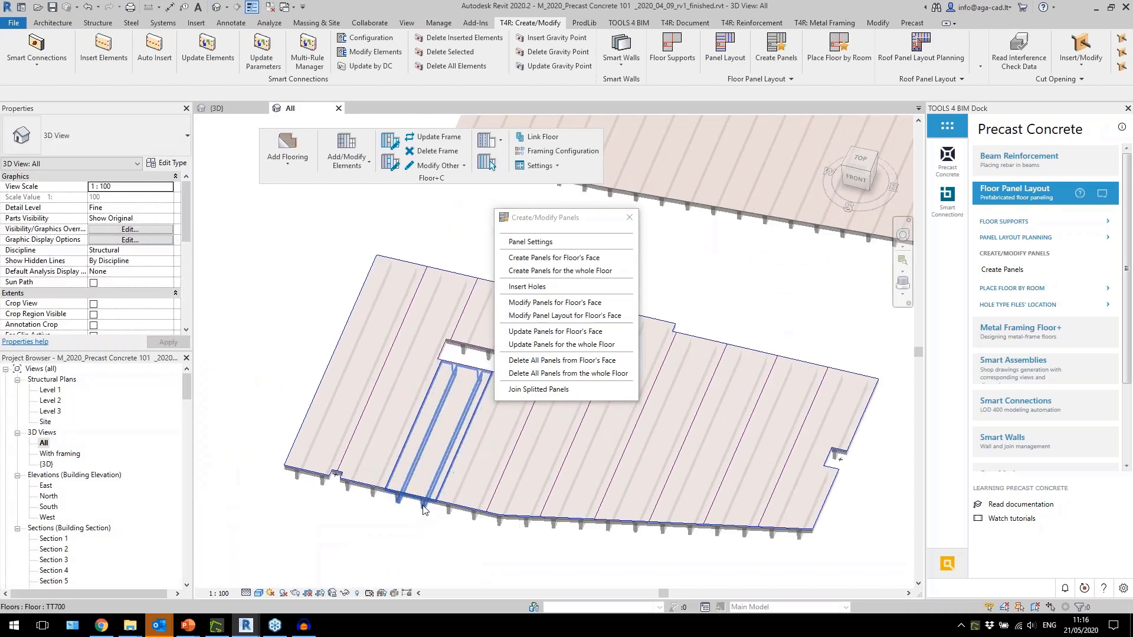
pyautogui.click(424, 510)
pyautogui.moveTo(471, 535); pyautogui.dragTo(378, 511, button='middle')
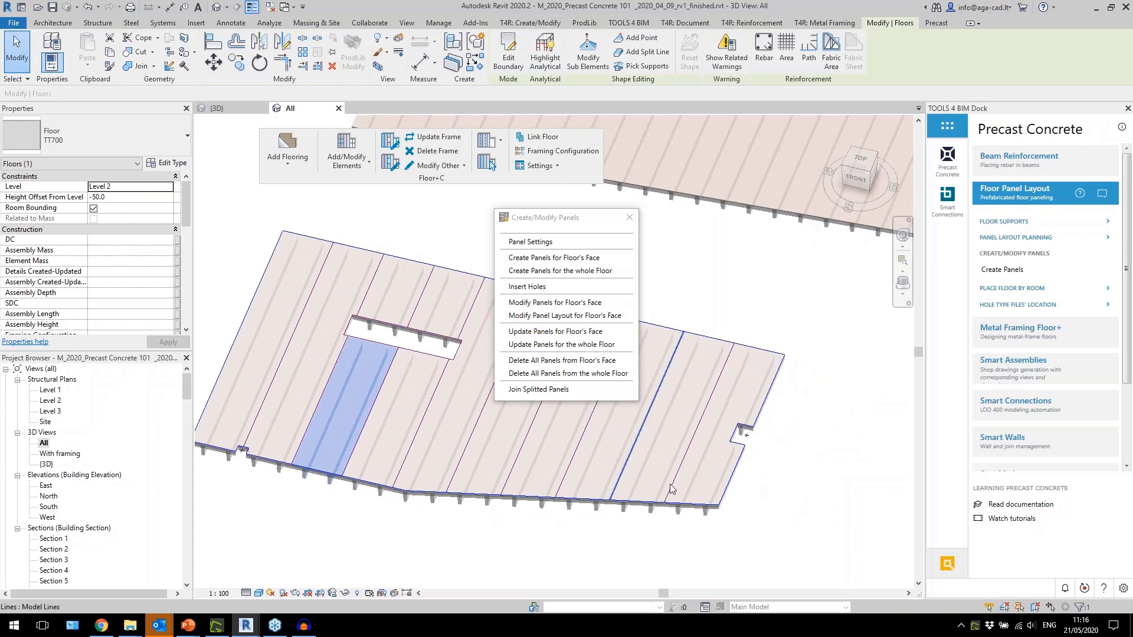
pyautogui.scroll(-1, 759, 459)
pyautogui.scroll(-1, 679, 466)
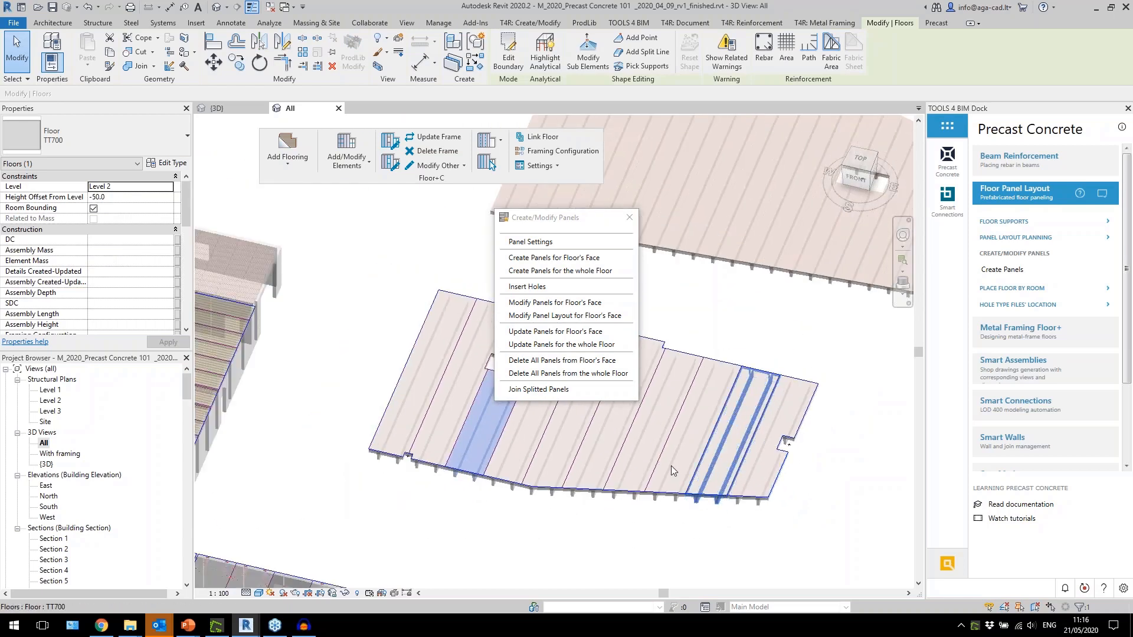
pyautogui.moveTo(642, 437); pyautogui.dragTo(592, 488, button='middle')
pyautogui.moveTo(634, 515); pyautogui.dragTo(791, 552, button='middle')
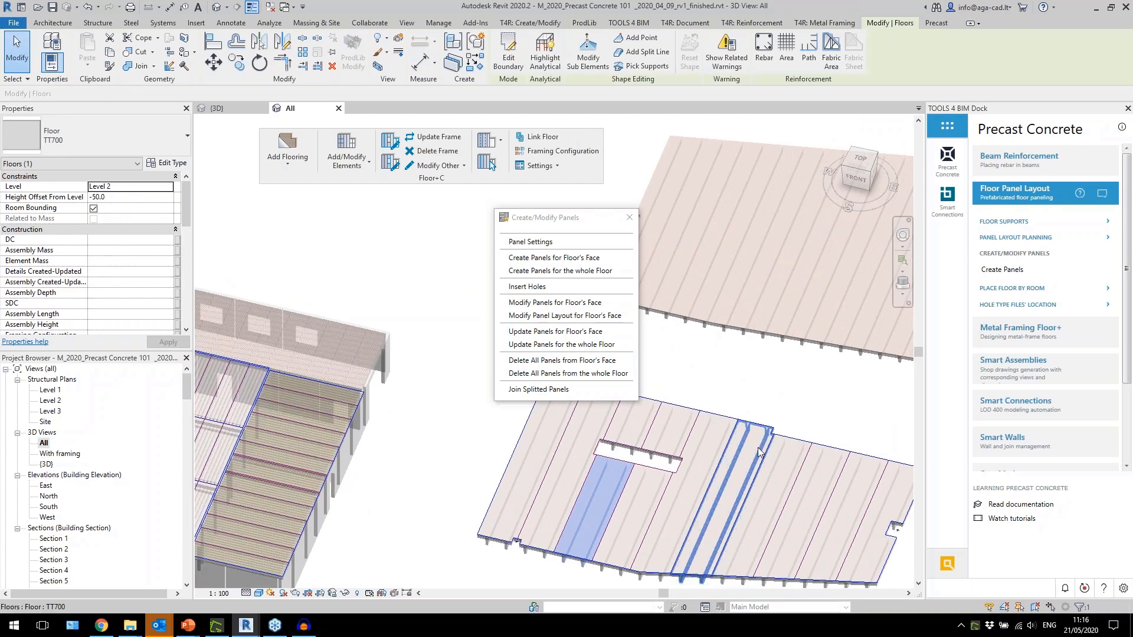
pyautogui.click(748, 466)
pyautogui.moveTo(748, 466); pyautogui.dragTo(712, 379, button='middle')
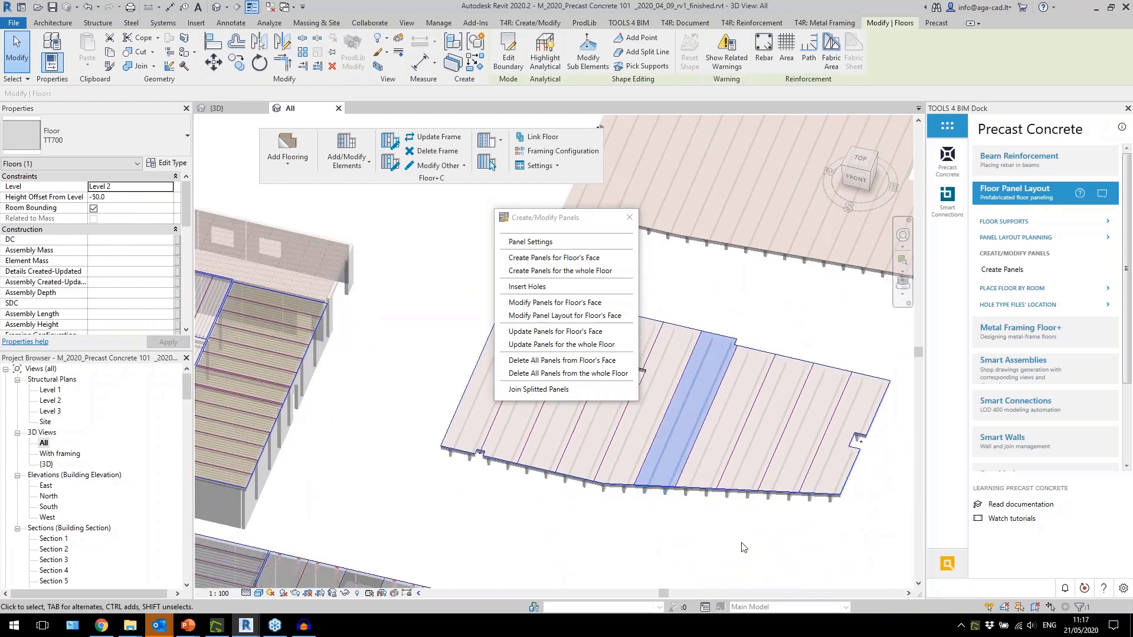
pyautogui.click(542, 550)
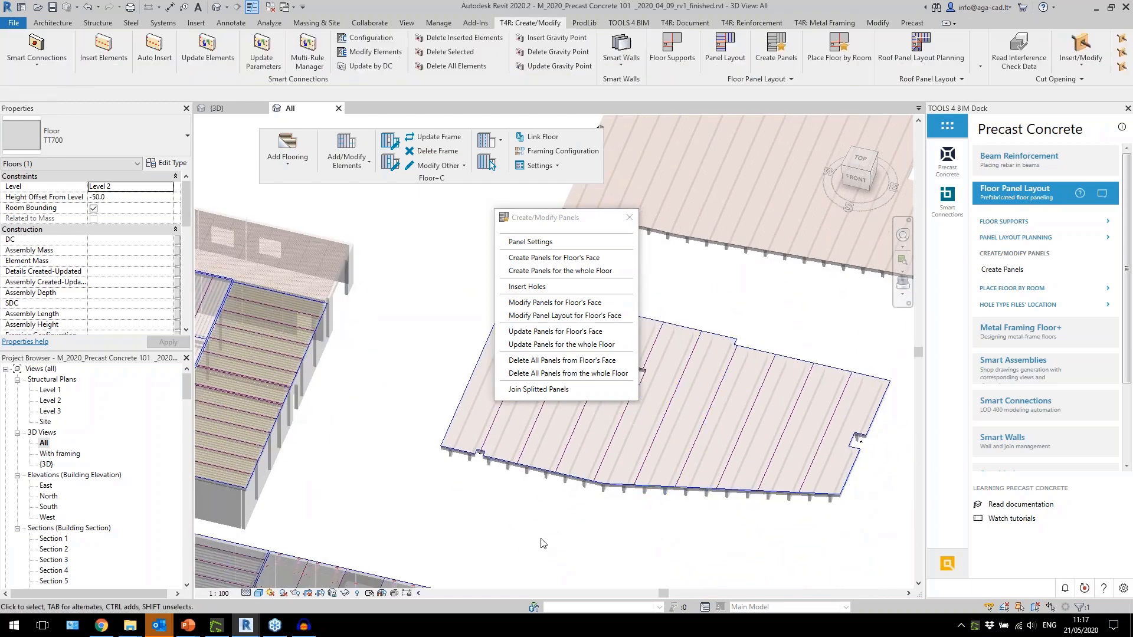
pyautogui.click(862, 444)
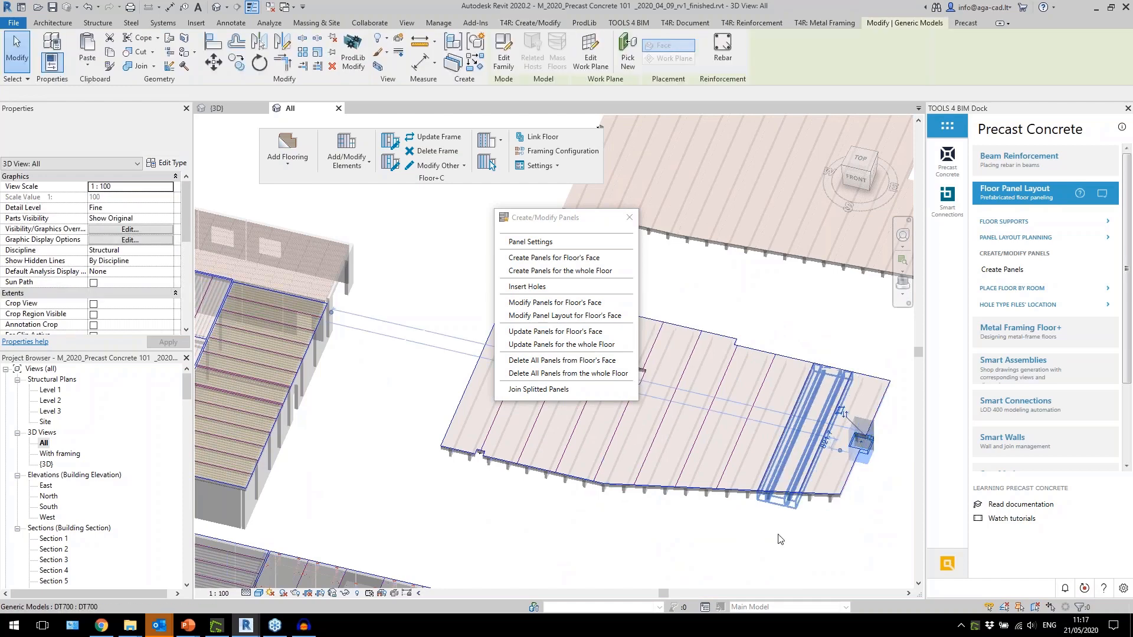
pyautogui.click(627, 220)
# Step: Return the floating Floor+C tool group to the ribbon
pyautogui.scroll(-4, 237, 390)
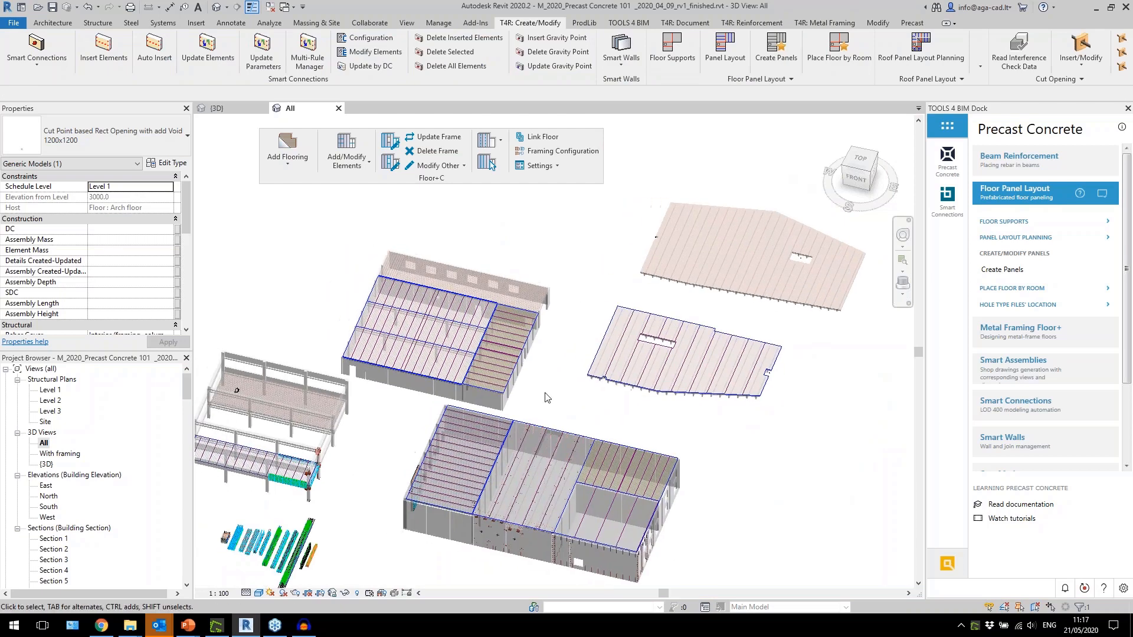
pyautogui.scroll(2, 797, 233)
pyautogui.moveTo(405, 390); pyautogui.dragTo(532, 388, button='middle')
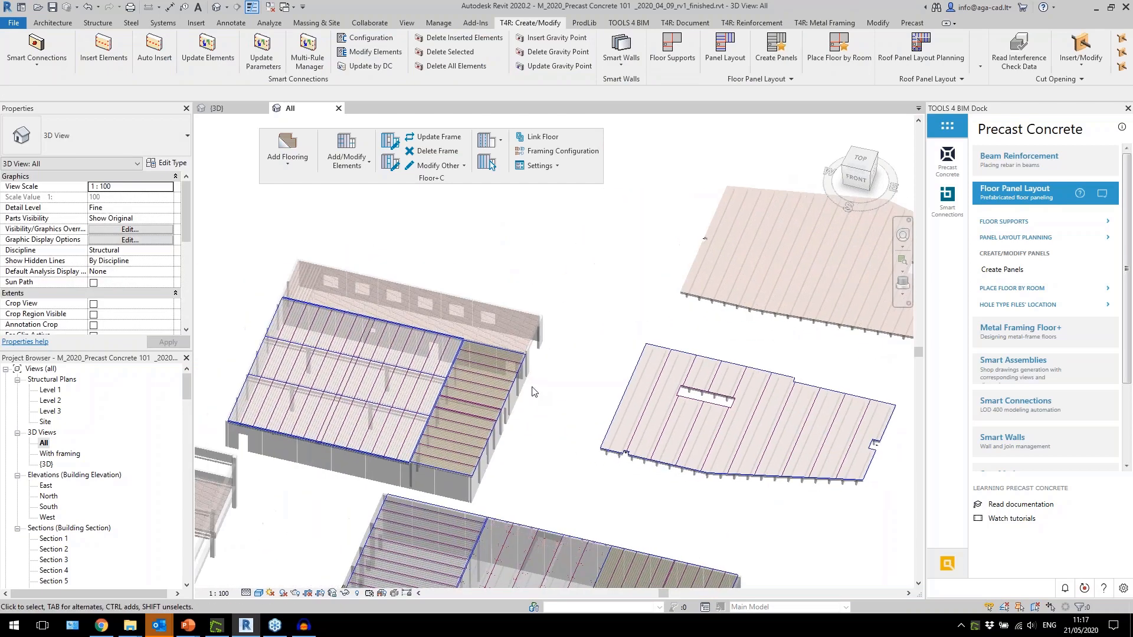
pyautogui.scroll(3, 369, 269)
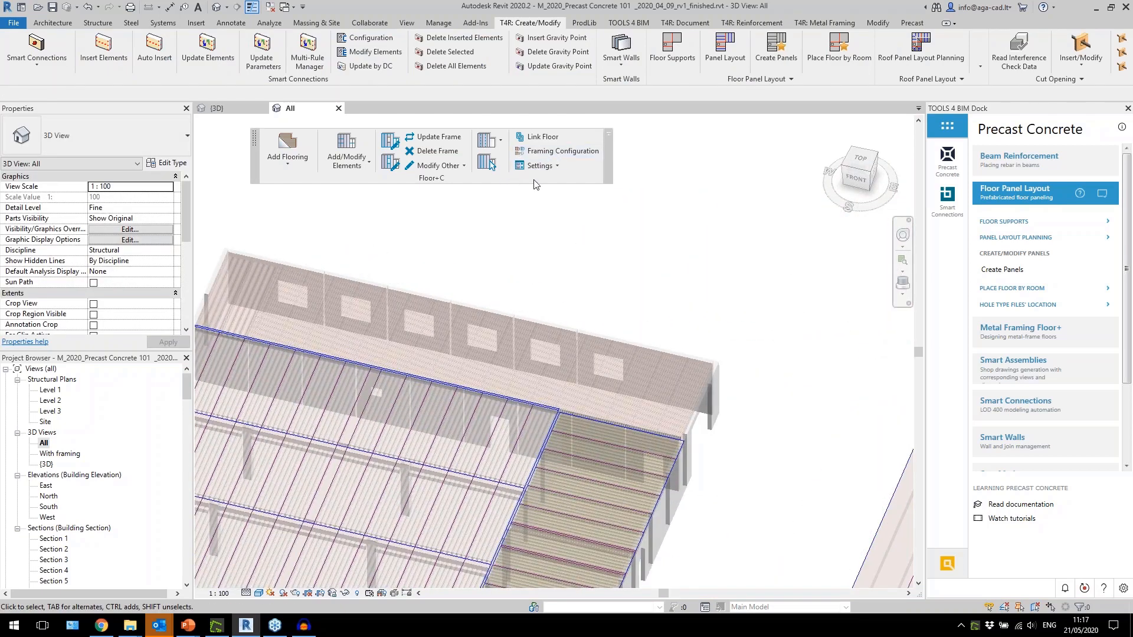
pyautogui.click(610, 135)
pyautogui.scroll(-3, 614, 232)
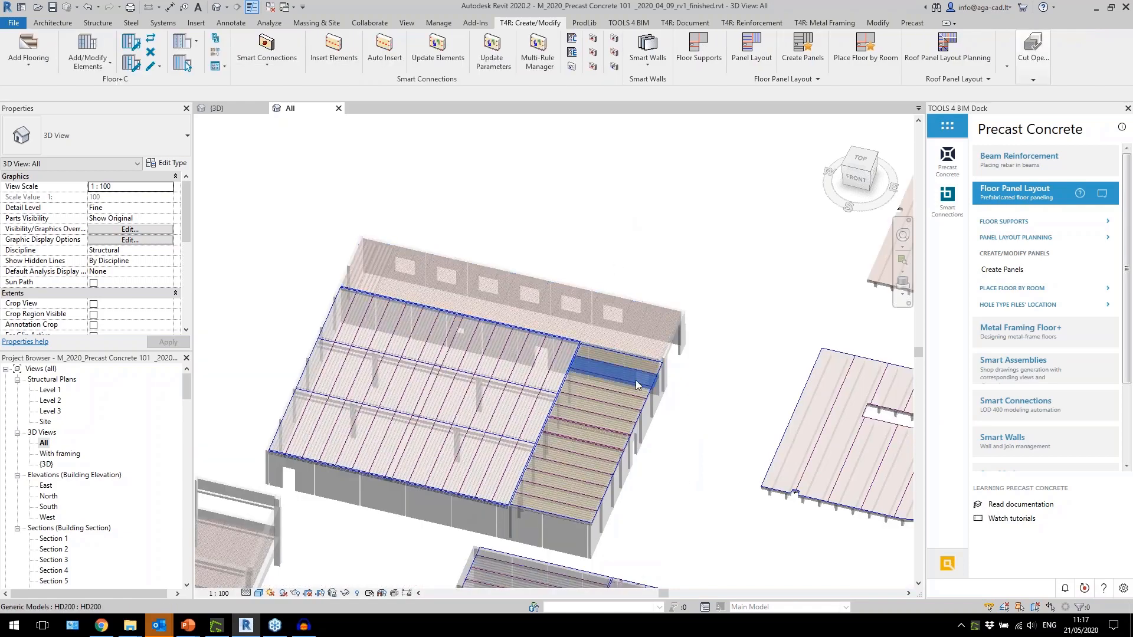
# Step: Open the default {3D} view of the precast building
pyautogui.keyDown('shift'); pyautogui.moveTo(664, 465); pyautogui.dragTo(737, 283, button='middle'); pyautogui.keyUp('shift')
pyautogui.click(46, 465)
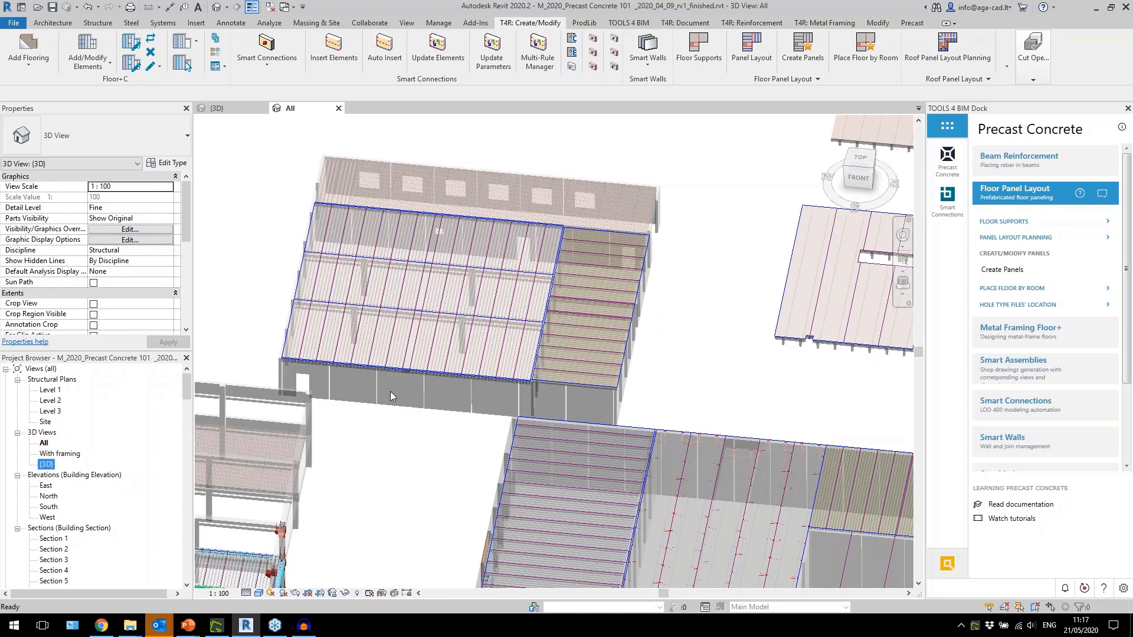
pyautogui.press('Return')
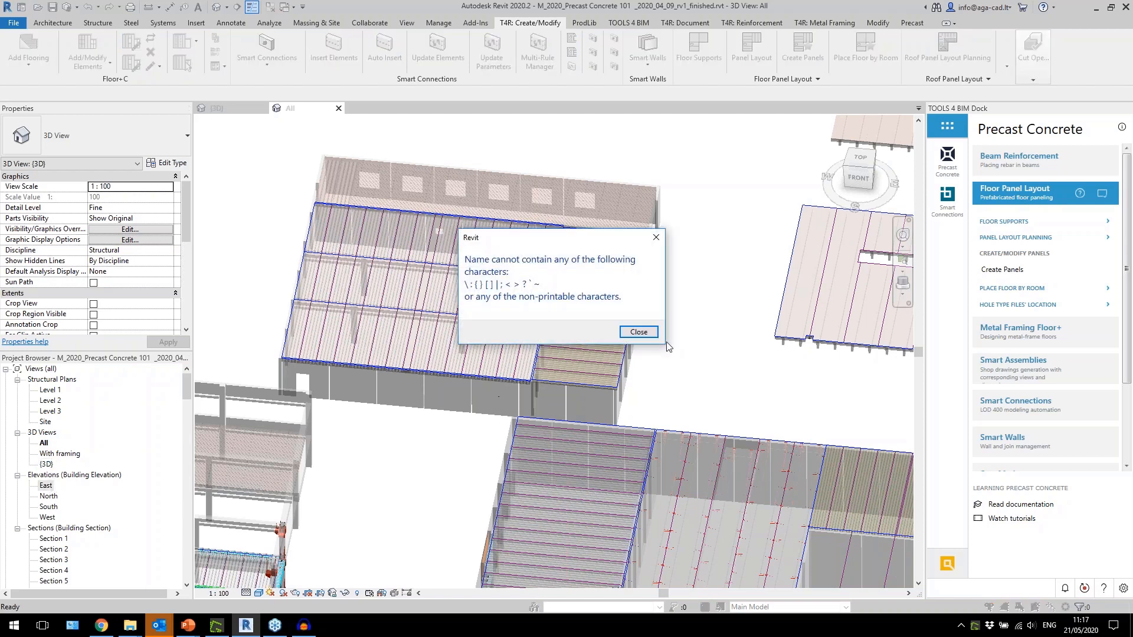
pyautogui.click(647, 332)
pyautogui.doubleClick(47, 465)
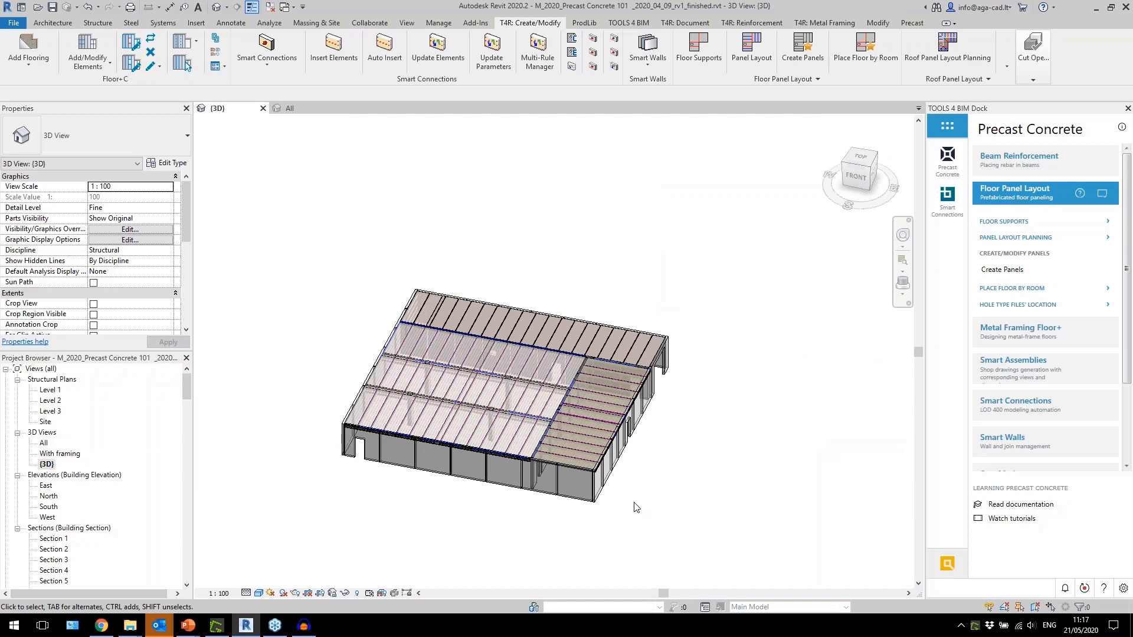
# Step: Select the whole building and filter the selection down to the Walls category only
pyautogui.moveTo(677, 519); pyautogui.dragTo(324, 293)
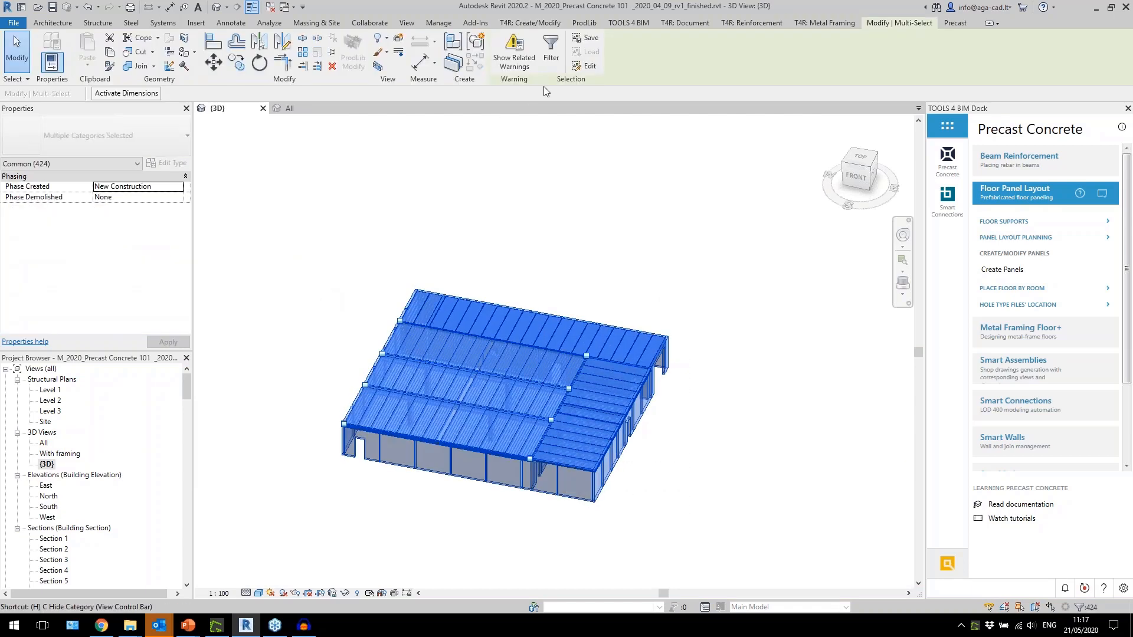
pyautogui.click(549, 58)
pyautogui.click(642, 254)
pyautogui.click(461, 311)
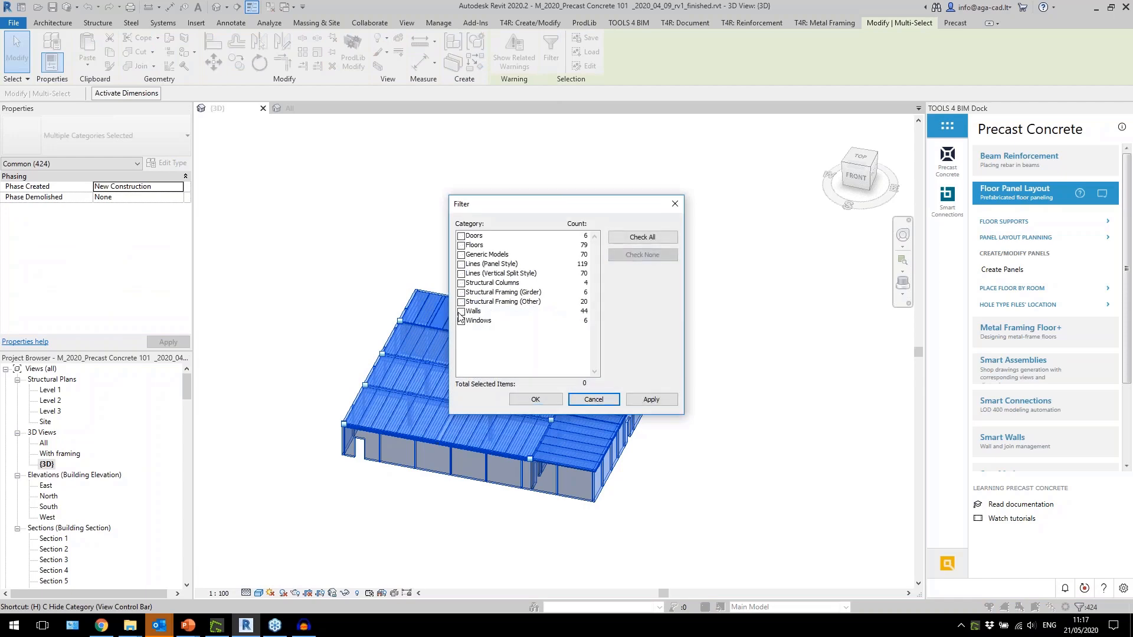
pyautogui.click(522, 401)
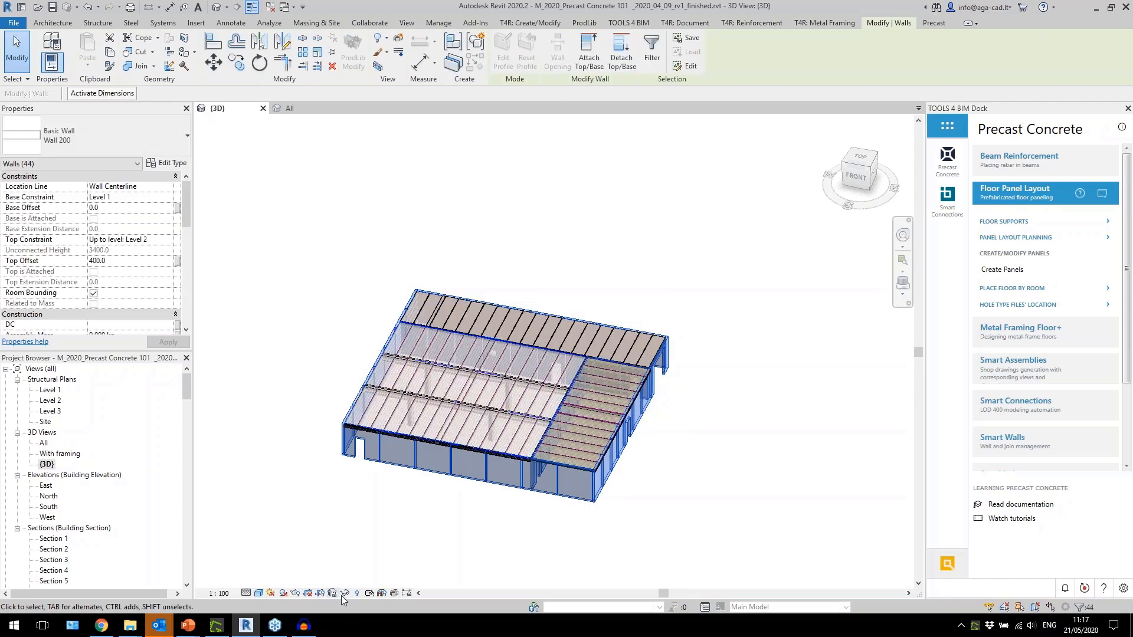
# Step: Temporarily isolate the selected walls in the 3D view
pyautogui.click(346, 594)
pyautogui.click(362, 552)
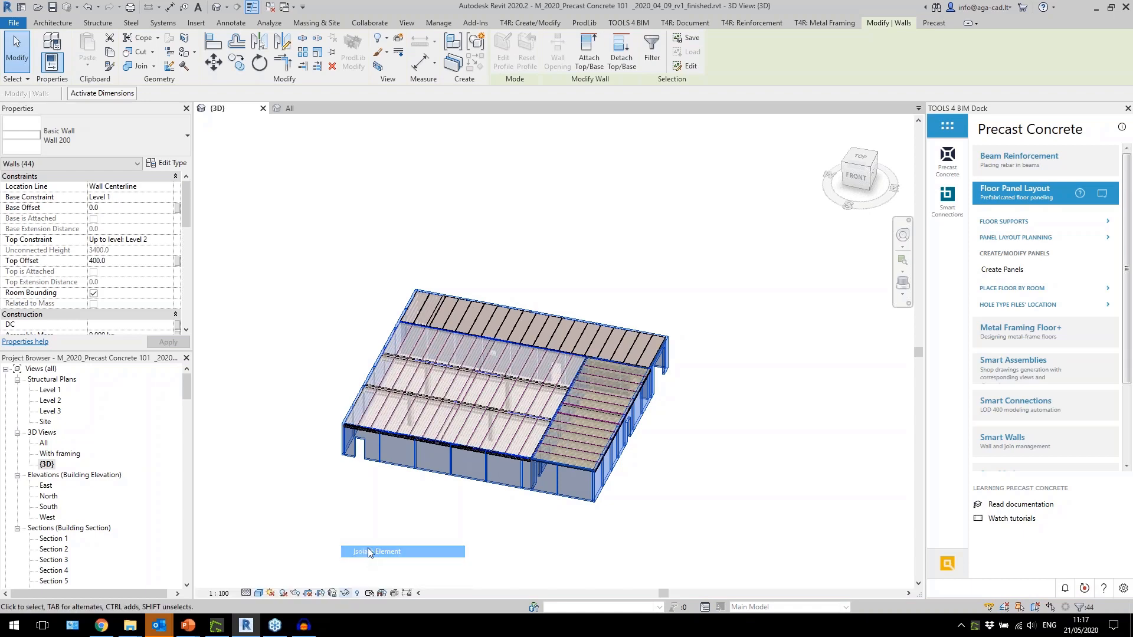
pyautogui.keyDown('shift'); pyautogui.moveTo(432, 470); pyautogui.dragTo(442, 526, button='middle'); pyautogui.keyUp('shift')
pyautogui.scroll(2, 515, 390)
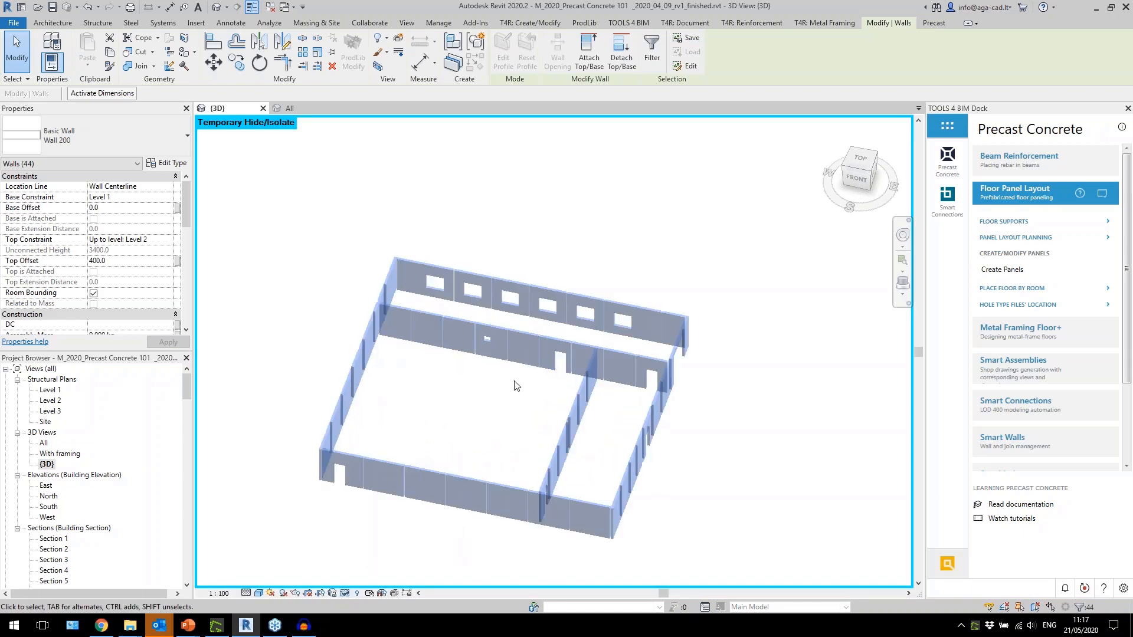
pyautogui.moveTo(506, 411); pyautogui.dragTo(487, 373, button='middle')
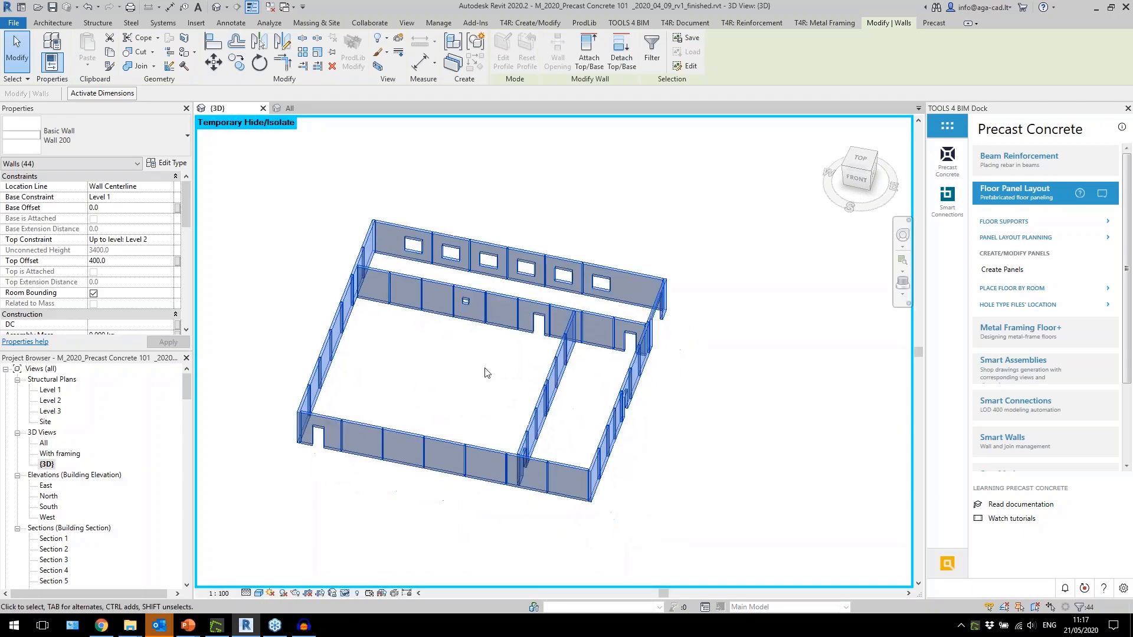
# Step: Open the Smart Connections configuration and review the saved configurations plus the line-based top/bottom-face and point-based side-face detail rules
pyautogui.click(1007, 199)
pyautogui.click(1025, 312)
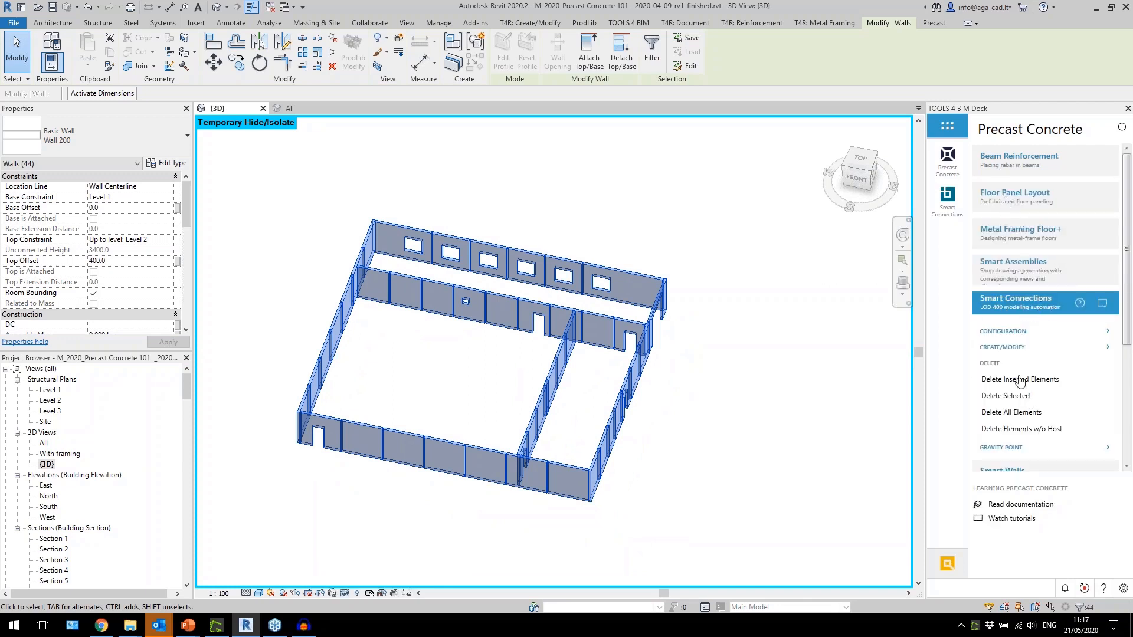
pyautogui.click(1002, 331)
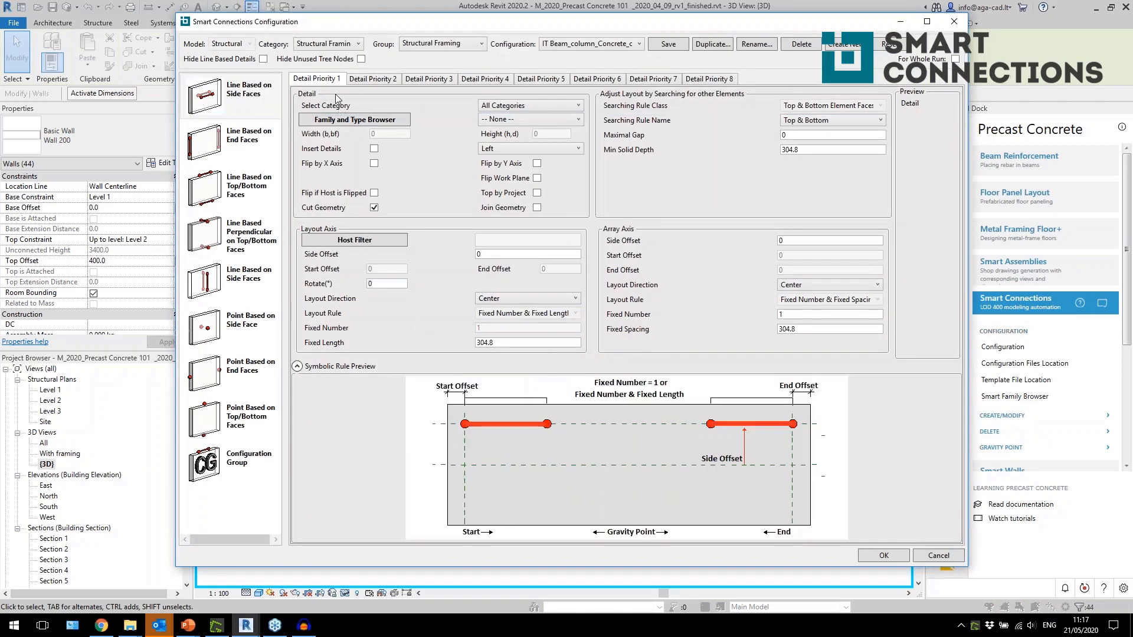
pyautogui.click(554, 47)
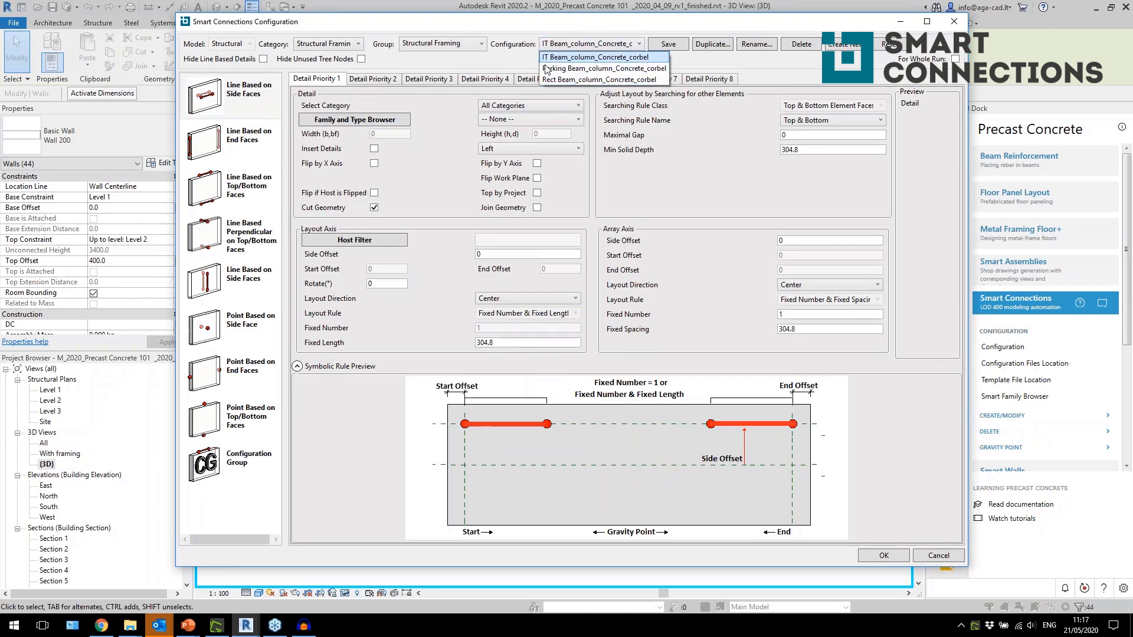
pyautogui.click(500, 62)
pyautogui.click(227, 192)
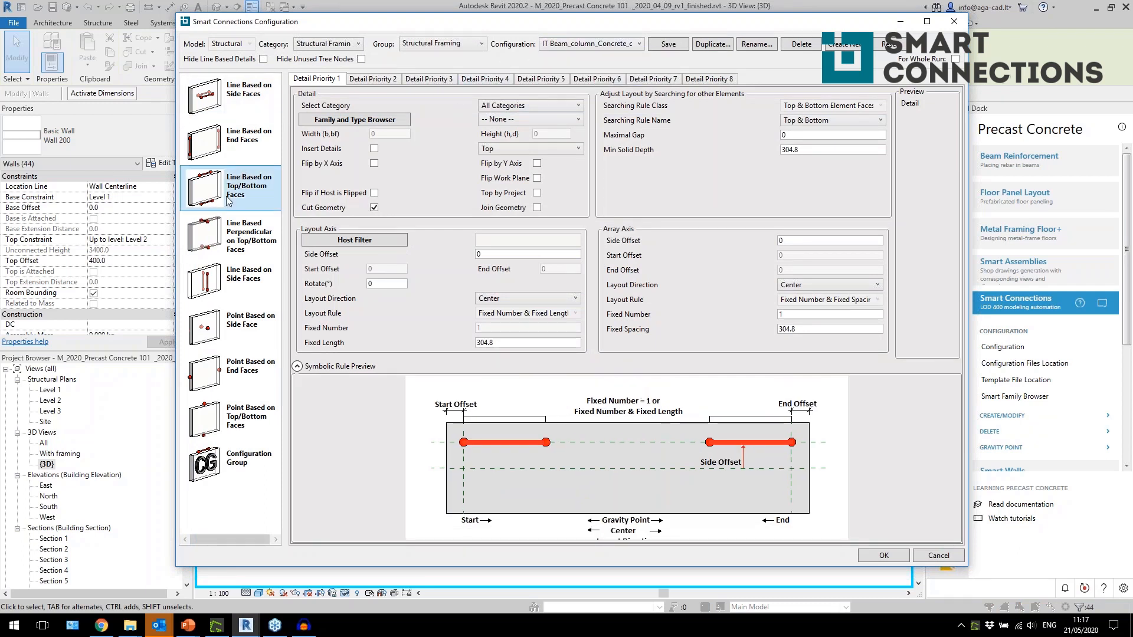
pyautogui.click(224, 345)
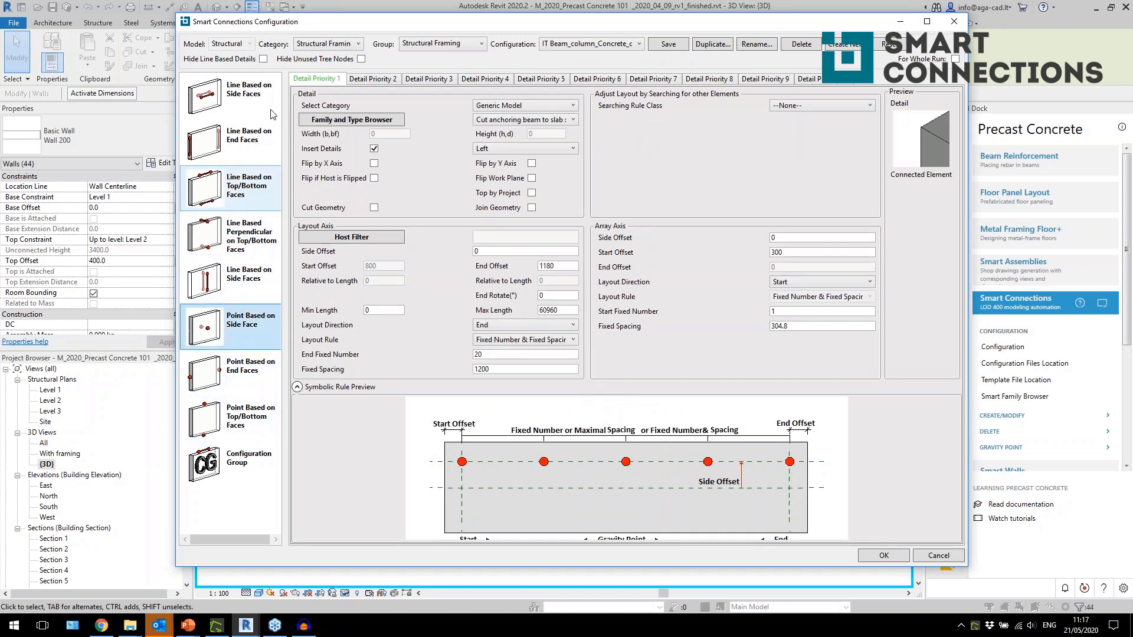
# Step: Review the host categories and the Configuration Group assignments, then close the Smart Connections configuration
pyautogui.click(324, 45)
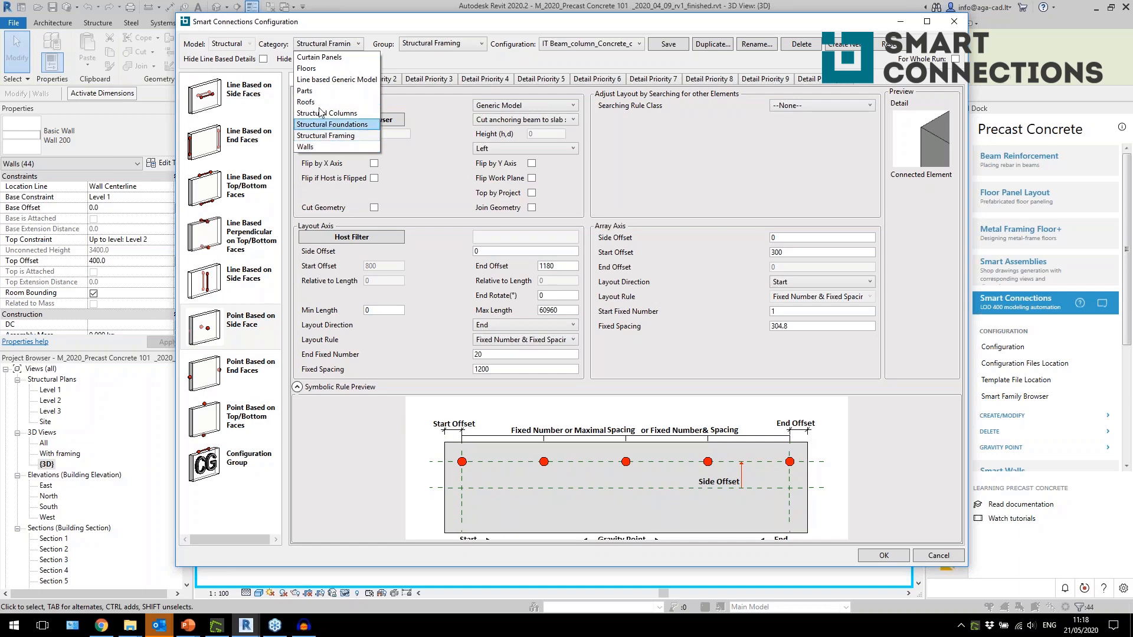
pyautogui.click(234, 460)
pyautogui.click(239, 468)
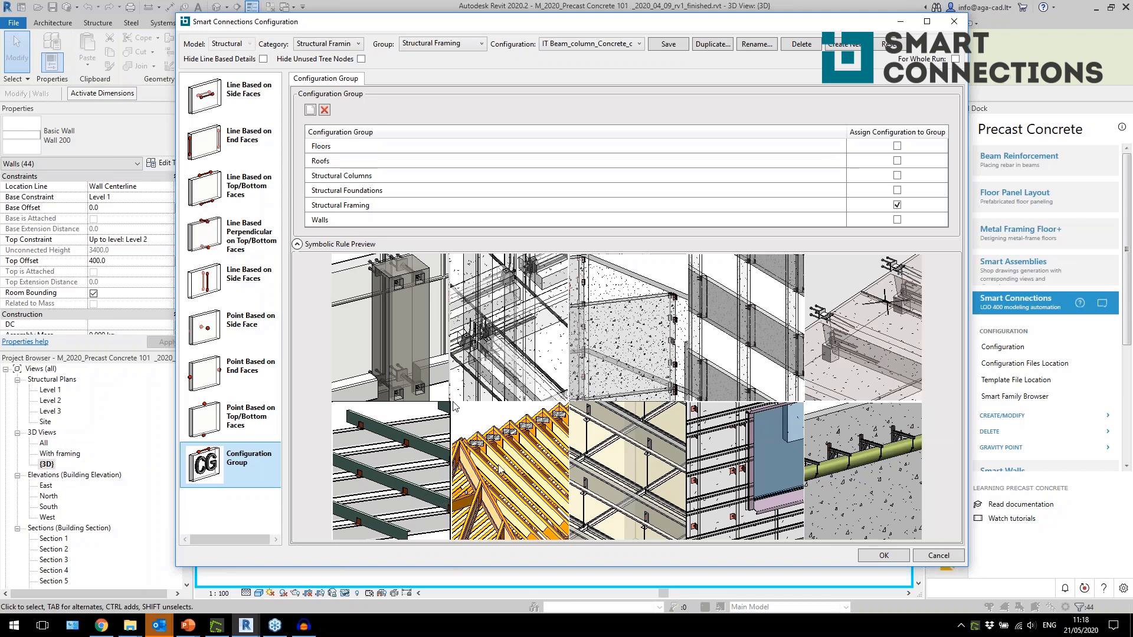
pyautogui.click(954, 21)
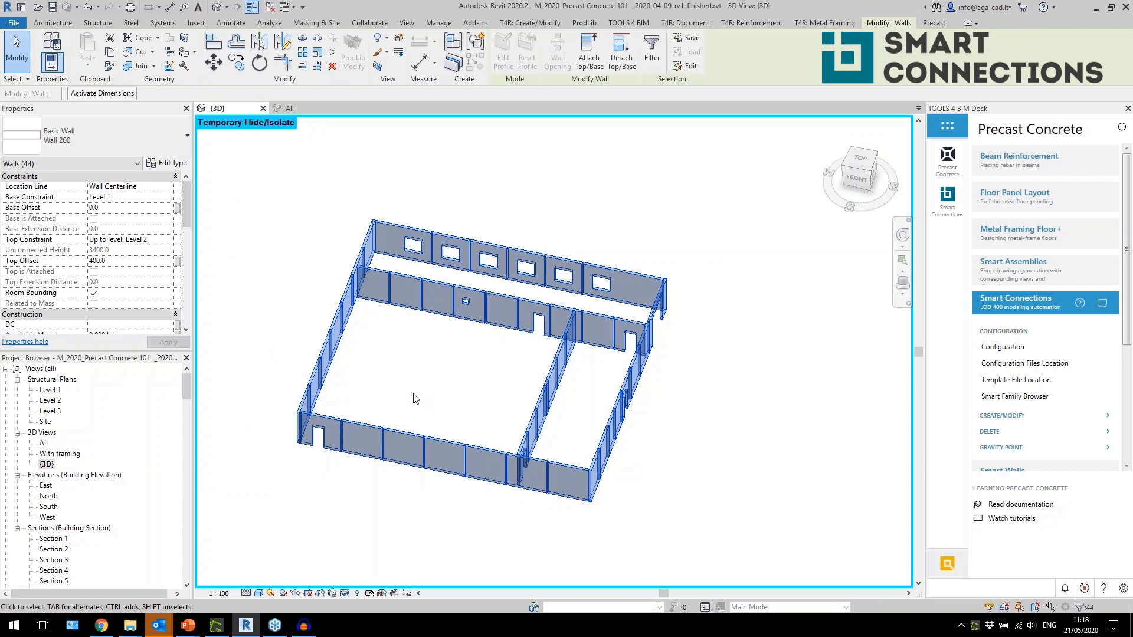
# Step: Select the walls around the smaller room in the 3D view, adding the two wall panels beyond its far corner
pyautogui.scroll(2, 413, 399)
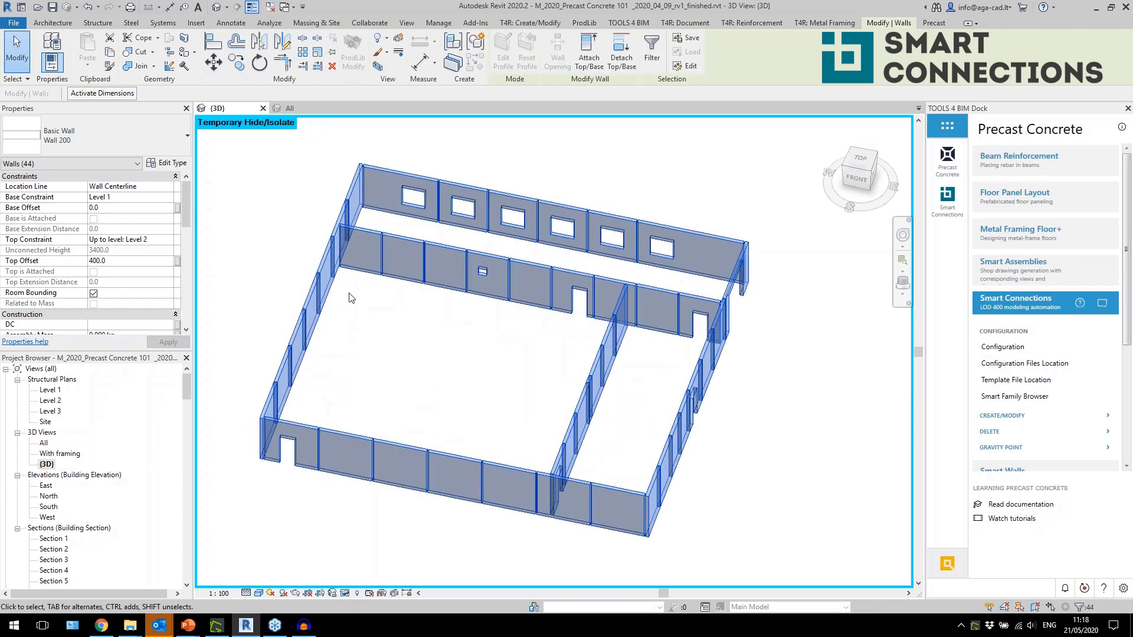
pyautogui.click(444, 382)
pyautogui.moveTo(705, 534); pyautogui.dragTo(514, 292)
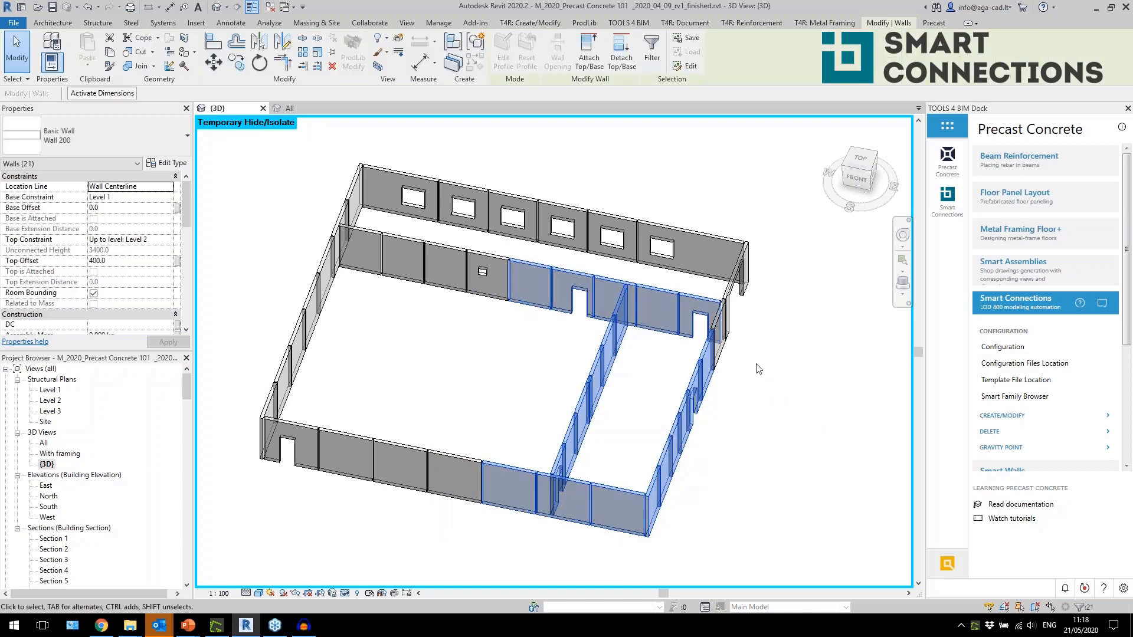
pyautogui.keyDown('ctrl'); pyautogui.click(742, 273); pyautogui.keyUp('ctrl')
pyautogui.keyDown('ctrl'); pyautogui.click(723, 322); pyautogui.keyUp('ctrl')
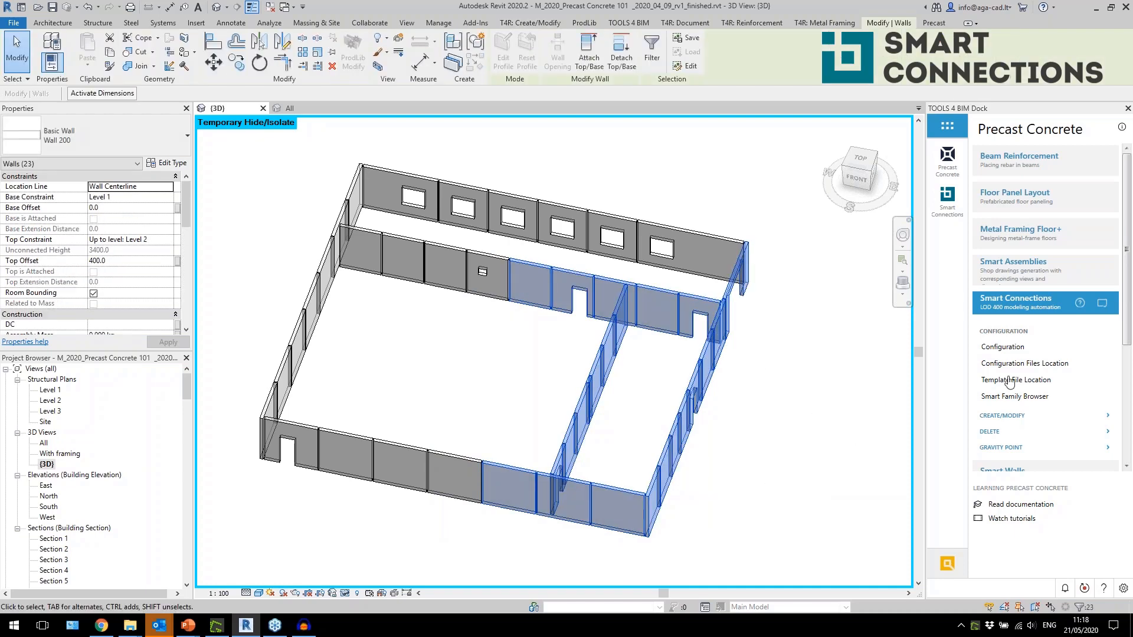
# Step: Insert Smart Connections details into the selected walls using the LTEND_Massive walls configuration, and clear the selection
pyautogui.click(1001, 416)
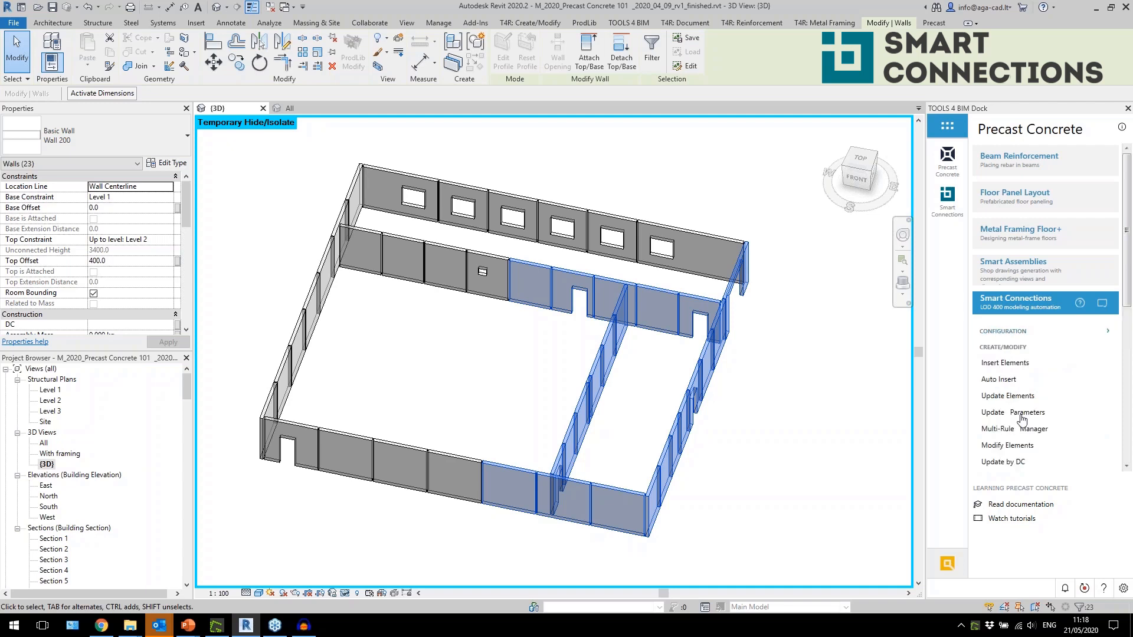
pyautogui.scroll(-1, 1009, 367)
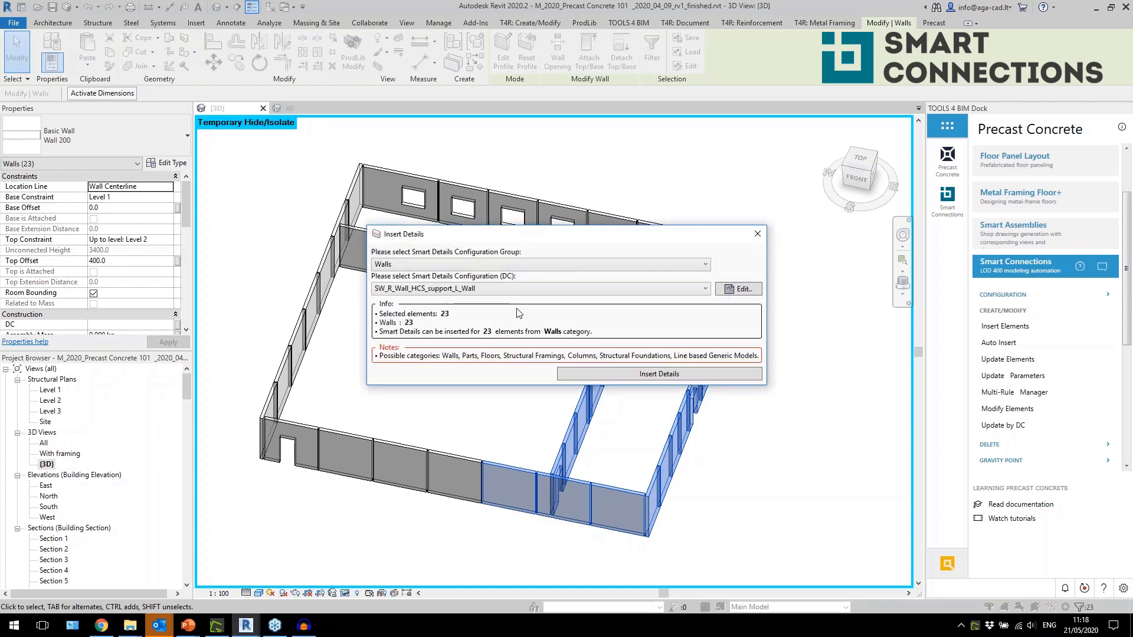
pyautogui.click(554, 289)
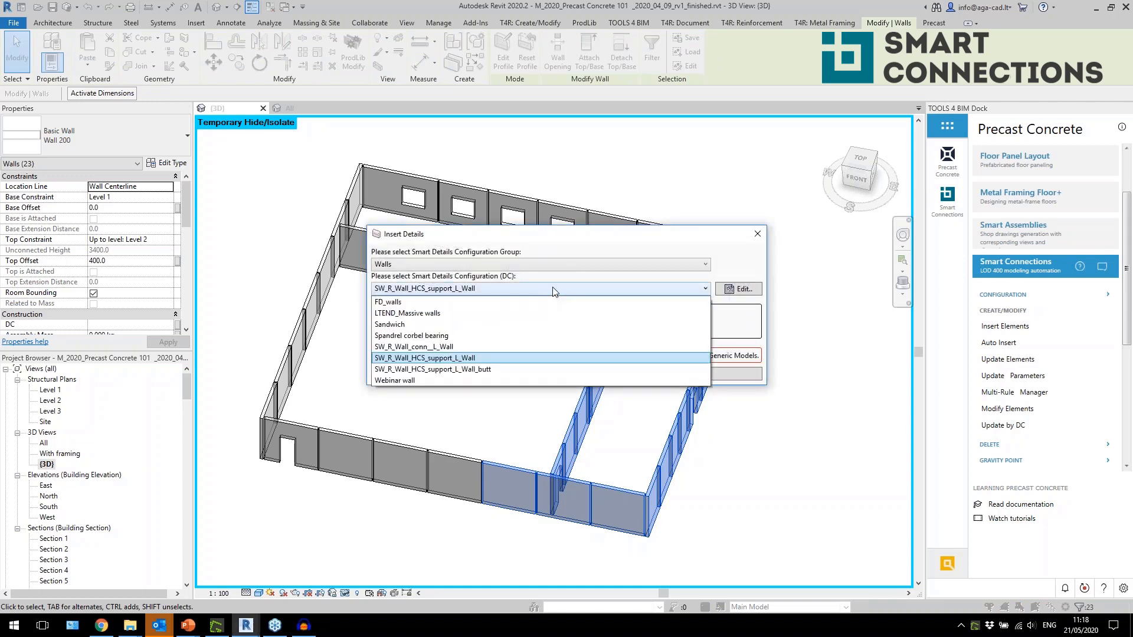
pyautogui.click(449, 314)
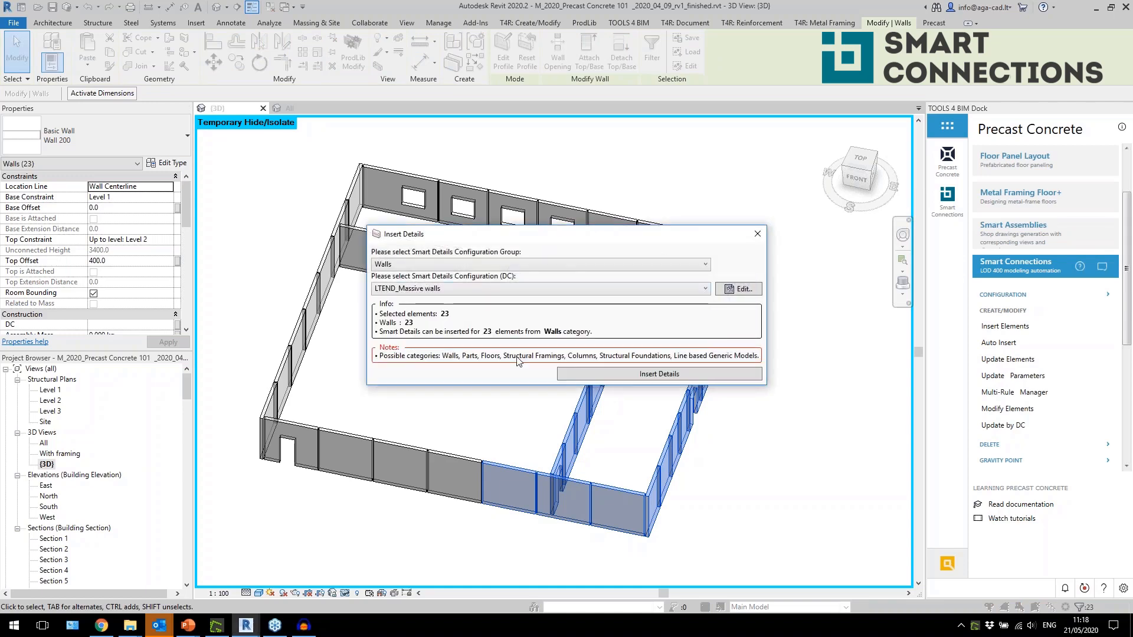
pyautogui.click(600, 377)
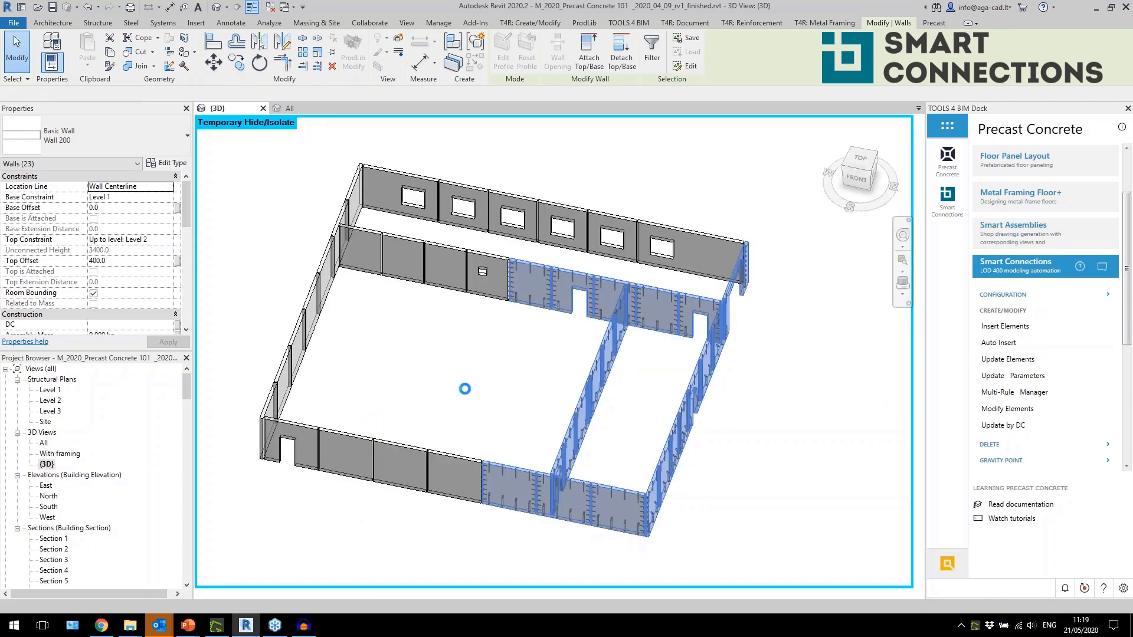
pyautogui.click(493, 380)
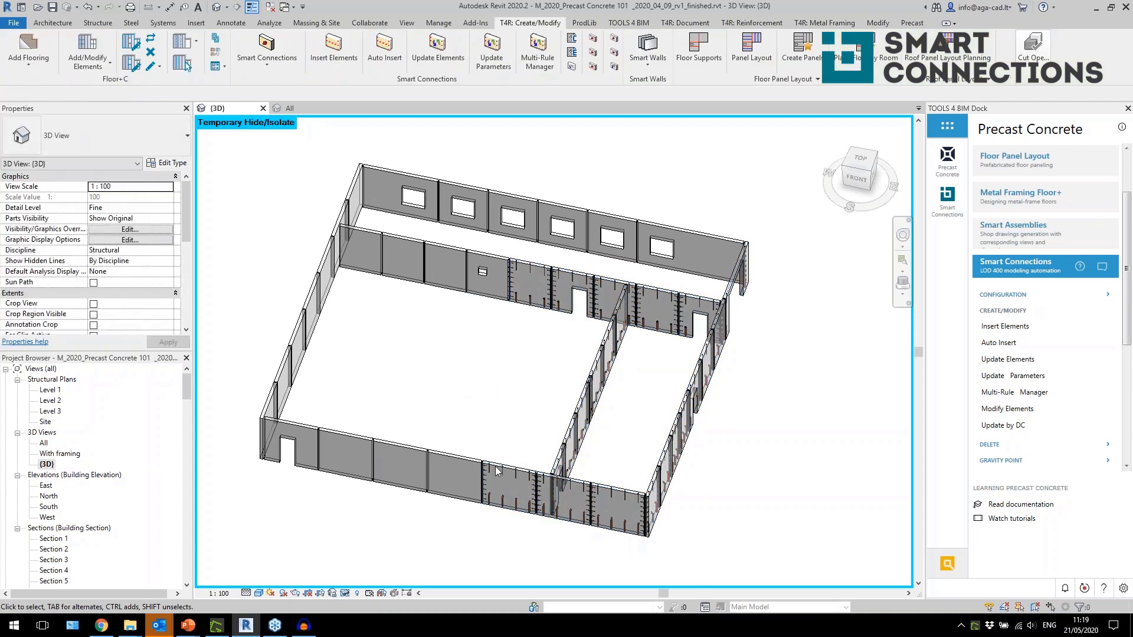
# Step: Inspect the bottom tube, top fixing and side loop inserted in the front wall panel
pyautogui.scroll(4, 536, 543)
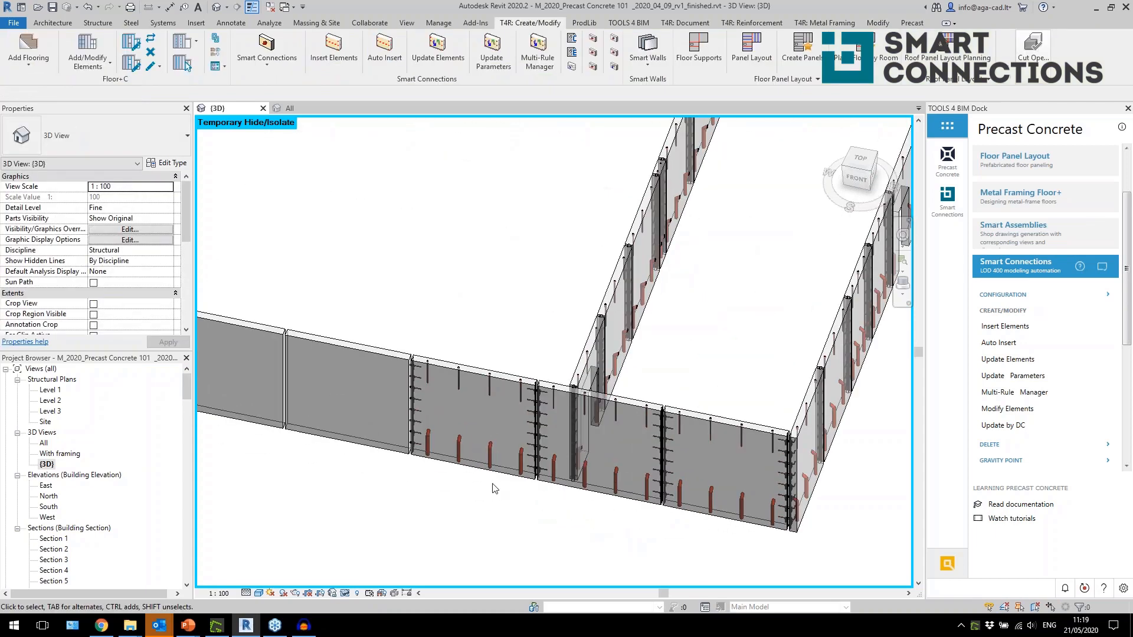
pyautogui.scroll(5, 494, 488)
pyautogui.click(452, 447)
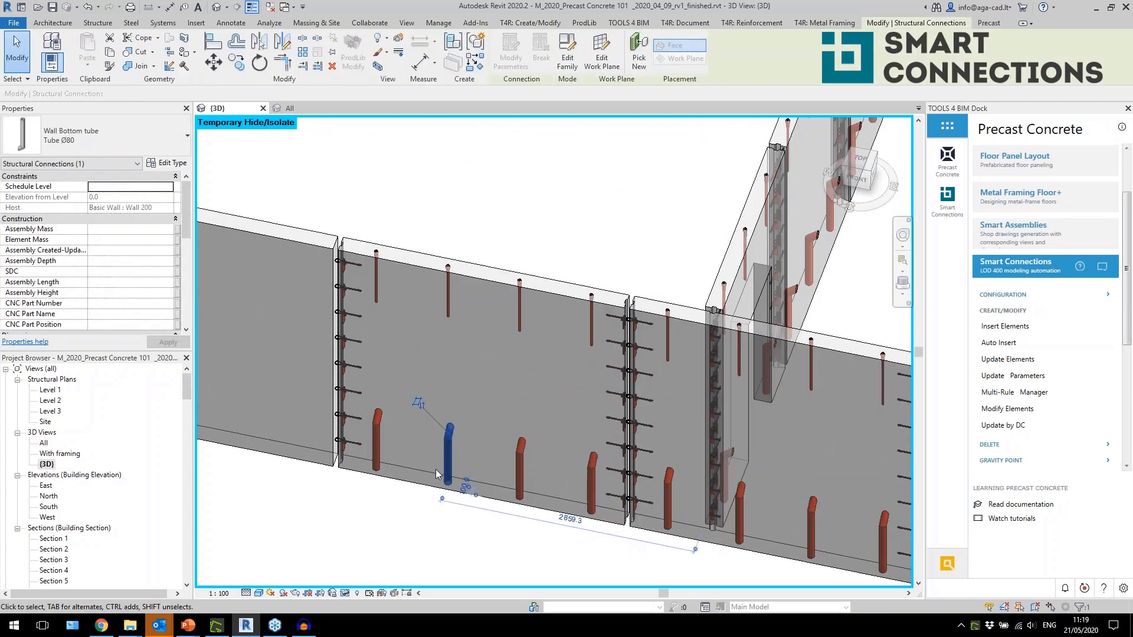
pyautogui.click(452, 305)
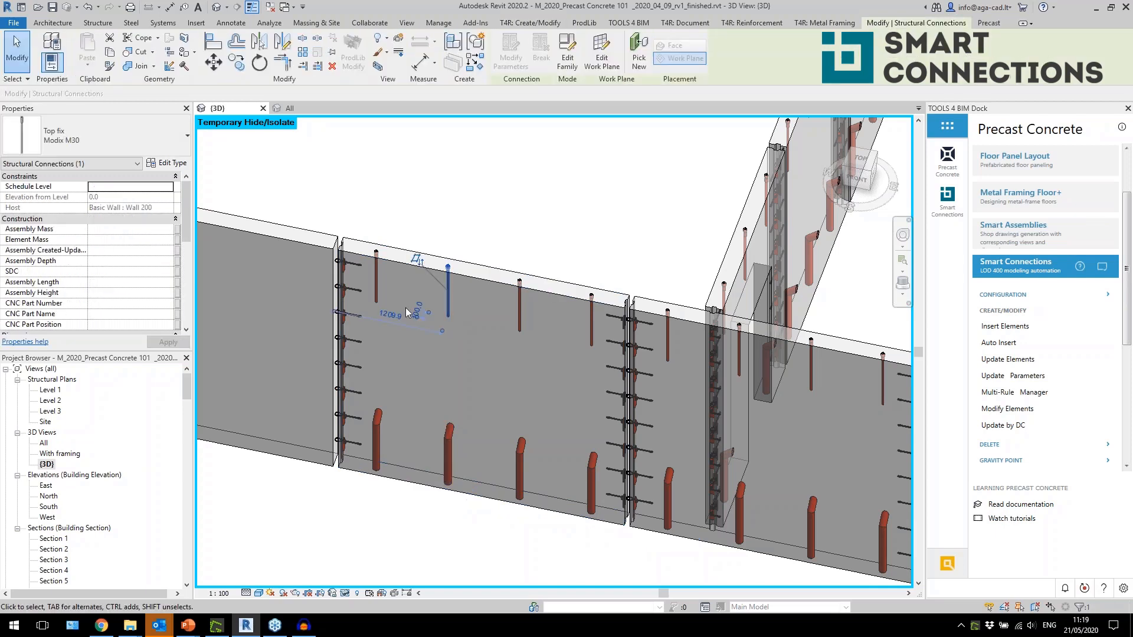
pyautogui.scroll(2, 359, 301)
pyautogui.click(348, 288)
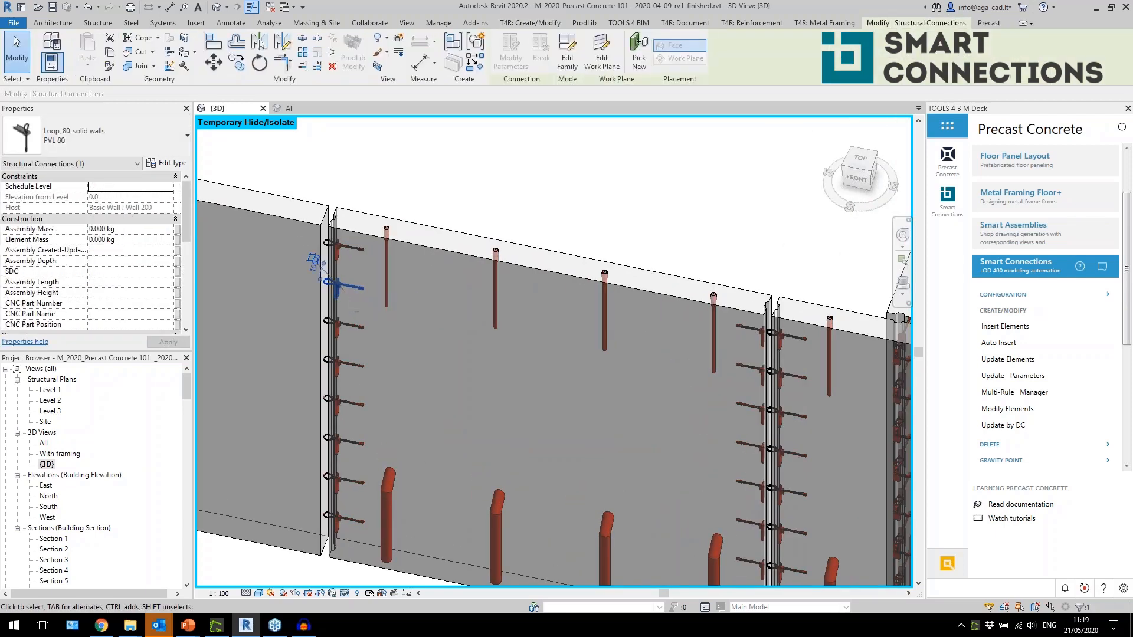
# Step: Examine the loop connections at the front wall's panel joints and at the T-junction from above
pyautogui.keyDown('shift'); pyautogui.moveTo(364, 270); pyautogui.dragTo(418, 451, button='middle'); pyautogui.keyUp('shift')
pyautogui.scroll(5, 348, 277)
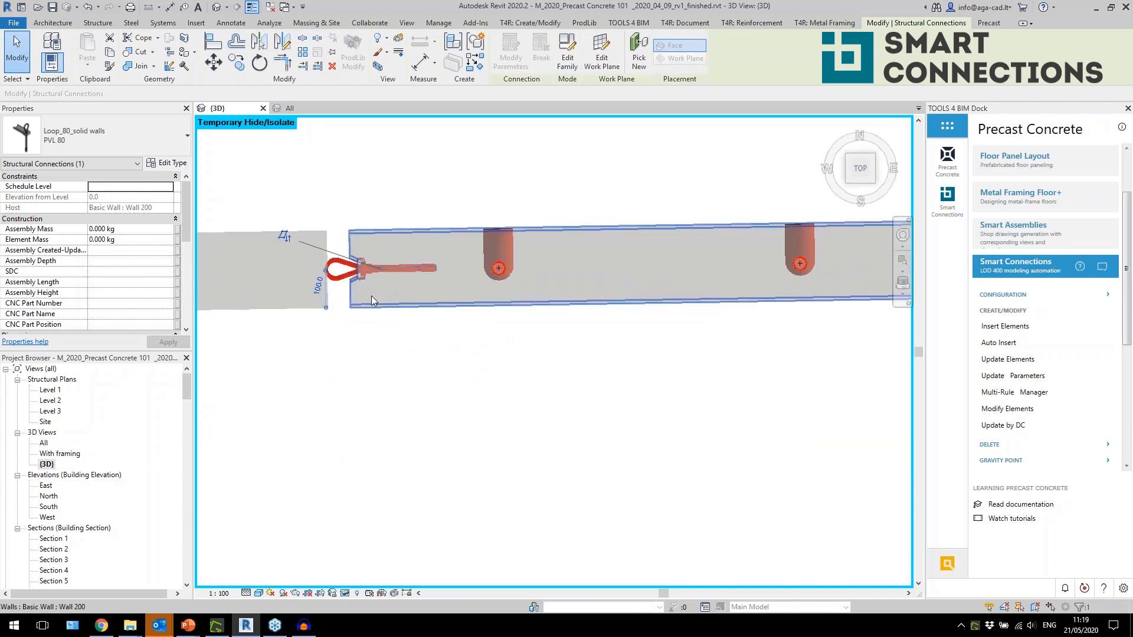
pyautogui.click(342, 277)
pyautogui.moveTo(367, 369)
pyautogui.keyDown('shift'); pyautogui.mouseDown(button='middle')
pyautogui.moveTo(373, 387)
pyautogui.moveTo(372, 374)
pyautogui.mouseUp(button='middle'); pyautogui.keyUp('shift')
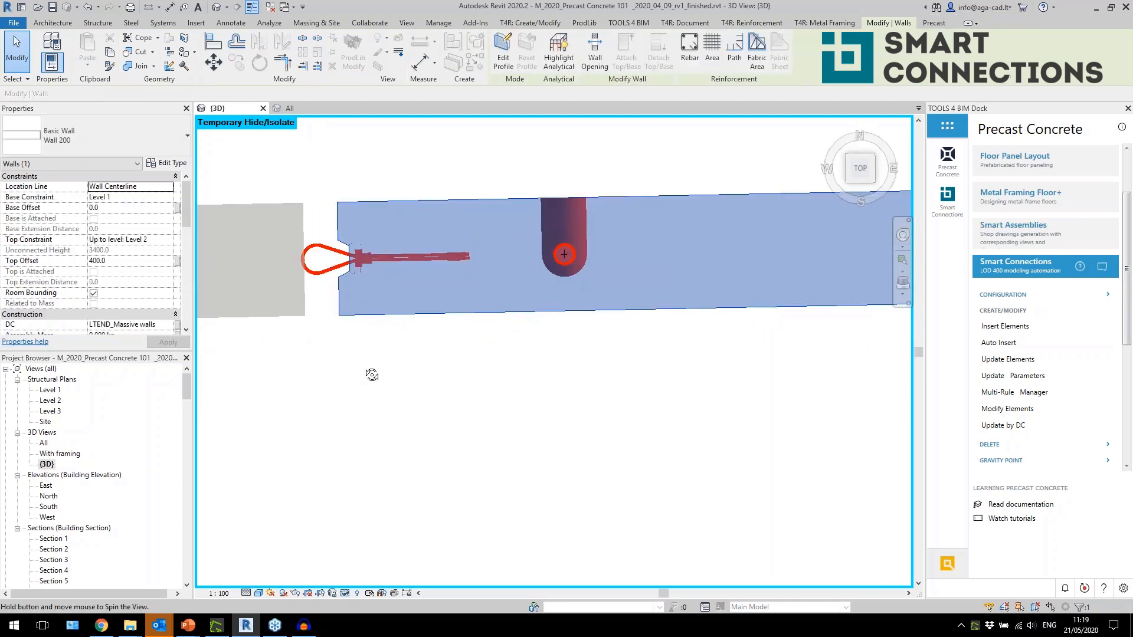
pyautogui.scroll(-3, 261, 338)
pyautogui.moveTo(657, 374); pyautogui.dragTo(458, 391, button='middle')
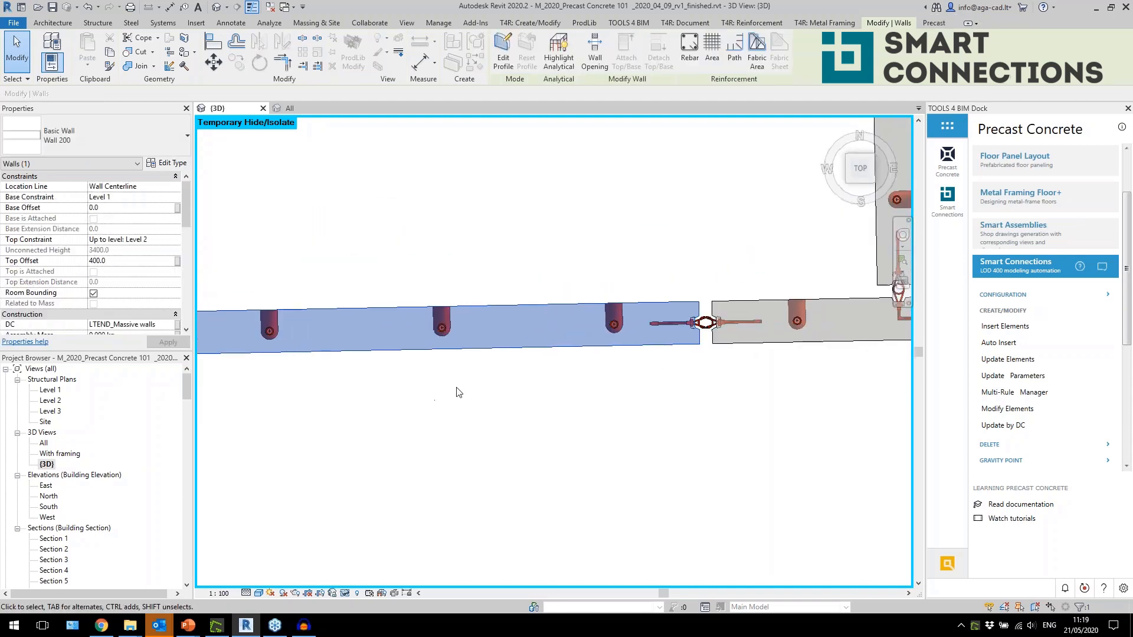
pyautogui.moveTo(828, 424); pyautogui.dragTo(576, 397, button='middle')
pyautogui.scroll(-3, 695, 387)
pyautogui.scroll(1, 295, 382)
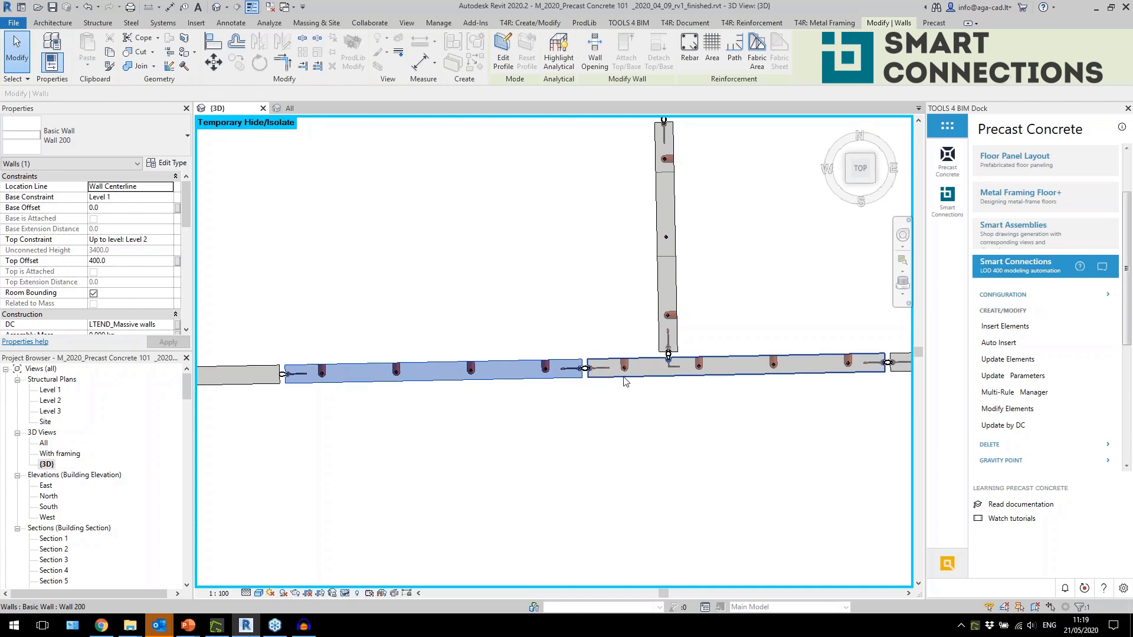
pyautogui.moveTo(593, 371); pyautogui.dragTo(420, 395, button='middle')
pyautogui.scroll(2, 496, 385)
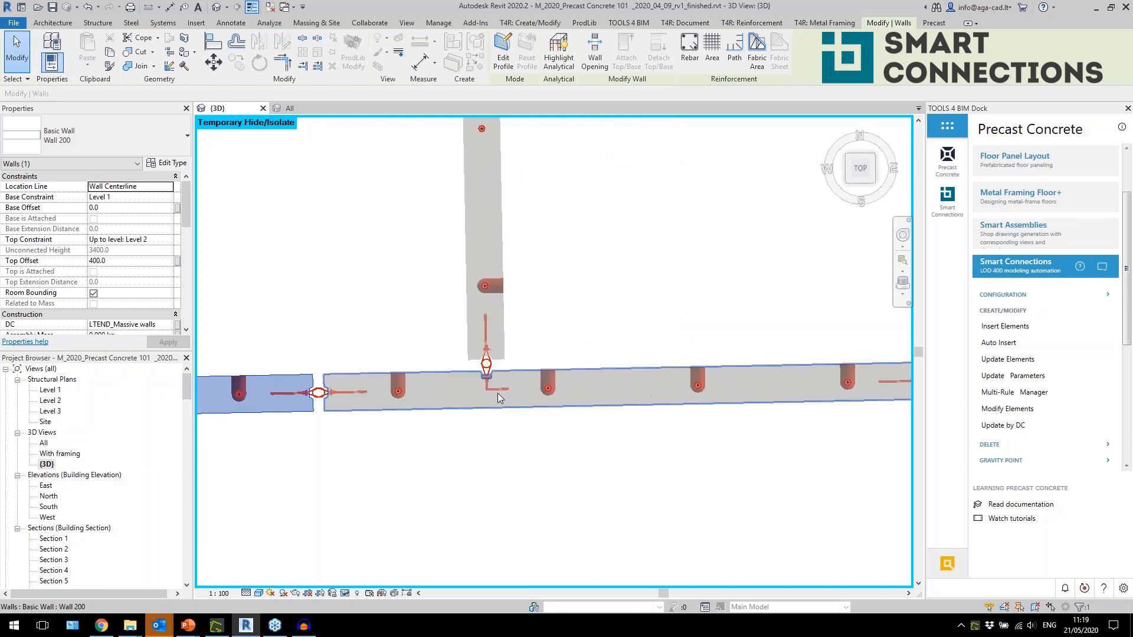
# Step: Open the T-junction angled loop's configuration for modification and review its searching rule class and wall-join rule names
pyautogui.click(497, 395)
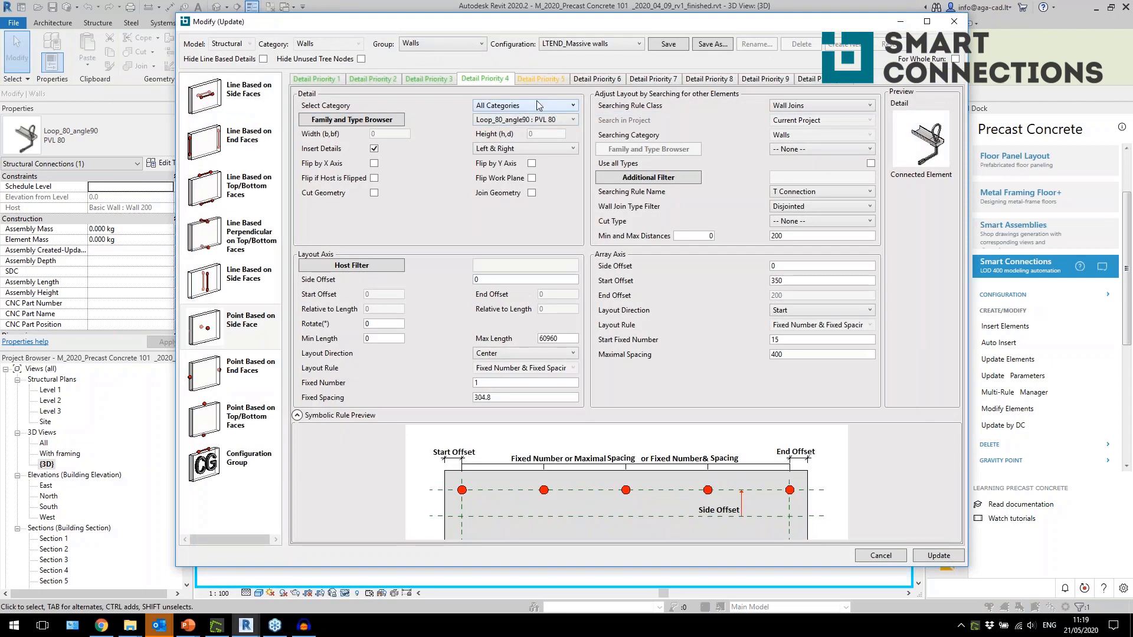
pyautogui.click(819, 106)
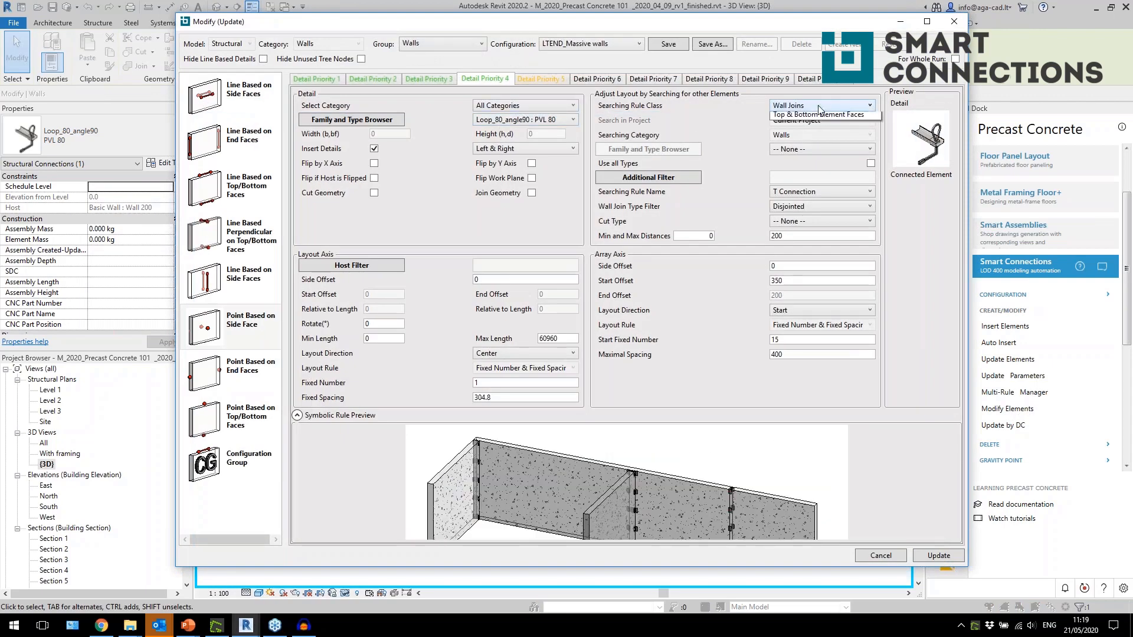
pyautogui.click(820, 110)
pyautogui.click(814, 192)
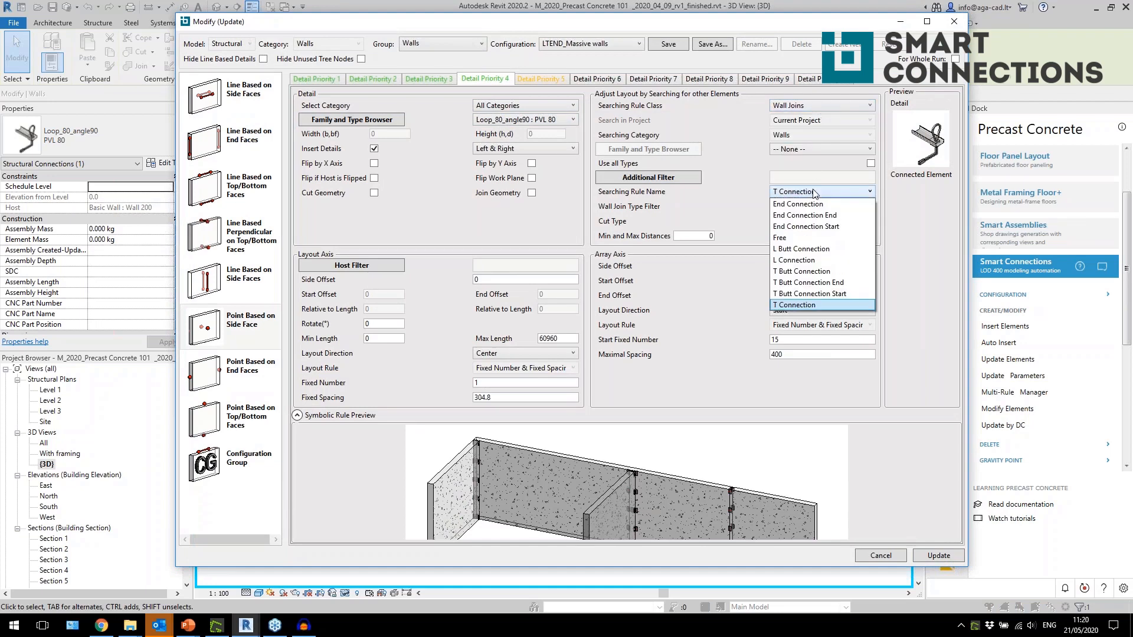
pyautogui.click(810, 192)
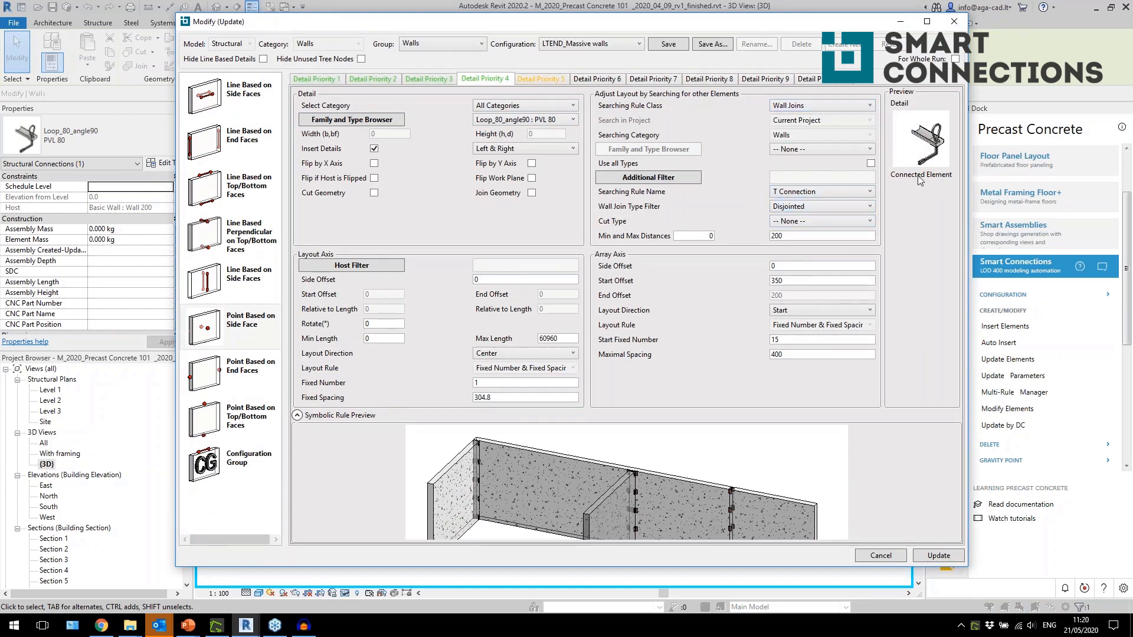
# Step: Browse the structural connection families available for the angled loop detail, and close the configuration without updating it
pyautogui.click(530, 121)
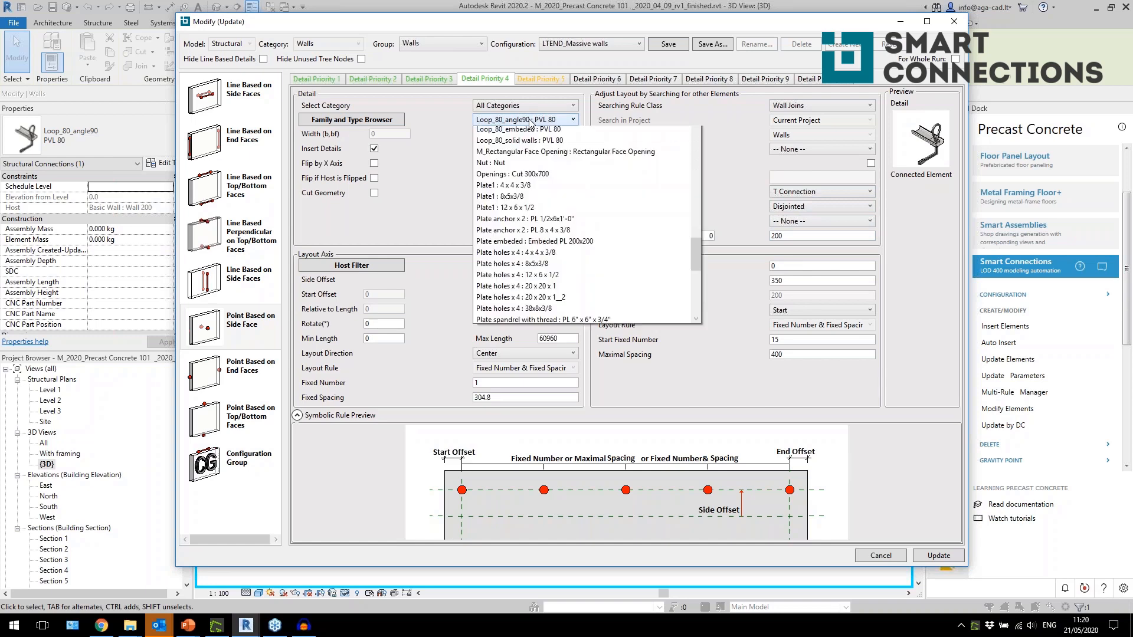
pyautogui.click(440, 172)
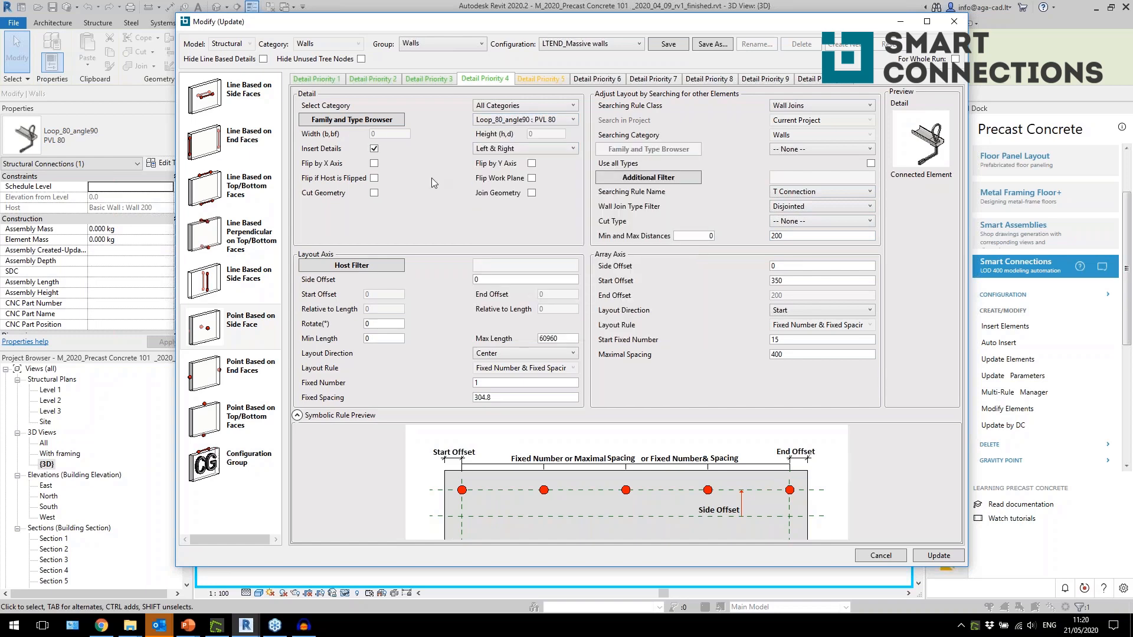
pyautogui.click(379, 125)
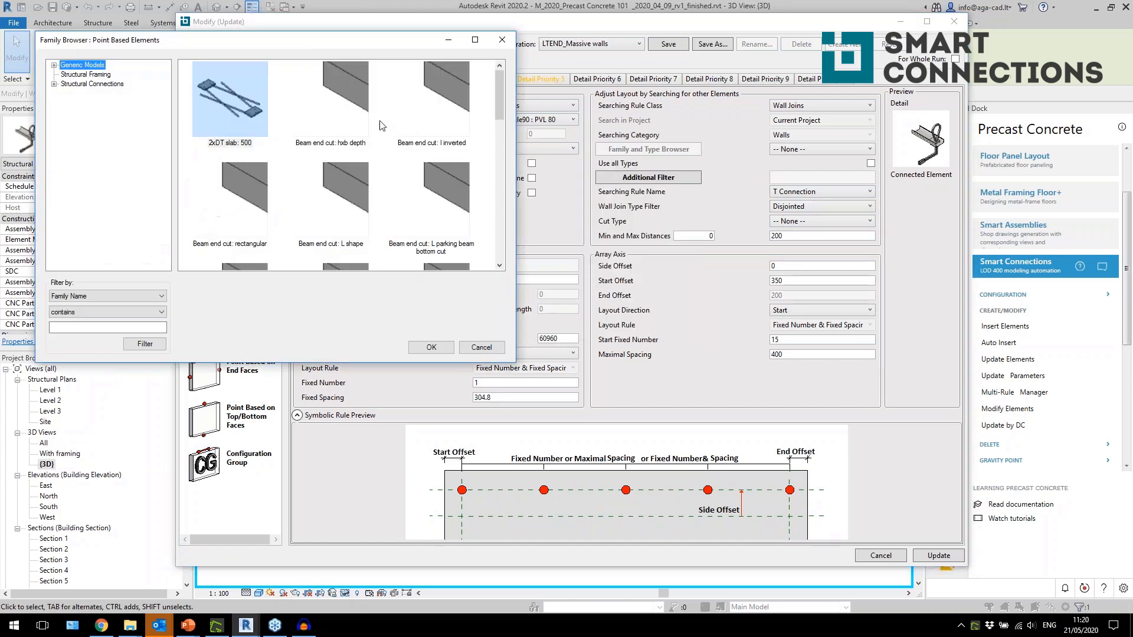
pyautogui.click(118, 85)
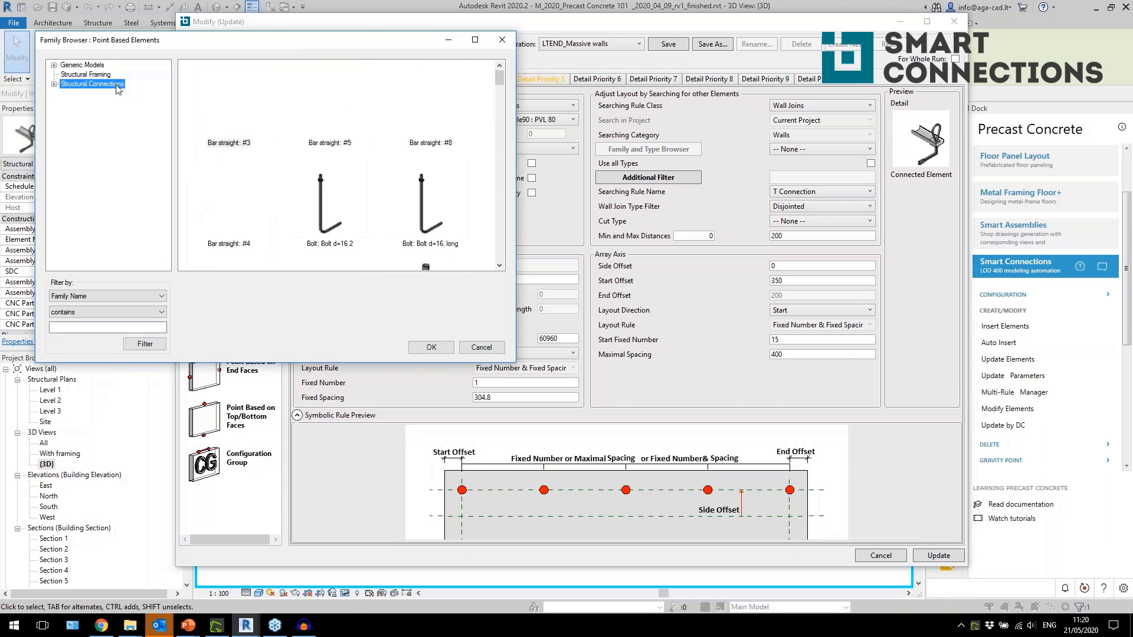
pyautogui.moveTo(500, 80); pyautogui.dragTo(505, 177)
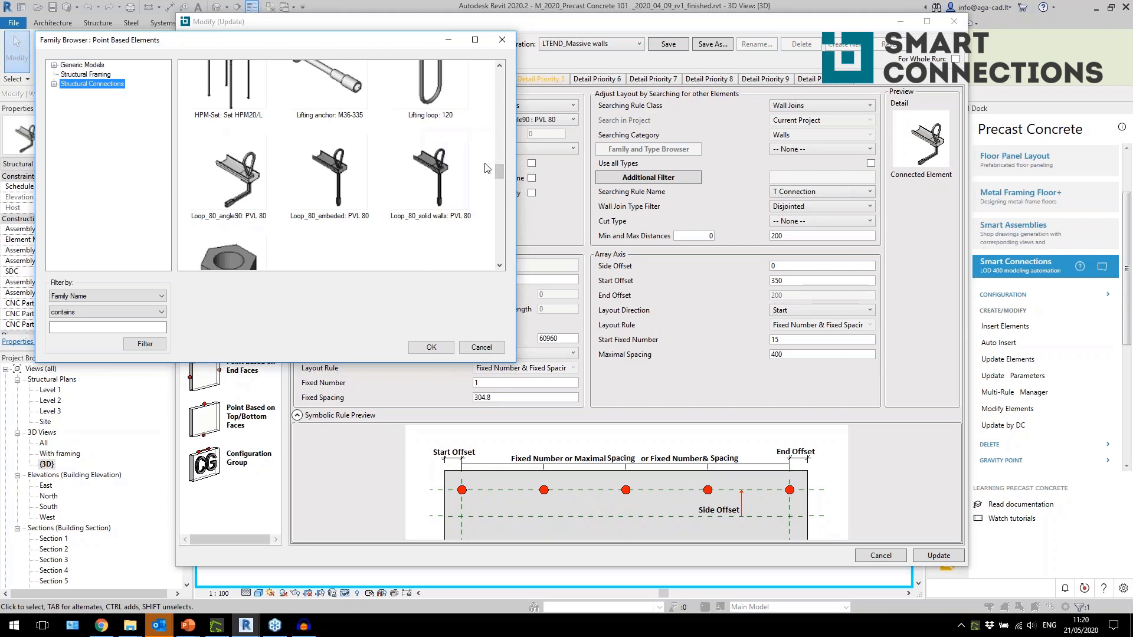
pyautogui.scroll(-3, 499, 172)
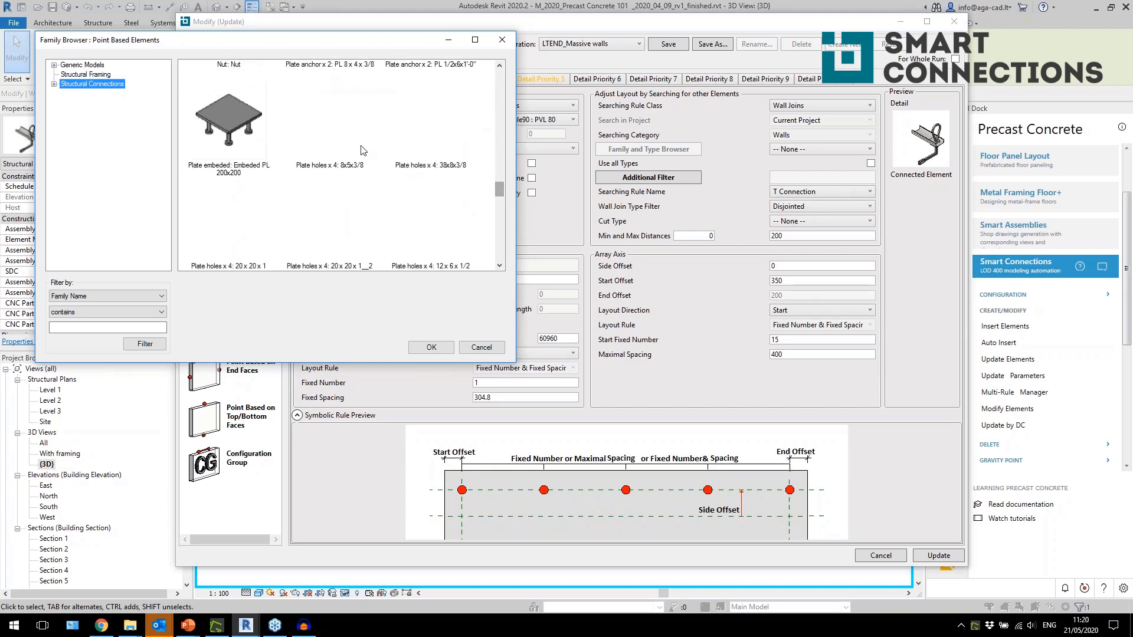
pyautogui.click(502, 39)
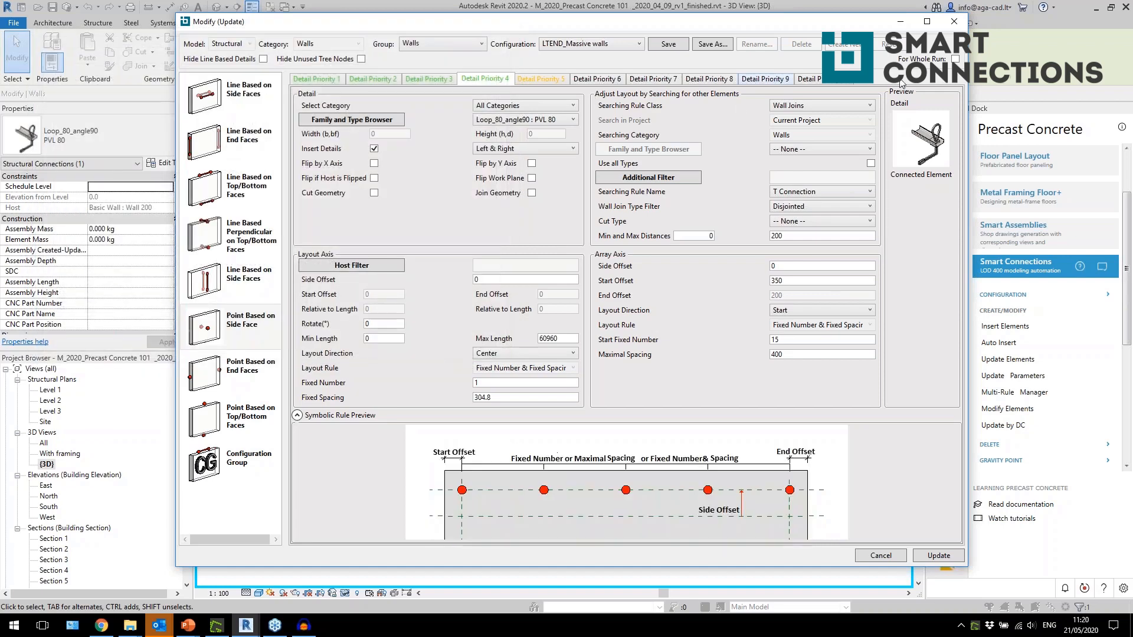
pyautogui.click(956, 24)
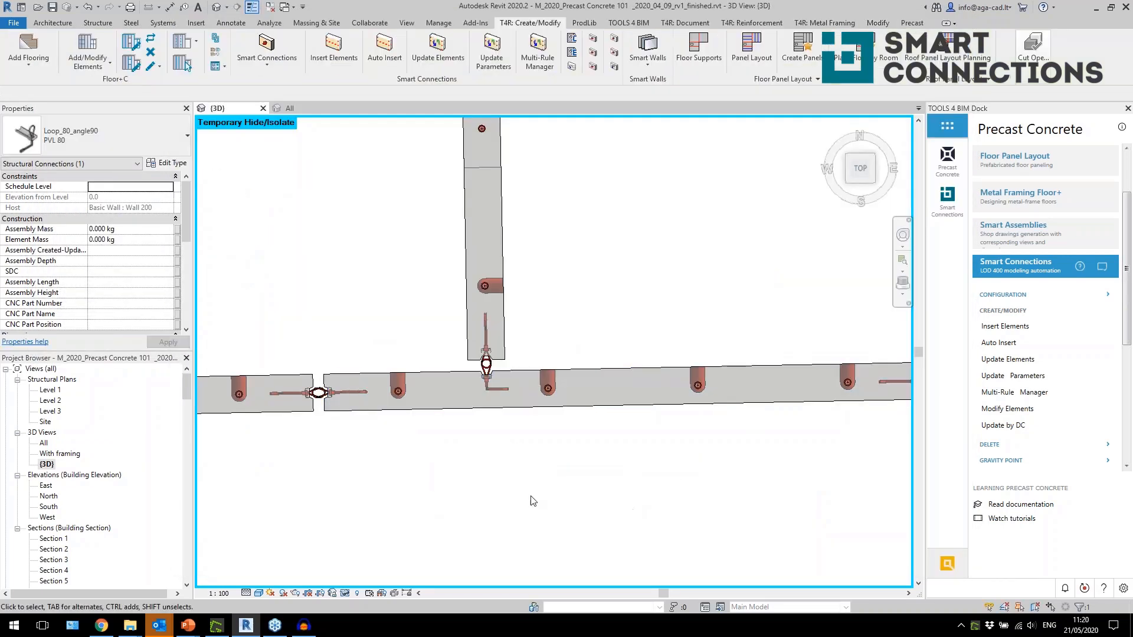
# Step: Examine the angled loop connection where the front wall meets the side wall at the building corner from above
pyautogui.click(363, 430)
pyautogui.scroll(-1, 363, 430)
pyautogui.moveTo(783, 326); pyautogui.dragTo(671, 358, button='middle')
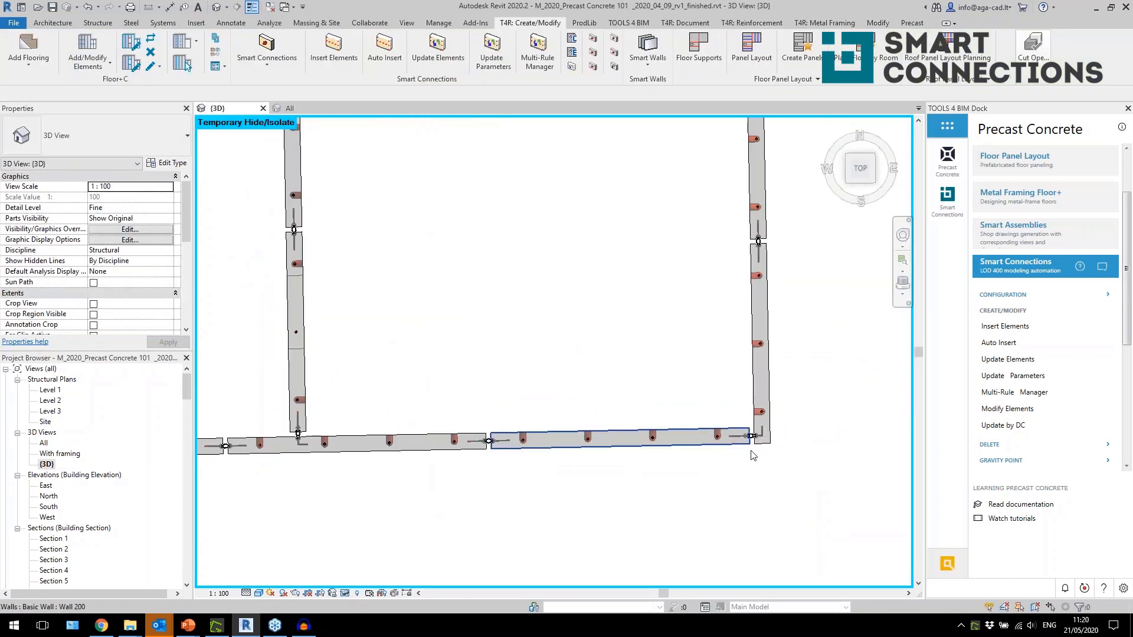
pyautogui.scroll(5, 781, 474)
pyautogui.scroll(2, 783, 479)
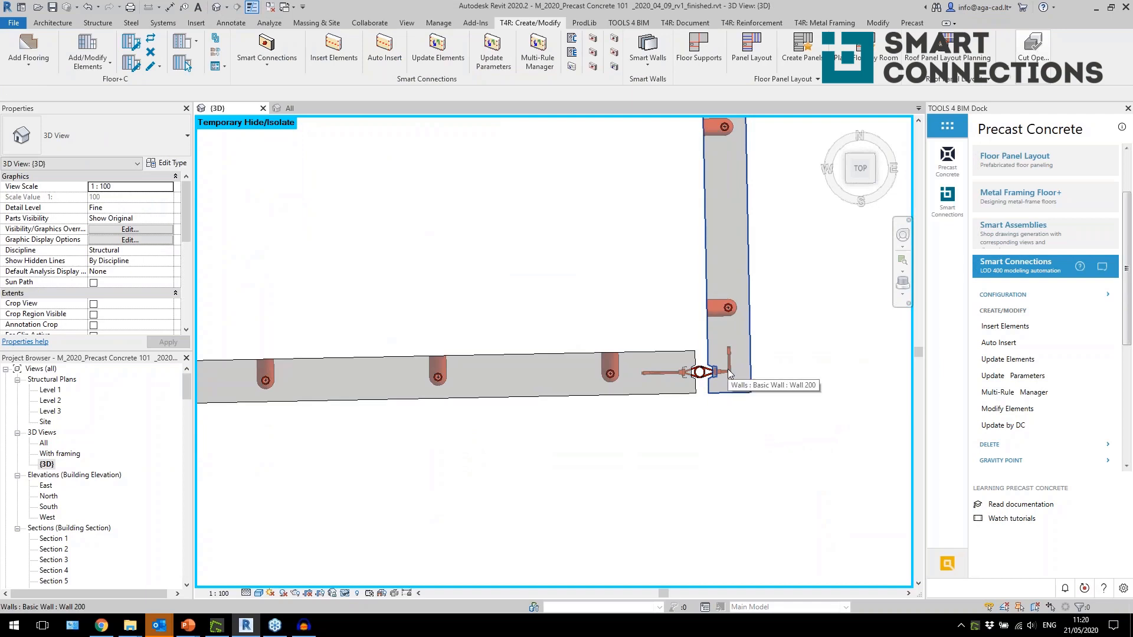
pyautogui.click(730, 373)
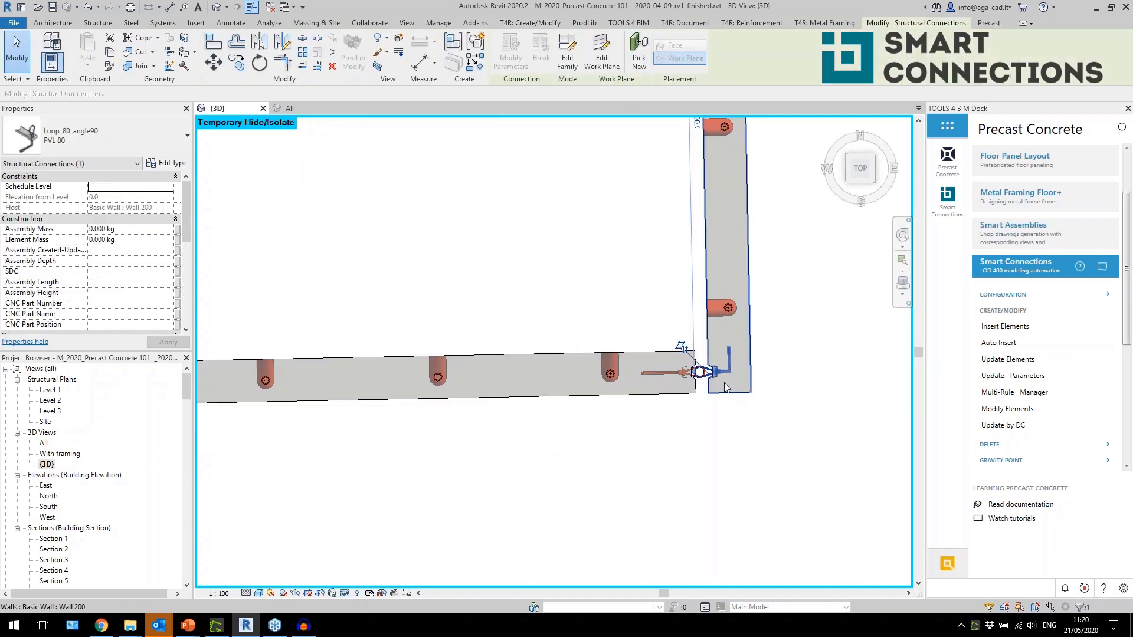
pyautogui.scroll(-3, 739, 450)
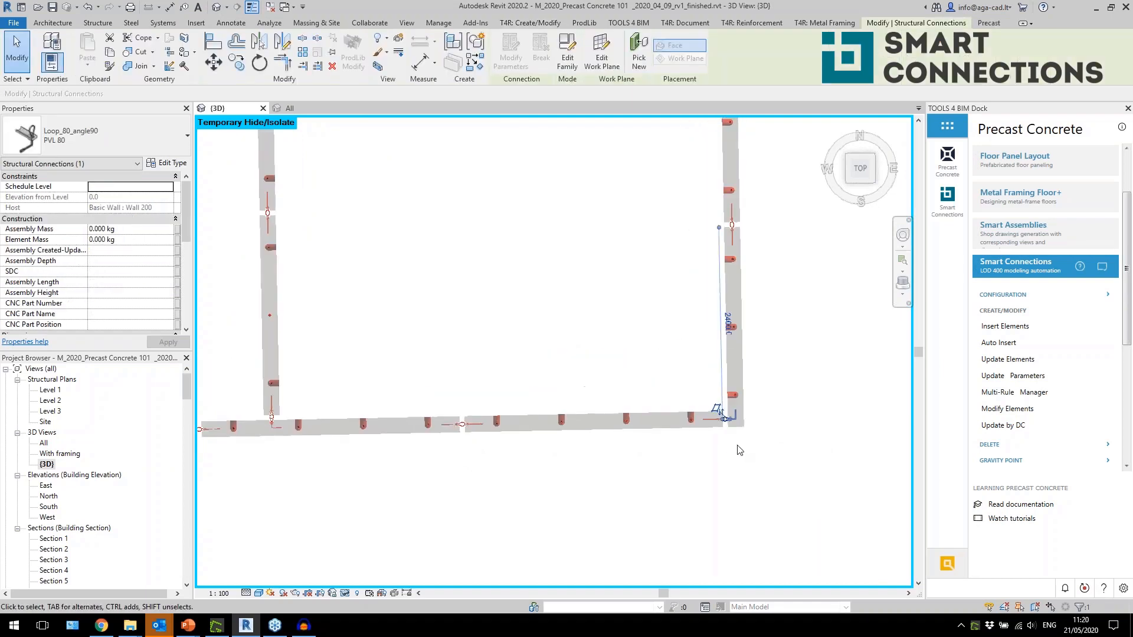
# Step: Set the start offset of the solid-wall end loops in the door panel to 370 and update the connections
pyautogui.click(571, 447)
pyautogui.keyDown('shift'); pyautogui.moveTo(636, 417); pyautogui.dragTo(605, 330, button='middle'); pyautogui.keyUp('shift')
pyautogui.keyDown('shift'); pyautogui.moveTo(736, 422); pyautogui.dragTo(726, 394, button='middle'); pyautogui.keyUp('shift')
pyautogui.keyDown('shift'); pyautogui.moveTo(662, 305); pyautogui.dragTo(569, 378, button='middle'); pyautogui.keyUp('shift')
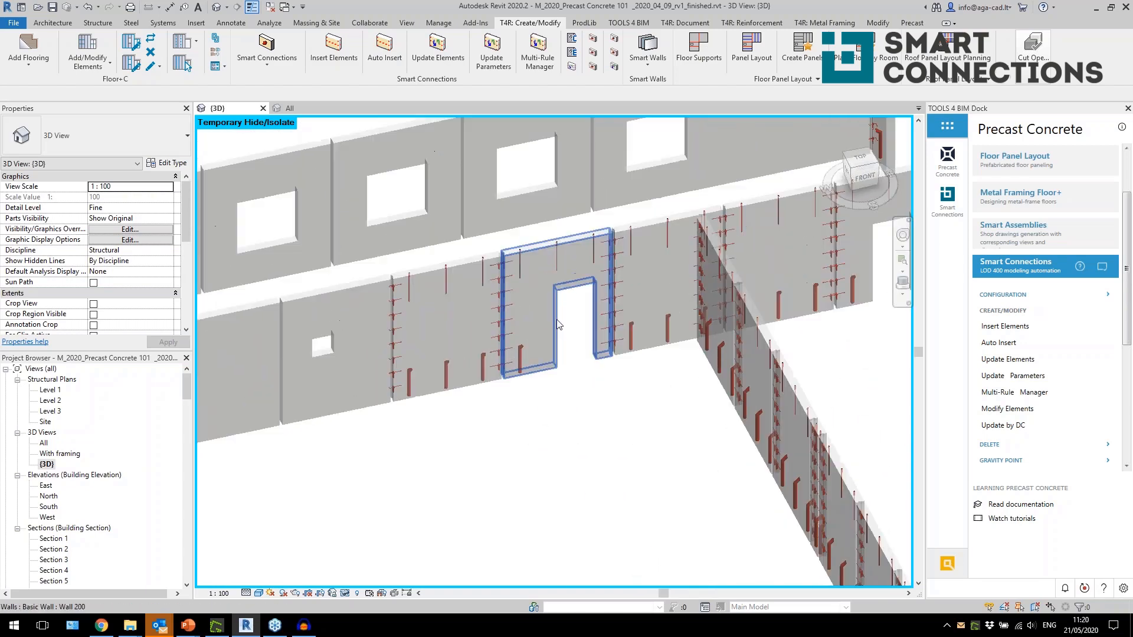
pyautogui.scroll(3, 649, 273)
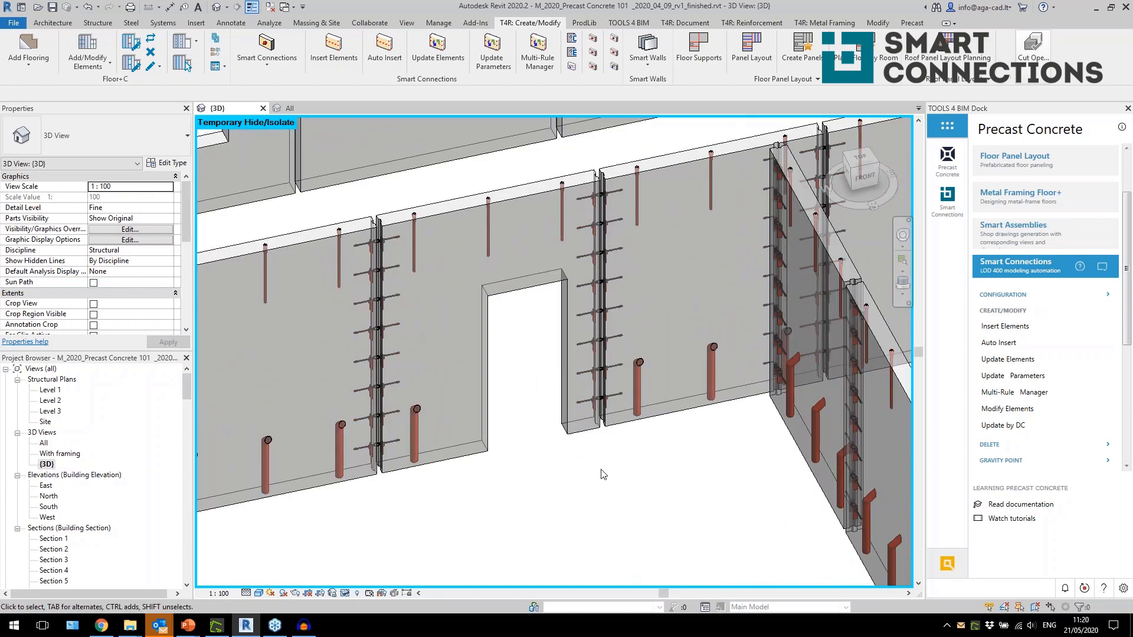
pyautogui.scroll(3, 571, 453)
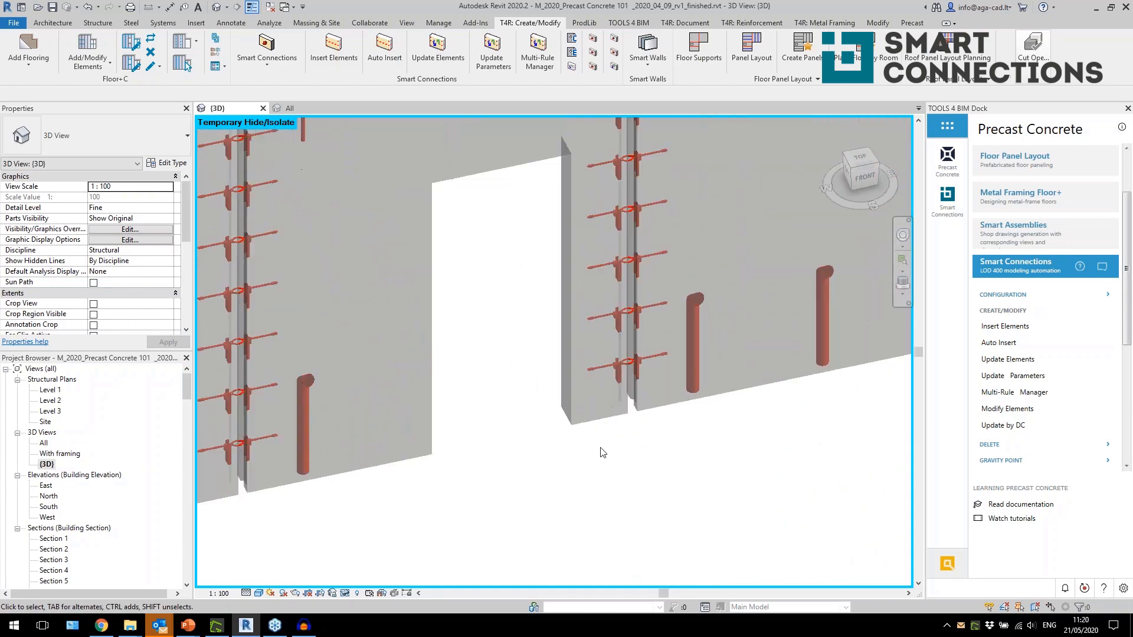
pyautogui.click(599, 370)
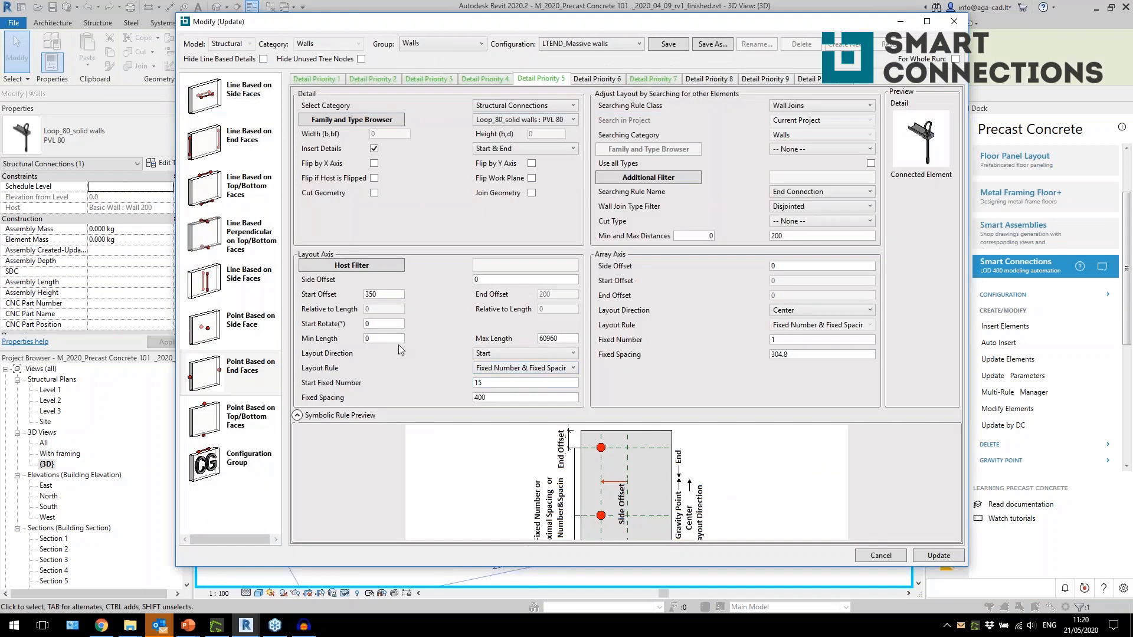
pyautogui.doubleClick(391, 295)
pyautogui.write('370')
pyautogui.click(930, 557)
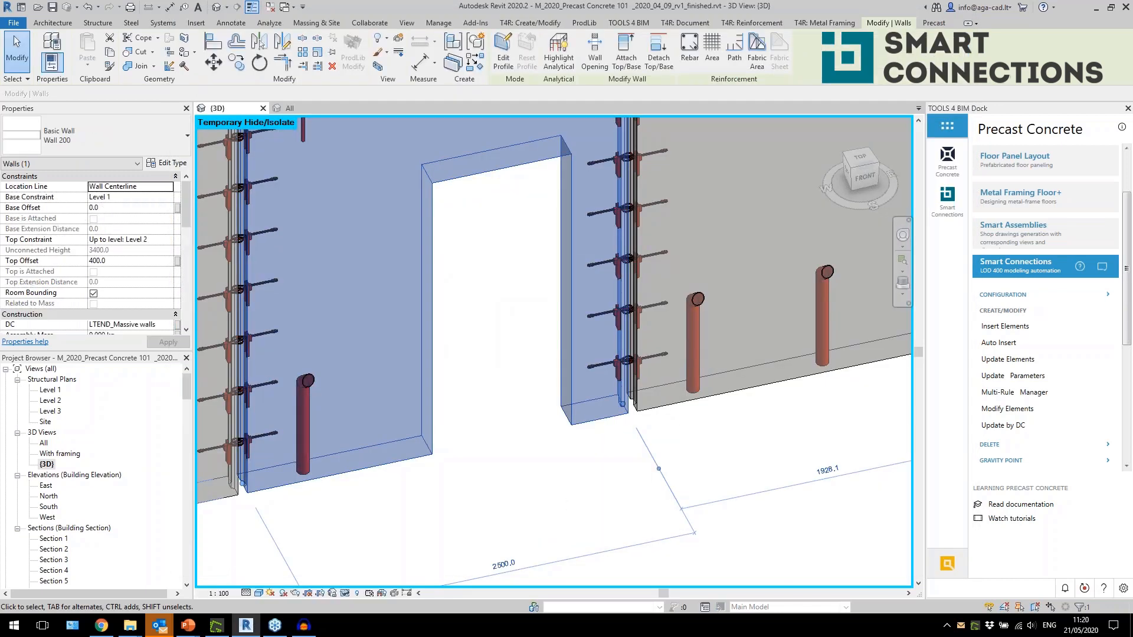
# Step: Inspect the updated solid-wall loops at the panel joint beside the door opening
pyautogui.scroll(5, 593, 402)
pyautogui.click(597, 277)
pyautogui.keyDown('shift'); pyautogui.moveTo(621, 346); pyautogui.dragTo(581, 332, button='middle'); pyautogui.keyUp('shift')
pyautogui.scroll(-5, 717, 334)
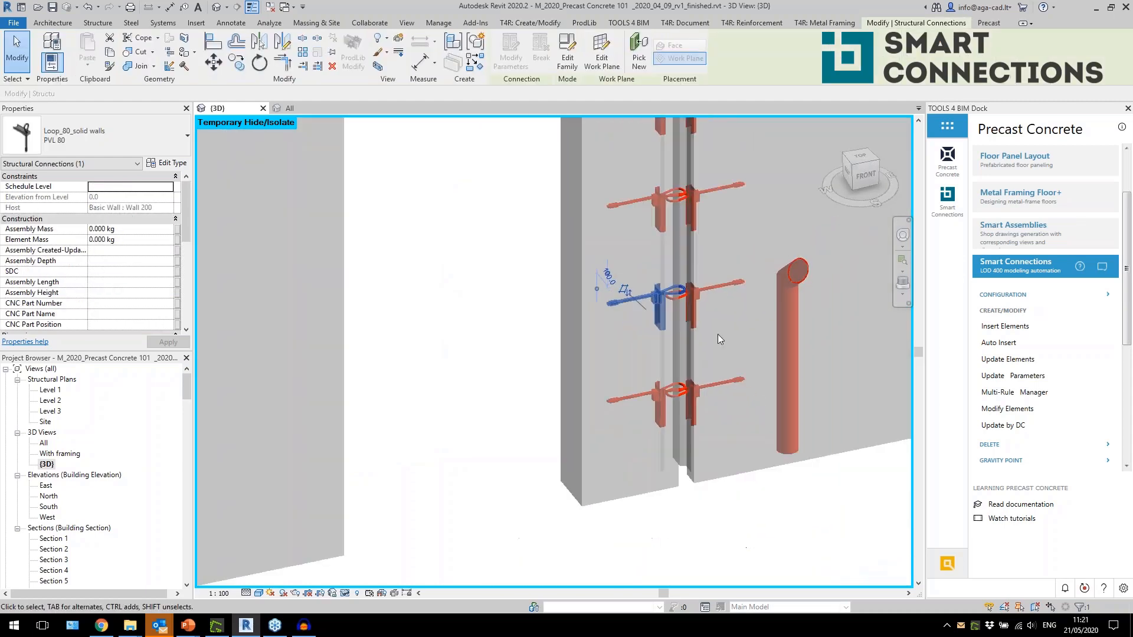
pyautogui.click(613, 481)
pyautogui.scroll(-4, 613, 481)
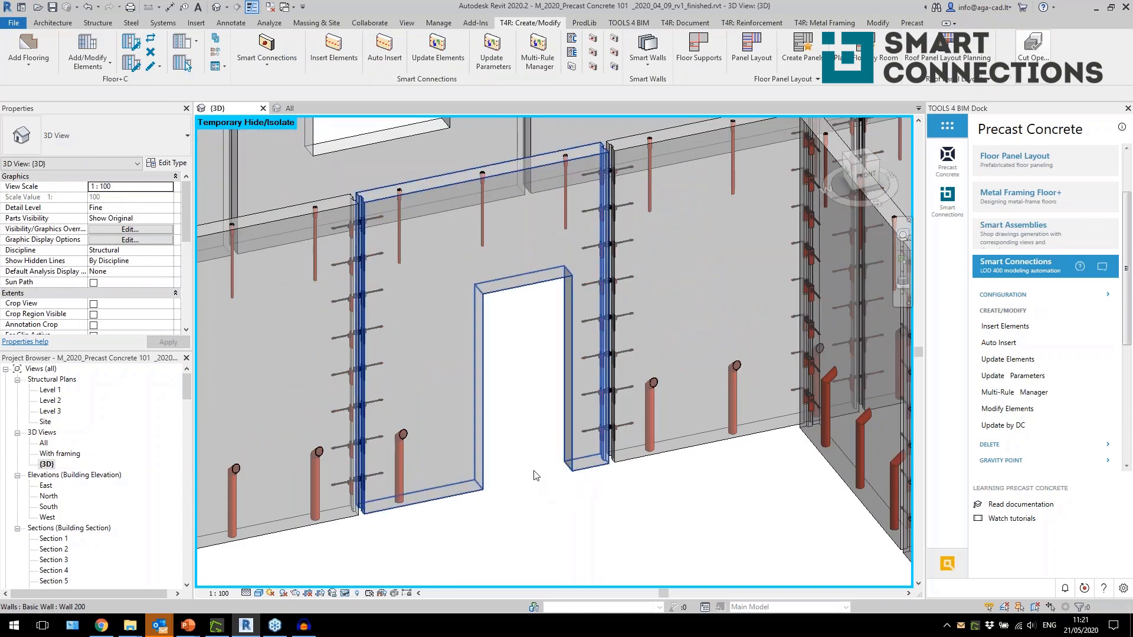
# Step: Copy the door panel's bottom tube 1900 mm along the wall to the narrow strip across the opening
pyautogui.click(394, 476)
pyautogui.scroll(2, 407, 479)
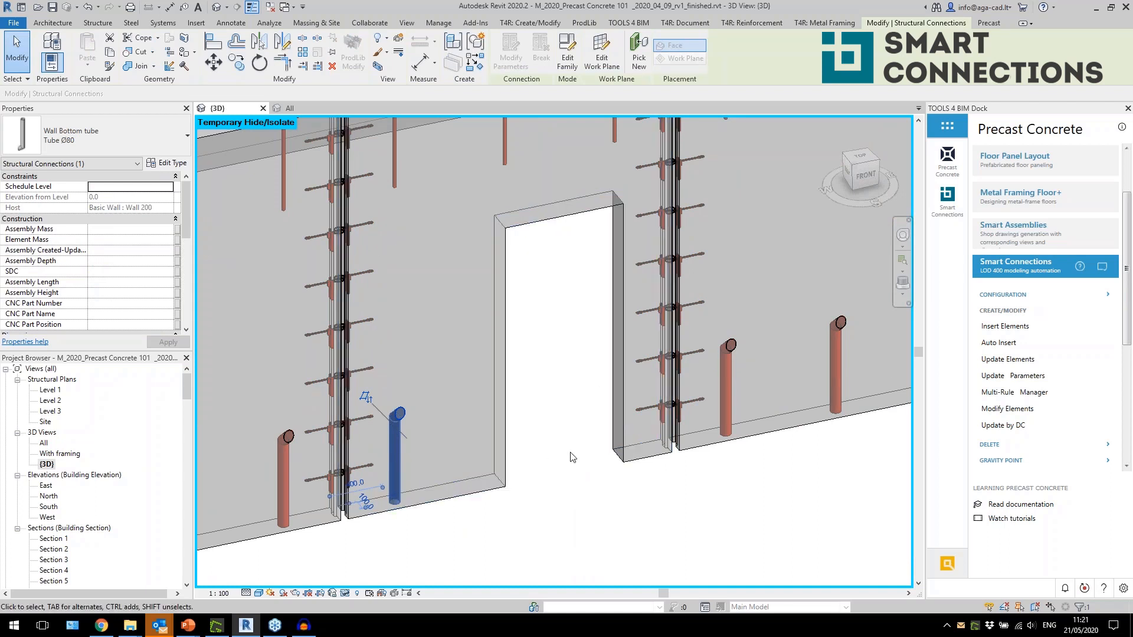
pyautogui.click(236, 62)
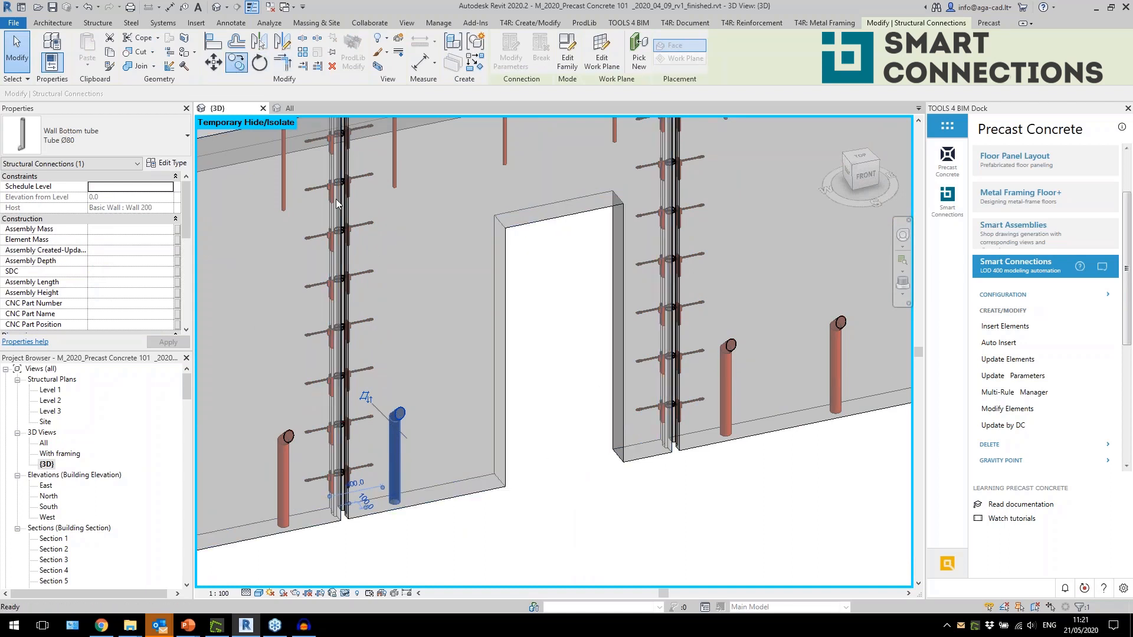
pyautogui.click(408, 535)
pyautogui.click(642, 472)
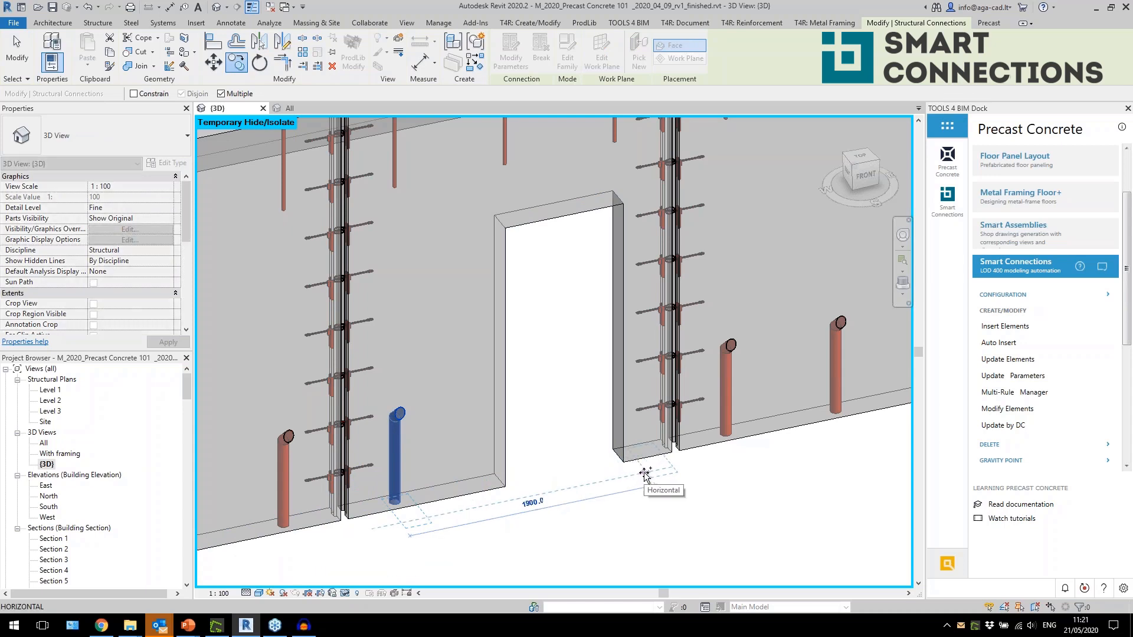
pyautogui.press('Escape')
pyautogui.press('Escape')
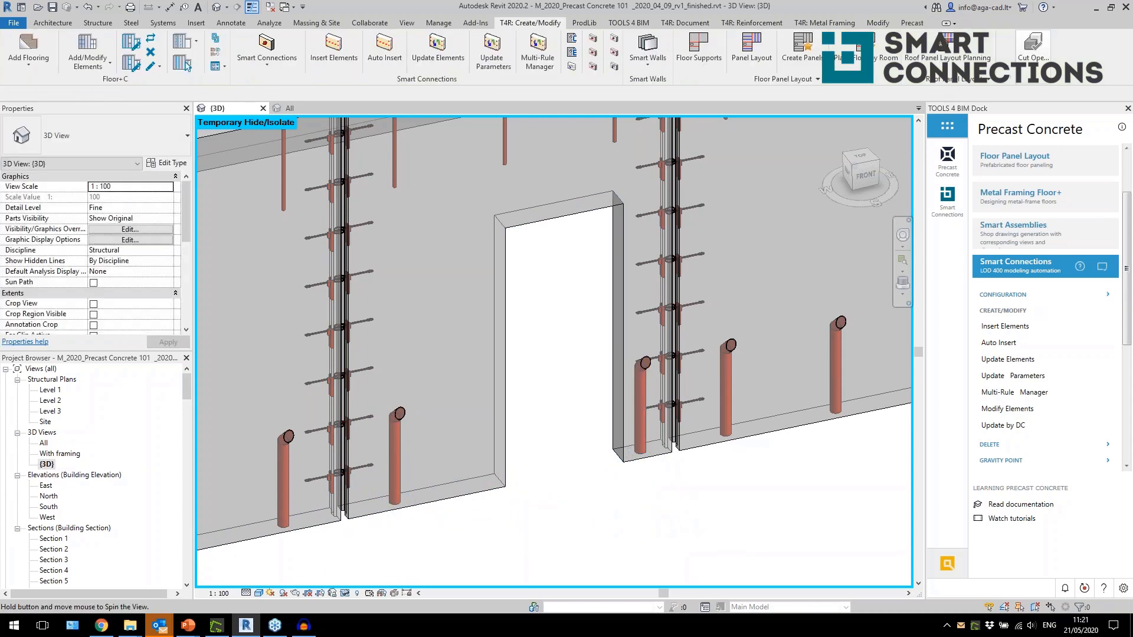
# Step: Inspect the copied bottom tube in the narrow wall strip next to the door opening
pyautogui.click(644, 451)
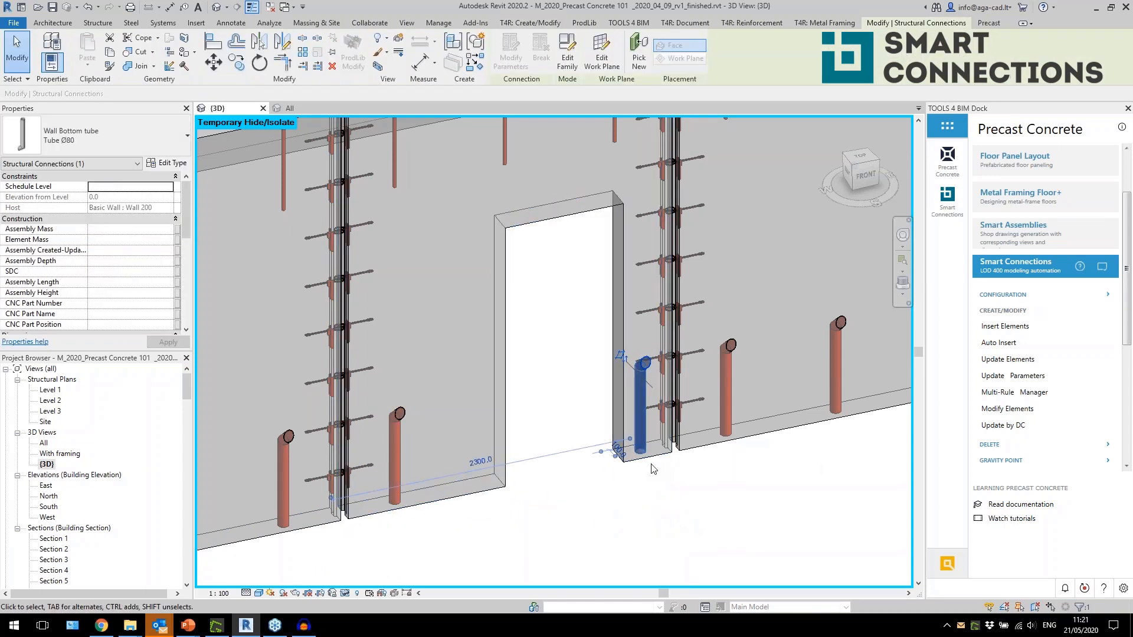
pyautogui.scroll(2, 590, 457)
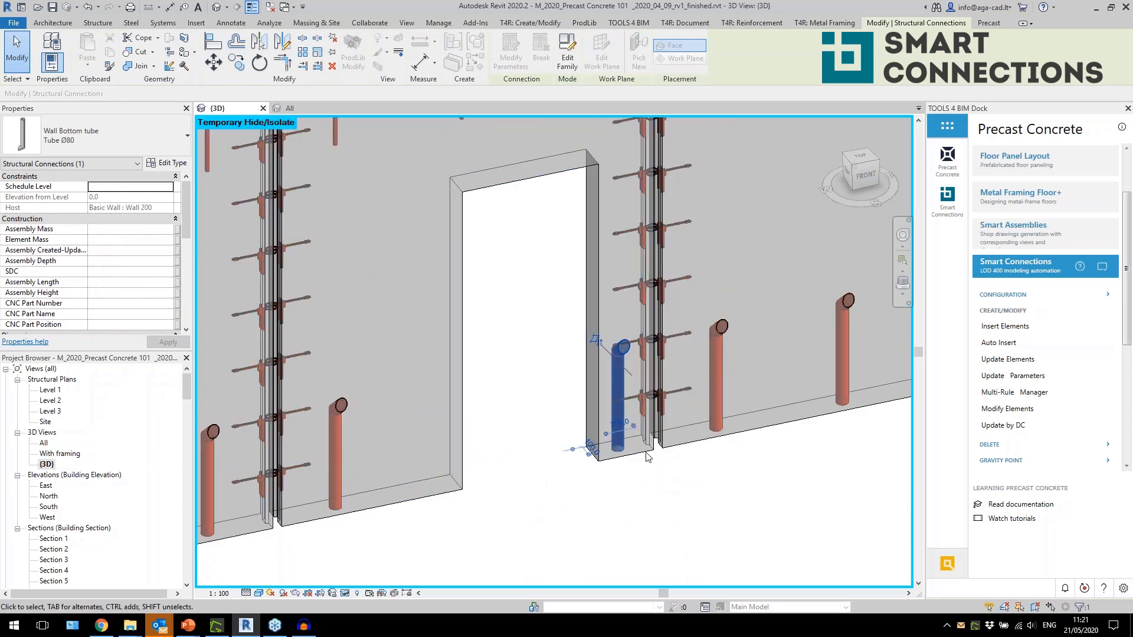
pyautogui.scroll(2, 657, 454)
pyautogui.scroll(-3, 665, 481)
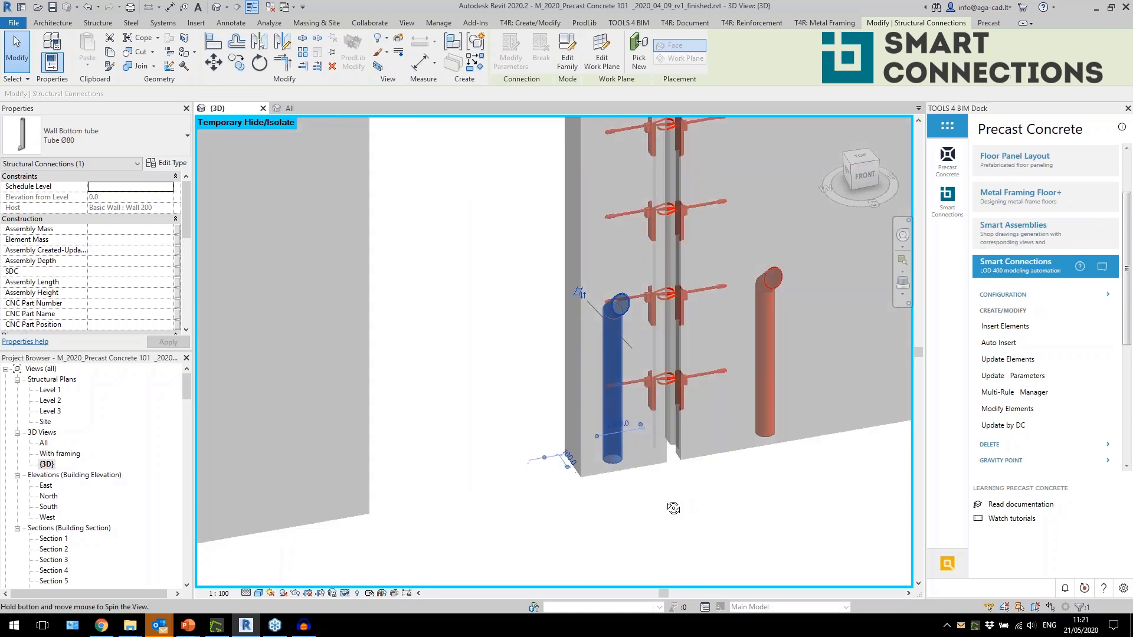
pyautogui.scroll(-1, 747, 445)
pyautogui.click(668, 501)
# Step: Review the door wall panel together with its loops, top fixings and bottom tubes, and clear the selection
pyautogui.scroll(-3, 494, 451)
pyautogui.click(527, 480)
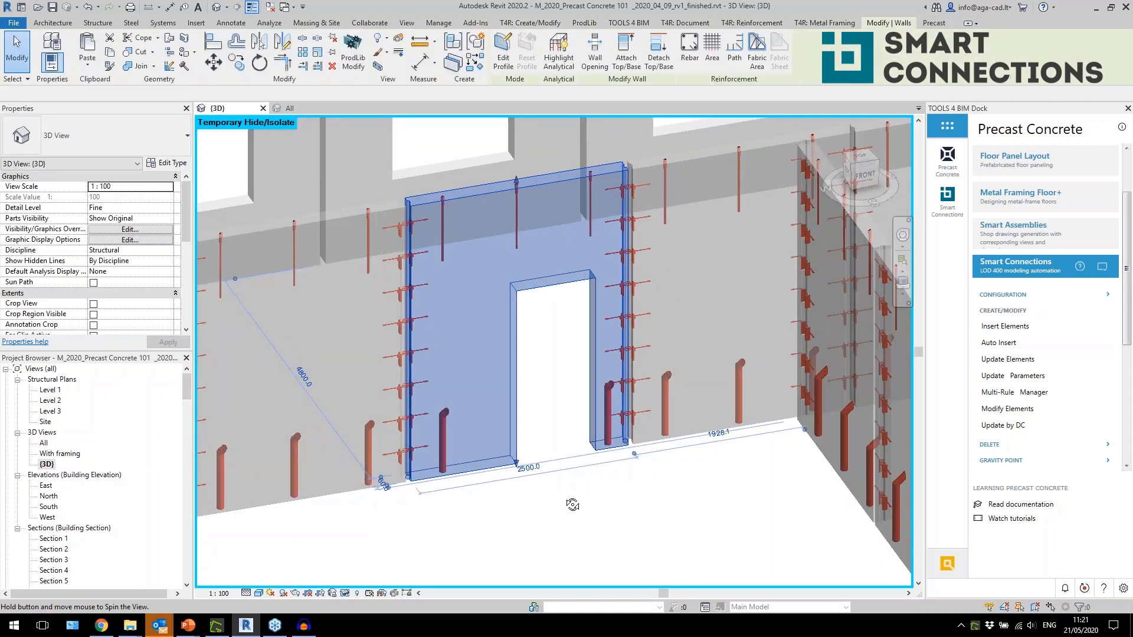
pyautogui.scroll(1, 496, 496)
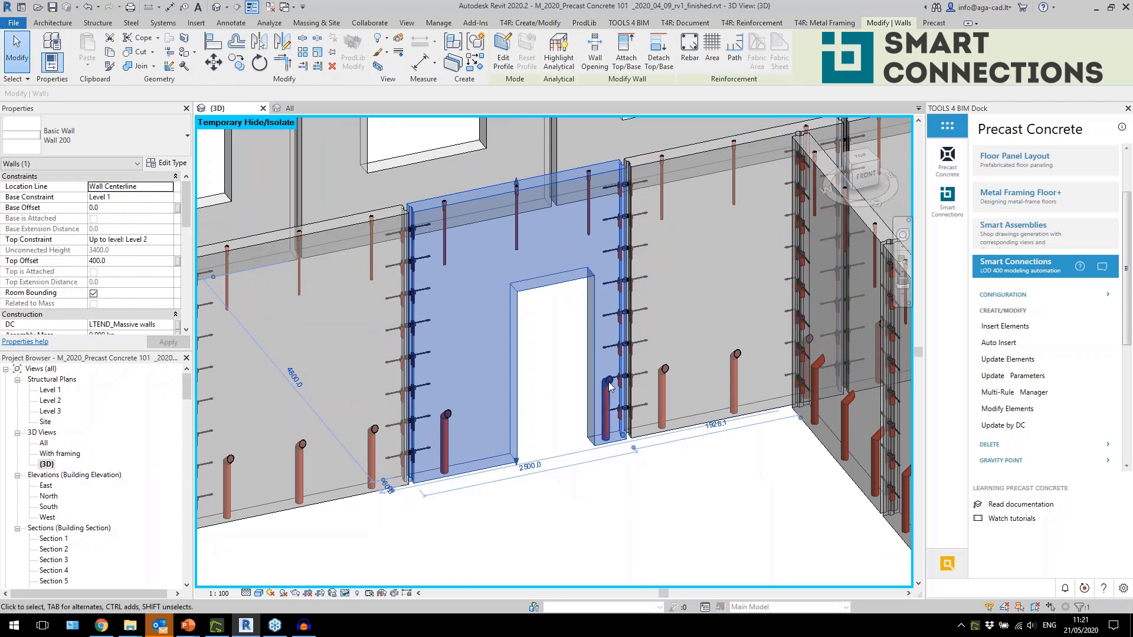
pyautogui.scroll(1, 523, 494)
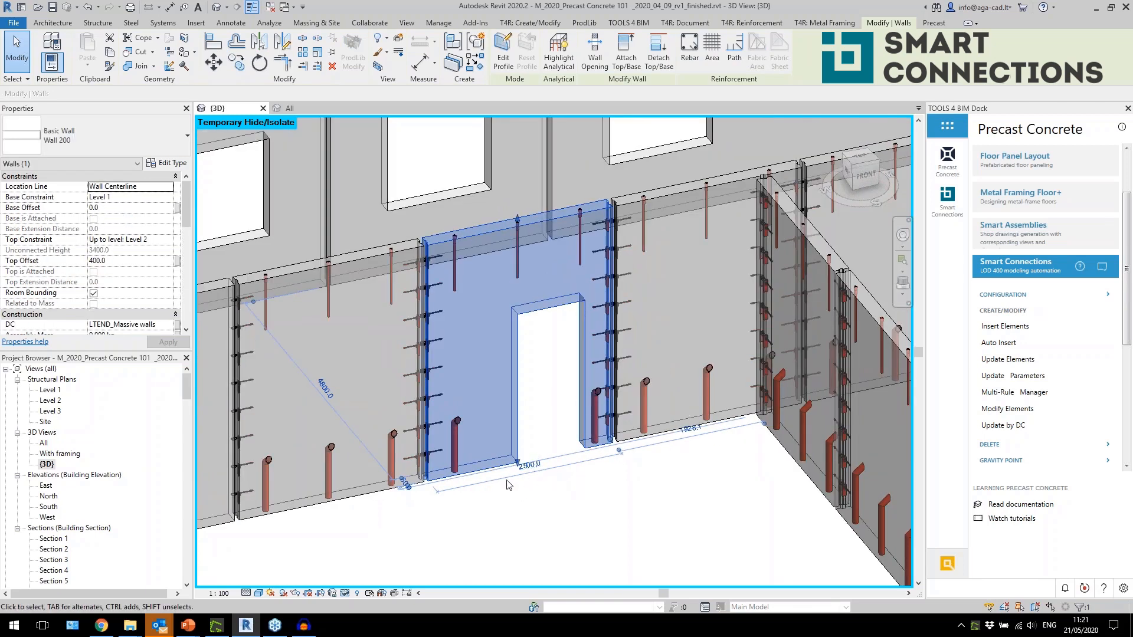
pyautogui.click(485, 502)
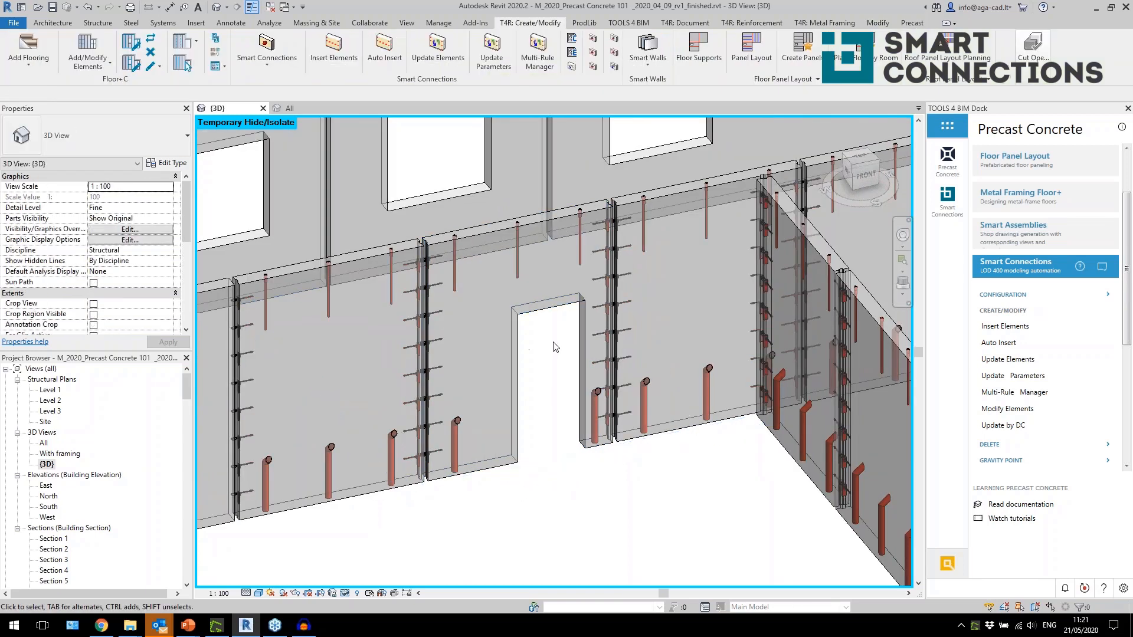
# Step: Look over the isolated walls with their inserted details, and open the All 3D view
pyautogui.scroll(-2, 435, 318)
pyautogui.keyDown('shift'); pyautogui.moveTo(507, 367); pyautogui.dragTo(489, 413, button='middle'); pyautogui.keyUp('shift')
pyautogui.scroll(-3, 452, 284)
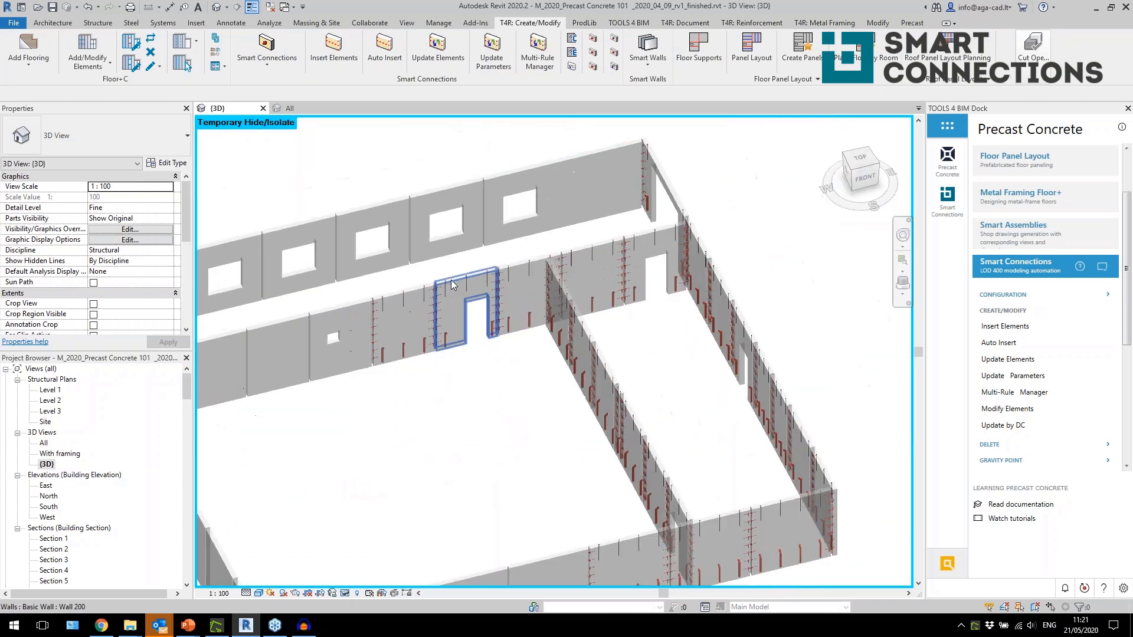
pyautogui.moveTo(454, 454); pyautogui.dragTo(506, 430, button='middle')
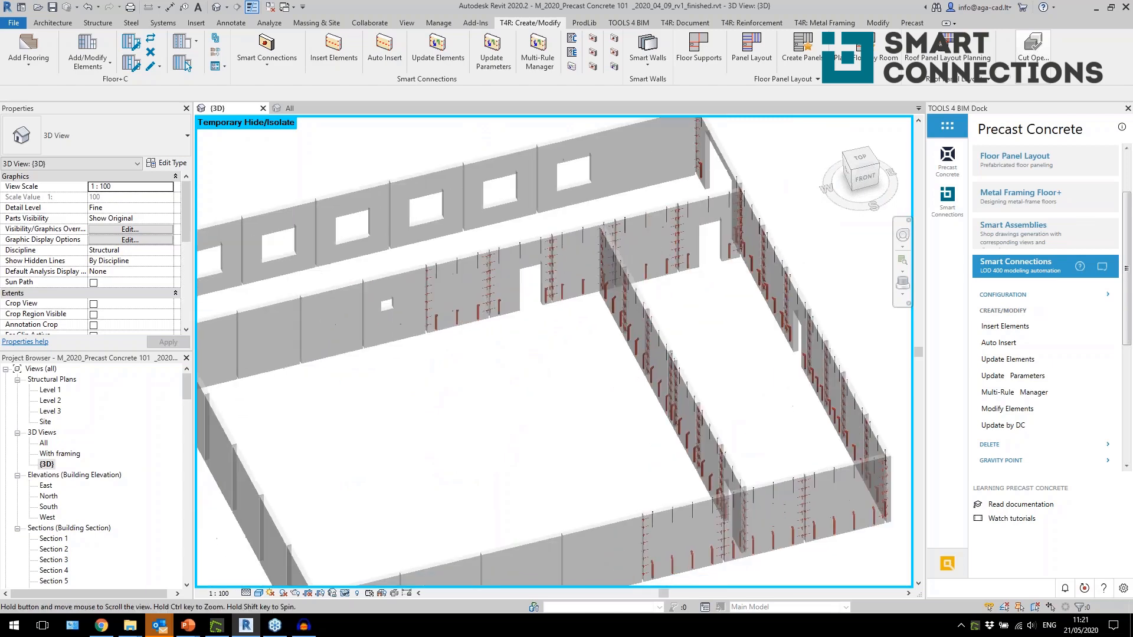
pyautogui.doubleClick(45, 443)
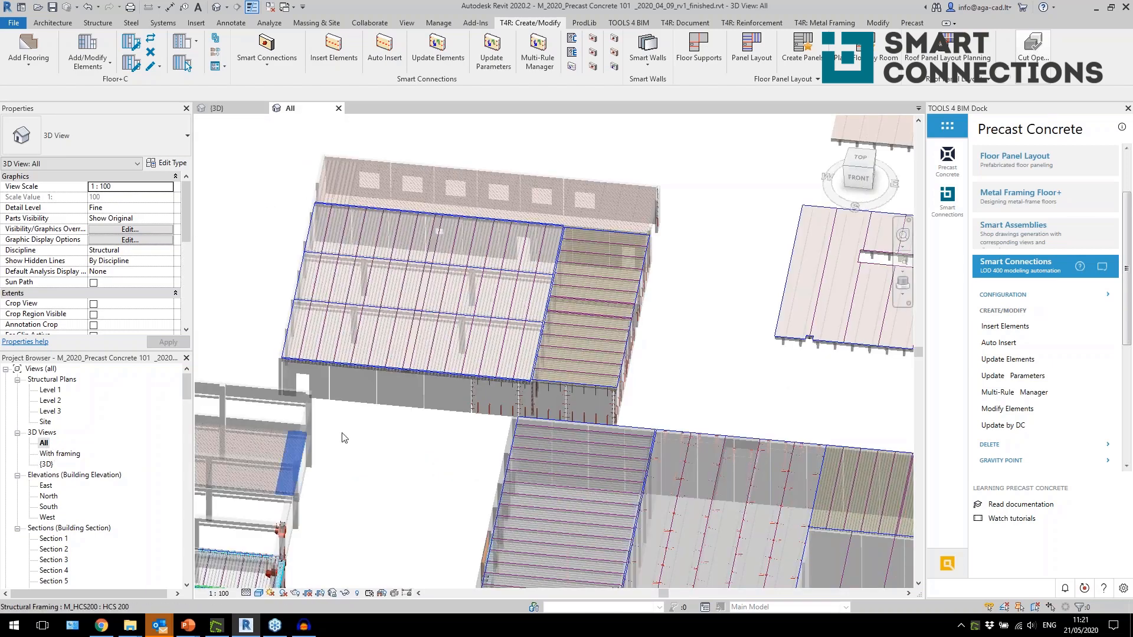
# Step: Examine the corbels, embedded plates and bottom fixing tubes in the outer wall panels of the neighbouring building
pyautogui.keyDown('shift'); pyautogui.moveTo(408, 471); pyautogui.dragTo(602, 324, button='middle'); pyautogui.keyUp('shift')
pyautogui.scroll(6, 678, 451)
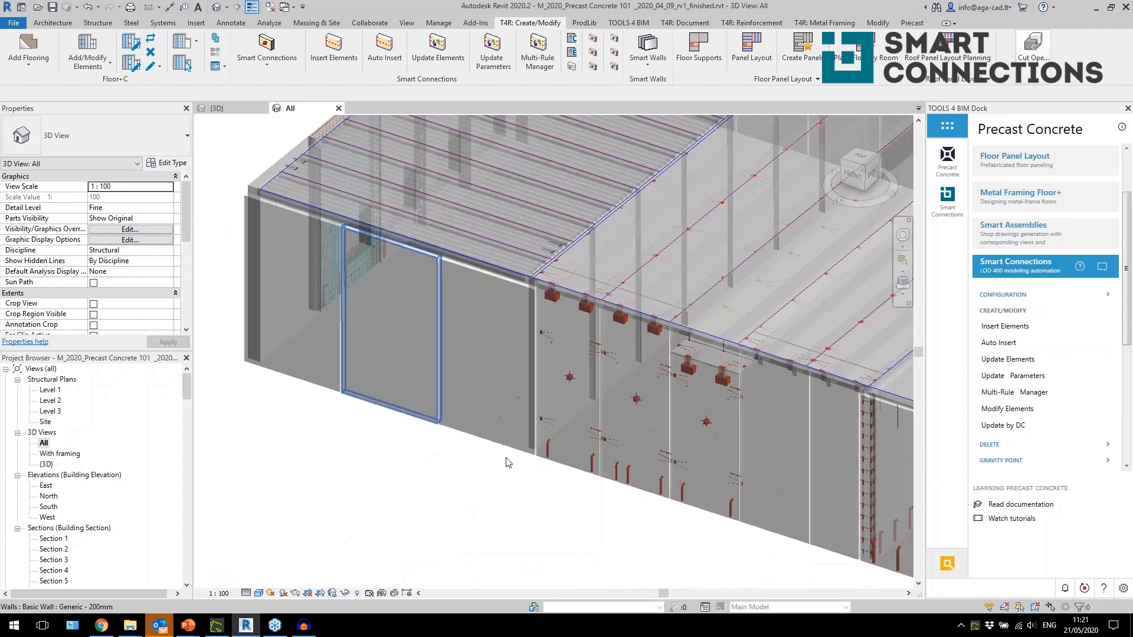
pyautogui.click(666, 478)
pyautogui.moveTo(677, 444); pyautogui.dragTo(717, 377, button='middle')
pyautogui.scroll(5, 718, 366)
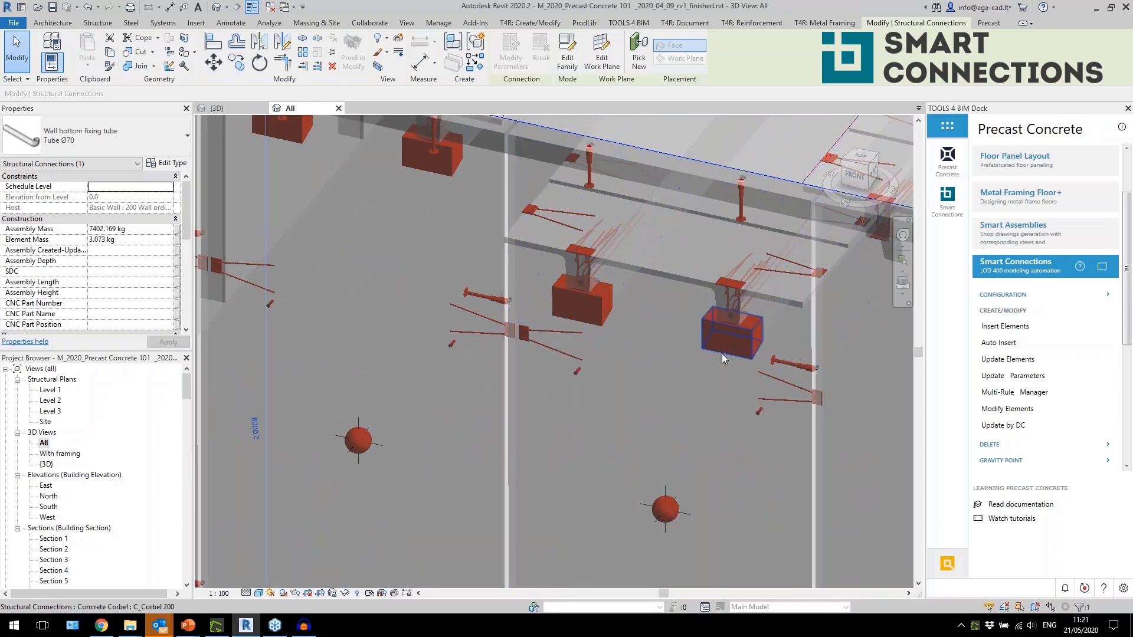
# Step: Examine the wall panel assembly, its concrete corbels and the embedded connections where the double-tee floor slabs meet the outer wall
pyautogui.click(724, 311)
pyautogui.scroll(-3, 484, 411)
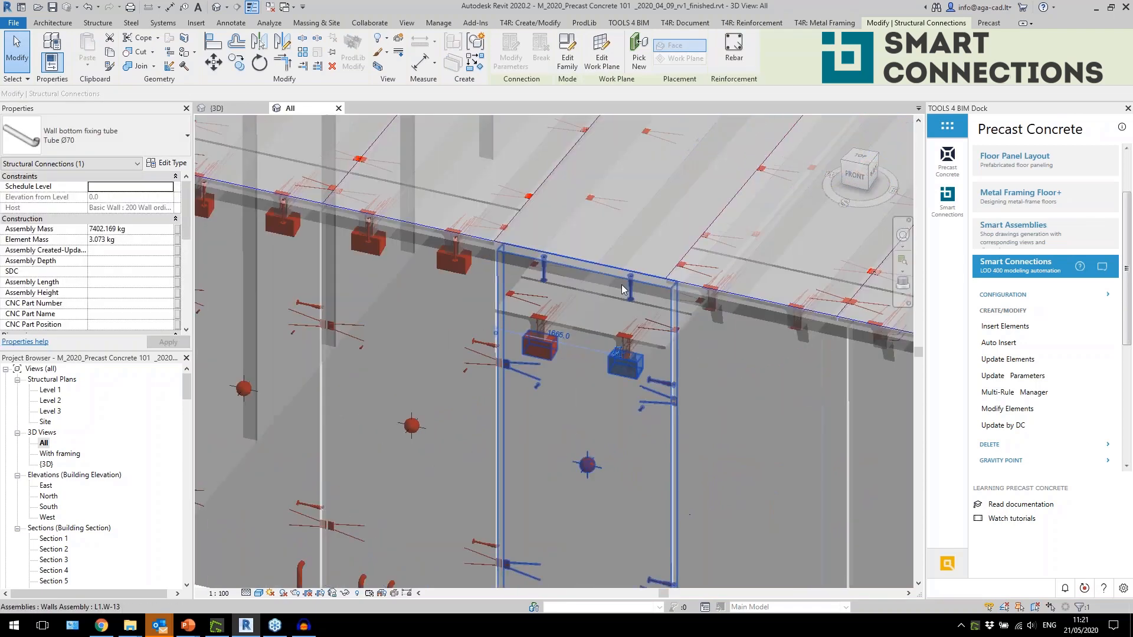
pyautogui.click(534, 348)
pyautogui.scroll(3, 592, 291)
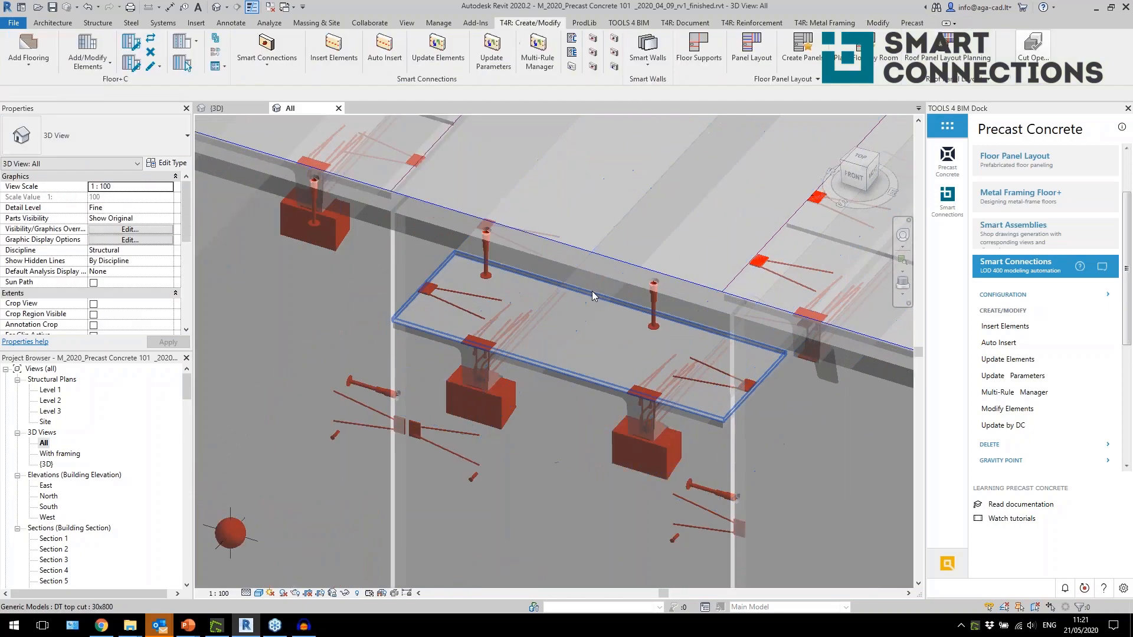
pyautogui.click(477, 311)
pyautogui.scroll(-2, 655, 148)
pyautogui.moveTo(655, 147); pyautogui.dragTo(545, 310, button='middle')
pyautogui.scroll(-3, 685, 330)
pyautogui.keyDown('shift'); pyautogui.moveTo(686, 330); pyautogui.dragTo(693, 331, button='middle'); pyautogui.keyUp('shift')
pyautogui.click(693, 330)
pyautogui.scroll(2, 693, 331)
pyautogui.press('Escape')
# Step: Select the hollow-core slabs along the back wall of the neighbouring building, filtering the selection to Structural Framing (Other) only
pyautogui.scroll(-3, 413, 368)
pyautogui.scroll(-2, 422, 354)
pyautogui.scroll(-2, 431, 338)
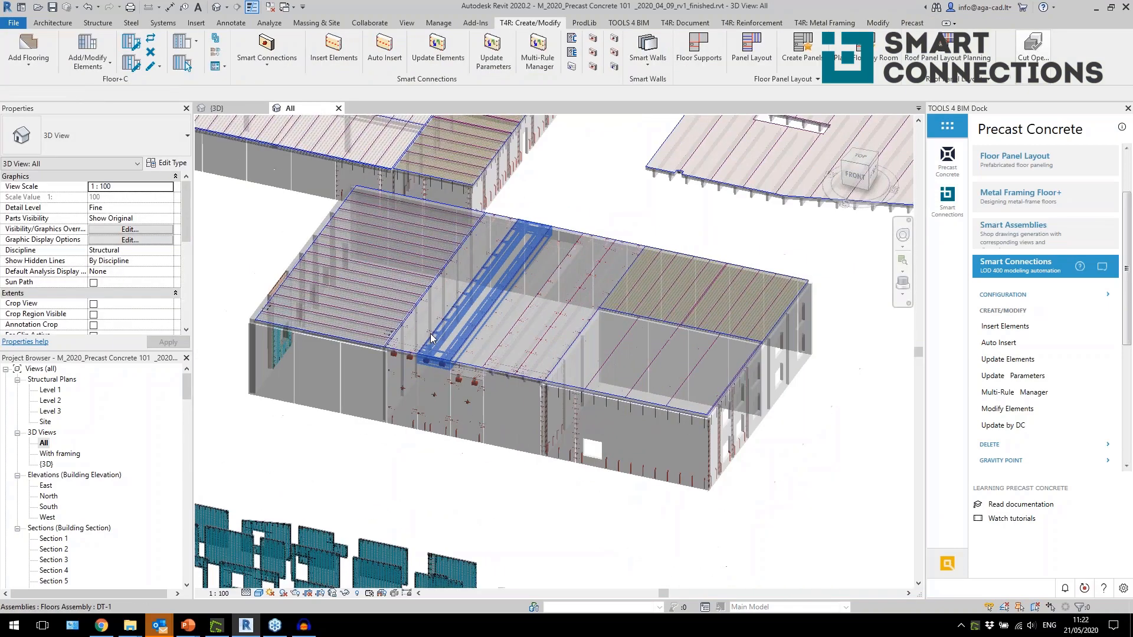
pyautogui.scroll(4, 610, 258)
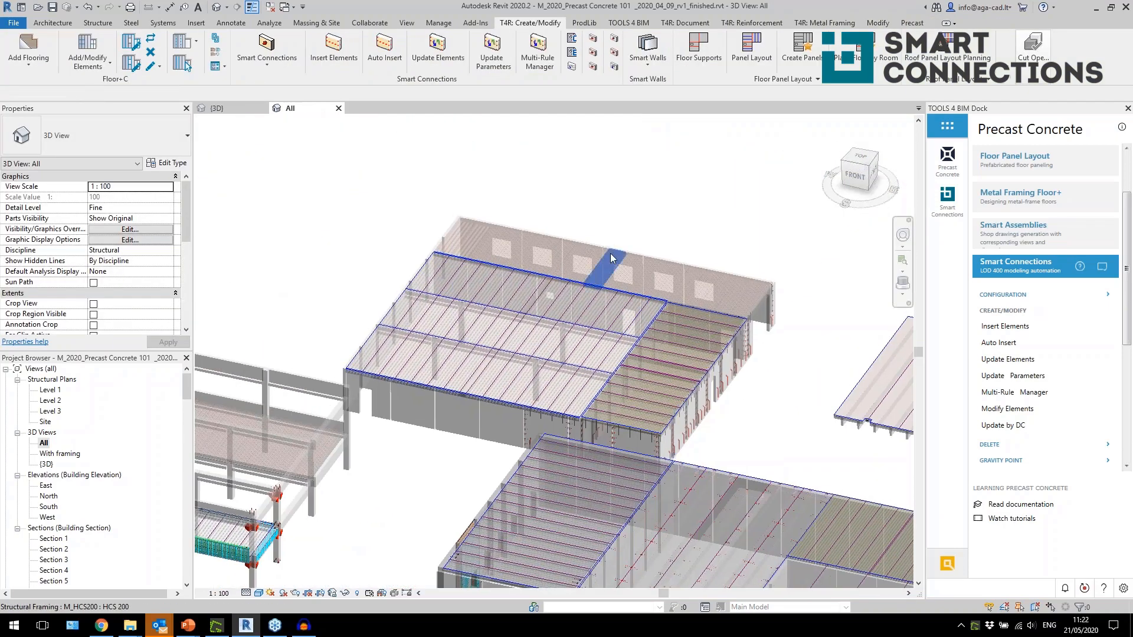
pyautogui.scroll(3, 611, 258)
pyautogui.click(601, 291)
pyautogui.keyDown('shift'); pyautogui.moveTo(518, 297); pyautogui.dragTo(514, 239, button='middle'); pyautogui.keyUp('shift')
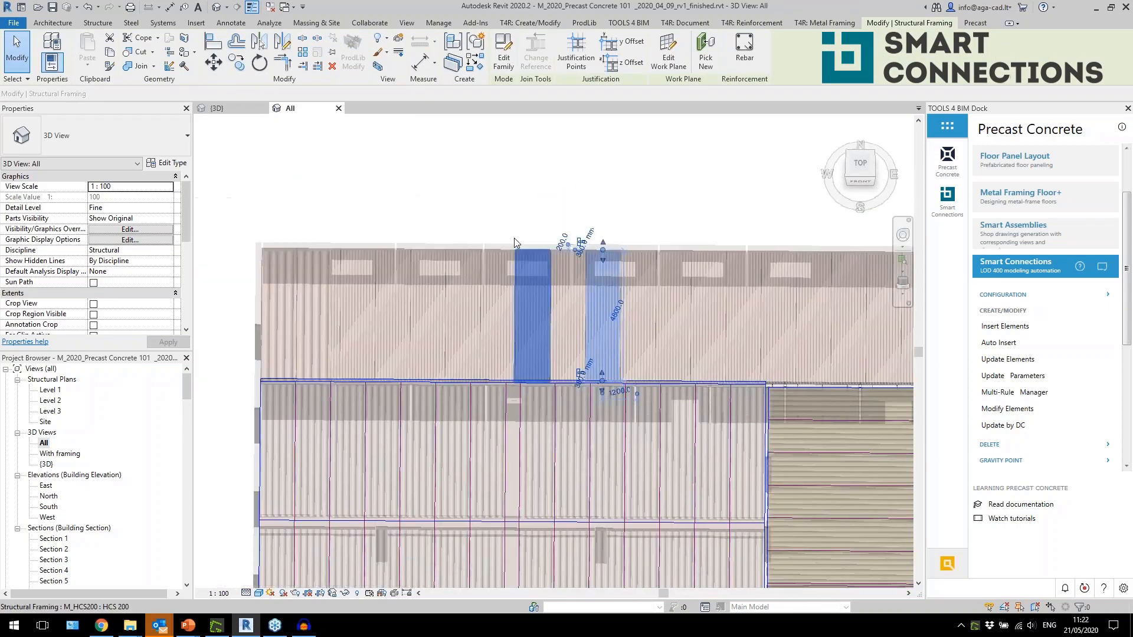
pyautogui.moveTo(450, 182); pyautogui.dragTo(334, 278)
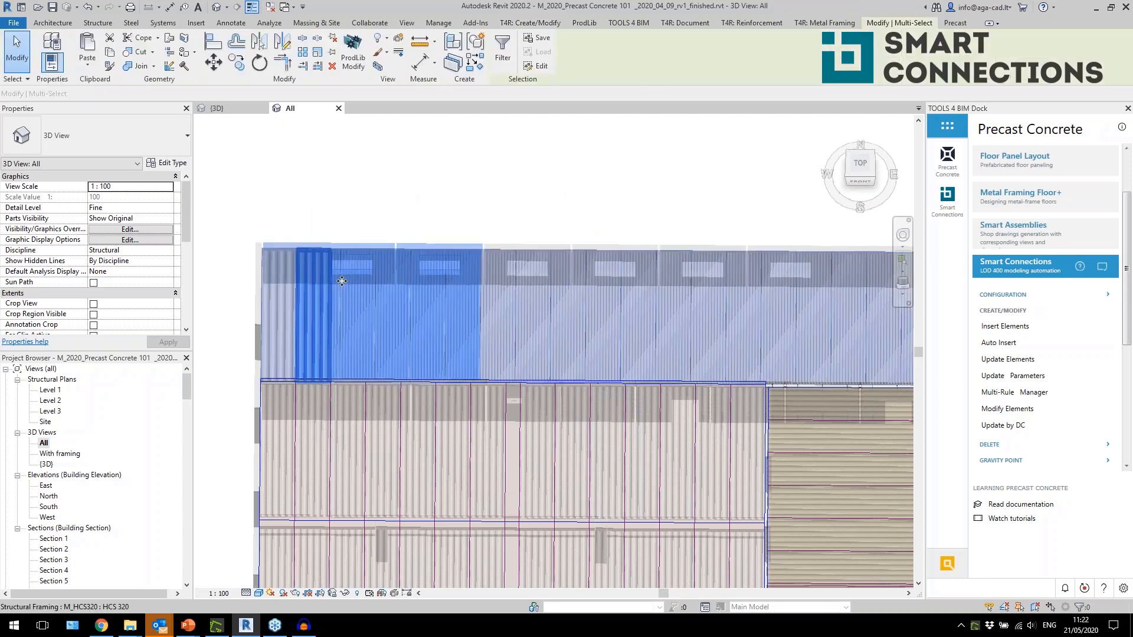
pyautogui.click(496, 70)
pyautogui.click(642, 254)
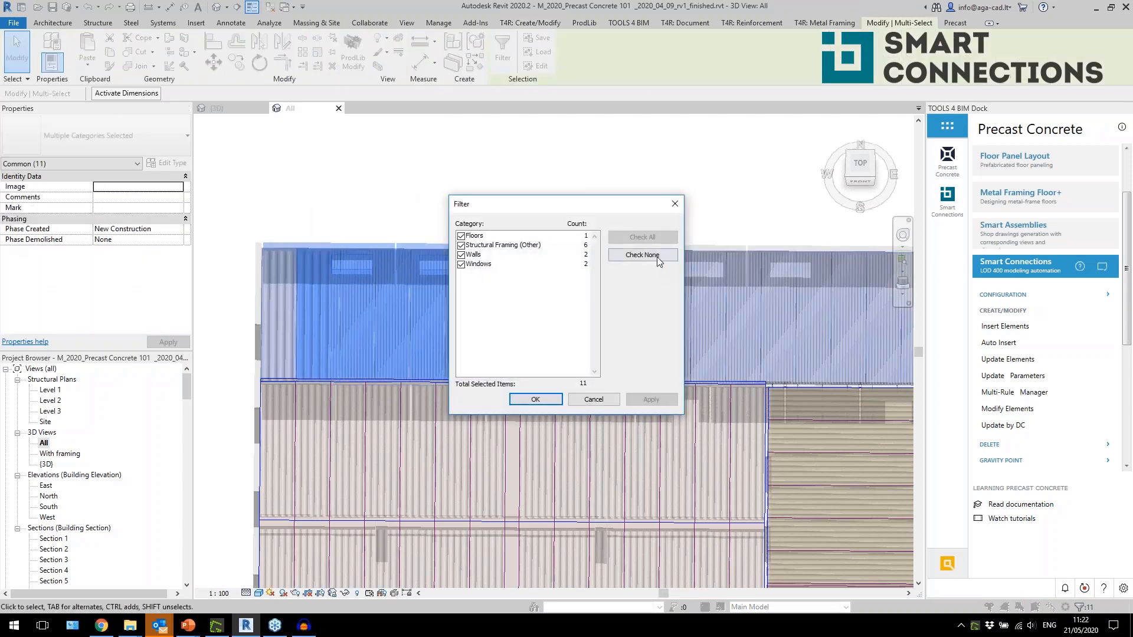
pyautogui.click(461, 245)
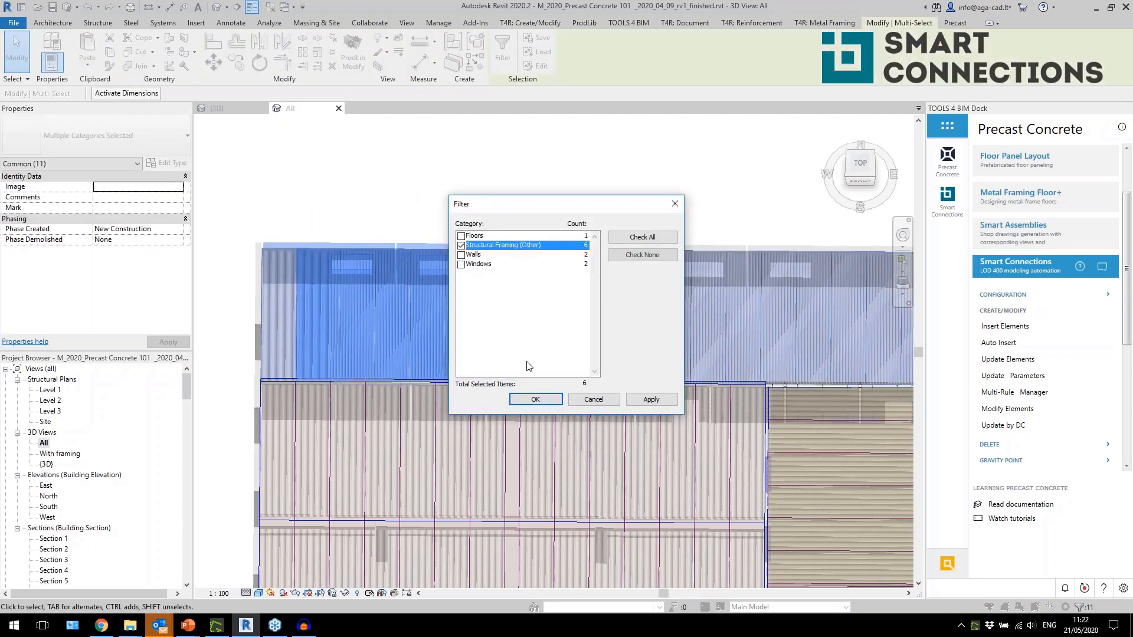
pyautogui.click(535, 400)
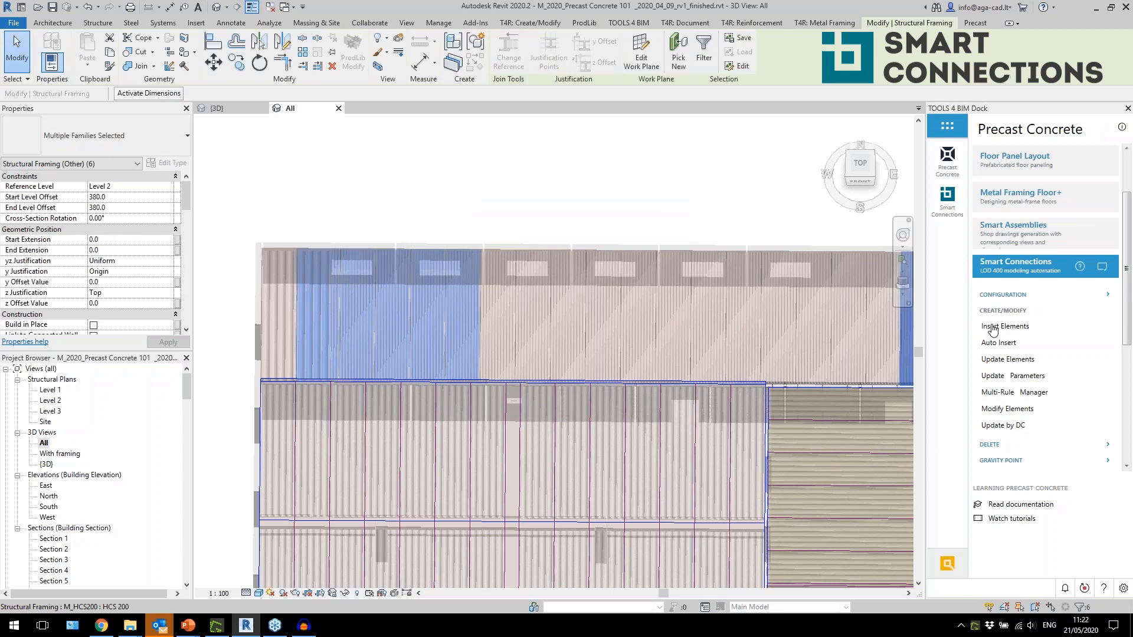
# Step: Temporarily isolate the selected hollow-core slabs and show them from an angled 3D viewpoint
pyautogui.press('h')
pyautogui.press('i')
pyautogui.keyDown('shift'); pyautogui.moveTo(568, 256); pyautogui.dragTo(425, 352, button='middle'); pyautogui.keyUp('shift')
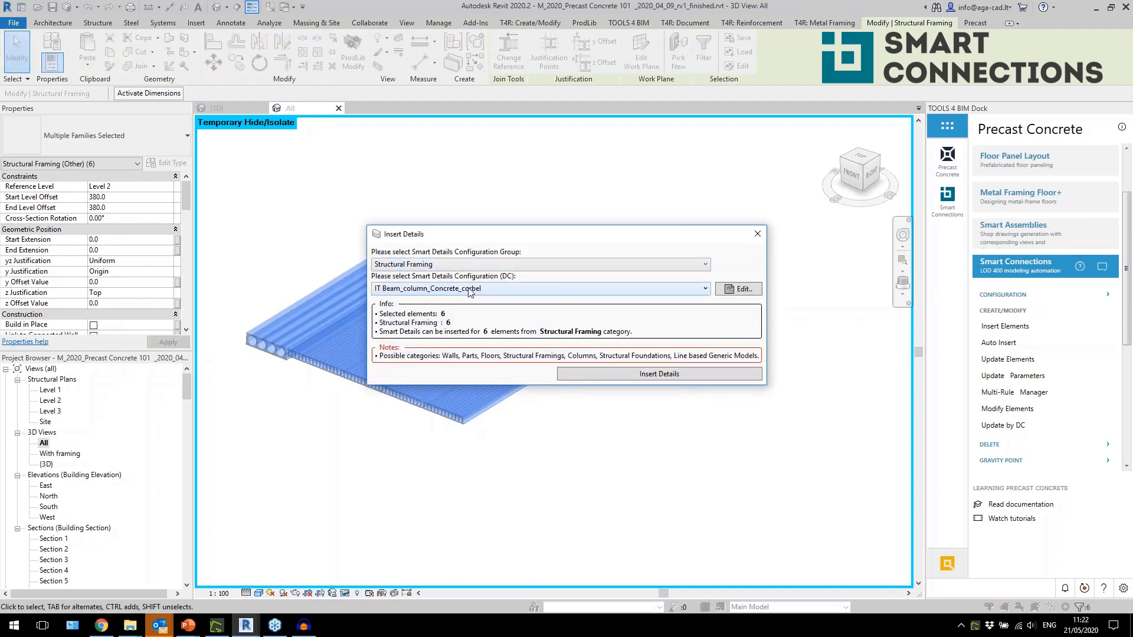
# Step: Check the Structural Framing detail configurations available for the isolated slabs and open the choice of configuration group
pyautogui.click(472, 288)
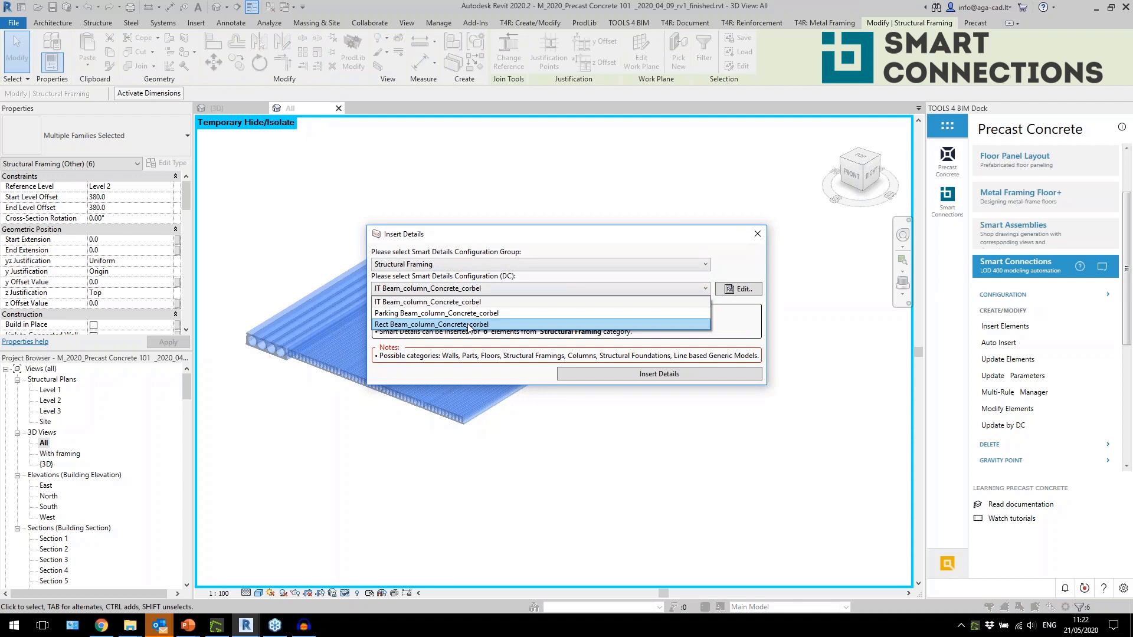
pyautogui.click(495, 267)
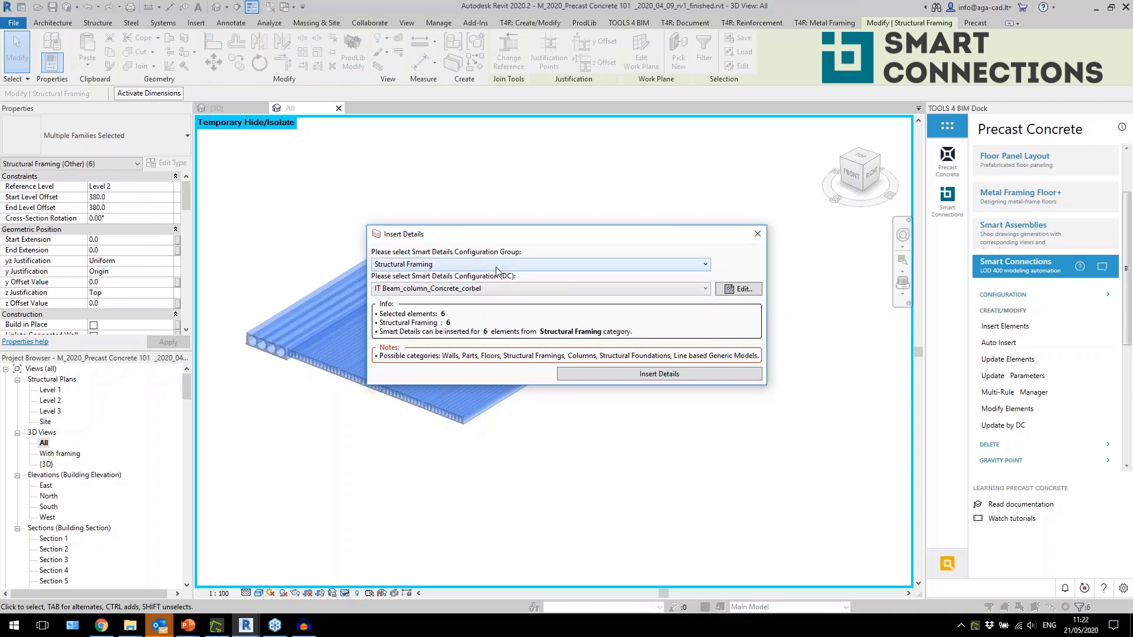
# Step: Review the Smart Details configurations in the Not Assigned and Structural Framing groups, and leave the Insert Details dialog without inserting anything
pyautogui.click(495, 267)
pyautogui.click(495, 271)
pyautogui.click(485, 288)
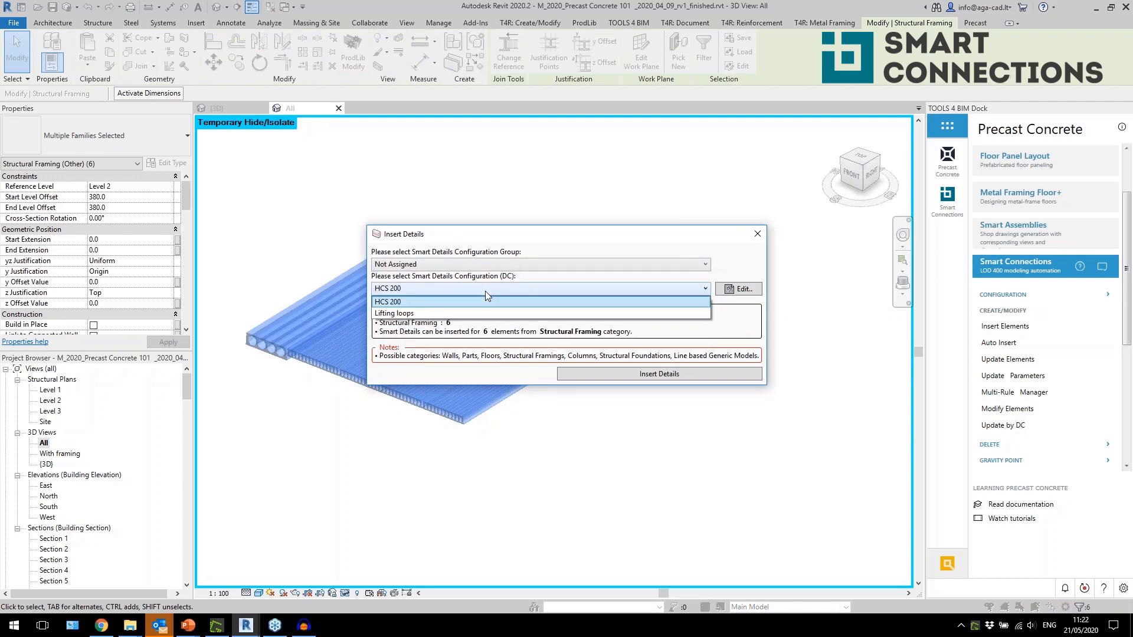
pyautogui.click(485, 291)
pyautogui.click(496, 265)
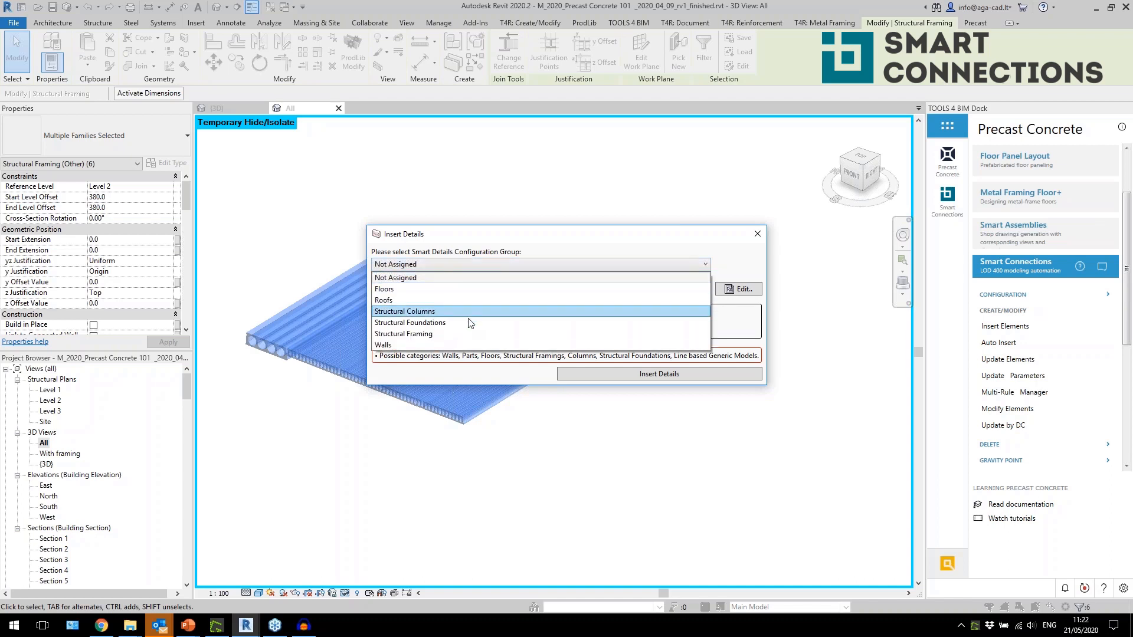
pyautogui.click(466, 329)
pyautogui.click(482, 291)
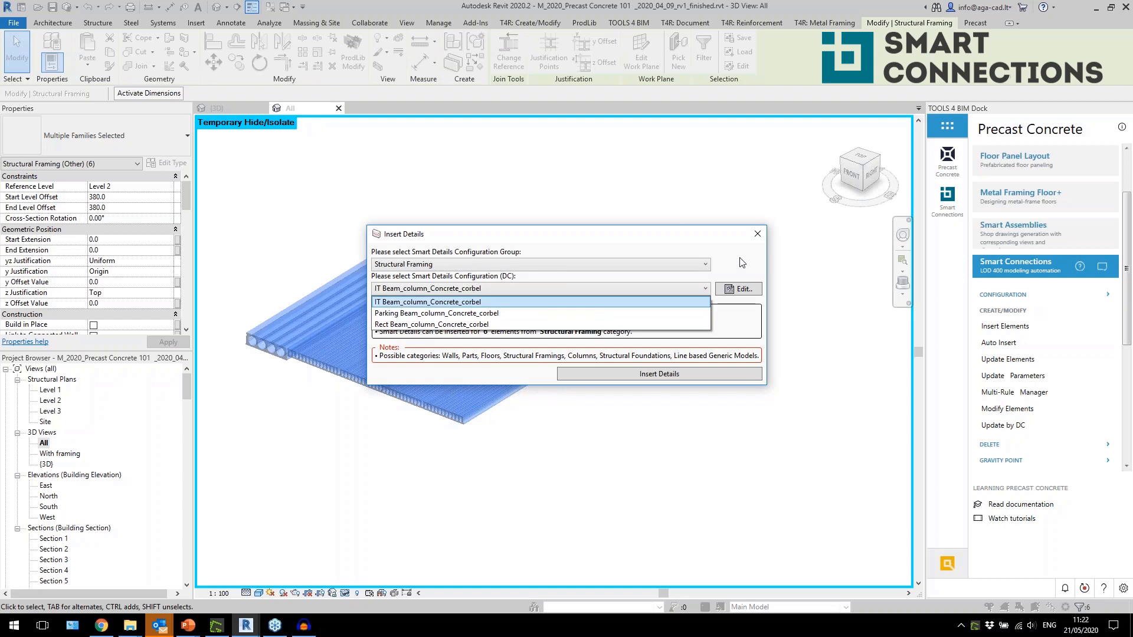
pyautogui.click(757, 241)
pyautogui.click(757, 235)
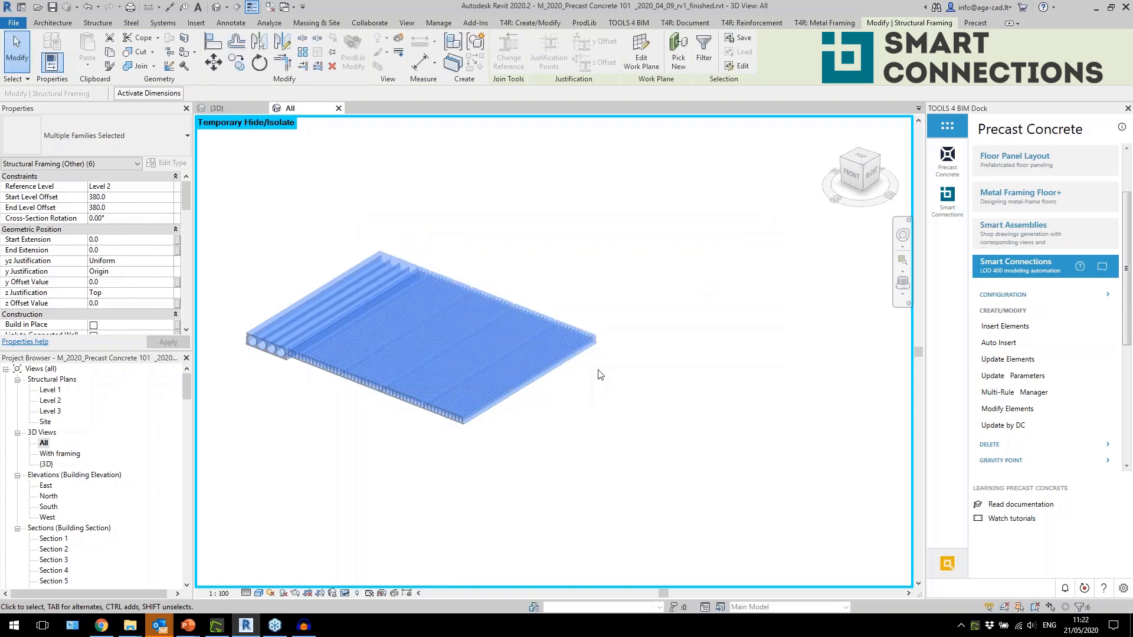
# Step: Deselect the floor elements and reset the temporary hide/isolate to show the whole building
pyautogui.press('Escape')
pyautogui.click(345, 593)
pyautogui.click(350, 582)
# Step: Select the three M_Precast-Inverted Tee 700x500 webinar girders in one row under the hollow-core slabs and isolate them temporarily
pyautogui.scroll(6, 484, 453)
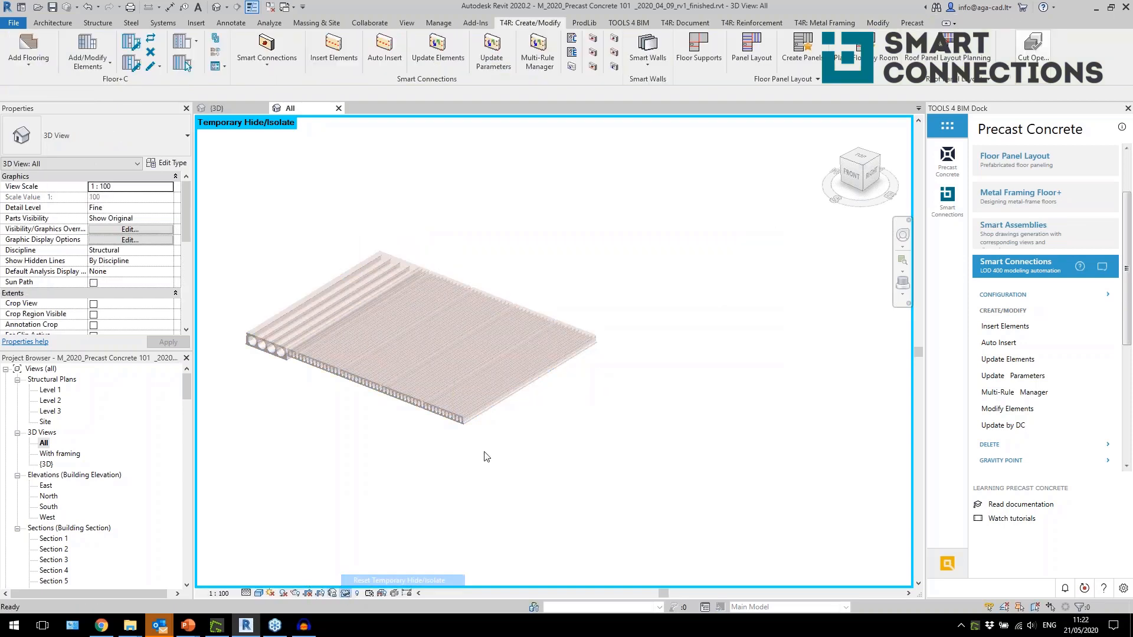
pyautogui.keyDown('shift'); pyautogui.moveTo(600, 299); pyautogui.dragTo(524, 438, button='middle'); pyautogui.keyUp('shift')
pyautogui.scroll(2, 478, 451)
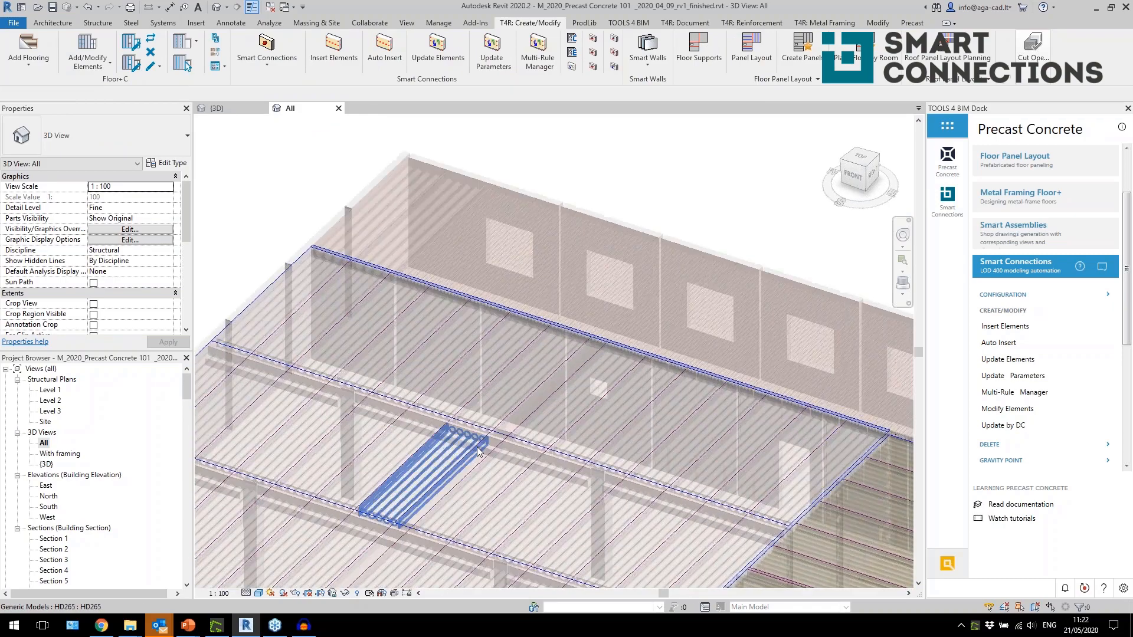
pyautogui.press('Tab')
pyautogui.click(461, 453)
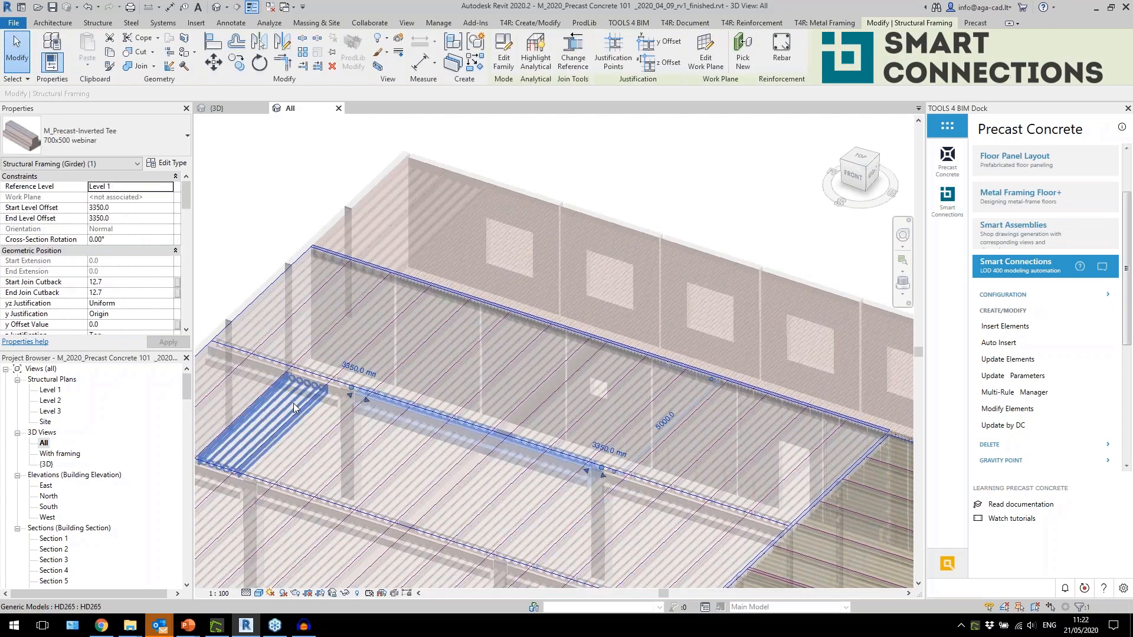
pyautogui.press('Tab')
pyautogui.keyDown('ctrl'); pyautogui.click(438, 452); pyautogui.keyUp('ctrl')
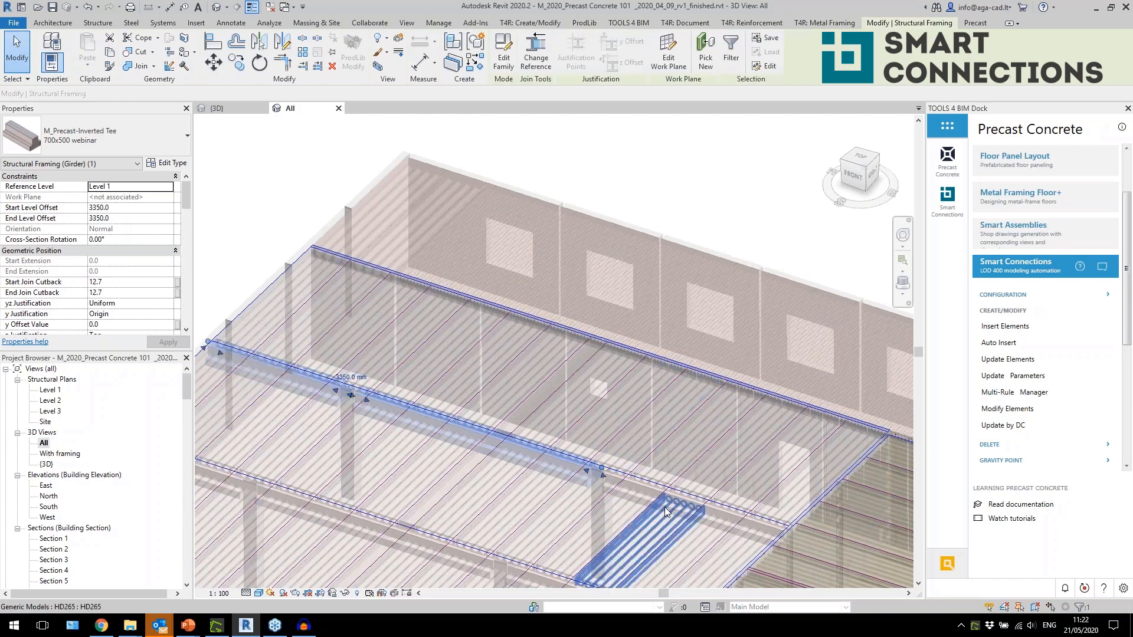
pyautogui.press('Tab')
pyautogui.keyDown('ctrl'); pyautogui.click(599, 389); pyautogui.keyUp('ctrl')
pyautogui.press('h')
pyautogui.press('i')
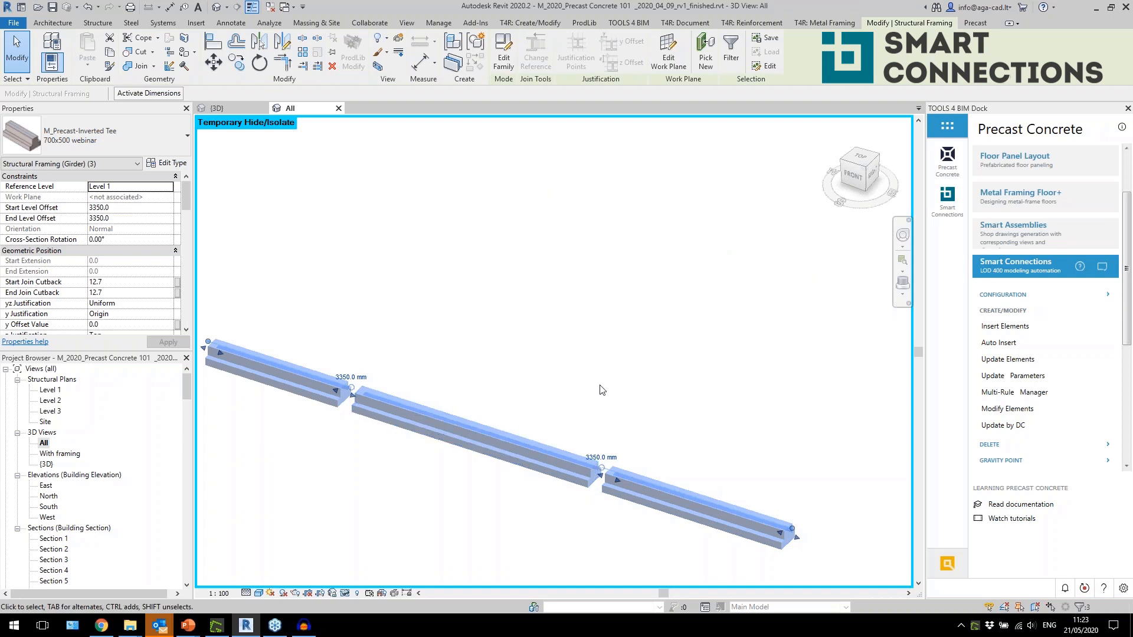
# Step: Insert Smart Details into the three girders with the Structural Framing configuration IT Beam_column_Concrete_corbel
pyautogui.scroll(1, 600, 386)
pyautogui.moveTo(600, 387); pyautogui.dragTo(660, 266, button='middle')
pyautogui.scroll(-2, 505, 345)
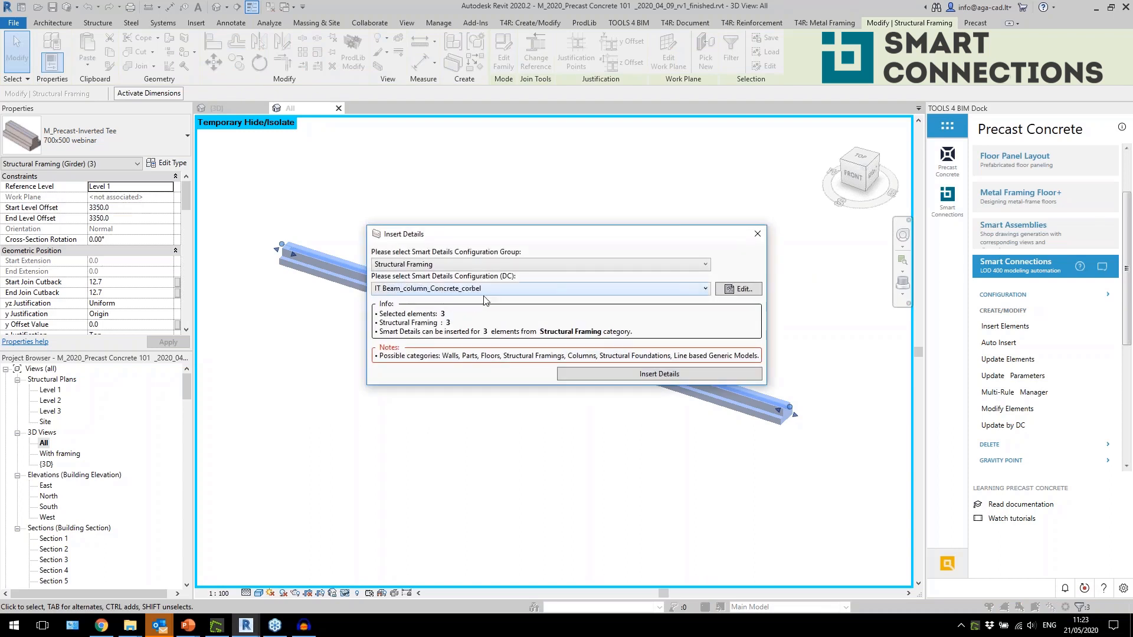
pyautogui.click(607, 373)
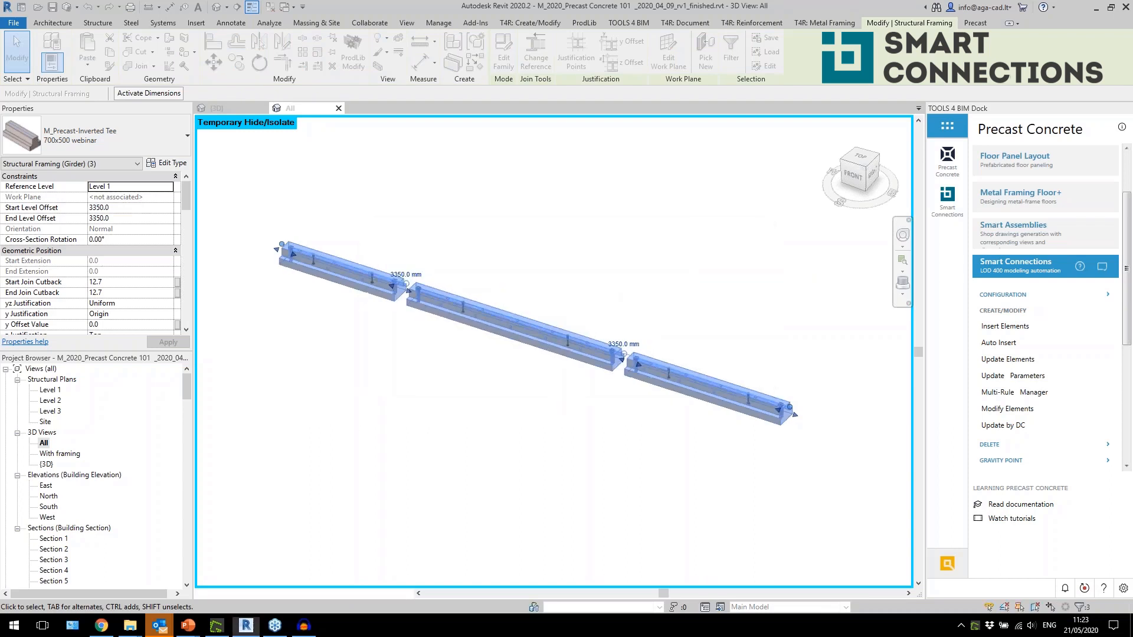
# Step: Examine the lifting anchors, horizontal holes and vertical end cuts inserted in the isolated girders
pyautogui.scroll(6, 412, 317)
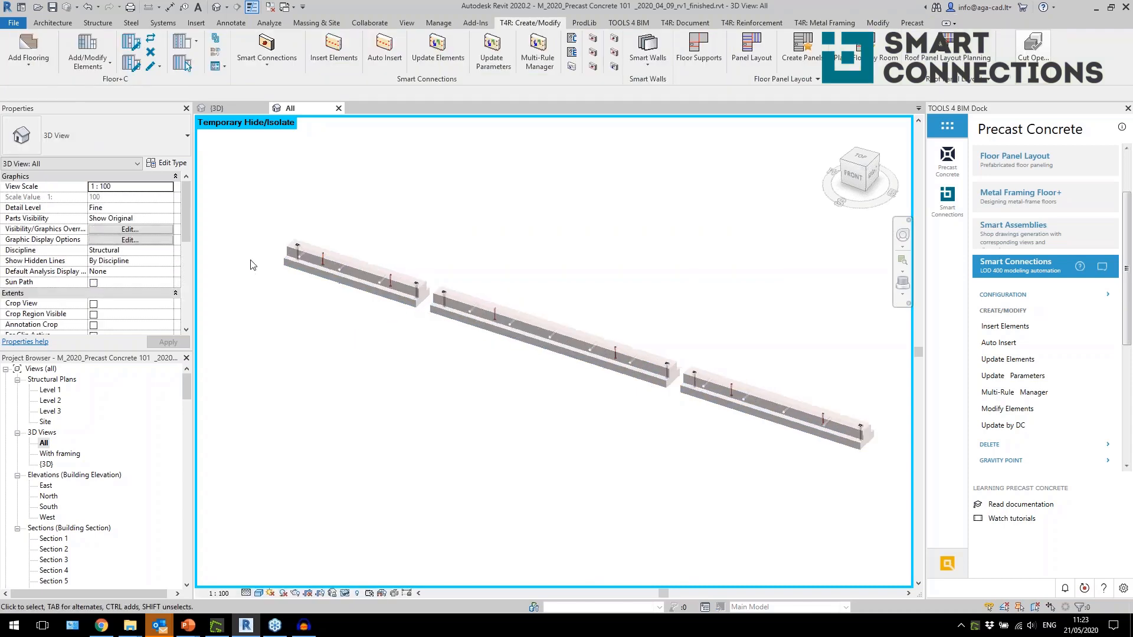
pyautogui.click(412, 293)
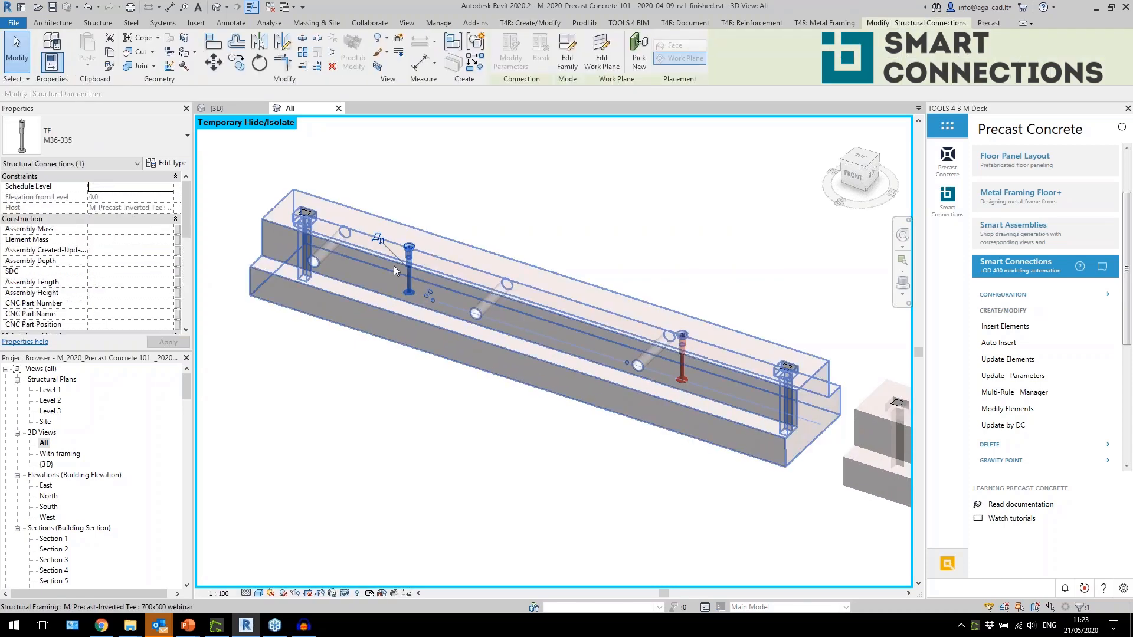
pyautogui.keyDown('shift'); pyautogui.moveTo(391, 443); pyautogui.dragTo(475, 424, button='middle'); pyautogui.keyUp('shift')
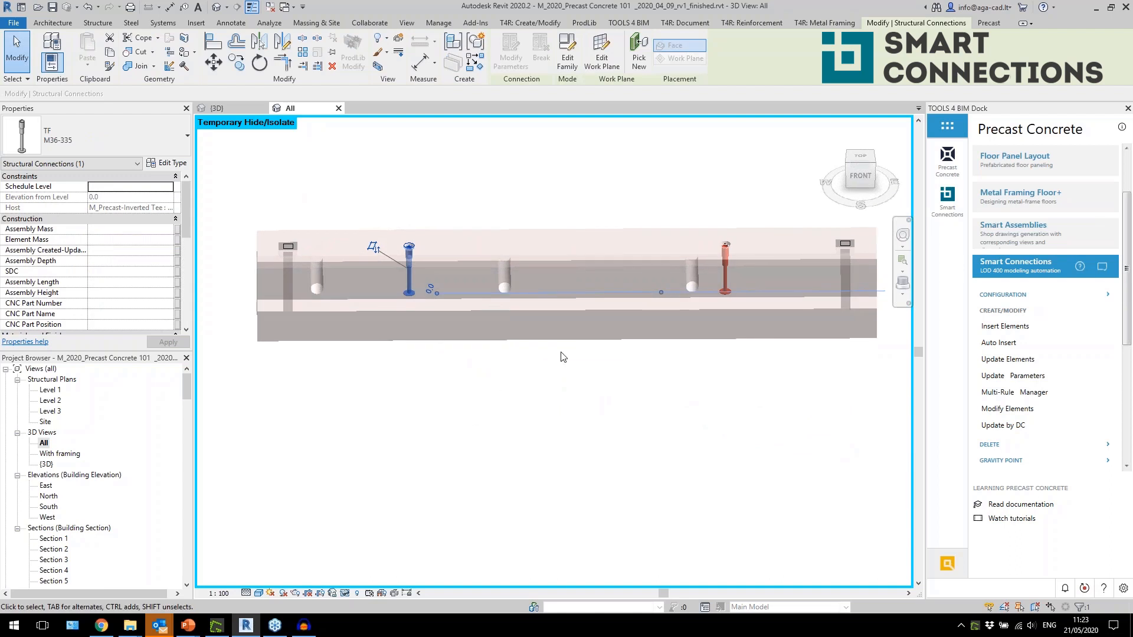
pyautogui.scroll(-2, 389, 420)
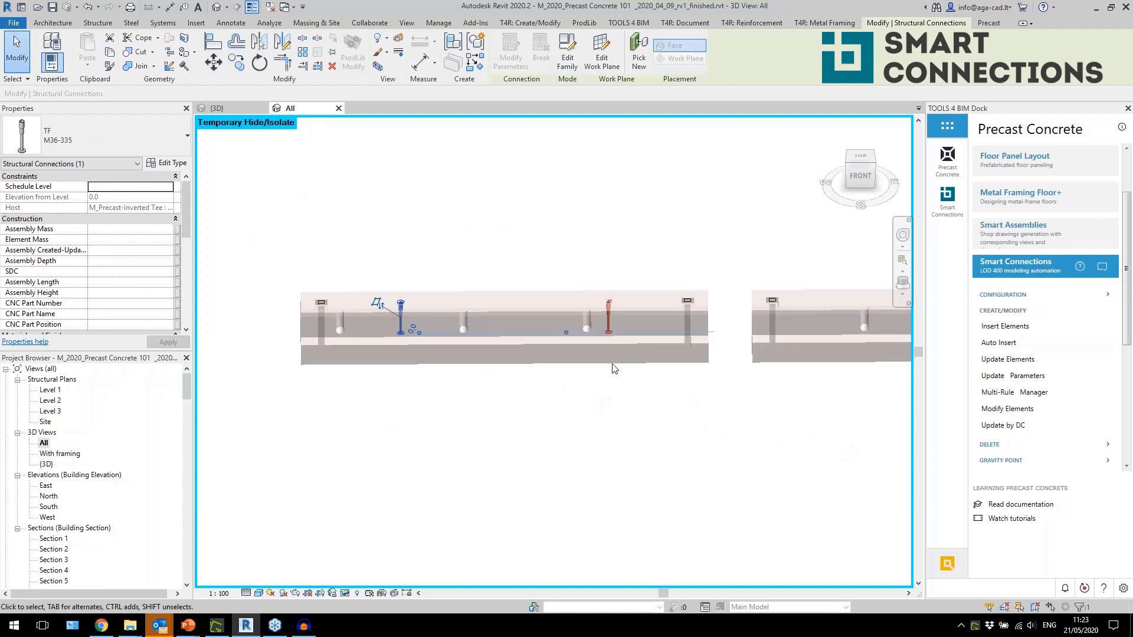
pyautogui.click(587, 321)
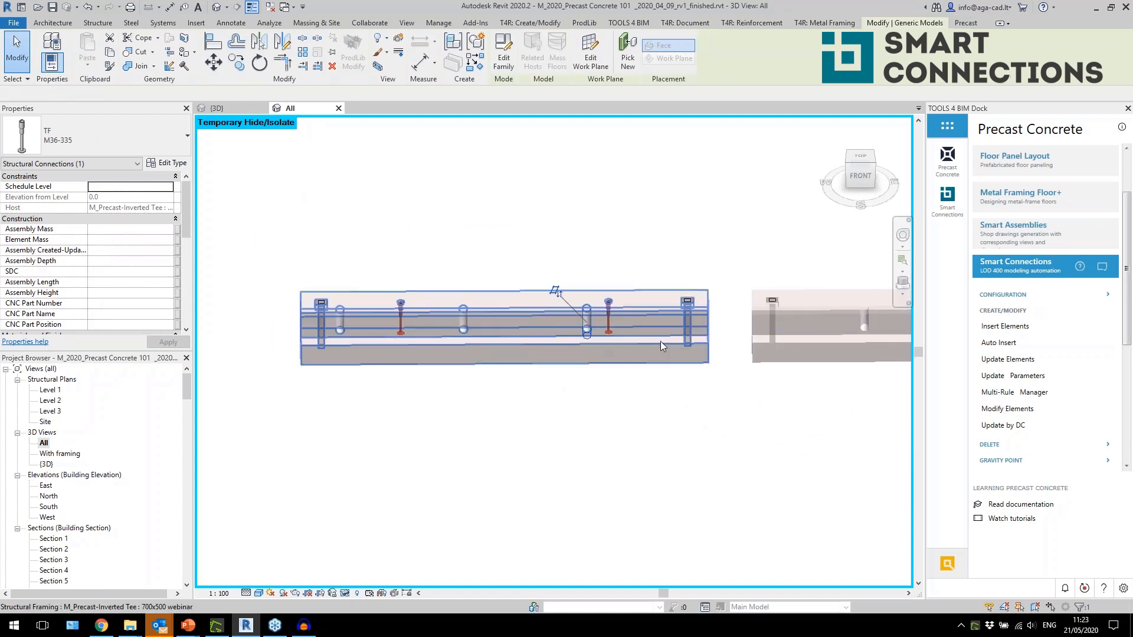
pyautogui.click(689, 324)
pyautogui.keyDown('shift'); pyautogui.moveTo(696, 377); pyautogui.dragTo(664, 400, button='middle'); pyautogui.keyUp('shift')
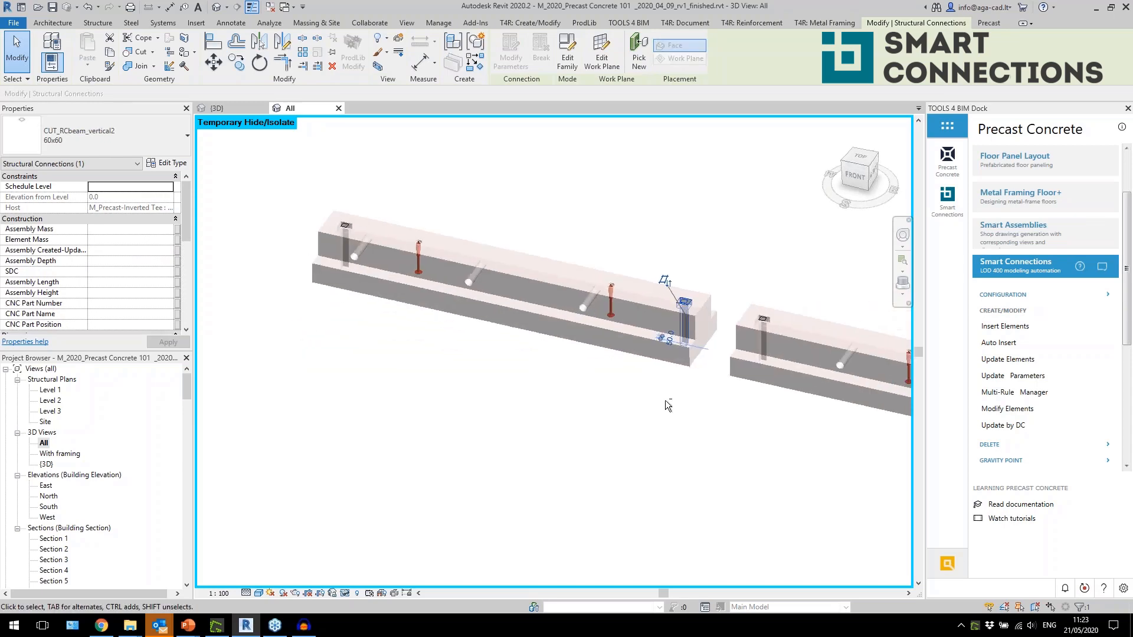
# Step: Deselect the inserted cut and bring back all elements hidden by the temporary isolation
pyautogui.click(396, 369)
pyautogui.scroll(-3, 396, 369)
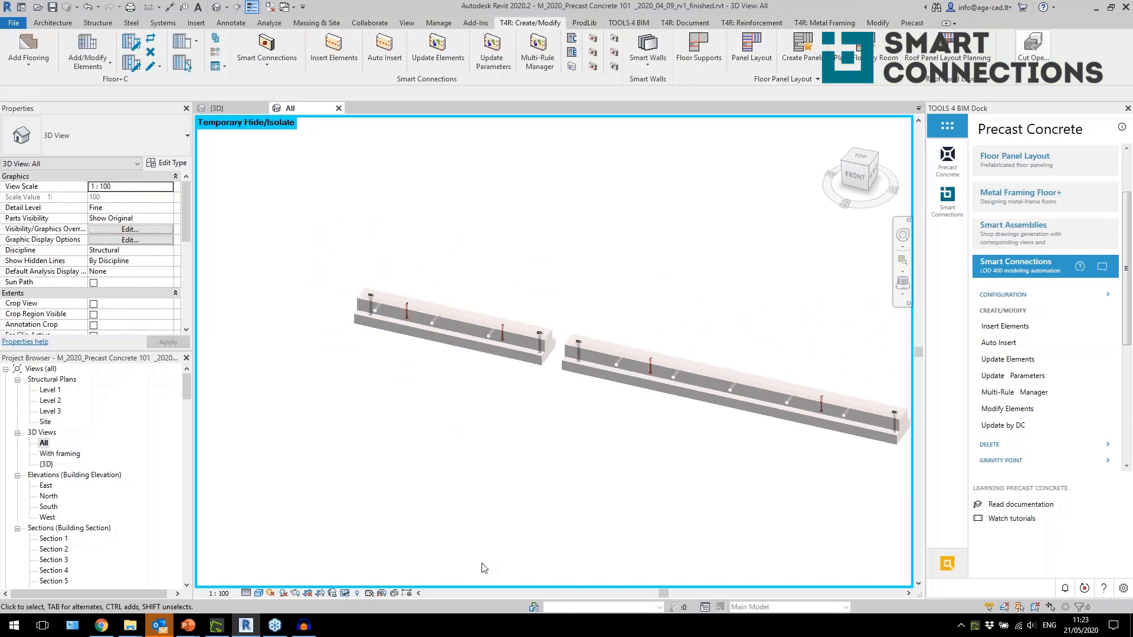
pyautogui.click(345, 595)
pyautogui.click(361, 577)
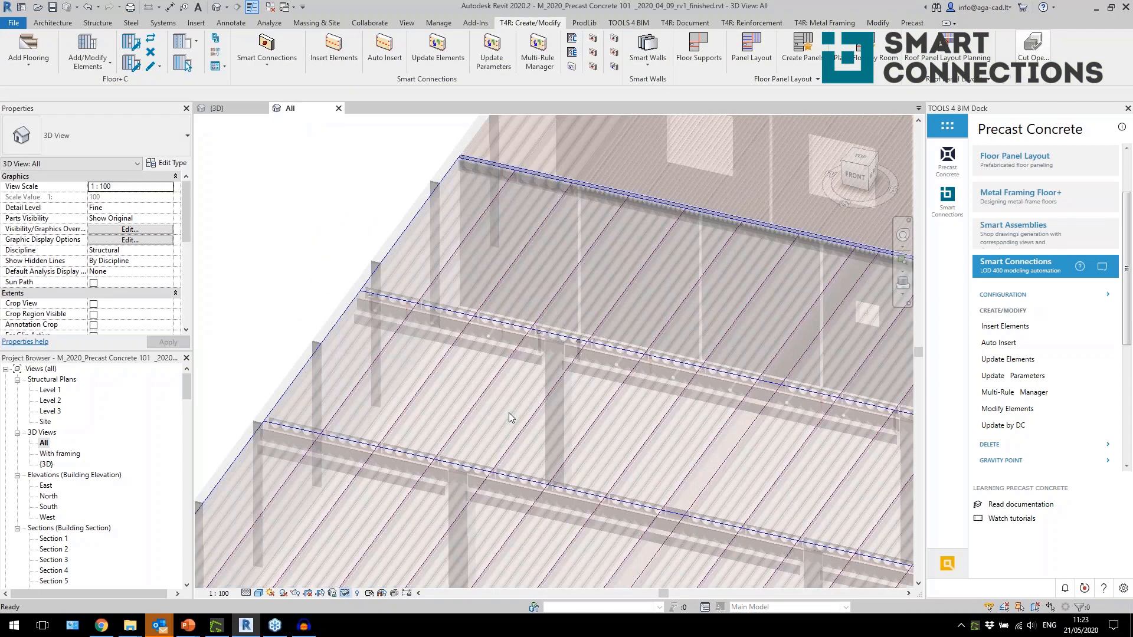
# Step: Select the 400x400 precast rectangular column together with the two inverted tee girders it supports, and isolate them temporarily
pyautogui.click(561, 440)
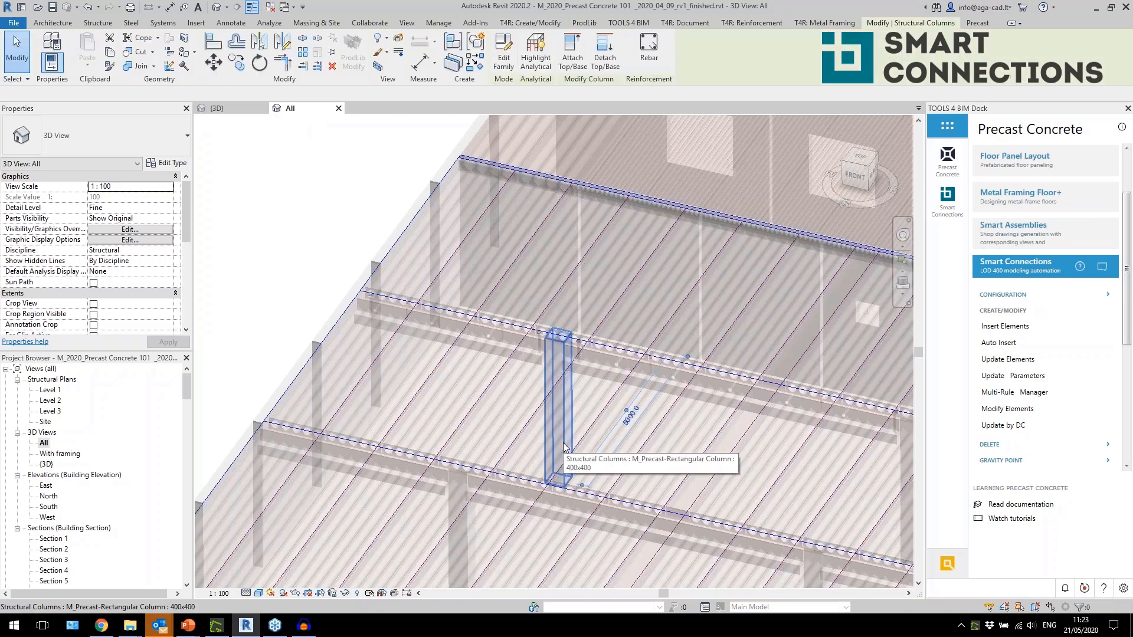
pyautogui.scroll(-2, 572, 419)
pyautogui.scroll(4, 537, 377)
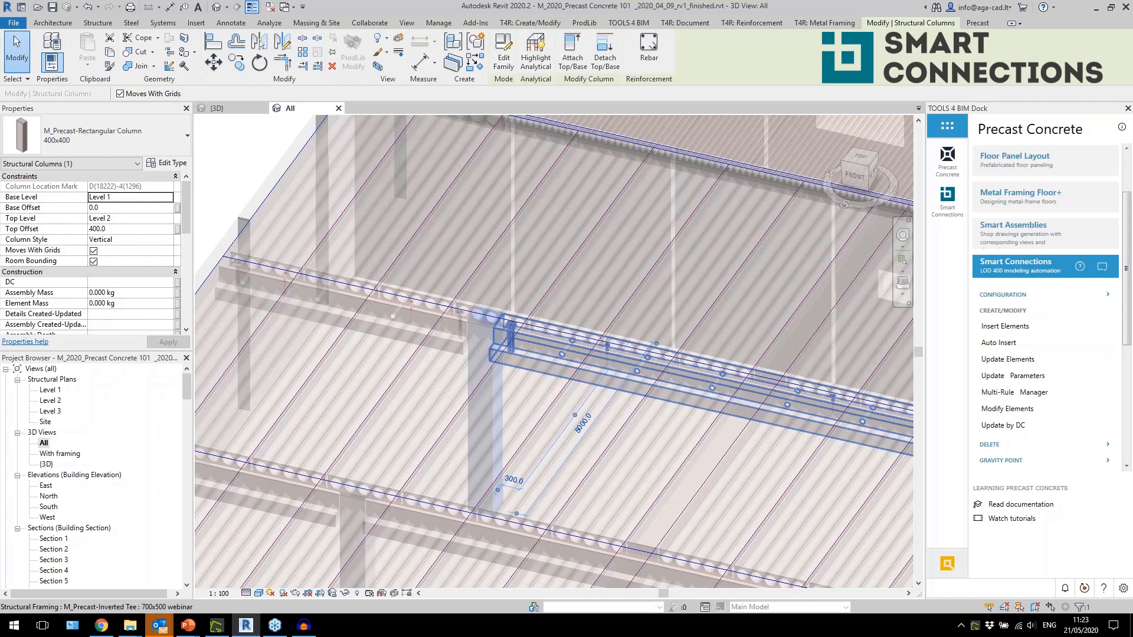
pyautogui.keyDown('ctrl'); pyautogui.click(455, 352); pyautogui.keyUp('ctrl')
pyautogui.keyDown('ctrl'); pyautogui.click(455, 356); pyautogui.keyUp('ctrl')
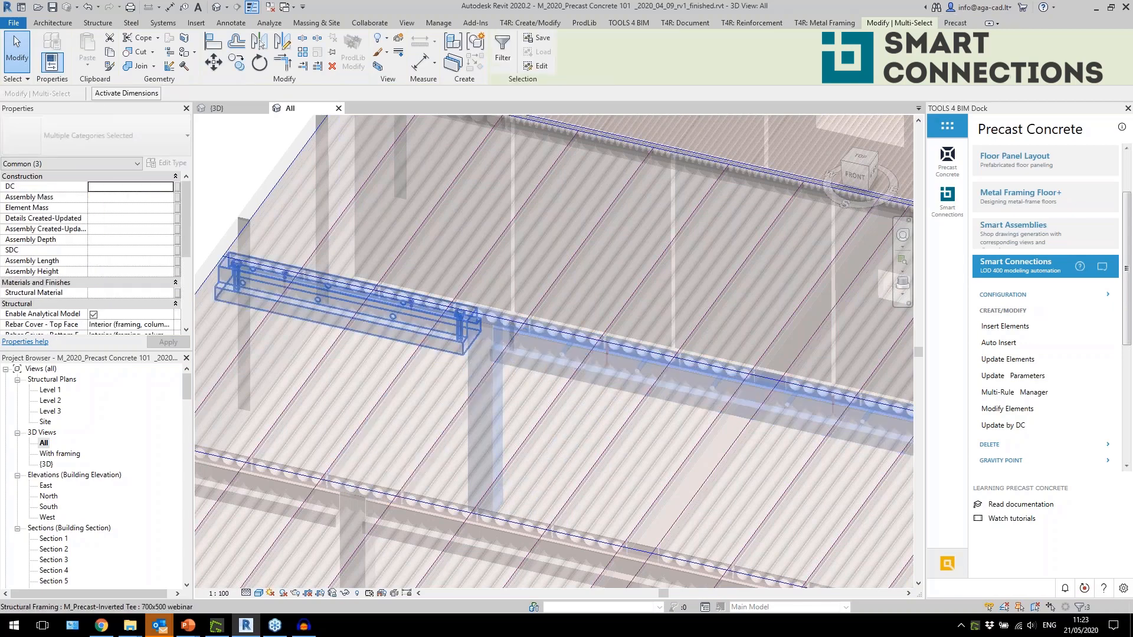
pyautogui.press('i')
# Step: Select only the isolated column and insert Smart Details with the Structural Columns configuration Column concrete corbels
pyautogui.click(538, 438)
pyautogui.moveTo(514, 439); pyautogui.dragTo(472, 431)
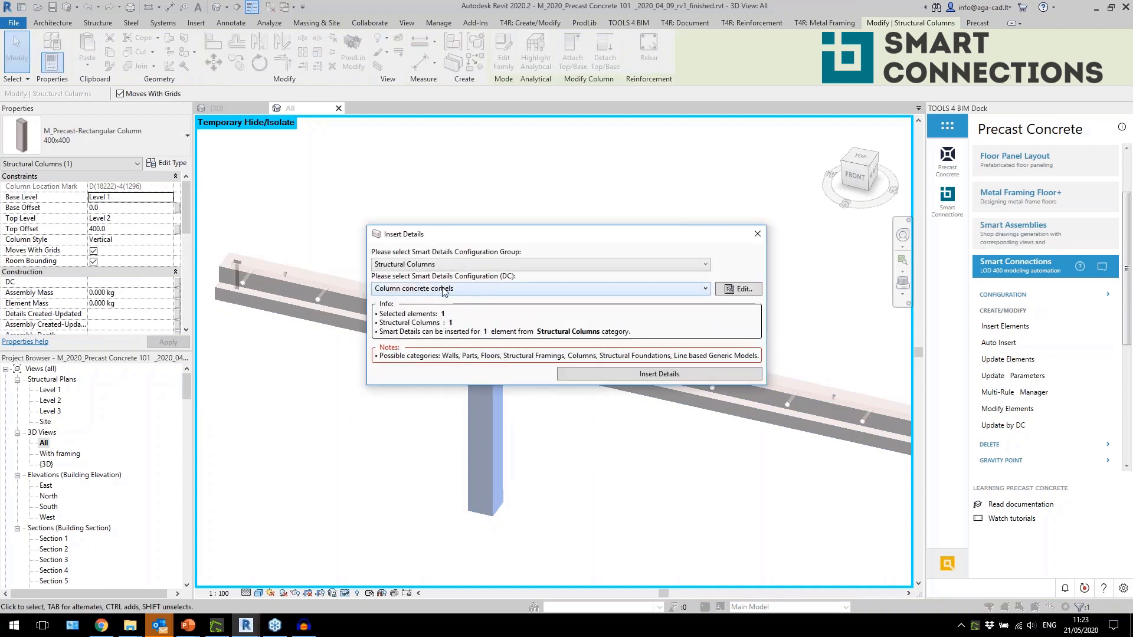
pyautogui.click(571, 371)
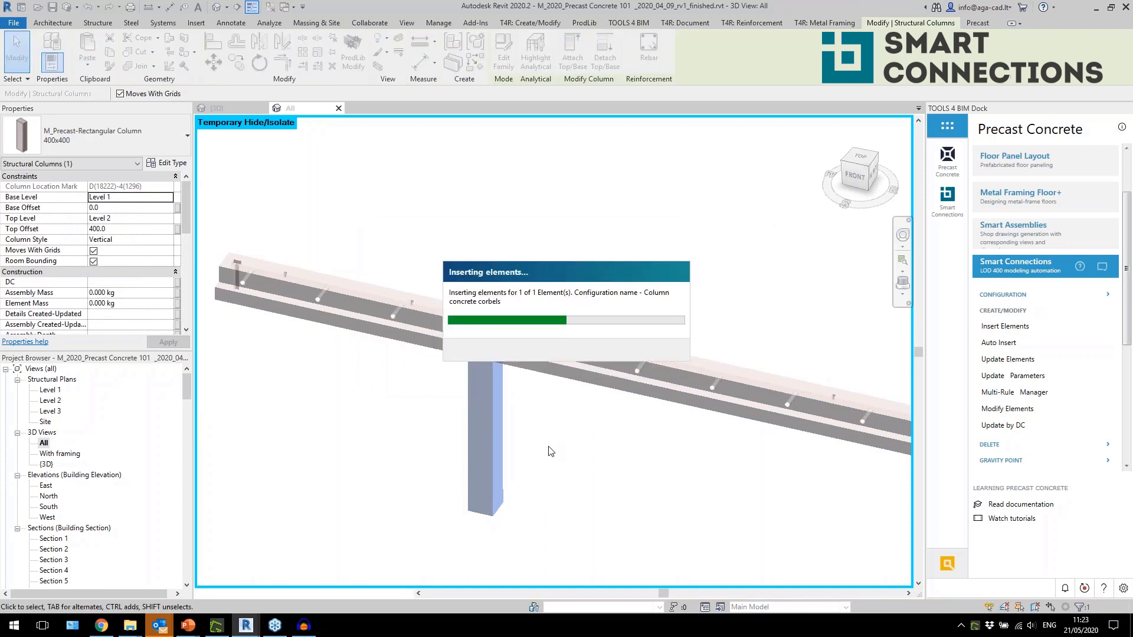
pyautogui.click(552, 455)
# Step: Examine the concrete corbels, top dowels and base connections inserted on the column
pyautogui.scroll(3, 518, 422)
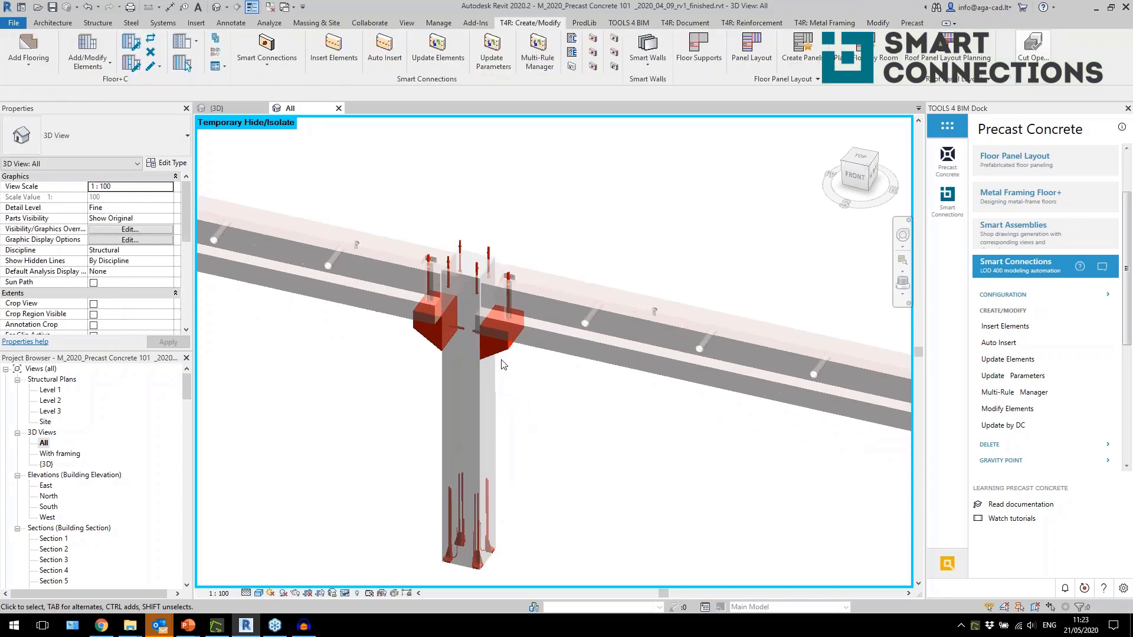
pyautogui.click(499, 354)
pyautogui.moveTo(557, 479)
pyautogui.keyDown('shift'); pyautogui.mouseDown(button='middle')
pyautogui.moveTo(630, 433)
pyautogui.moveTo(637, 443)
pyautogui.moveTo(590, 481)
pyautogui.moveTo(547, 486)
pyautogui.mouseUp(button='middle'); pyautogui.keyUp('shift')
pyautogui.scroll(-3, 427, 368)
pyautogui.press('Escape')
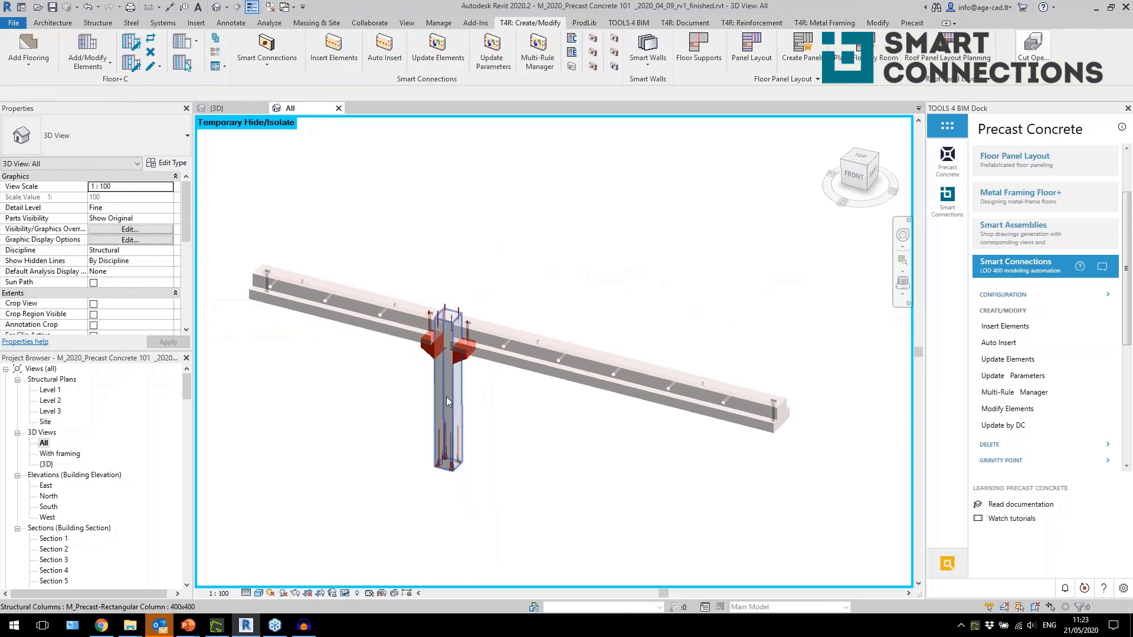
pyautogui.scroll(2, 444, 427)
pyautogui.scroll(1, 443, 430)
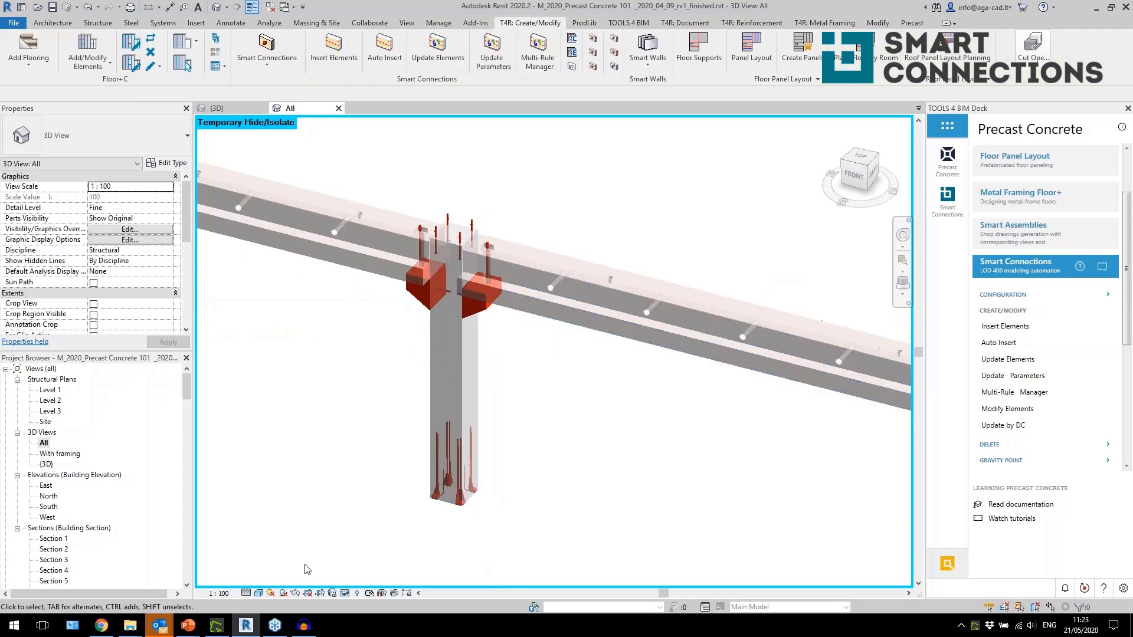
# Step: Reset the temporary hide/isolate around the column to show the complete building again
pyautogui.click(344, 592)
pyautogui.click(402, 579)
pyautogui.scroll(-3, 462, 458)
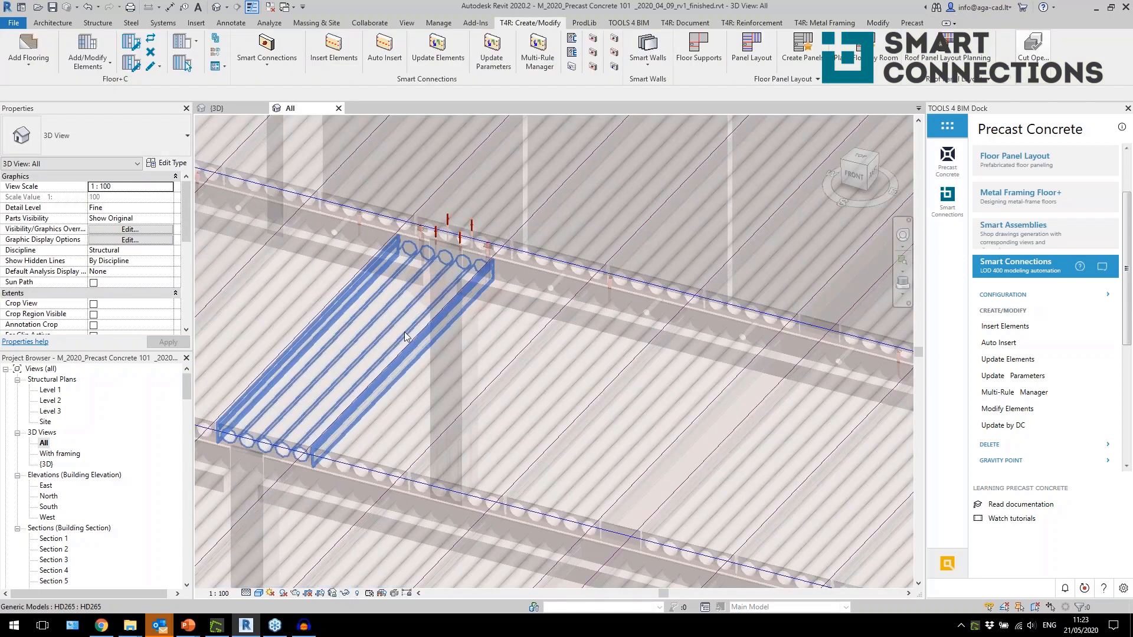
pyautogui.scroll(-3, 411, 326)
pyautogui.scroll(2, 499, 452)
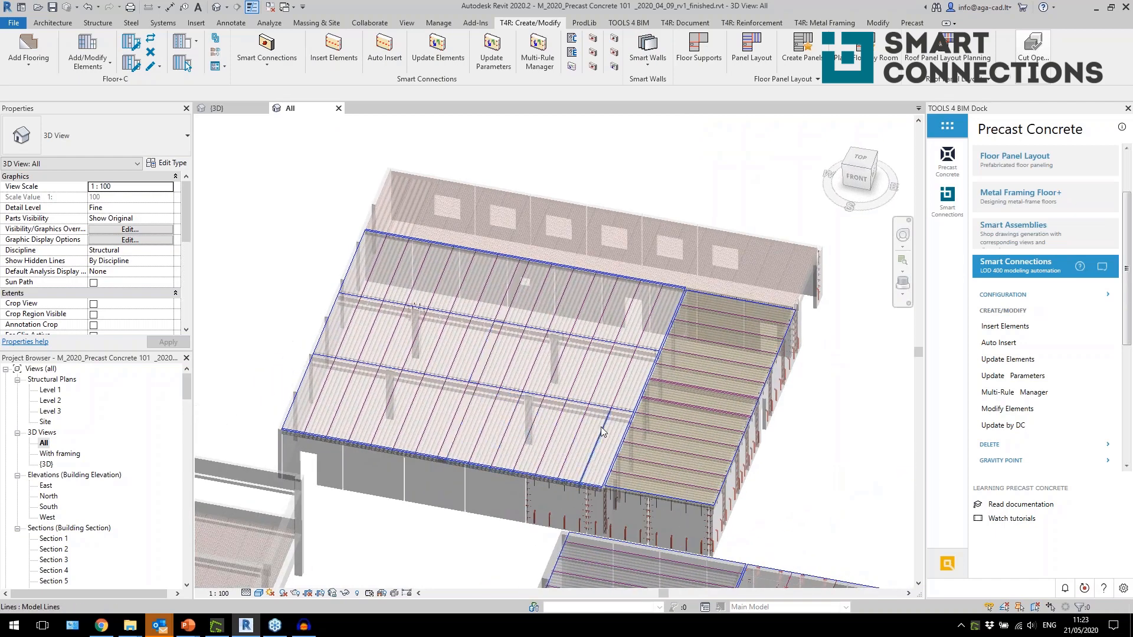
# Step: Collapse the Smart Connections tools and open the {3D} view showing the isolated precast walls
pyautogui.click(1006, 272)
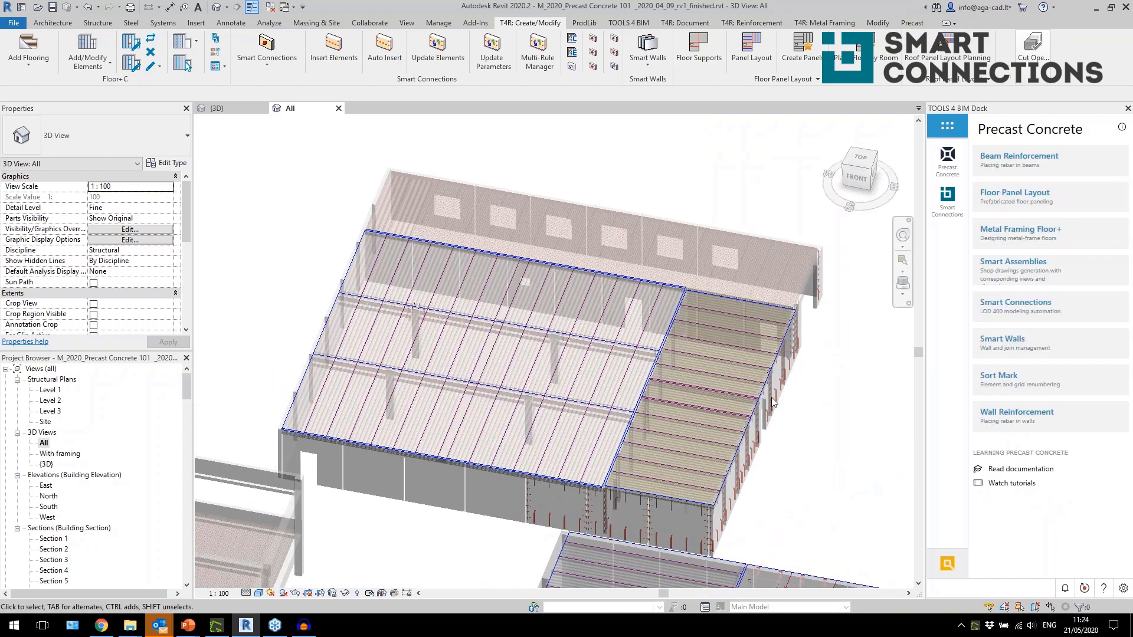
pyautogui.scroll(5, 646, 321)
pyautogui.scroll(-2, 607, 317)
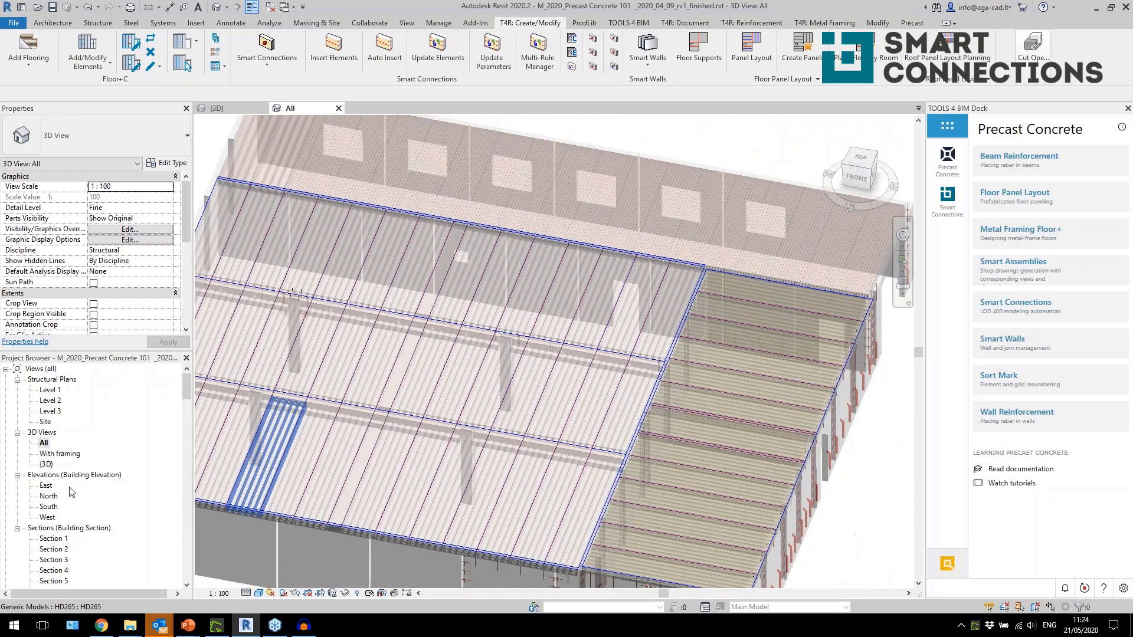
pyautogui.doubleClick(47, 464)
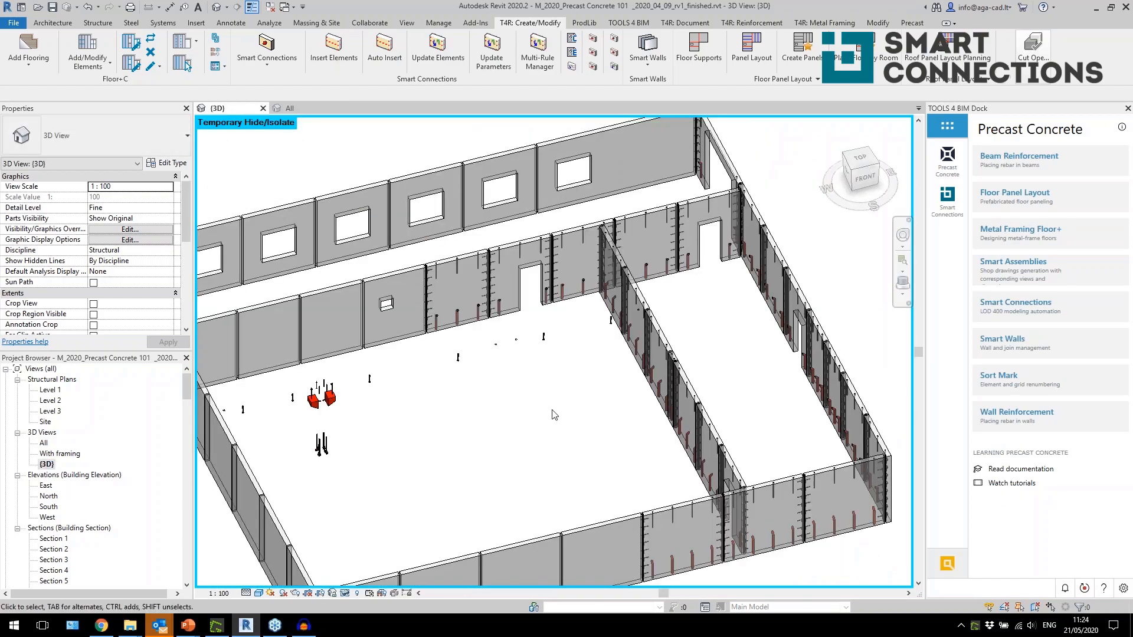
pyautogui.keyDown('shift'); pyautogui.moveTo(612, 423); pyautogui.dragTo(496, 420, button='middle'); pyautogui.keyUp('shift')
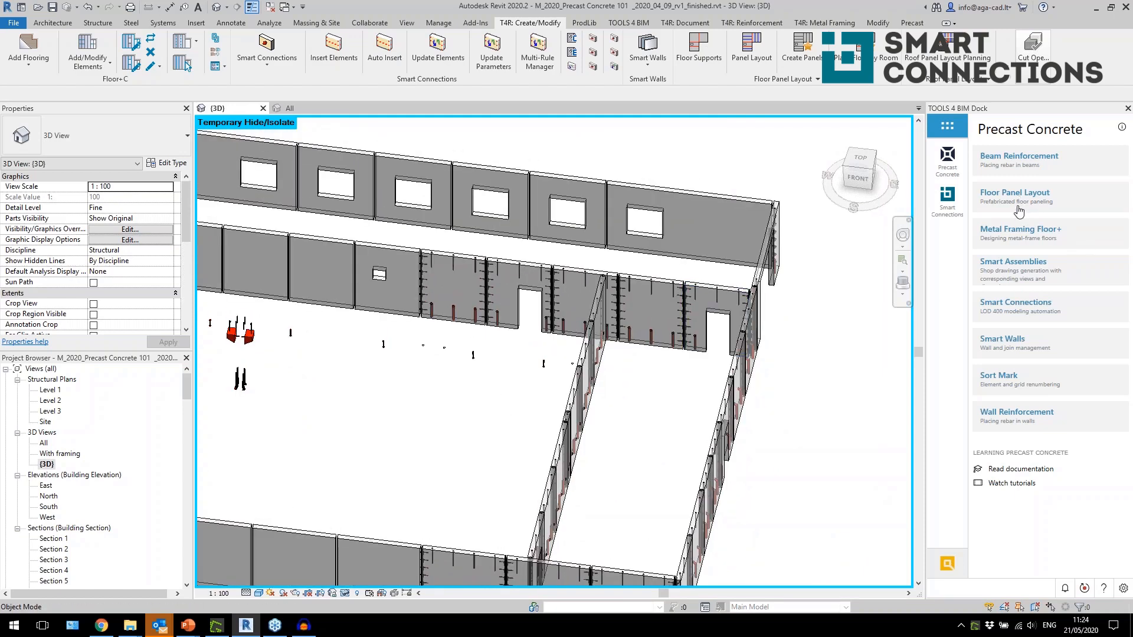
# Step: Expand the Wall Reinforcement tools and open their rebar configurations
pyautogui.click(1016, 416)
pyautogui.scroll(-2, 997, 409)
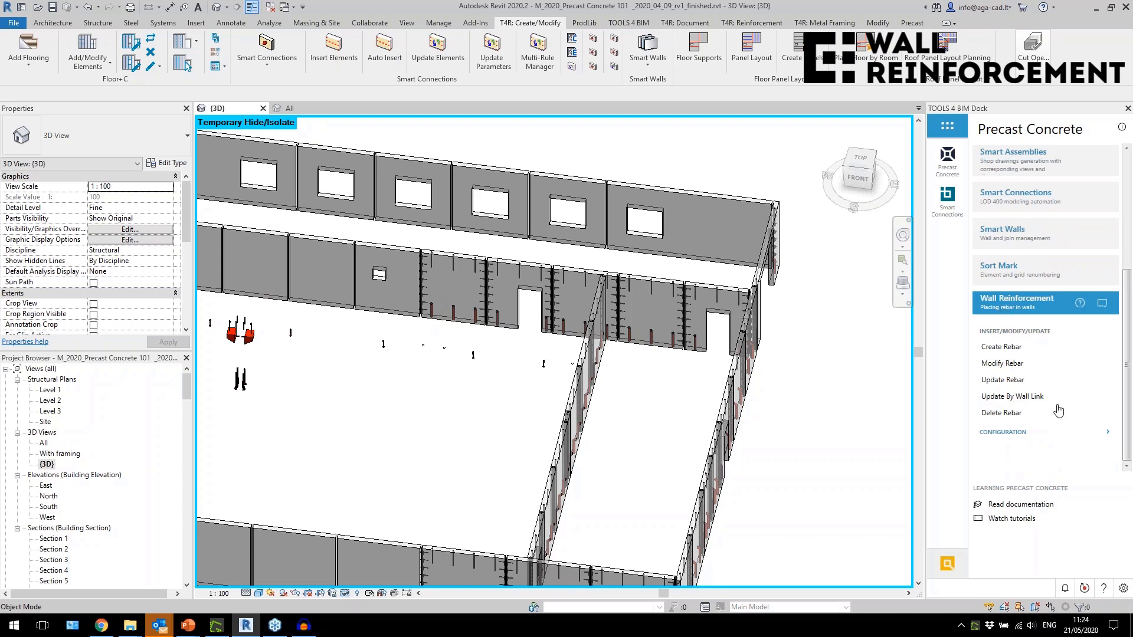
pyautogui.click(1011, 443)
pyautogui.click(1003, 399)
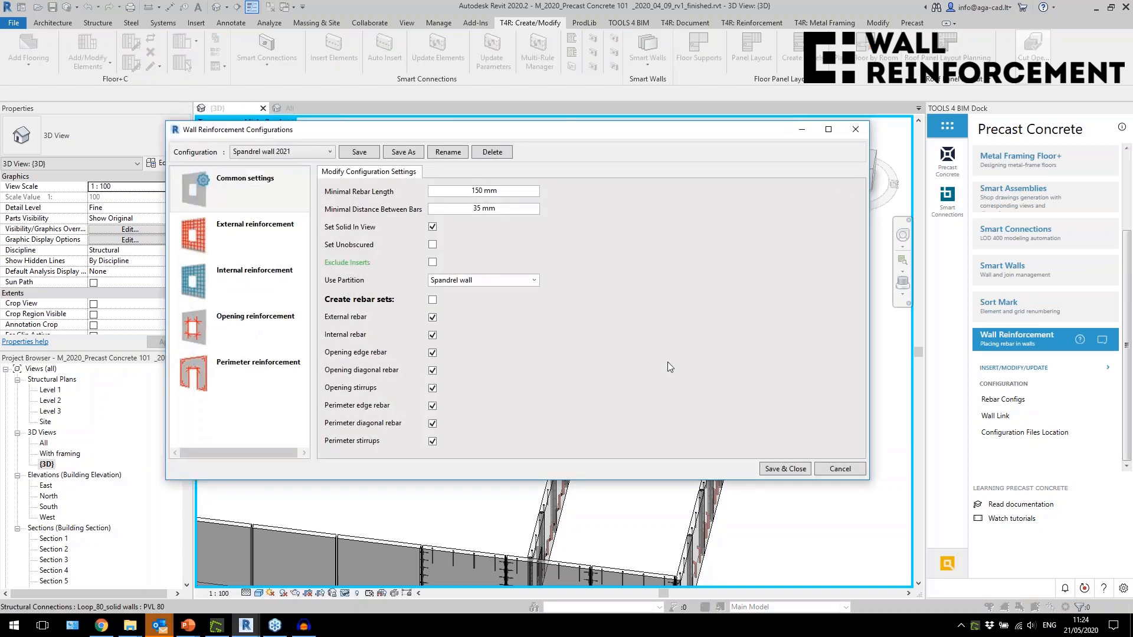
# Step: Review the external, internal, opening, perimeter and common settings of the Spandrel wall 2021 configuration, and close it without saving
pyautogui.click(279, 239)
pyautogui.click(274, 271)
pyautogui.click(265, 238)
pyautogui.click(261, 289)
pyautogui.click(259, 330)
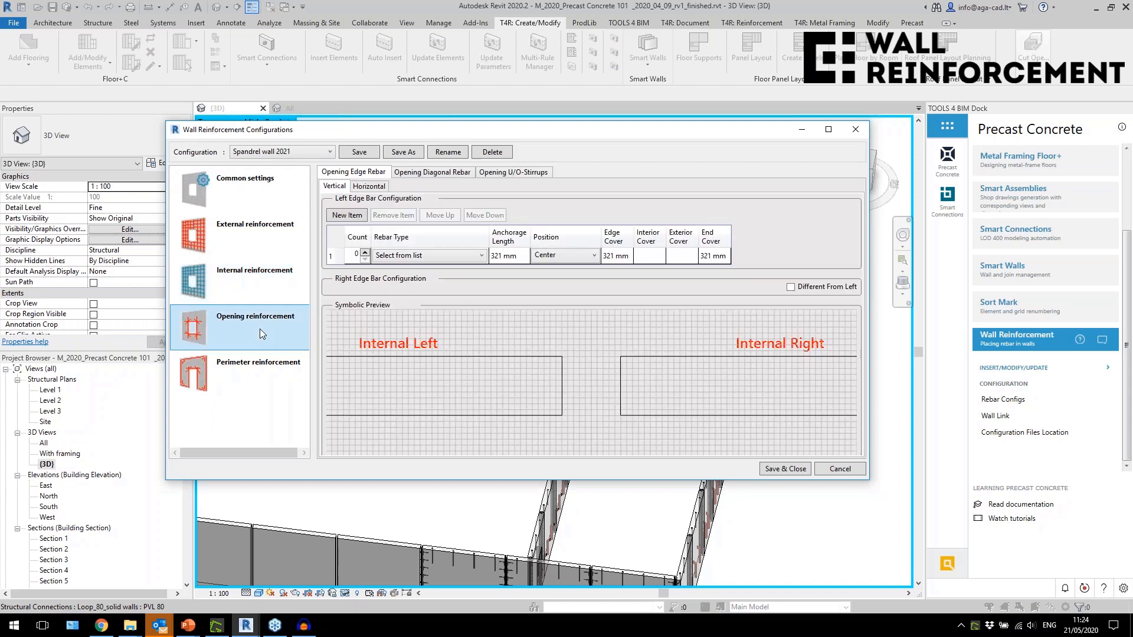
pyautogui.click(260, 384)
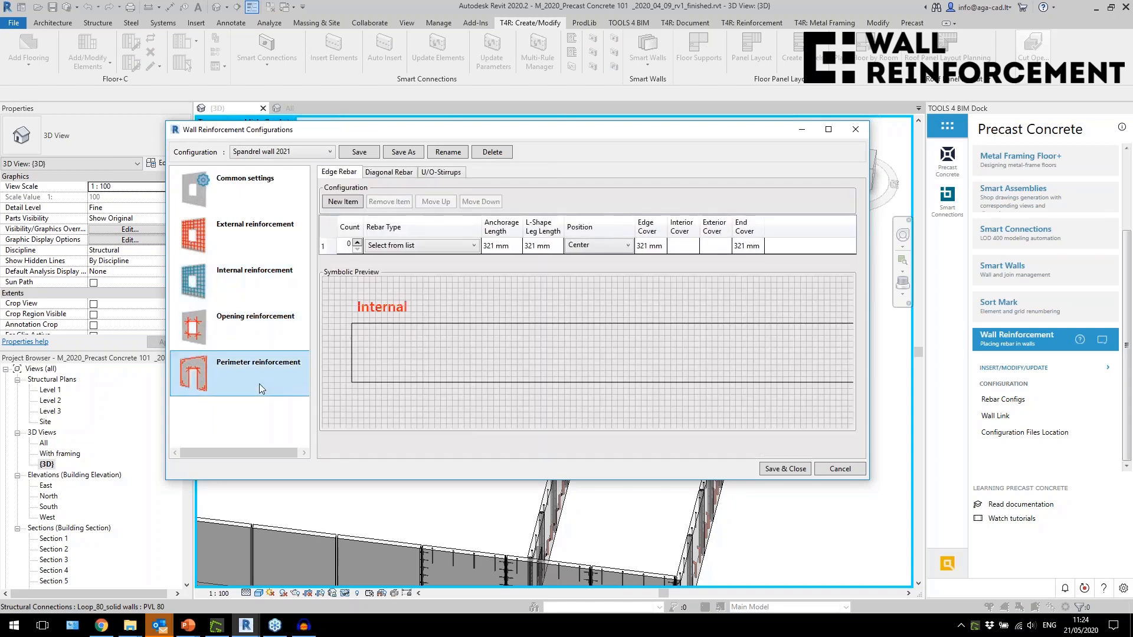
pyautogui.click(244, 238)
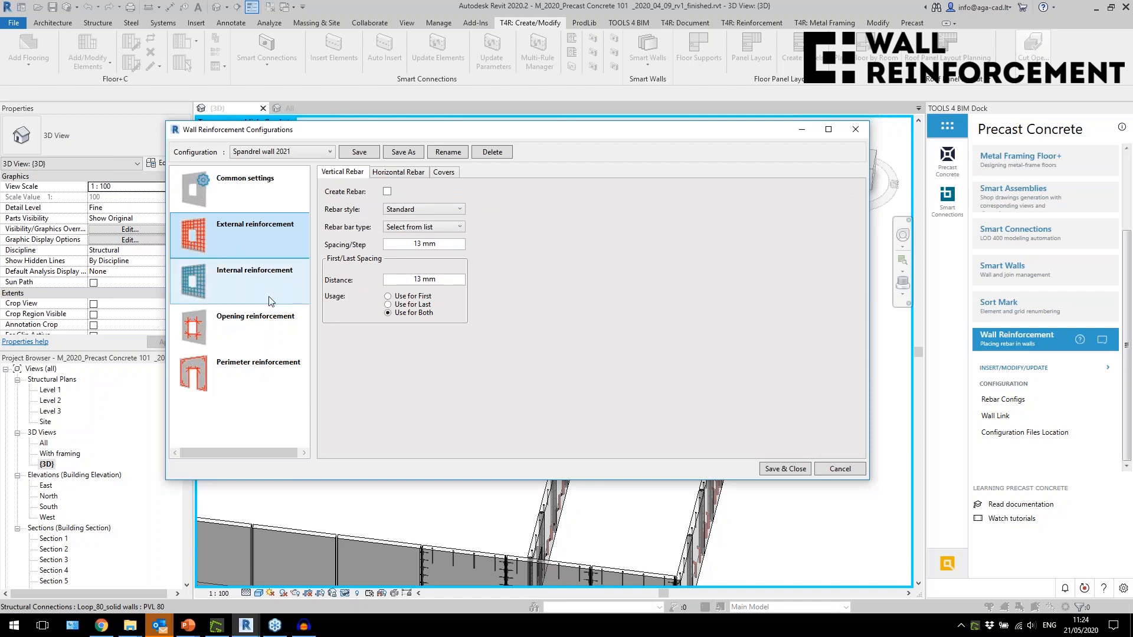
pyautogui.click(284, 189)
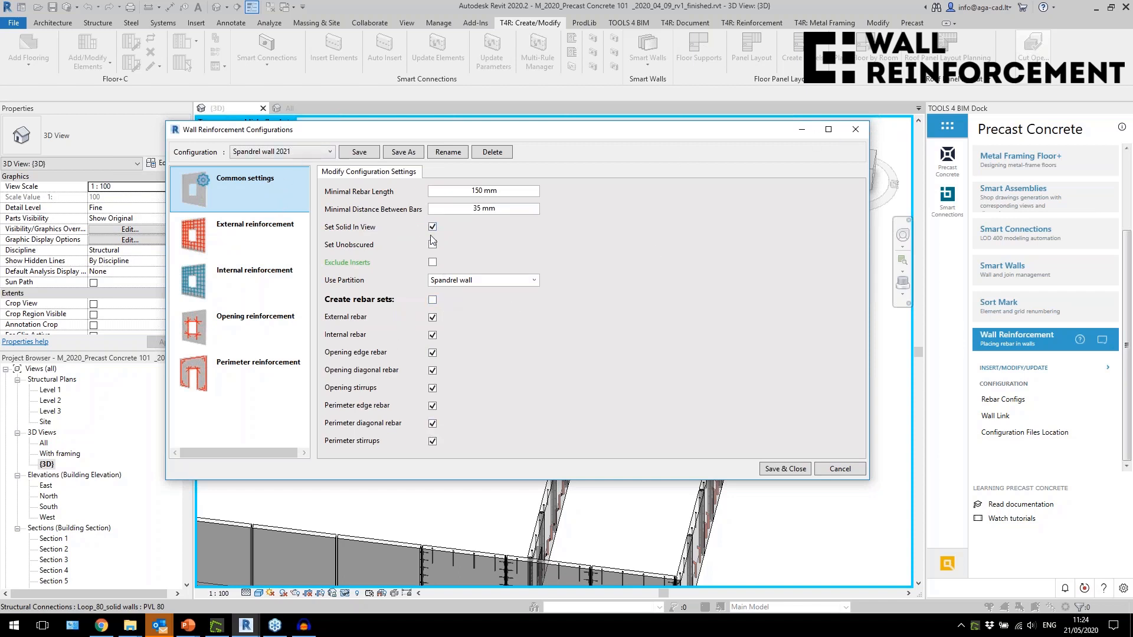
pyautogui.click(855, 129)
# Step: Select the precast wall panel with the door opening and open the Wall Link settings
pyautogui.scroll(5, 551, 336)
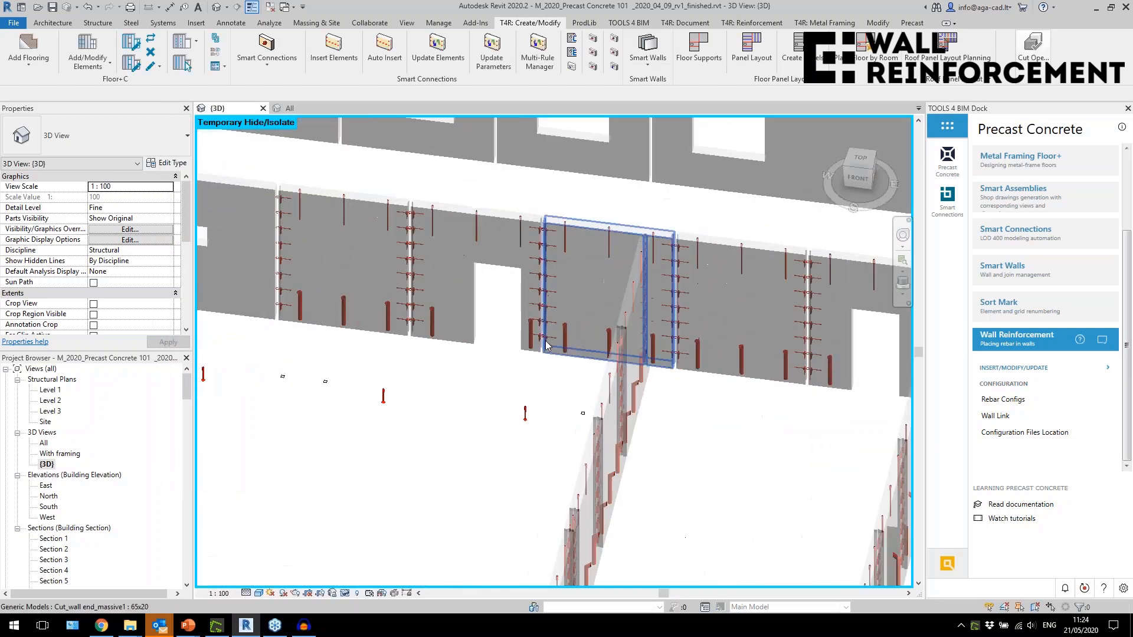
pyautogui.click(431, 358)
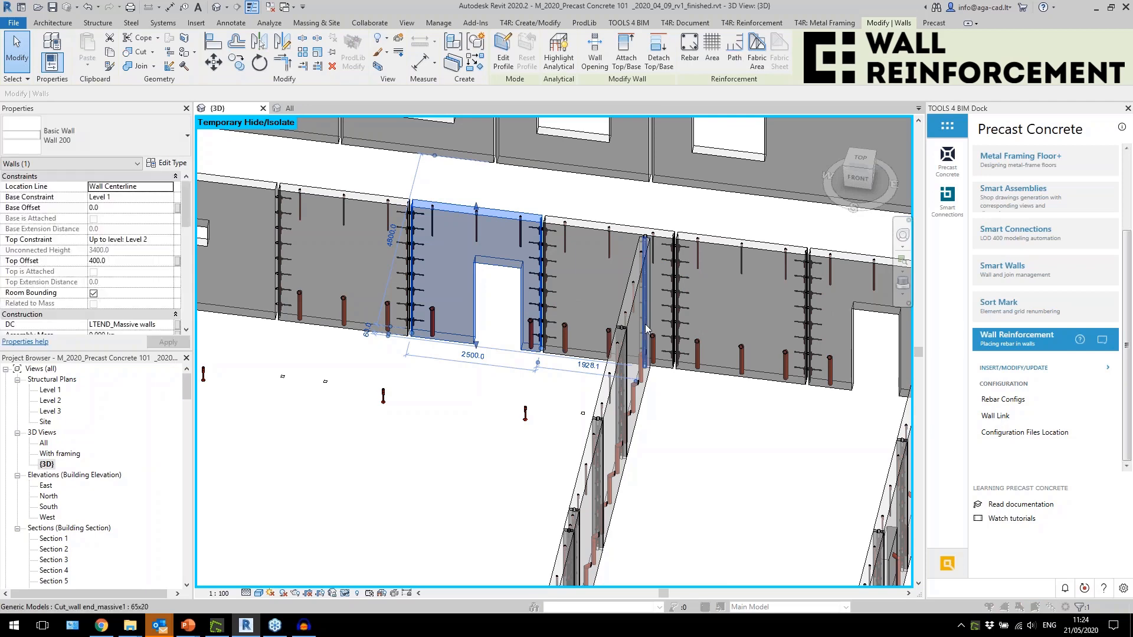
pyautogui.click(996, 415)
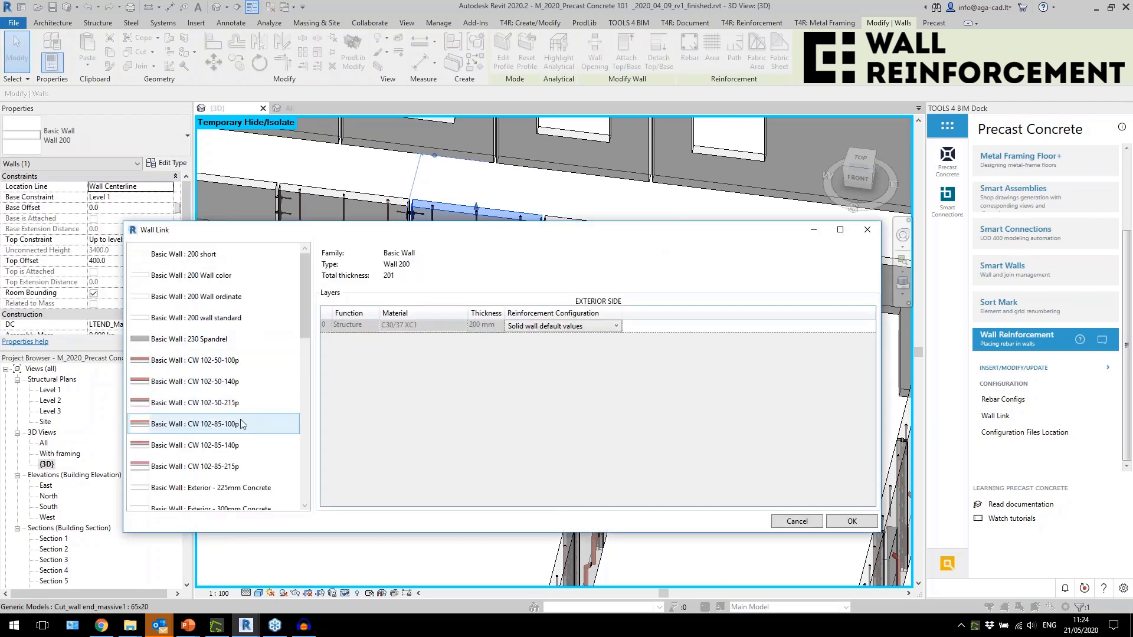
# Step: Link Spandrel wall to the Structure layer and Default Configuration to the Finish2 layer of wall type CW 102-85-100p
pyautogui.click(194, 423)
pyautogui.click(568, 380)
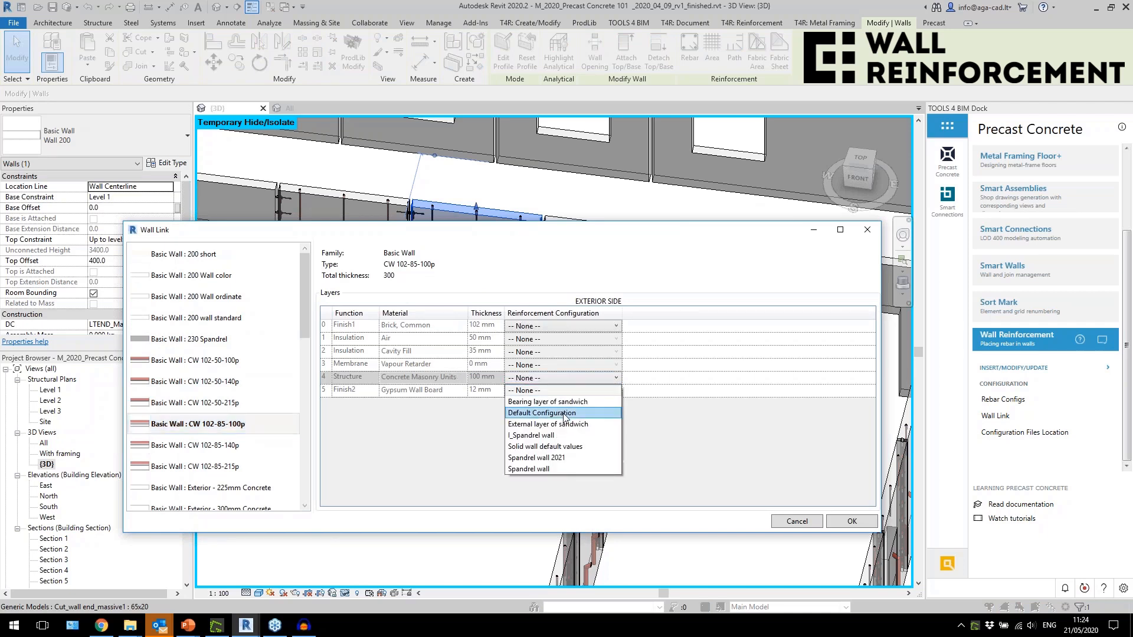
pyautogui.click(550, 465)
pyautogui.click(543, 391)
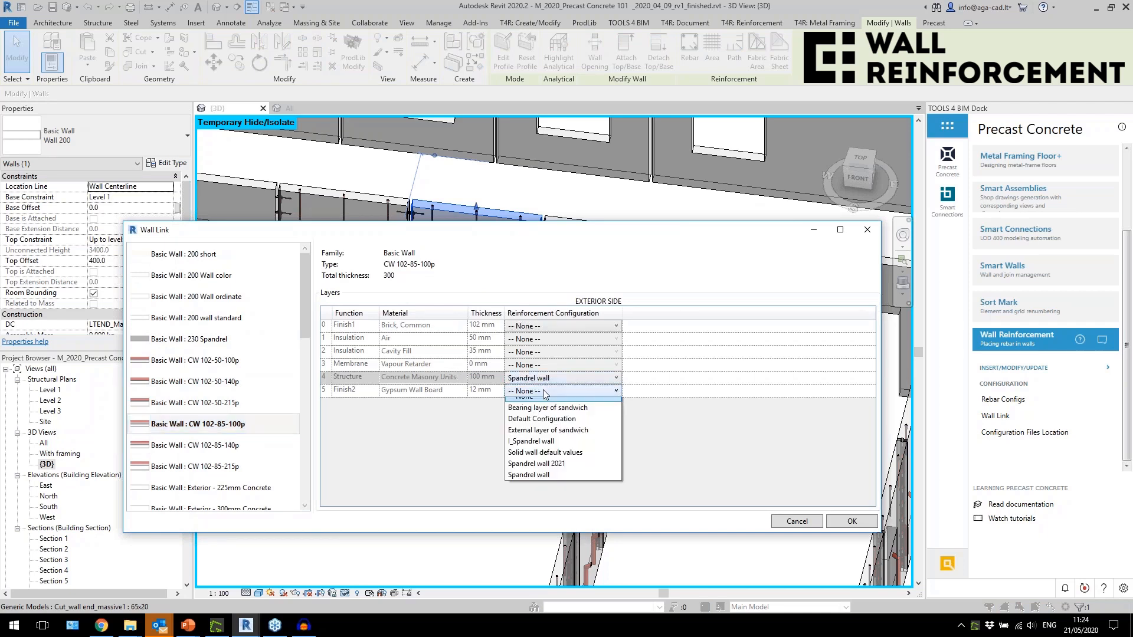
pyautogui.click(548, 427)
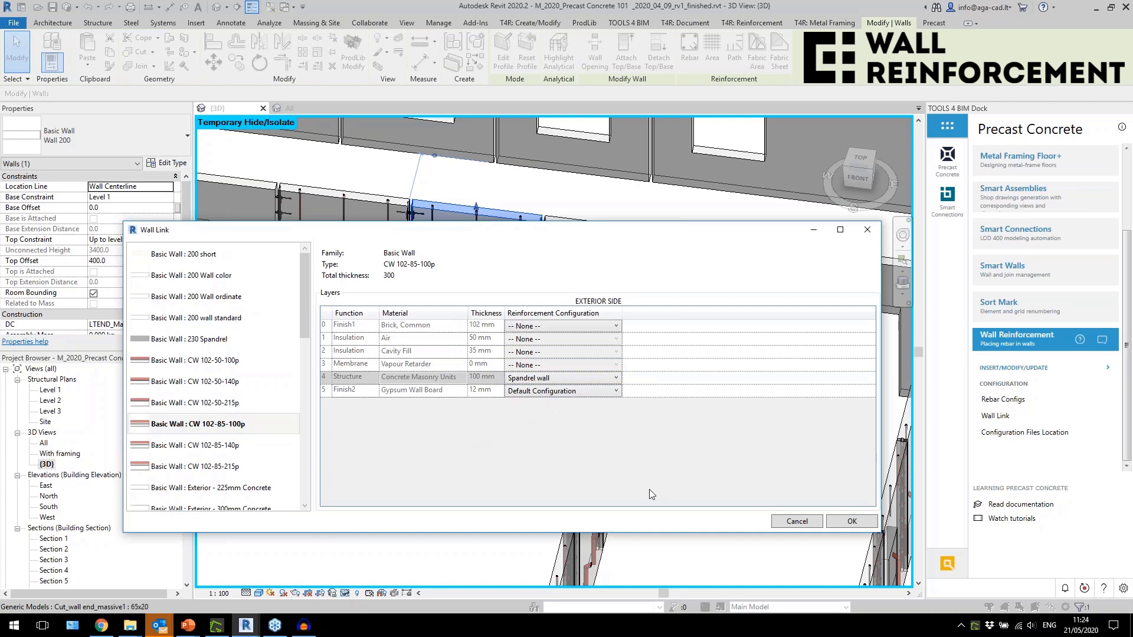
# Step: Check which reinforcement configuration is linked to the 200 short and Wall 200 types, and cancel Wall Link
pyautogui.click(216, 253)
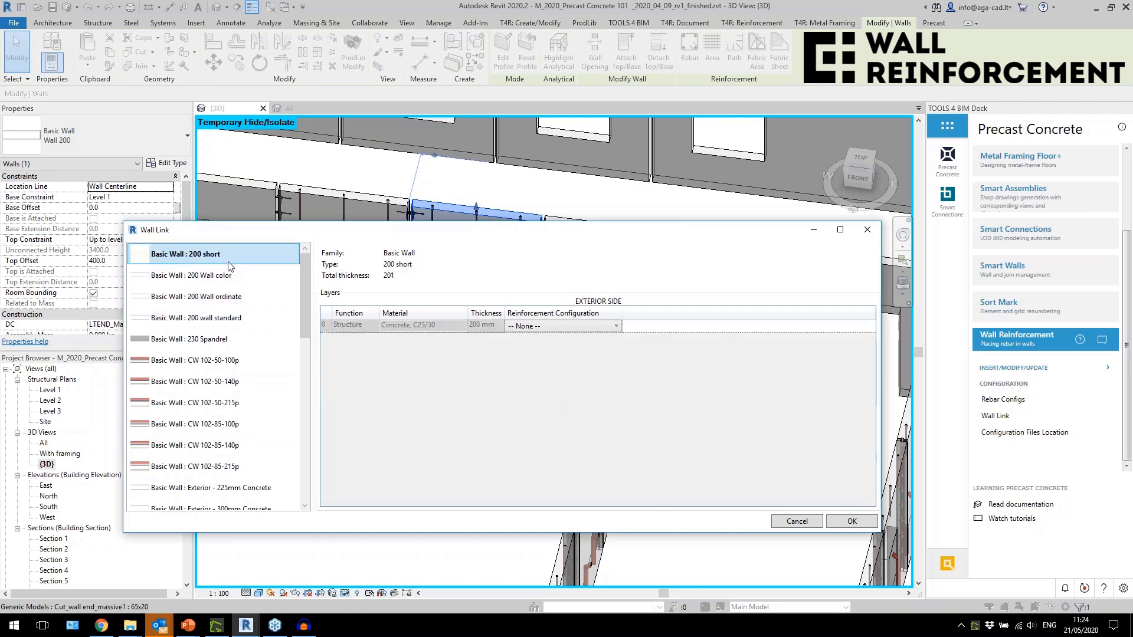
pyautogui.scroll(-6, 258, 380)
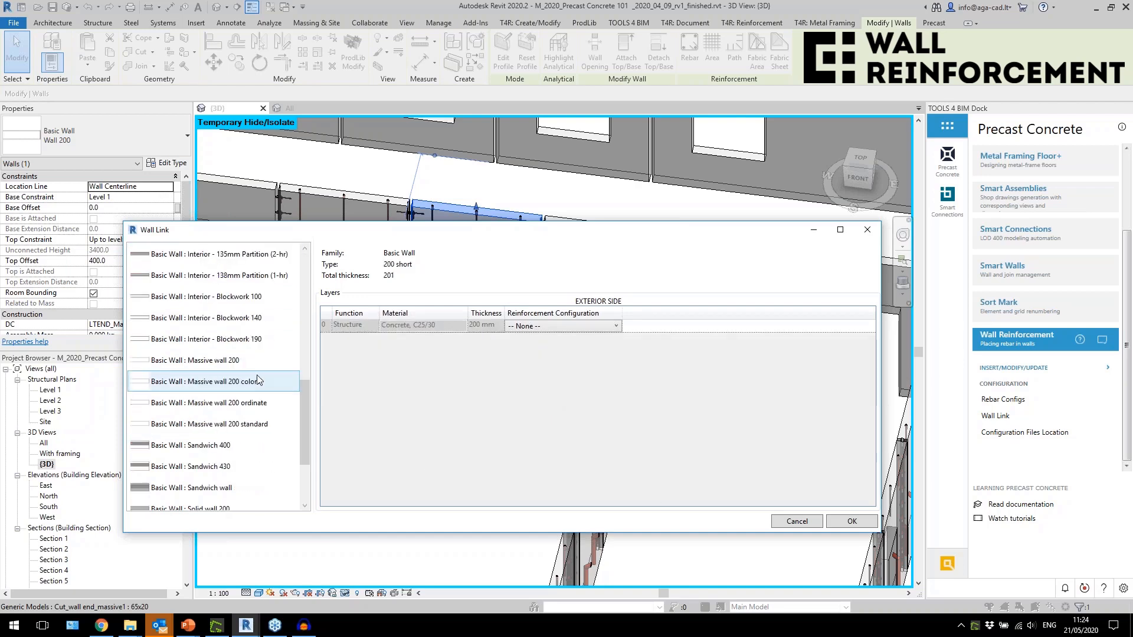
pyautogui.scroll(-2, 258, 380)
pyautogui.click(241, 465)
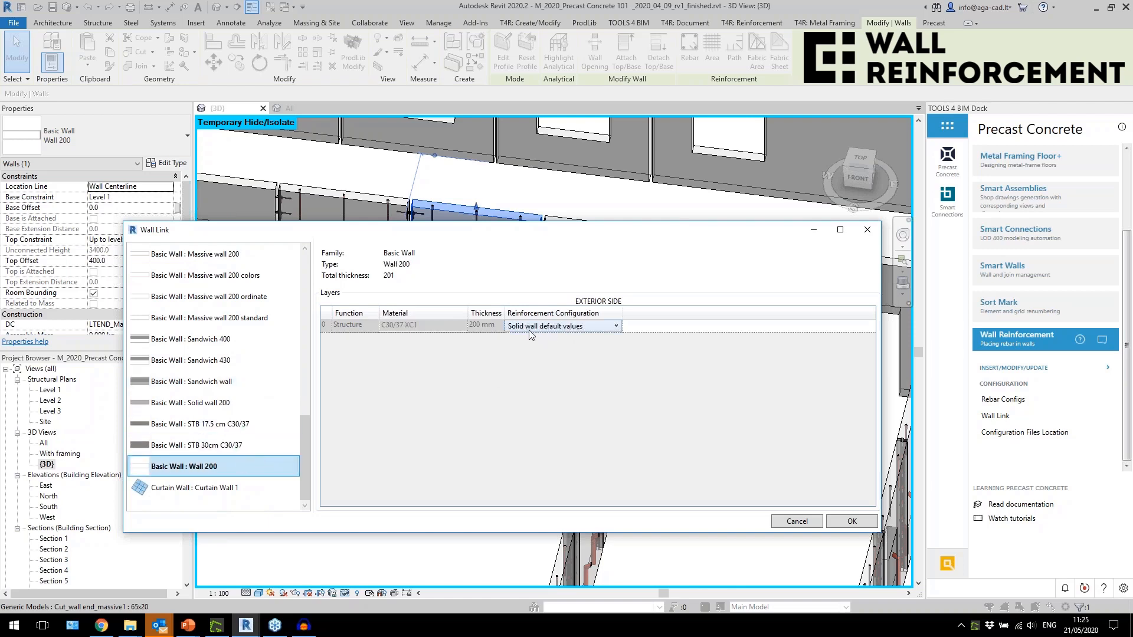
pyautogui.click(811, 521)
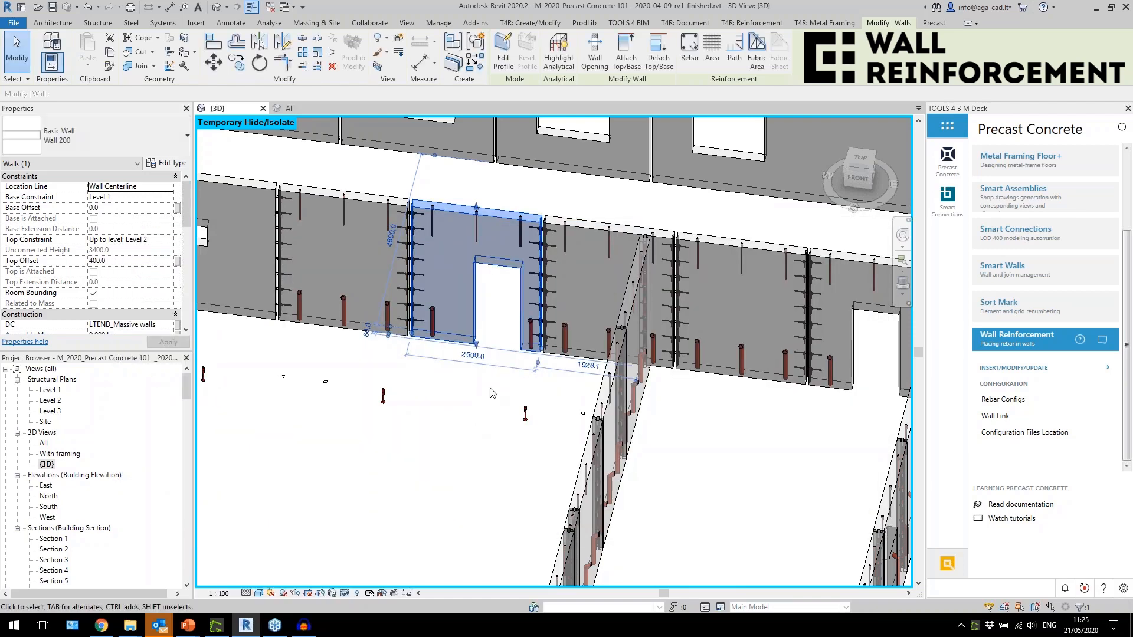
# Step: Add four neighbouring panels to the selected door-opening wall and create rebar in all five walls
pyautogui.keyDown('ctrl'); pyautogui.click(313, 339); pyautogui.keyUp('ctrl')
pyautogui.keyDown('ctrl'); pyautogui.click(260, 331); pyautogui.keyUp('ctrl')
pyautogui.keyDown('ctrl'); pyautogui.click(554, 354); pyautogui.keyUp('ctrl')
pyautogui.keyDown('ctrl'); pyautogui.click(581, 413); pyautogui.keyUp('ctrl')
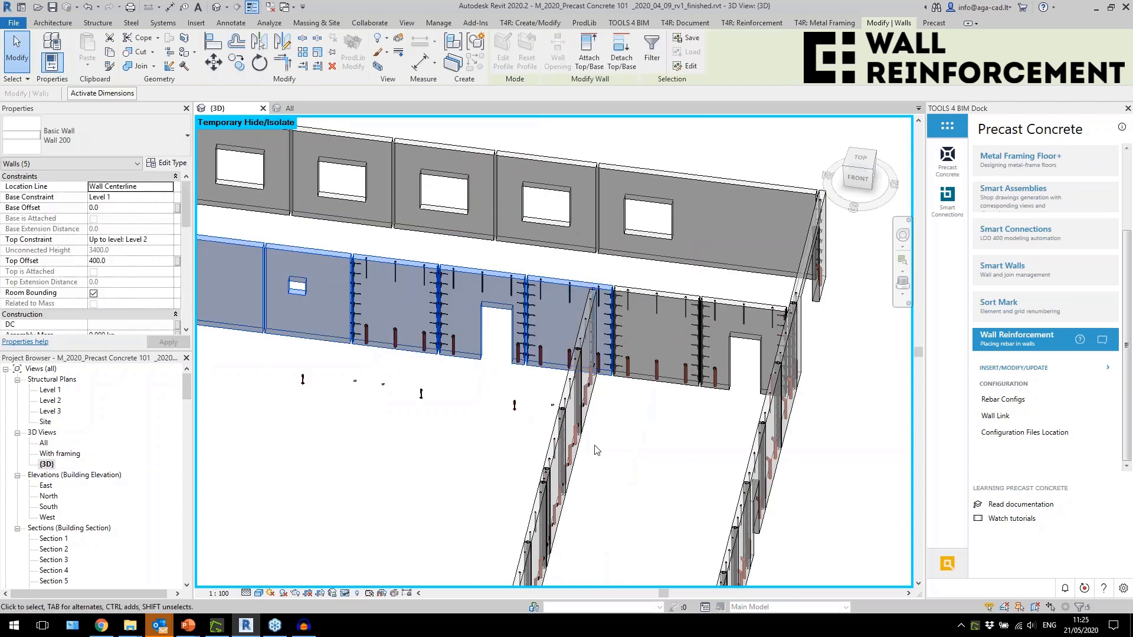
pyautogui.click(1008, 372)
pyautogui.scroll(-1, 1013, 387)
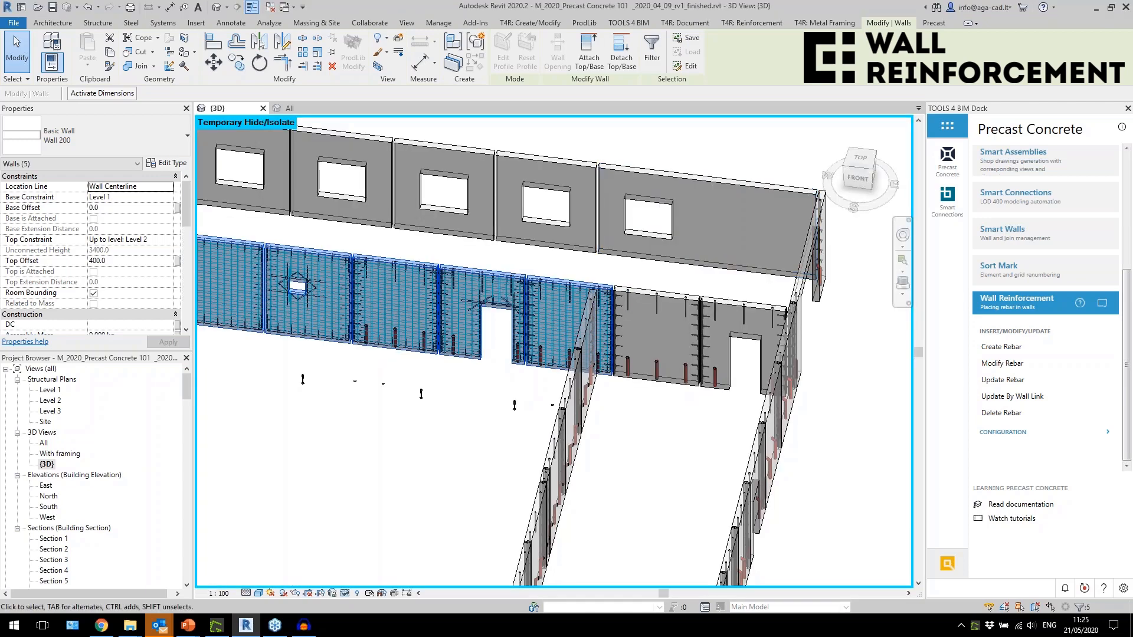
# Step: Examine the mesh bars and diagonal bars created around the door opening of the reinforced wall
pyautogui.click(412, 459)
pyautogui.moveTo(412, 459); pyautogui.dragTo(723, 348, button='middle')
pyautogui.scroll(2, 723, 348)
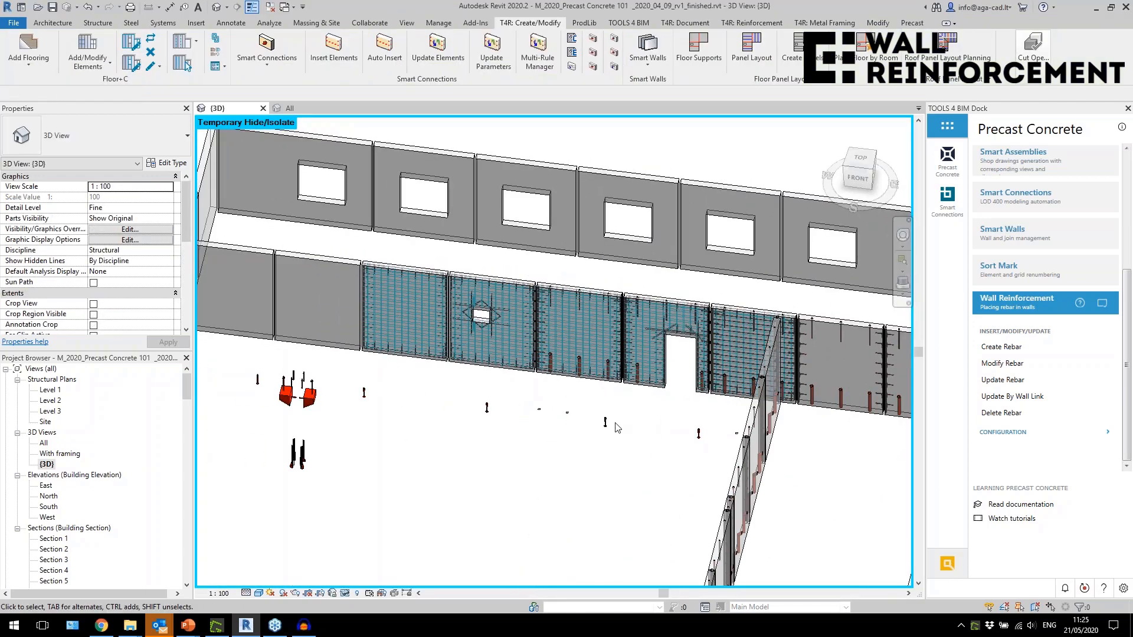
pyautogui.scroll(6, 723, 348)
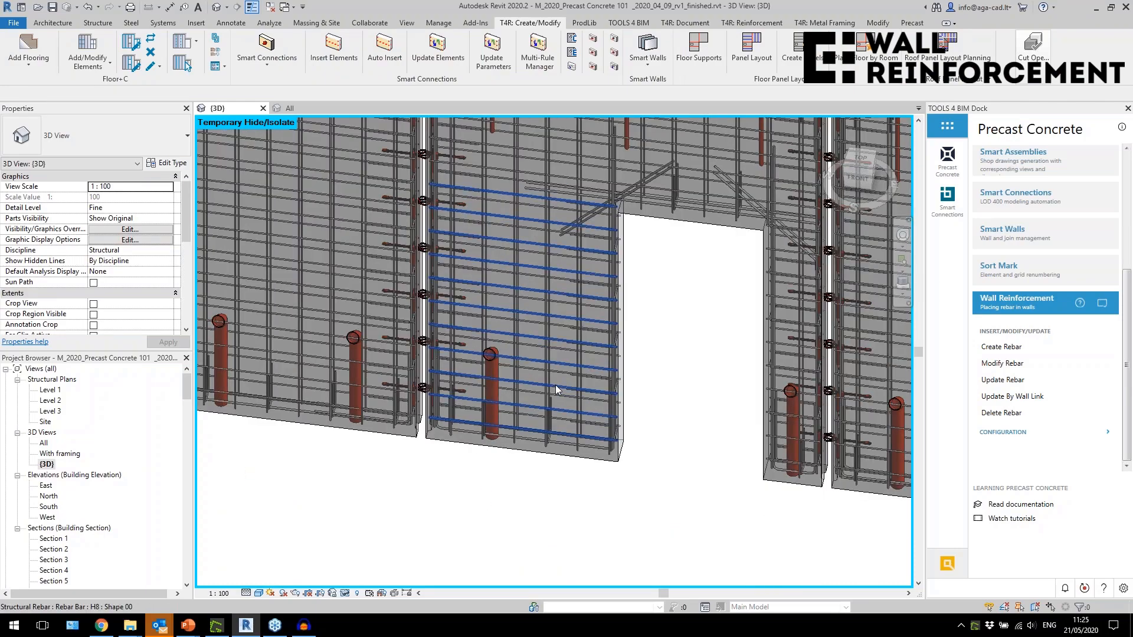
pyautogui.click(554, 385)
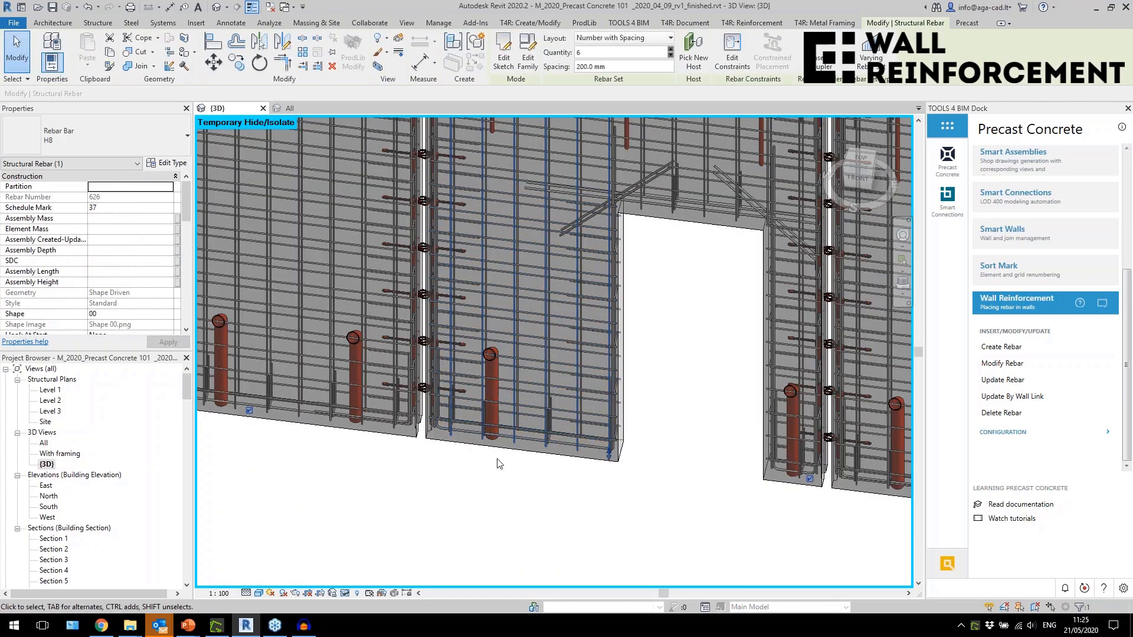
pyautogui.scroll(-2, 578, 303)
pyautogui.scroll(3, 604, 267)
pyautogui.click(598, 249)
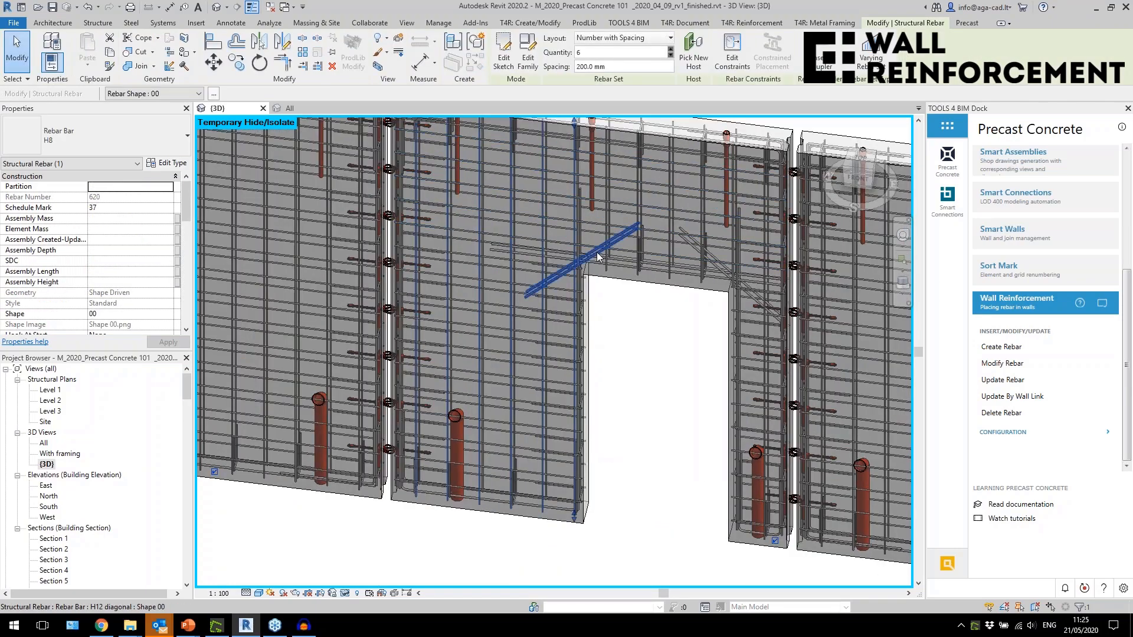
pyautogui.scroll(-3, 733, 441)
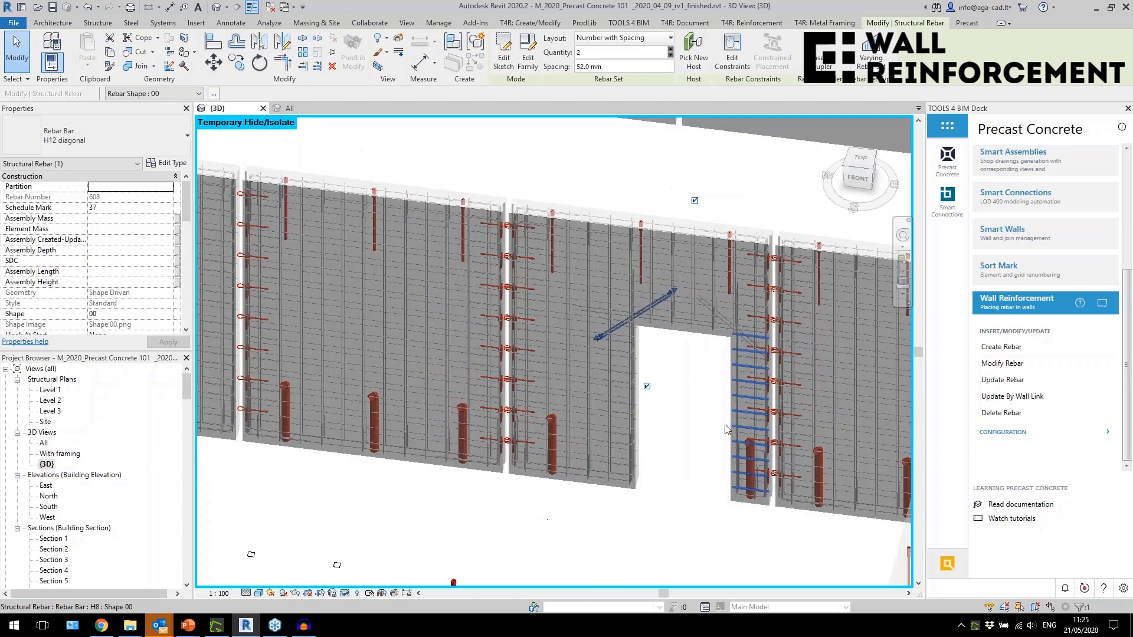
pyautogui.scroll(-2, 570, 519)
pyautogui.press('Escape')
# Step: Examine the rebar around the small window opening and the U-shaped perimeter bars along the wall's lower edge
pyautogui.scroll(3, 680, 462)
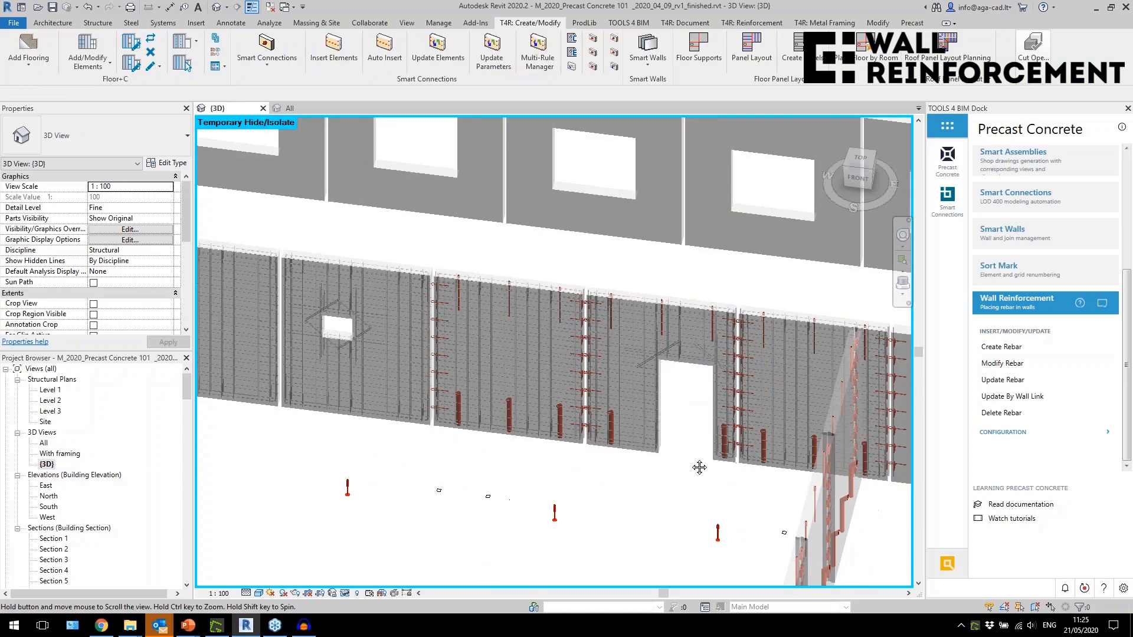
pyautogui.scroll(5, 588, 366)
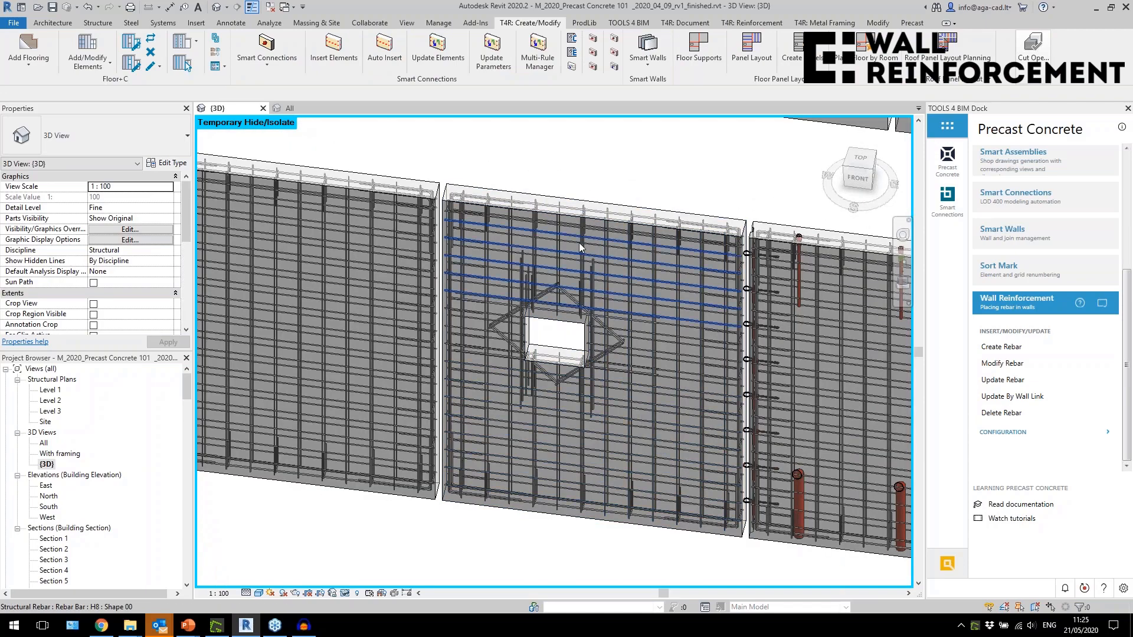
pyautogui.scroll(4, 607, 481)
pyautogui.click(594, 483)
pyautogui.keyDown('shift'); pyautogui.moveTo(664, 483); pyautogui.dragTo(378, 460, button='middle'); pyautogui.keyUp('shift')
pyautogui.click(262, 428)
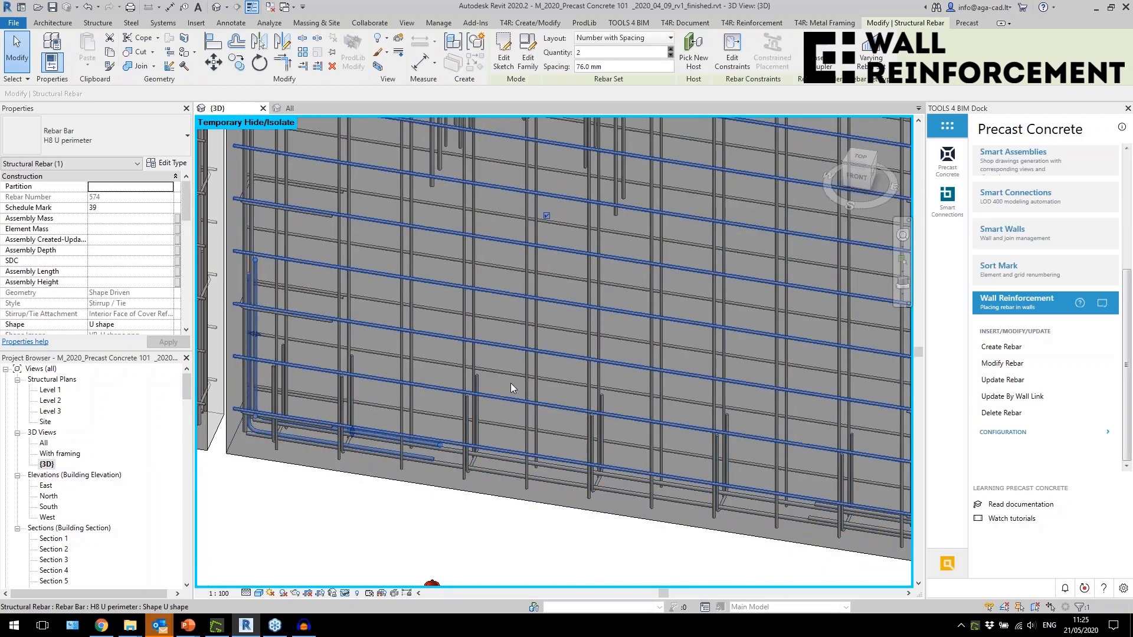
pyautogui.scroll(-3, 511, 389)
pyautogui.scroll(-3, 674, 436)
pyautogui.scroll(5, 473, 419)
# Step: Modify the rebar of the solid wall beside the window panel, setting the perimeter edge bar's L-shape leg length to 0
pyautogui.click(473, 419)
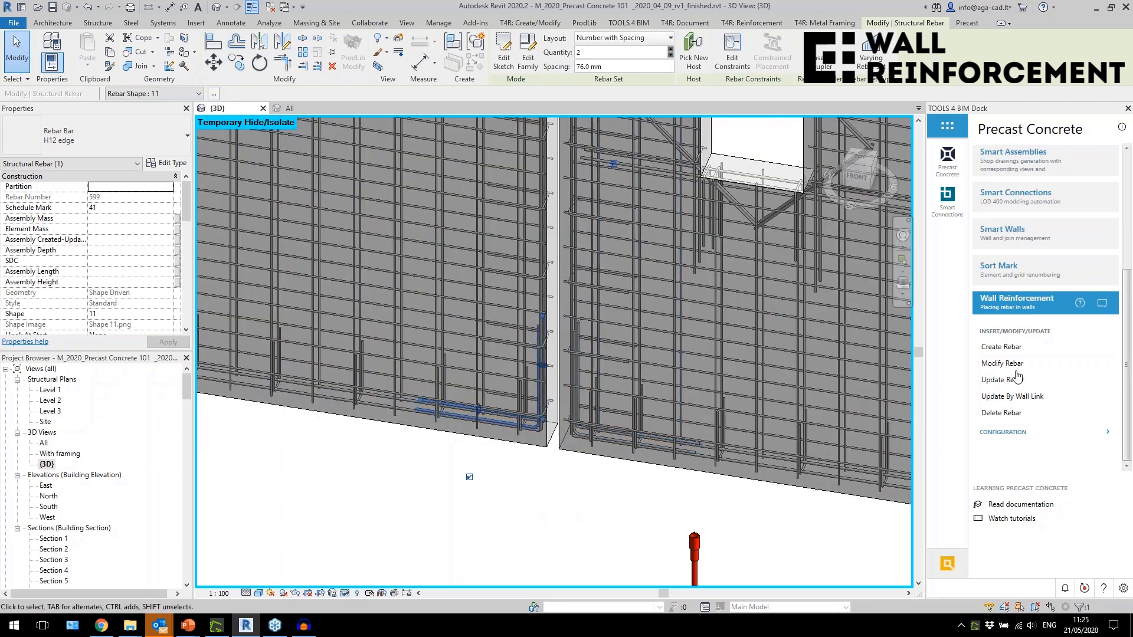
pyautogui.click(1012, 366)
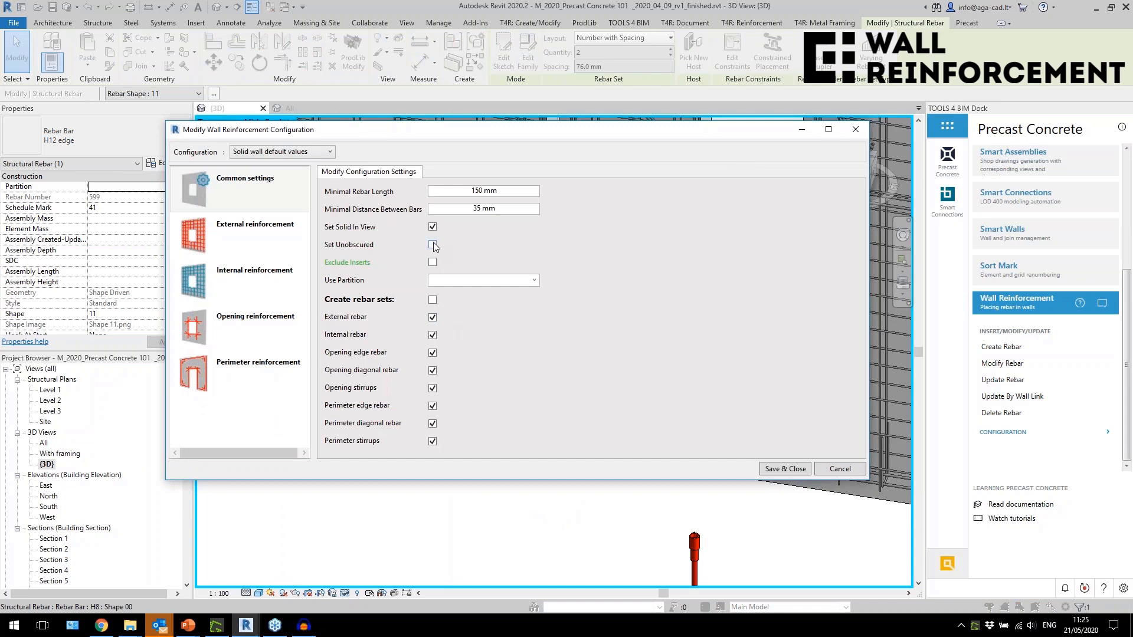
pyautogui.click(267, 369)
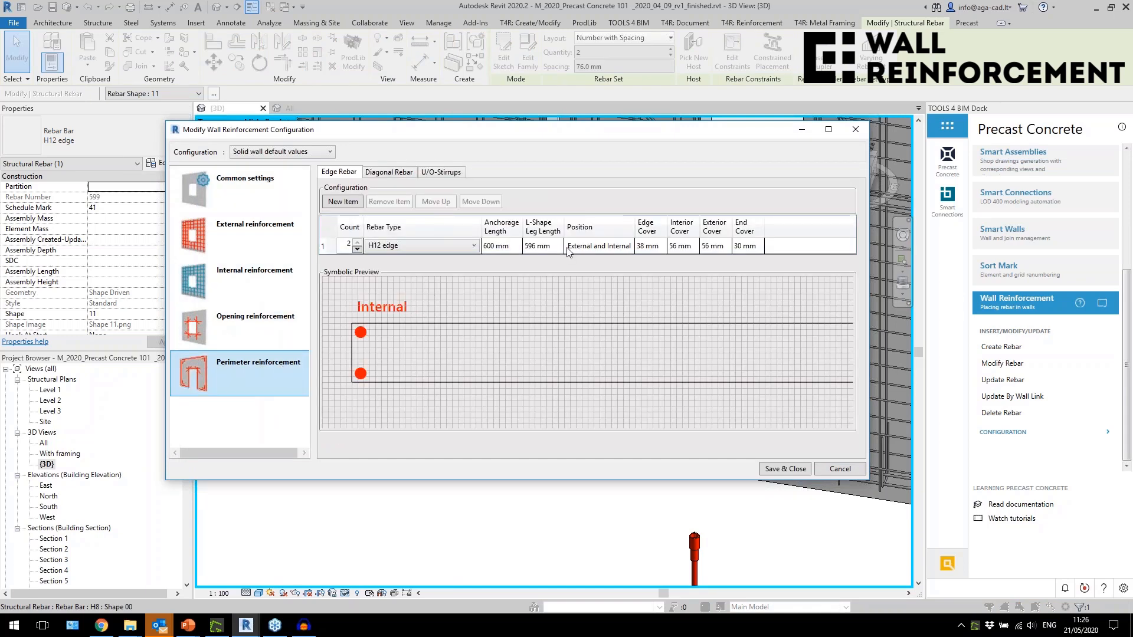
pyautogui.click(551, 246)
pyautogui.write('0')
pyautogui.click(776, 470)
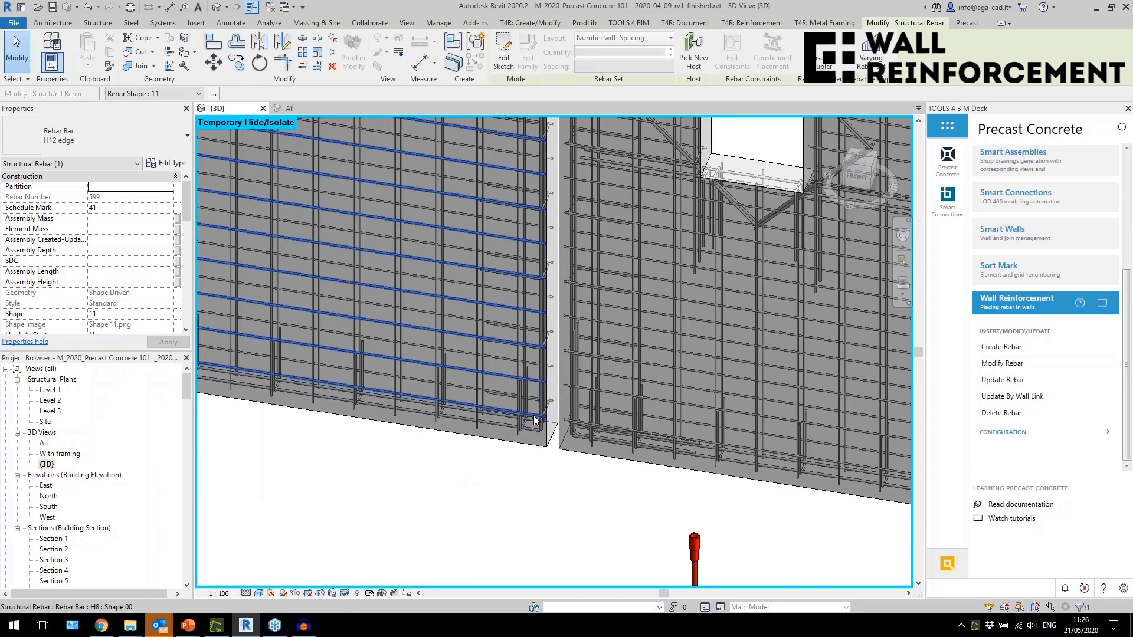
pyautogui.scroll(2, 530, 409)
pyautogui.scroll(-5, 473, 476)
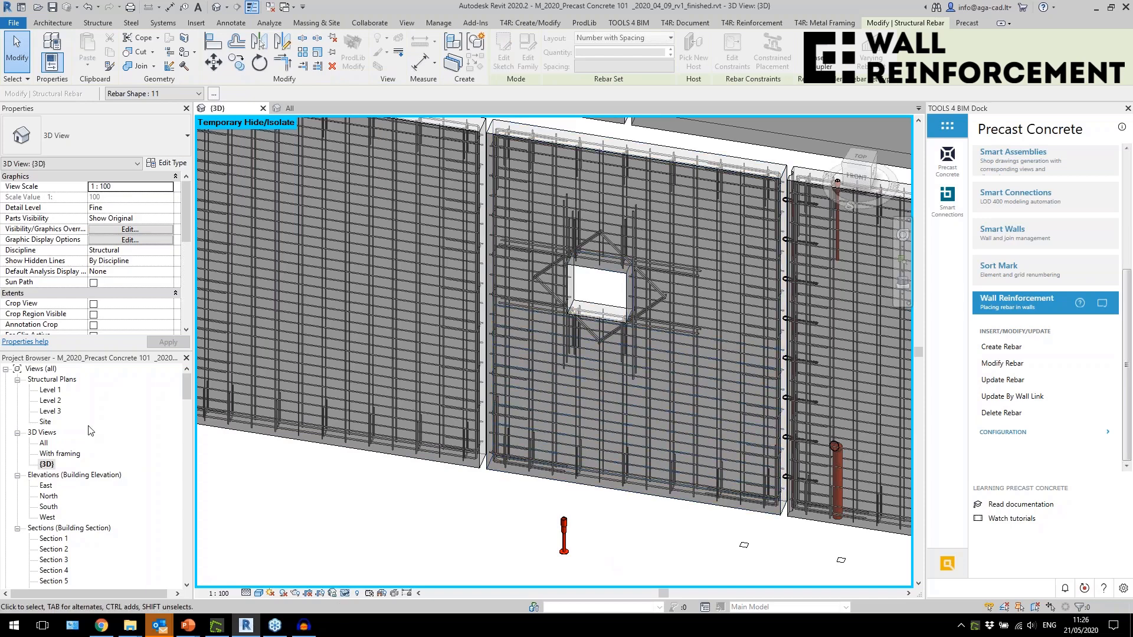
# Step: Open the All 3D view and select the 500x500 rectangular opening cut in the wall
pyautogui.doubleClick(48, 446)
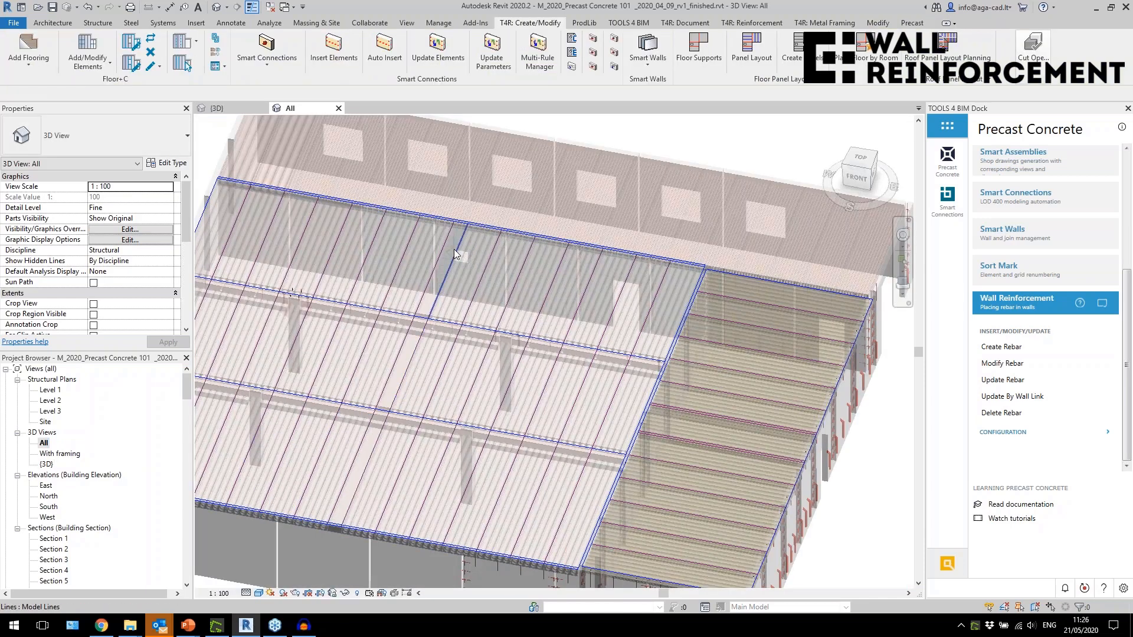
pyautogui.scroll(4, 477, 273)
pyautogui.scroll(3, 475, 277)
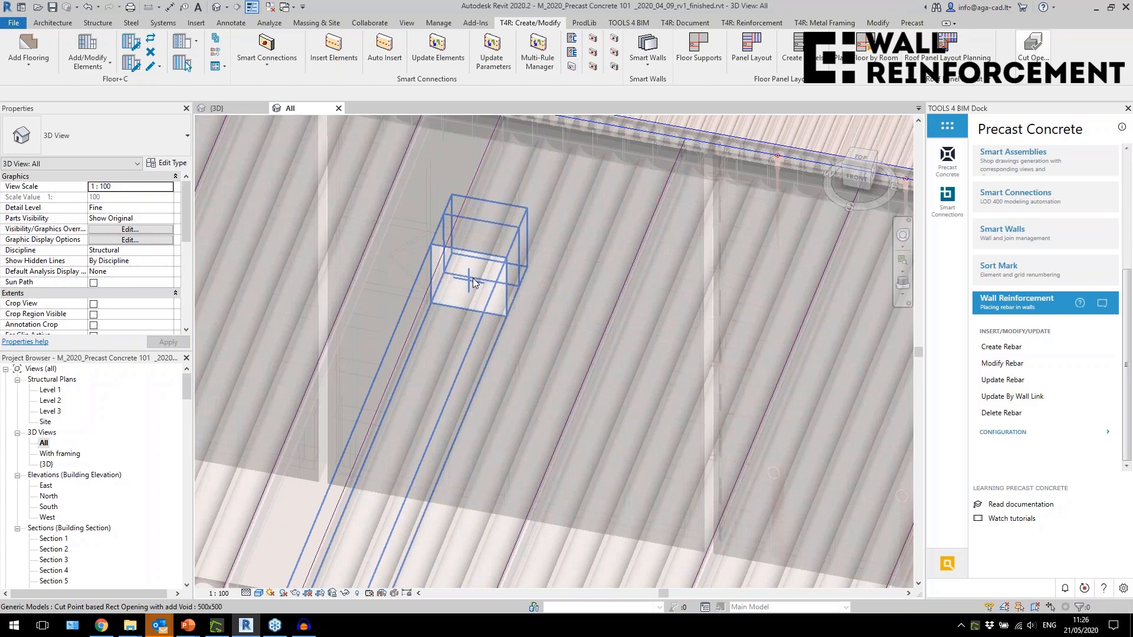
pyautogui.click(473, 283)
pyautogui.keyDown('shift'); pyautogui.moveTo(478, 286); pyautogui.dragTo(560, 307, button='middle'); pyautogui.keyUp('shift')
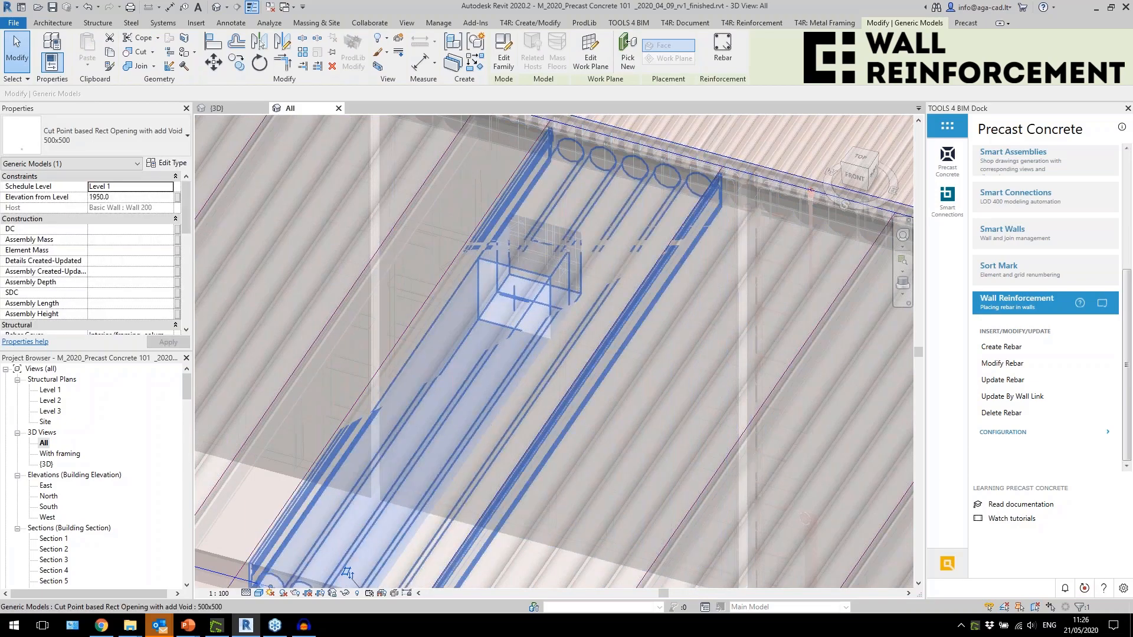
# Step: Review the rectangular opening's instance and type properties, including the Remove Family parameter, and close them
pyautogui.scroll(-6, 151, 290)
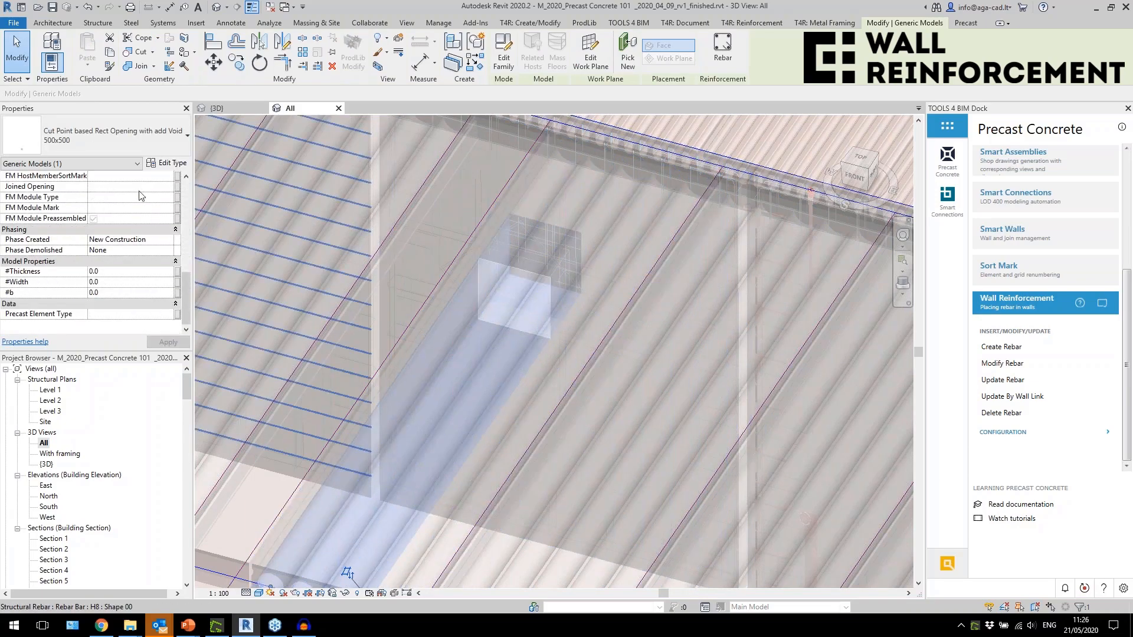
pyautogui.click(161, 165)
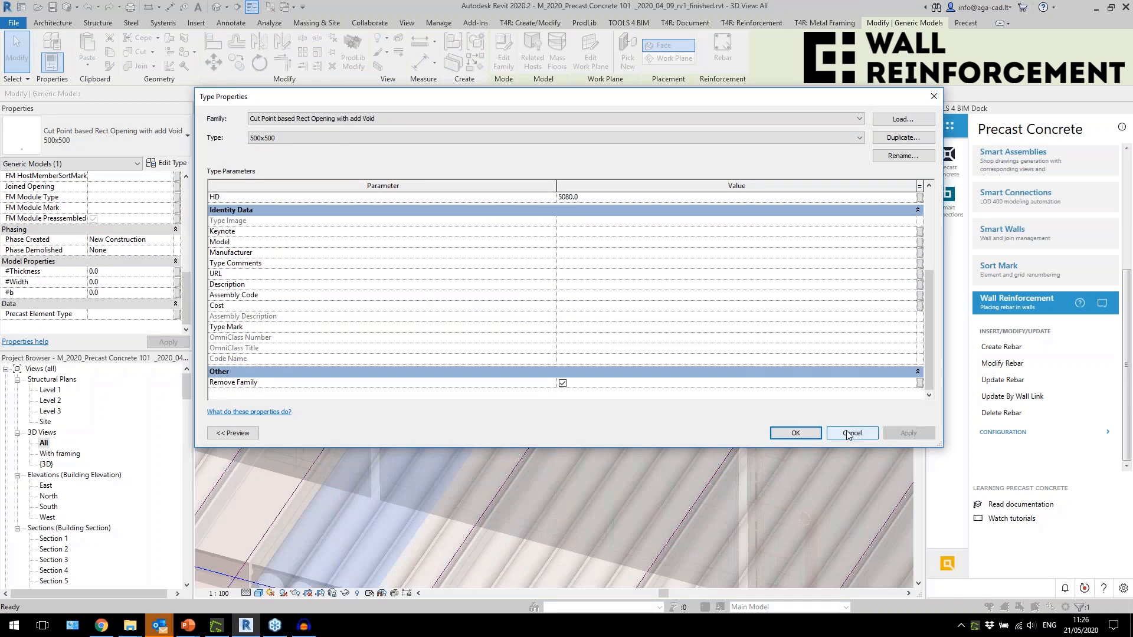
pyautogui.click(817, 433)
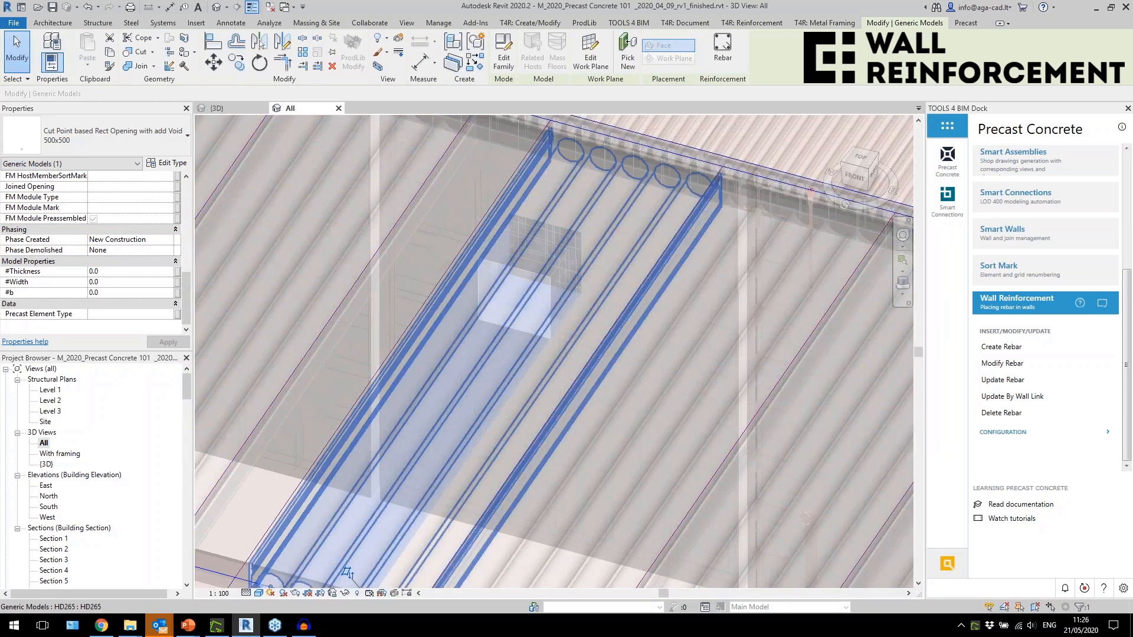
# Step: Modify the rebar of the wall with the small square opening in the {3D} view, turning on Exclude Inserts
pyautogui.doubleClick(46, 464)
pyautogui.click(726, 518)
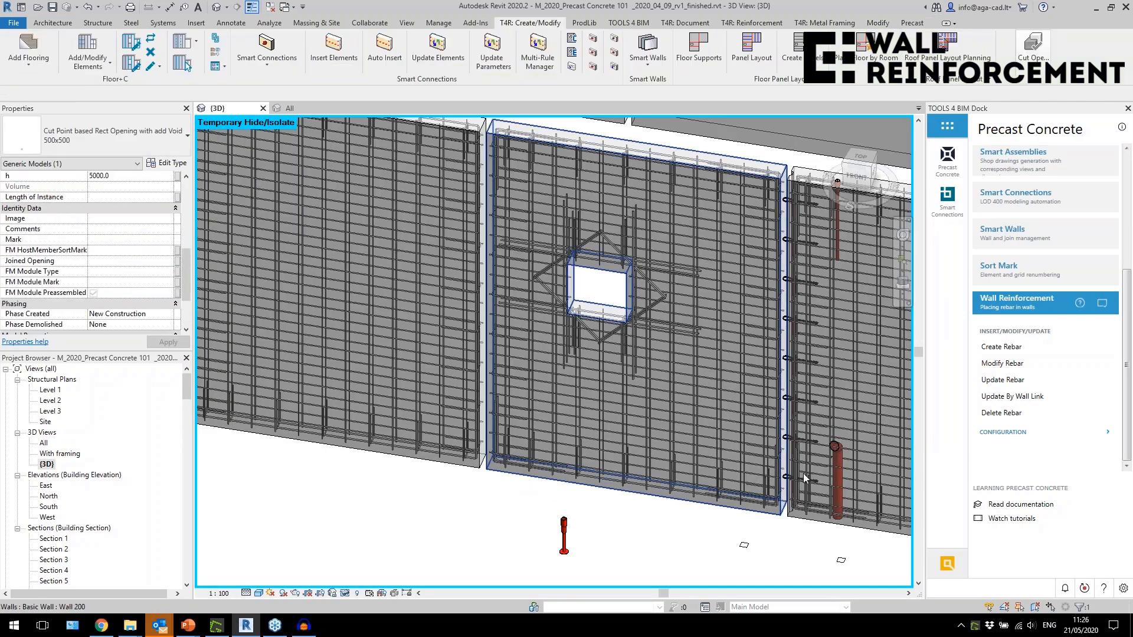
pyautogui.click(688, 382)
pyautogui.click(1003, 364)
pyautogui.click(629, 284)
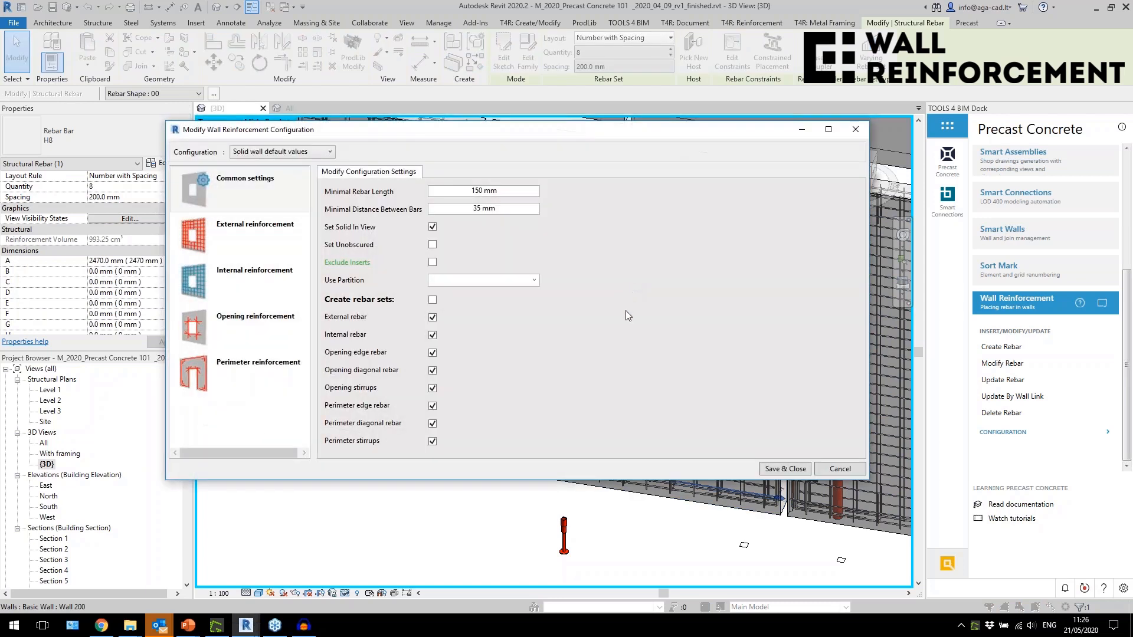
pyautogui.click(432, 263)
pyautogui.click(783, 470)
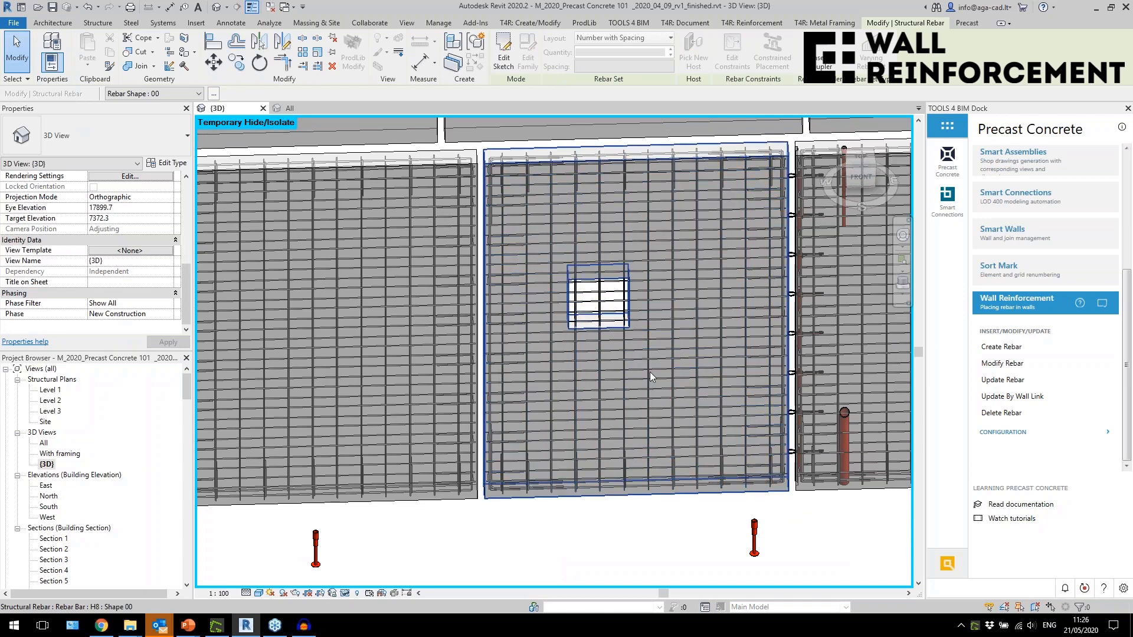
# Step: Examine the wall mesh around the small opening and the loop connections along the joint with the neighbouring wall
pyautogui.keyDown('shift'); pyautogui.moveTo(677, 430); pyautogui.dragTo(634, 462, button='middle'); pyautogui.keyUp('shift')
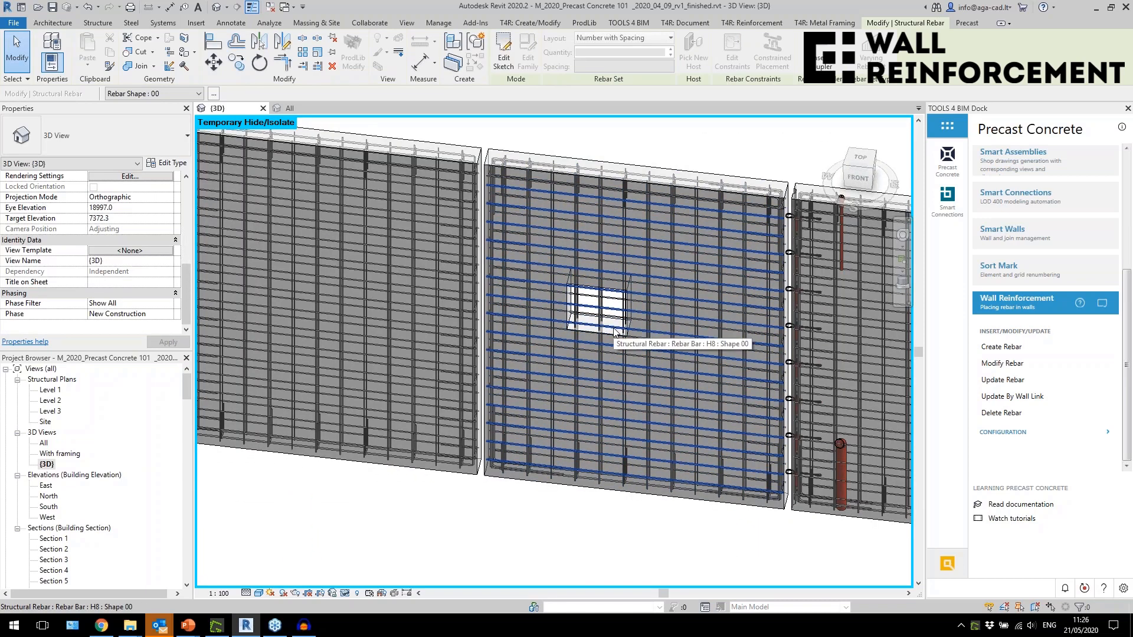
pyautogui.scroll(3, 690, 171)
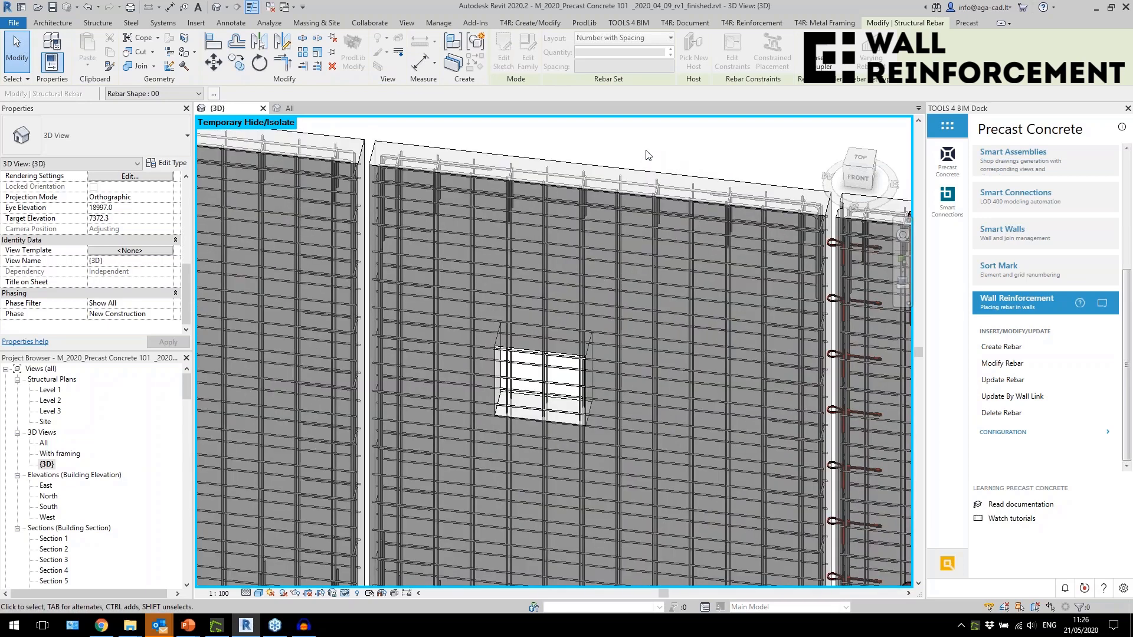
pyautogui.click(654, 319)
pyautogui.scroll(-1, 654, 314)
pyautogui.scroll(4, 769, 308)
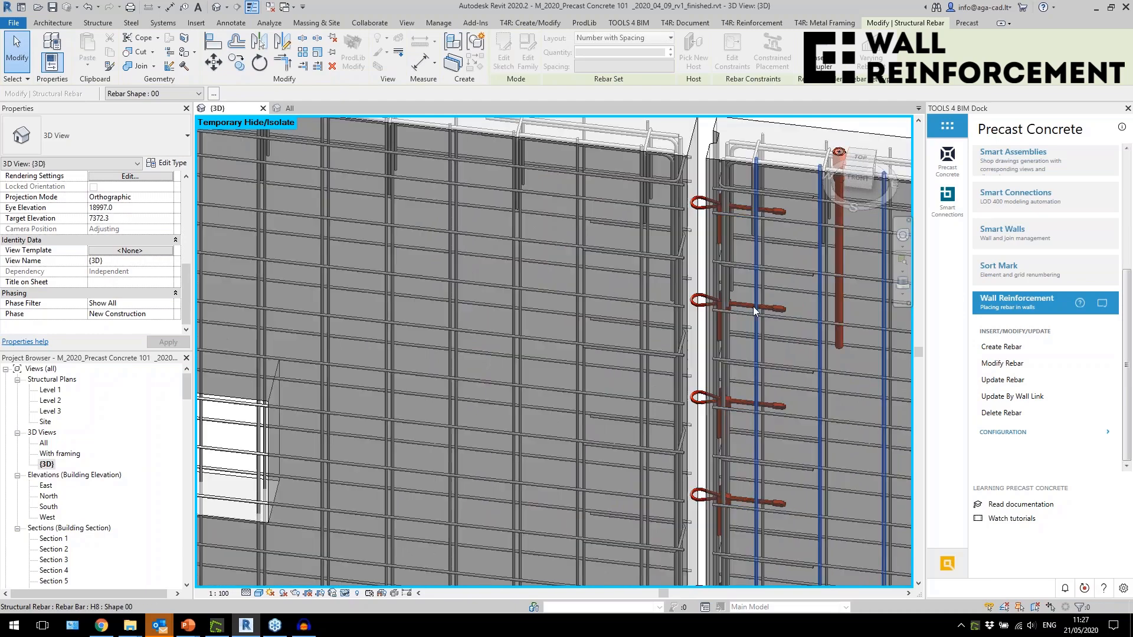
pyautogui.click(741, 306)
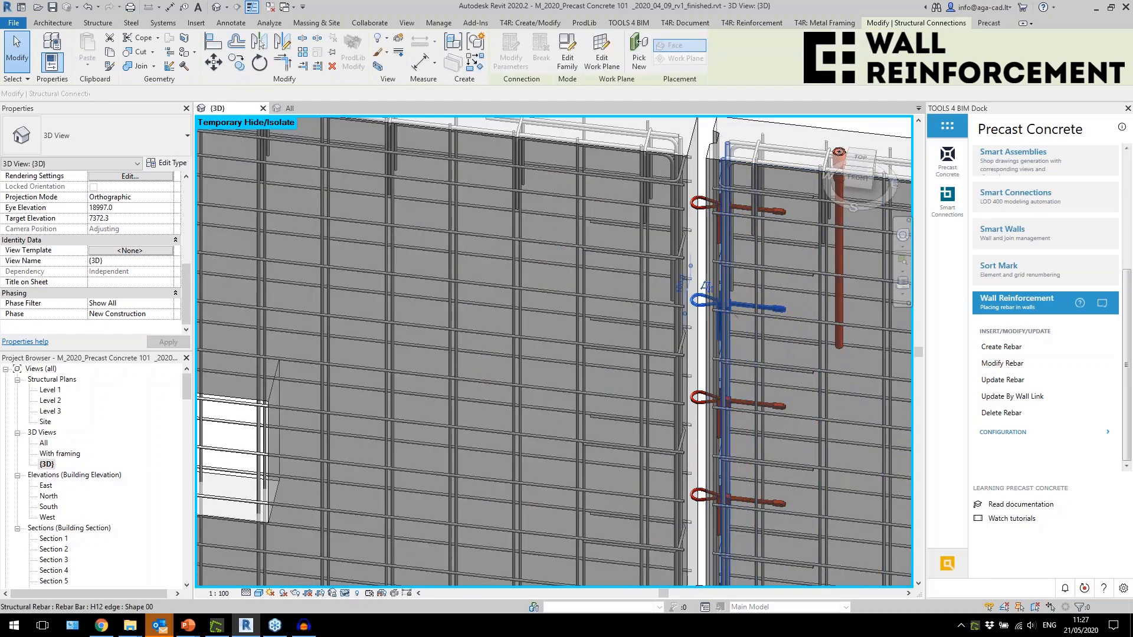
pyautogui.scroll(-6, 626, 359)
pyautogui.keyDown('shift'); pyautogui.moveTo(662, 329); pyautogui.dragTo(606, 341, button='middle'); pyautogui.keyUp('shift')
pyautogui.scroll(-5, 606, 341)
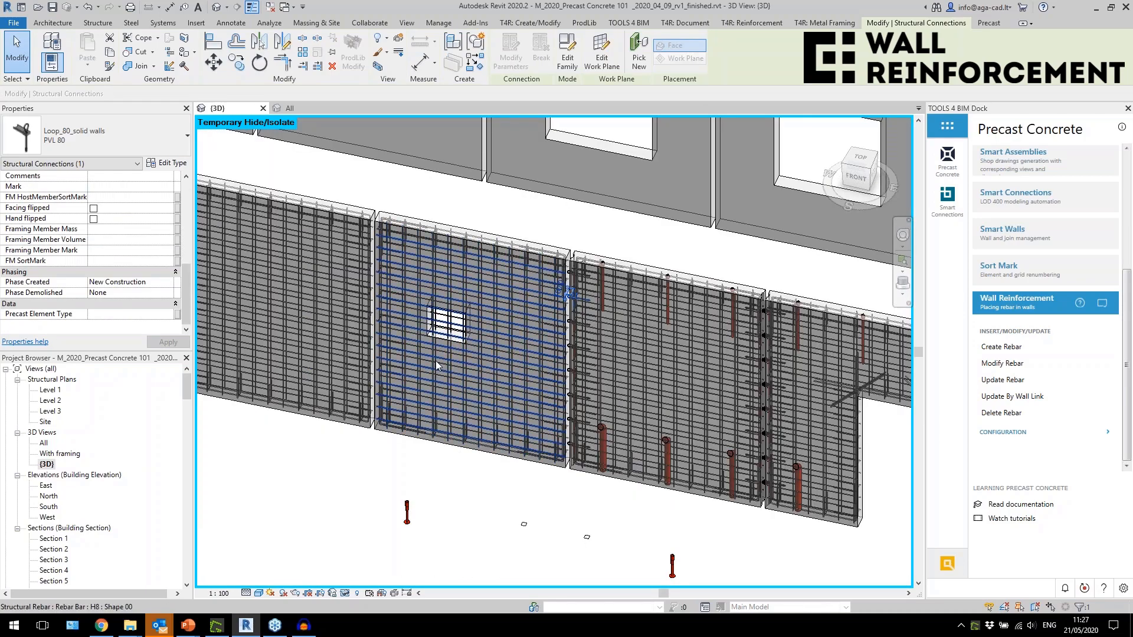
# Step: Clear the selection and reset the temporary hide/isolate so the whole building shows in the 3D view
pyautogui.scroll(-2, 435, 376)
pyautogui.scroll(-2, 479, 493)
pyautogui.click(479, 494)
pyautogui.scroll(-4, 475, 505)
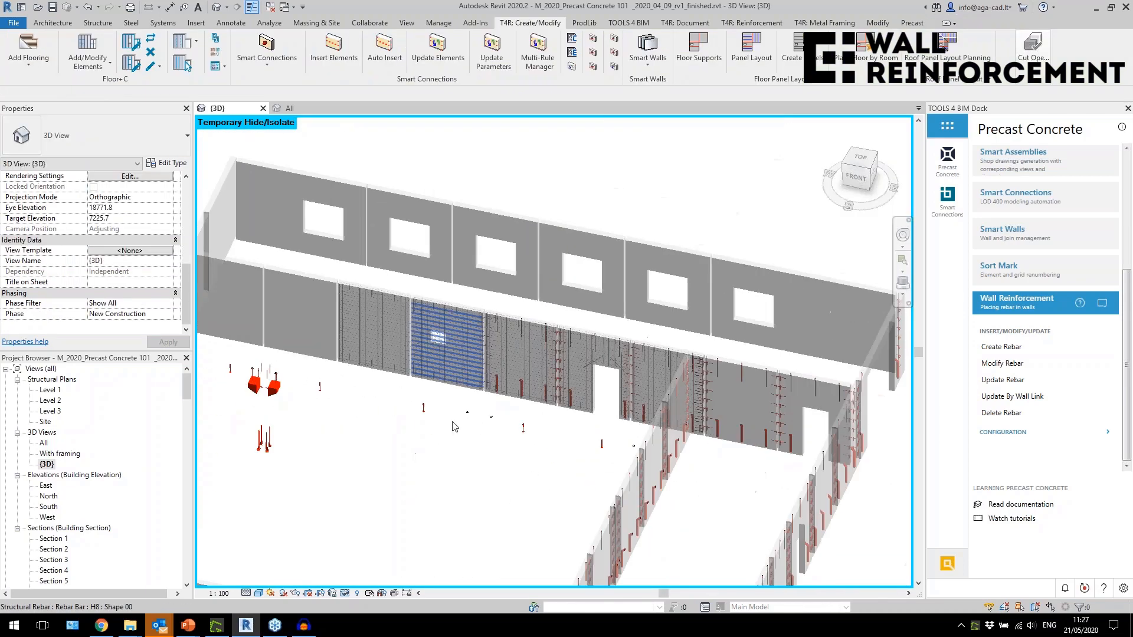
pyautogui.moveTo(472, 512); pyautogui.dragTo(575, 369, button='middle')
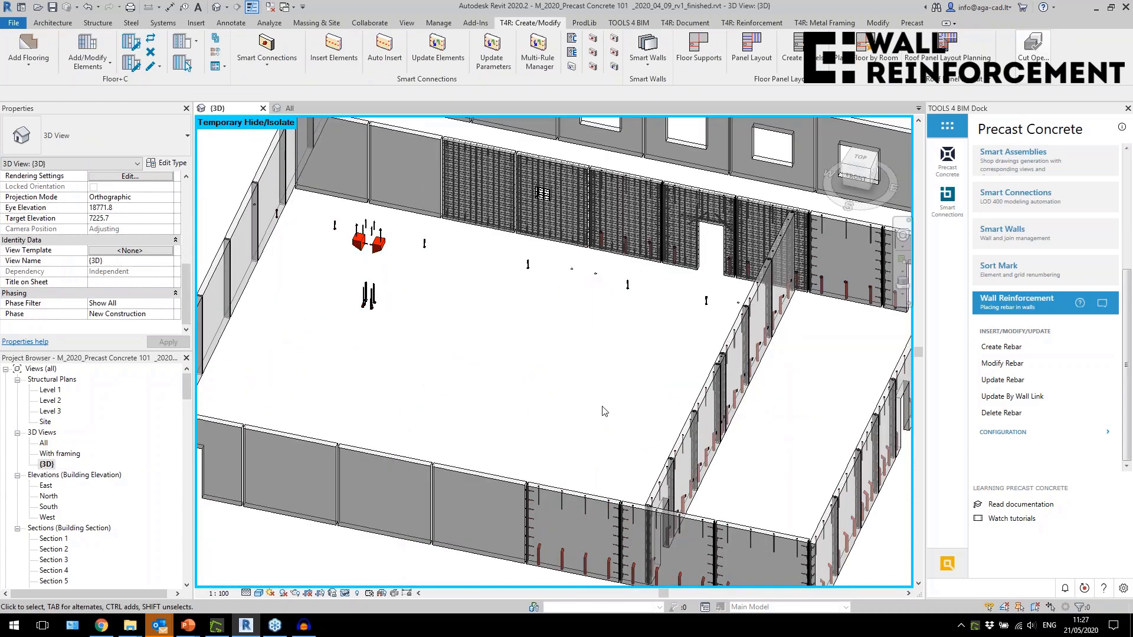
pyautogui.click(1024, 310)
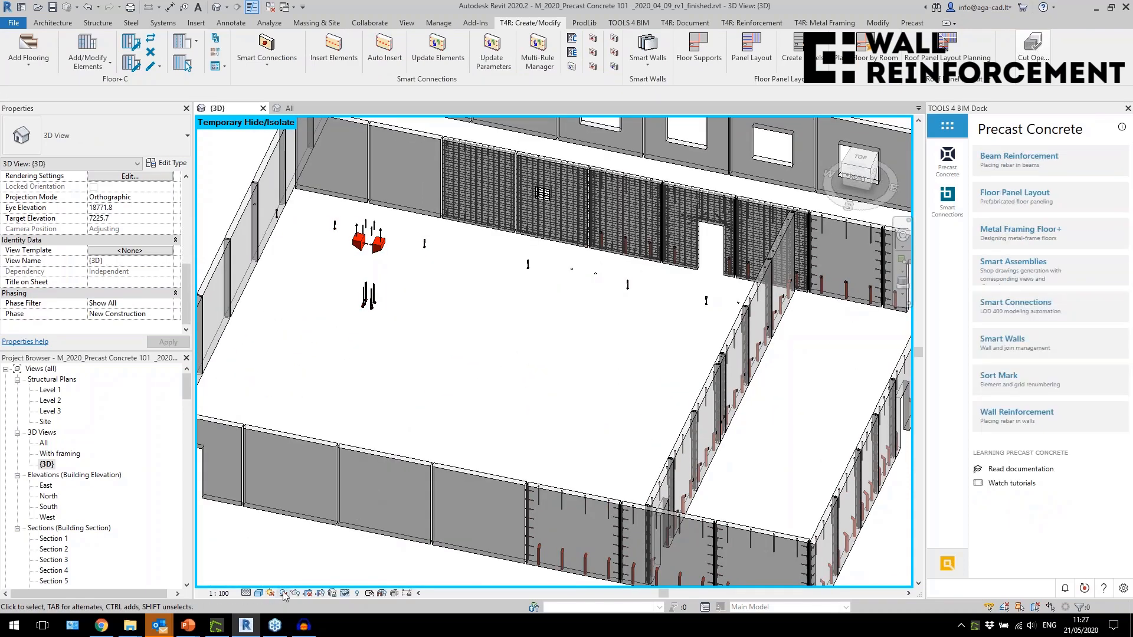
pyautogui.click(345, 594)
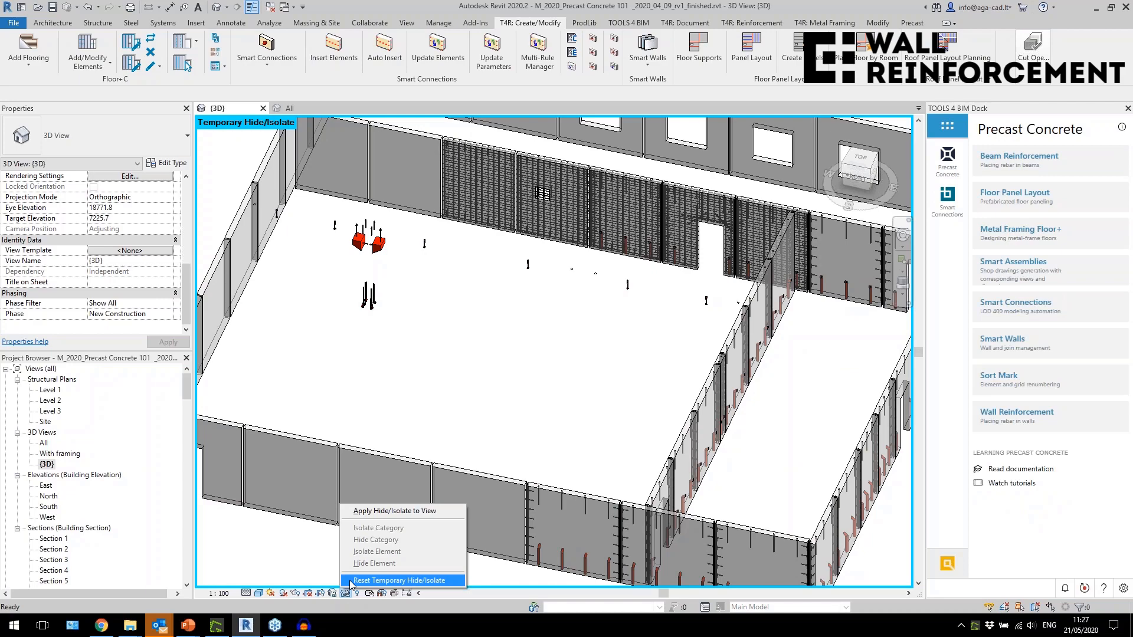
pyautogui.click(350, 583)
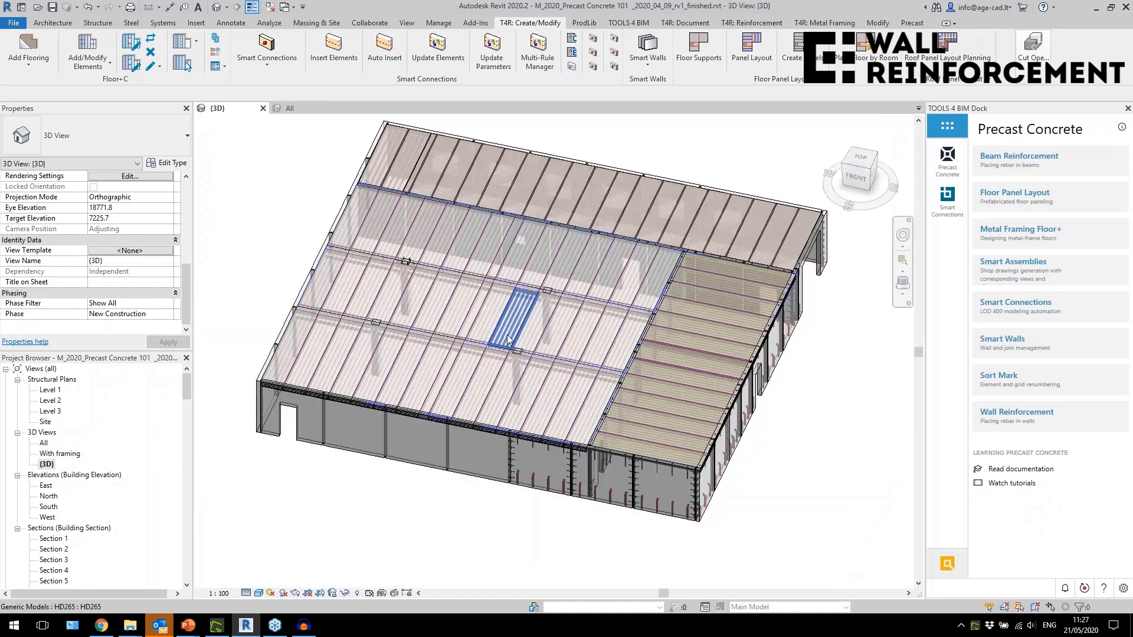
# Step: Isolate the M_Precast-Inverted Tee 700x500 webinar girder spanning between the interior columns in the 3D view
pyautogui.keyDown('shift'); pyautogui.moveTo(508, 340); pyautogui.dragTo(602, 549, button='middle'); pyautogui.keyUp('shift')
pyautogui.moveTo(307, 299); pyautogui.dragTo(857, 390)
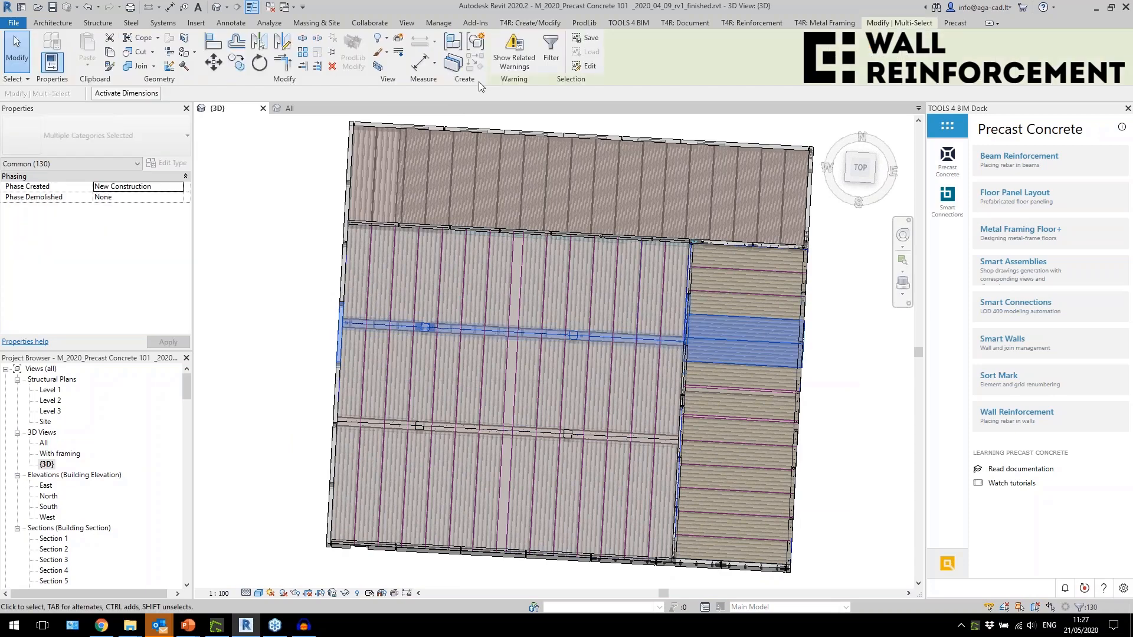
pyautogui.keyDown('shift'); pyautogui.moveTo(554, 322); pyautogui.dragTo(590, 206, button='middle'); pyautogui.keyUp('shift')
pyautogui.scroll(3, 460, 215)
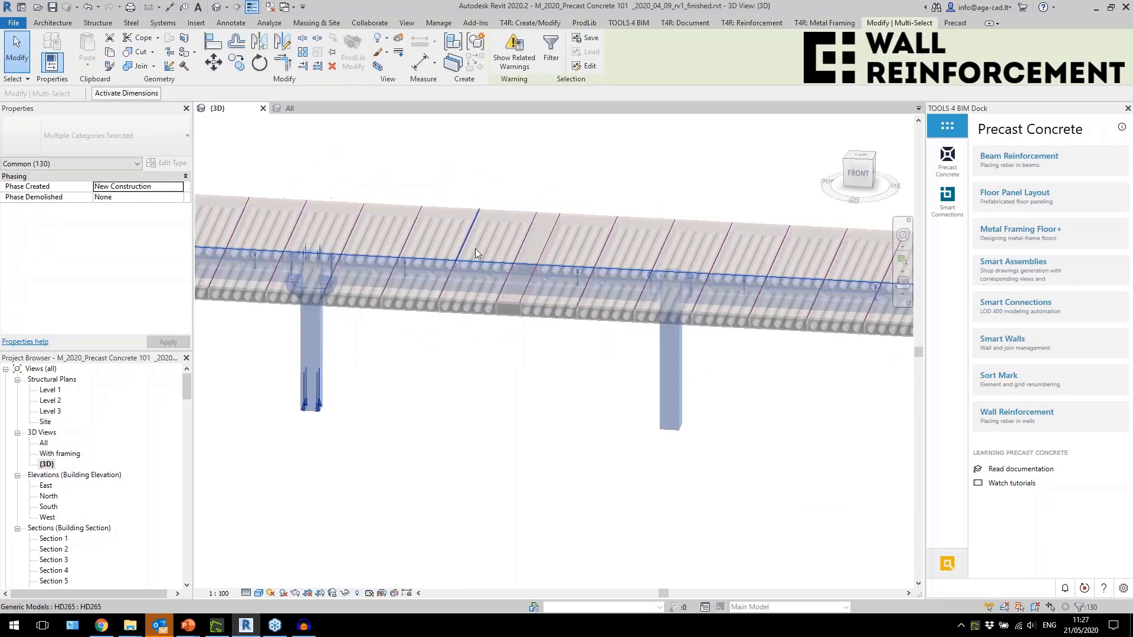
pyautogui.click(533, 372)
pyautogui.scroll(3, 521, 297)
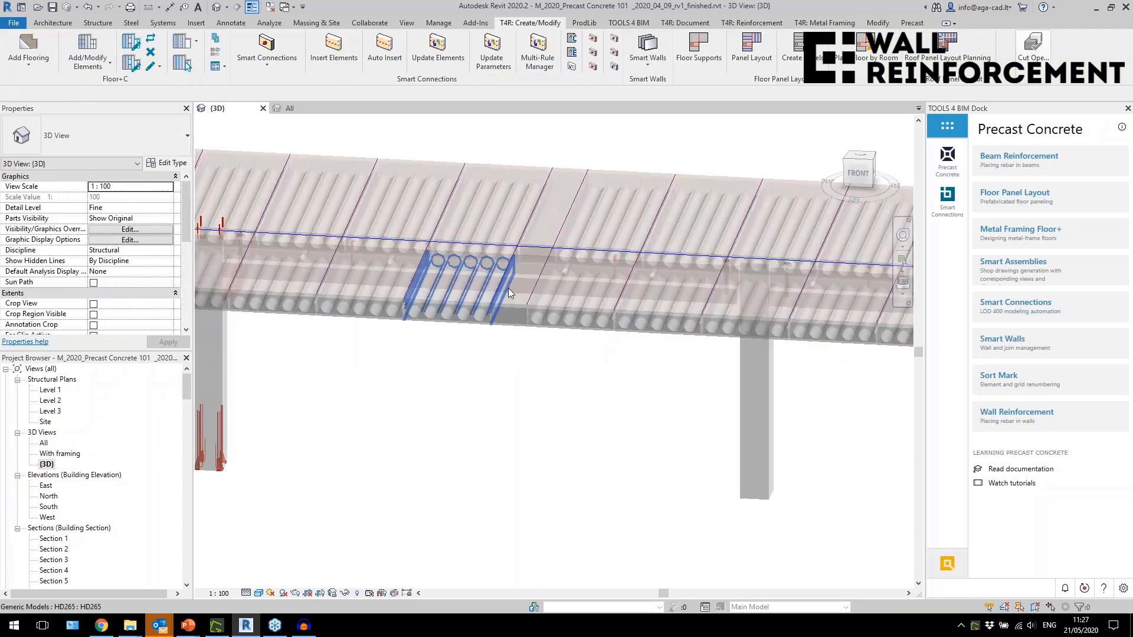
pyautogui.click(520, 292)
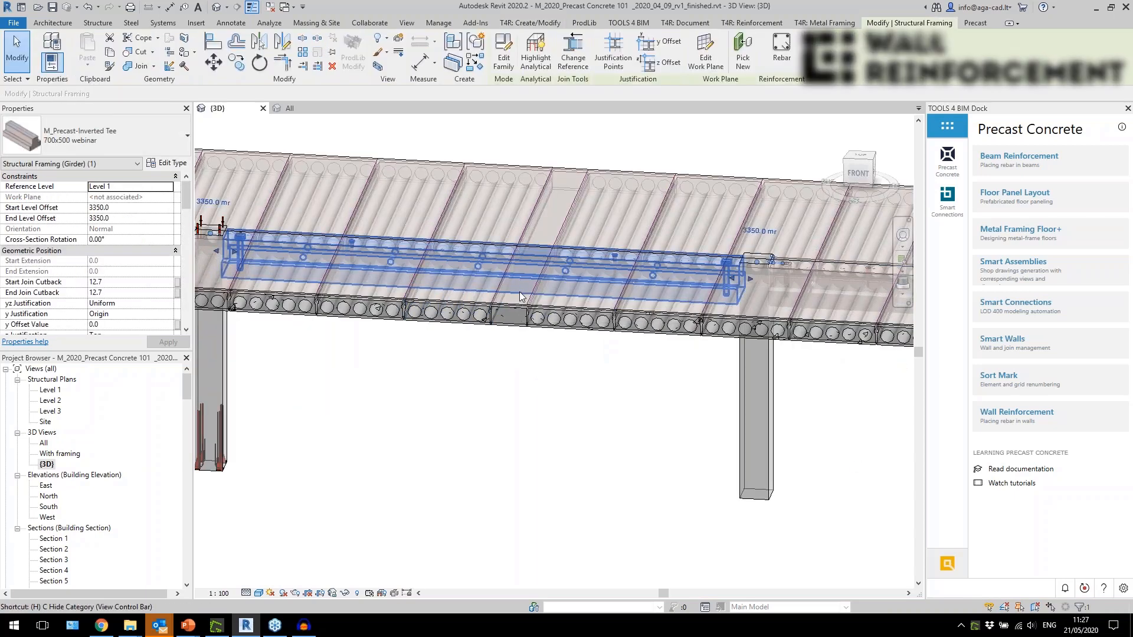
pyautogui.press('h')
pyautogui.press('i')
pyautogui.scroll(-1, 562, 392)
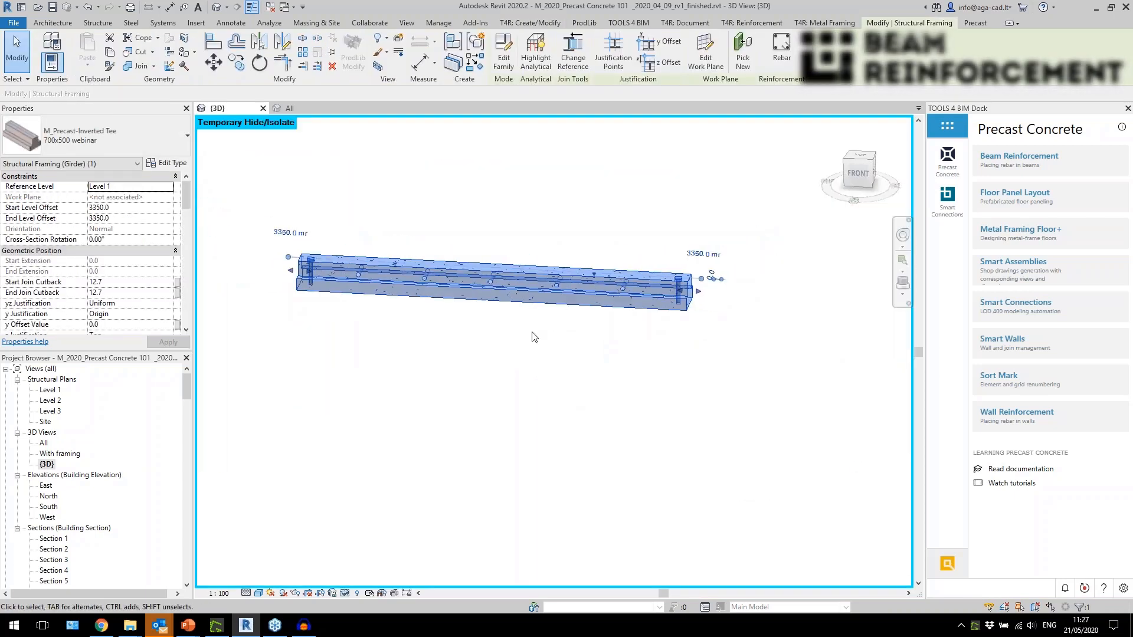
# Step: Review the IT Shape beam reinforcement configuration's cover, main rebar and stirrup settings, plus the beam link for the inverted tee type
pyautogui.click(1027, 168)
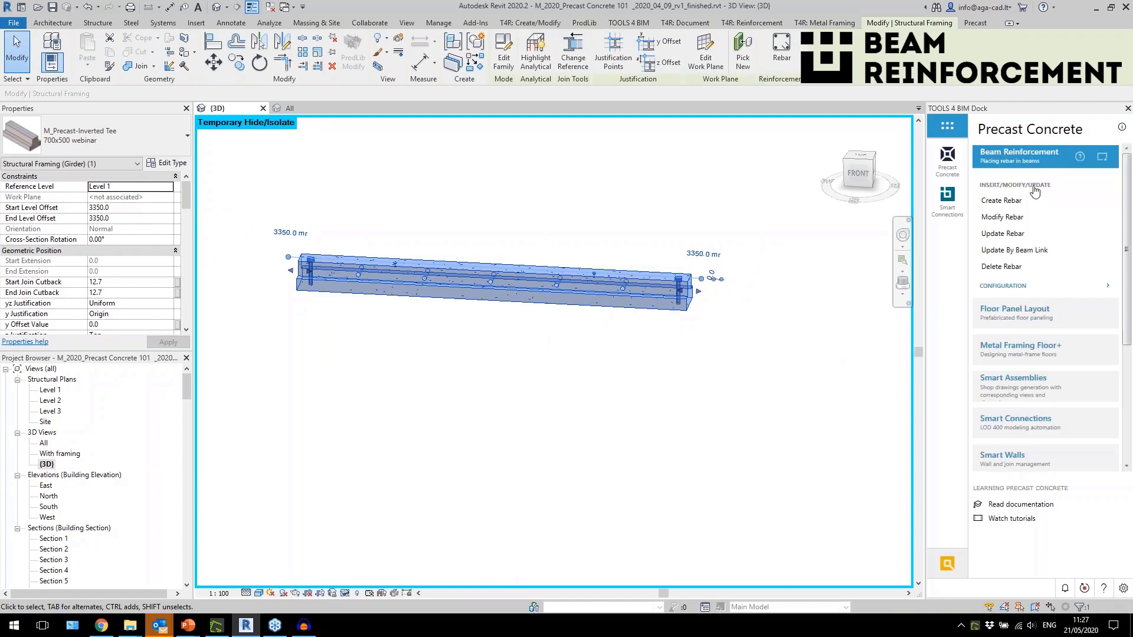
pyautogui.click(1022, 288)
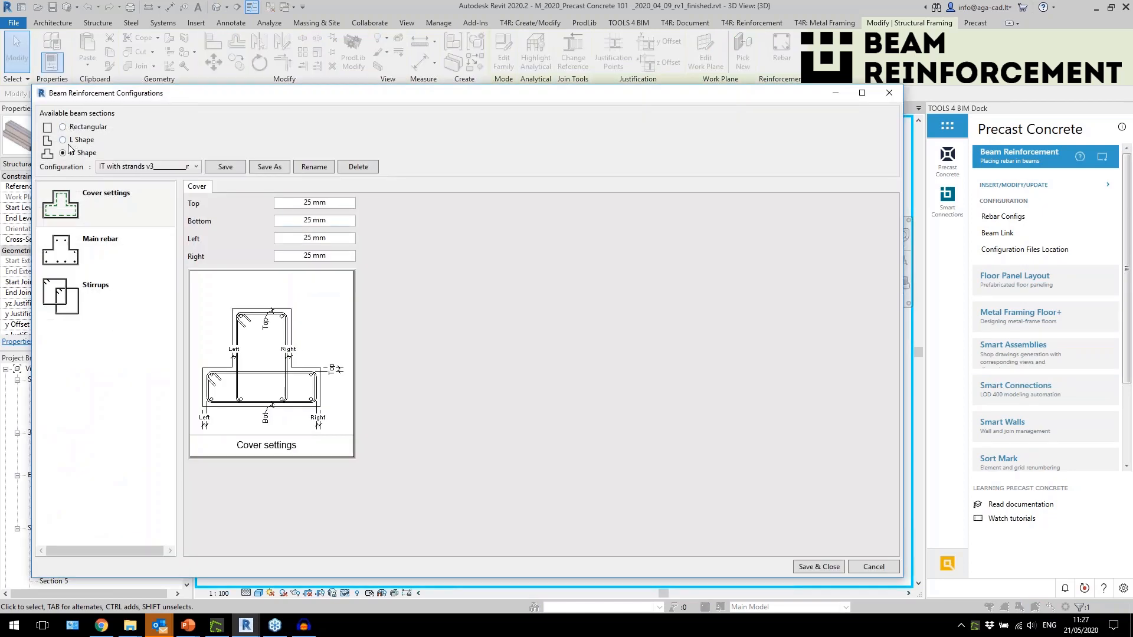
pyautogui.click(108, 250)
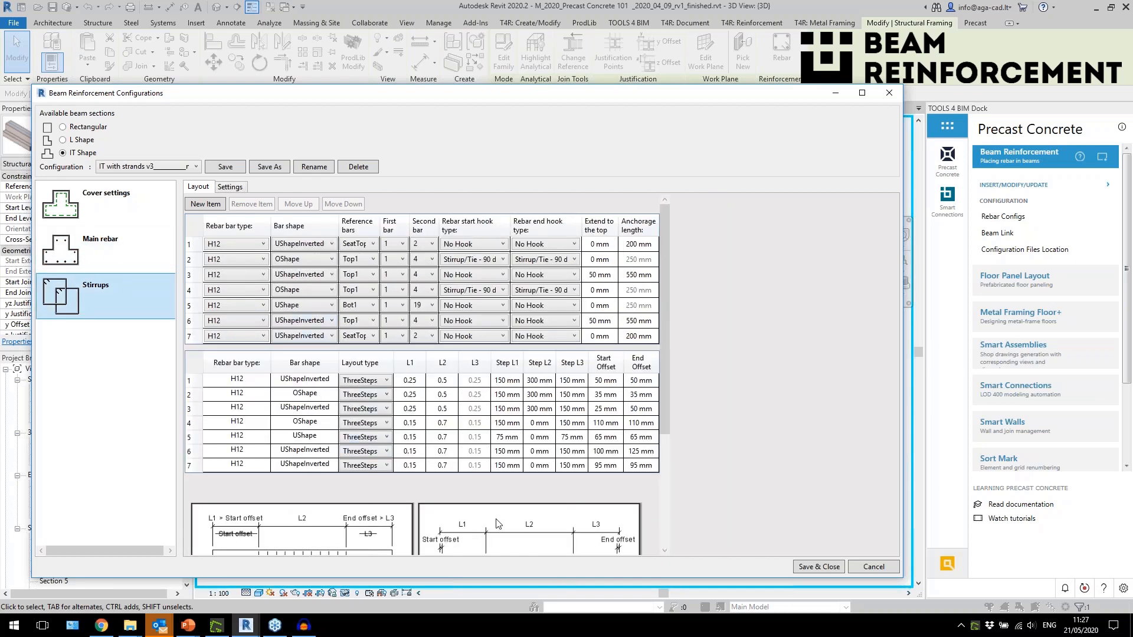
pyautogui.moveTo(664, 377); pyautogui.dragTo(698, 547)
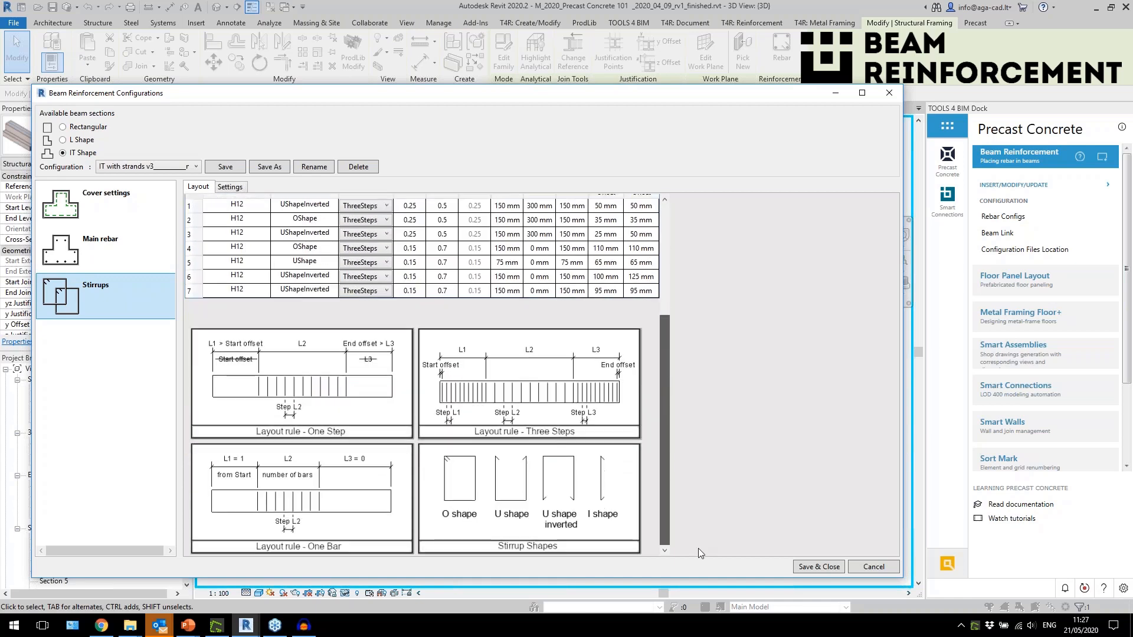
pyautogui.click(890, 93)
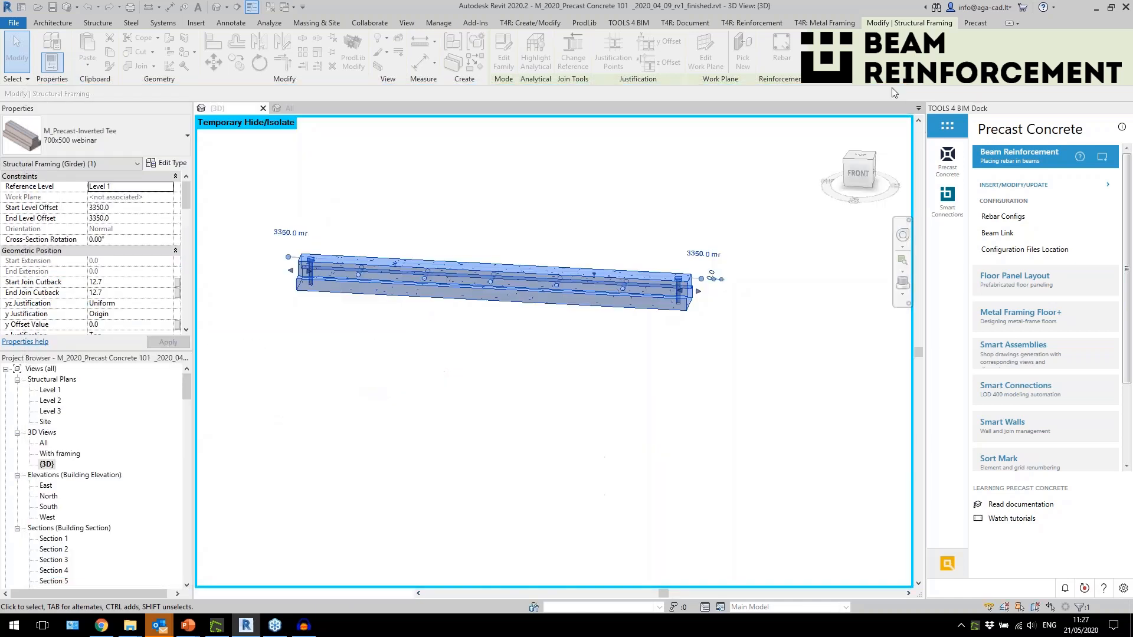
pyautogui.click(999, 235)
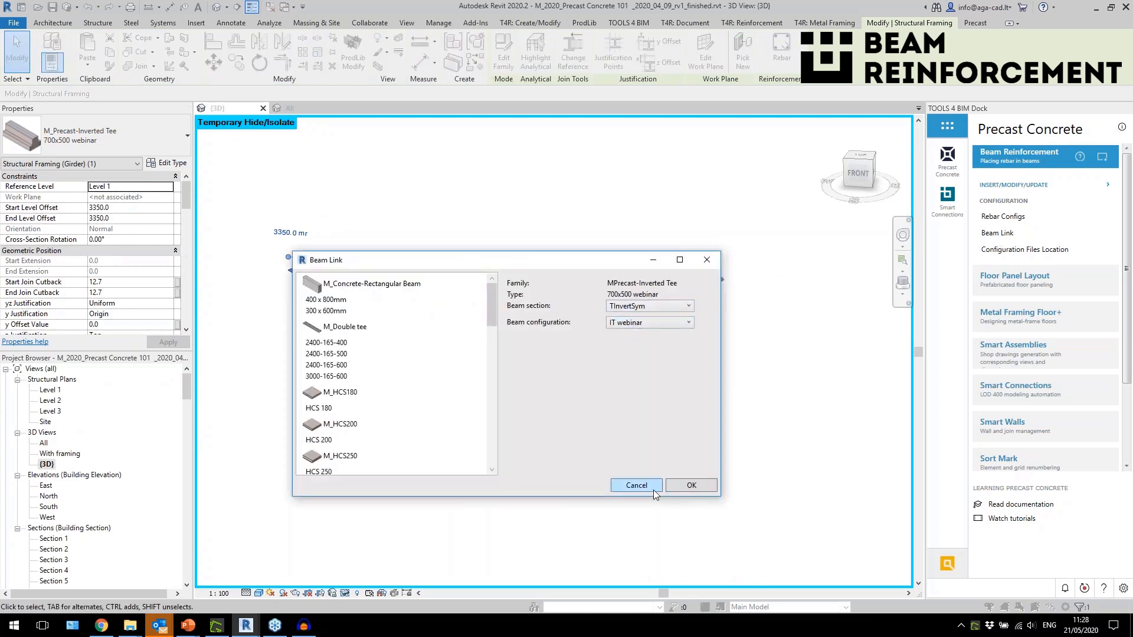
pyautogui.click(644, 486)
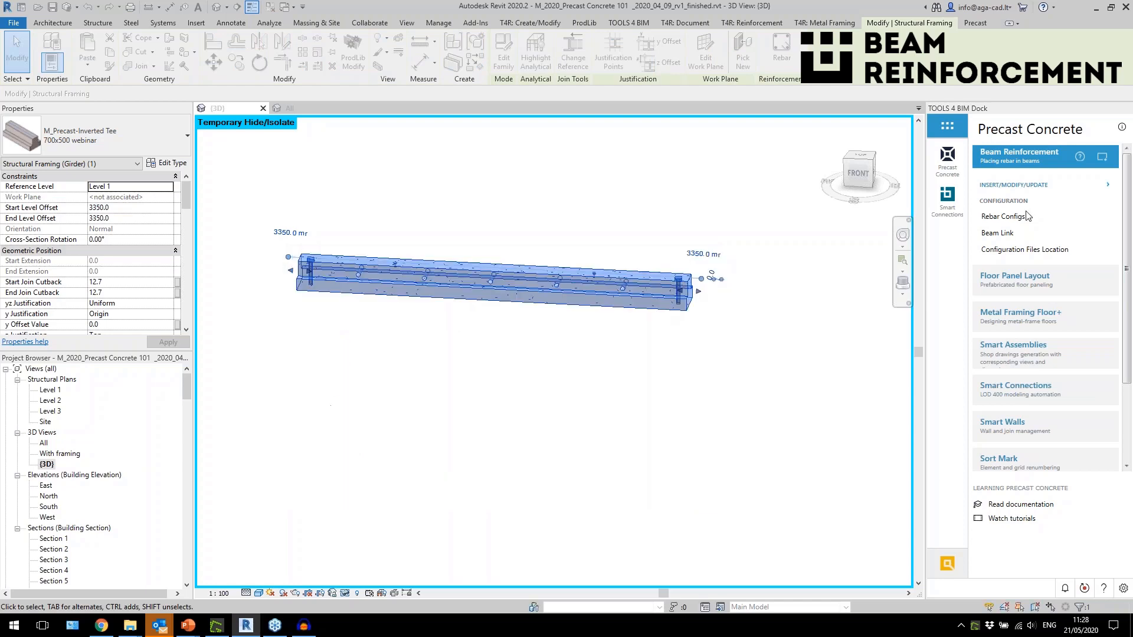
# Step: Create rebar in the isolated inverted tee beam and view its reinforced end up close
pyautogui.click(1032, 184)
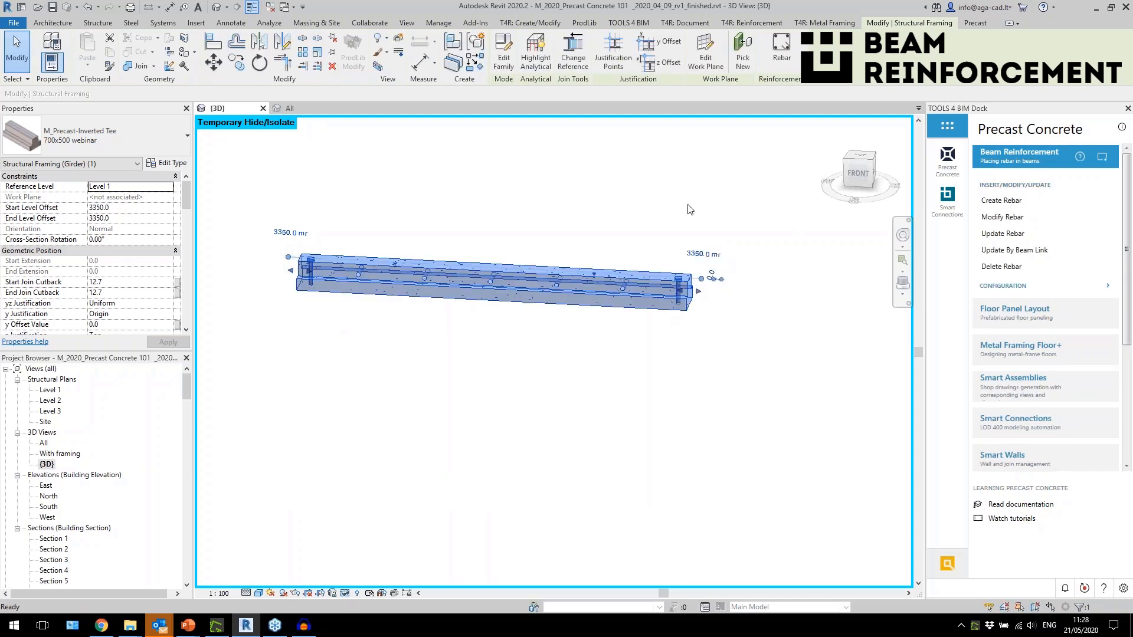
pyautogui.click(639, 224)
pyautogui.scroll(5, 689, 282)
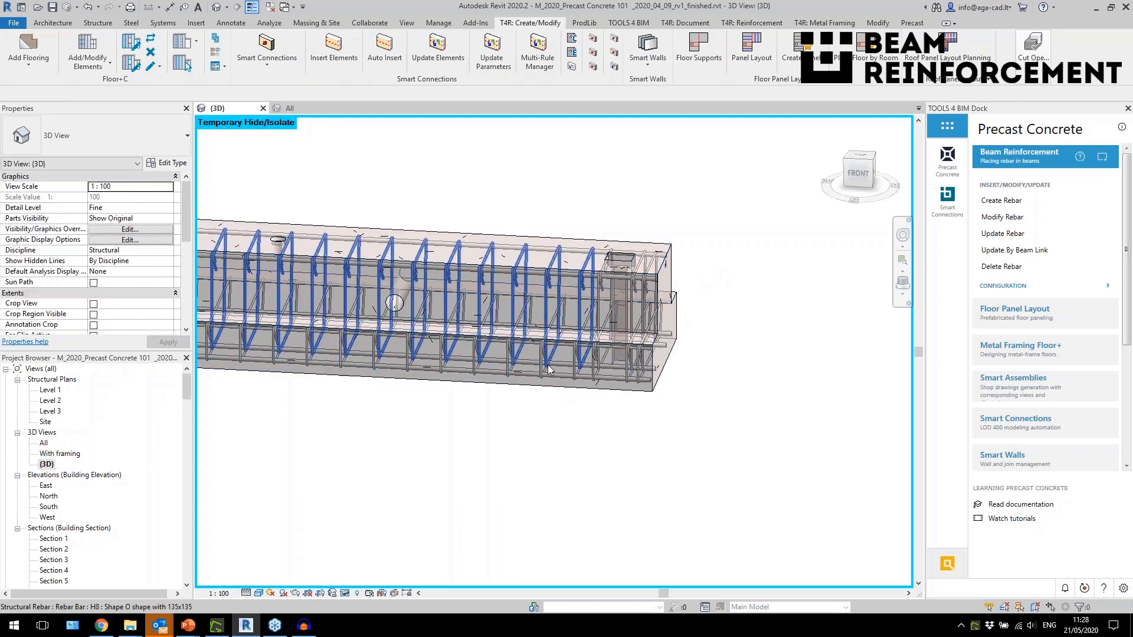
# Step: Examine the O-shaped stirrups and longitudinal bars around the vertical pocket at one end of the beam
pyautogui.click(547, 364)
pyautogui.keyDown('shift'); pyautogui.moveTo(547, 365); pyautogui.dragTo(778, 280, button='middle'); pyautogui.keyUp('shift')
pyautogui.scroll(4, 779, 280)
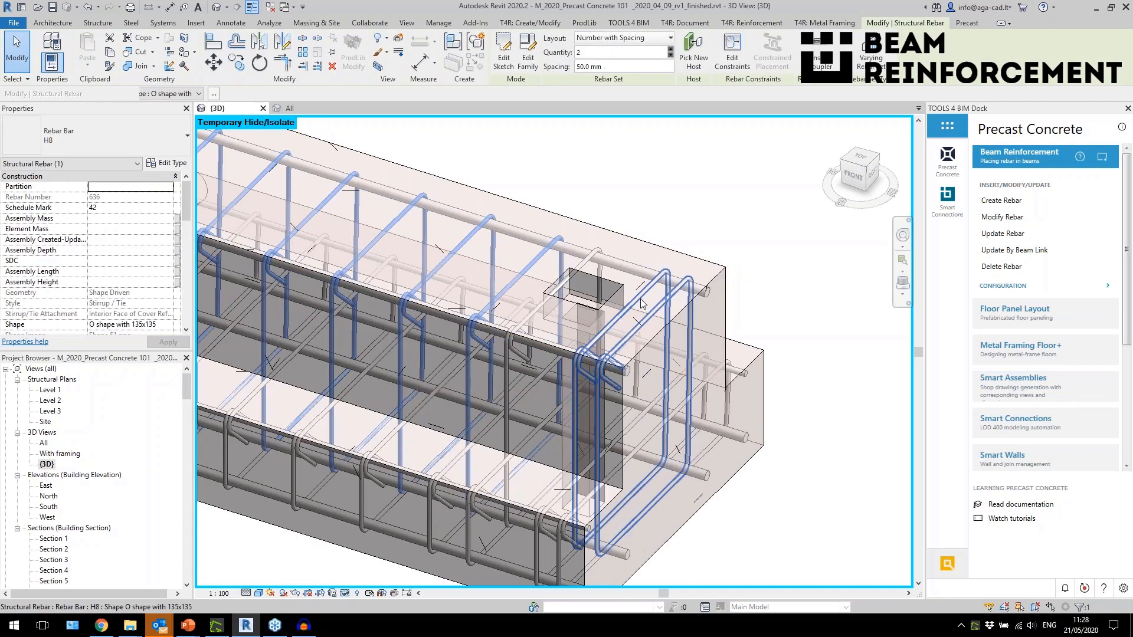
pyautogui.click(510, 316)
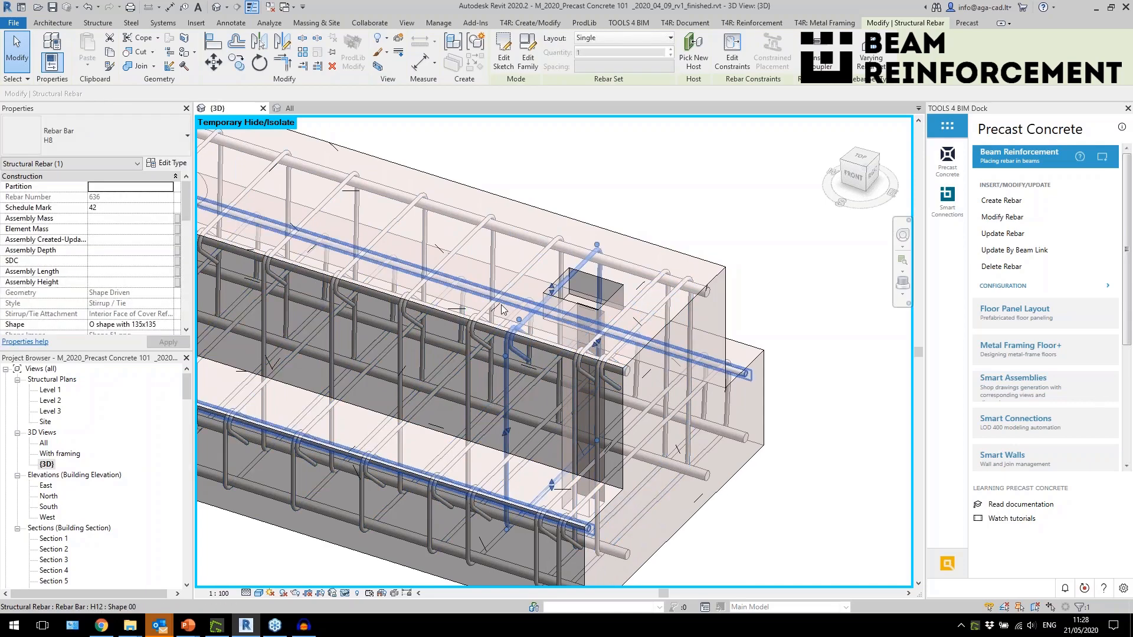
pyautogui.click(511, 301)
pyautogui.click(513, 290)
pyautogui.scroll(-8, 513, 290)
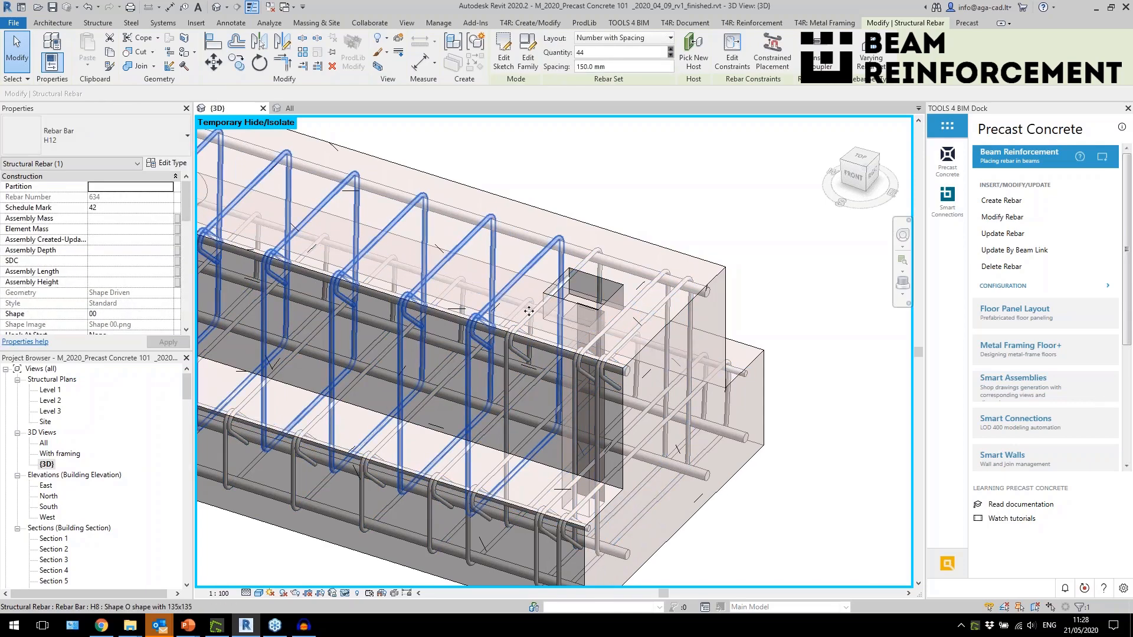
# Step: Examine the stirrup sets and top longitudinal bars at the opposite end of the inverted tee beam
pyautogui.keyDown('shift'); pyautogui.moveTo(672, 445); pyautogui.dragTo(626, 429, button='middle'); pyautogui.keyUp('shift')
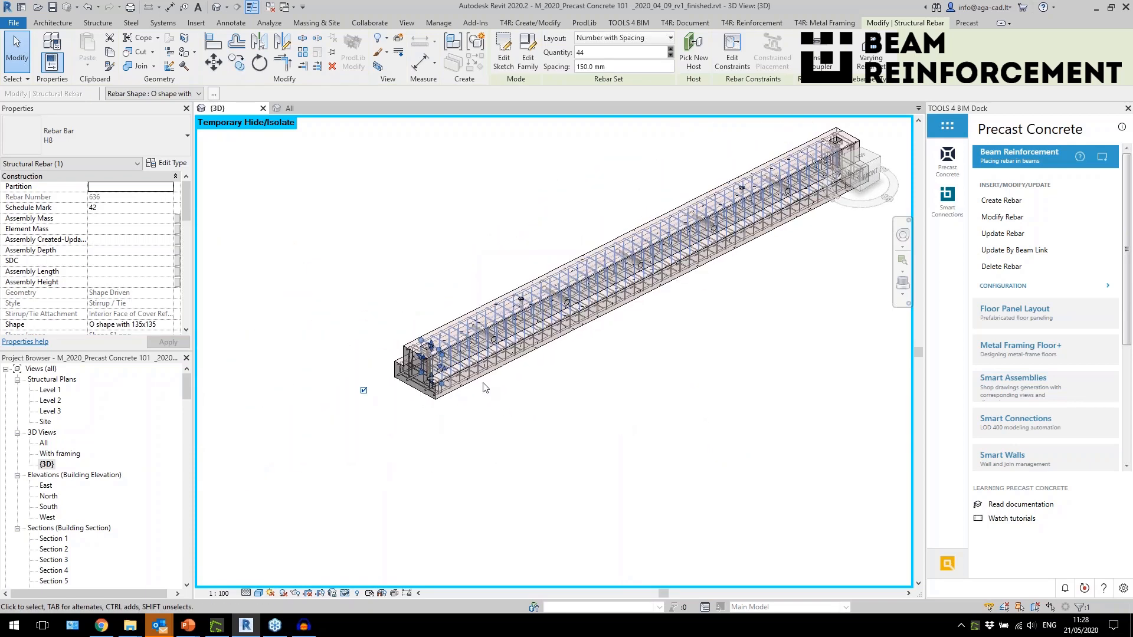
pyautogui.scroll(10, 499, 385)
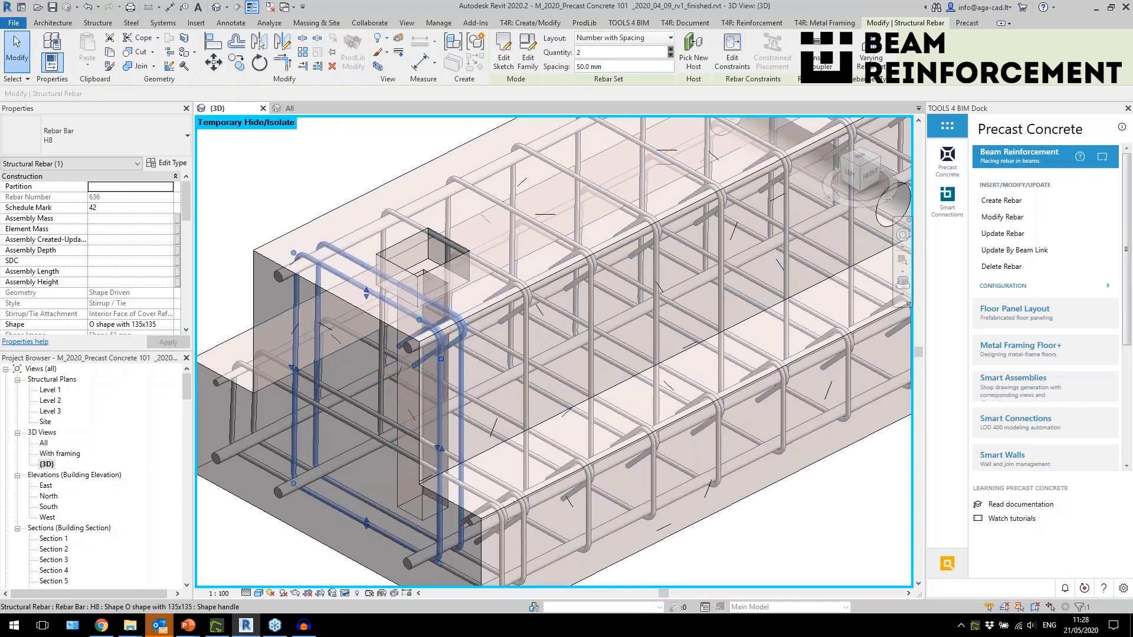
pyautogui.click(525, 340)
pyautogui.scroll(-8, 525, 340)
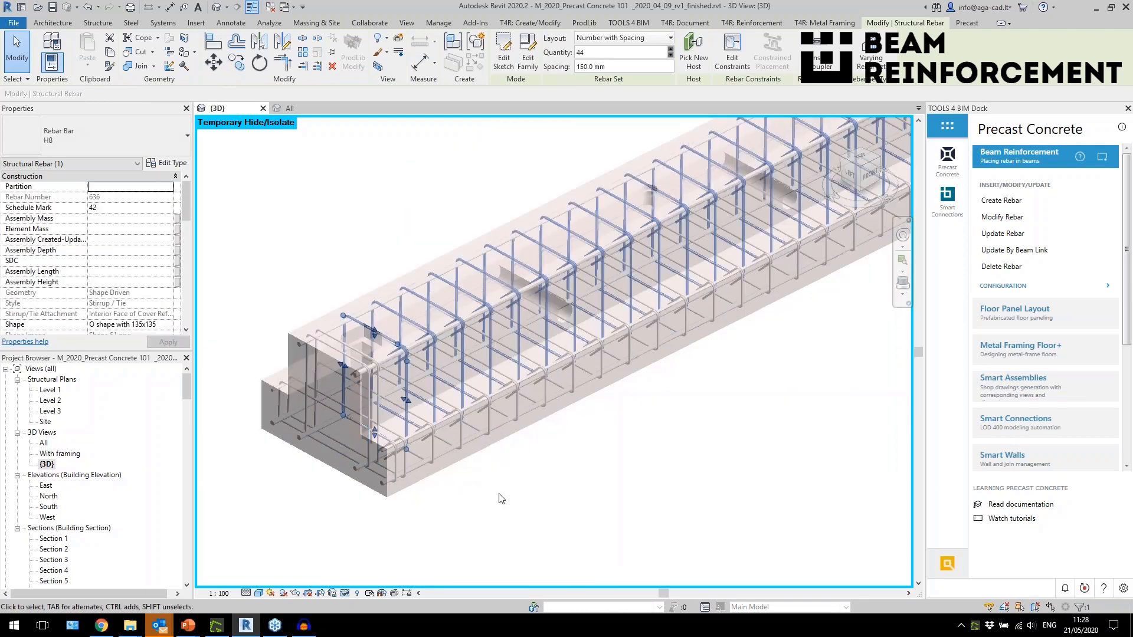
pyautogui.click(411, 473)
pyautogui.scroll(4, 326, 471)
pyautogui.moveTo(326, 471); pyautogui.dragTo(317, 452)
pyautogui.scroll(-5, 327, 459)
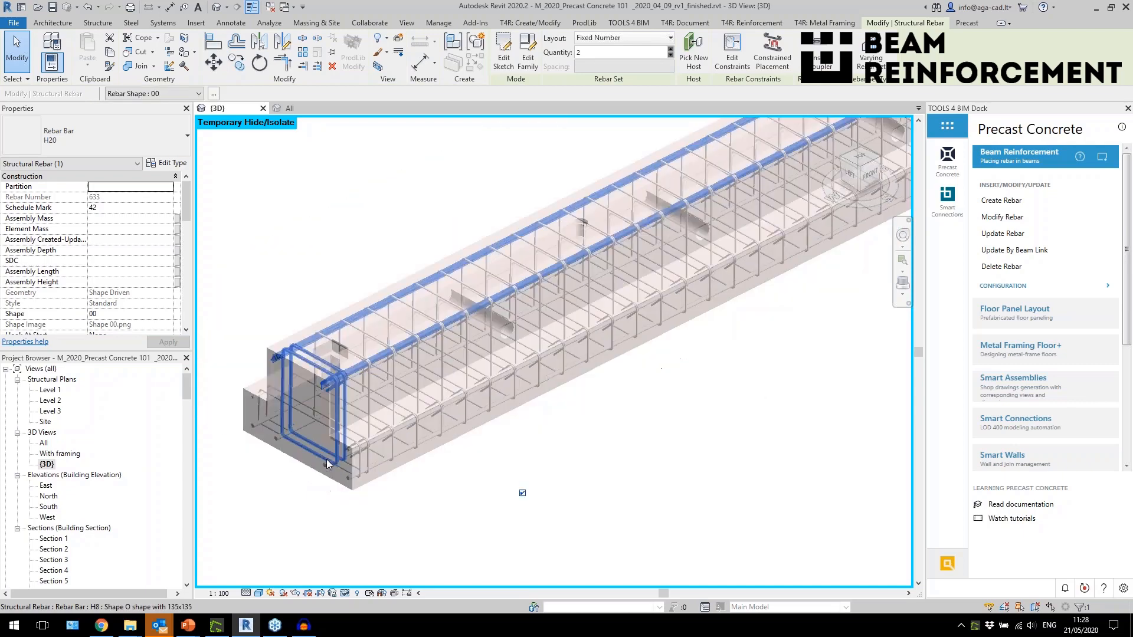
pyautogui.press('Escape')
pyautogui.scroll(5, 350, 444)
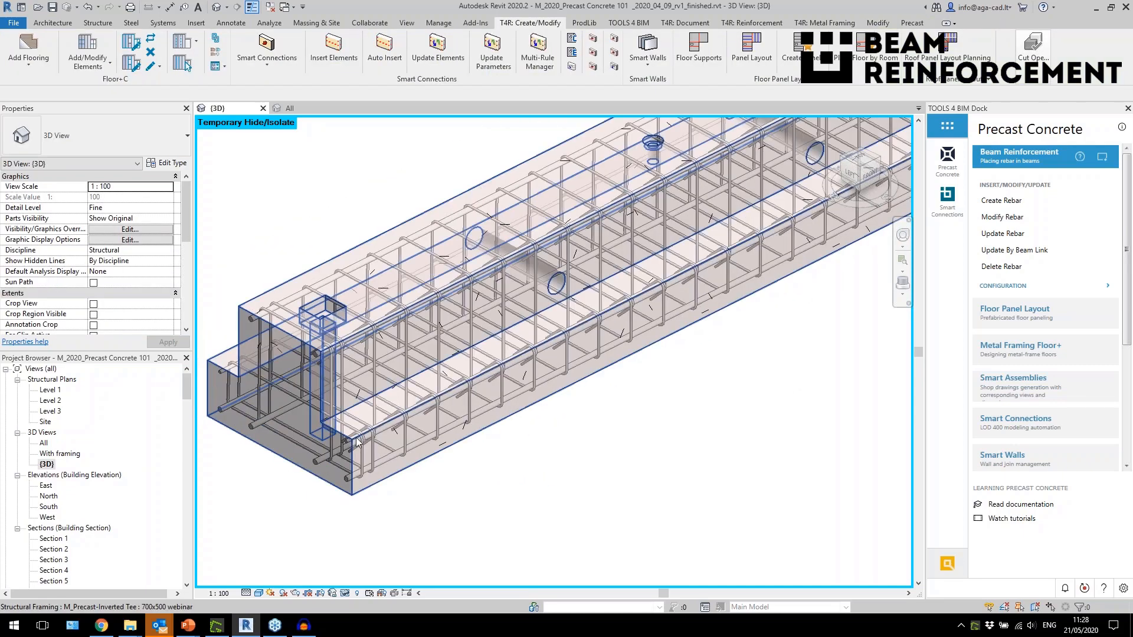
# Step: Inspect the longitudinal bar set along the ledge at the near end of the inverted tee beam
pyautogui.click(356, 443)
pyautogui.scroll(4, 348, 445)
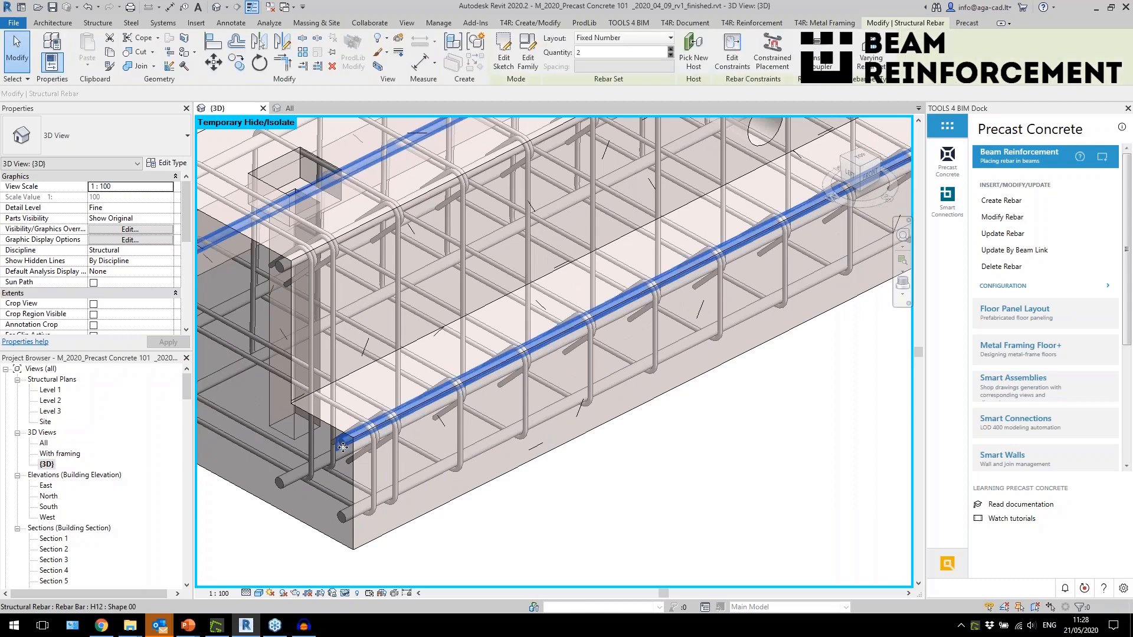
pyautogui.scroll(-7, 342, 446)
pyautogui.press('Escape')
# Step: Reset the temporary isolation and turn off the view's section box to show the whole building
pyautogui.click(345, 593)
pyautogui.click(365, 581)
pyautogui.scroll(-8, 372, 377)
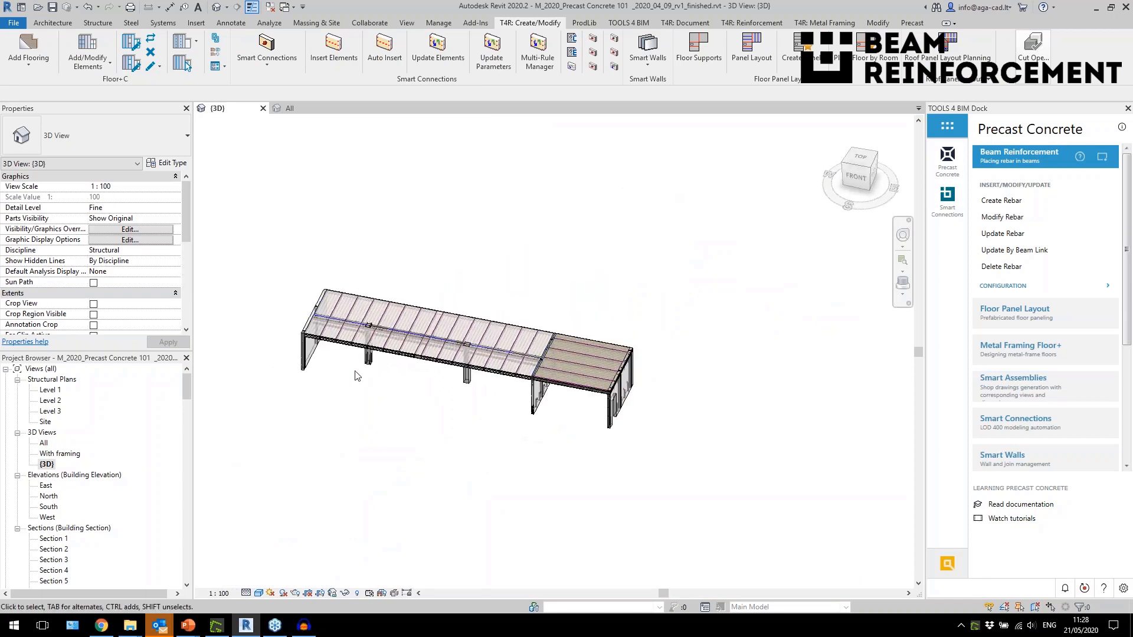
pyautogui.scroll(2, 357, 376)
pyautogui.scroll(-4, 132, 242)
pyautogui.click(104, 250)
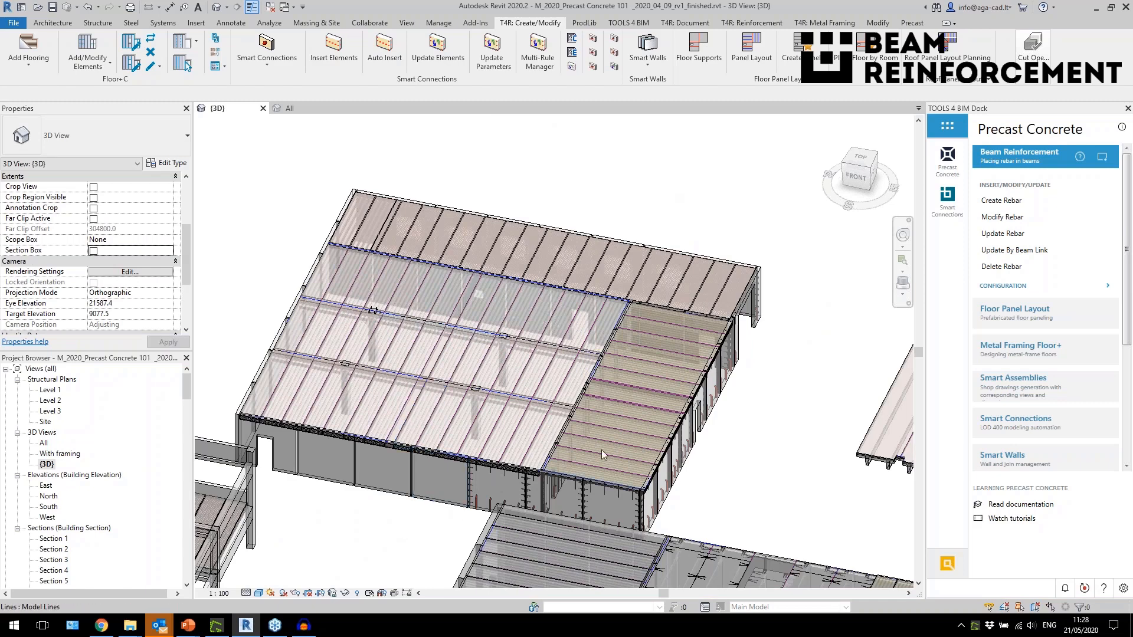
# Step: Open the Level 1 structural plan and bring the building's layout into view
pyautogui.click(49, 391)
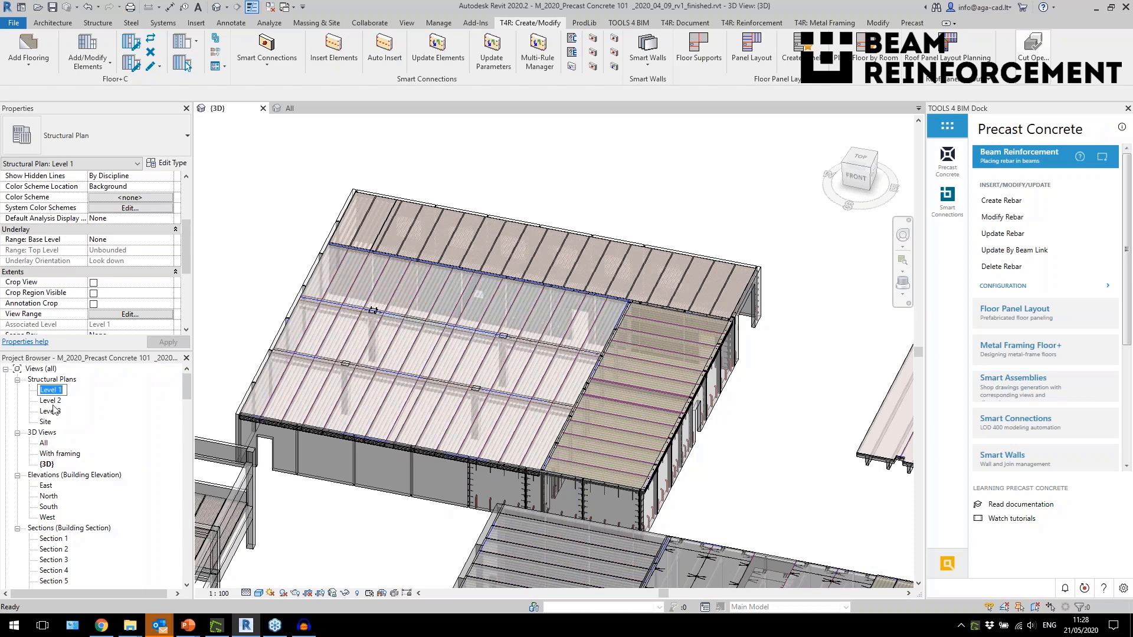
pyautogui.doubleClick(51, 390)
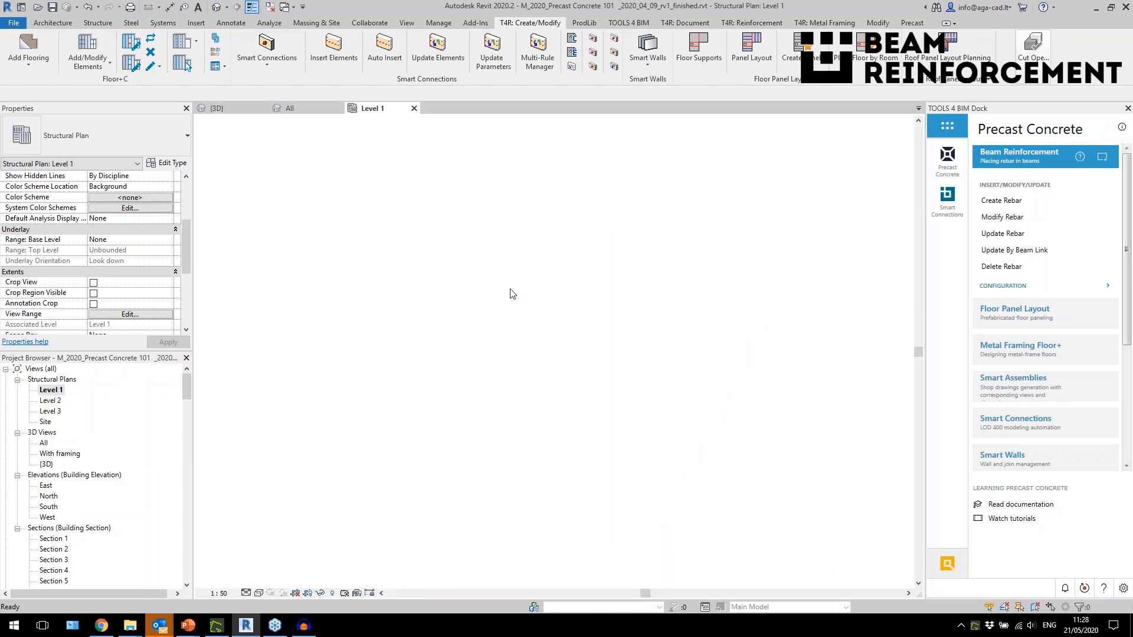
pyautogui.scroll(3, 400, 228)
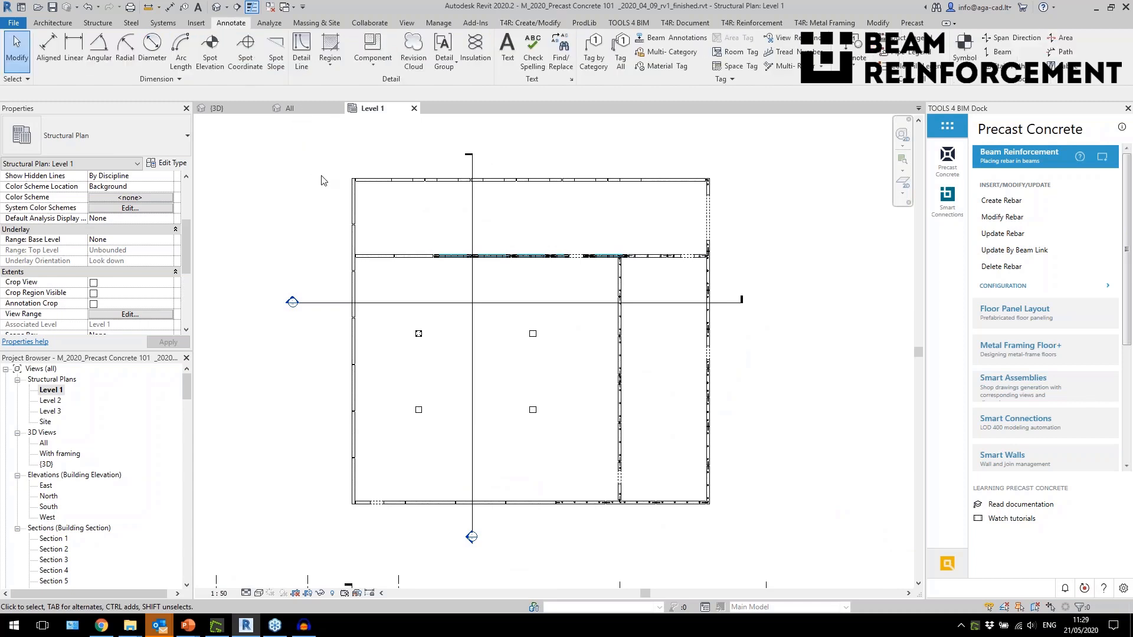
# Step: Tag by category the second panel from the west end of the interior horizontal wall line
pyautogui.click(593, 54)
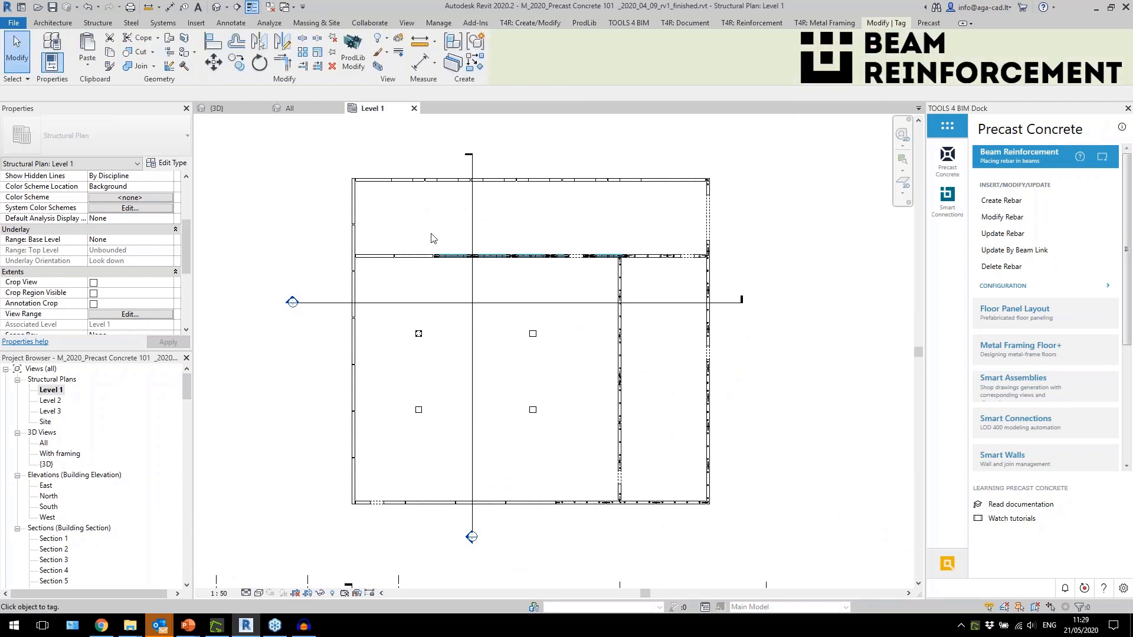
pyautogui.scroll(3, 387, 254)
pyautogui.click(450, 247)
pyautogui.press('Escape')
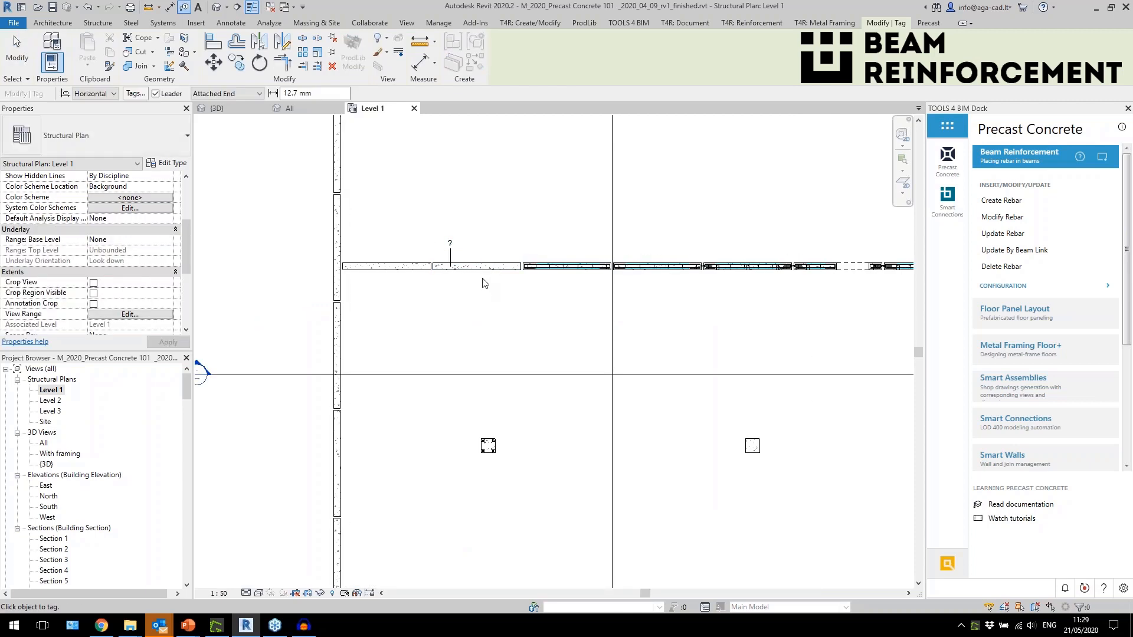
# Step: Set the Mark of the tagged wall panel to aaa
pyautogui.scroll(2, 472, 269)
pyautogui.scroll(-3, 378, 242)
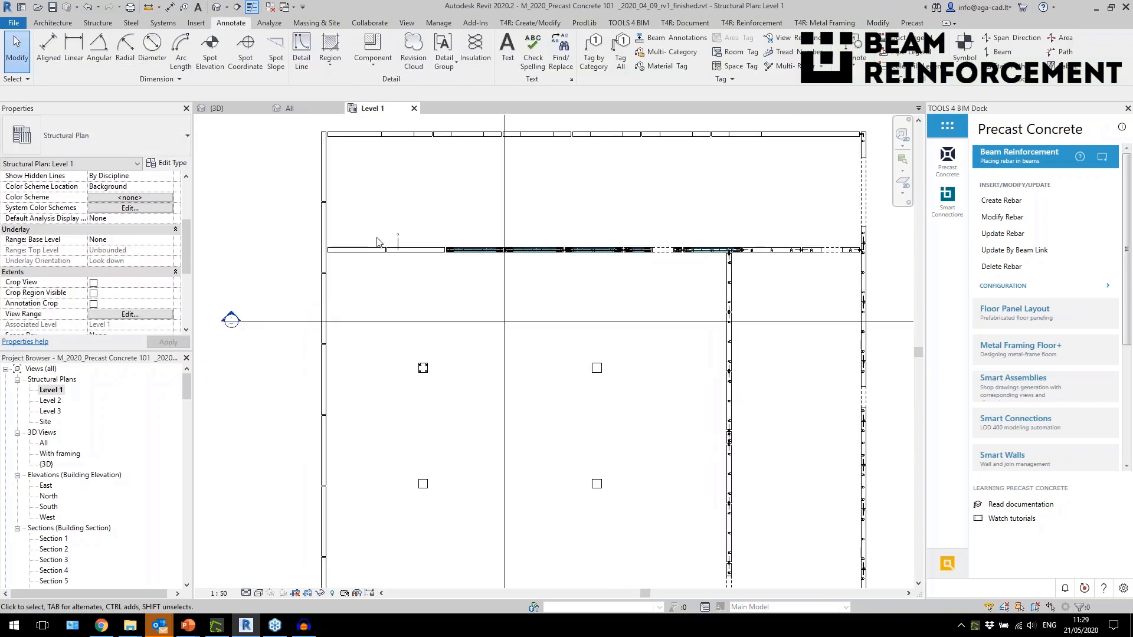
pyautogui.scroll(1, 411, 248)
pyautogui.click(412, 243)
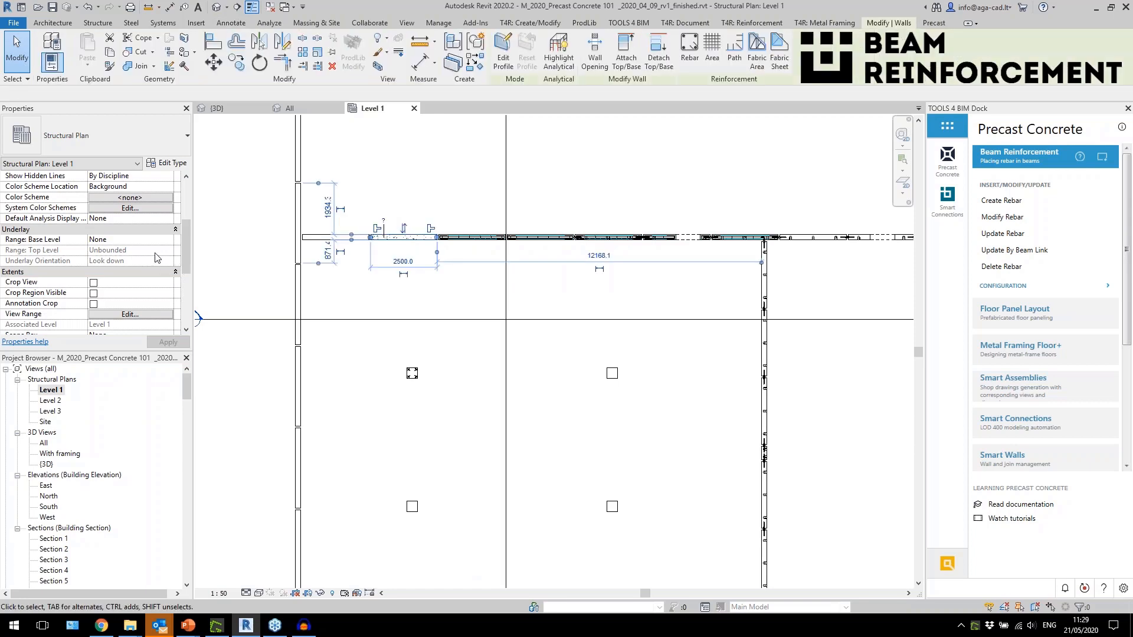
pyautogui.scroll(-5, 135, 278)
pyautogui.click(105, 228)
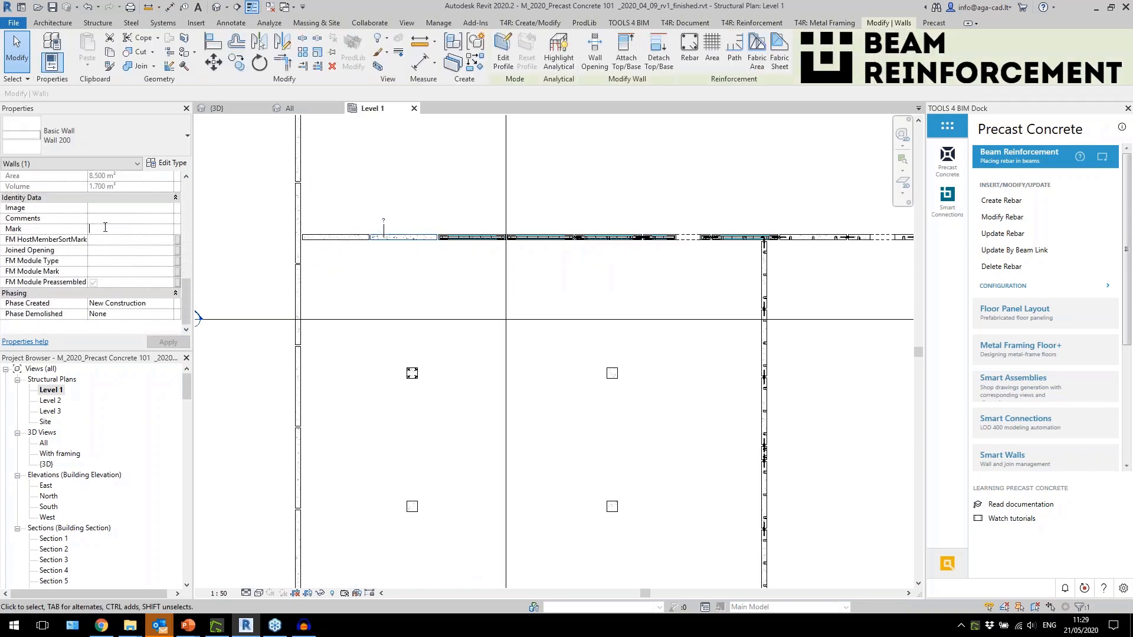
pyautogui.write('aaa')
pyautogui.click(162, 344)
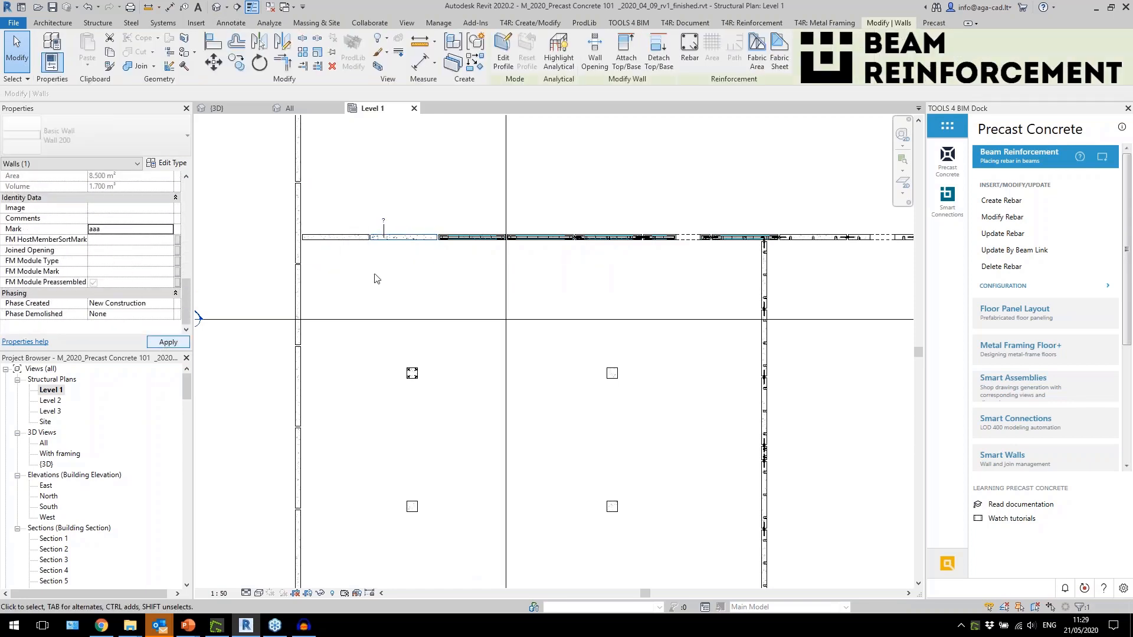
pyautogui.scroll(2, 387, 243)
pyautogui.scroll(-4, 378, 270)
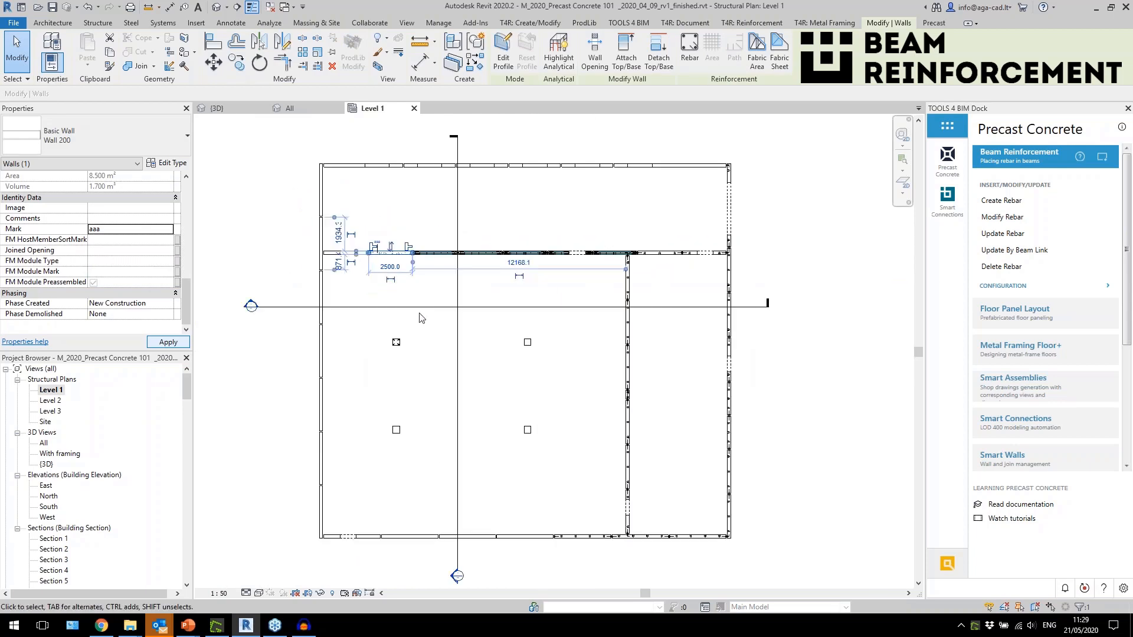
pyautogui.press('Escape')
# Step: Select everything in the Level 1 plan and filter the selection to the Walls category only
pyautogui.scroll(2, 484, 242)
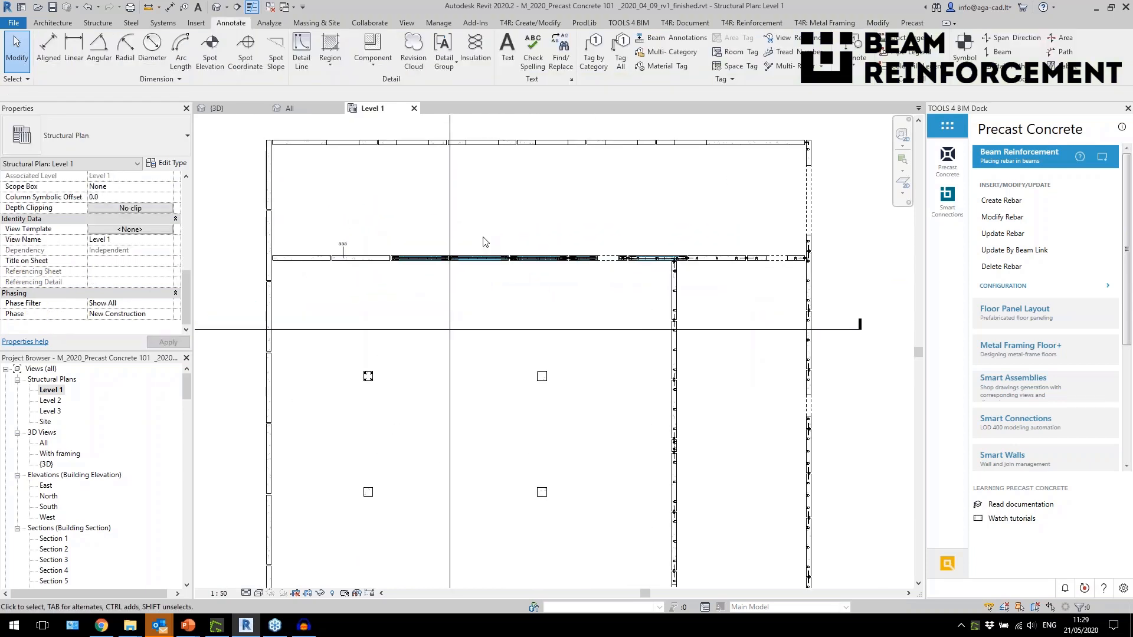
pyautogui.scroll(-1, 262, 142)
pyautogui.moveTo(264, 133); pyautogui.dragTo(712, 538)
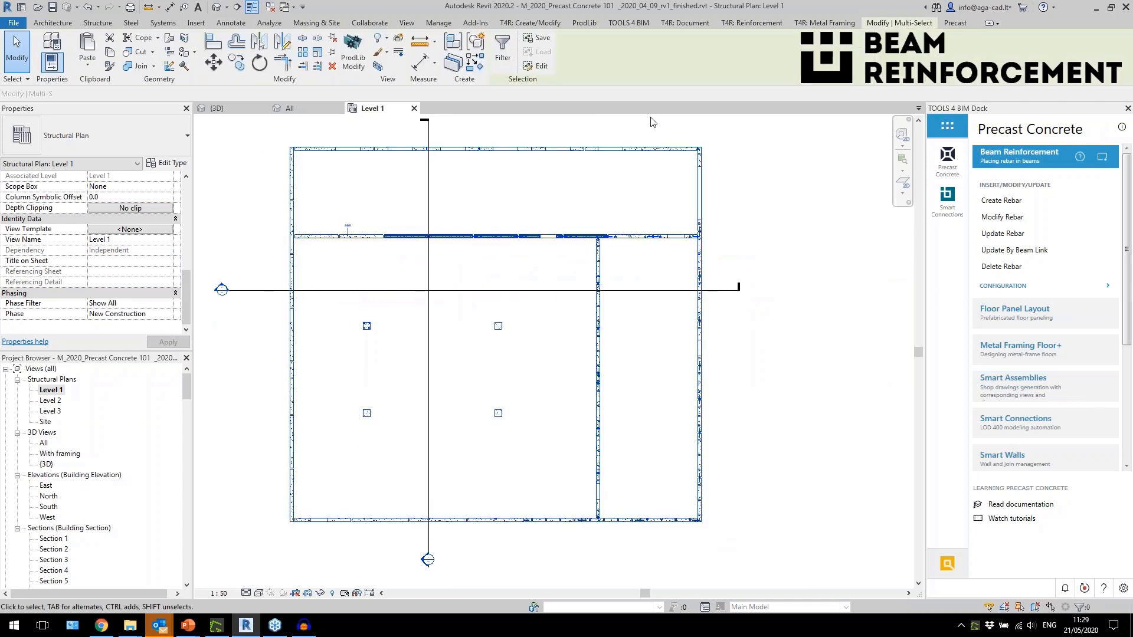
pyautogui.click(502, 53)
pyautogui.click(642, 256)
pyautogui.click(461, 294)
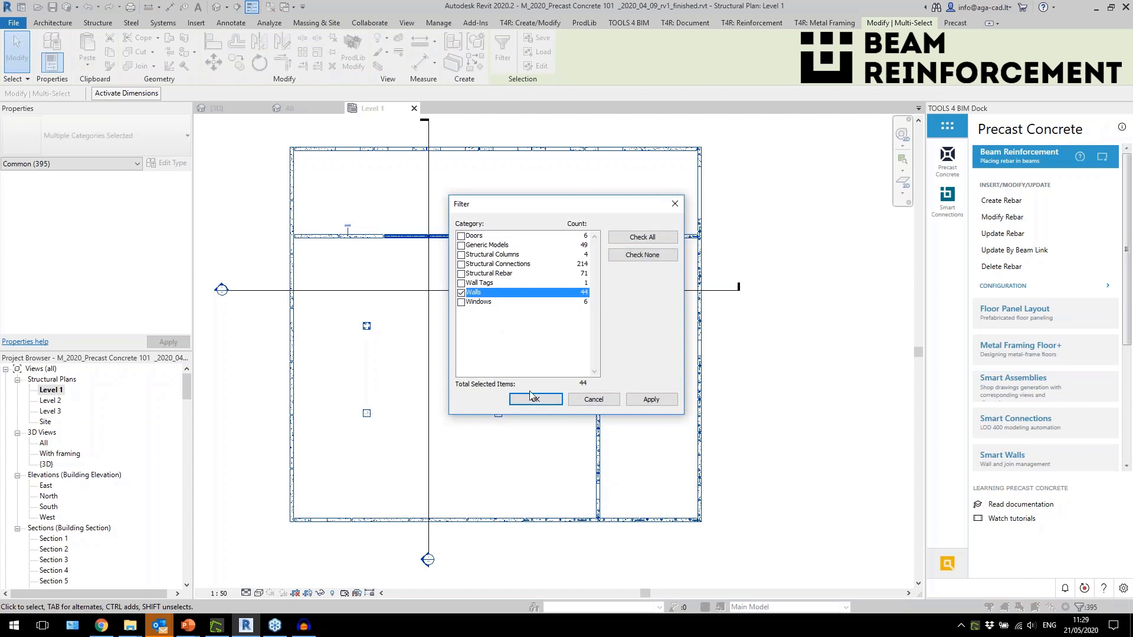
pyautogui.click(535, 399)
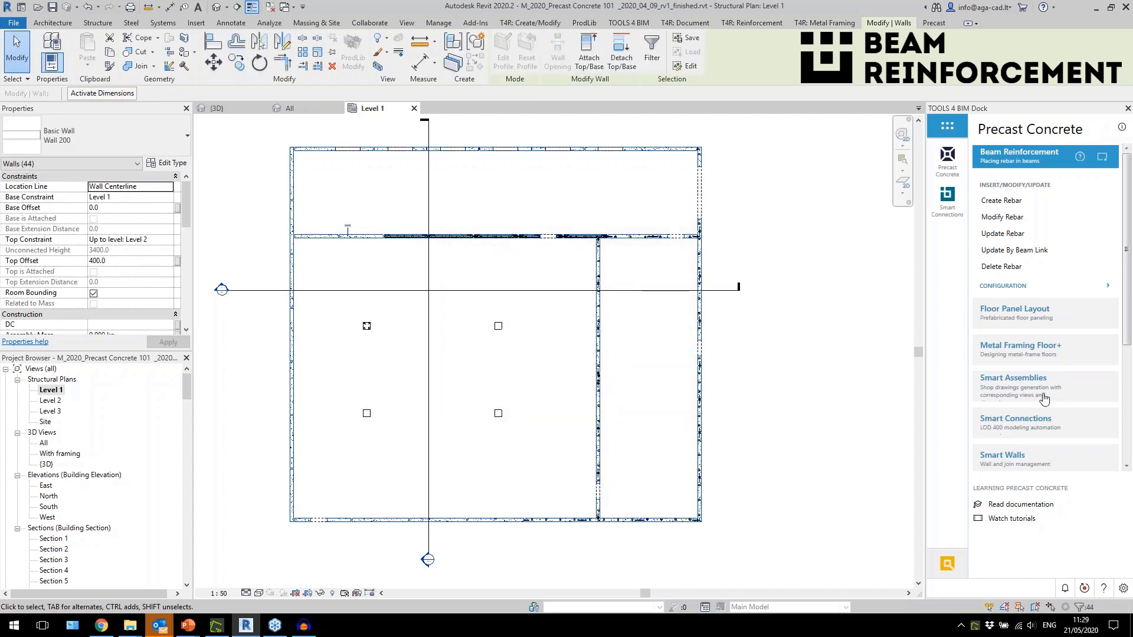
# Step: Start Sort Mark's element numbering for the selected walls, with Mark as the parameter for the calculated values
pyautogui.click(1007, 156)
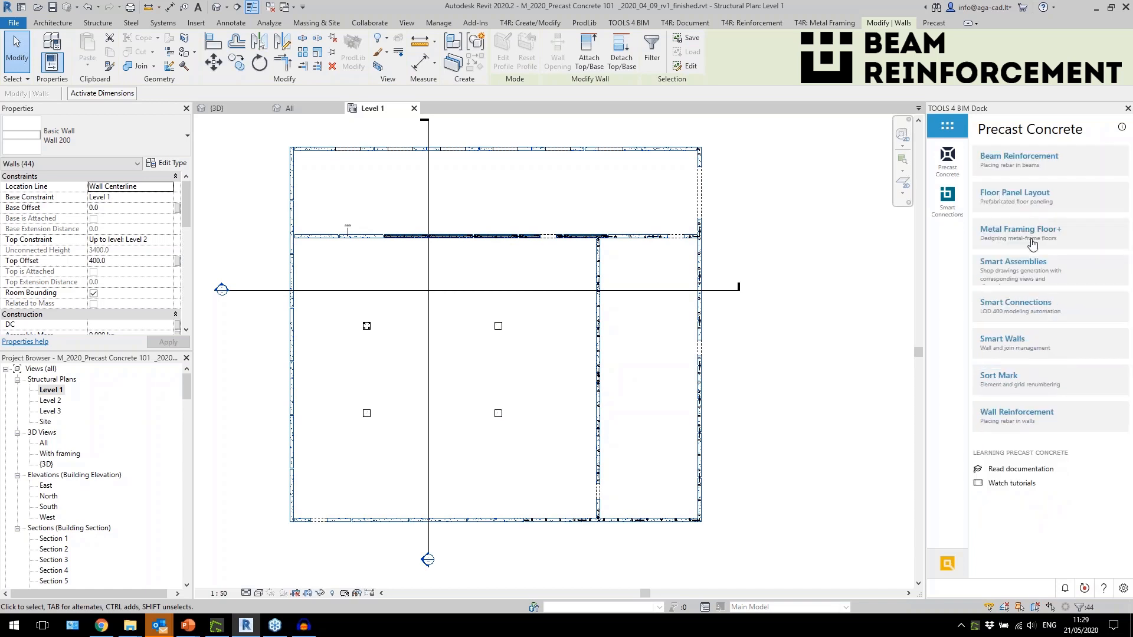
pyautogui.click(1010, 377)
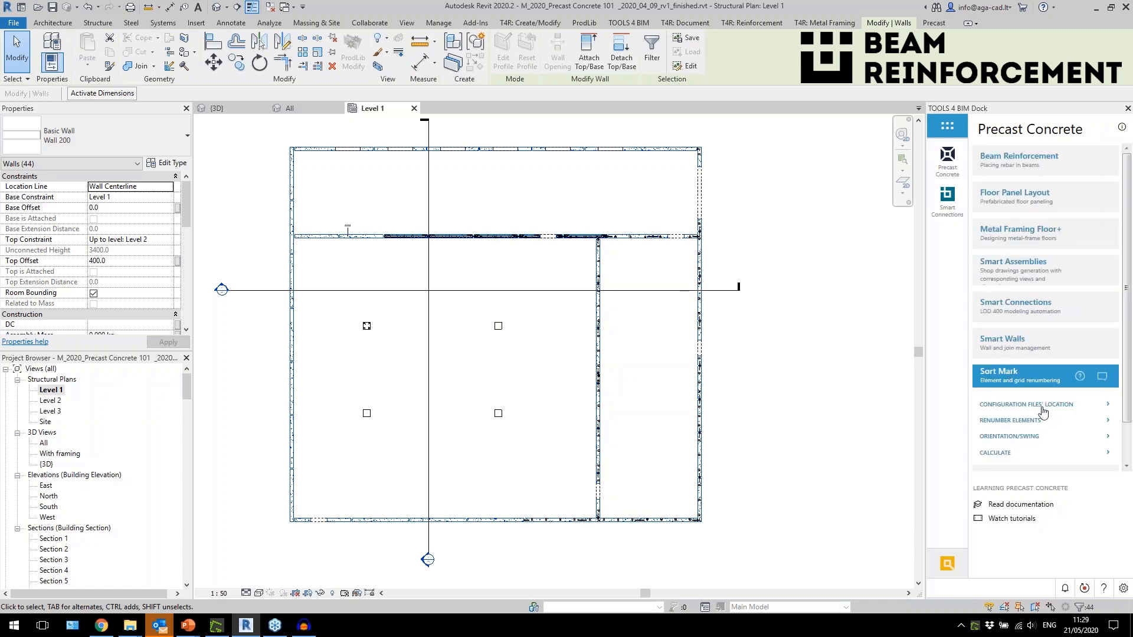
pyautogui.click(1026, 422)
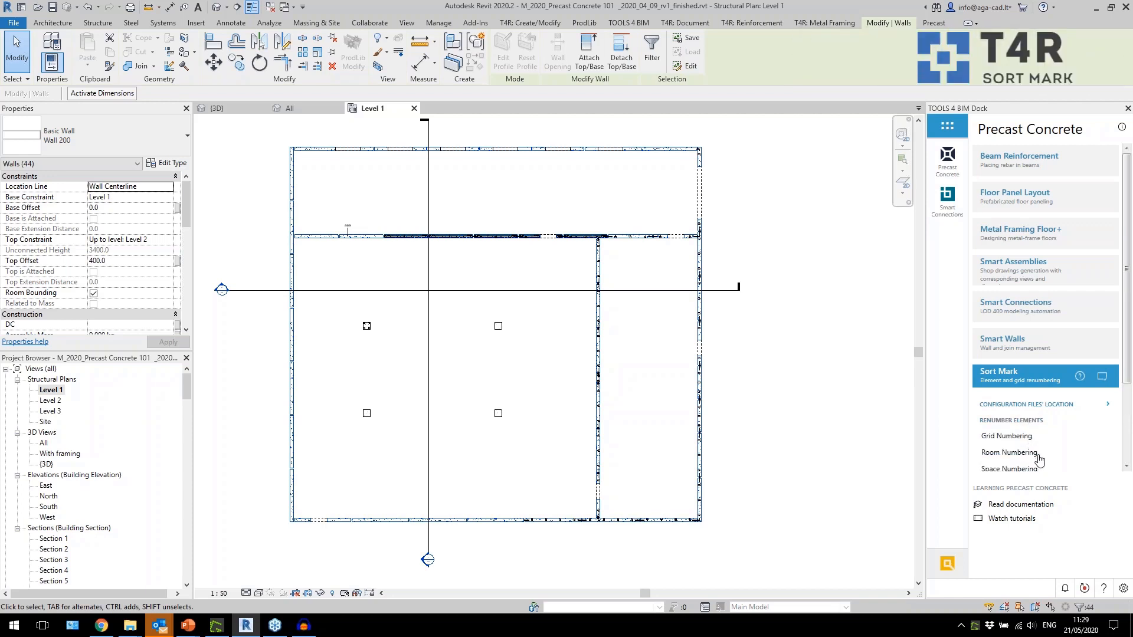
pyautogui.scroll(-2, 1128, 365)
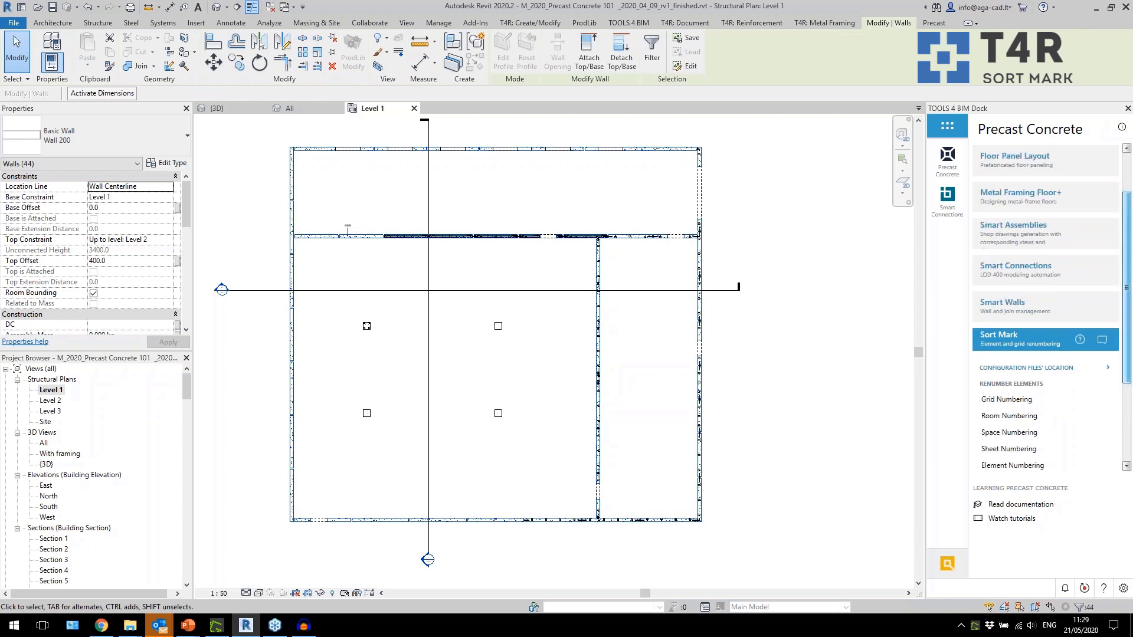
pyautogui.scroll(-1, 1029, 434)
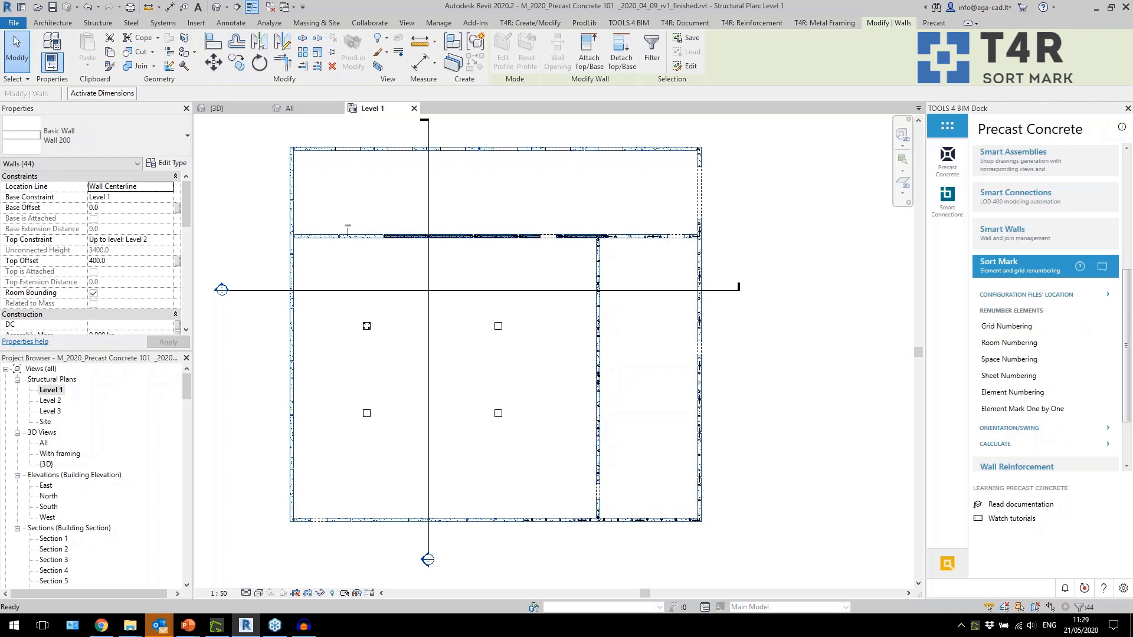
pyautogui.click(978, 453)
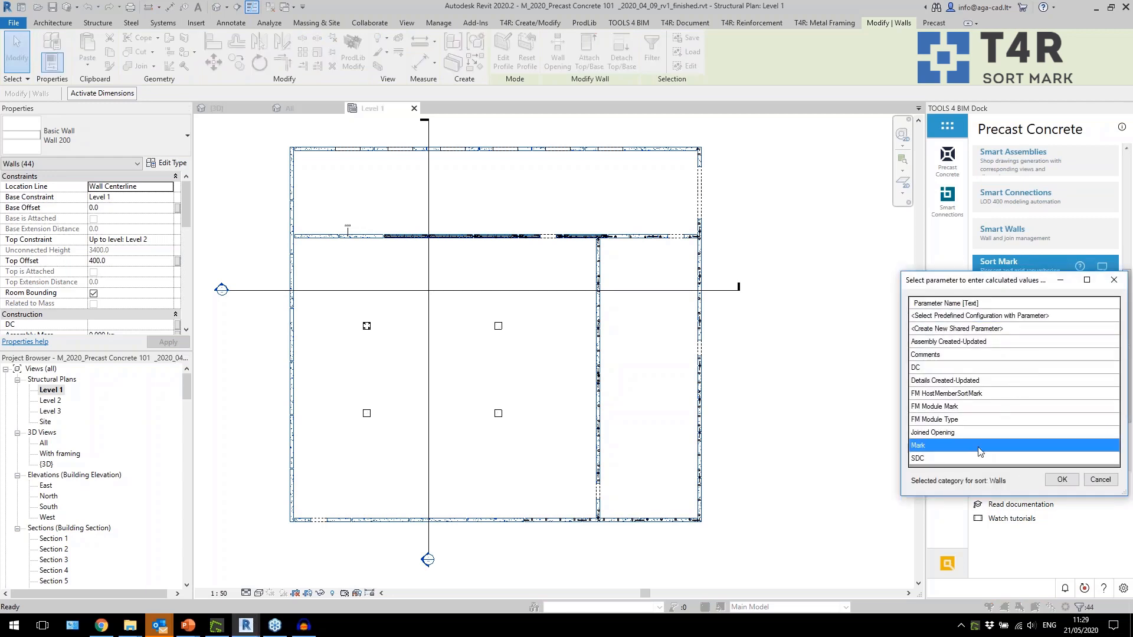
pyautogui.click(1059, 480)
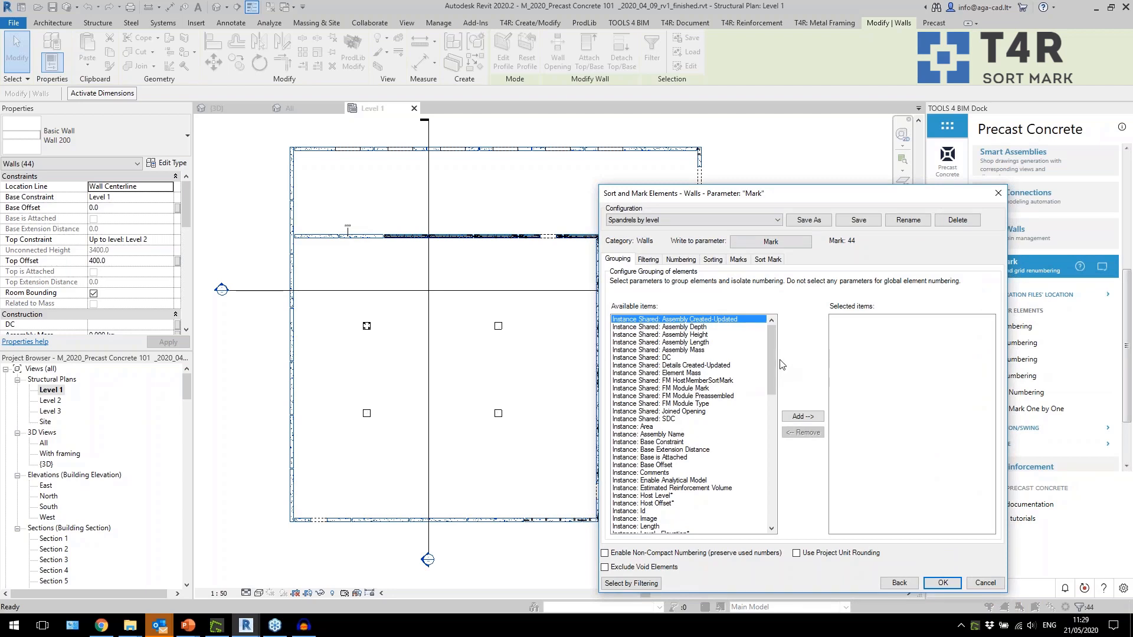
# Step: Load the Walls by id configuration and open its numbering settings
pyautogui.moveTo(773, 355); pyautogui.dragTo(768, 496)
pyautogui.click(698, 221)
pyautogui.click(688, 244)
pyautogui.click(673, 262)
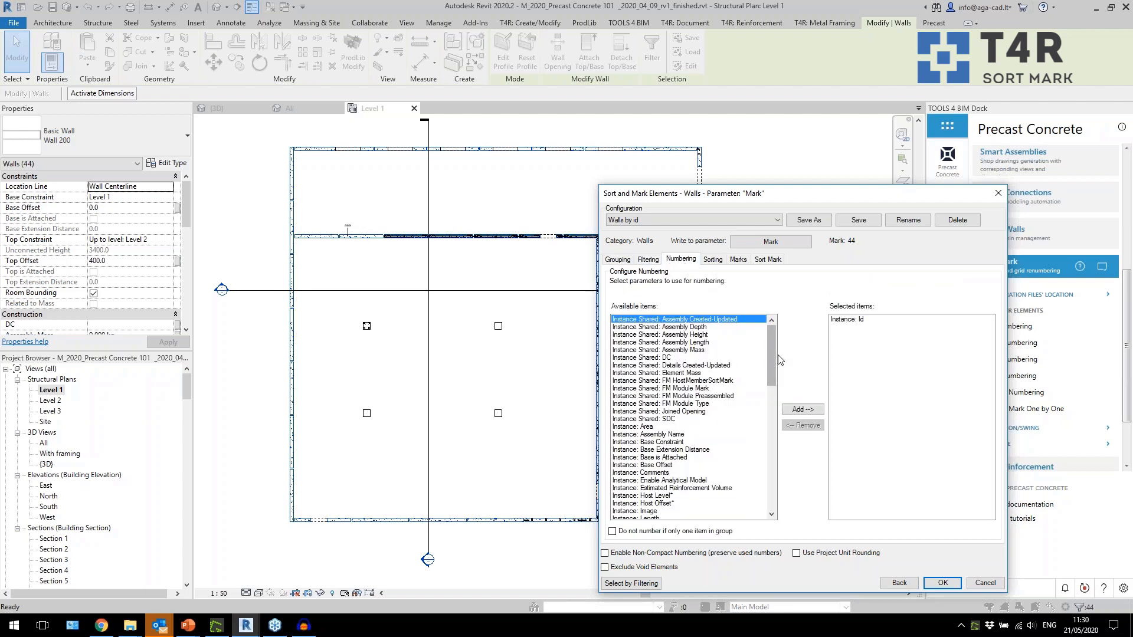
# Step: Review the sorting rules and sort mark composition, including the prefix, and apply the numbering to the selected walls
pyautogui.click(713, 259)
pyautogui.click(770, 260)
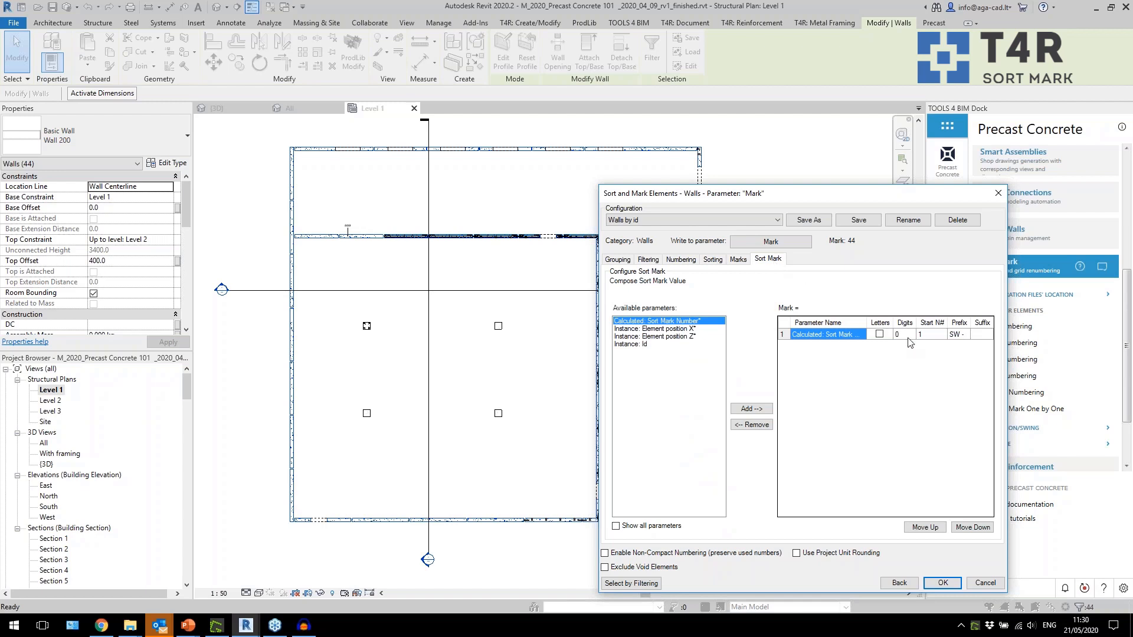
pyautogui.click(968, 334)
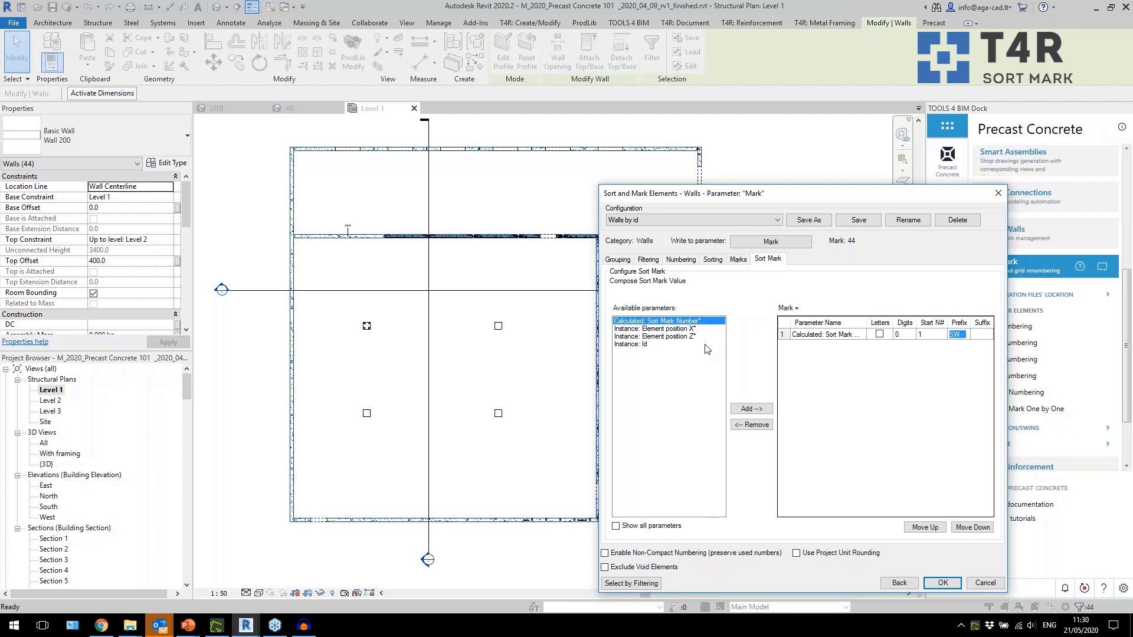
pyautogui.click(942, 583)
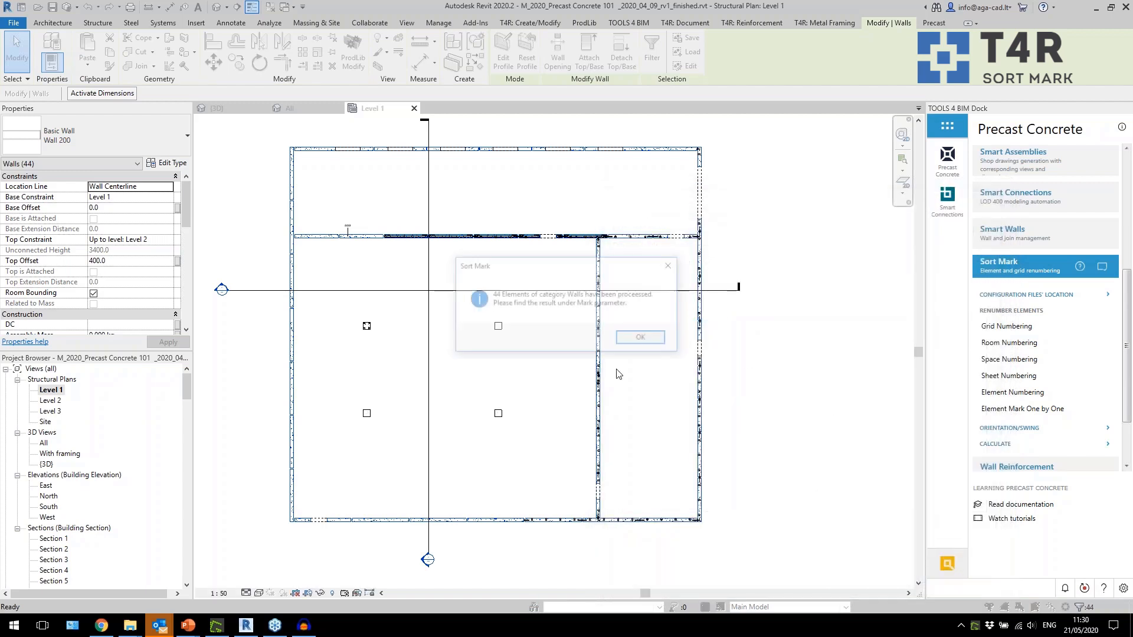
pyautogui.click(630, 337)
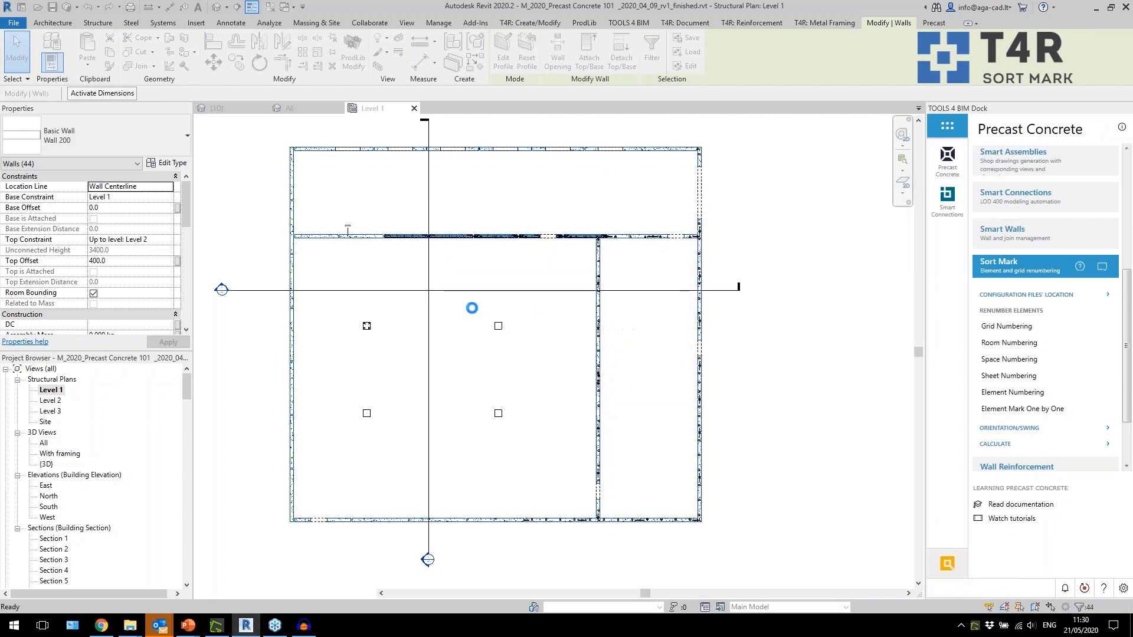
# Step: Check the updated wall tag and the Mark values of individual panels along the interior and west walls
pyautogui.click(324, 215)
pyautogui.scroll(3, 319, 215)
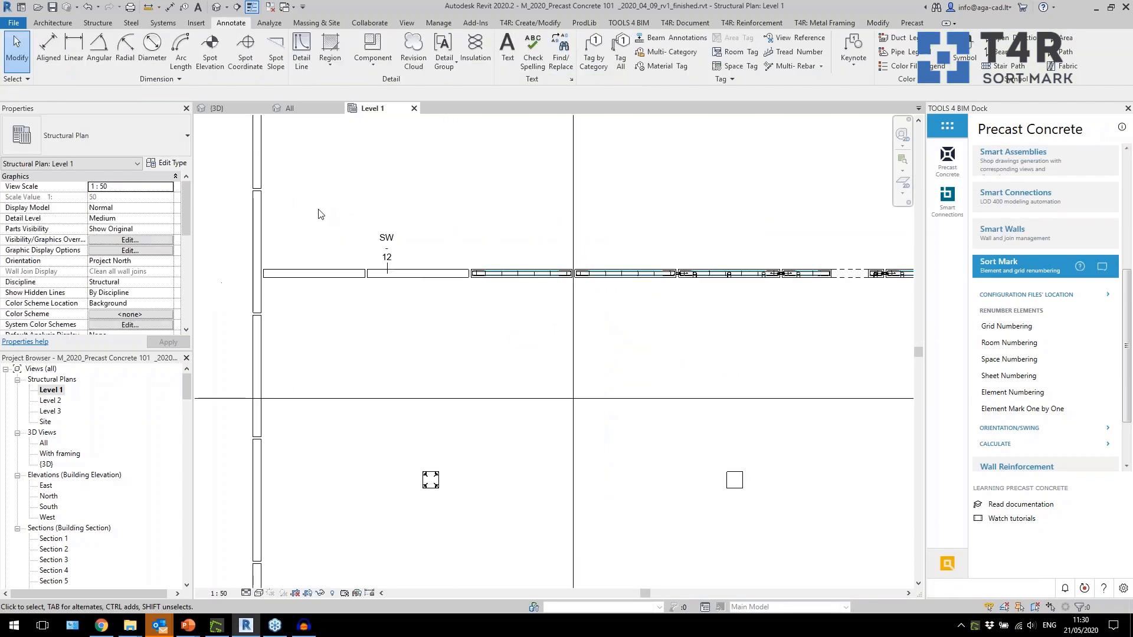
pyautogui.click(328, 275)
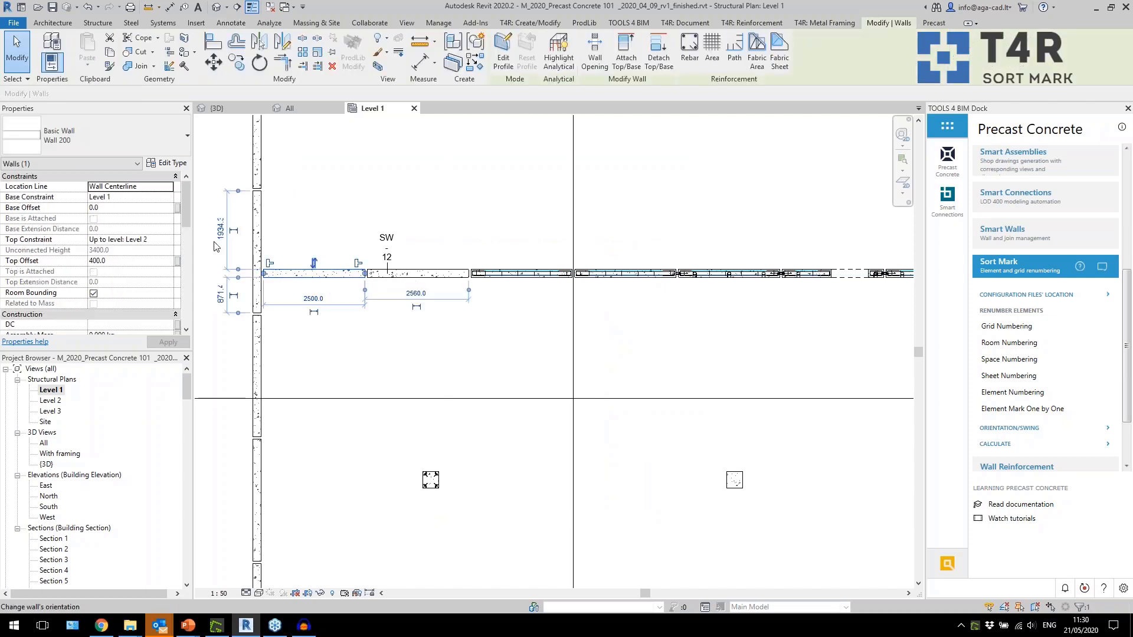
pyautogui.scroll(-2, 133, 279)
pyautogui.click(130, 271)
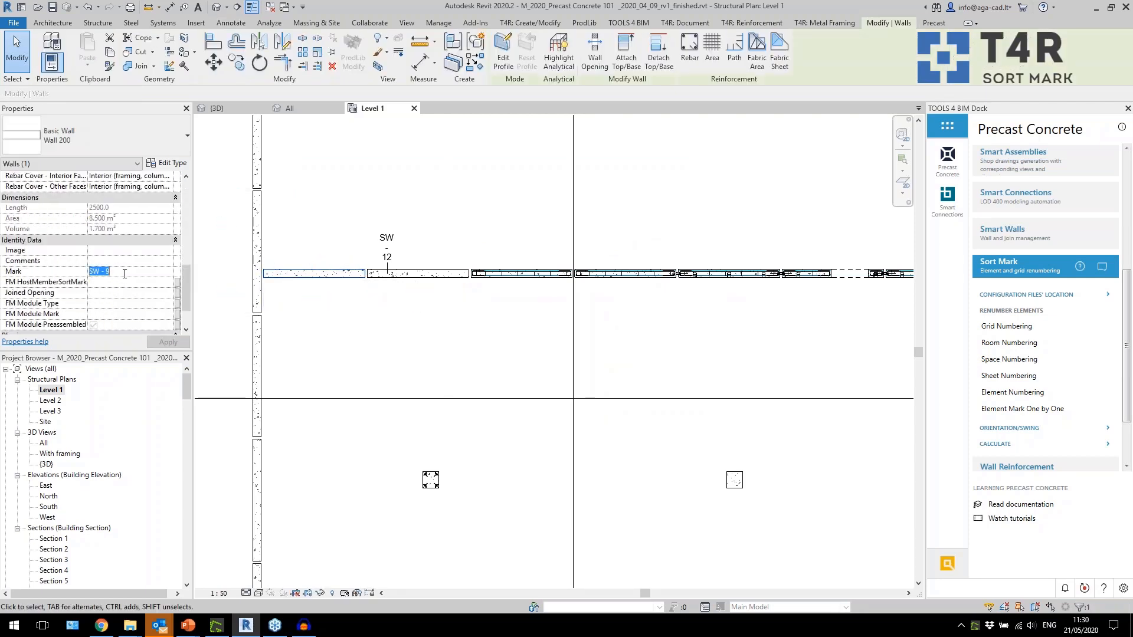
pyautogui.click(263, 345)
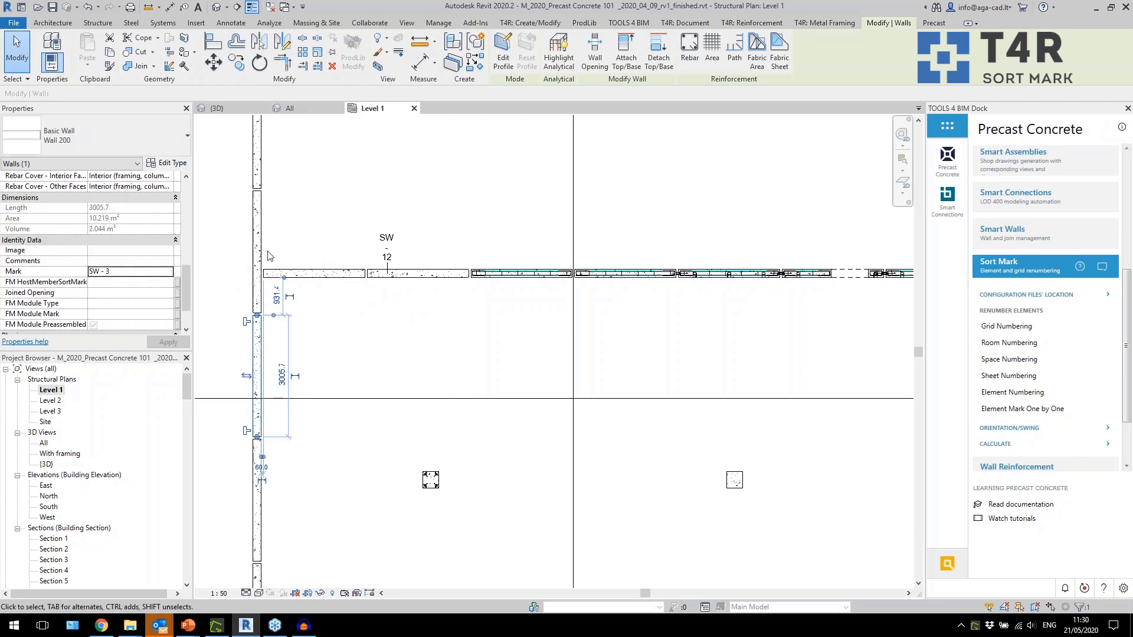
pyautogui.scroll(-3, 265, 247)
pyautogui.click(267, 454)
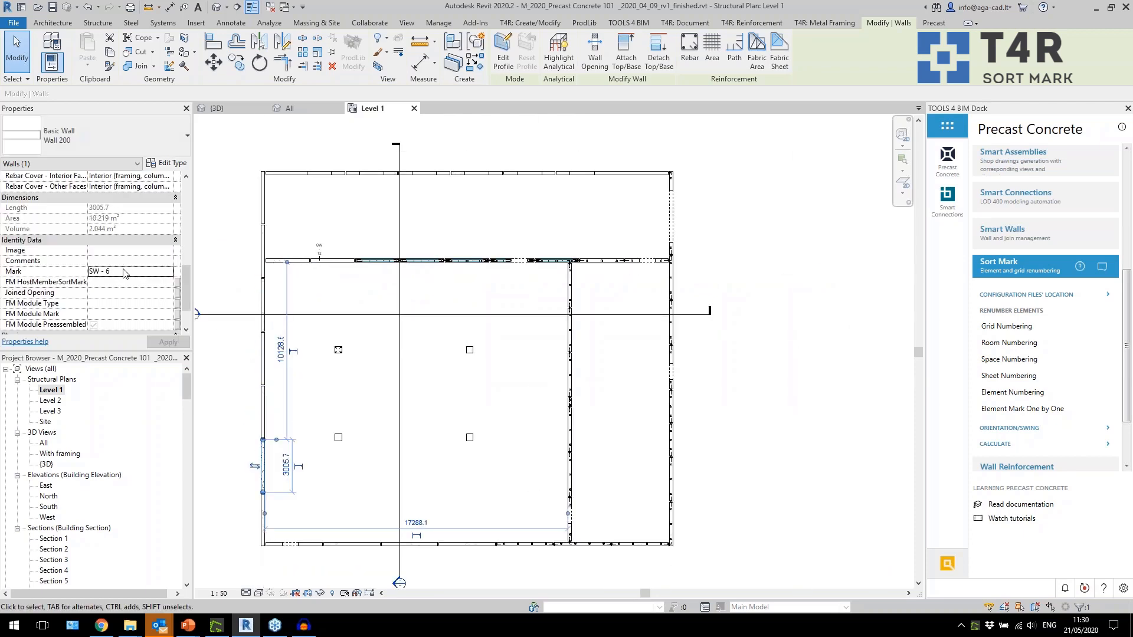
pyautogui.scroll(1, 501, 302)
pyautogui.press('Escape')
pyautogui.scroll(5, 513, 294)
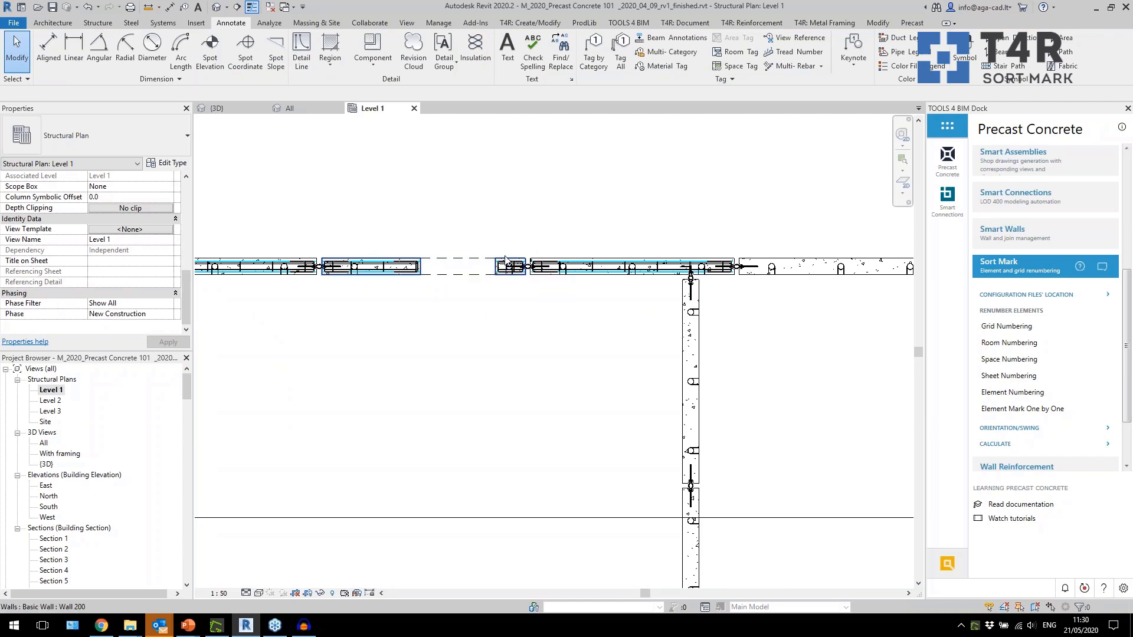
# Step: Show the wall panel with the door opening in the 3D view and open Smart Assemblies' Shop Drawing Configurations
pyautogui.click(505, 273)
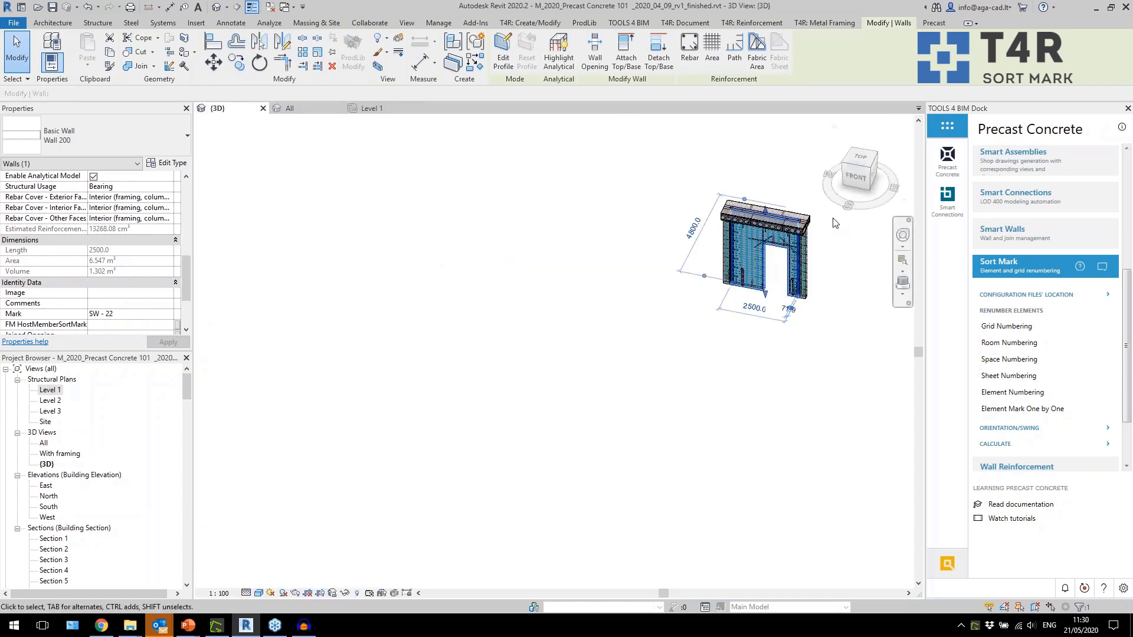
pyautogui.scroll(8, 834, 223)
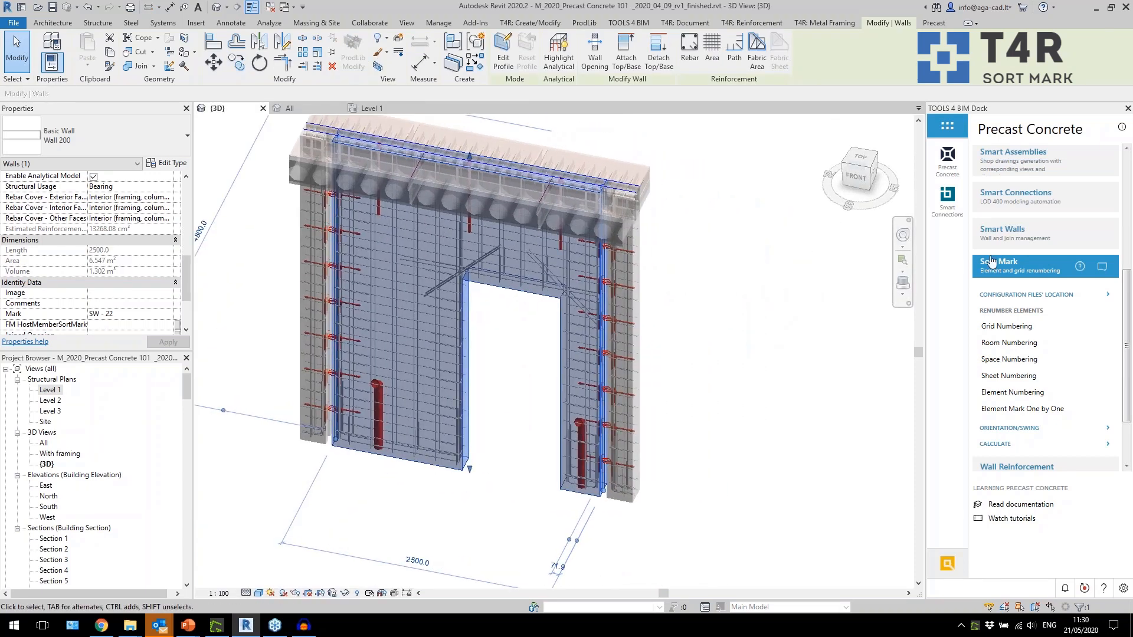
pyautogui.click(1004, 272)
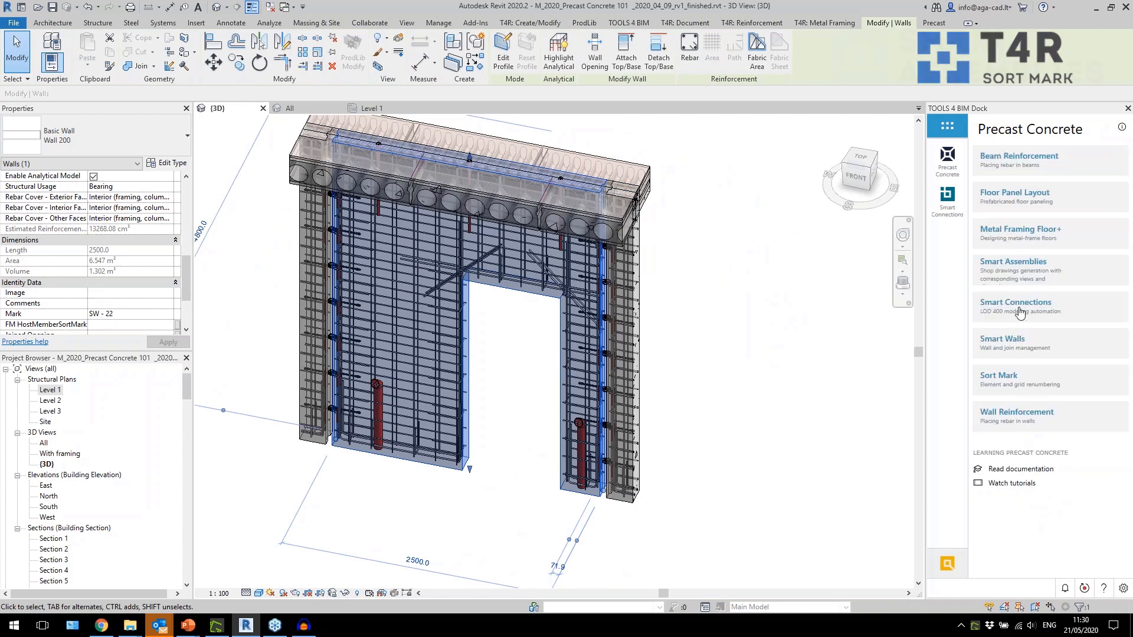
pyautogui.click(1013, 266)
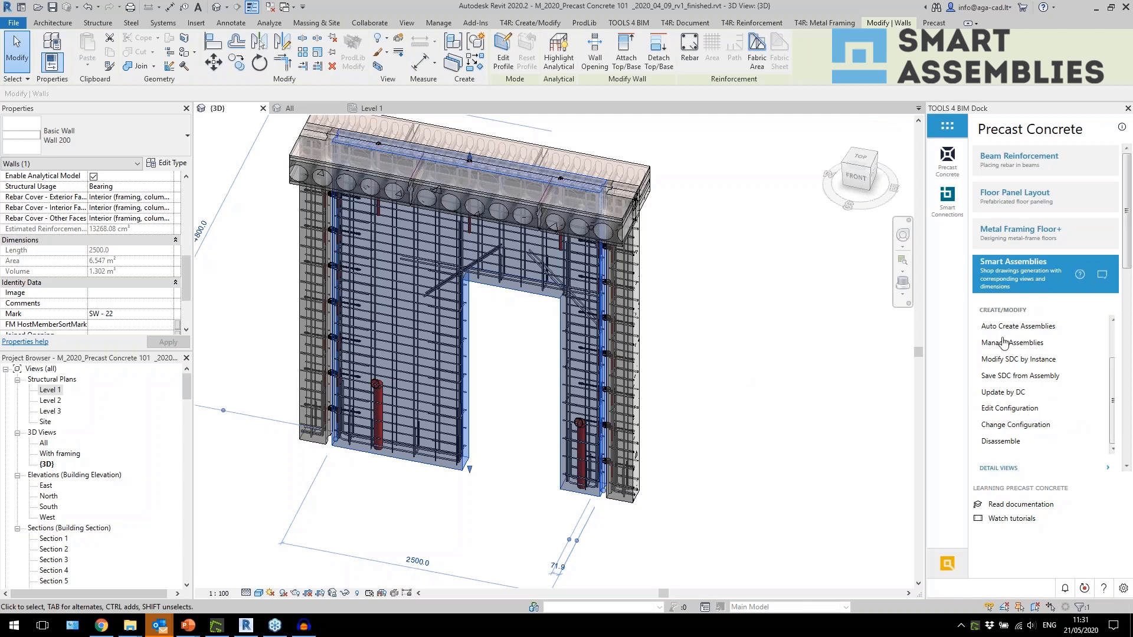
pyautogui.scroll(-1, 1006, 313)
pyautogui.click(1010, 446)
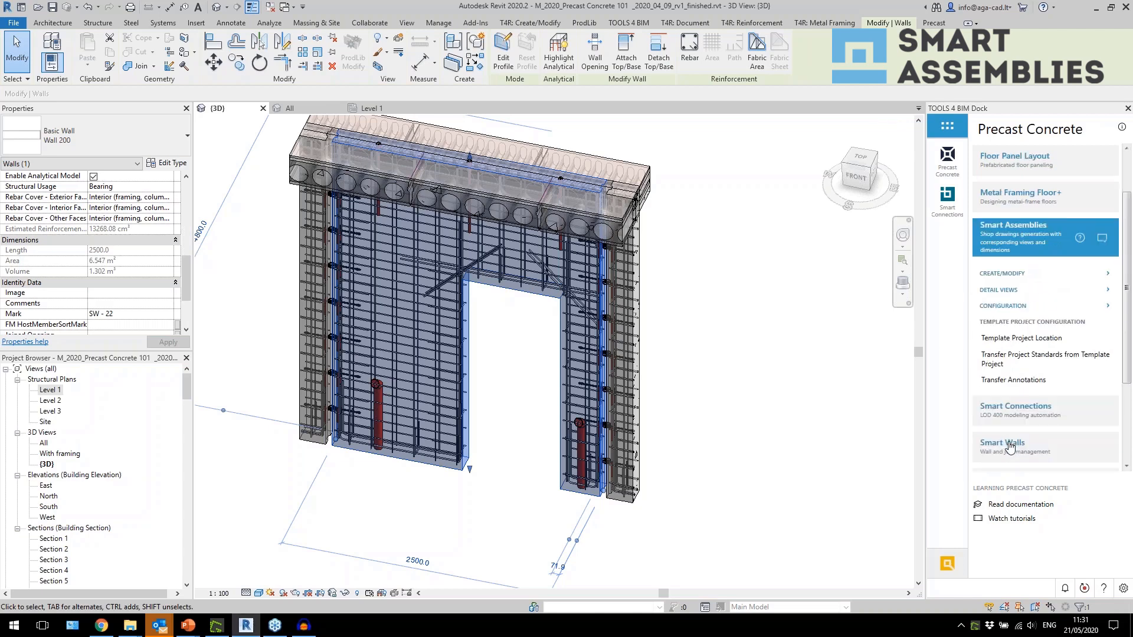
pyautogui.click(1023, 325)
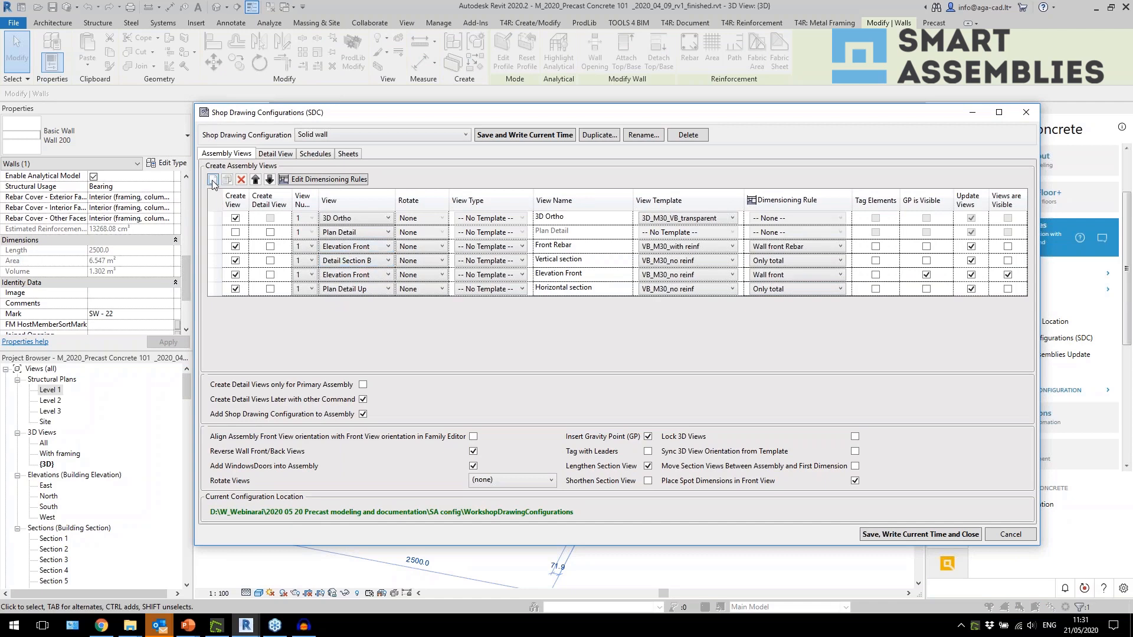
# Step: Review the assembly views of the Solid wall configuration, including the available view types and the Elevation Front view name
pyautogui.click(381, 276)
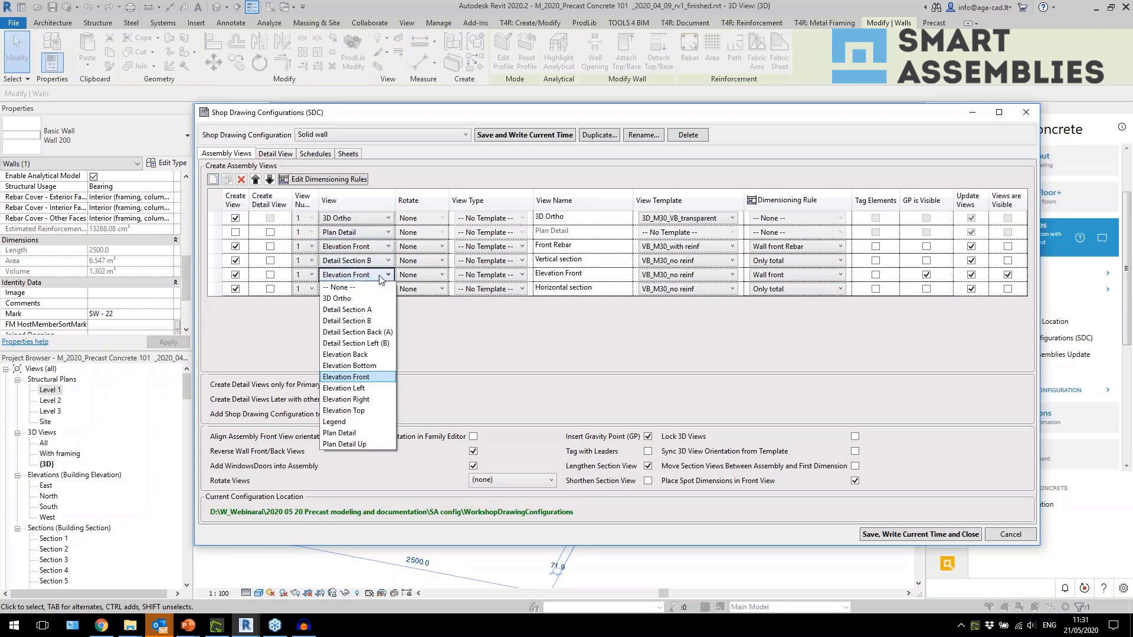
pyautogui.click(500, 331)
pyautogui.click(613, 273)
pyautogui.click(612, 277)
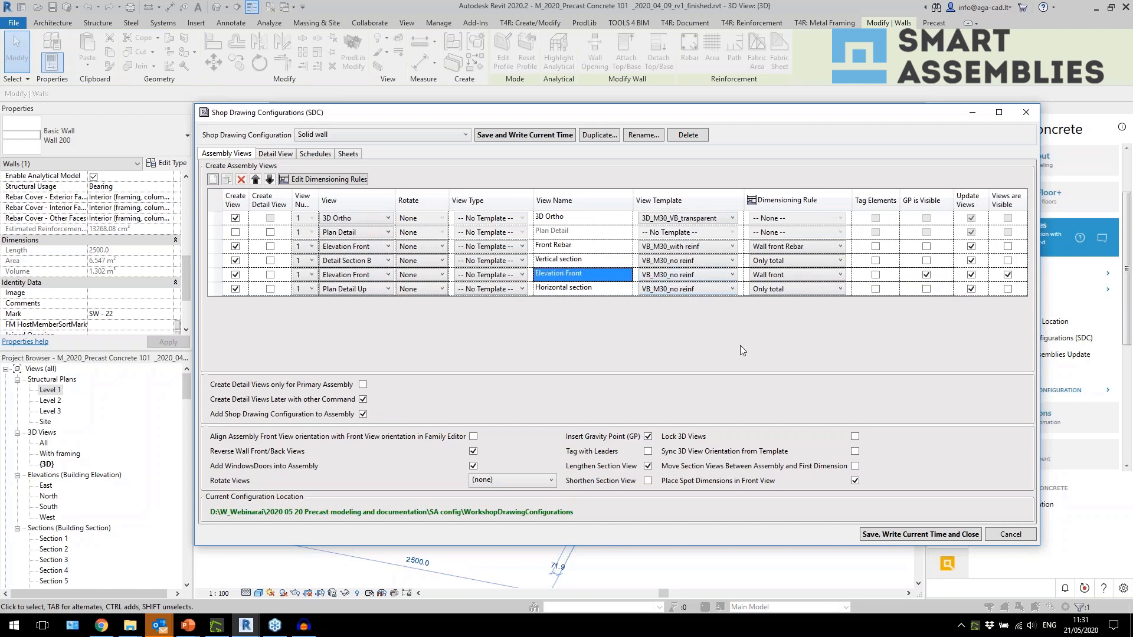
# Step: Examine the Wall front Rebar dimensioning rule: main geometry, hosted metal details, rebar bars, dimensioning priority and note positioning
pyautogui.click(352, 181)
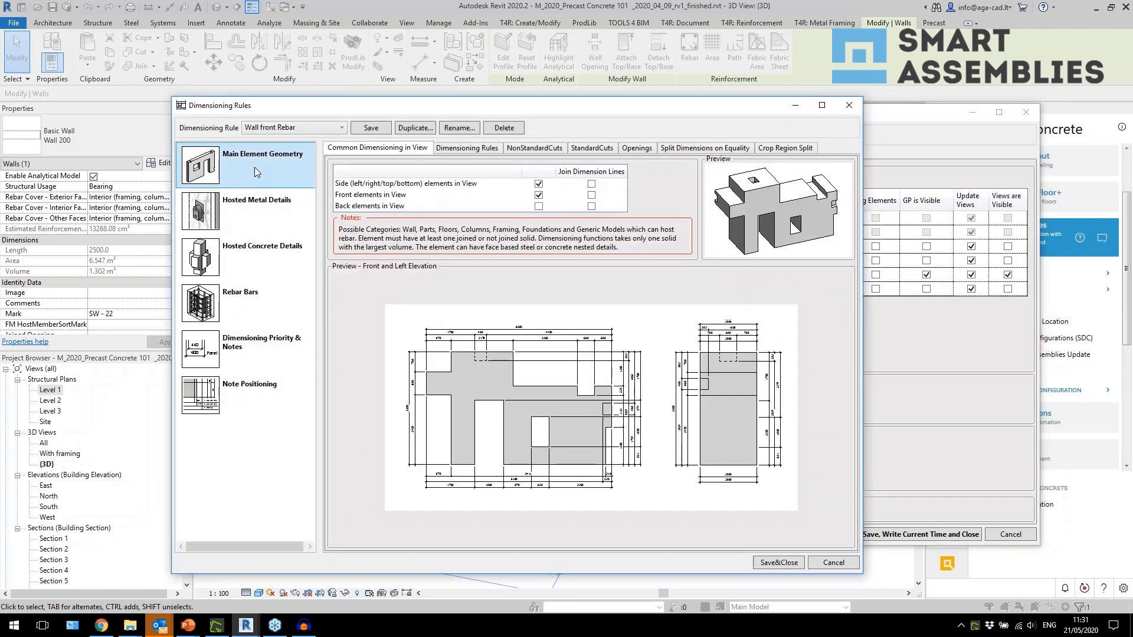
pyautogui.click(263, 204)
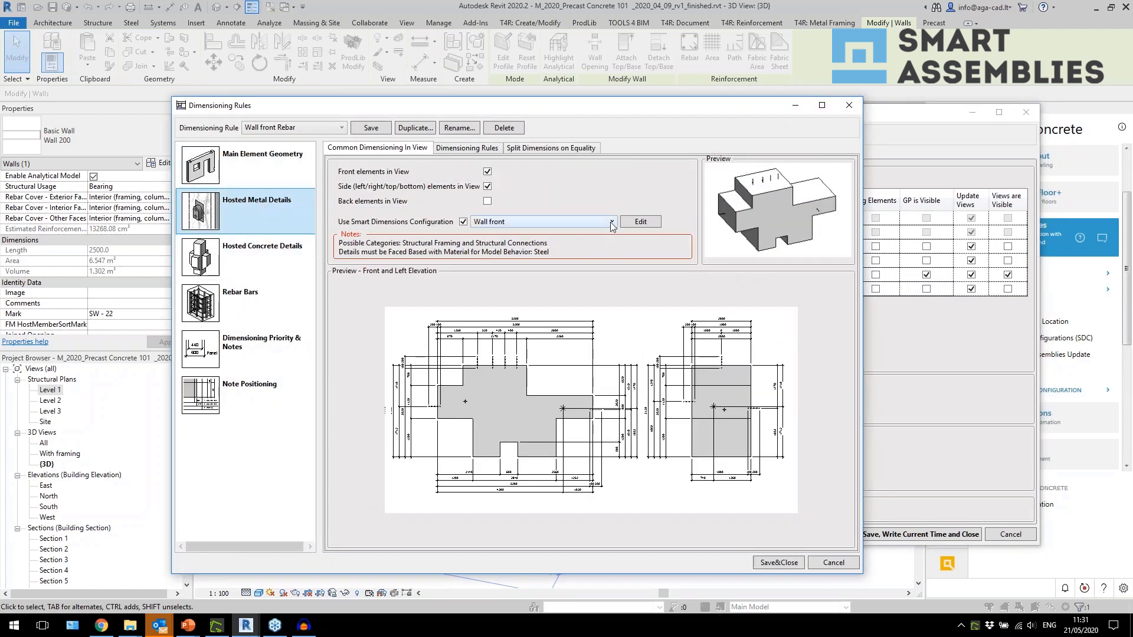
pyautogui.click(259, 294)
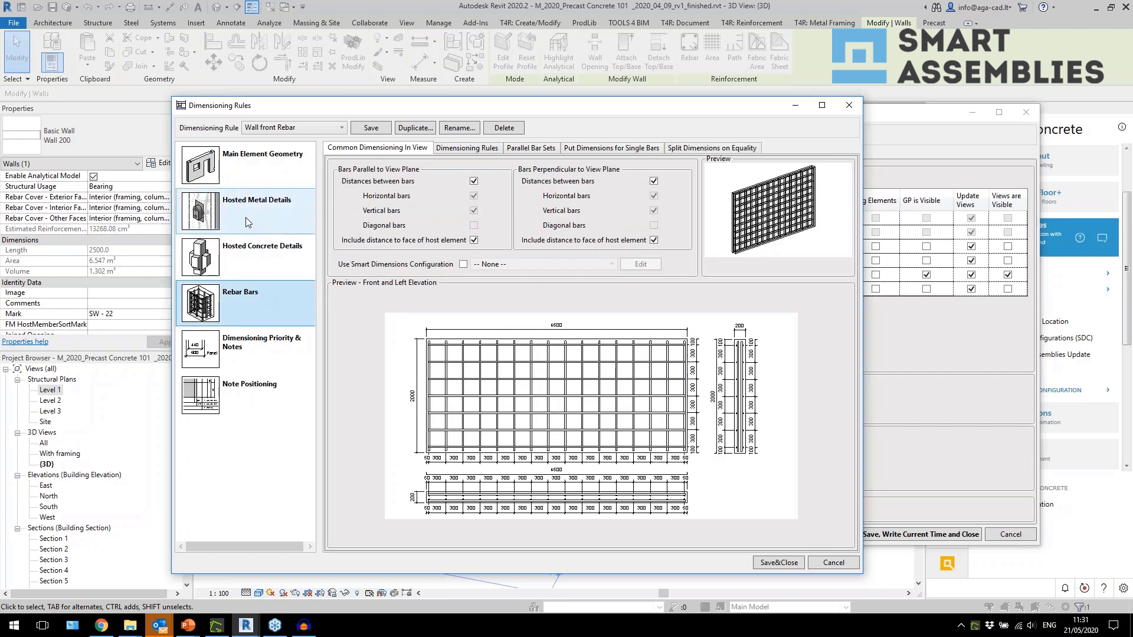
pyautogui.click(252, 167)
pyautogui.click(253, 309)
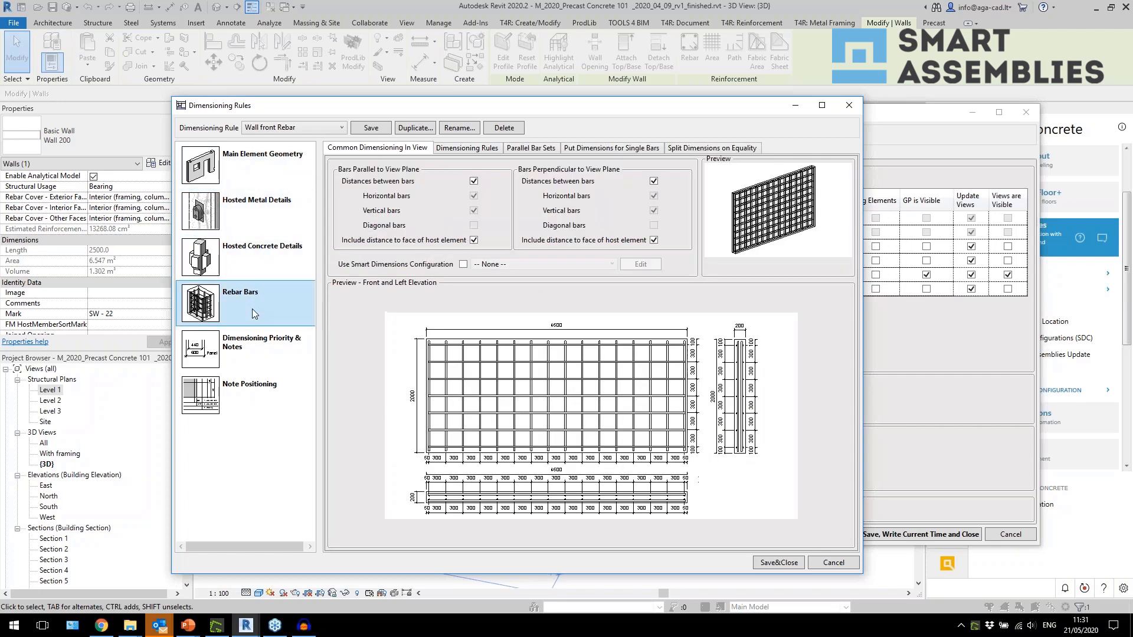
pyautogui.click(255, 345)
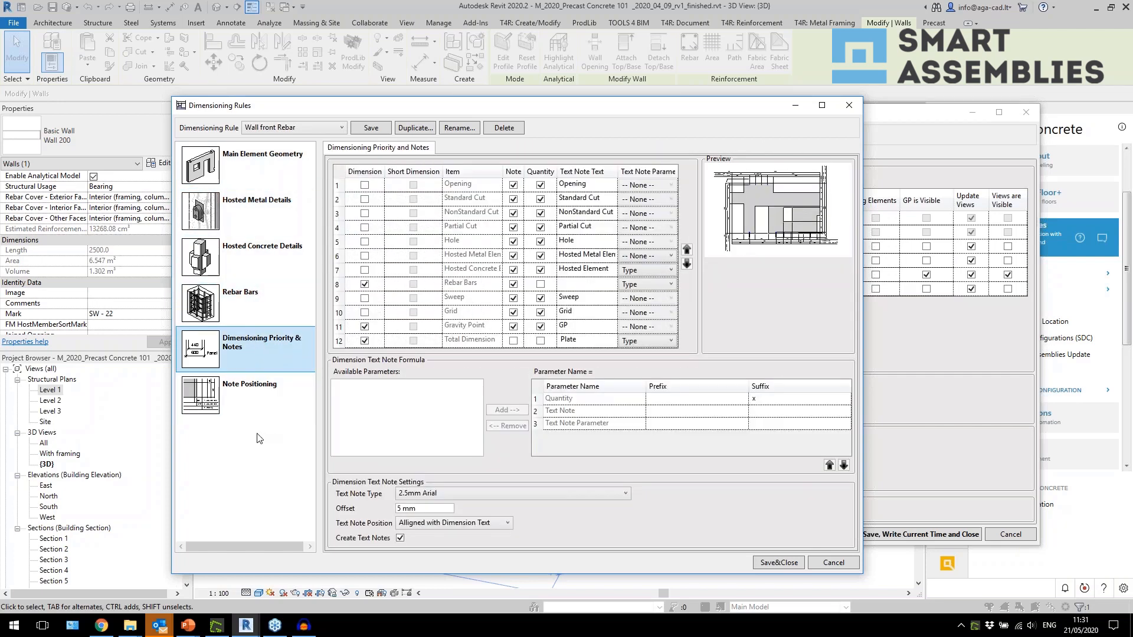
pyautogui.click(270, 405)
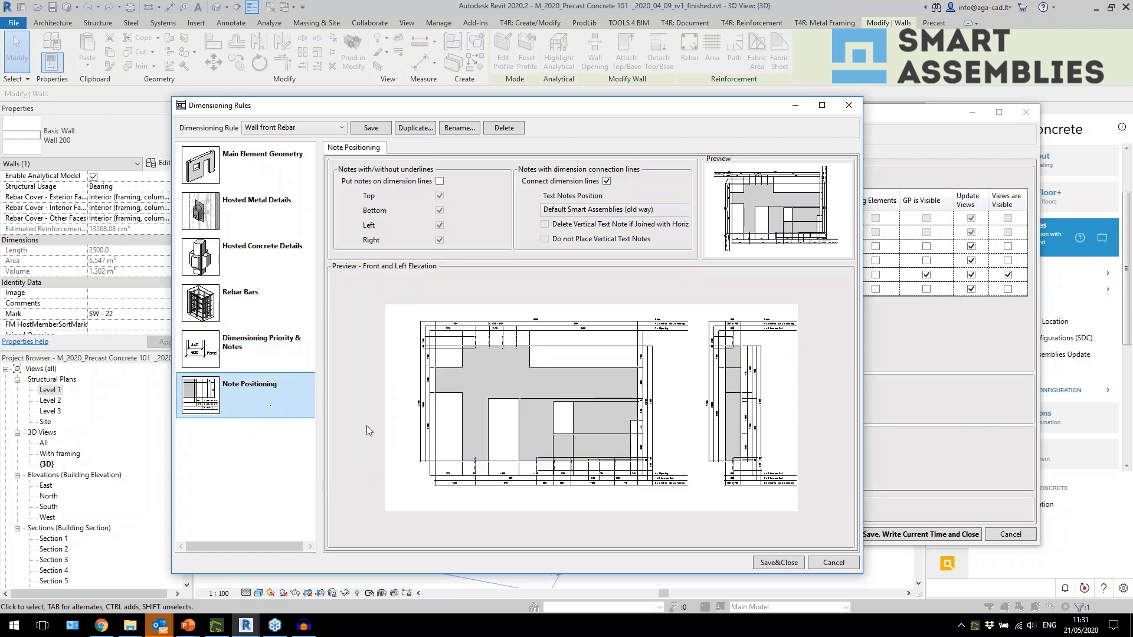
pyautogui.click(849, 105)
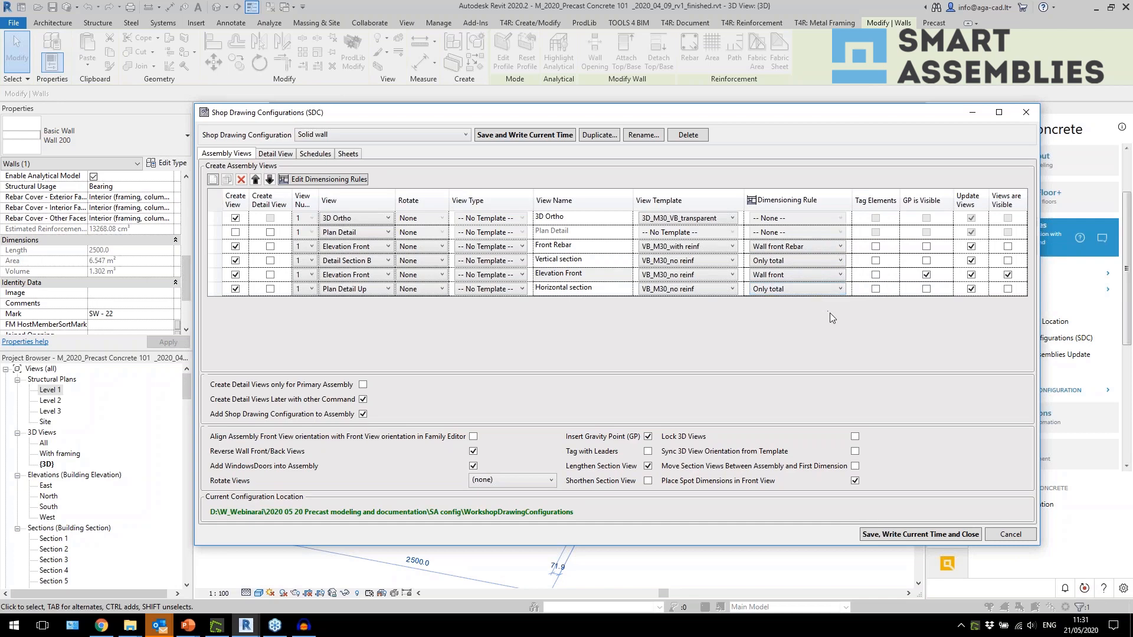
# Step: Review the schedules and sheet settings of the Solid wall configuration and close it without saving
pyautogui.click(321, 159)
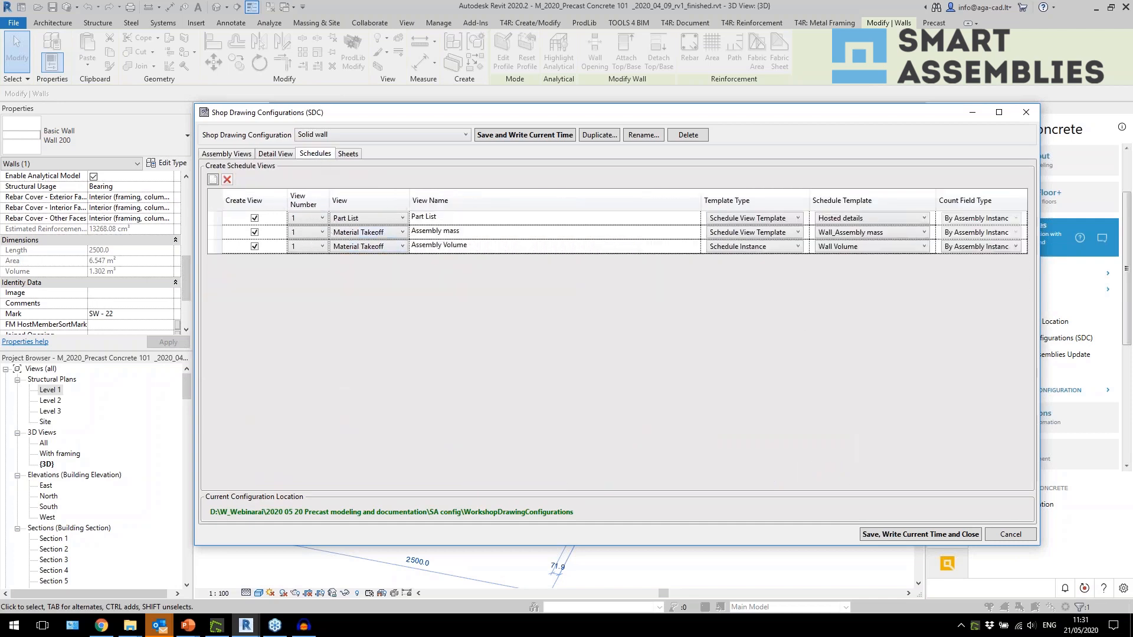
pyautogui.click(348, 154)
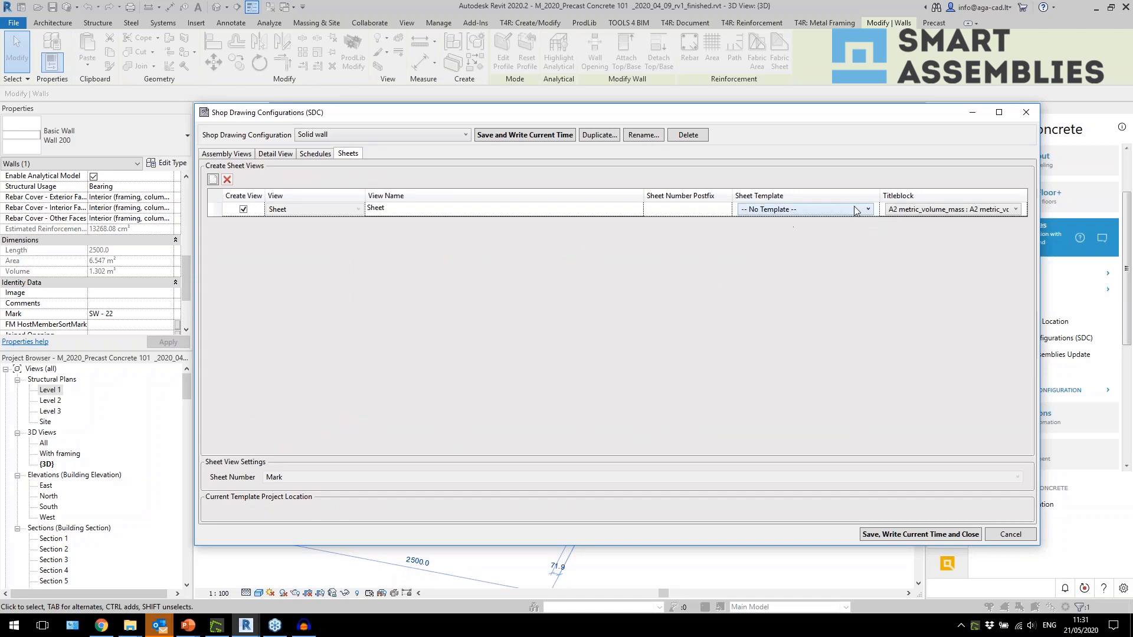
pyautogui.click(328, 155)
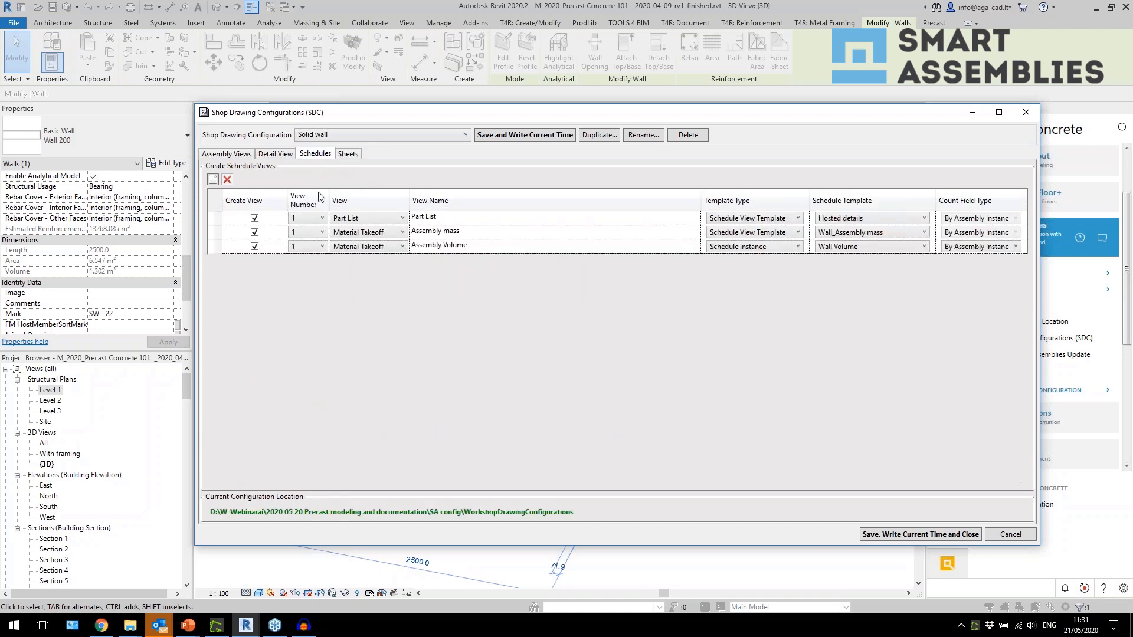
pyautogui.click(1025, 112)
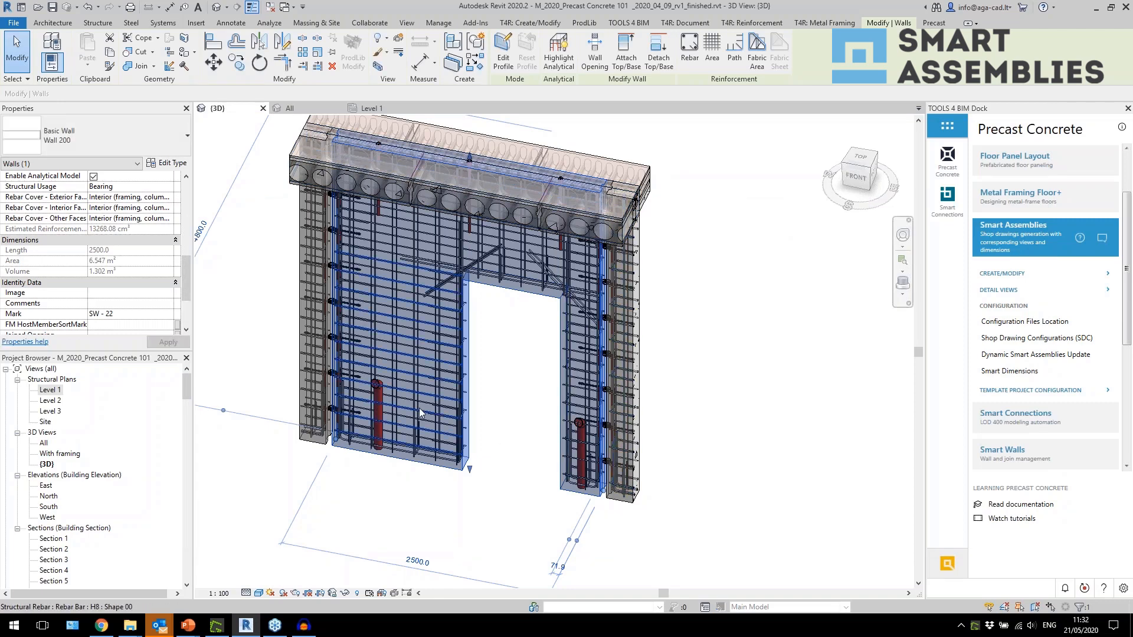
# Step: Create an assembly from the selected door-opening wall using the Solid wall shop drawing configuration
pyautogui.click(1012, 273)
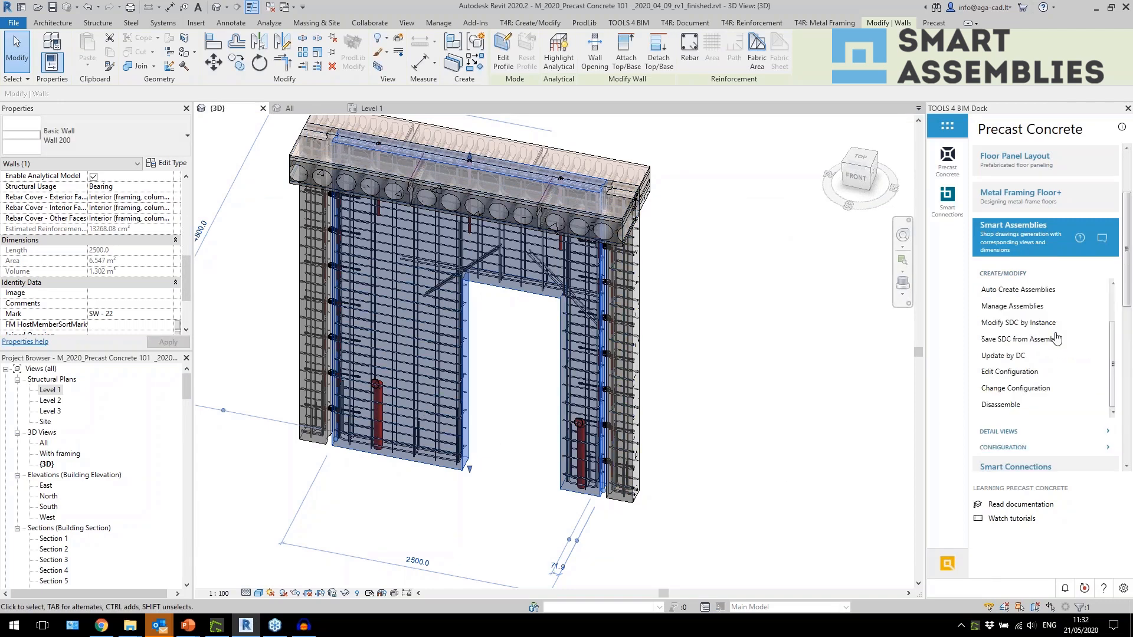
pyautogui.scroll(3, 1023, 312)
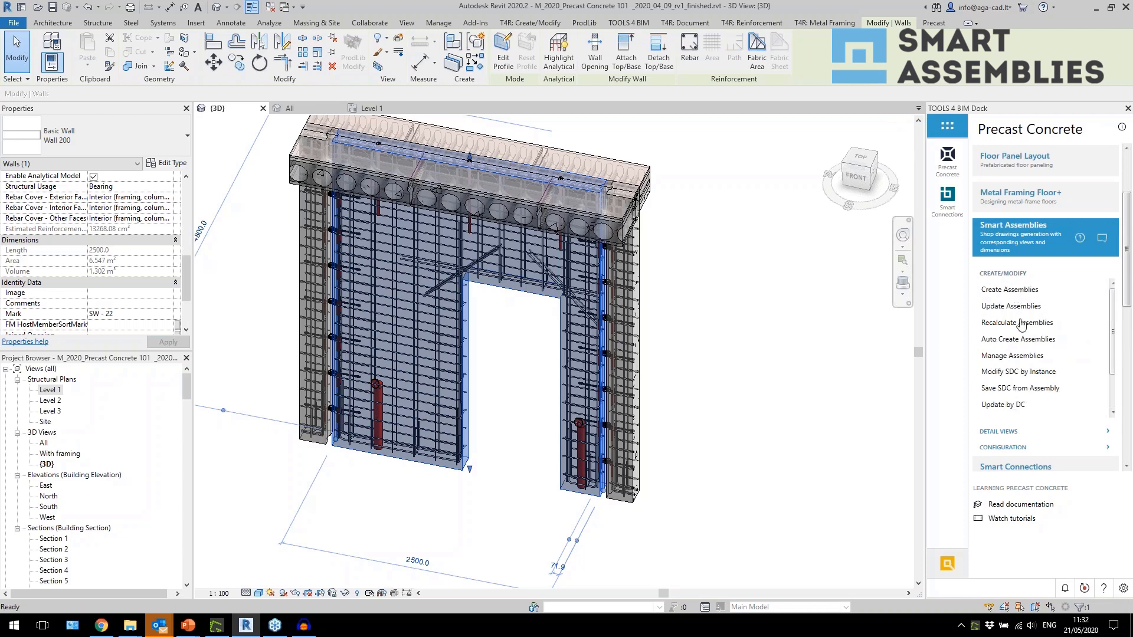
pyautogui.click(1011, 290)
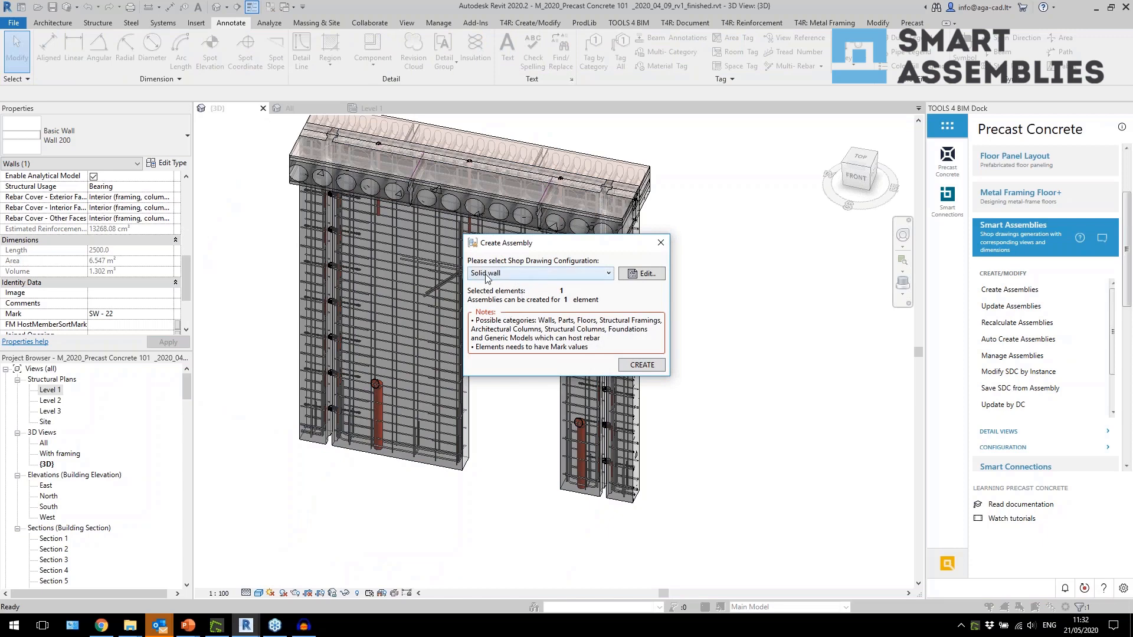
pyautogui.click(640, 365)
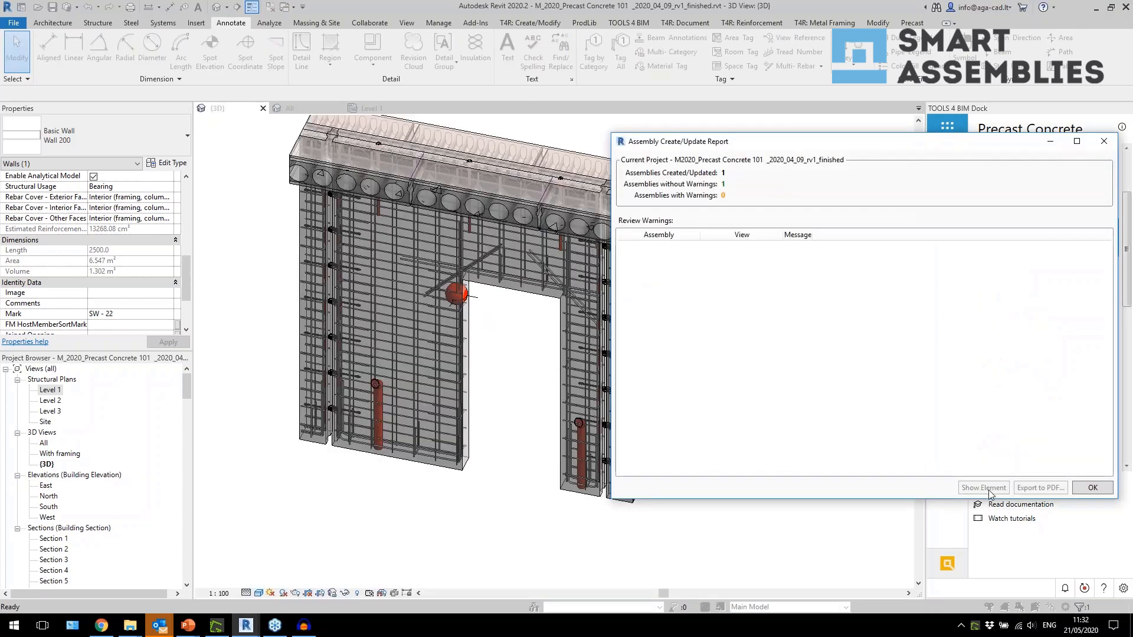
pyautogui.click(1091, 488)
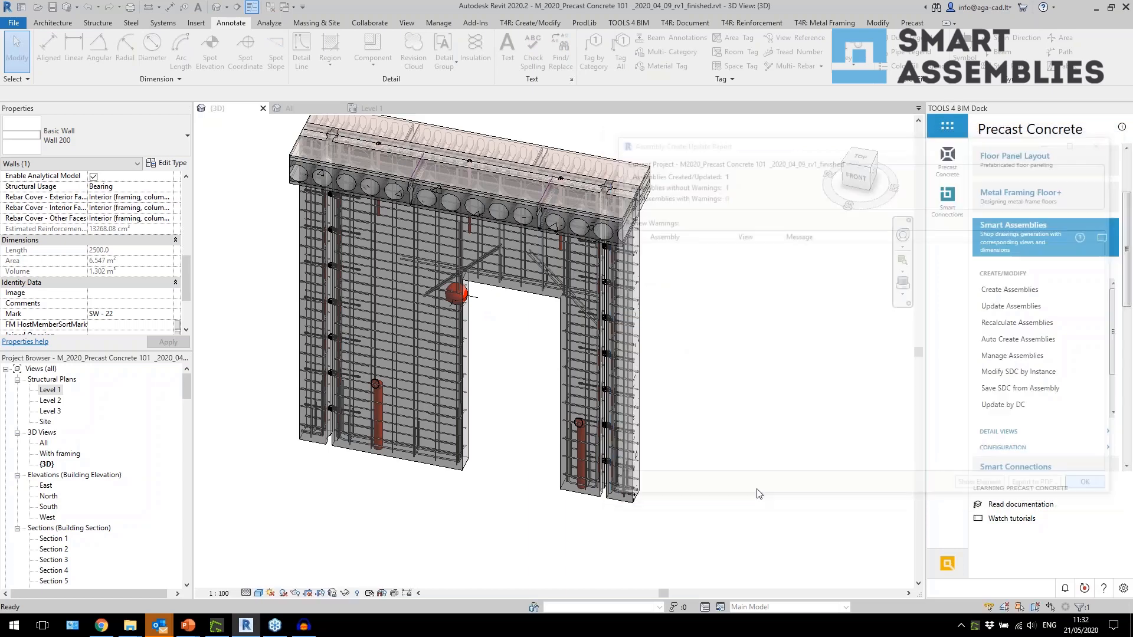
# Step: Select the new wall assembly in the 3D view and check its assembly mass and element mass
pyautogui.click(455, 470)
pyautogui.scroll(5, 140, 274)
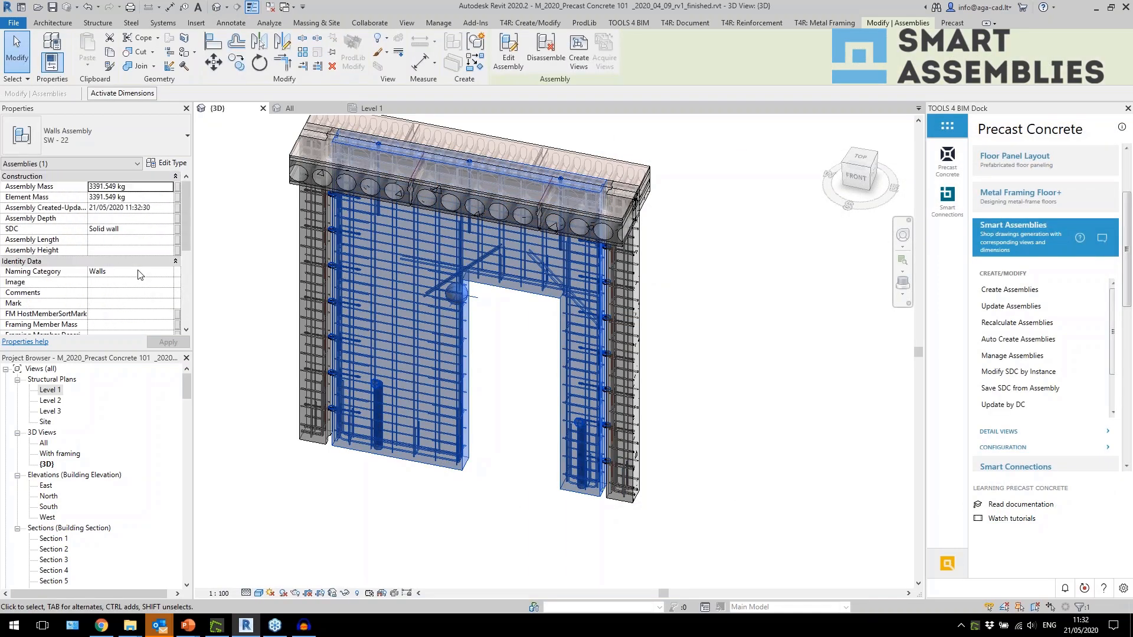
pyautogui.click(145, 198)
pyautogui.click(144, 188)
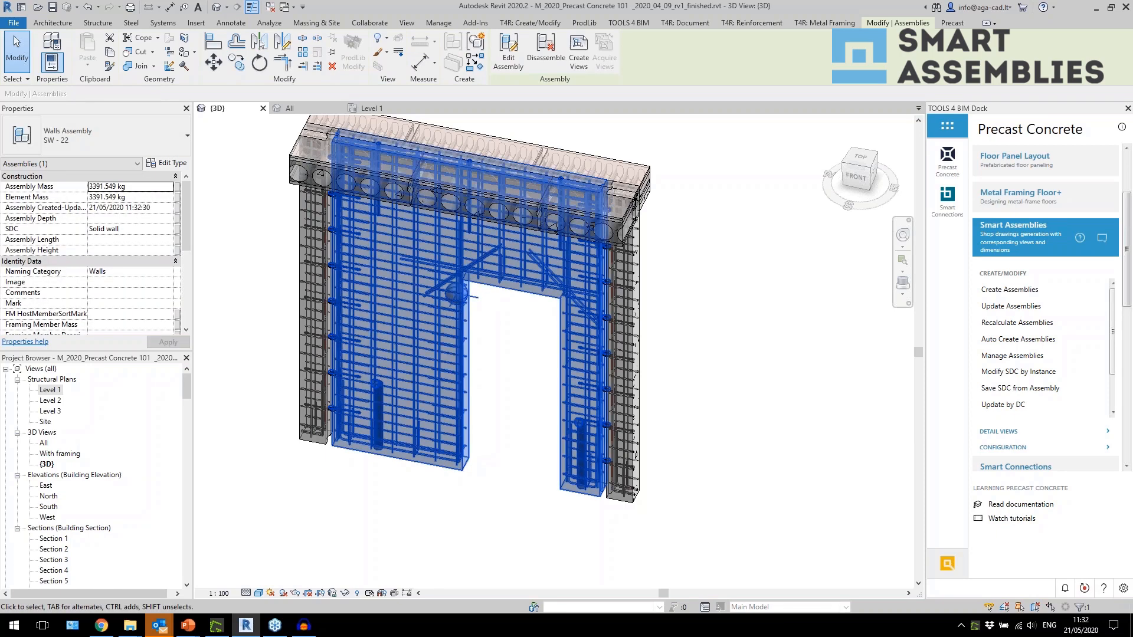
pyautogui.moveTo(186, 385); pyautogui.dragTo(186, 431)
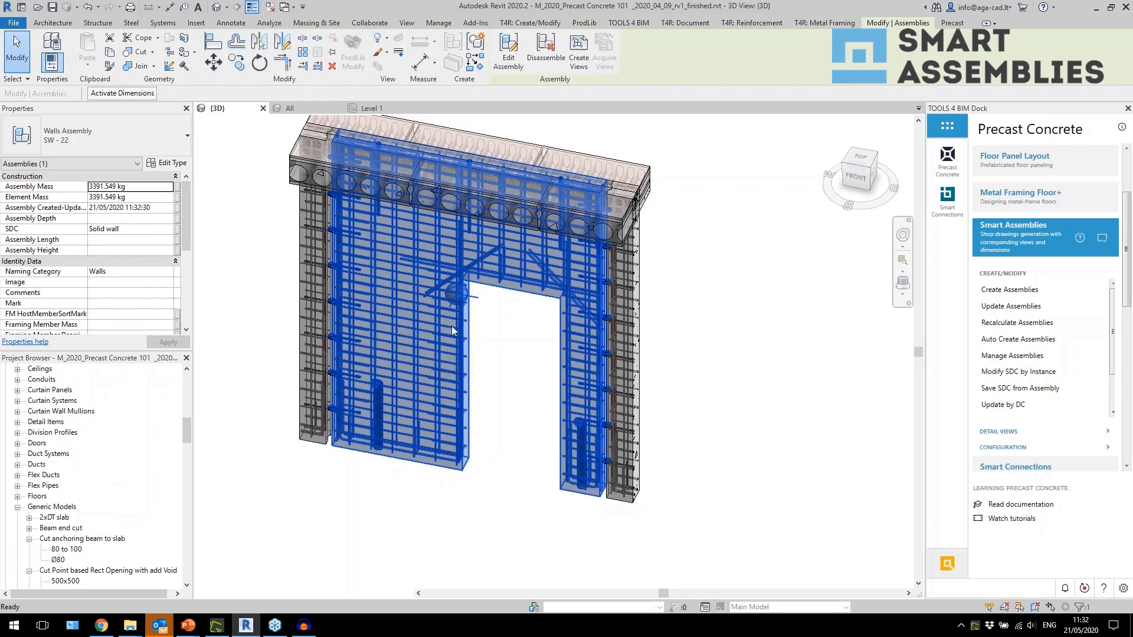
pyautogui.press('h')
pyautogui.press('i')
pyautogui.click(345, 593)
pyautogui.click(366, 578)
# Step: Find the SW - 22 assembly's generated views in the project and inspect its 3D Ortho view
pyautogui.moveTo(186, 430); pyautogui.dragTo(185, 568)
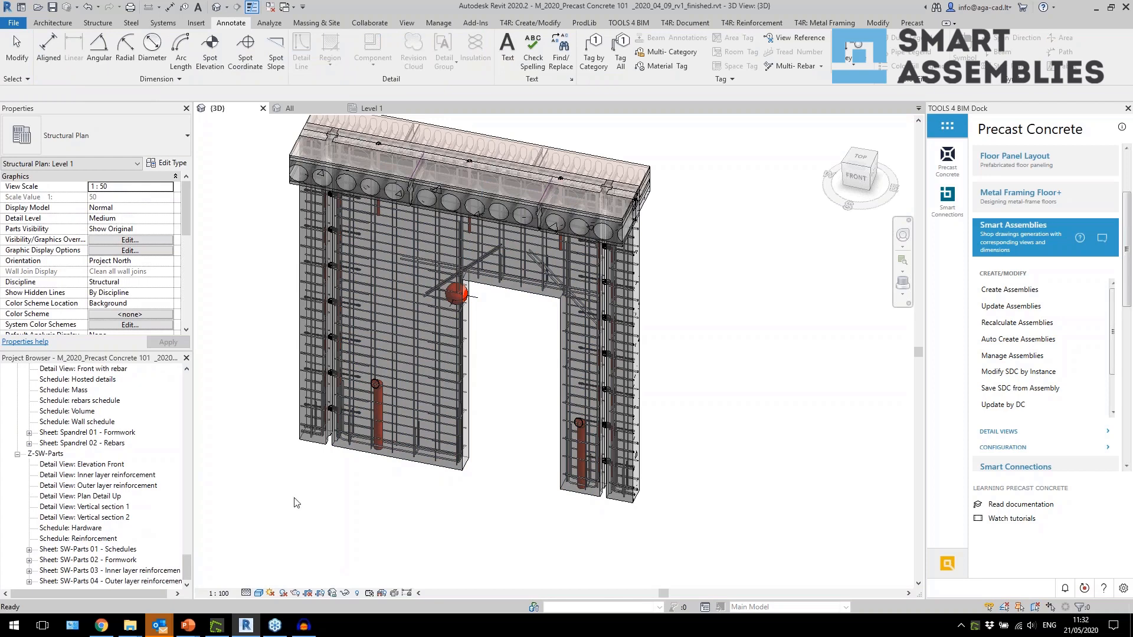
pyautogui.click(397, 446)
pyautogui.scroll(7, 142, 502)
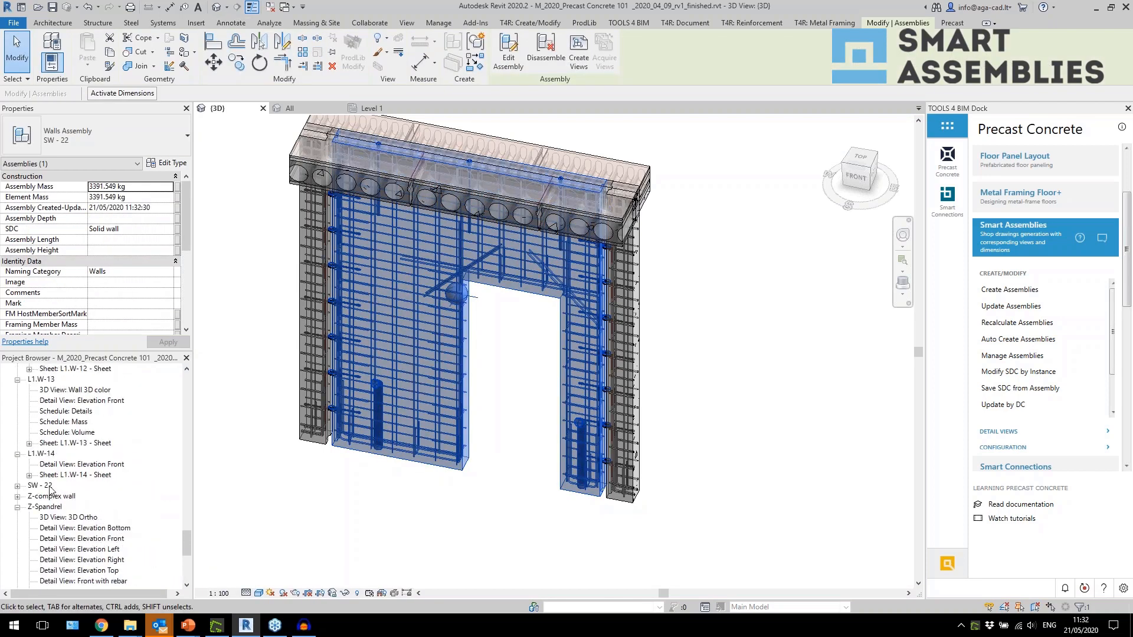
pyautogui.click(51, 490)
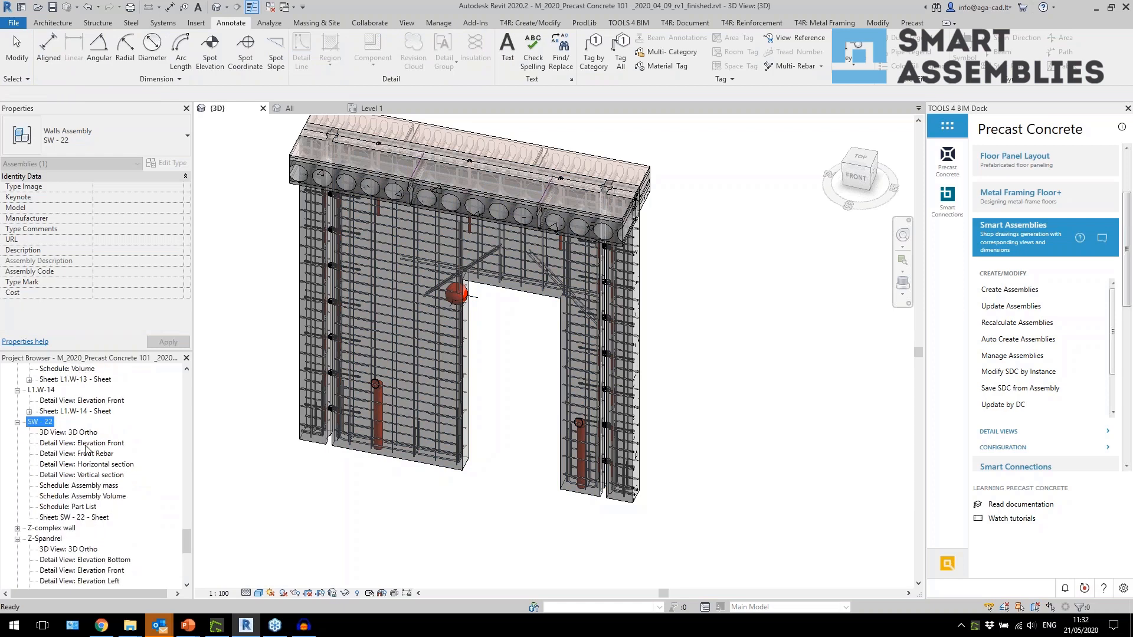
pyautogui.doubleClick(69, 432)
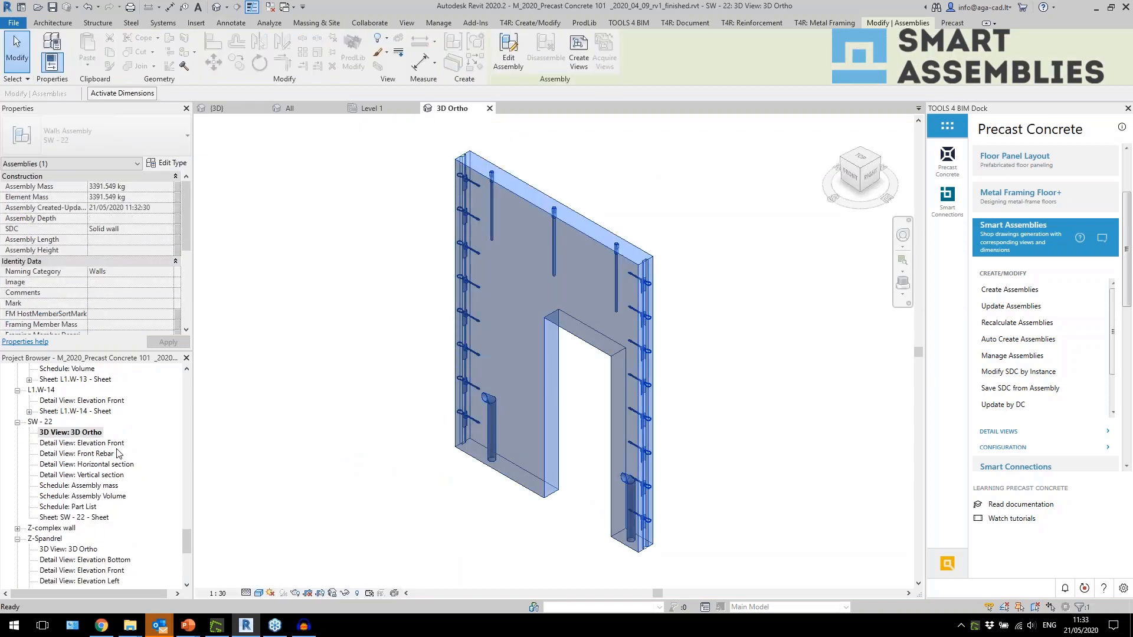
pyautogui.click(417, 371)
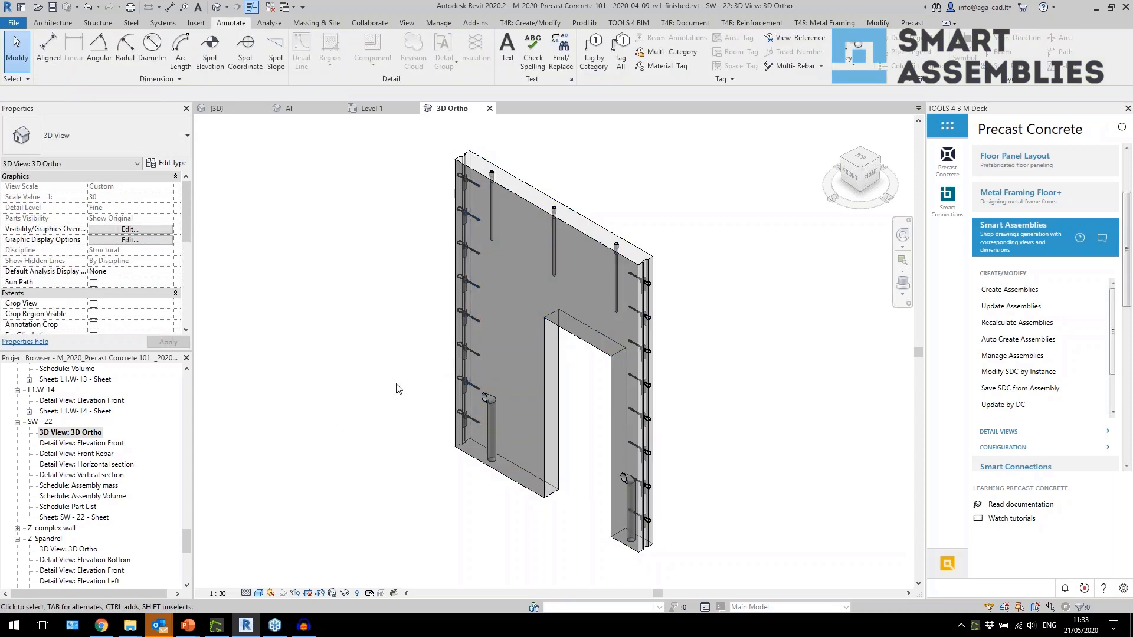
# Step: Open the SW - 22 assembly's Elevation Front detail view and inspect the vertical dimension chains beside the panel
pyautogui.doubleClick(101, 443)
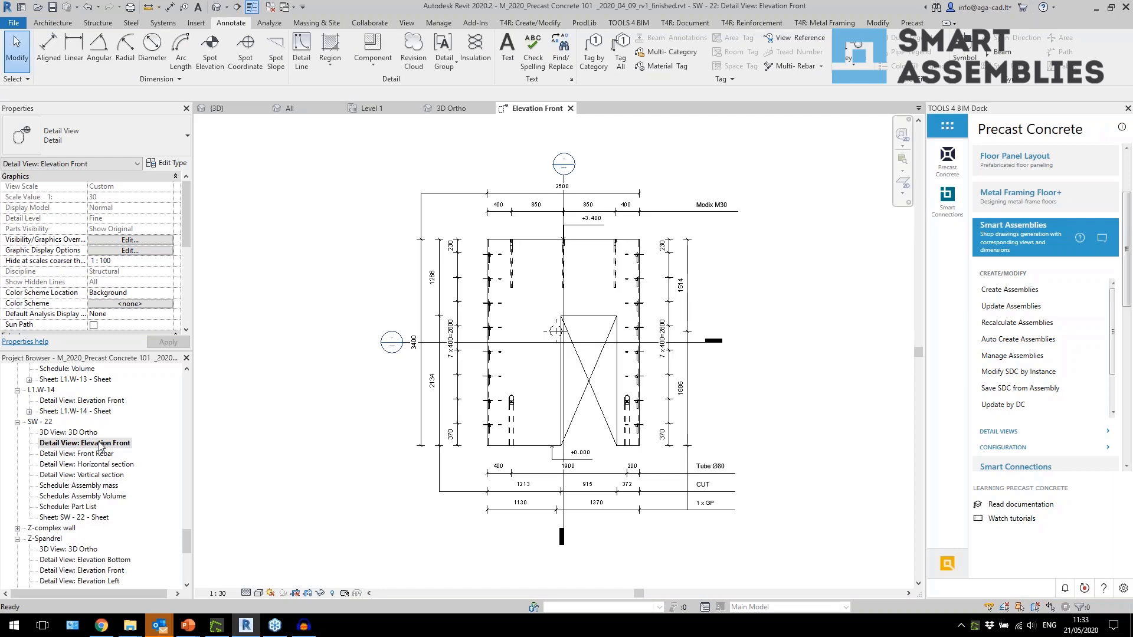
pyautogui.scroll(2, 663, 360)
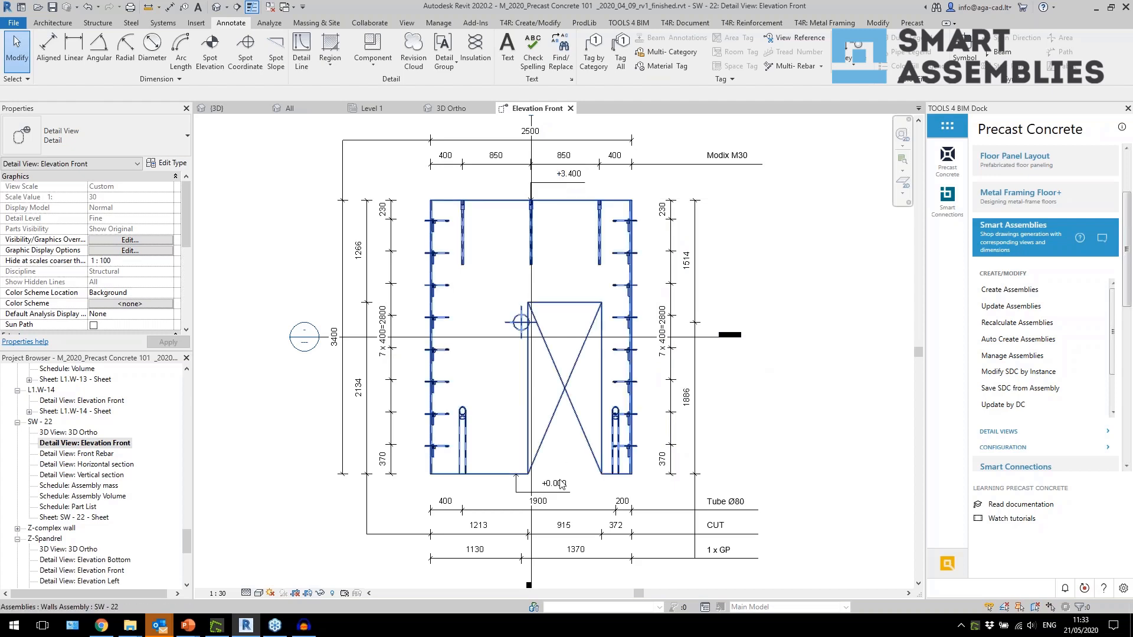
pyautogui.click(394, 426)
pyautogui.click(366, 429)
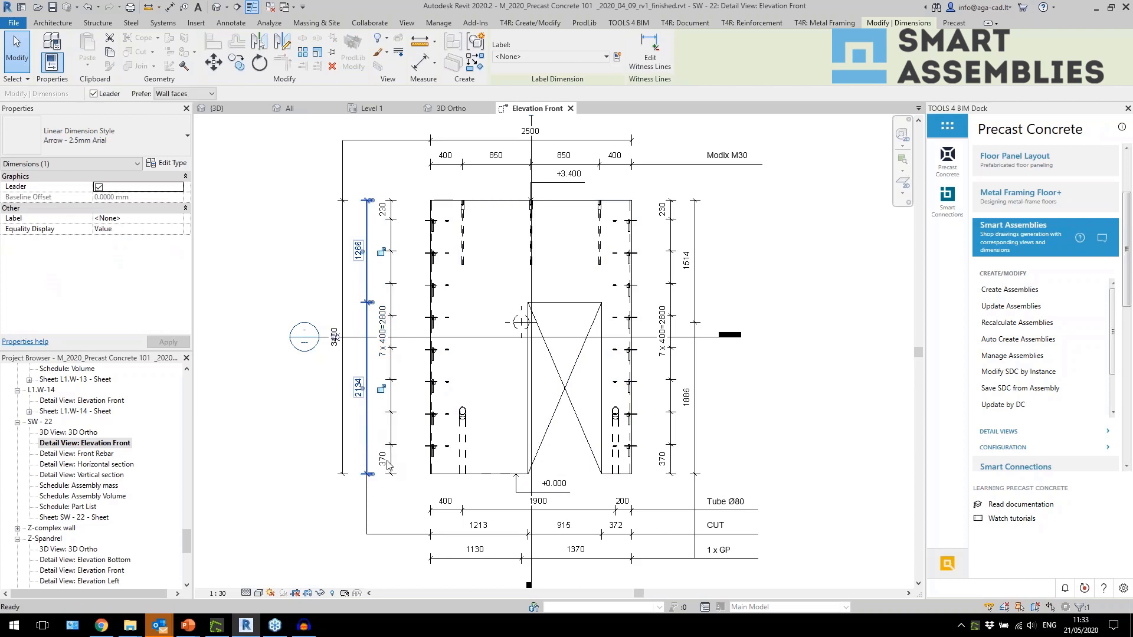
# Step: Examine the horizontal dimension chains and their Tube Ø80, CUT and Modix M30 labels in the Elevation Front view
pyautogui.click(407, 468)
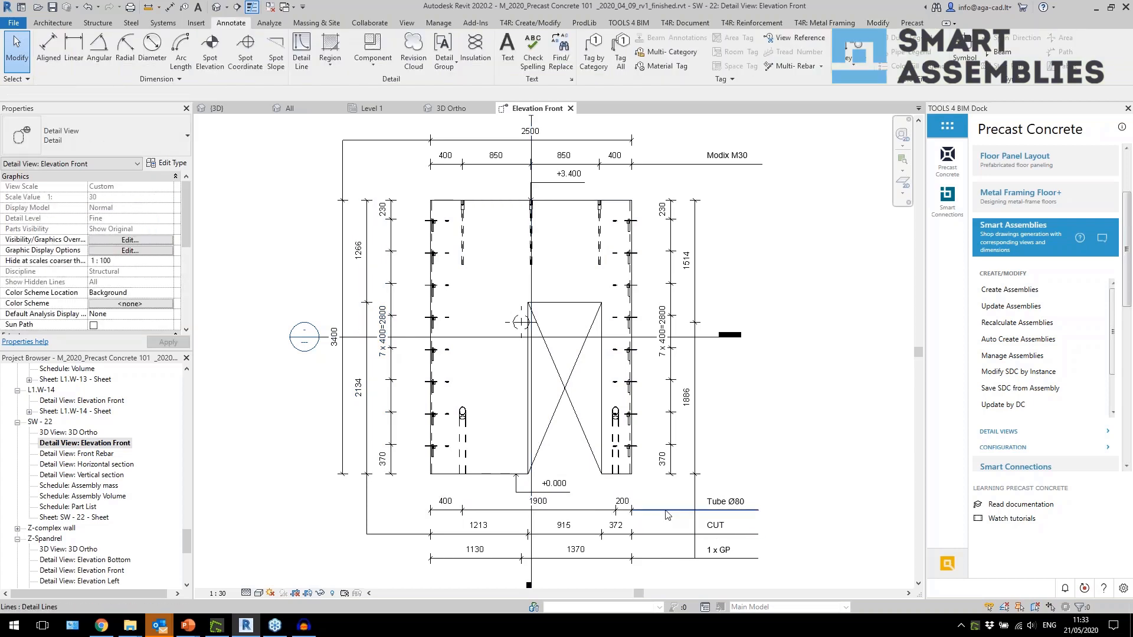
pyautogui.click(602, 519)
pyautogui.scroll(3, 603, 519)
pyautogui.press('Tab')
pyautogui.click(685, 508)
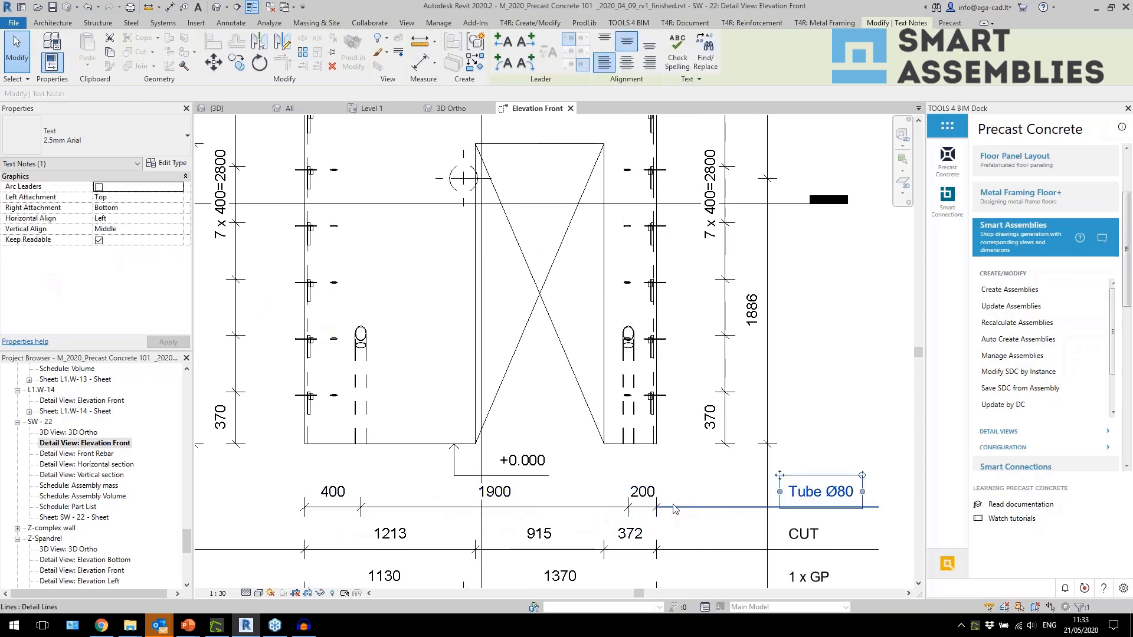
pyautogui.scroll(-3, 673, 506)
pyautogui.click(751, 212)
pyautogui.scroll(1, 750, 212)
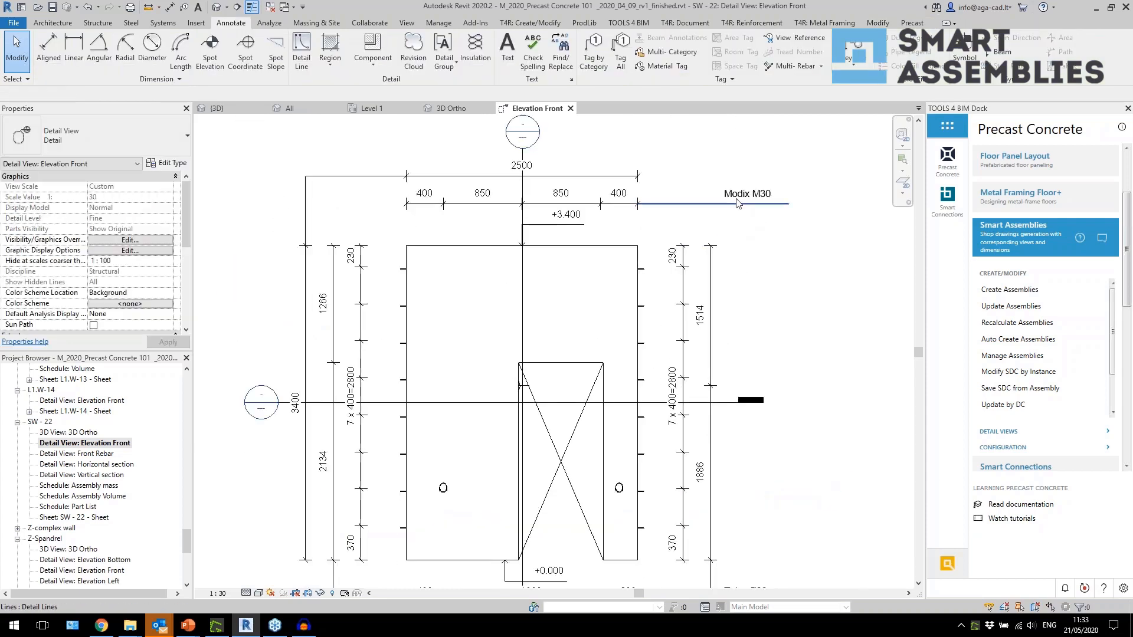
pyautogui.scroll(-1, 600, 233)
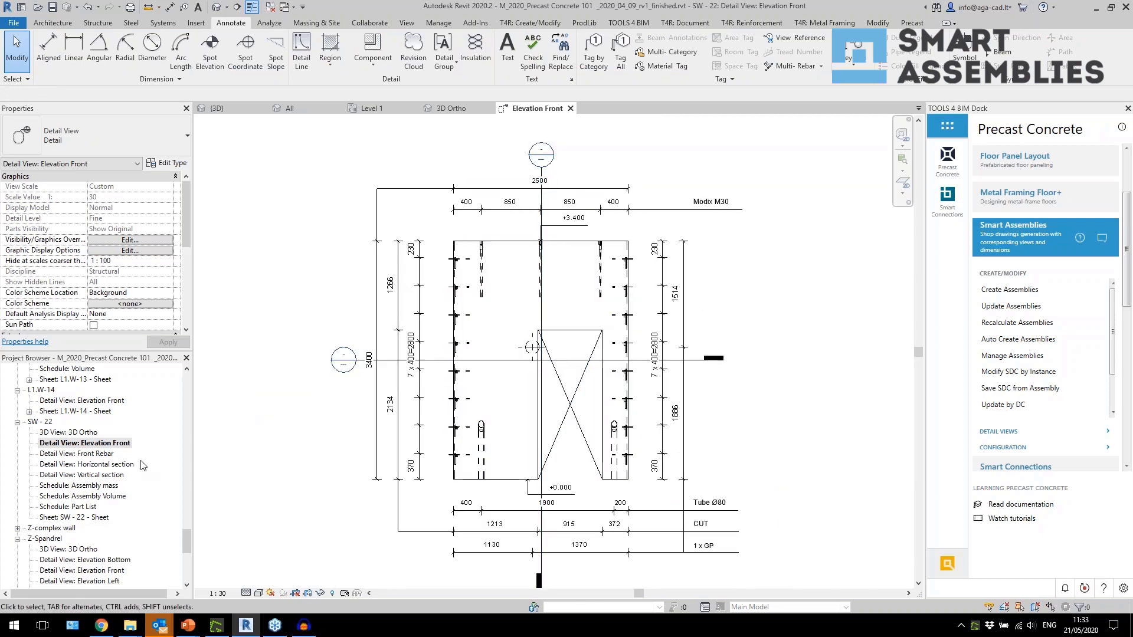
# Step: Try shifting the vertical section line sideways and adjusting its view depth in the SW - 22 Elevation Front view
pyautogui.doubleClick(102, 454)
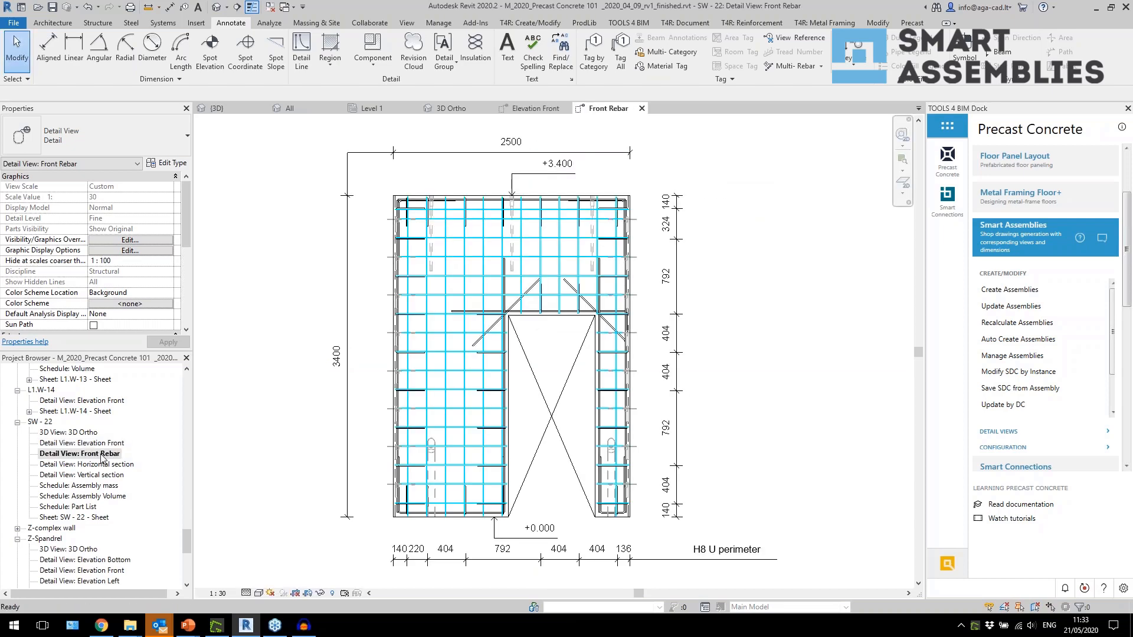
pyautogui.doubleClick(108, 443)
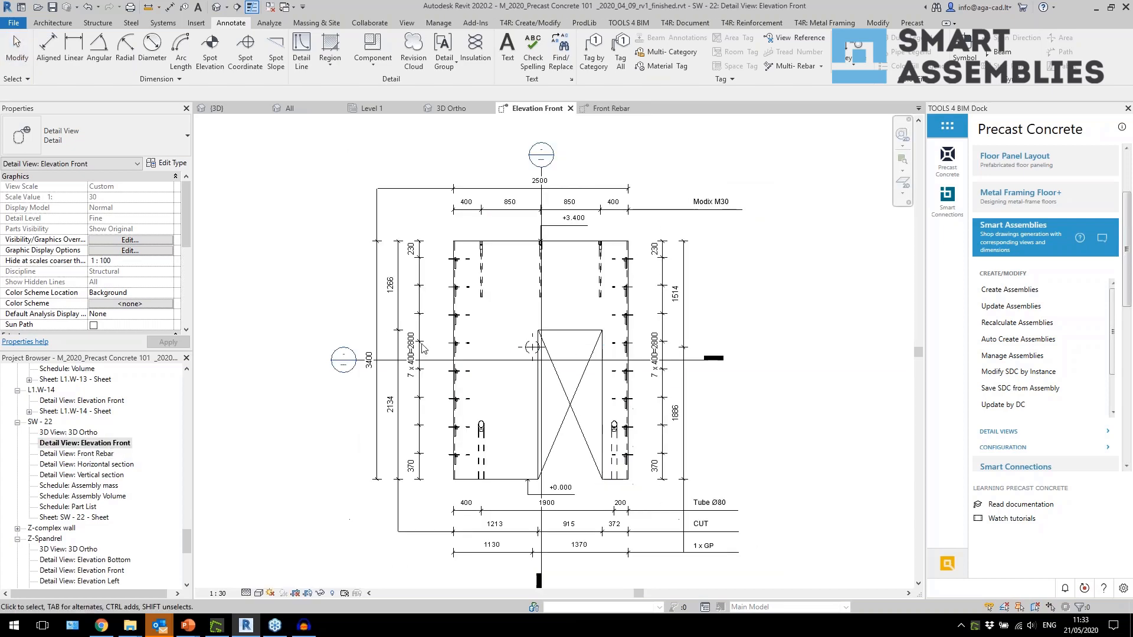
pyautogui.click(546, 220)
pyautogui.moveTo(549, 220); pyautogui.dragTo(566, 225)
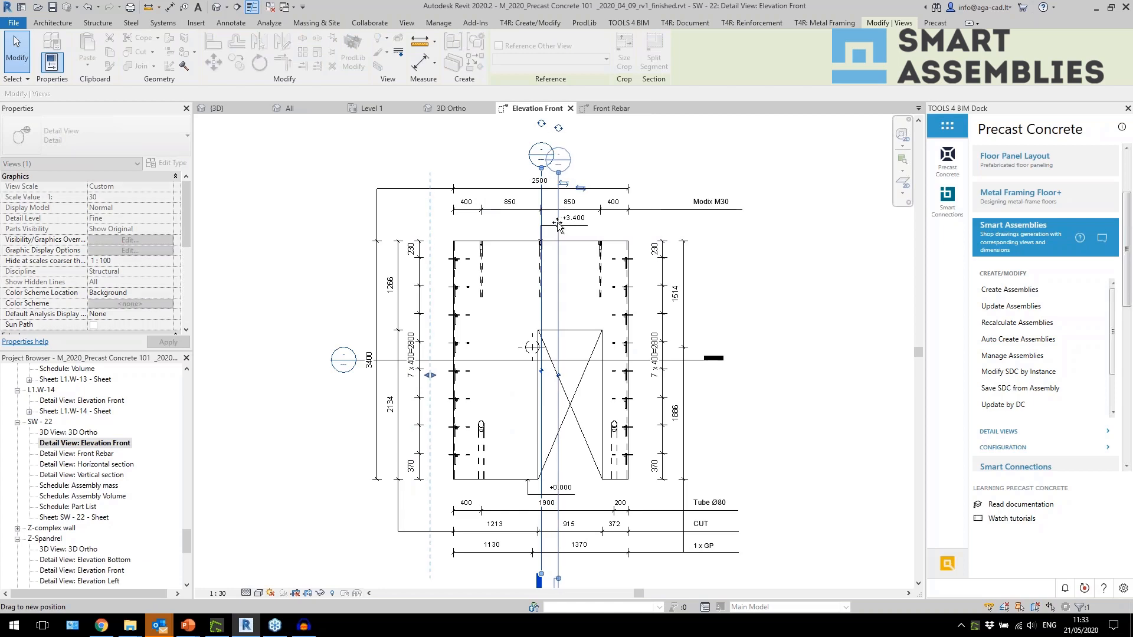
pyautogui.moveTo(429, 383); pyautogui.dragTo(474, 379)
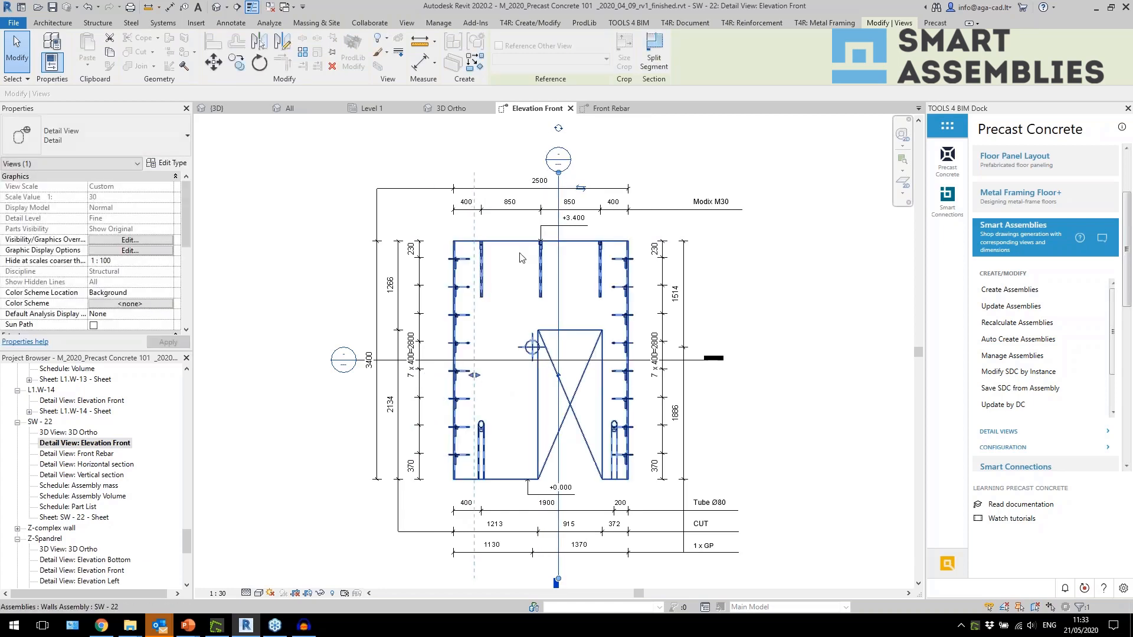
pyautogui.click(282, 420)
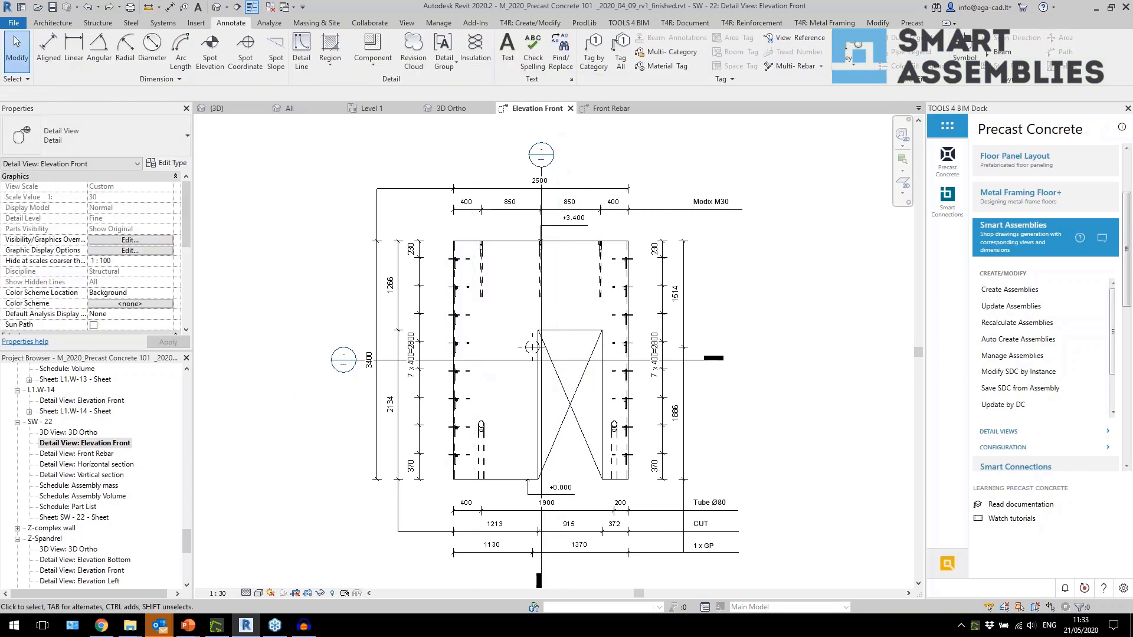
pyautogui.click(540, 323)
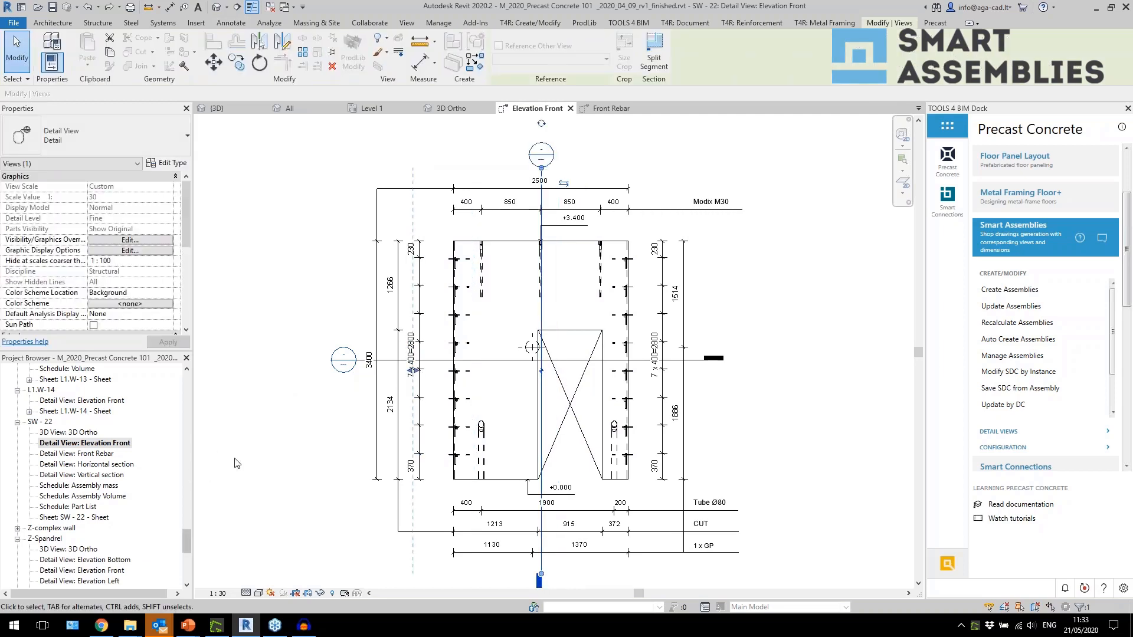
# Step: Review the SW - 22 assembly's Front Rebar, Horizontal section and Vertical section detail views one after another
pyautogui.doubleClick(101, 454)
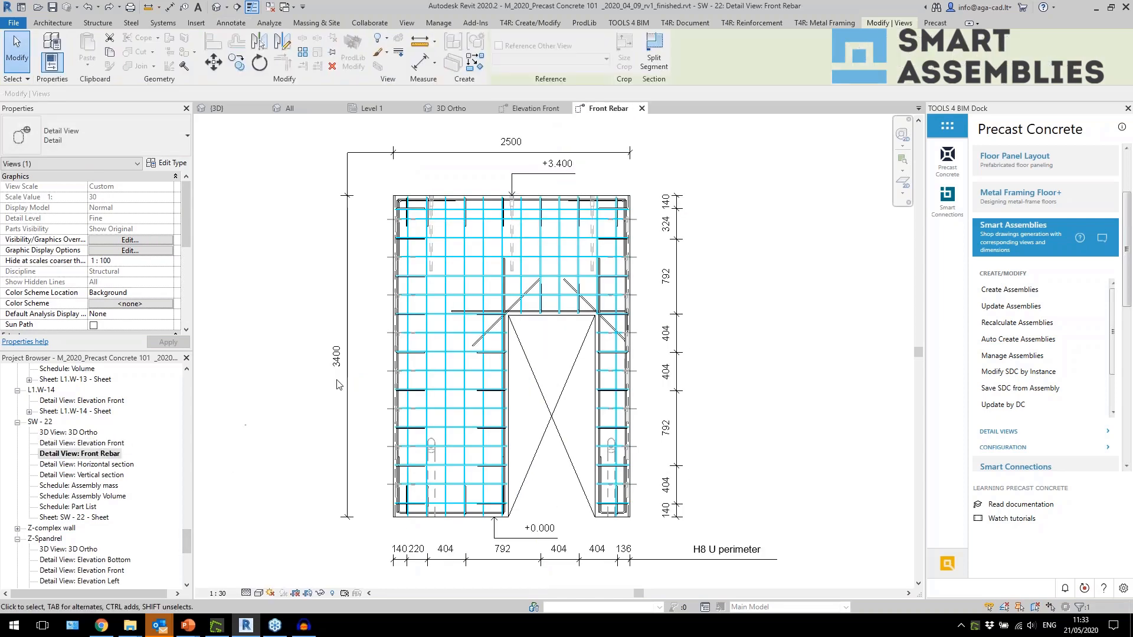
pyautogui.scroll(-1, 313, 336)
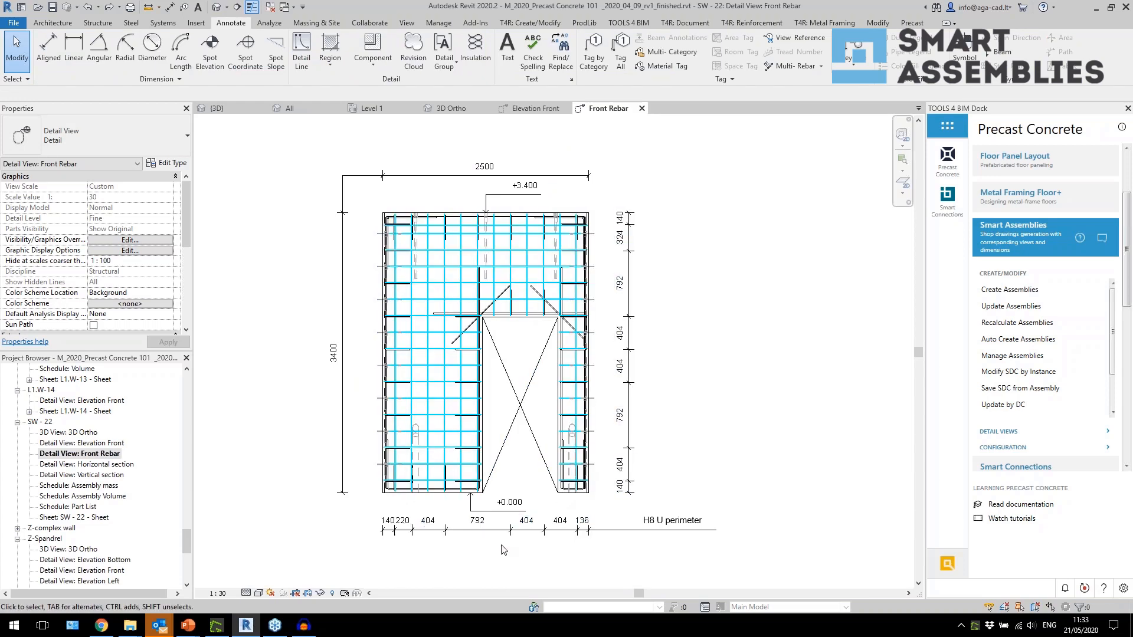
pyautogui.doubleClick(115, 464)
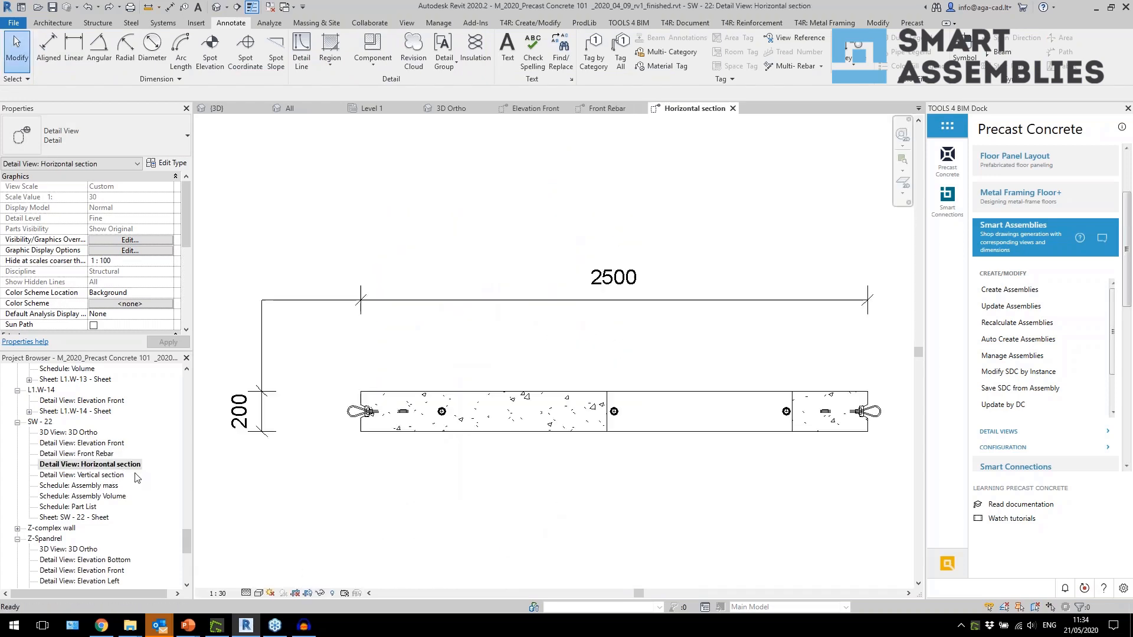
pyautogui.doubleClick(104, 475)
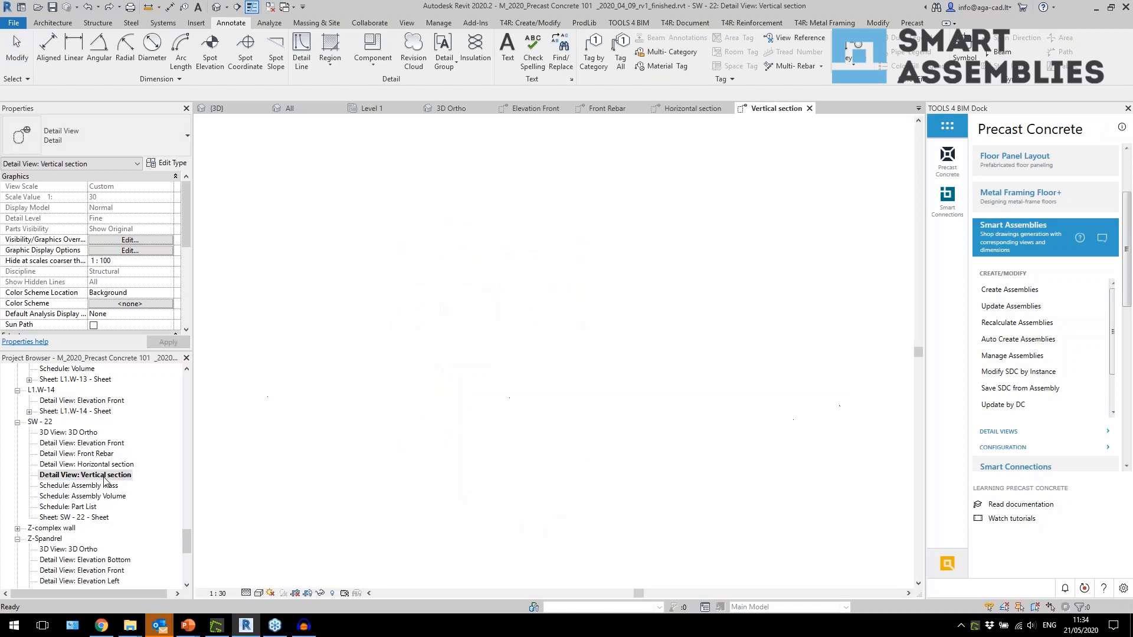
pyautogui.click(104, 485)
# Step: Open the SW - 22 sheet and place the Elevation Front and Front Rebar views side by side on it
pyautogui.doubleClick(98, 516)
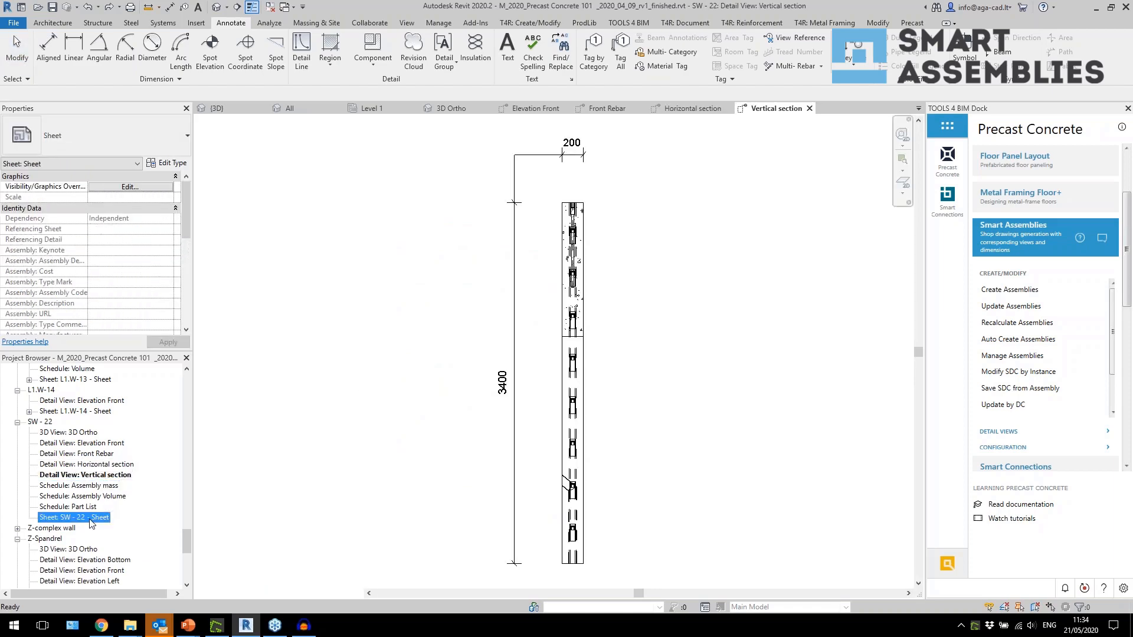
pyautogui.moveTo(94, 444); pyautogui.dragTo(387, 273)
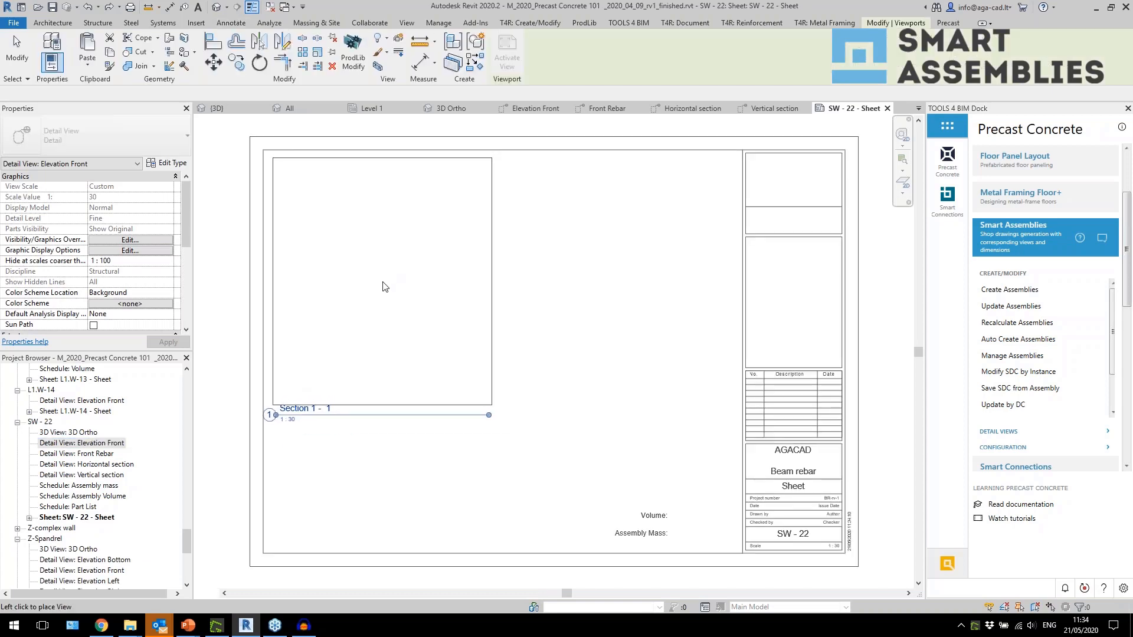
pyautogui.click(383, 293)
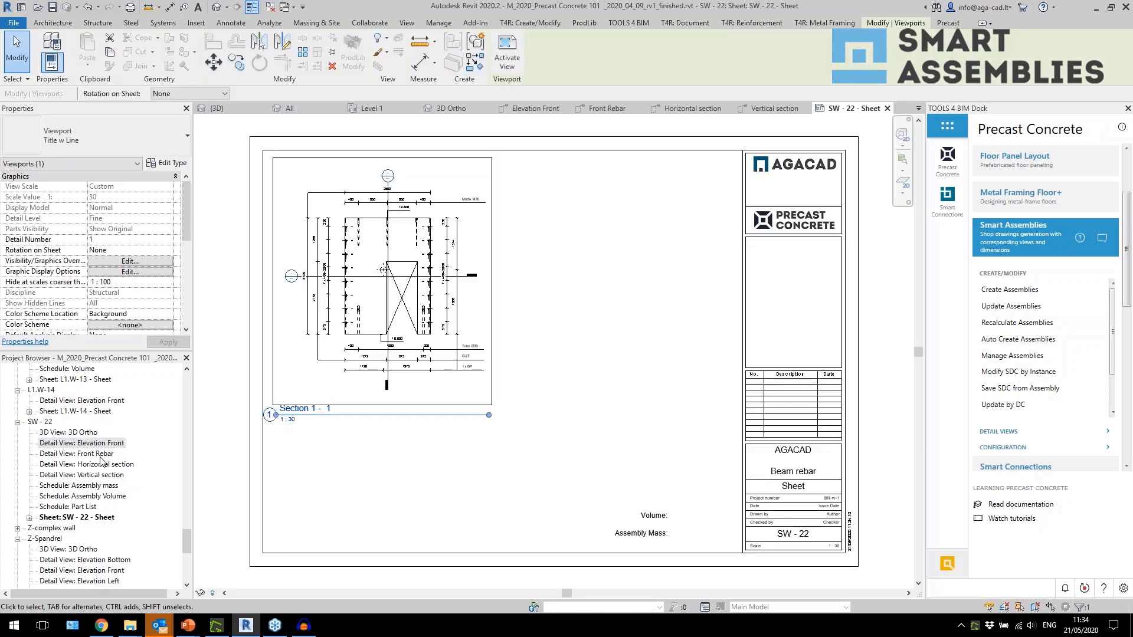
pyautogui.moveTo(100, 454)
pyautogui.mouseDown()
pyautogui.moveTo(357, 407)
pyautogui.moveTo(694, 305)
pyautogui.moveTo(678, 276)
pyautogui.mouseUp()
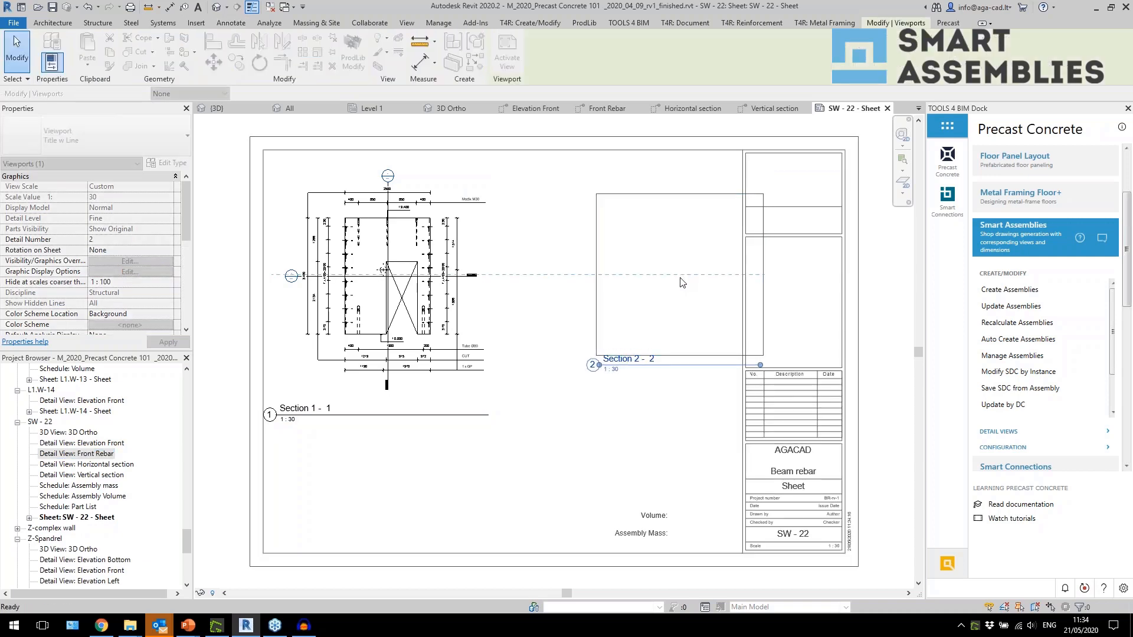
pyautogui.click(614, 411)
# Step: Change the Elevation Front and Front Rebar viewports on the sheet to the No Title type
pyautogui.moveTo(641, 414); pyautogui.dragTo(437, 340)
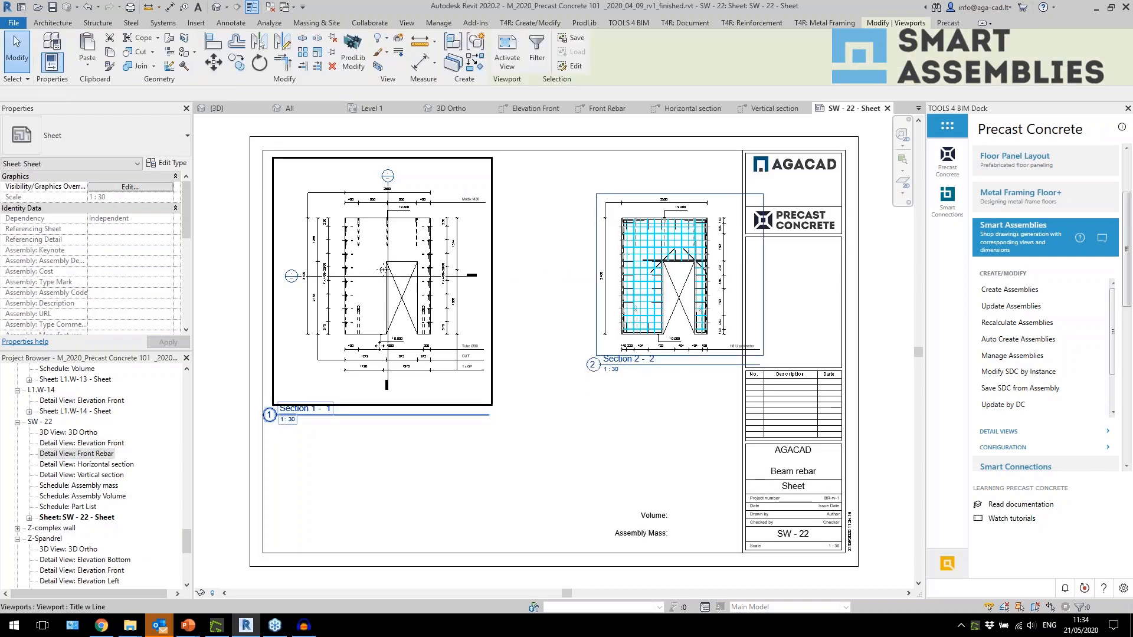
pyautogui.click(94, 140)
pyautogui.click(68, 192)
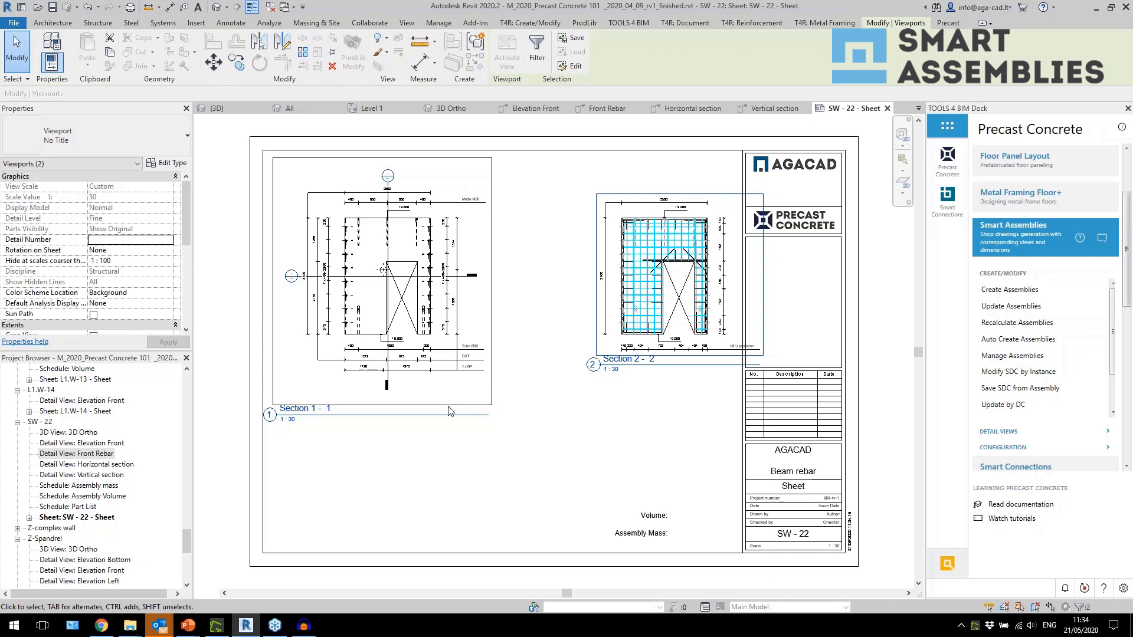
pyautogui.click(494, 449)
# Step: Place the Vertical section view between the two elevations and the Horizontal section view below the Elevation Front
pyautogui.moveTo(108, 478); pyautogui.dragTo(527, 273)
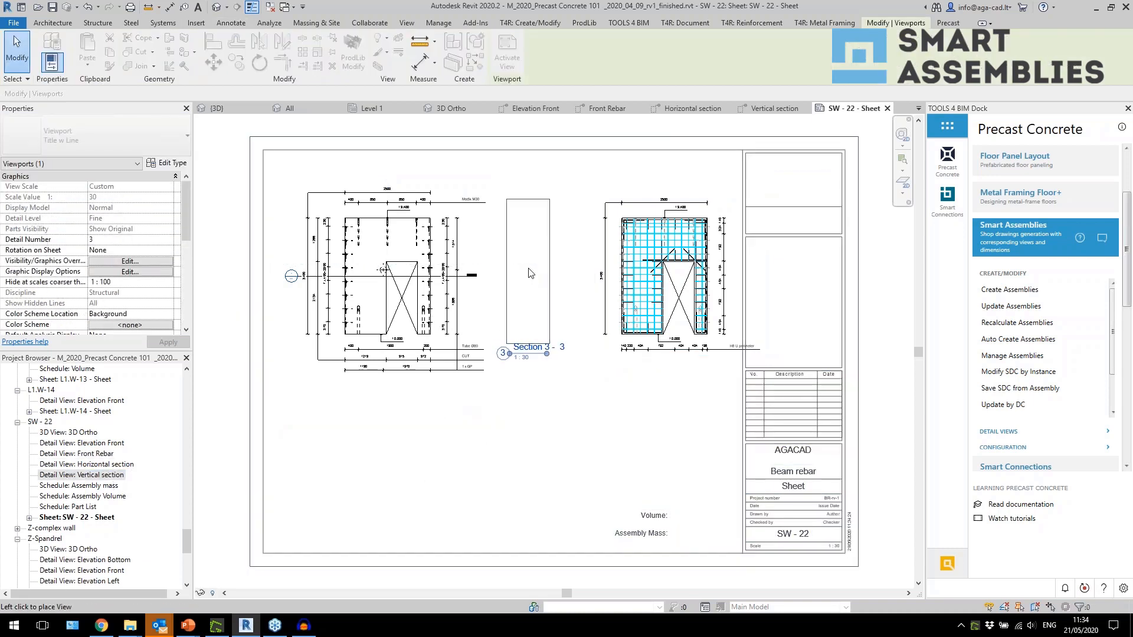
pyautogui.click(528, 273)
pyautogui.press('Escape')
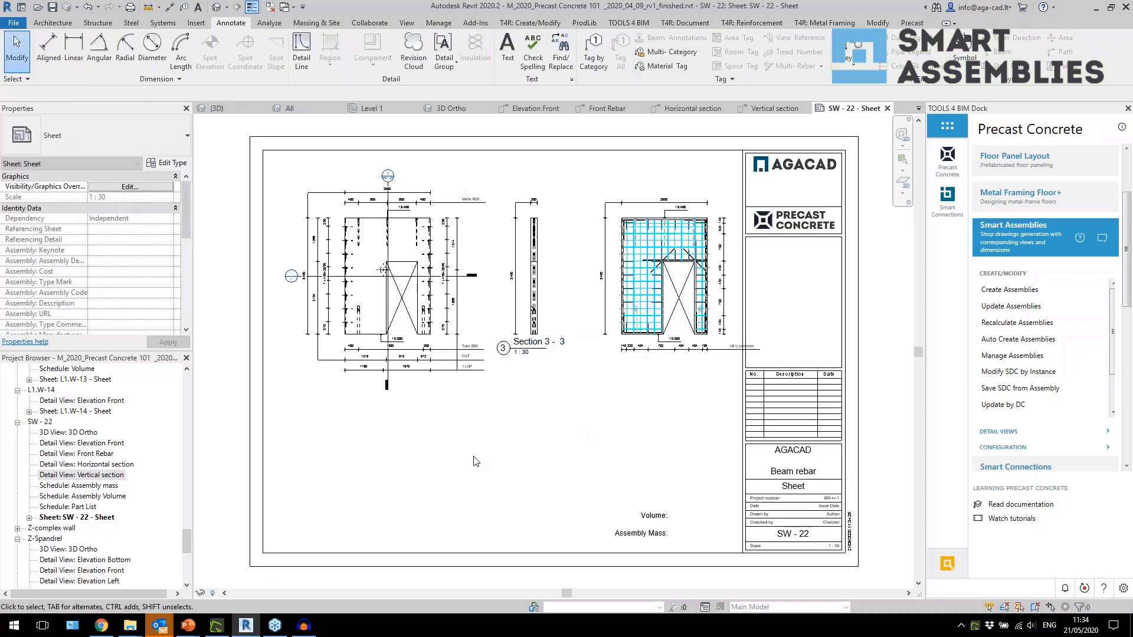
pyautogui.click(110, 465)
pyautogui.moveTo(413, 427); pyautogui.dragTo(404, 430)
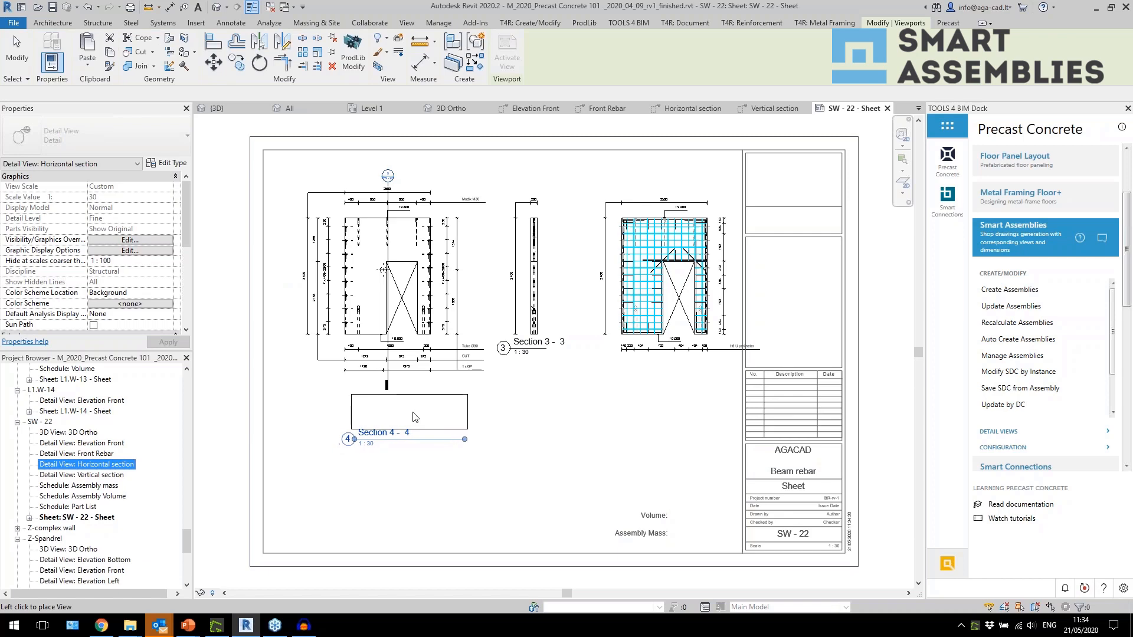
pyautogui.click(379, 420)
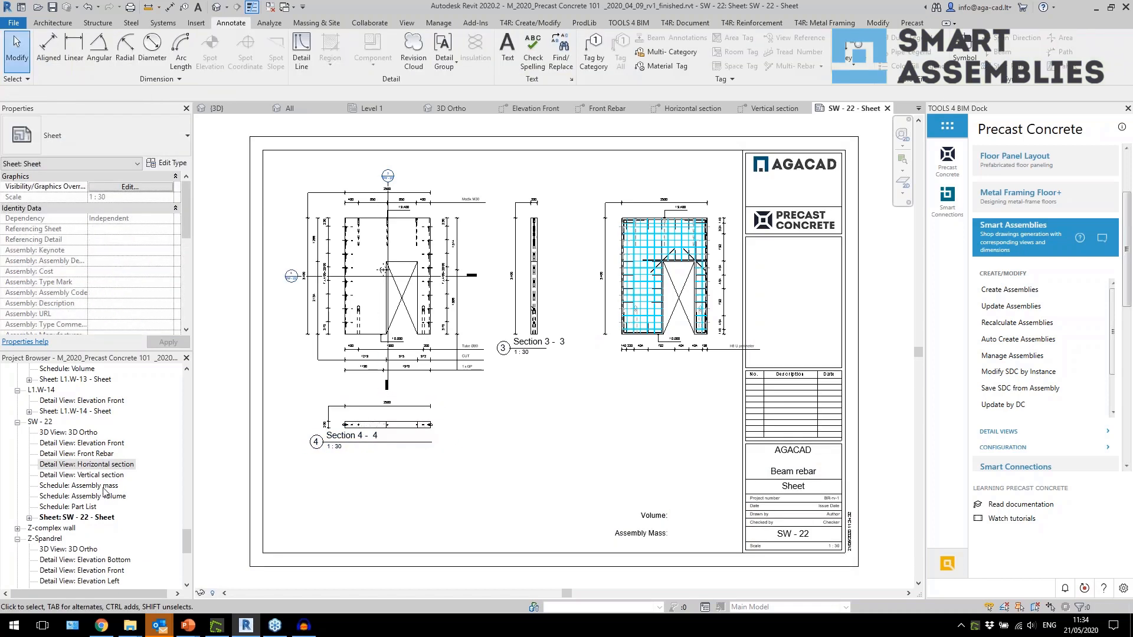
# Step: Place the Assembly mass and Assembly Volume schedules beside their matching labels at the foot of the sheet
pyautogui.moveTo(104, 487); pyautogui.dragTo(163, 488)
pyautogui.click(695, 536)
pyautogui.click(82, 496)
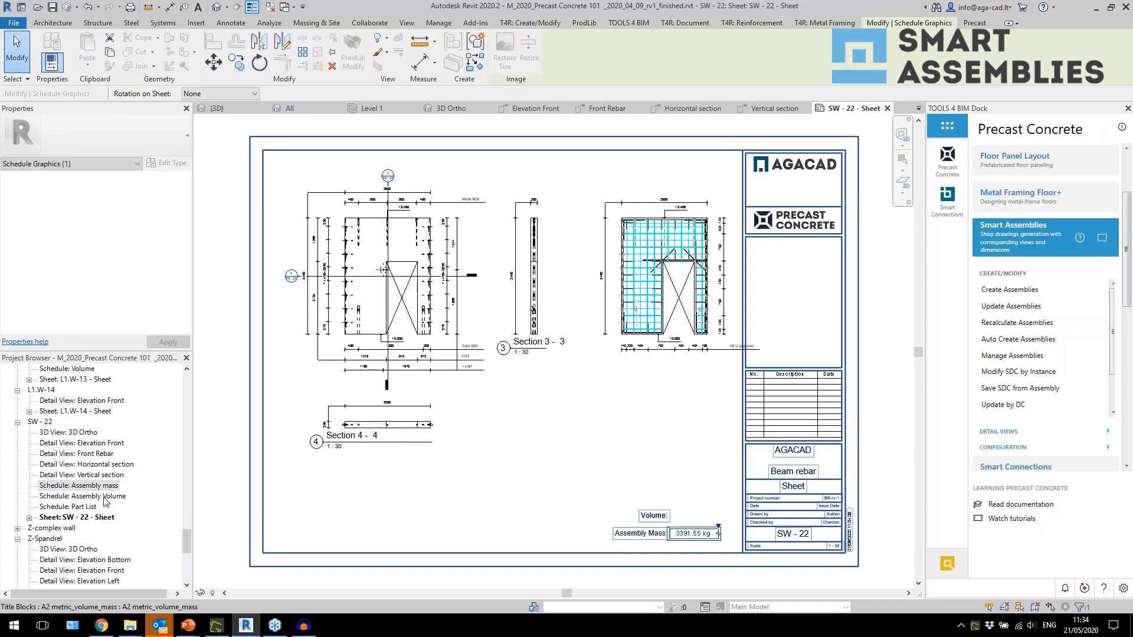
pyautogui.click(689, 516)
pyautogui.click(254, 540)
# Step: Place the Part List schedule on the sheet in the free area above the volume and mass values
pyautogui.click(82, 506)
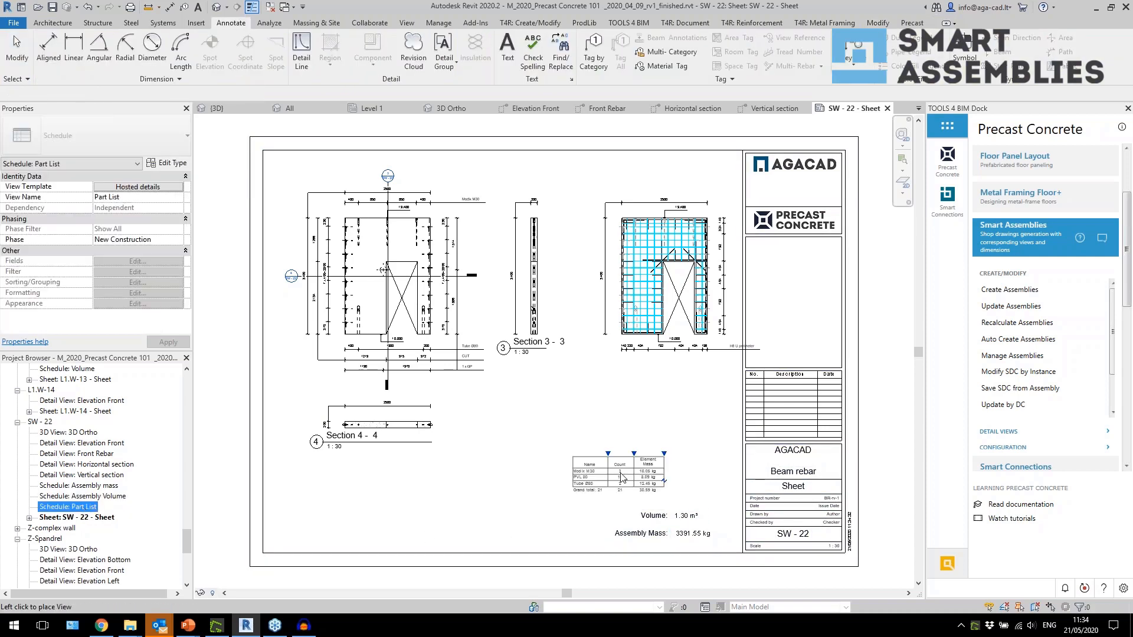
pyautogui.click(540, 437)
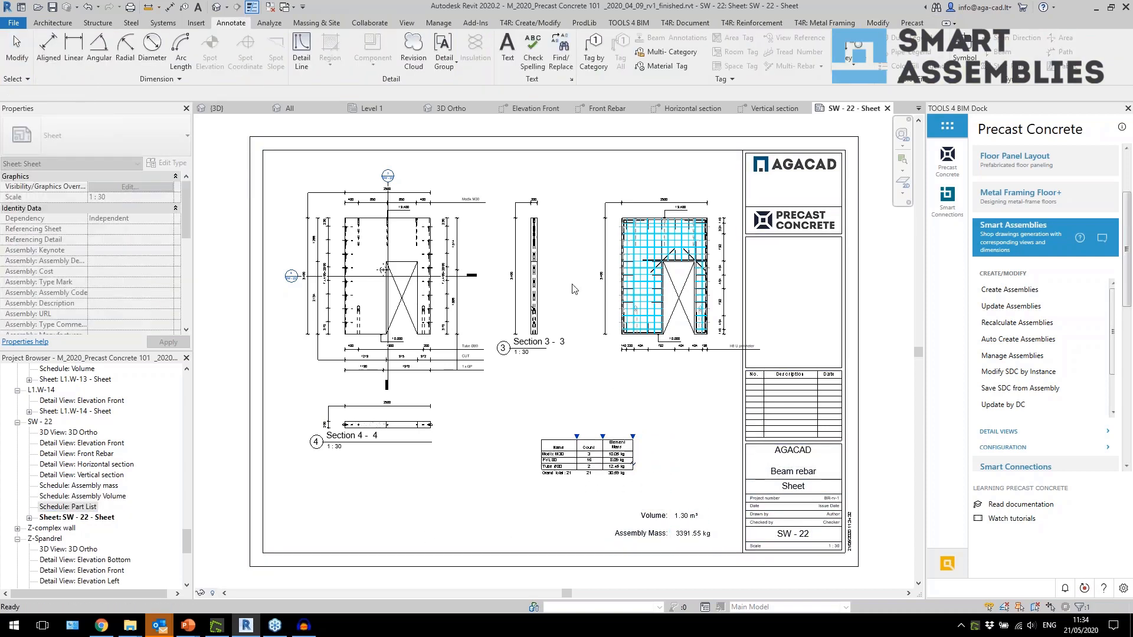
pyautogui.click(464, 461)
# Step: Switch the Vertical section and Horizontal section viewports to the No Title type
pyautogui.moveTo(519, 433); pyautogui.dragTo(361, 314)
pyautogui.click(93, 129)
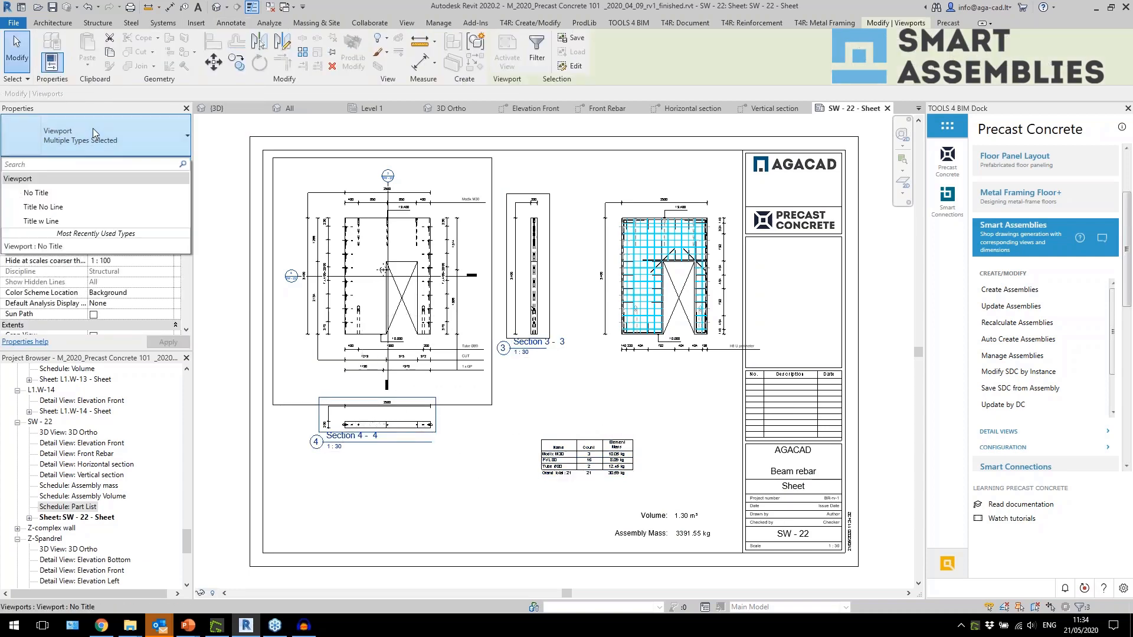
pyautogui.click(61, 188)
pyautogui.click(422, 480)
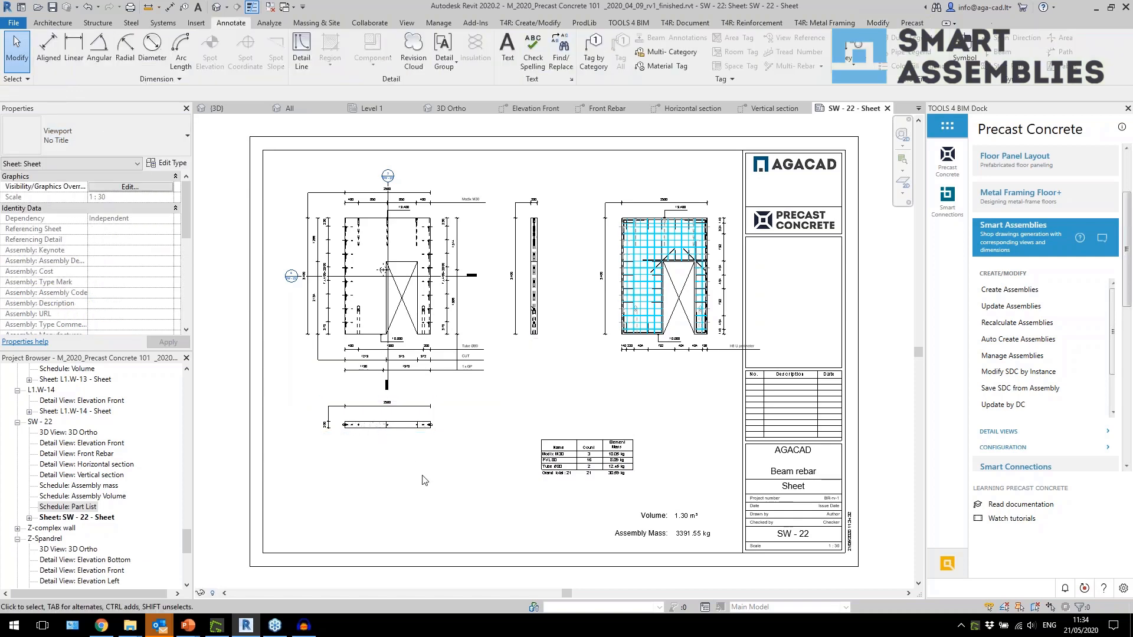
# Step: Move the Front Rebar viewport closer to the vertical section so it clears the title block
pyautogui.click(597, 318)
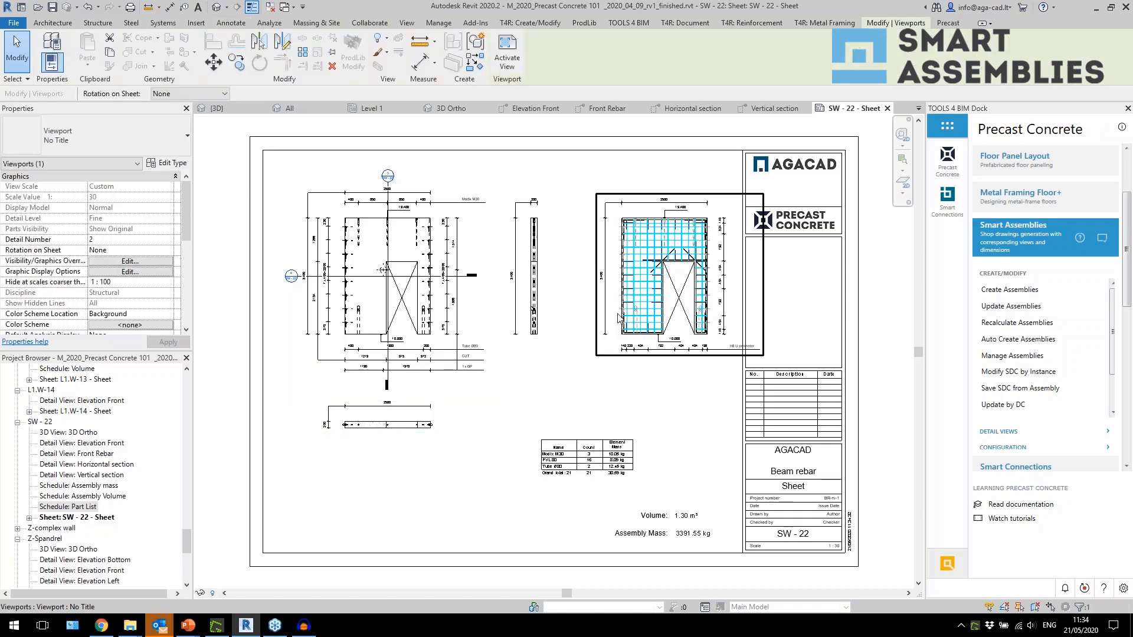
pyautogui.moveTo(597, 318); pyautogui.dragTo(575, 319)
pyautogui.click(675, 399)
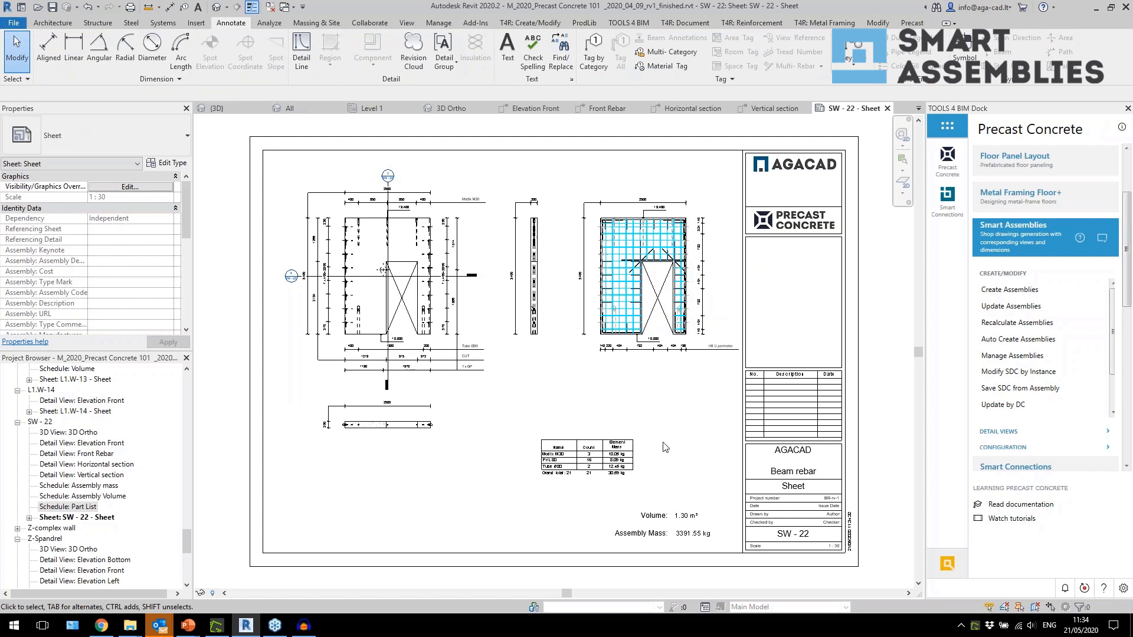
# Step: Assign SW - 22 - Sheet as the sheet template in the Solid wall shop drawing configuration and save it
pyautogui.click(1013, 449)
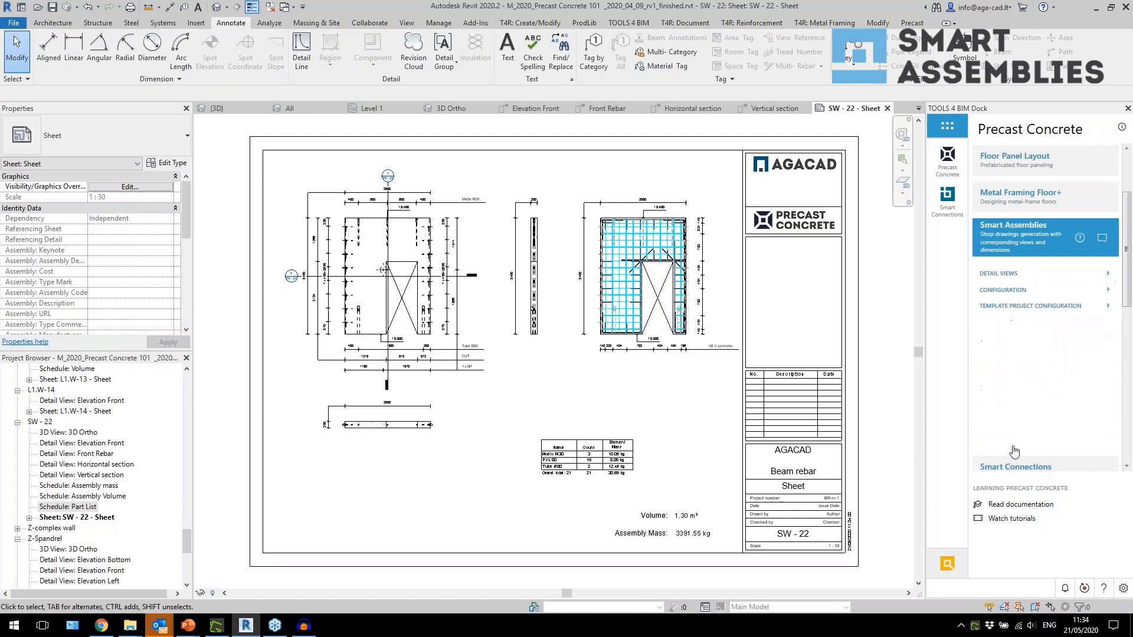
pyautogui.click(1010, 290)
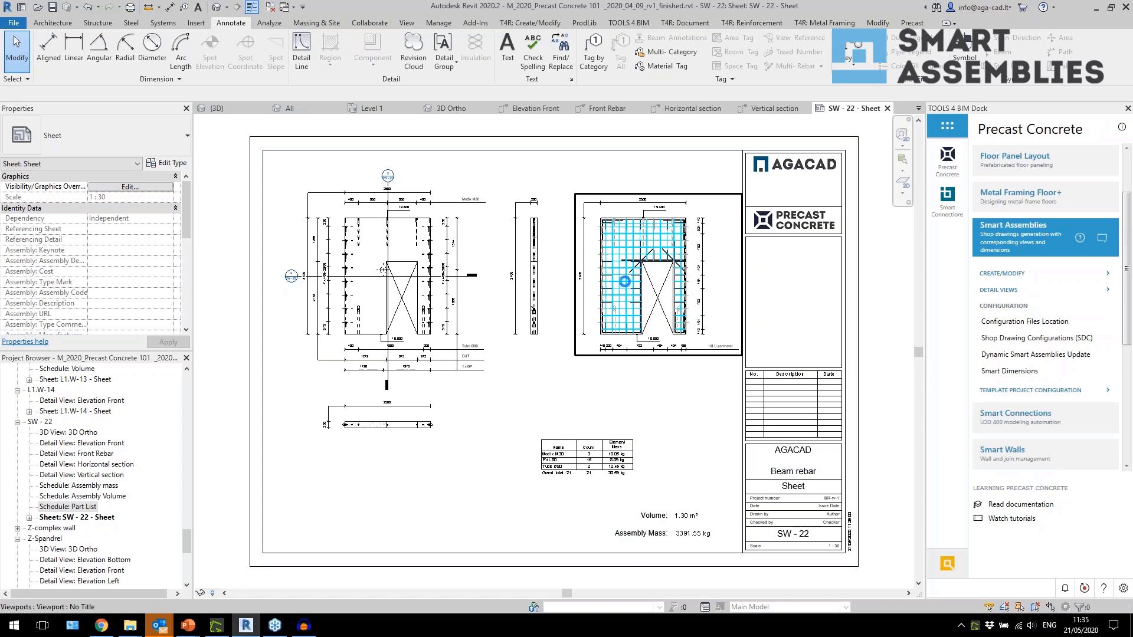
pyautogui.click(1036, 338)
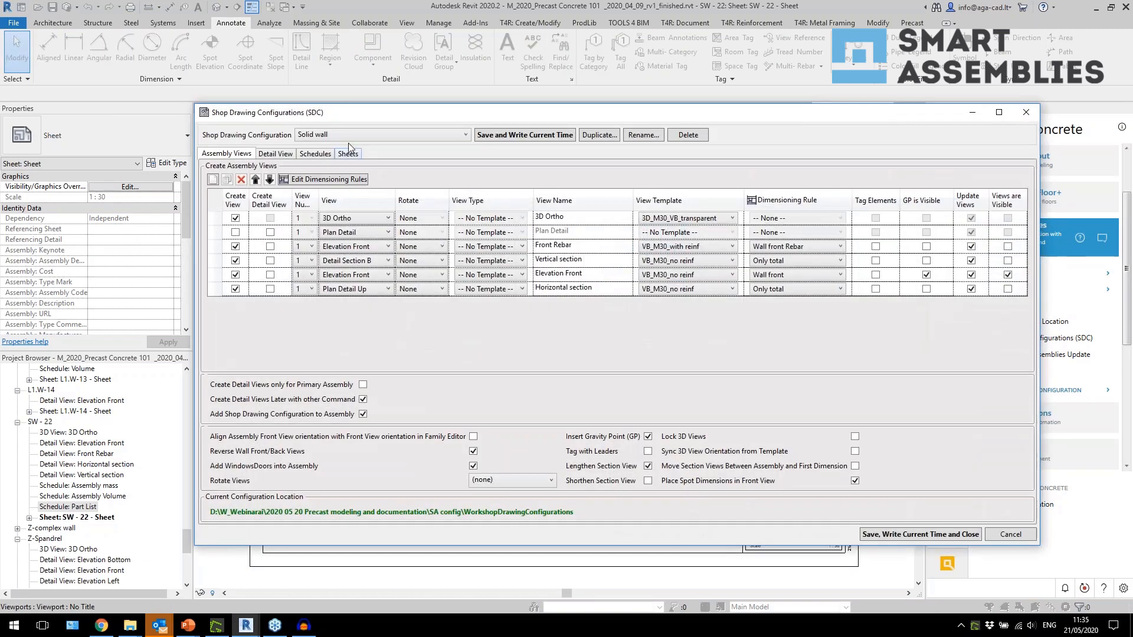
pyautogui.click(348, 154)
pyautogui.click(806, 211)
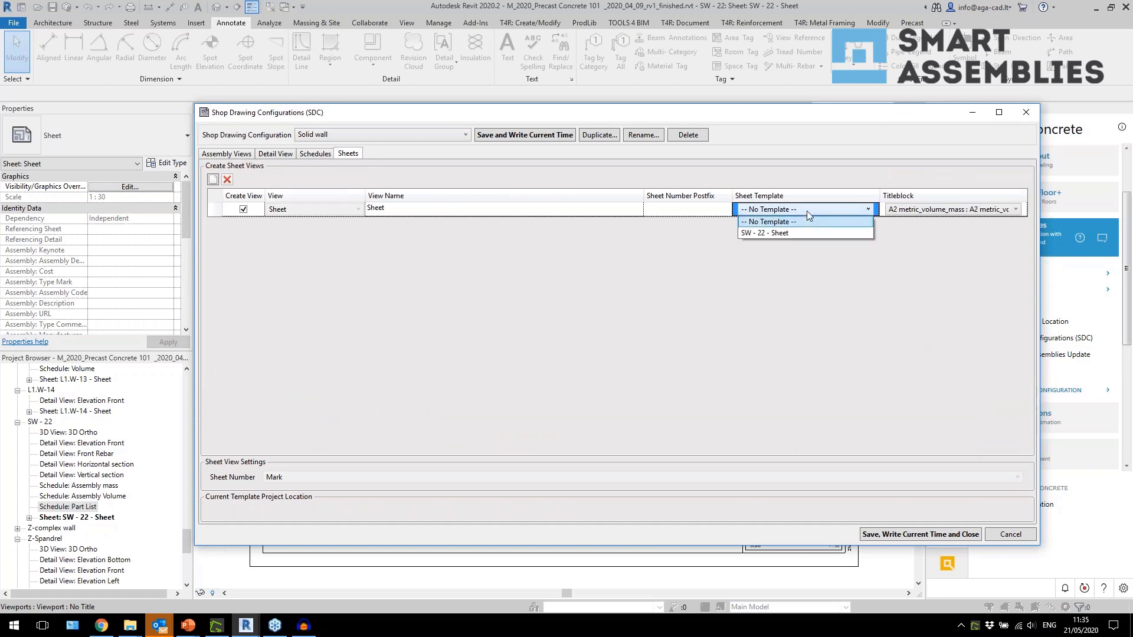
pyautogui.click(794, 232)
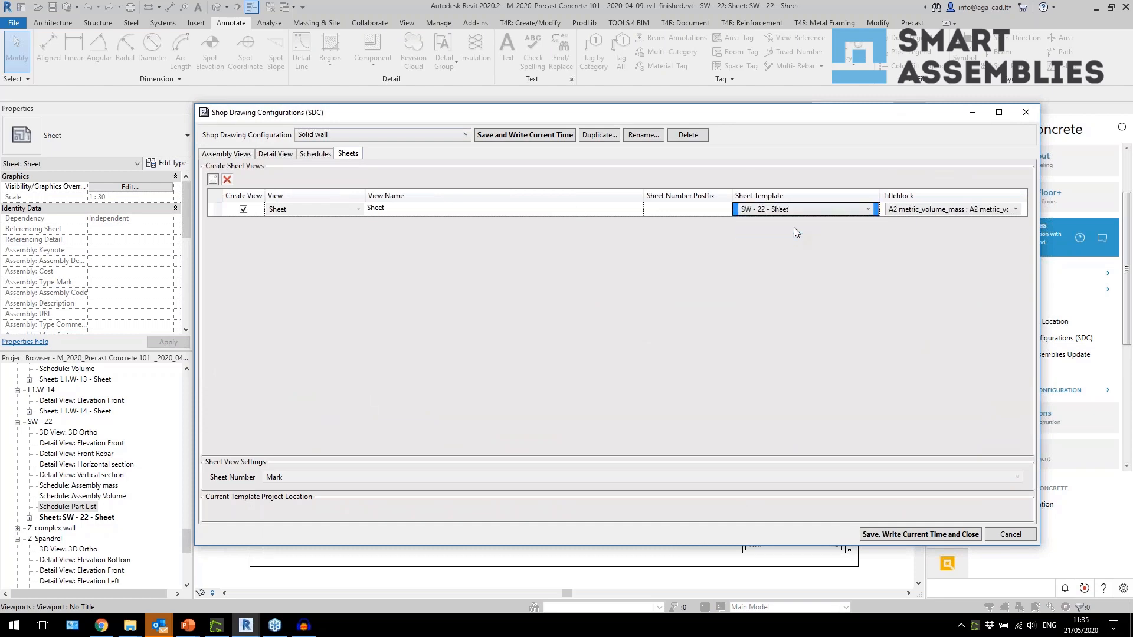
pyautogui.click(893, 535)
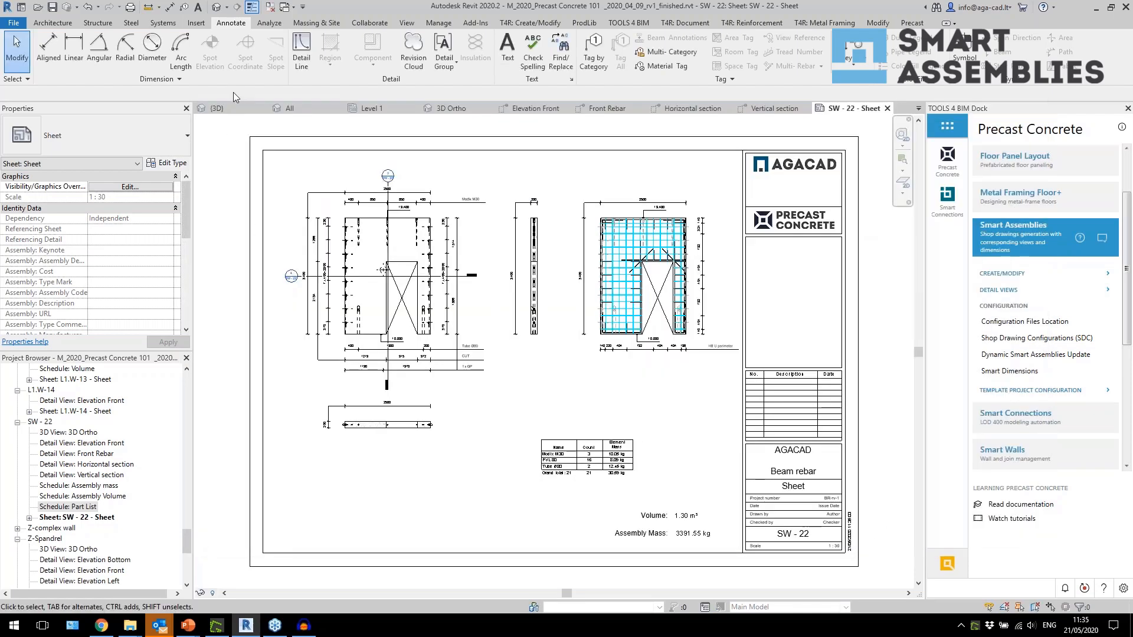
# Step: Return to the default 3D view and turn off its section box
pyautogui.click(216, 8)
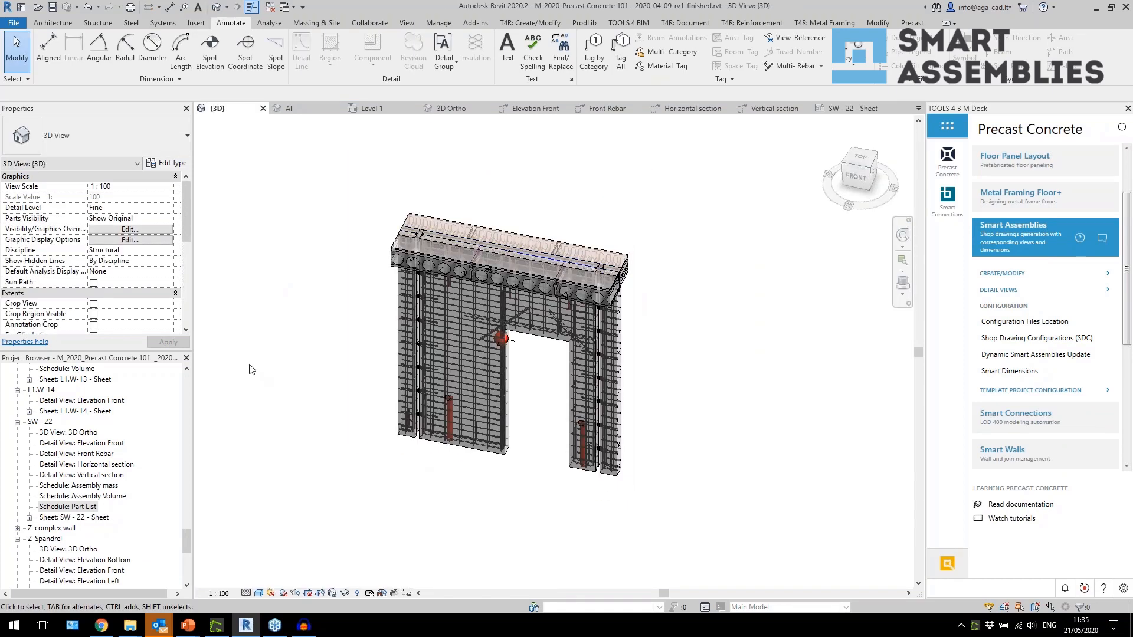
pyautogui.scroll(-3, 135, 283)
pyautogui.click(94, 283)
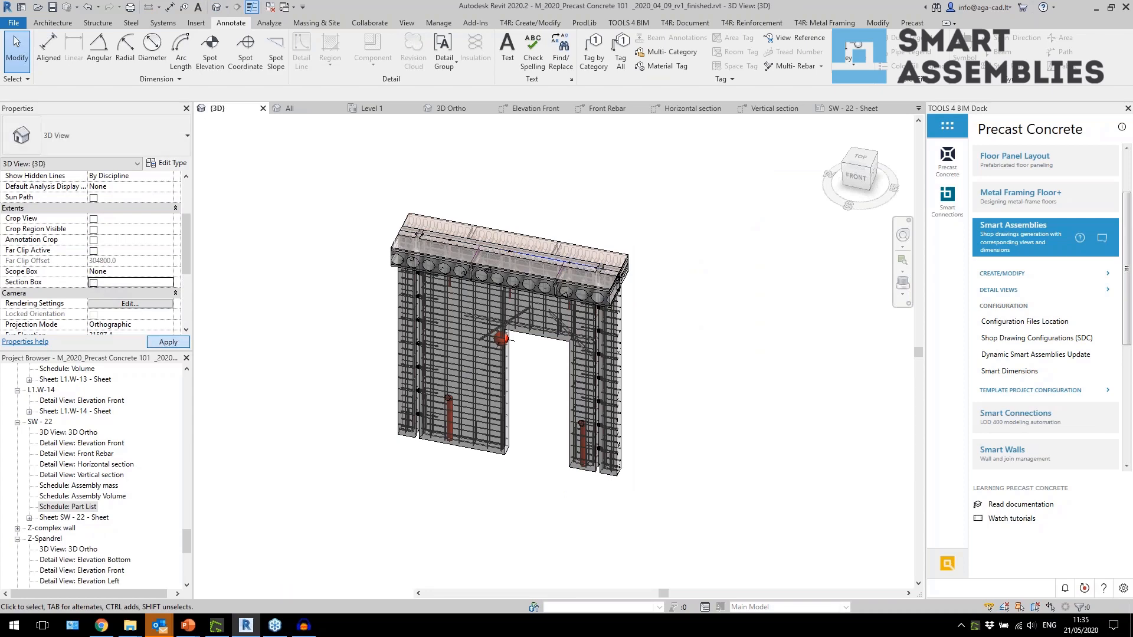
# Step: Create assemblies for two more Wall 200 panels near the building corner using the Solid wall shop drawing configuration
pyautogui.scroll(3, 429, 481)
pyautogui.scroll(5, 455, 410)
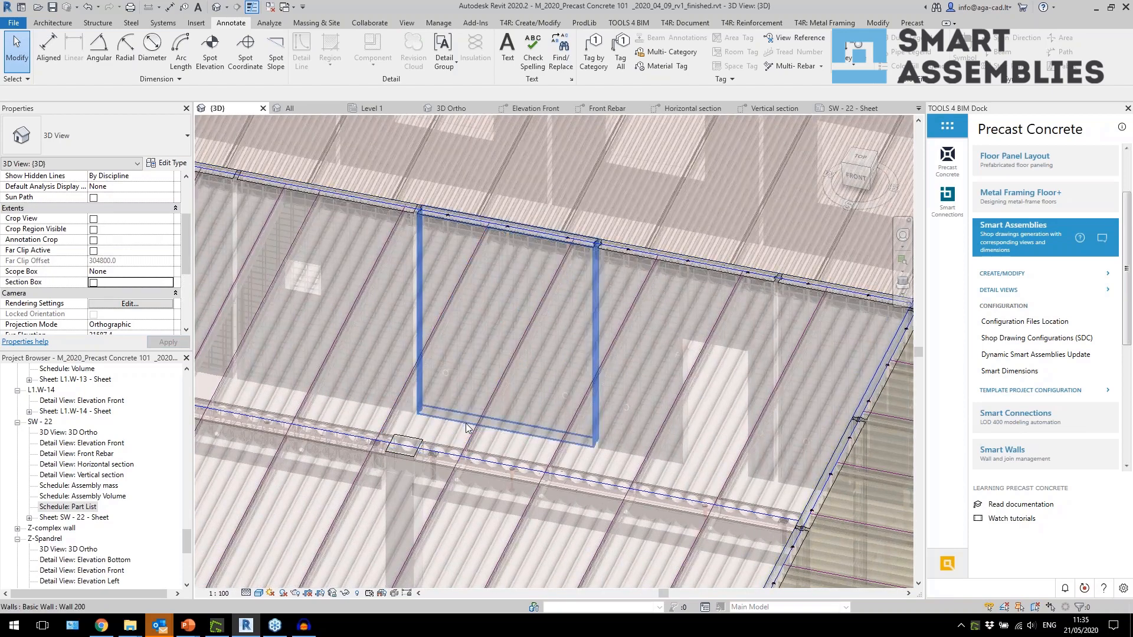
pyautogui.click(466, 428)
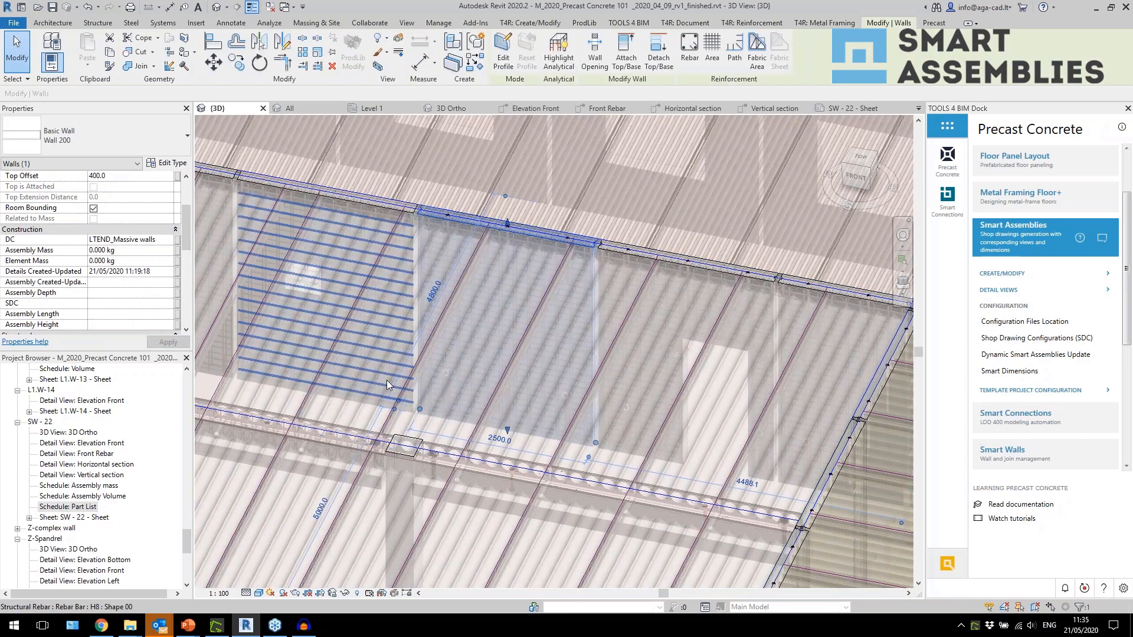
pyautogui.scroll(-2, 387, 380)
pyautogui.scroll(3, 678, 469)
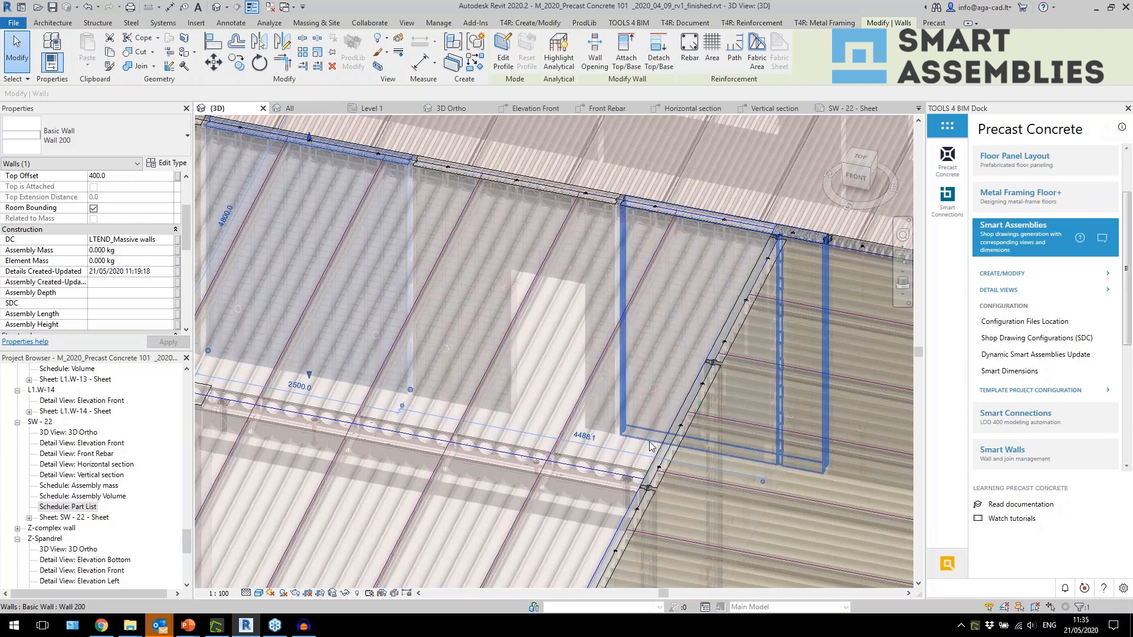
pyautogui.keyDown('ctrl'); pyautogui.click(623, 353); pyautogui.keyUp('ctrl')
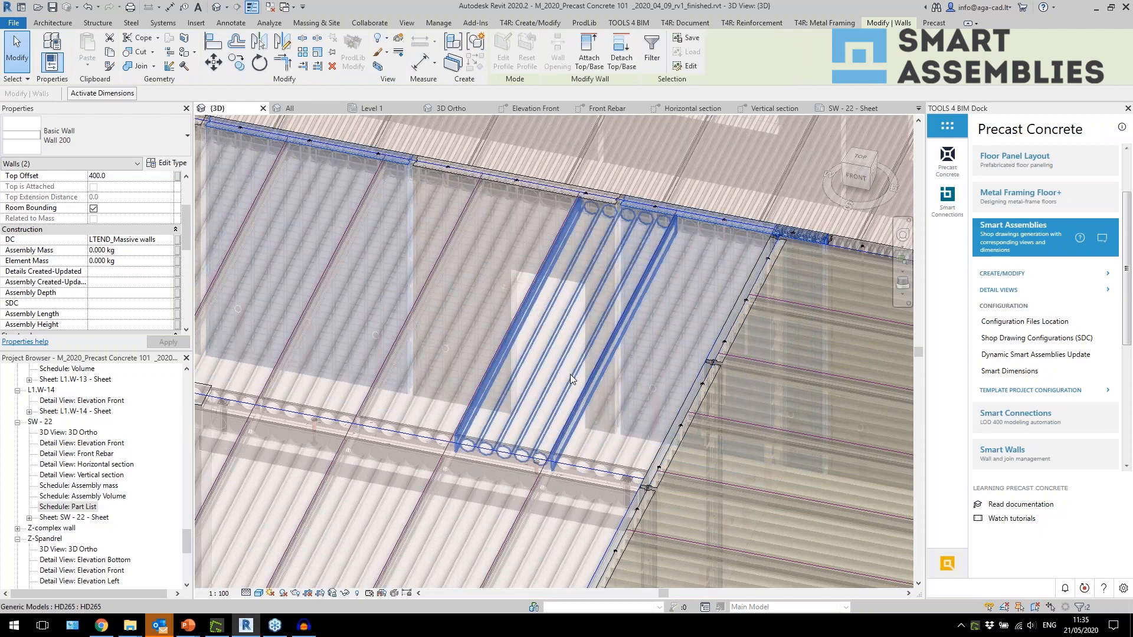
pyautogui.scroll(-1, 567, 366)
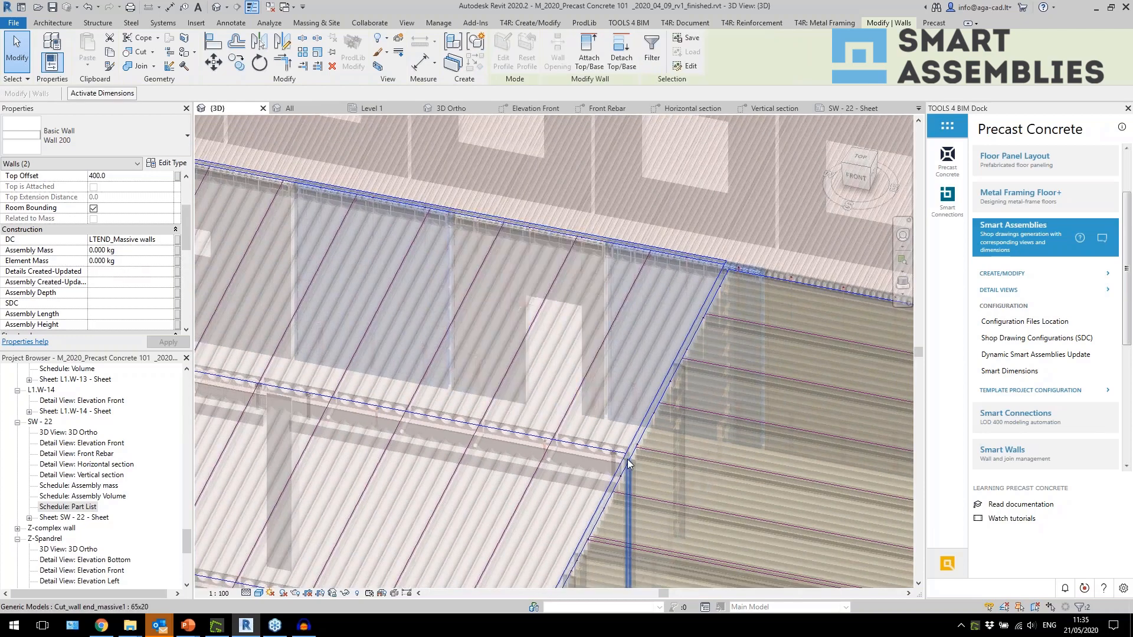
pyautogui.click(1002, 274)
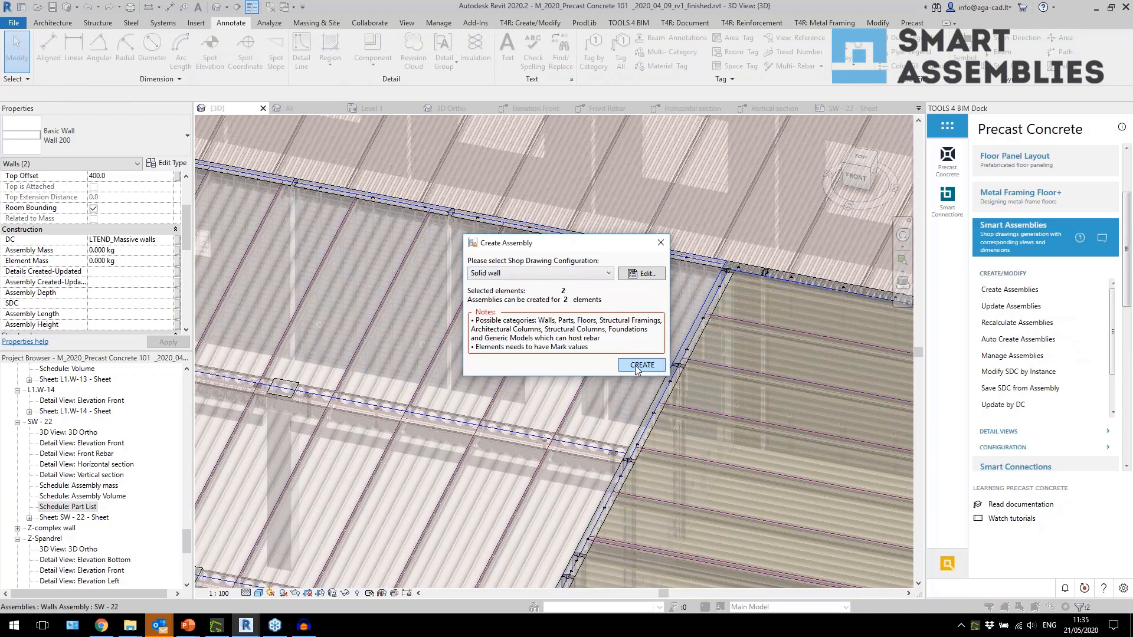
pyautogui.click(636, 366)
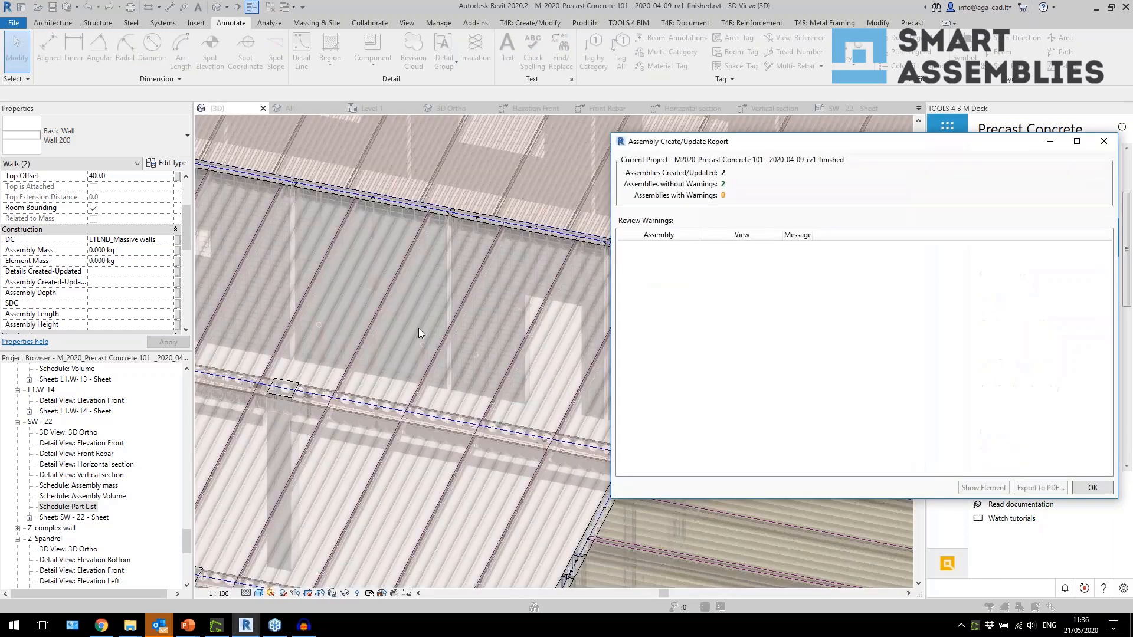
pyautogui.click(1092, 488)
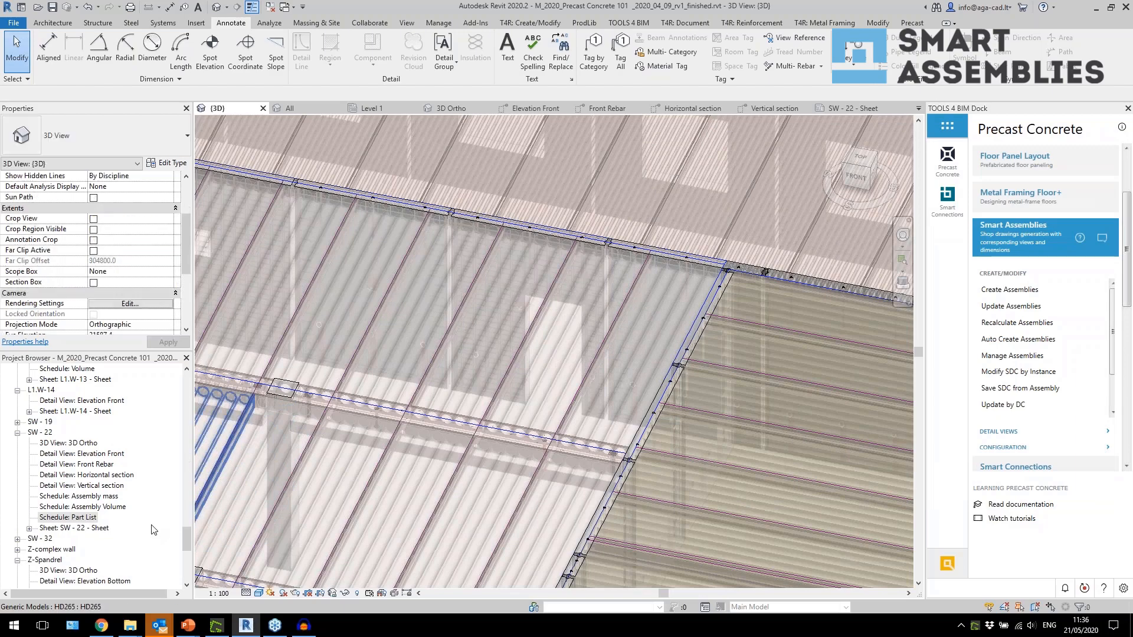
# Step: Open the SW - 19 - Sheet of the new SW - 19 assembly to check its layout
pyautogui.doubleClick(41, 422)
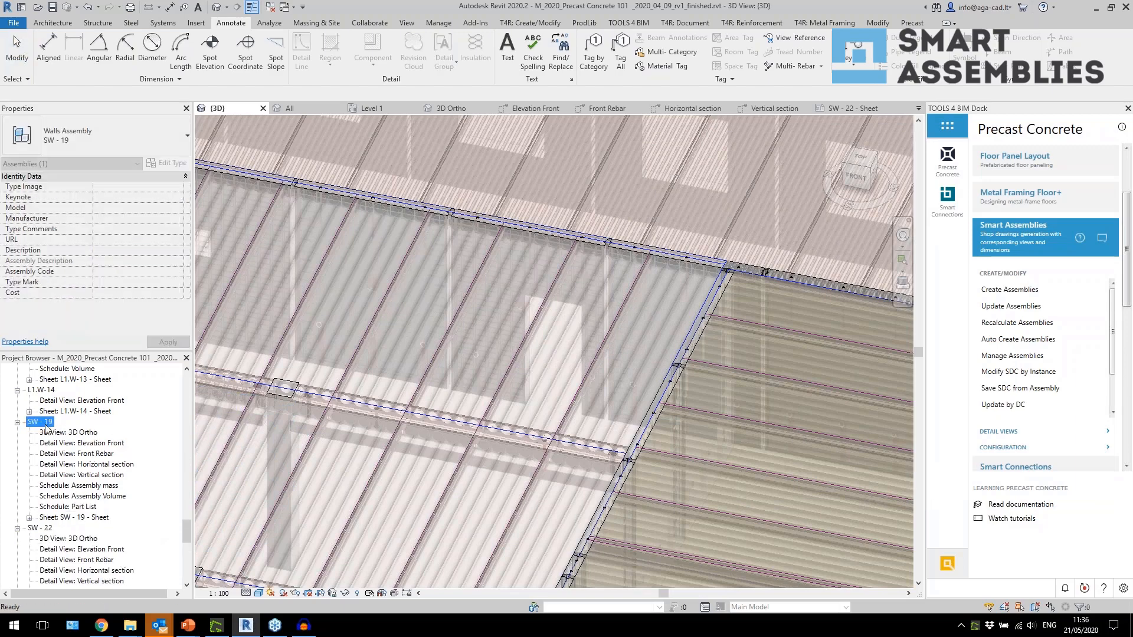
pyautogui.doubleClick(77, 517)
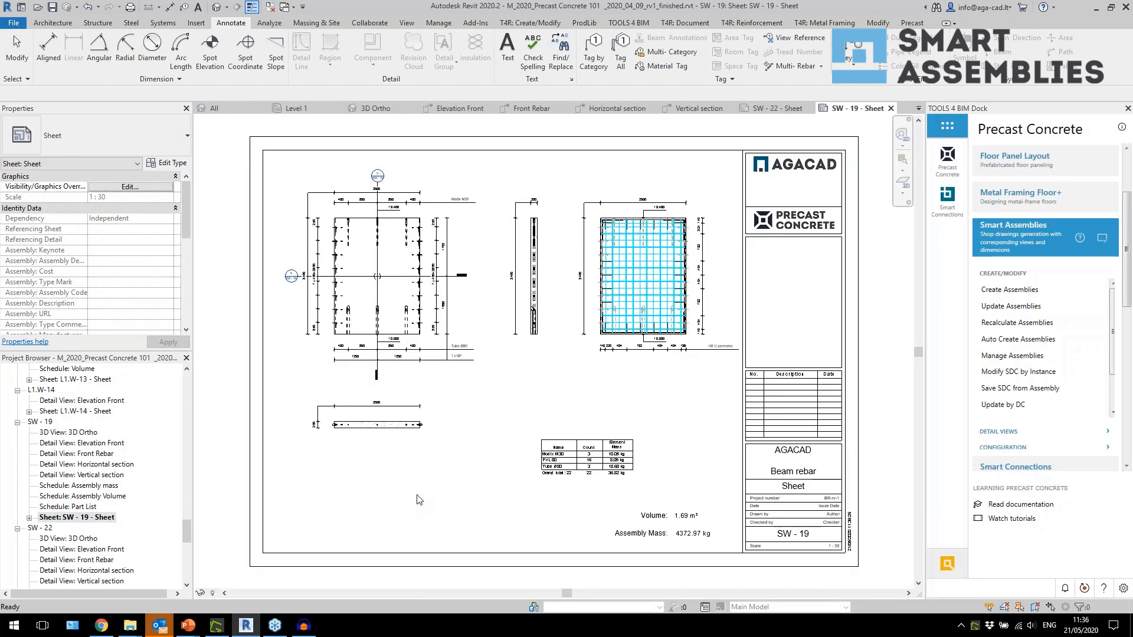
pyautogui.click(640, 356)
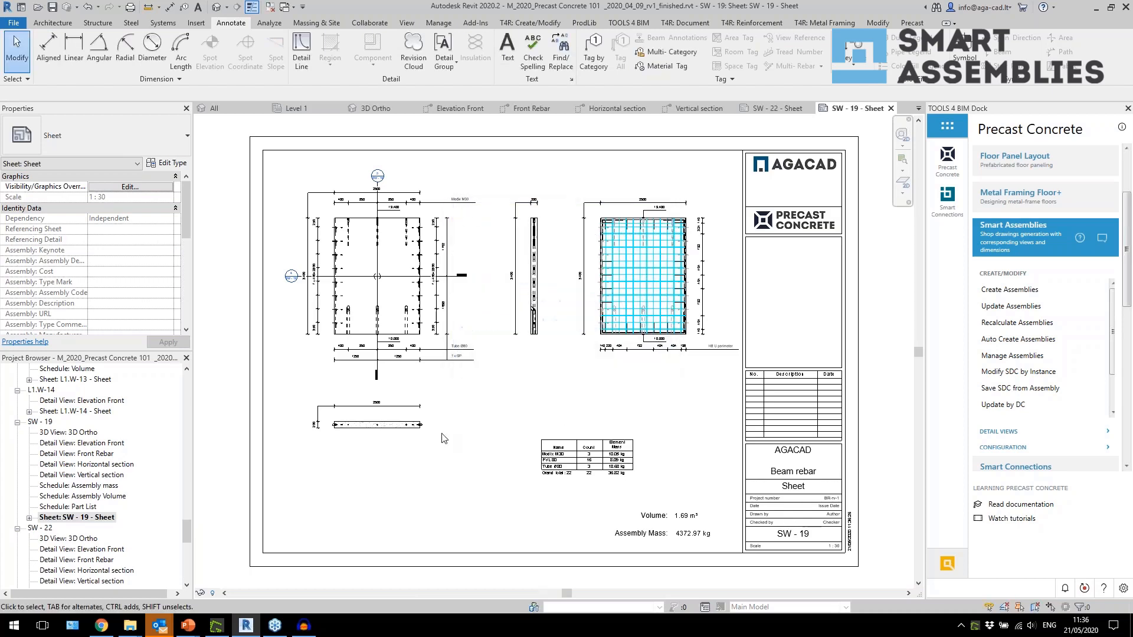
# Step: Open the SW - 32 - Sheet of the SW - 32 assembly and examine the front elevation's dimensions and embedded-part labels
pyautogui.scroll(-4, 96, 531)
pyautogui.doubleClick(46, 508)
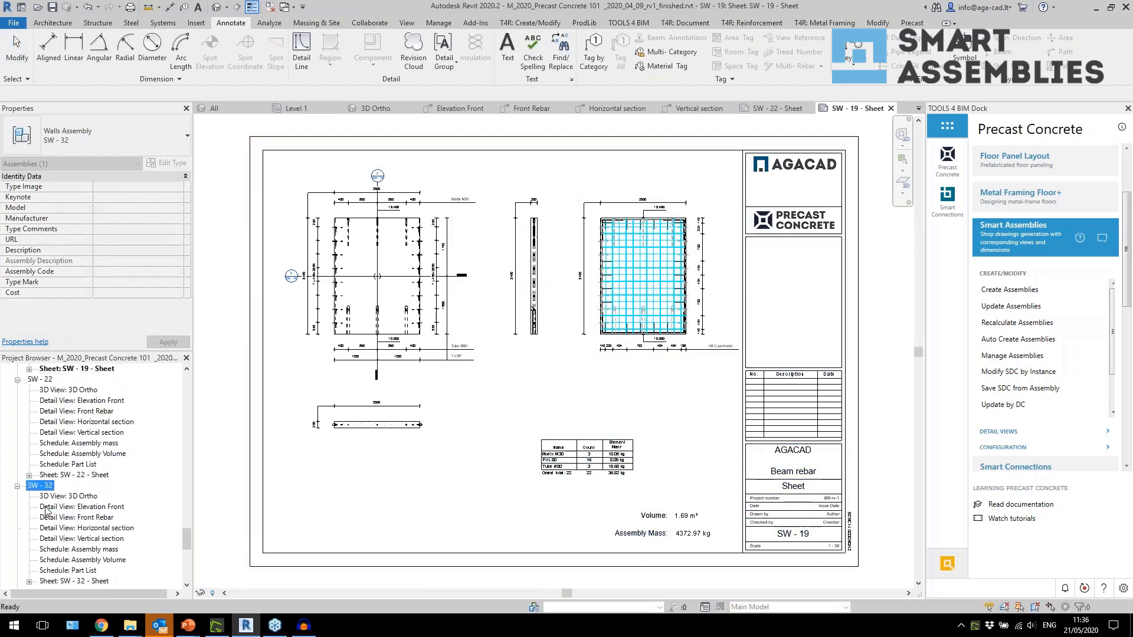
pyautogui.scroll(-2, 140, 492)
pyautogui.click(98, 525)
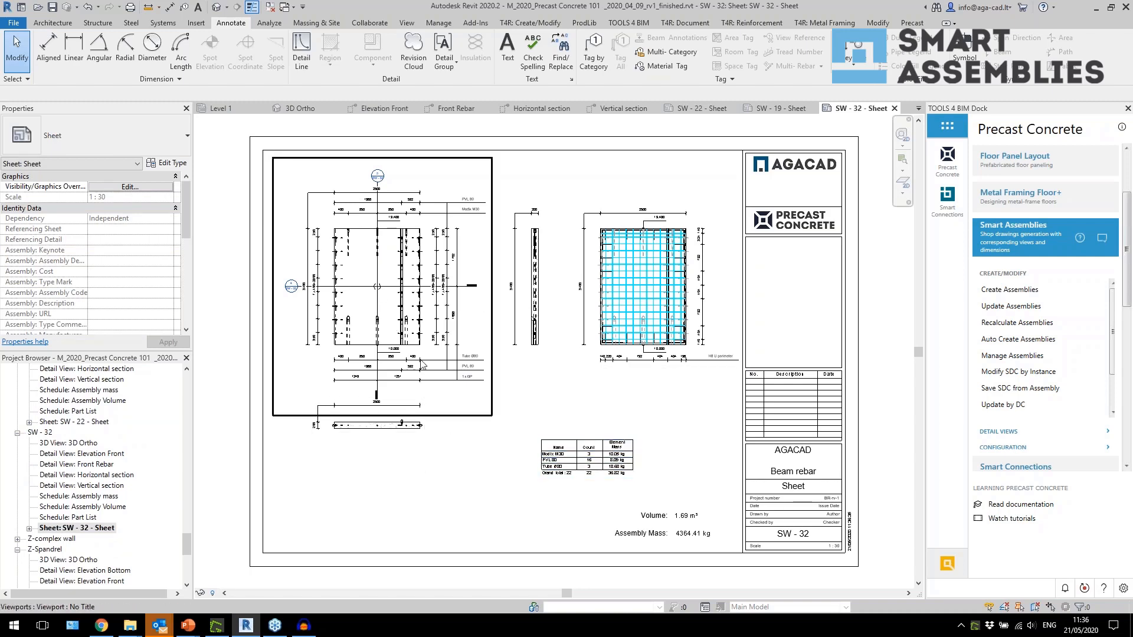
pyautogui.scroll(5, 421, 363)
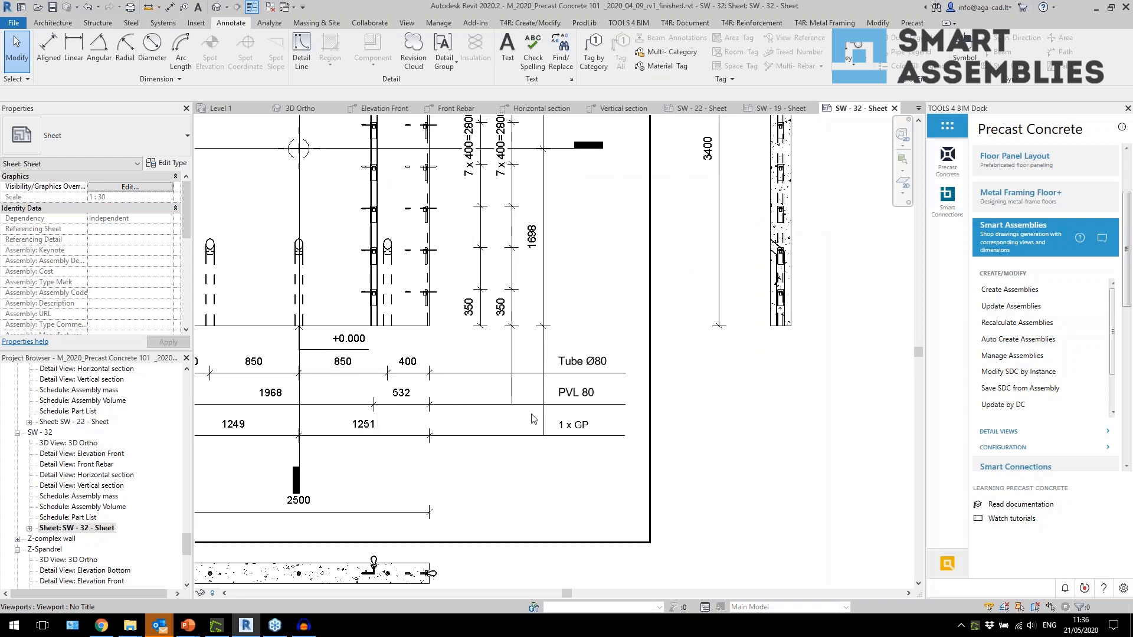
pyautogui.scroll(-2, 442, 401)
pyautogui.scroll(-2, 442, 401)
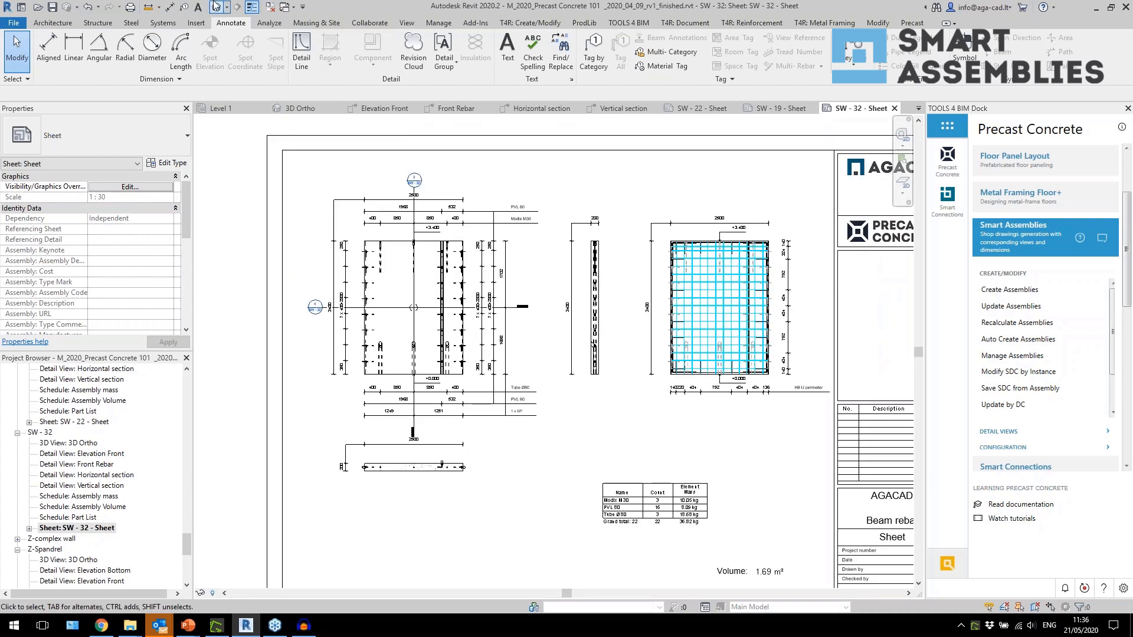
# Step: Return to the default 3D view and close all the inactive views
pyautogui.click(217, 9)
pyautogui.click(271, 8)
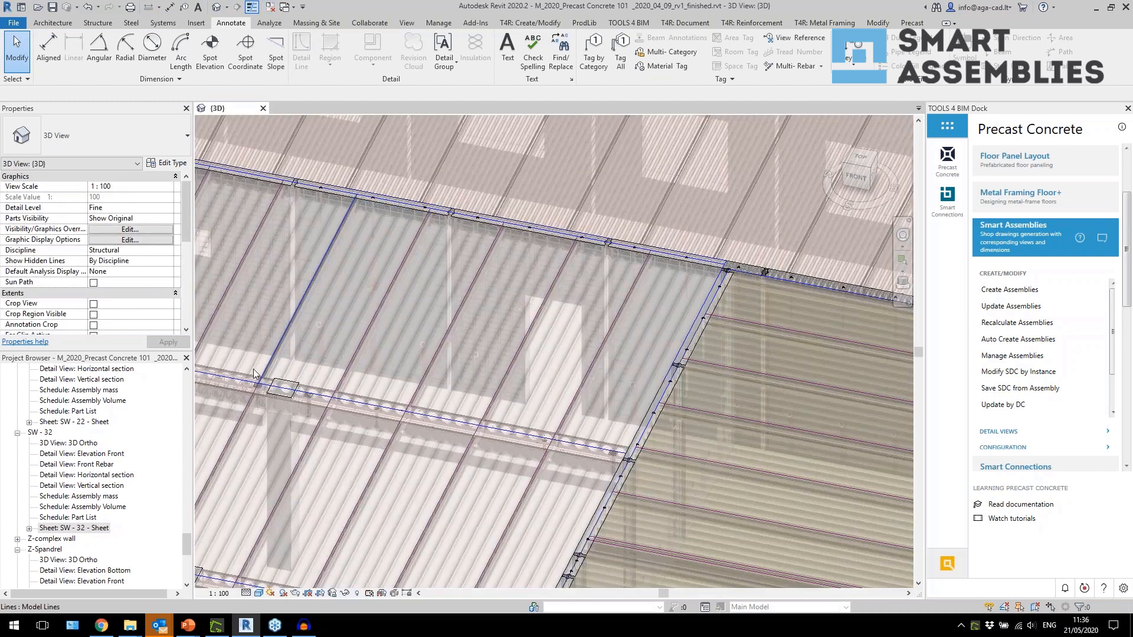
pyautogui.scroll(-4, 112, 496)
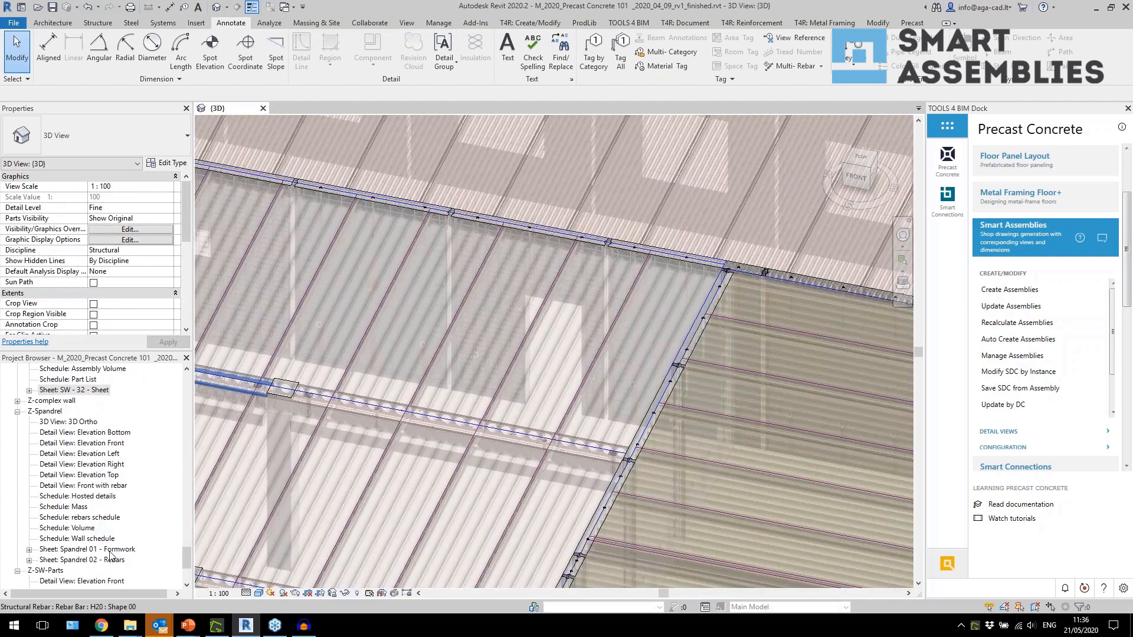
pyautogui.click(110, 550)
pyautogui.press('F2')
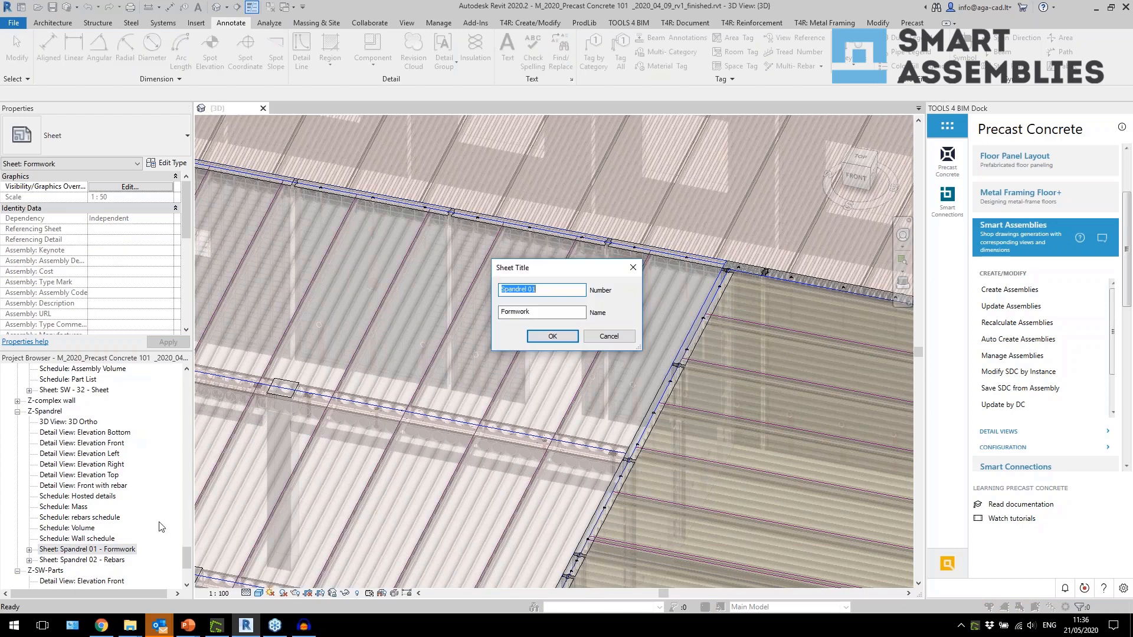
pyautogui.click(599, 336)
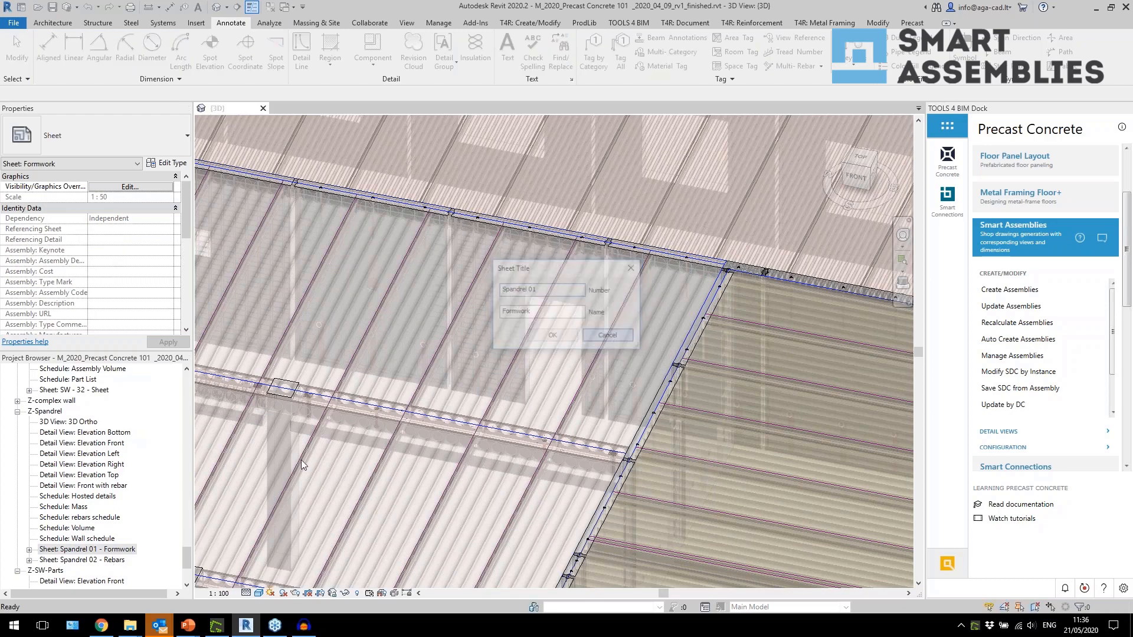
# Step: Open the Spandrel 01 - Formwork sheet and examine its dimensioned elevation, schedules, assembly mass and concrete volume
pyautogui.doubleClick(118, 549)
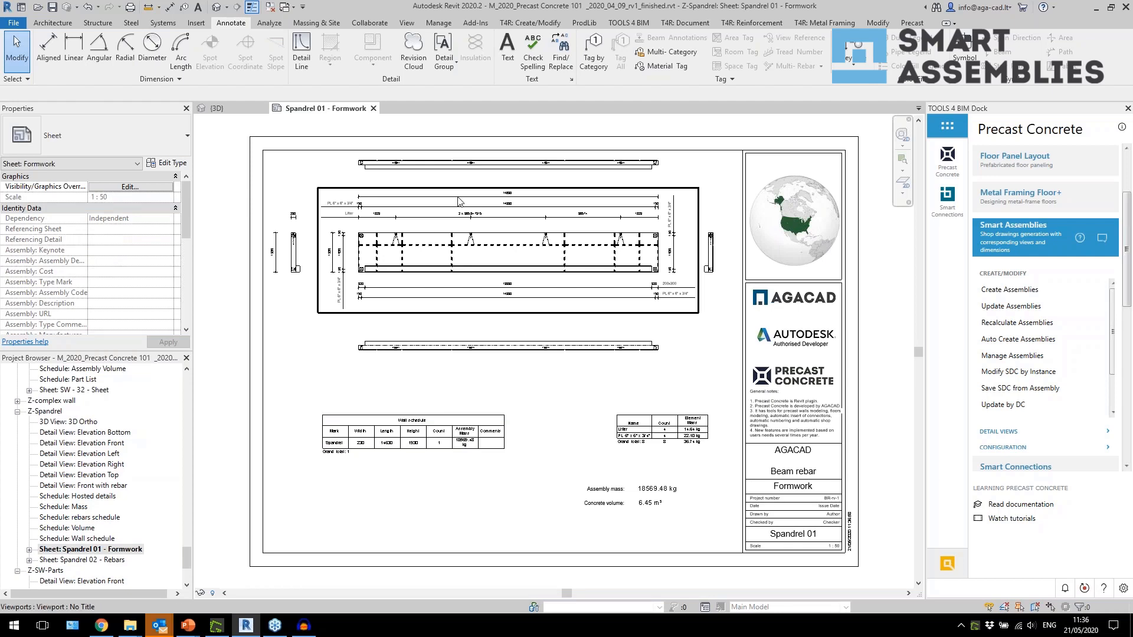
pyautogui.scroll(2, 459, 202)
pyautogui.scroll(1, 481, 326)
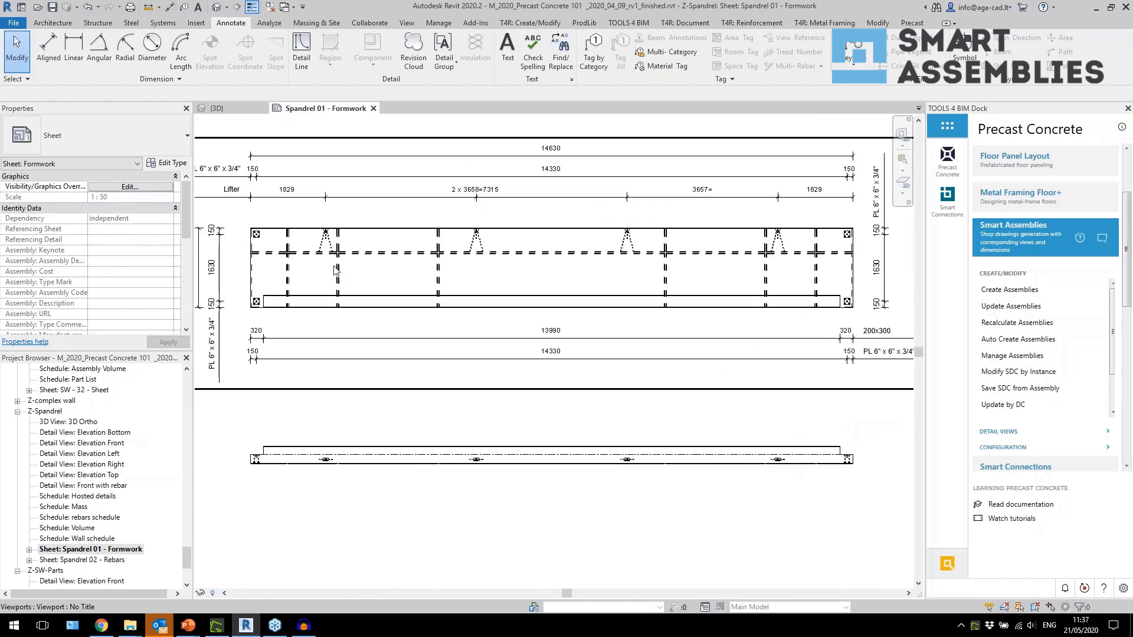
pyautogui.scroll(-4, 450, 232)
pyautogui.scroll(3, 544, 531)
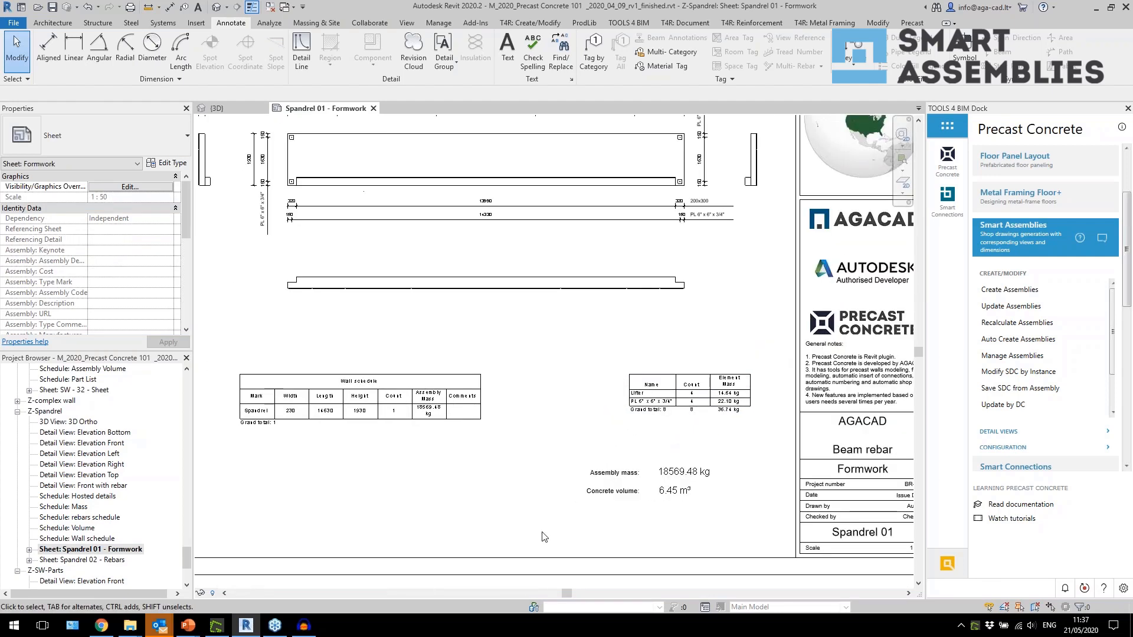
pyautogui.scroll(-3, 625, 401)
# Step: Open the Spandrel 02 - Rebars sheet and examine its rebars schedule up close
pyautogui.click(119, 560)
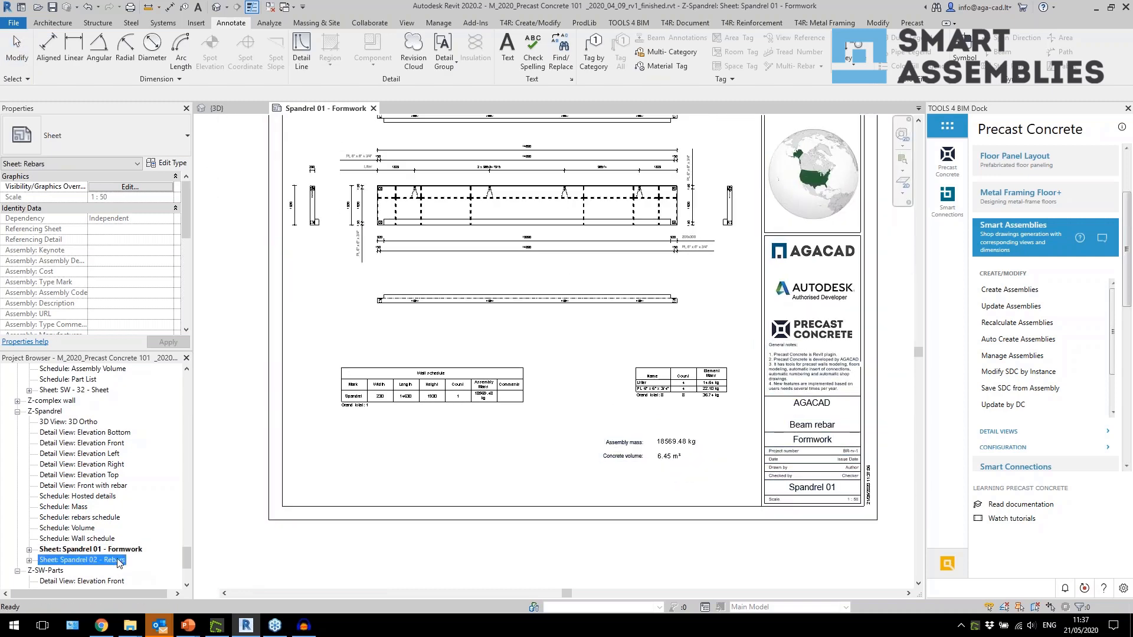
pyautogui.doubleClick(119, 560)
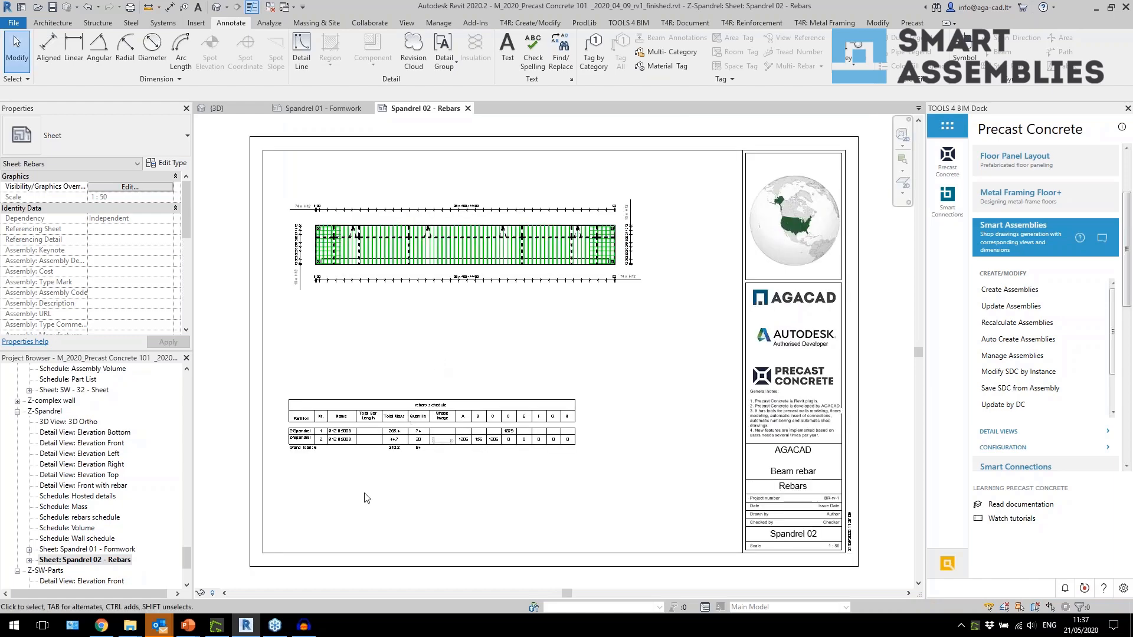
pyautogui.scroll(4, 340, 475)
# Step: Open the four SW-Parts sheets in turn: Schedules, Formwork, Inner layer reinforcement and Outer layer reinforcement, and examine their contents
pyautogui.scroll(-4, 148, 500)
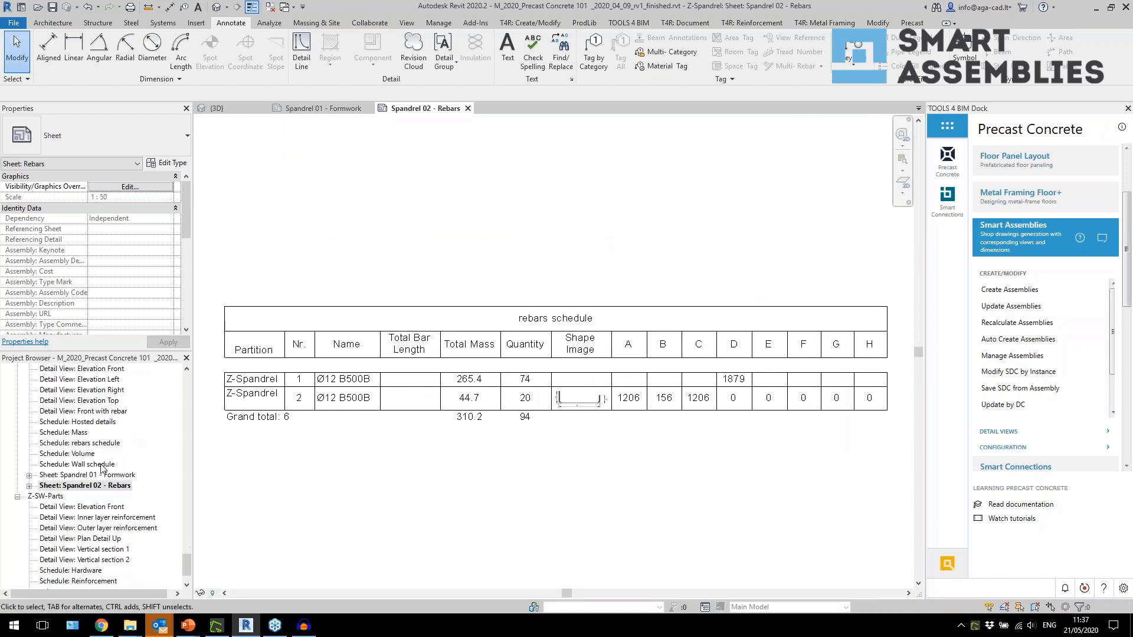
pyautogui.click(98, 550)
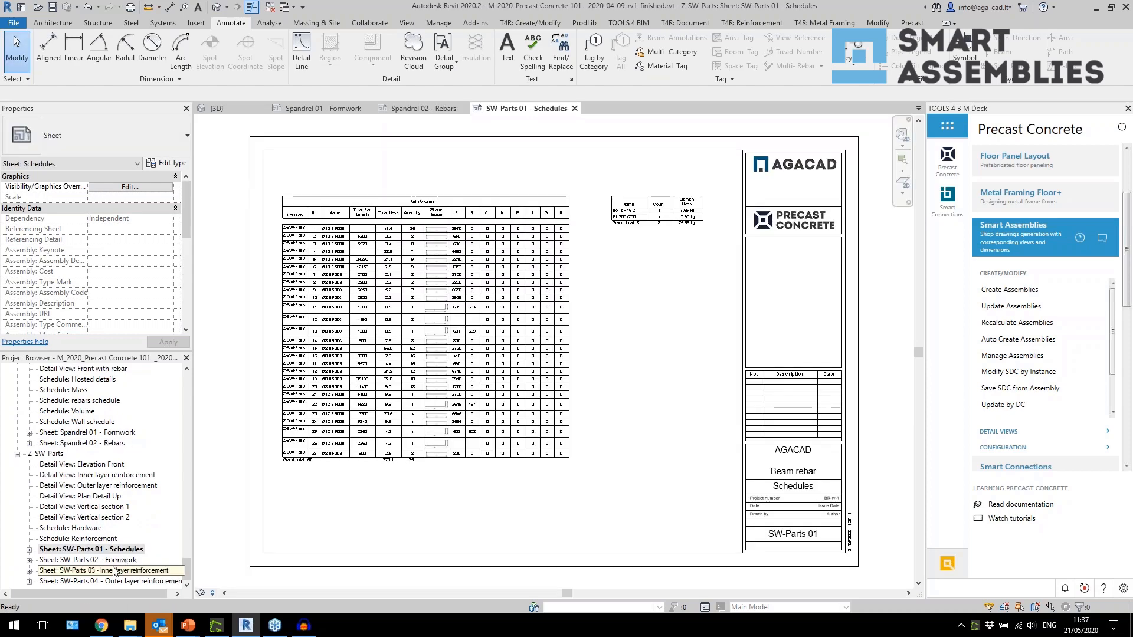
pyautogui.click(121, 562)
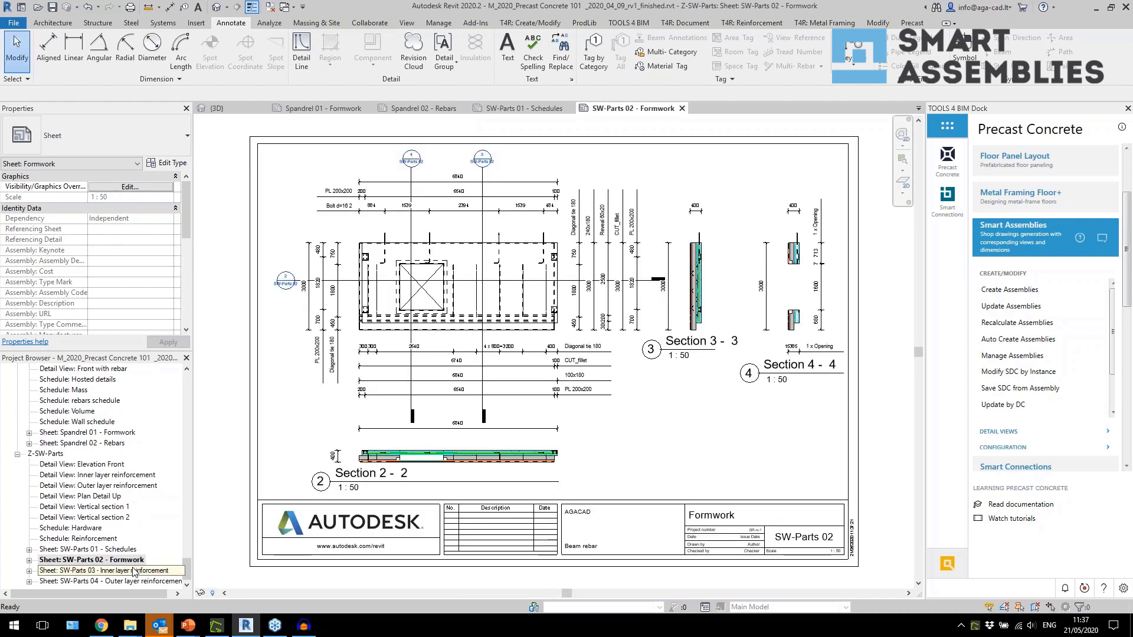
pyautogui.doubleClick(135, 571)
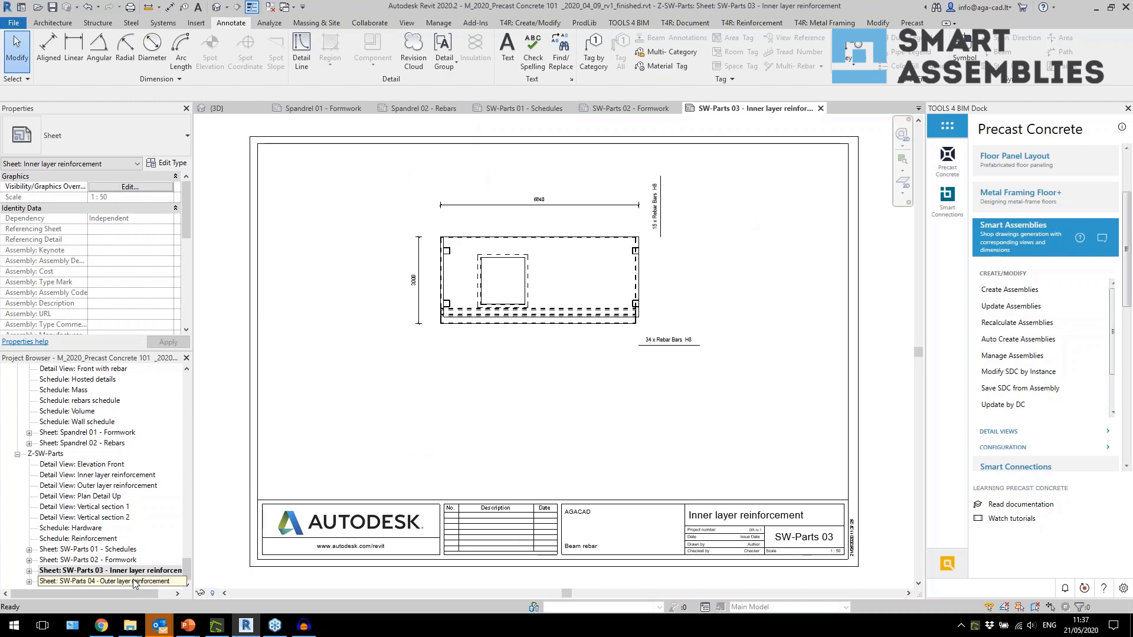
pyautogui.doubleClick(135, 582)
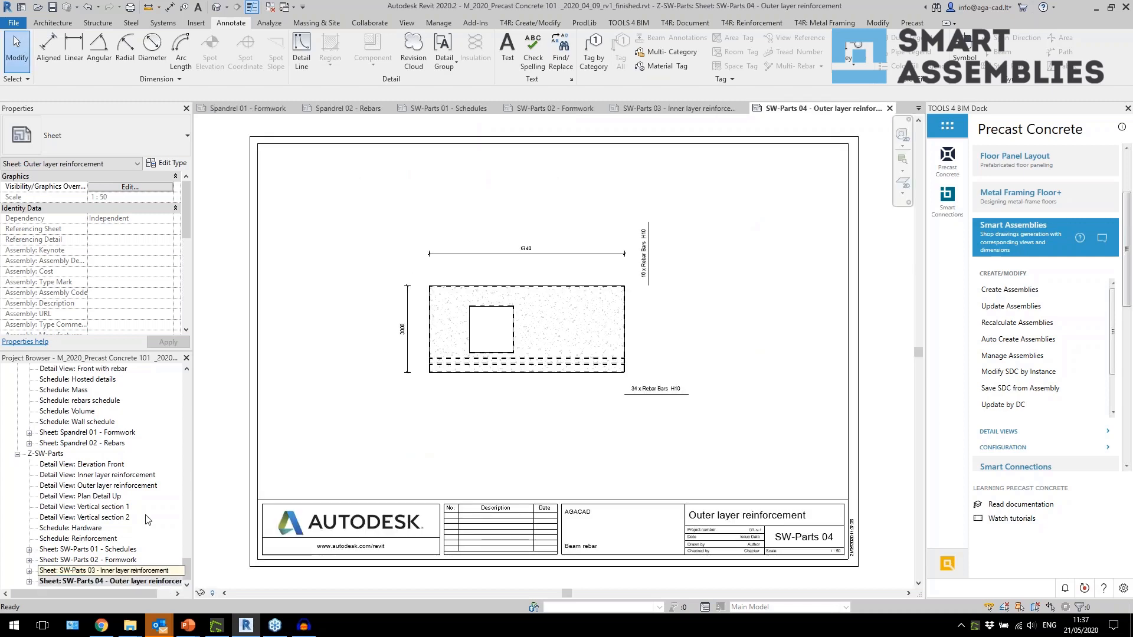
# Step: Return to the default 3D view, close the inactive views and examine the reinforced wall panels
pyautogui.click(216, 7)
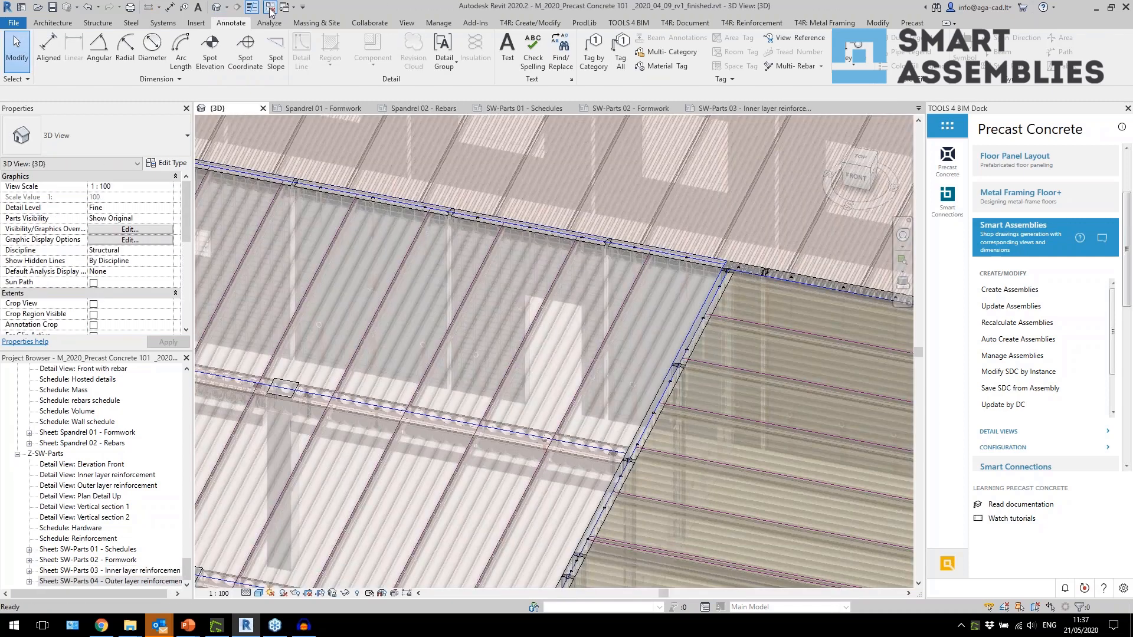
pyautogui.click(270, 7)
pyautogui.scroll(-4, 375, 311)
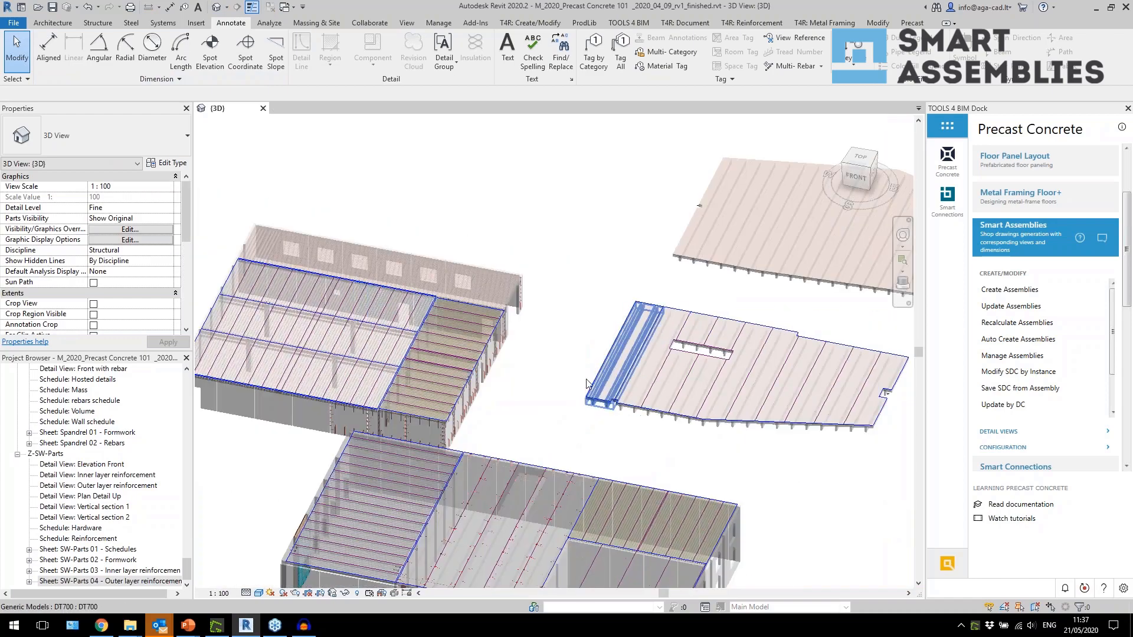
pyautogui.scroll(-4, 495, 382)
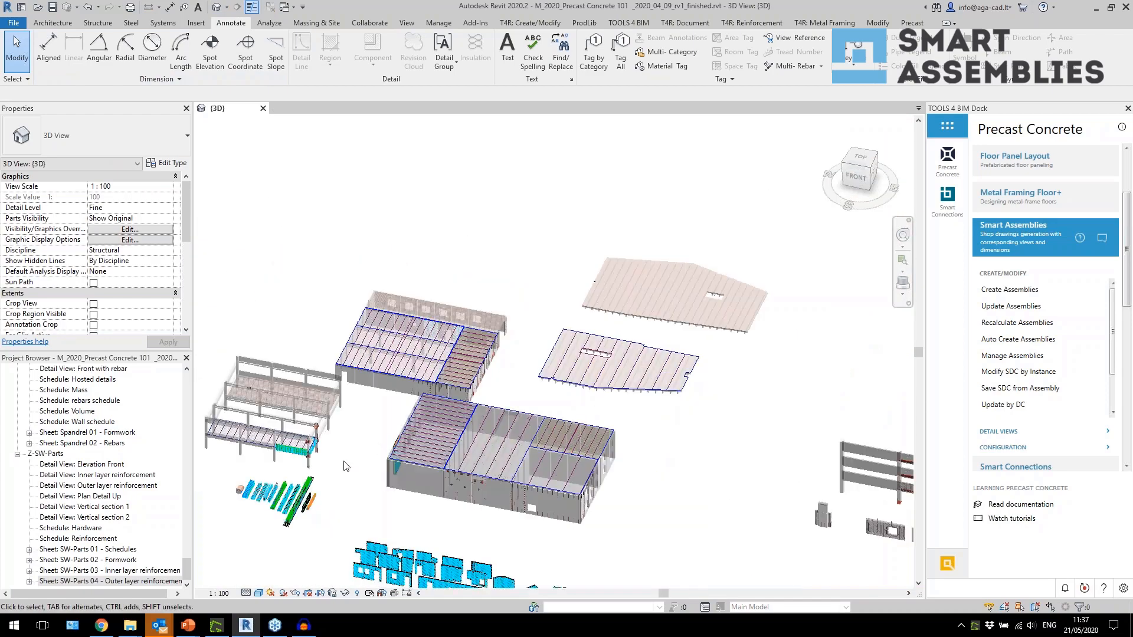
pyautogui.moveTo(412, 448); pyautogui.dragTo(296, 361, button='middle')
pyautogui.moveTo(803, 428); pyautogui.dragTo(719, 395, button='middle')
pyautogui.scroll(5, 346, 489)
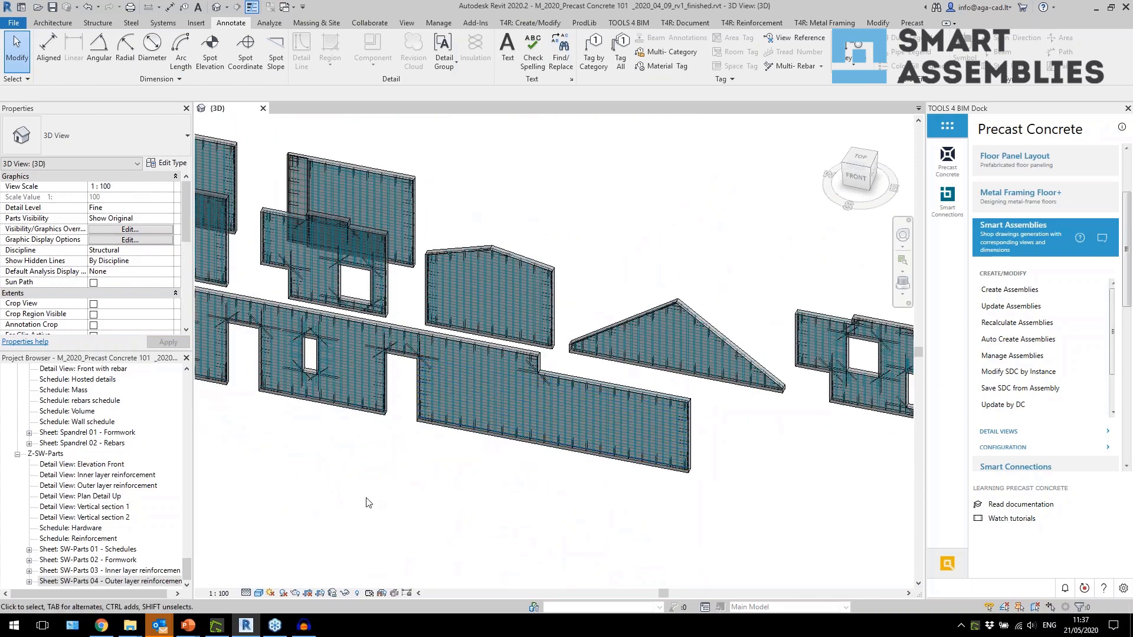
# Step: Examine the reinforcement cages of the row of precast beams, from the front and at an angle
pyautogui.moveTo(366, 501); pyautogui.dragTo(609, 501, button='middle')
pyautogui.scroll(3, 413, 417)
pyautogui.moveTo(421, 433); pyautogui.dragTo(570, 497, button='middle')
pyautogui.scroll(3, 570, 496)
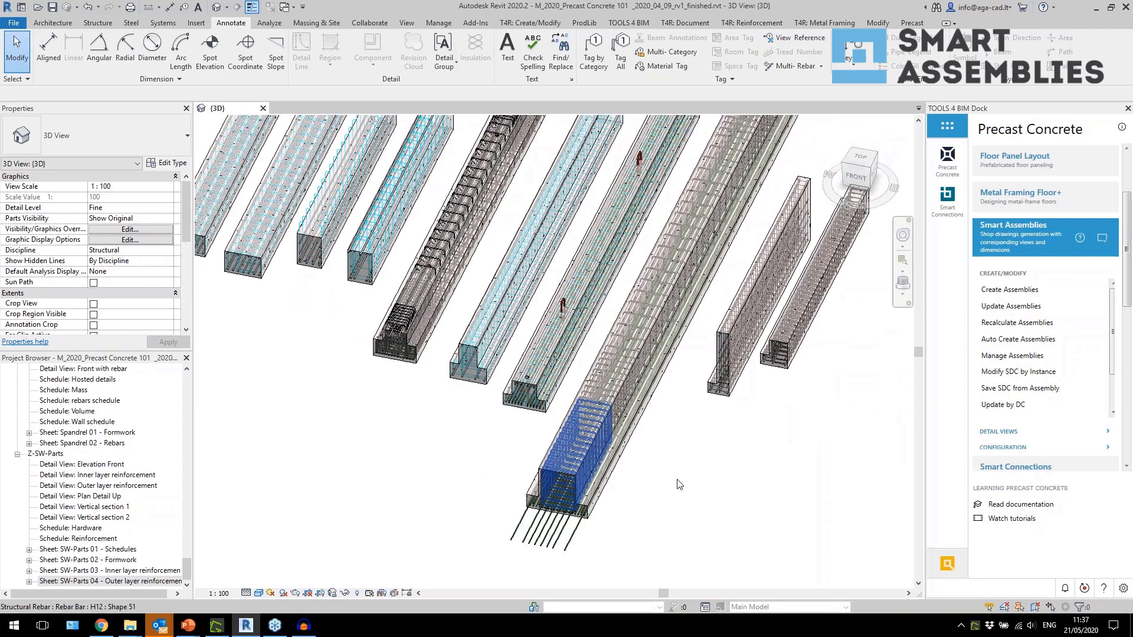
pyautogui.click(678, 481)
pyautogui.keyDown('shift'); pyautogui.moveTo(710, 427); pyautogui.dragTo(710, 330, button='middle'); pyautogui.keyUp('shift')
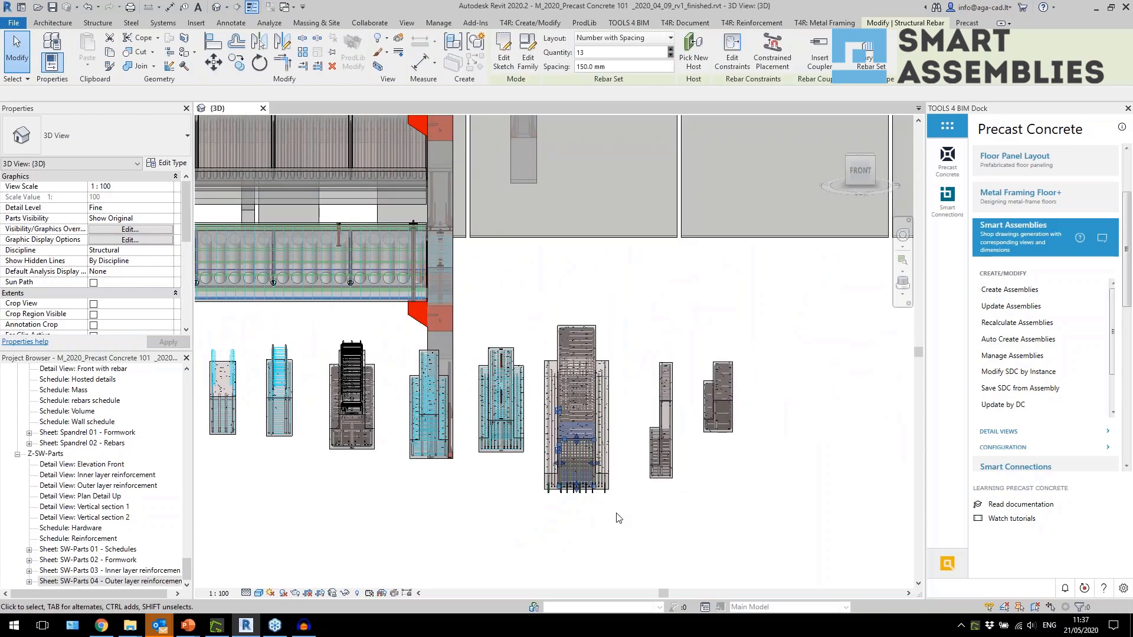
pyautogui.scroll(2, 584, 472)
pyautogui.keyDown('shift'); pyautogui.moveTo(583, 500); pyautogui.dragTo(240, 518, button='middle'); pyautogui.keyUp('shift')
pyautogui.press('Escape')
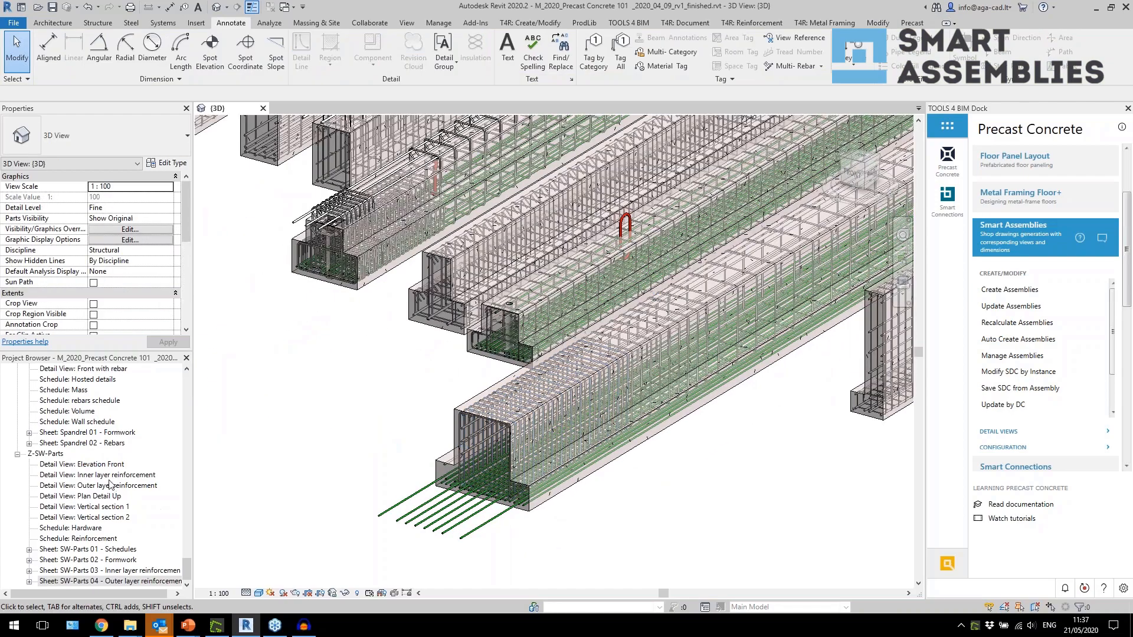
# Step: Open the Elevation Front detail views of assemblies L1.W-14, L1.W-13 and L1.W-12 and compare their dimensioning styles
pyautogui.scroll(7, 100, 520)
pyautogui.scroll(6, 100, 533)
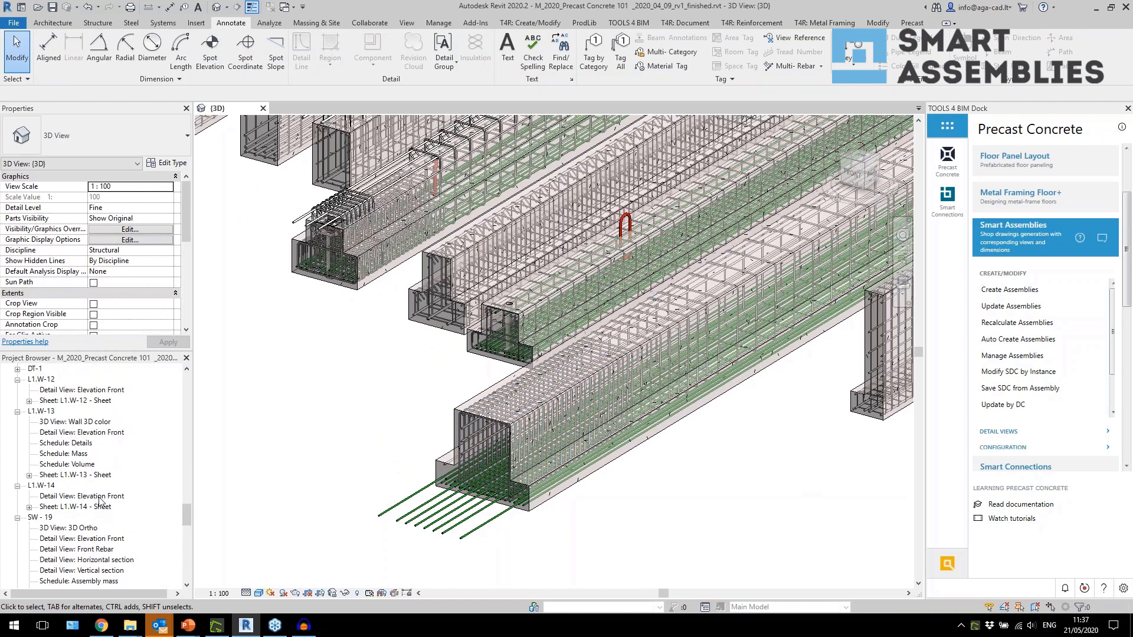
pyautogui.doubleClick(97, 496)
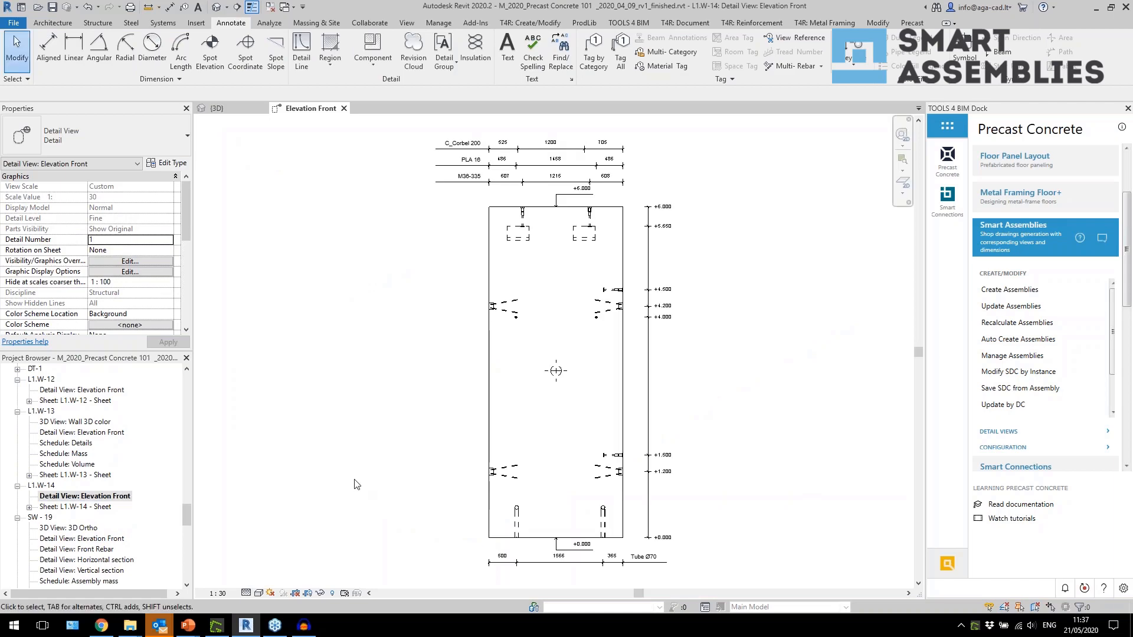
pyautogui.click(649, 490)
pyautogui.click(708, 459)
pyautogui.doubleClick(83, 432)
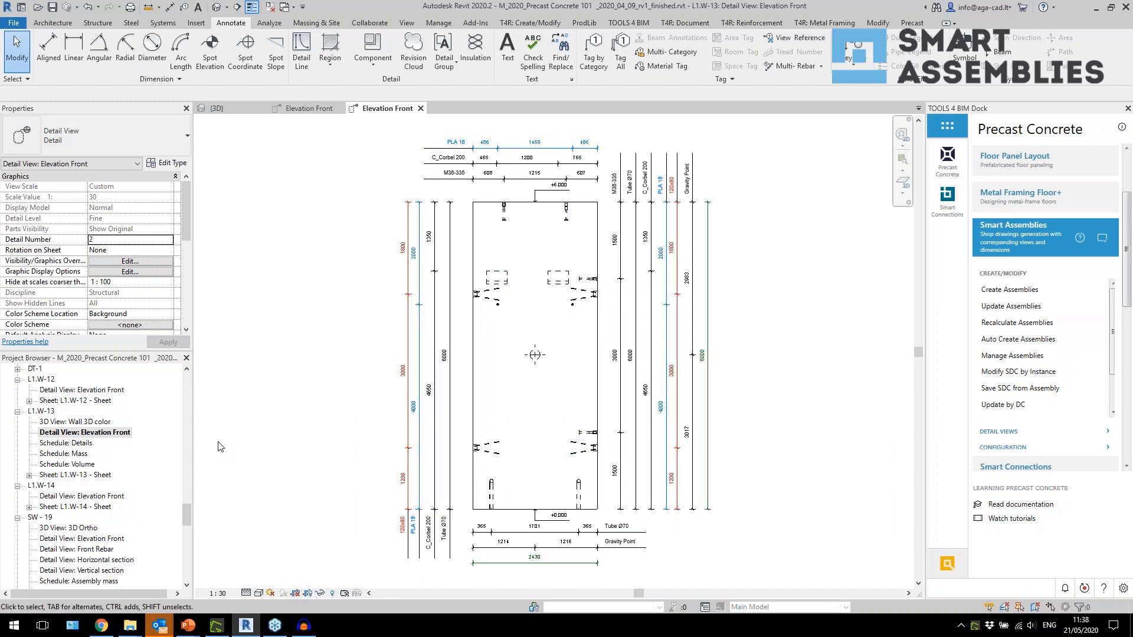
pyautogui.scroll(2, 102, 447)
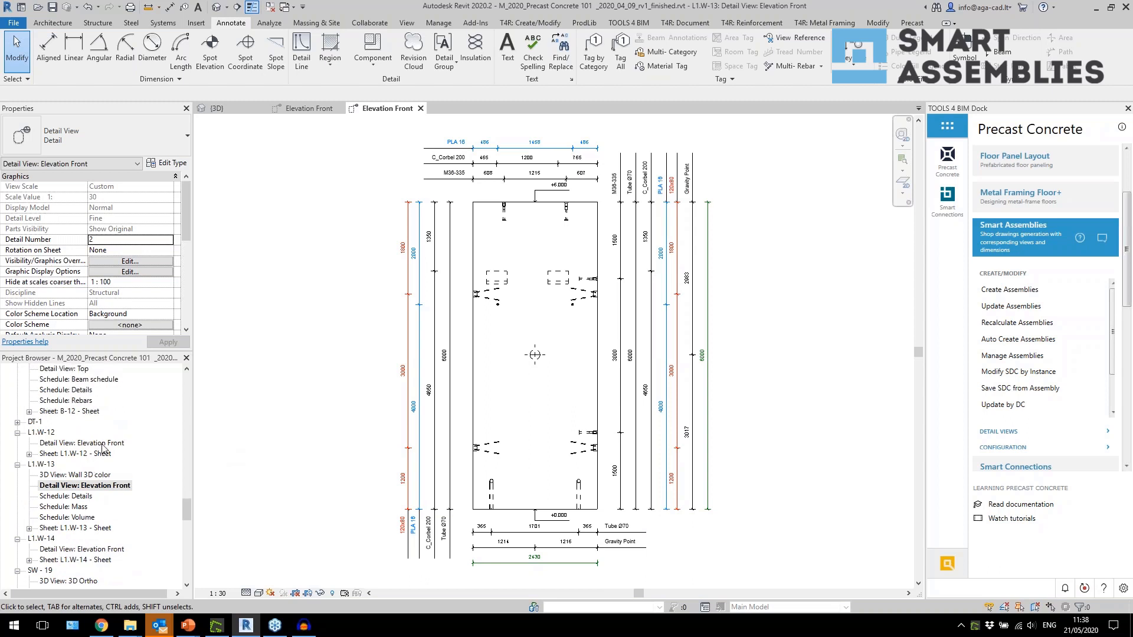
pyautogui.doubleClick(102, 444)
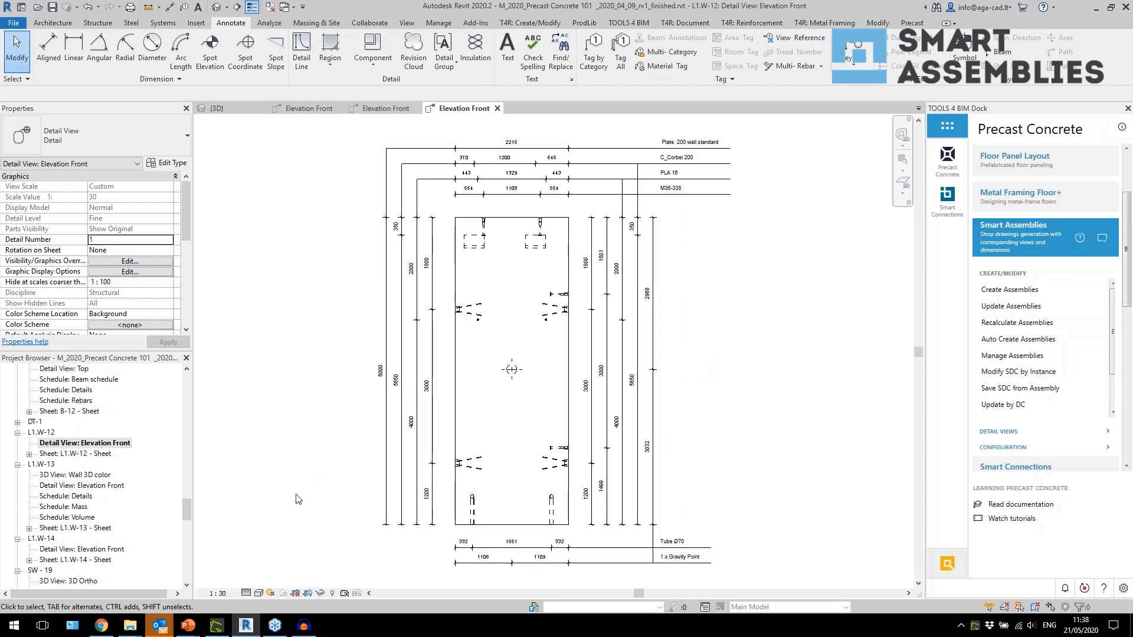
# Step: Open the B-12 - Sheet and examine the beam's elevations, cross sections and rebars schedule up close
pyautogui.scroll(3, 34, 460)
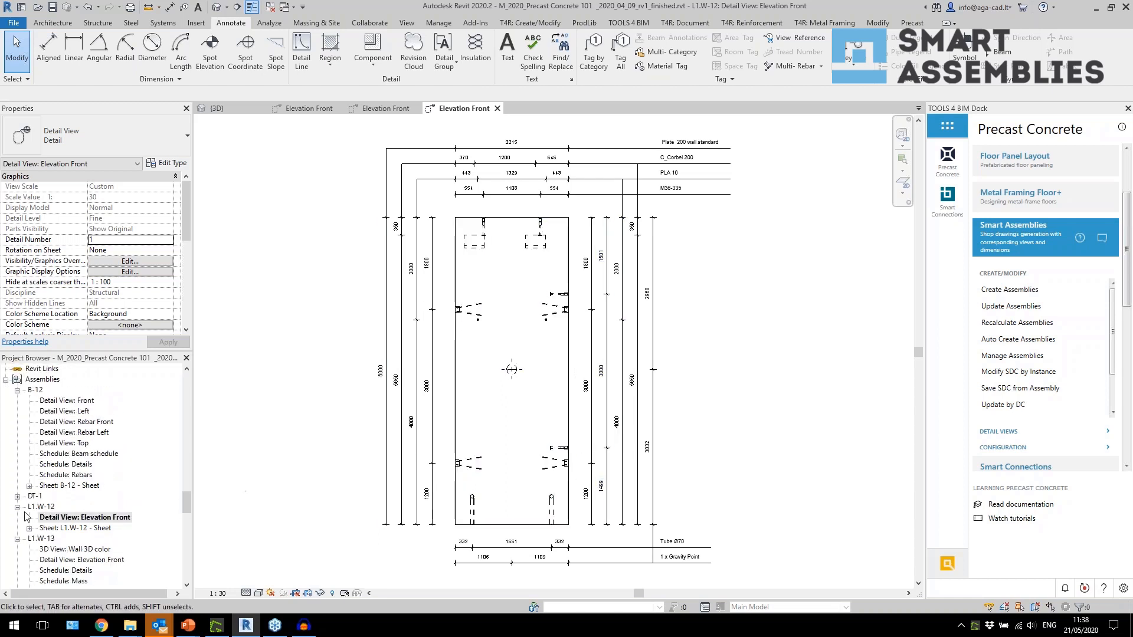
pyautogui.click(88, 485)
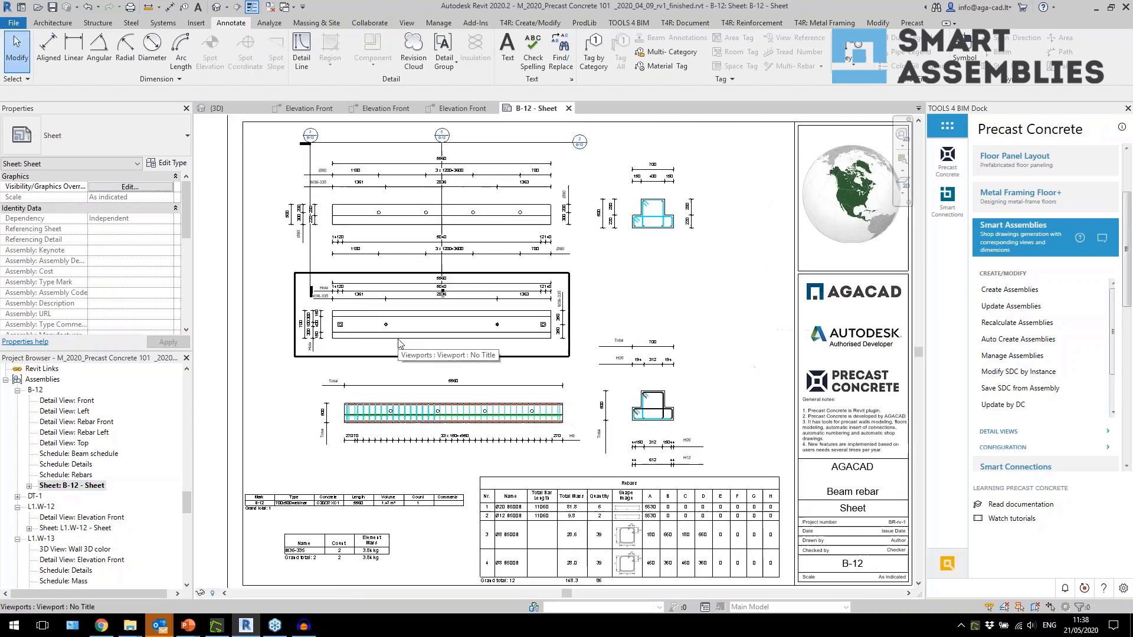
pyautogui.scroll(5, 654, 226)
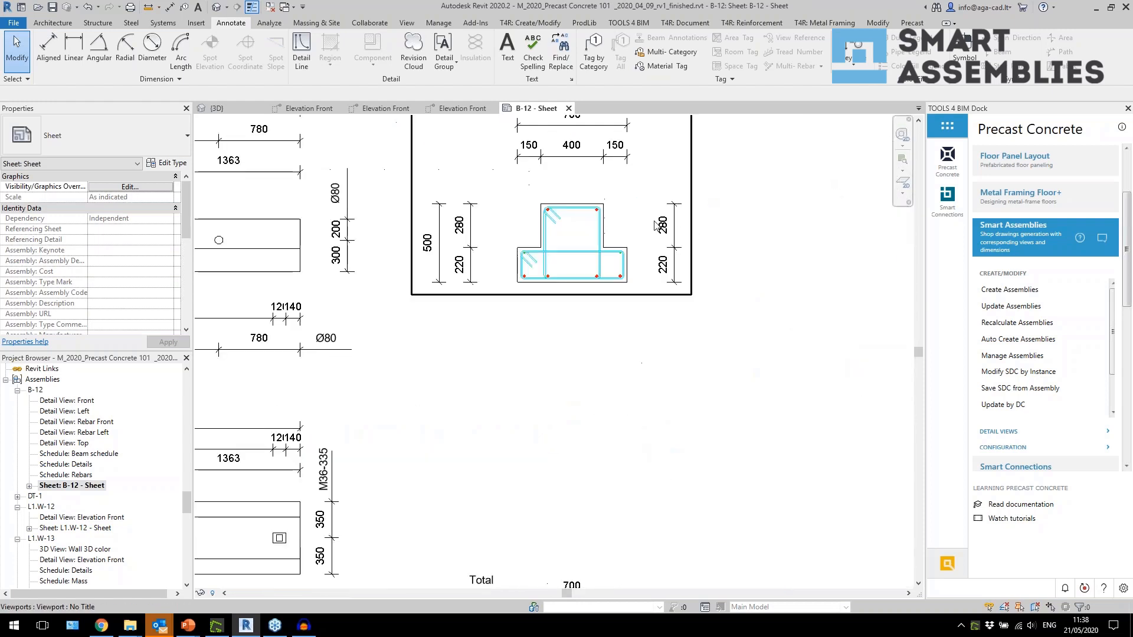
pyautogui.scroll(-5, 753, 298)
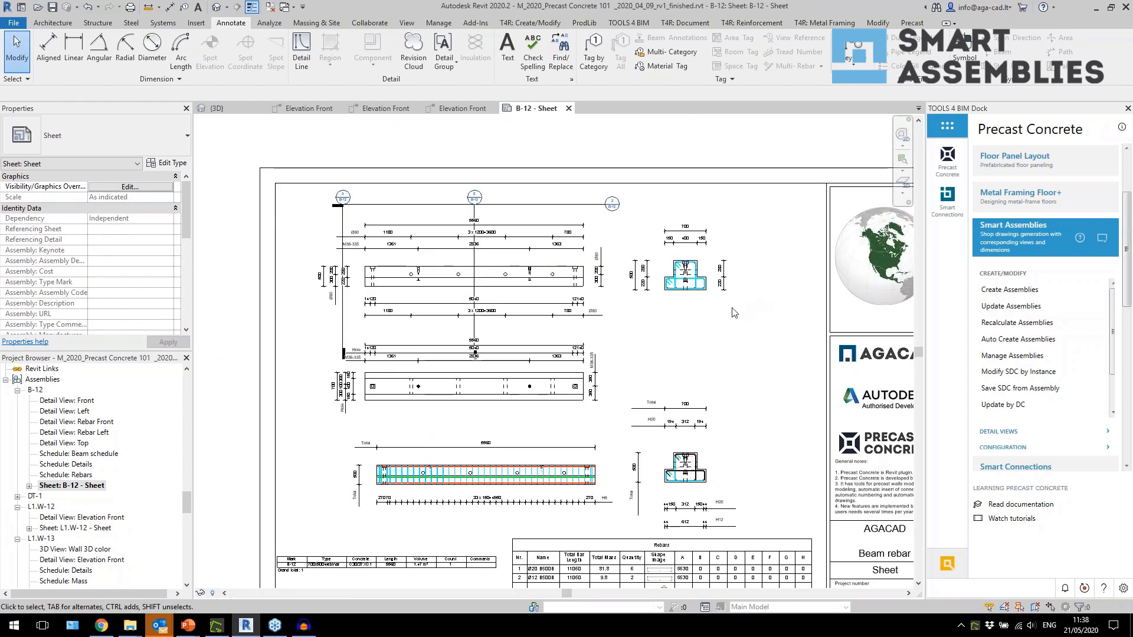
pyautogui.scroll(-3, 589, 384)
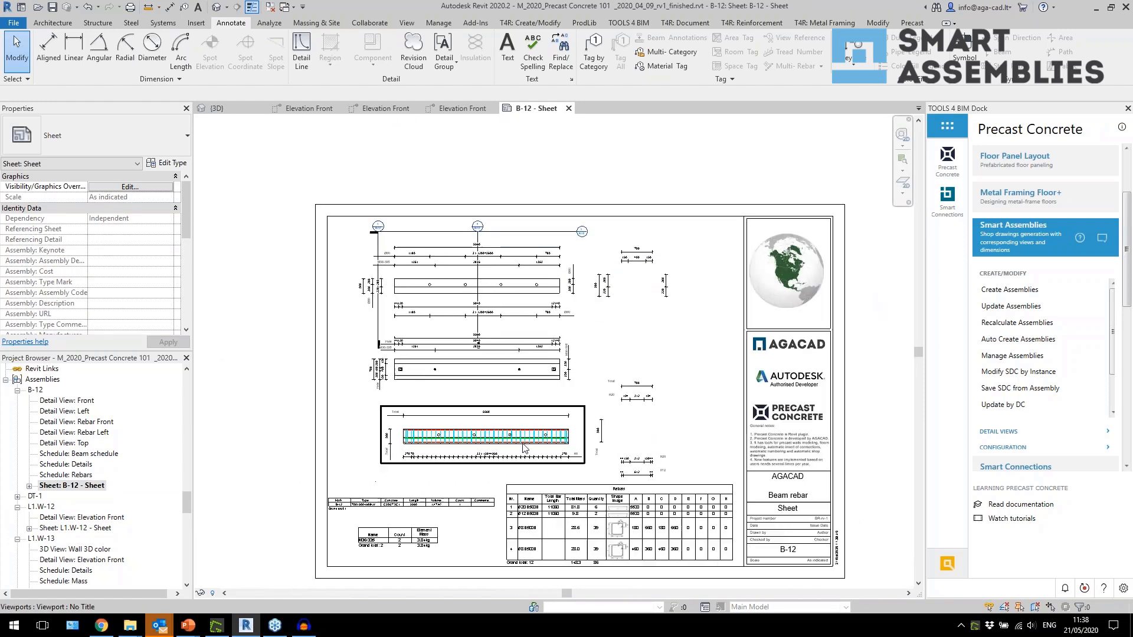
pyautogui.scroll(4, 531, 430)
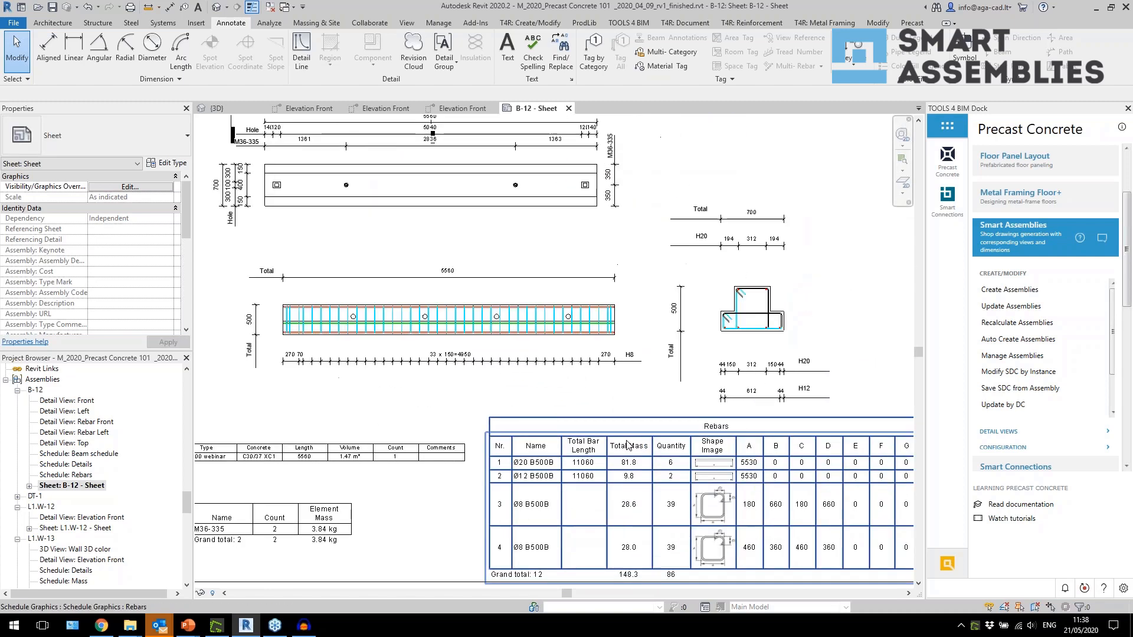
pyautogui.scroll(3, 854, 313)
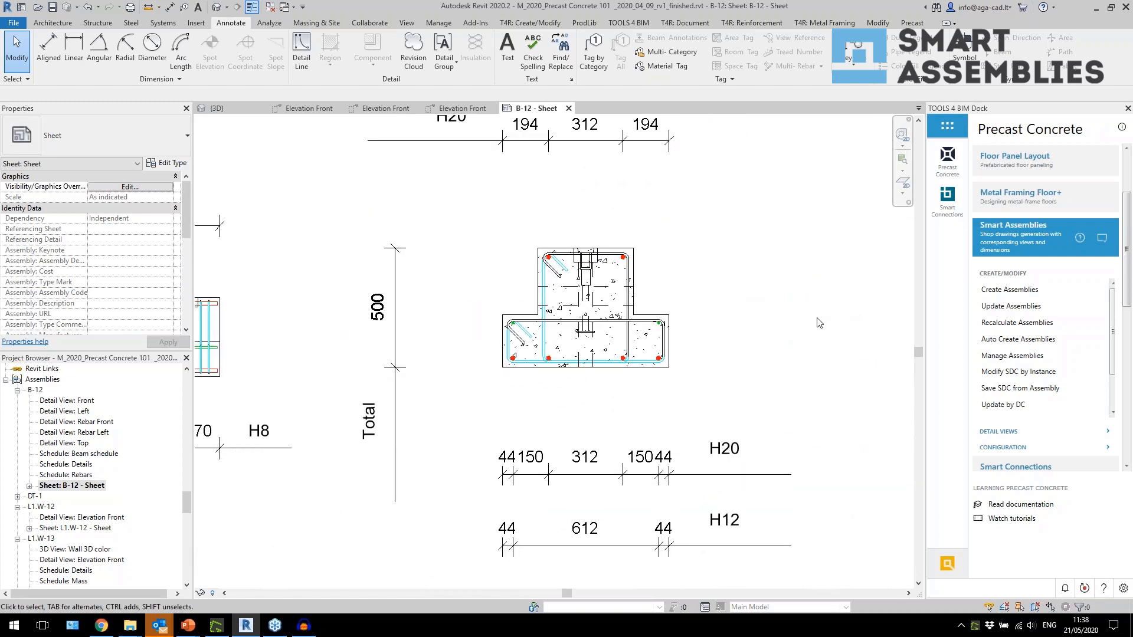
pyautogui.scroll(-5, 648, 322)
pyautogui.scroll(-1, 648, 323)
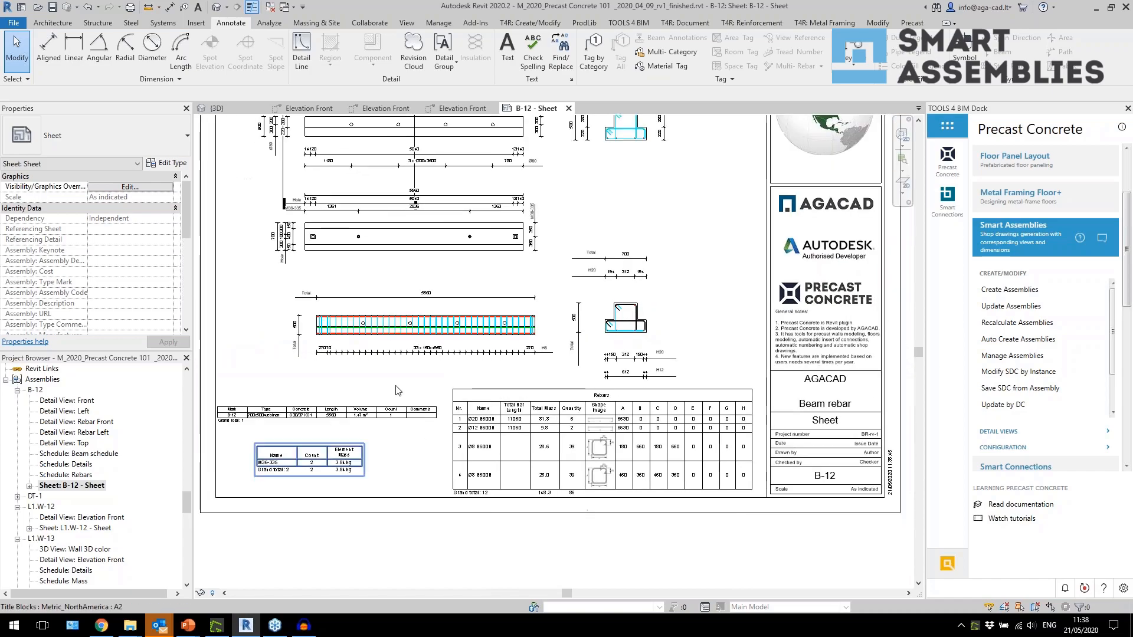
# Step: Return to the default 3D view, close the inactive views and find the hollow-core slab floor of the precast frame
pyautogui.click(217, 7)
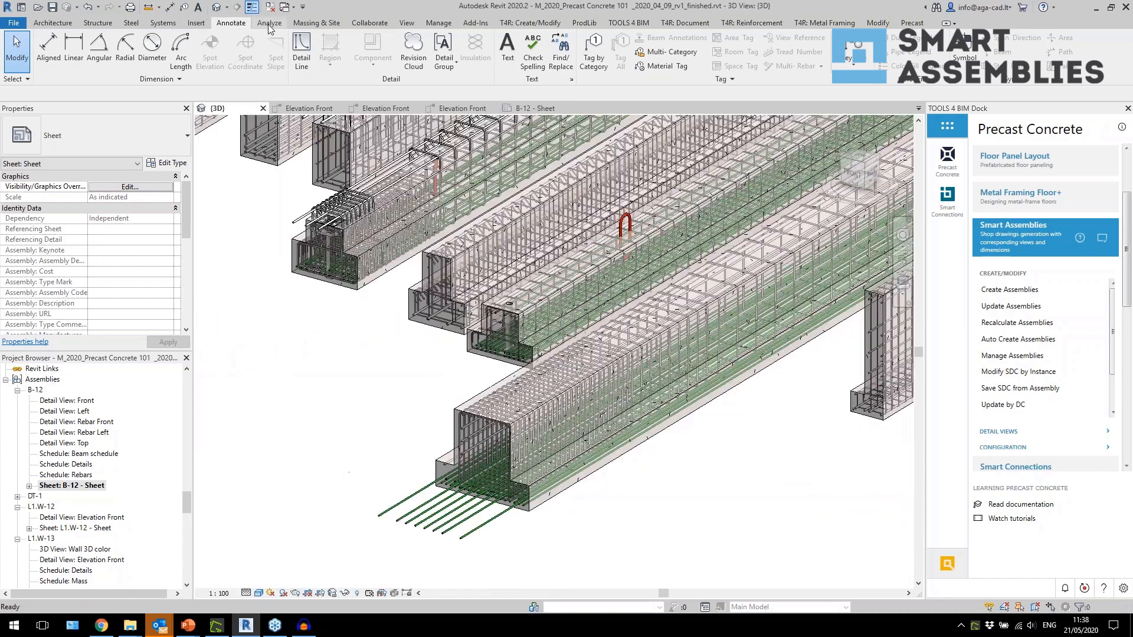
pyautogui.click(270, 8)
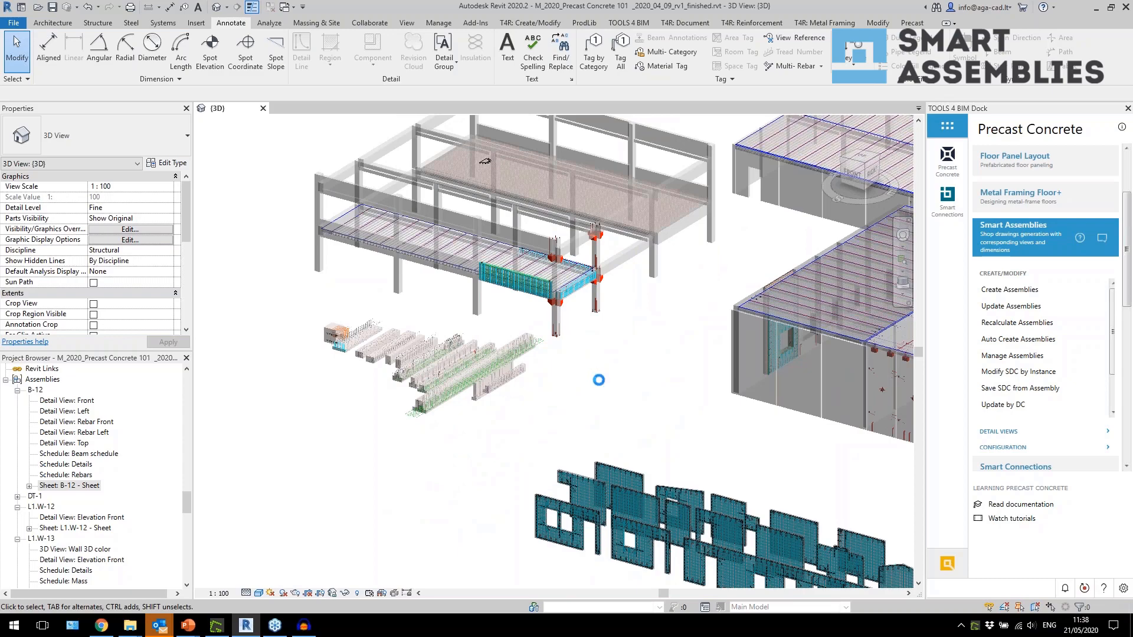
pyautogui.scroll(-5, 648, 374)
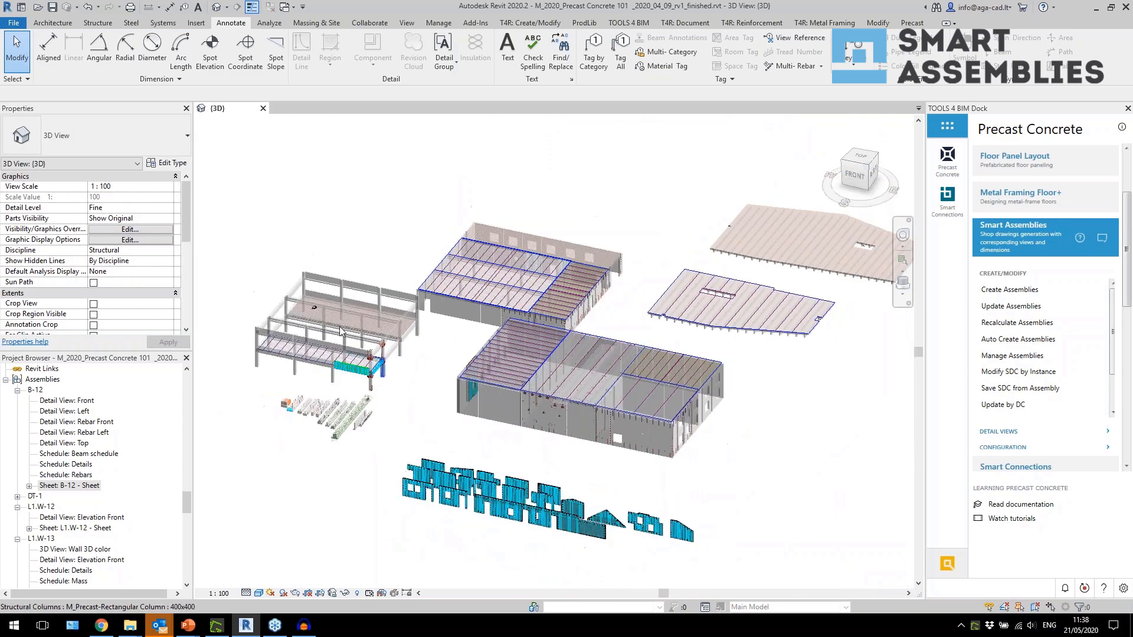
pyautogui.scroll(1, 281, 284)
pyautogui.moveTo(683, 335); pyautogui.dragTo(629, 355, button='middle')
pyautogui.scroll(5, 228, 341)
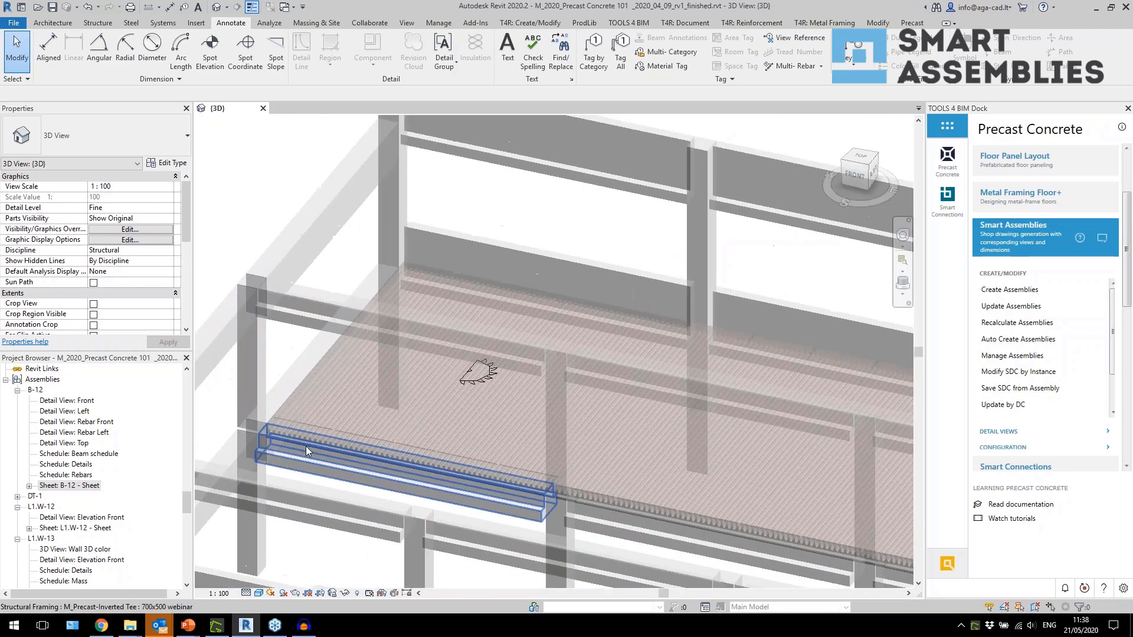
pyautogui.scroll(4, 307, 445)
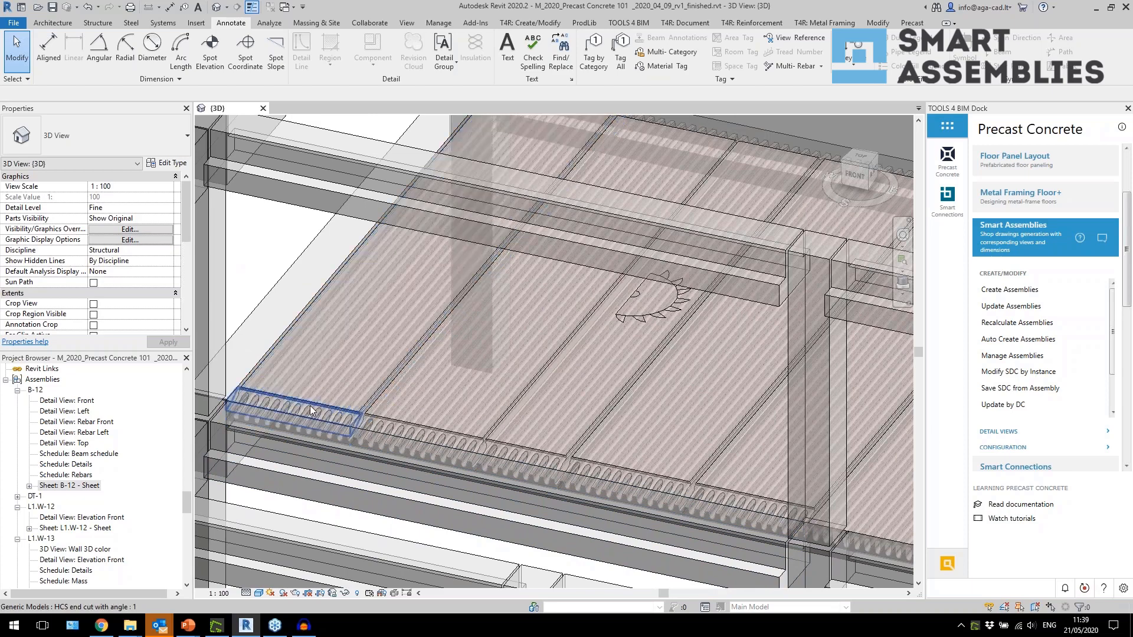
# Step: Inspect a hollow-core slab's angled end cut, its HCS 200 slab and the saw symbol, clear the selection and return to the model overview
pyautogui.click(311, 411)
pyautogui.keyDown('shift'); pyautogui.moveTo(311, 411); pyautogui.dragTo(637, 417, button='middle'); pyautogui.keyUp('shift')
pyautogui.click(441, 398)
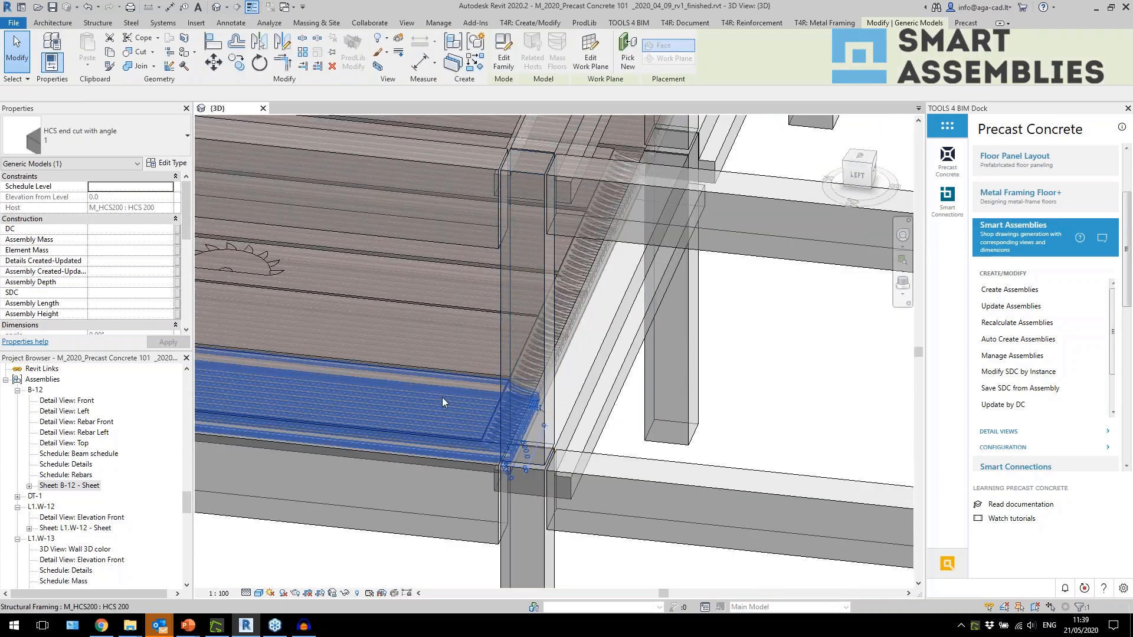
pyautogui.moveTo(373, 359); pyautogui.dragTo(510, 407)
pyautogui.click(412, 322)
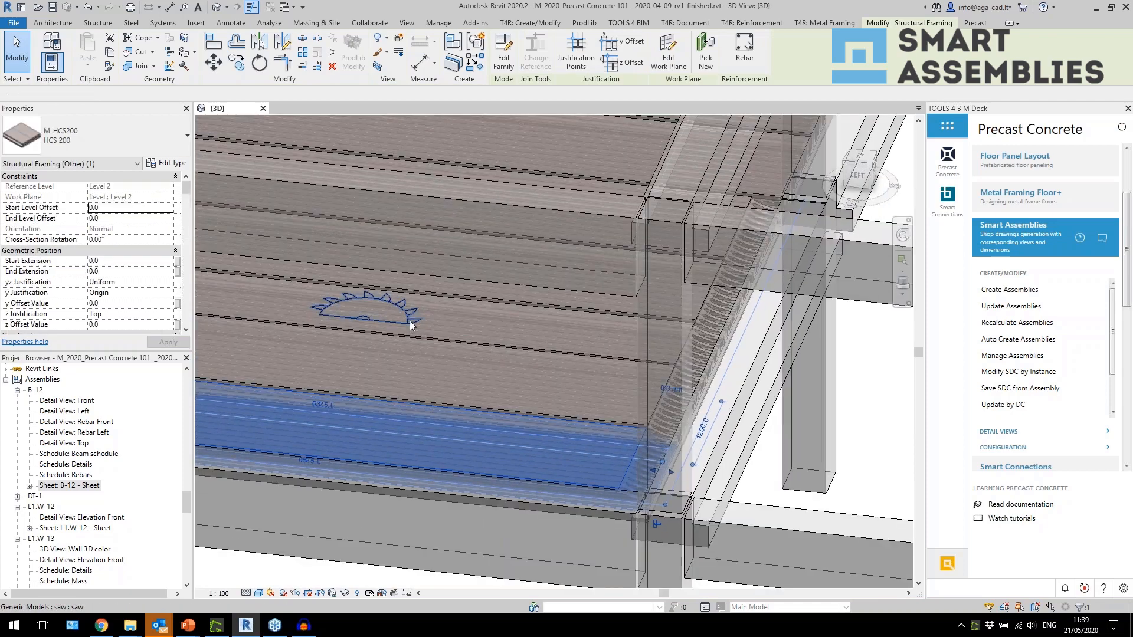
pyautogui.keyDown('shift'); pyautogui.moveTo(462, 352); pyautogui.dragTo(394, 407, button='middle'); pyautogui.keyUp('shift')
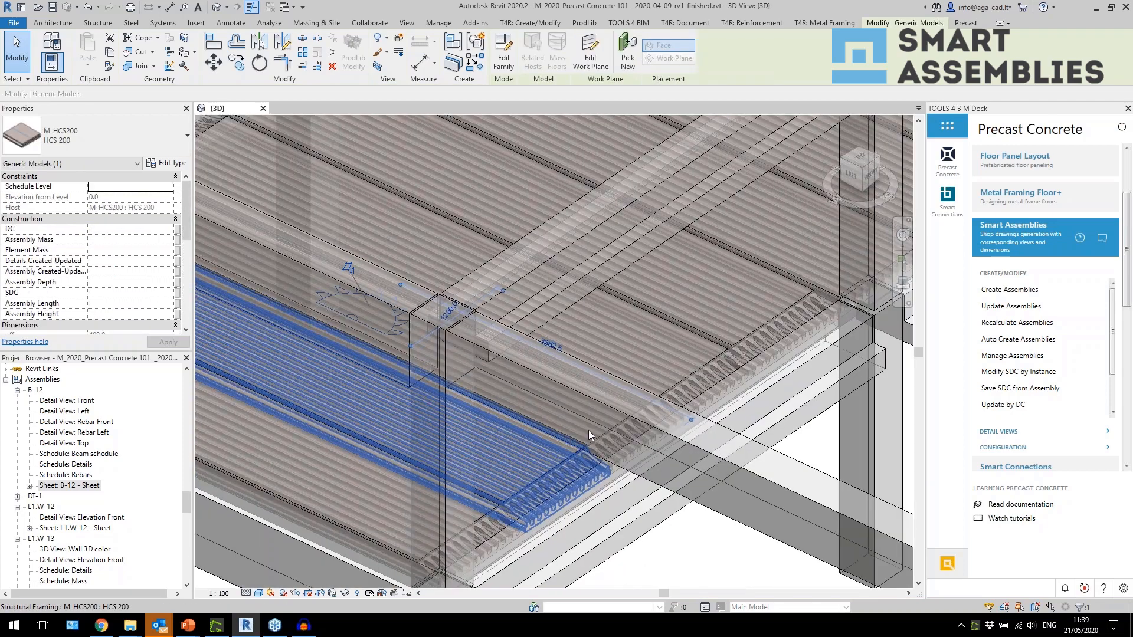
pyautogui.scroll(-4, 332, 351)
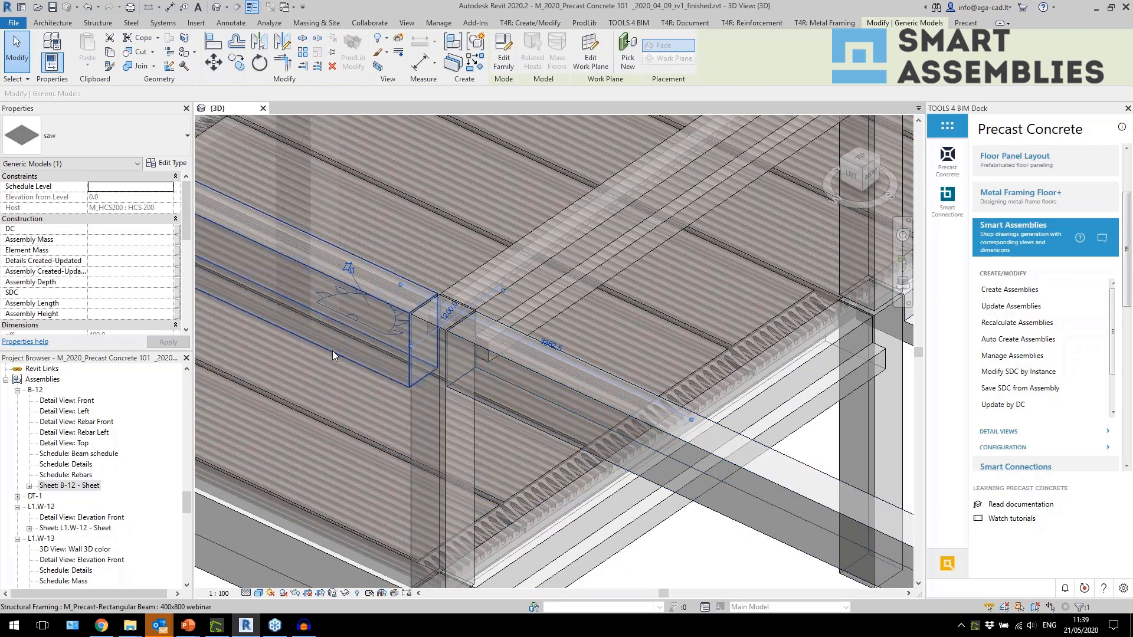
pyautogui.press('Escape')
pyautogui.scroll(-5, 323, 345)
pyautogui.moveTo(566, 438)
pyautogui.keyDown('shift'); pyautogui.mouseDown(button='middle')
pyautogui.moveTo(467, 454)
pyautogui.moveTo(395, 420)
pyautogui.moveTo(526, 414)
pyautogui.mouseUp(button='middle'); pyautogui.keyUp('shift')
pyautogui.scroll(3, 512, 414)
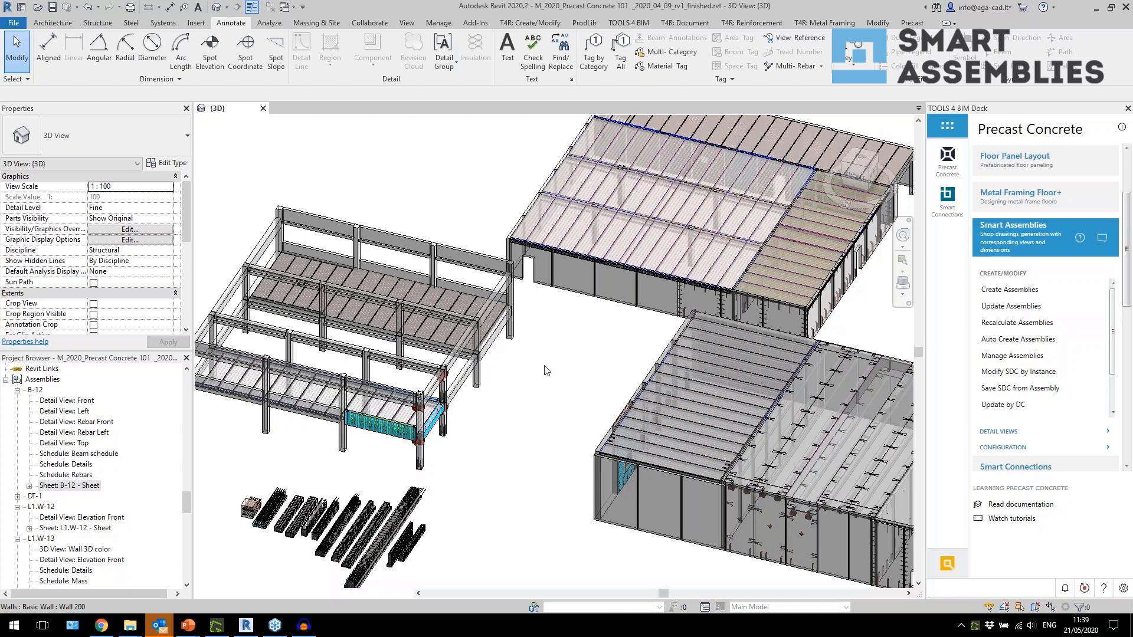
pyautogui.moveTo(601, 354); pyautogui.dragTo(474, 373, button='middle')
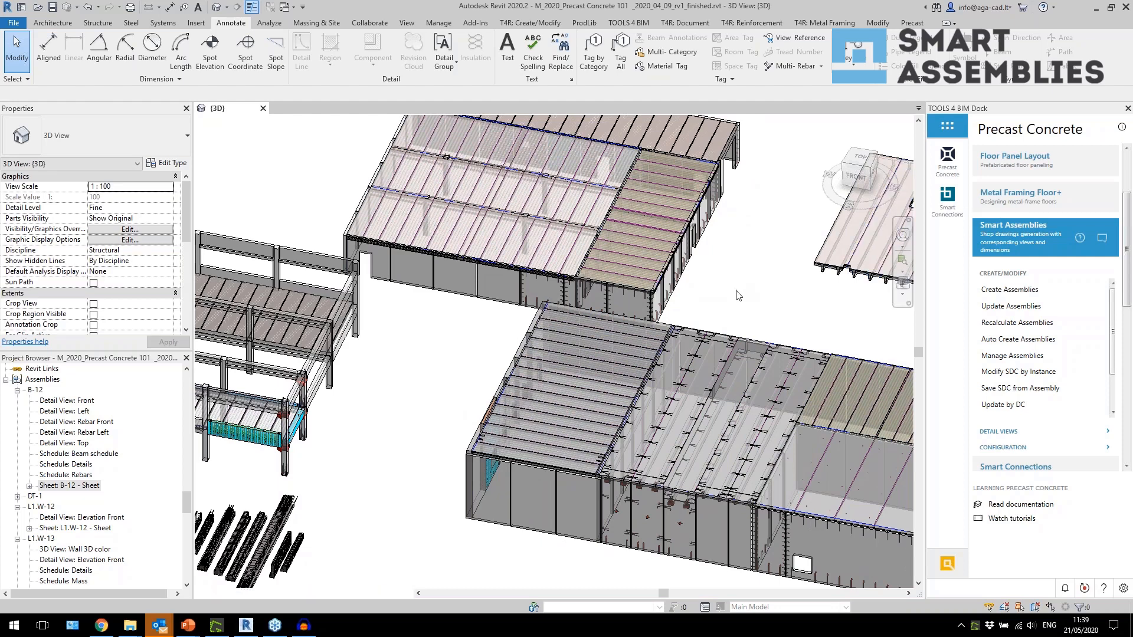
pyautogui.keyDown('shift'); pyautogui.moveTo(737, 295); pyautogui.dragTo(676, 337, button='middle'); pyautogui.keyUp('shift')
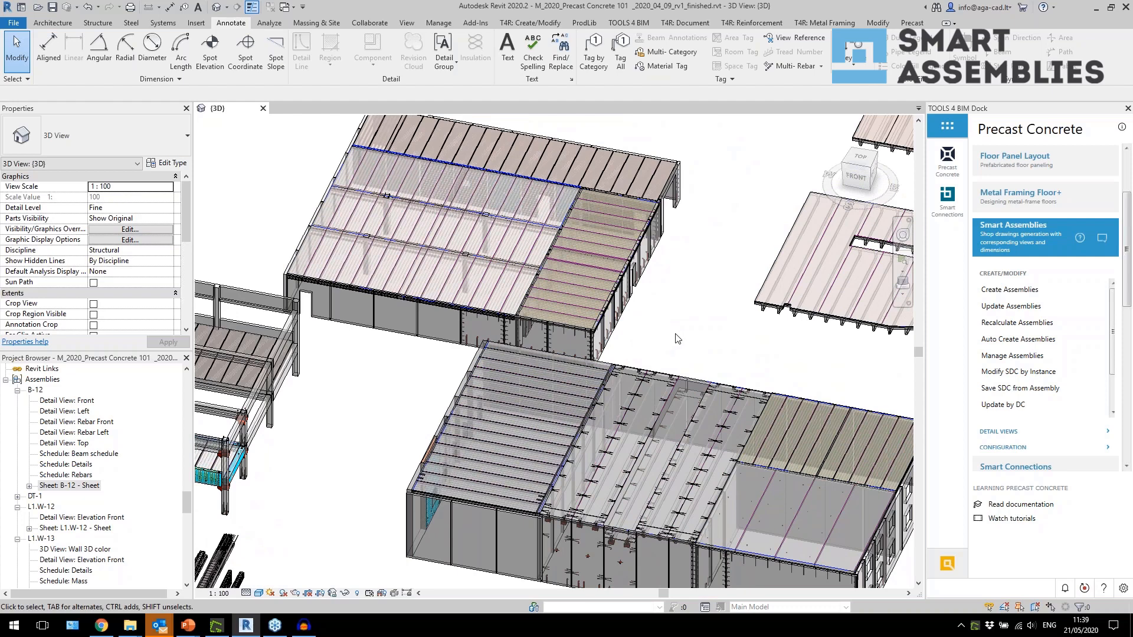
pyautogui.moveTo(683, 344); pyautogui.dragTo(668, 357, button='middle')
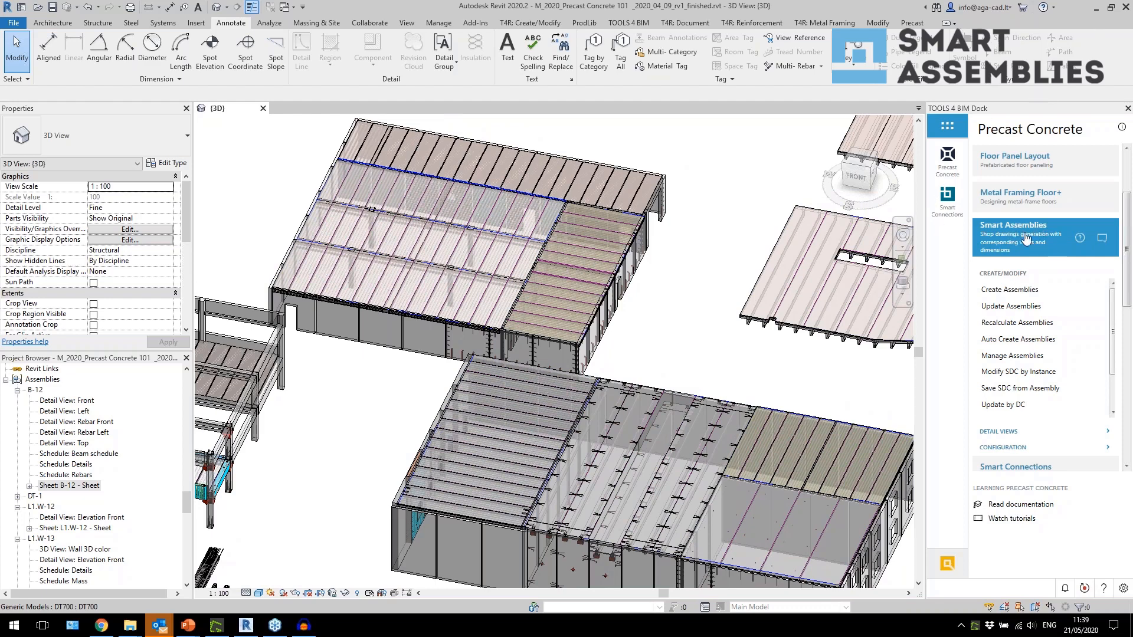
# Step: Open the Smart Assemblies eHelp page, look through its PDF guides and related blog posts, and return to Revit with the Smart Assemblies tools collapsed
pyautogui.click(1079, 239)
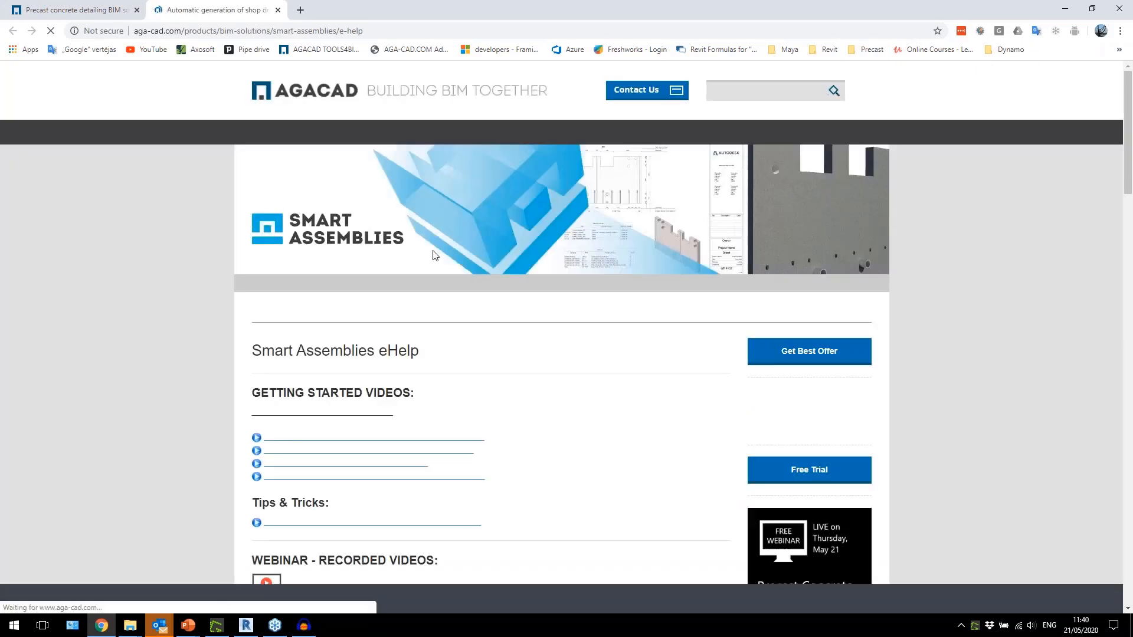
pyautogui.scroll(-20, 433, 264)
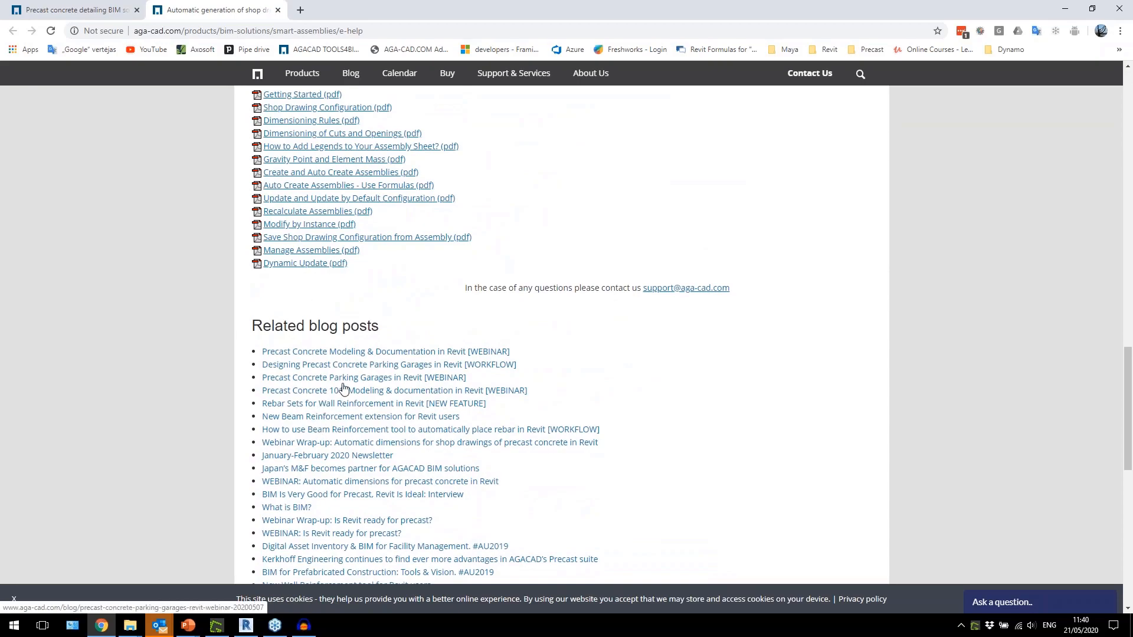
pyautogui.hotkey('alt', 'Tab')
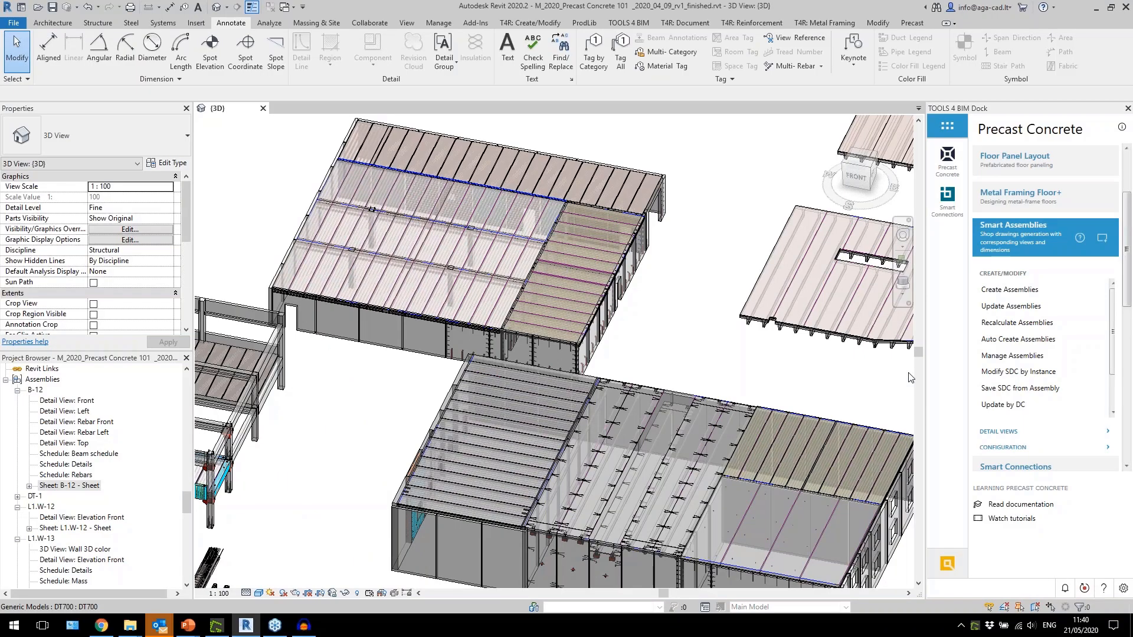
pyautogui.click(1024, 247)
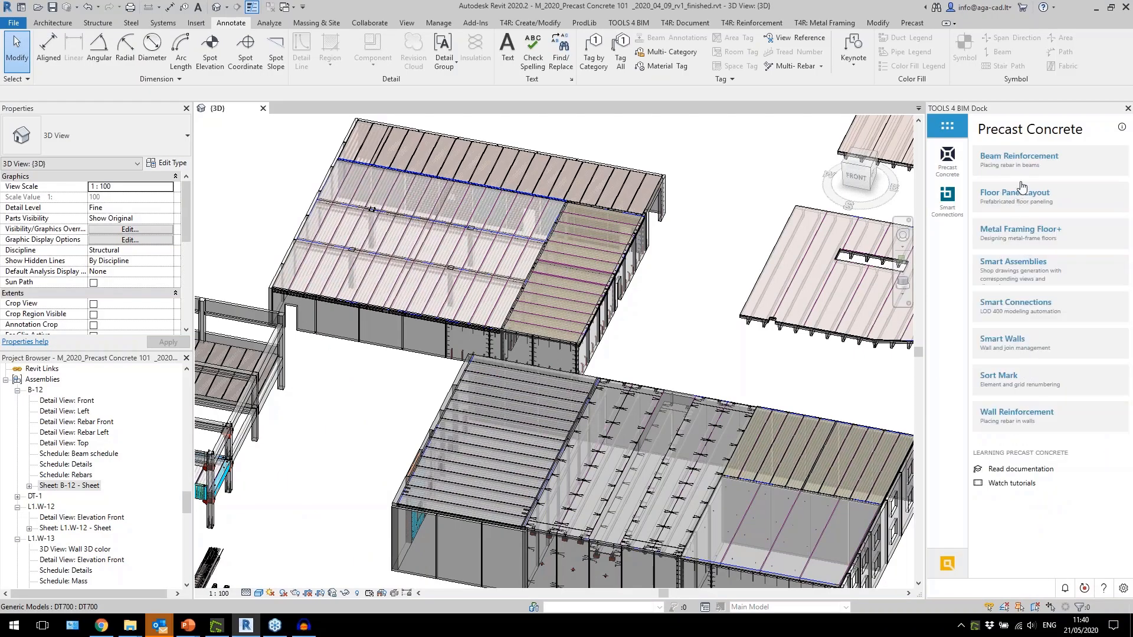